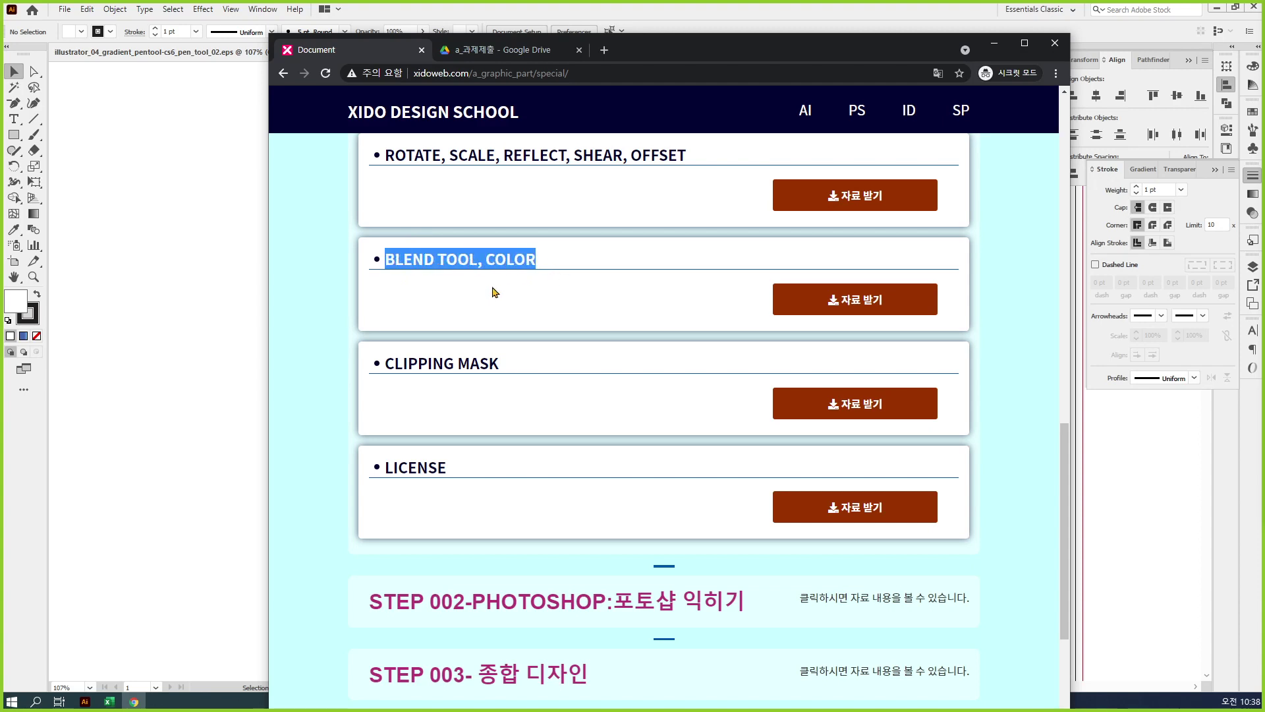
Step: Download the BLEND TOOL, COLOR practice file from the course page and open it in Illustrator
left_click(531, 281)
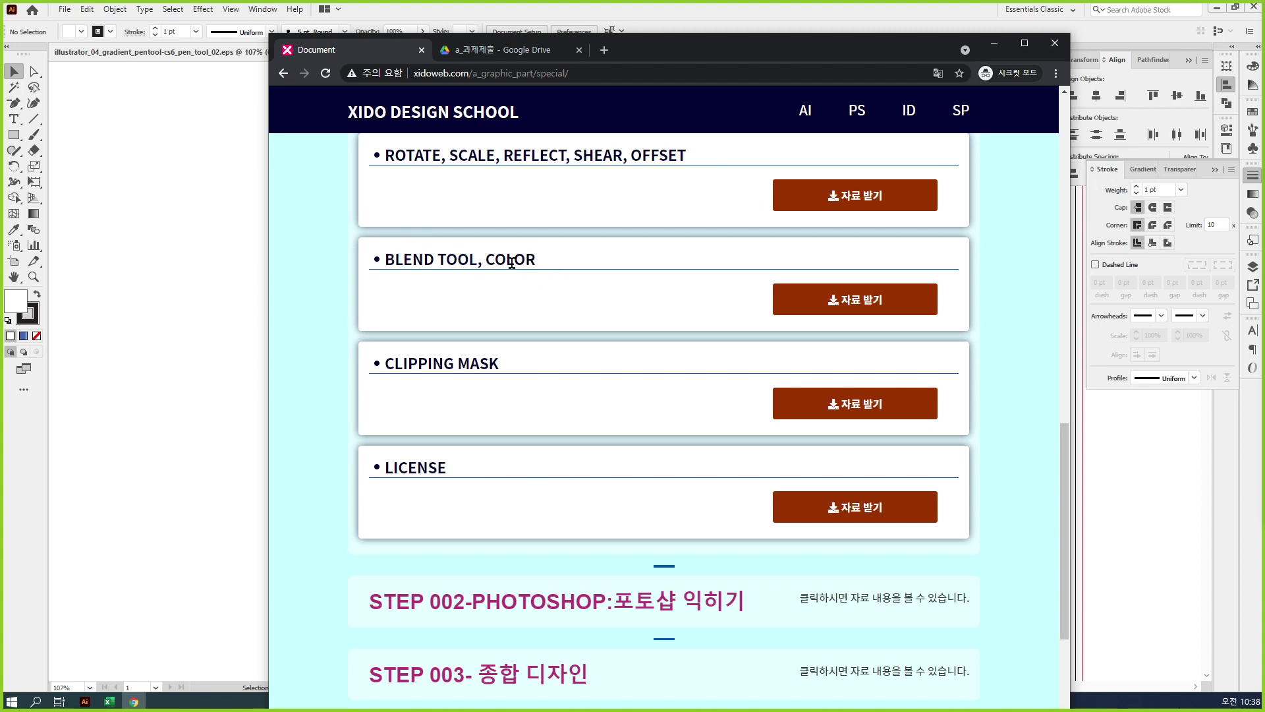
left_click(807, 297)
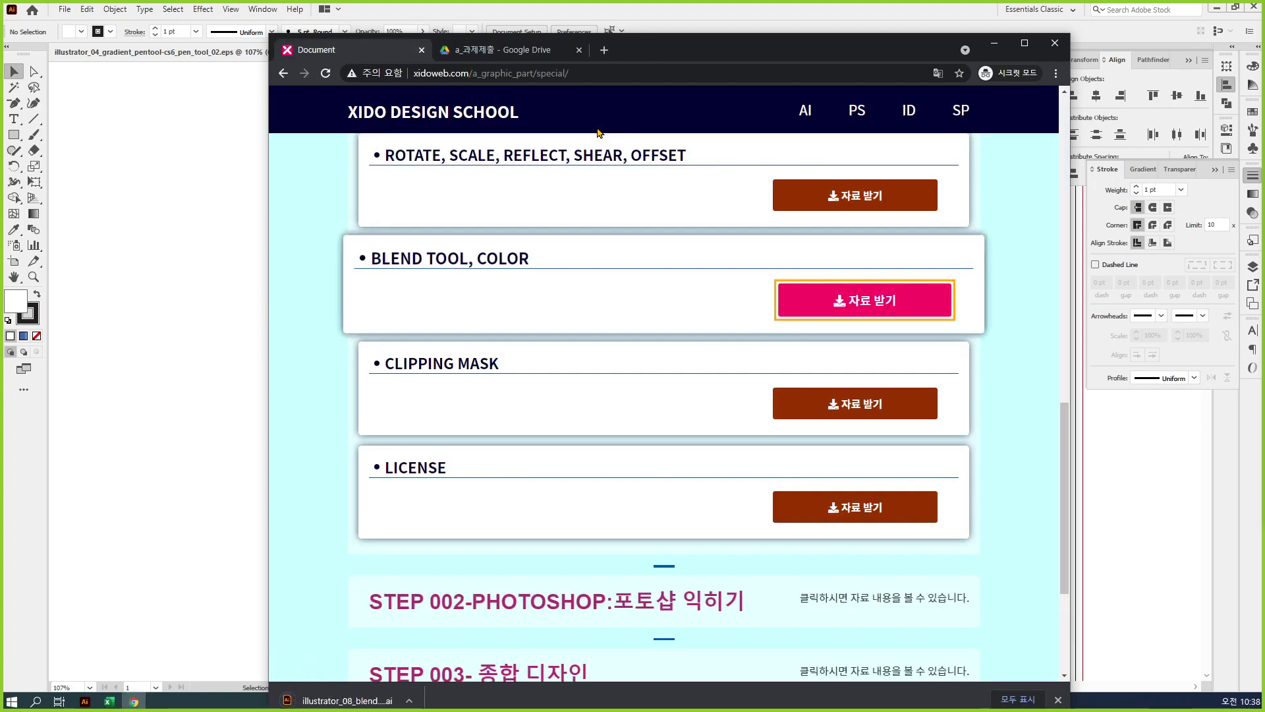
left_click(369, 700)
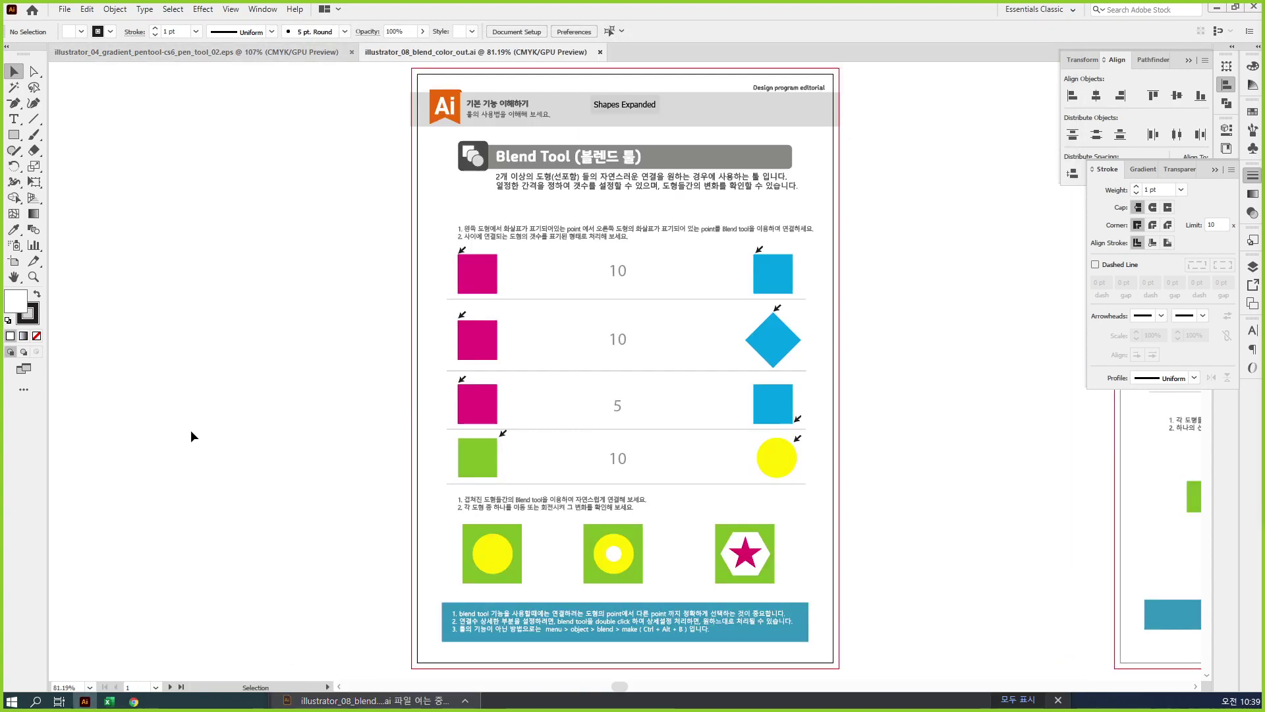
Step: Close the gradient and pen tool document and collapse the open Align and Stroke panels
left_click(352, 53)
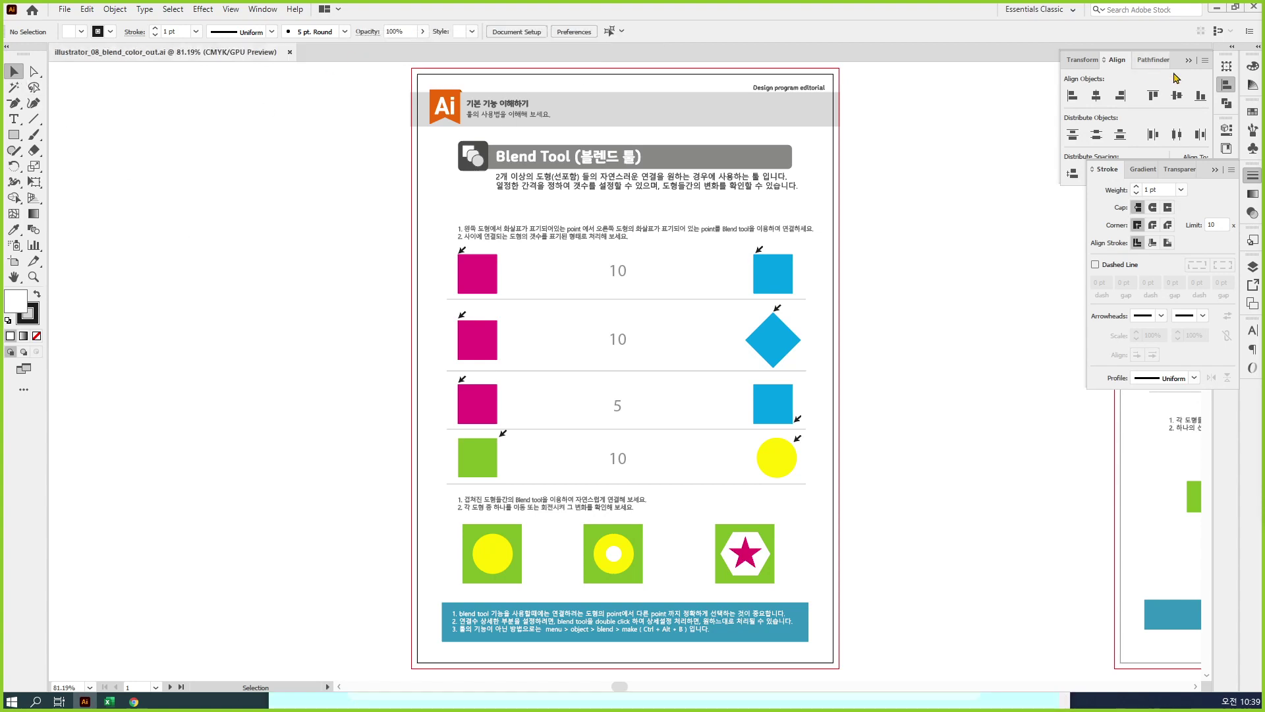
left_click(1225, 86)
left_click(999, 361)
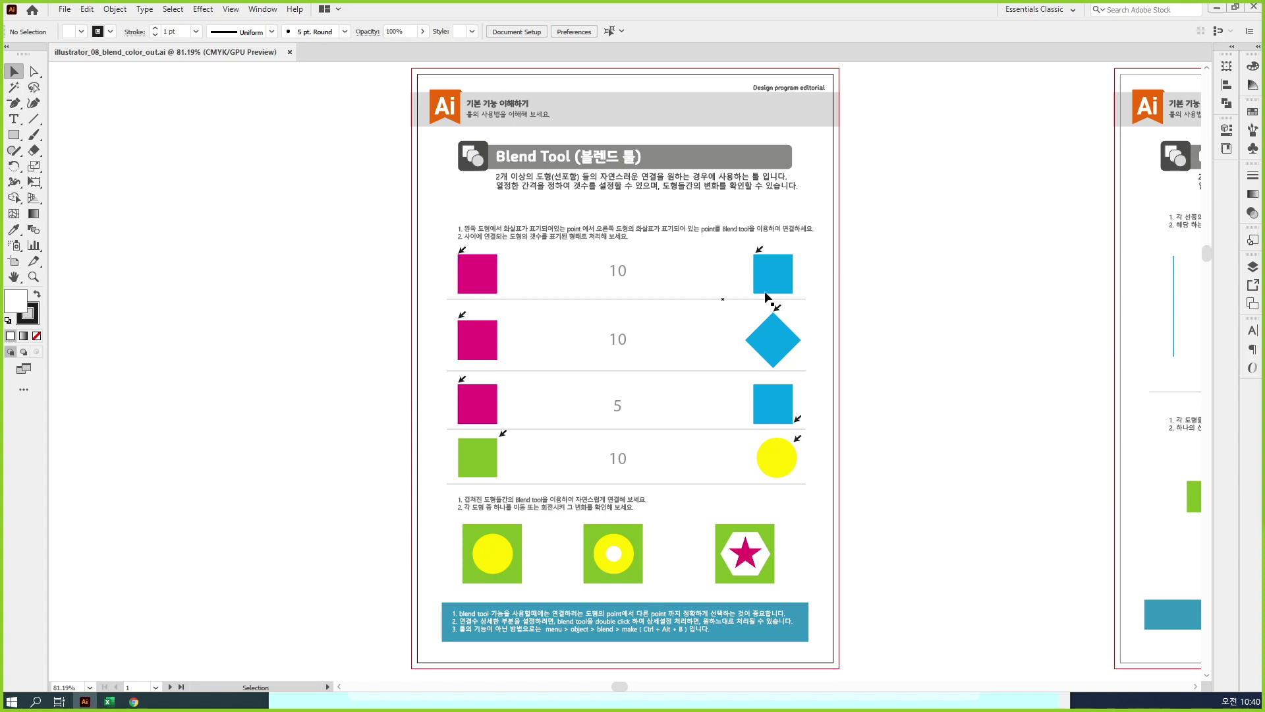
Step: Draw a magenta rectangle about 85 × 26 mm on the empty canvas beside the artboard, picking up the first square's fill
left_click(786, 276)
left_click(491, 278)
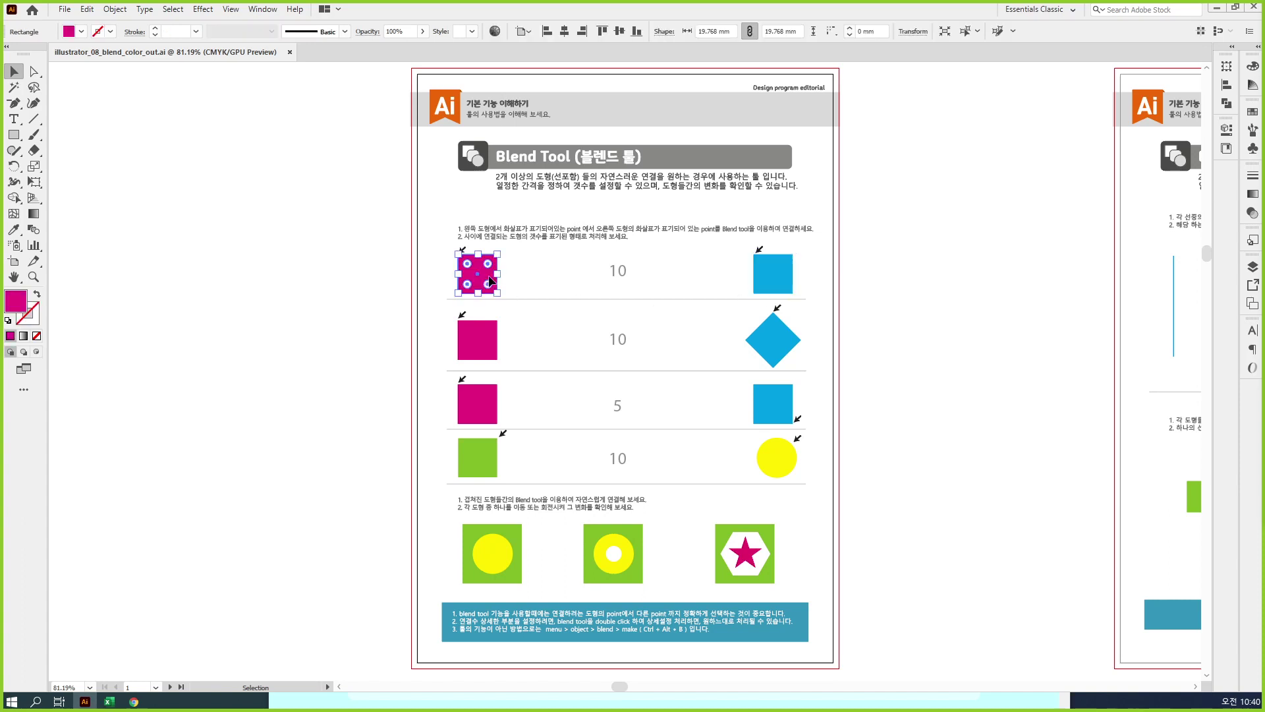
left_click(606, 295)
key("ctrl+plus")
key("ctrl+plus")
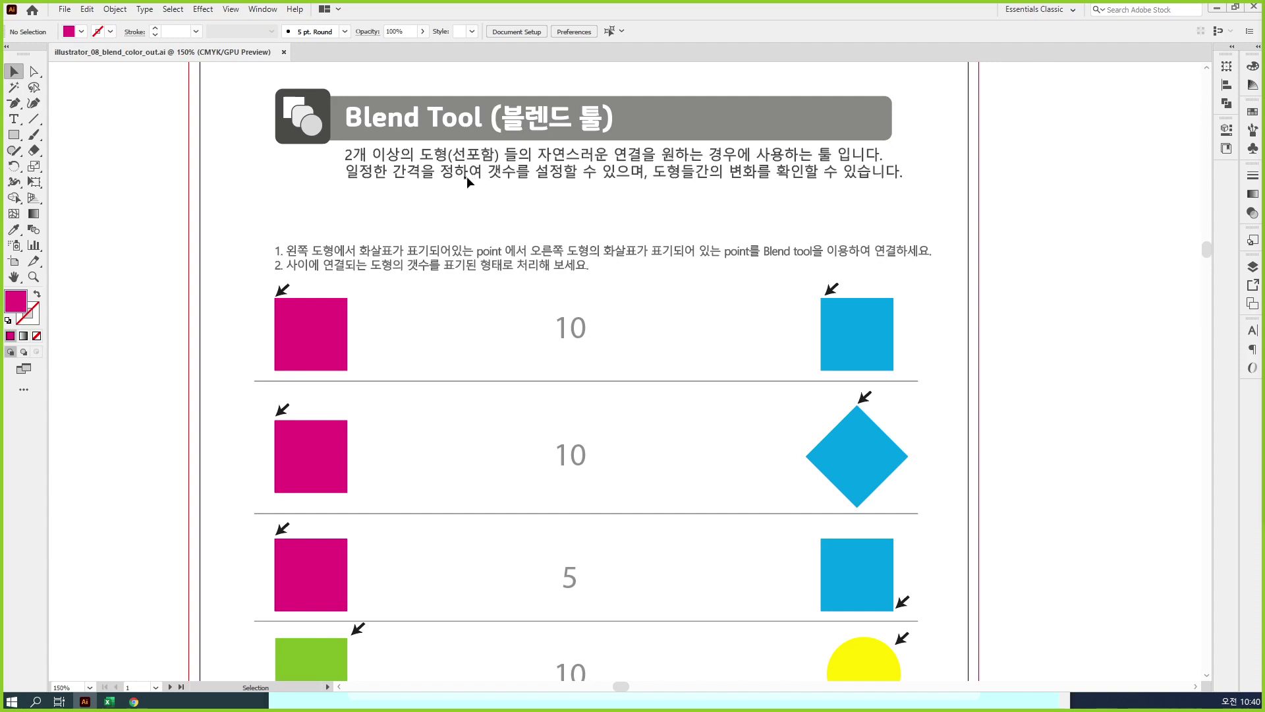
left_click_drag(494, 271, 712, 231)
left_click_drag(306, 227, 468, 220)
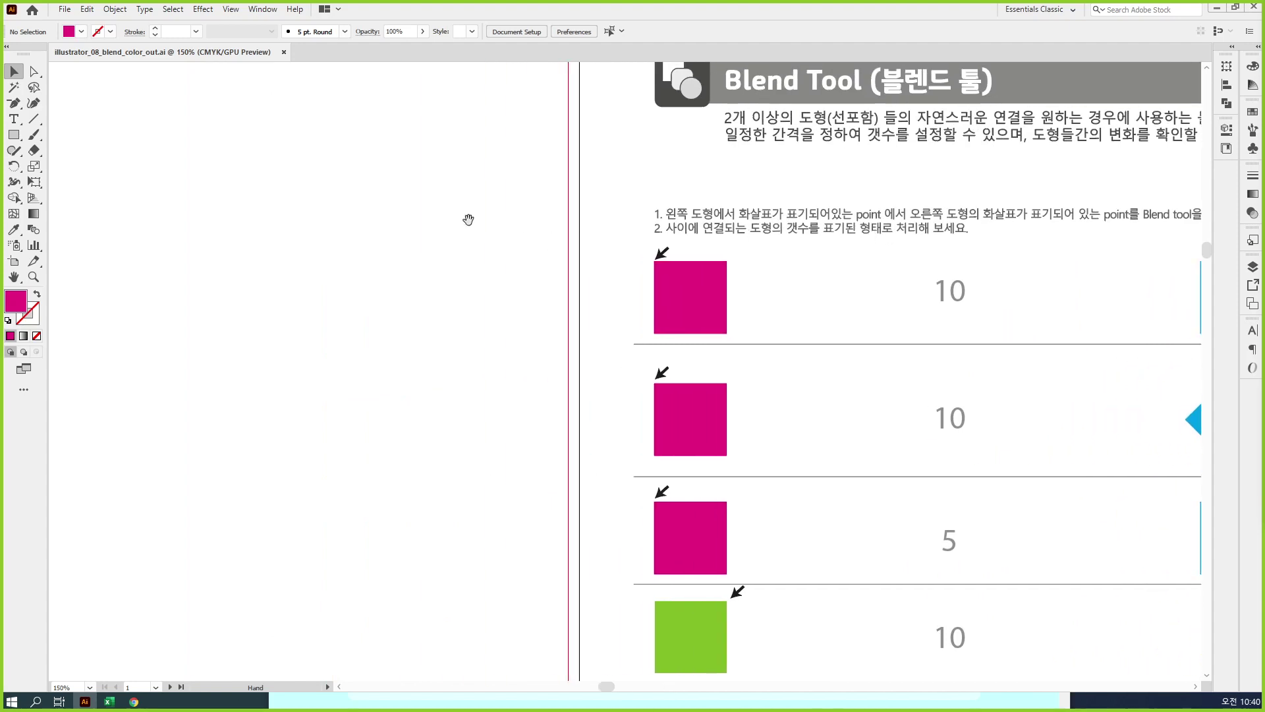
left_click(14, 134)
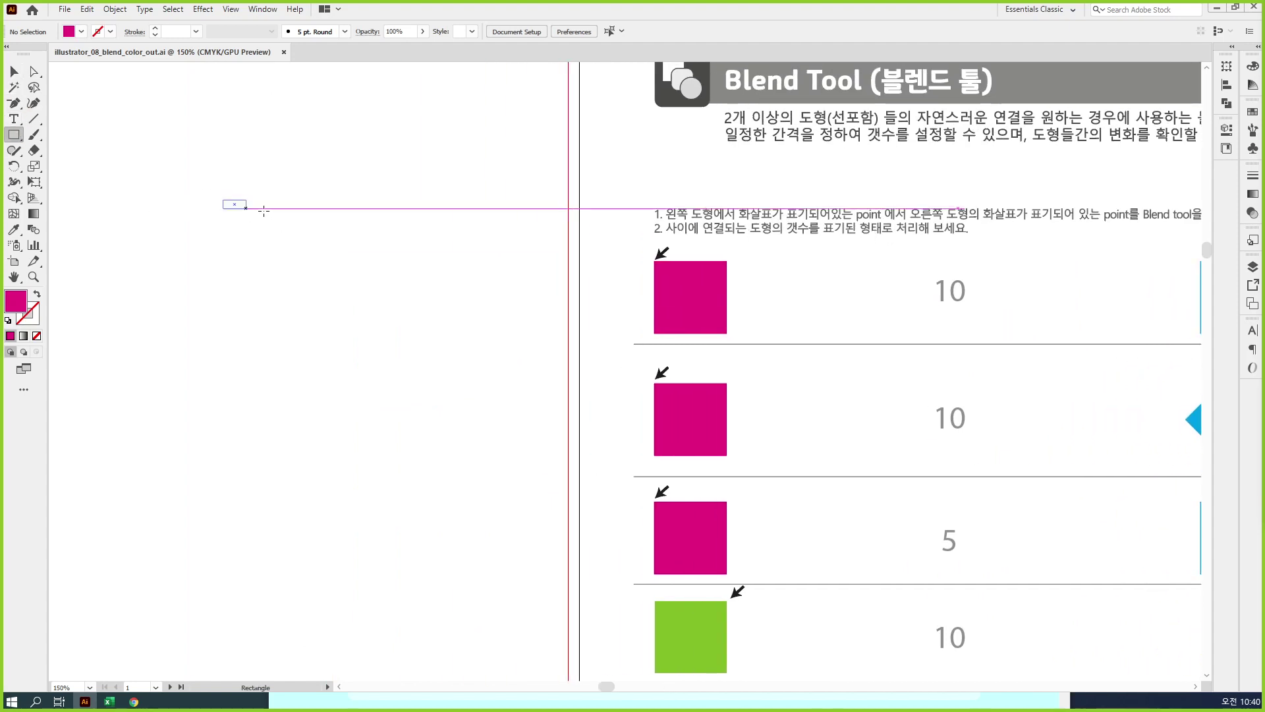
mouse_move(223, 199)
left_mouse_down()
mouse_move(481, 294)
mouse_move(535, 293)
left_mouse_up()
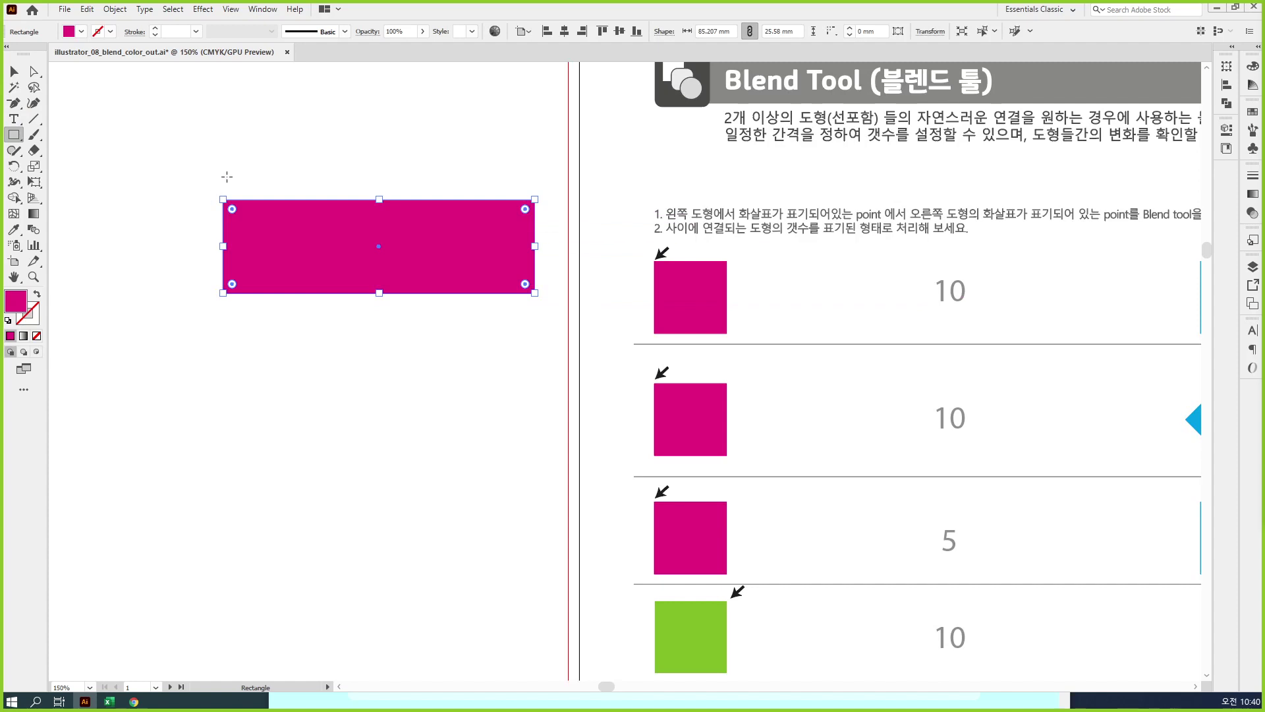
key("ctrl")
mouse_move(287, 298)
left_mouse_down()
mouse_move(191, 239)
mouse_move(309, 287)
left_mouse_up()
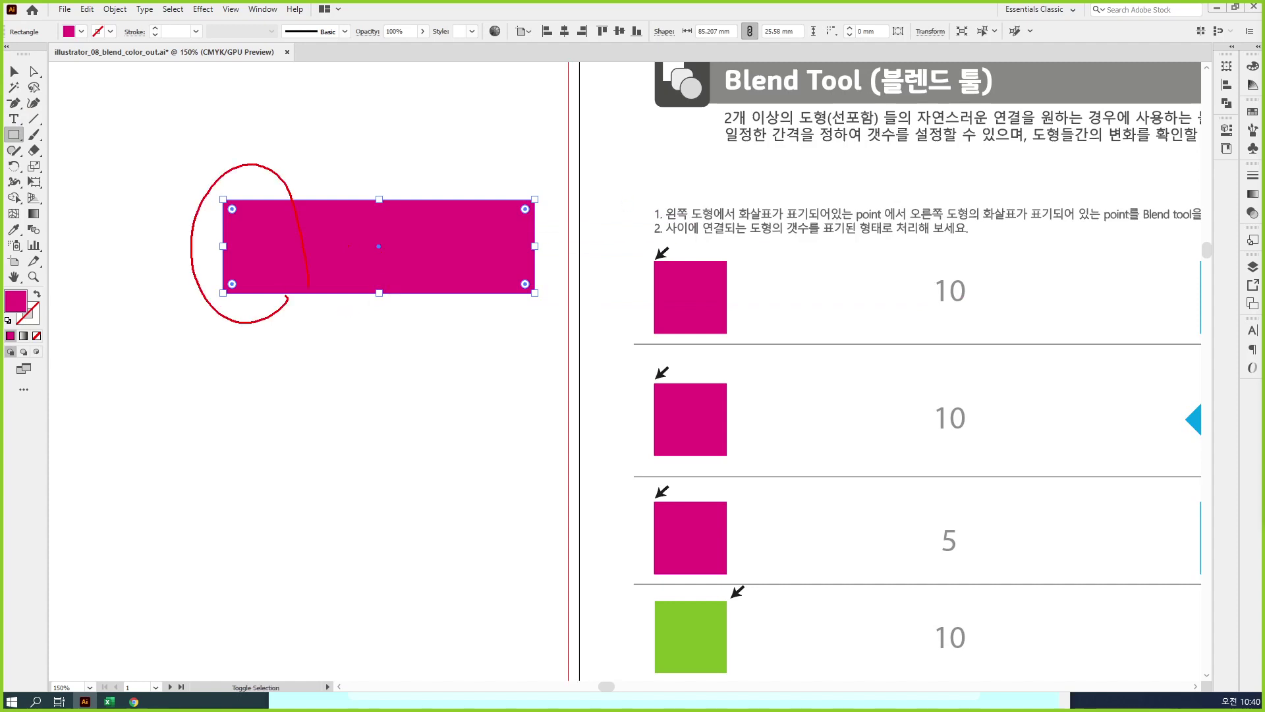
mouse_move(475, 186)
left_mouse_down()
mouse_move(561, 292)
mouse_move(546, 324)
left_mouse_up()
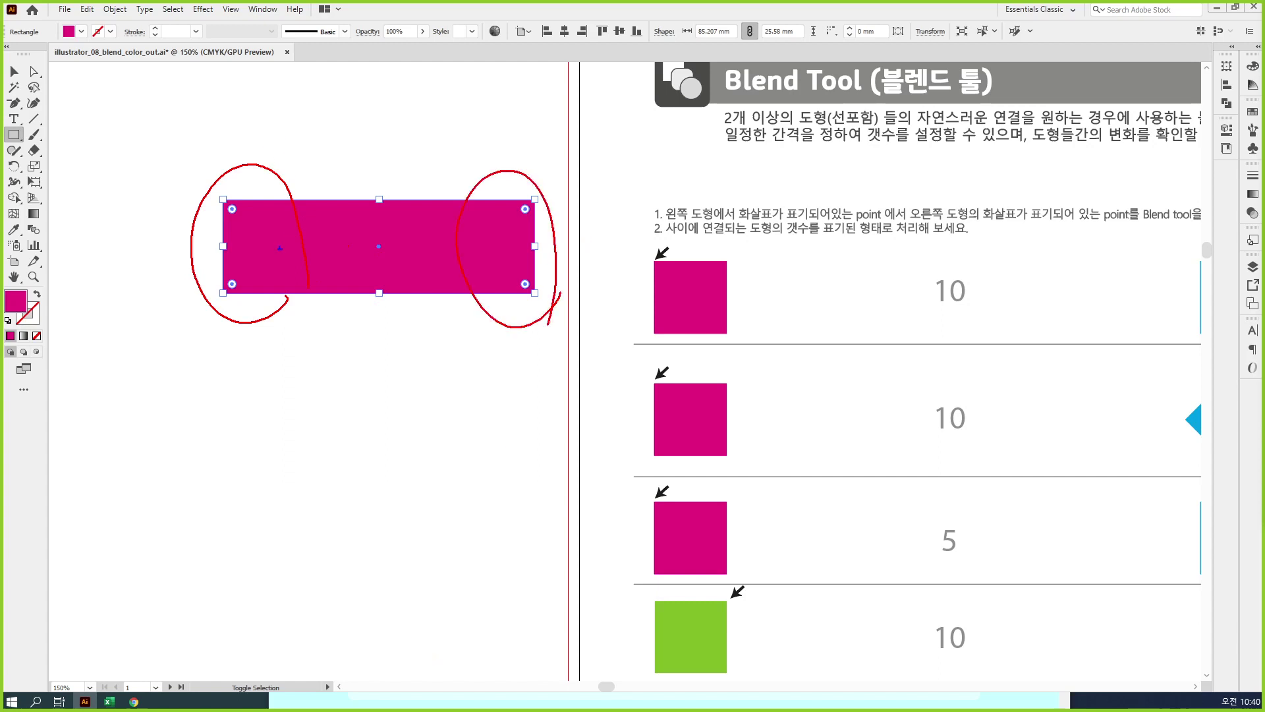
mouse_move(267, 272)
left_mouse_down()
mouse_move(375, 235)
mouse_move(484, 251)
mouse_move(476, 236)
mouse_move(469, 262)
left_mouse_up()
mouse_move(1257, 204)
left_mouse_down()
mouse_move(1240, 197)
mouse_move(1261, 191)
left_mouse_up()
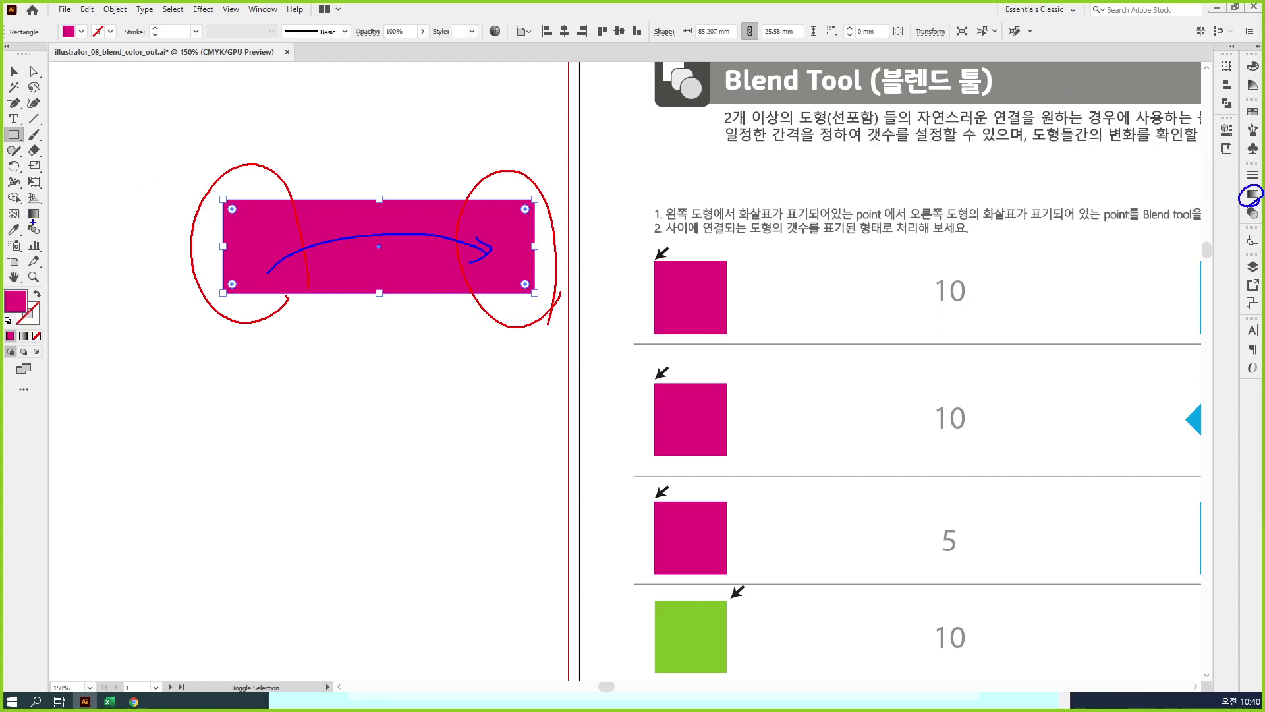
mouse_move(49, 209)
left_mouse_down()
mouse_move(45, 223)
mouse_move(42, 201)
mouse_move(46, 219)
left_mouse_up()
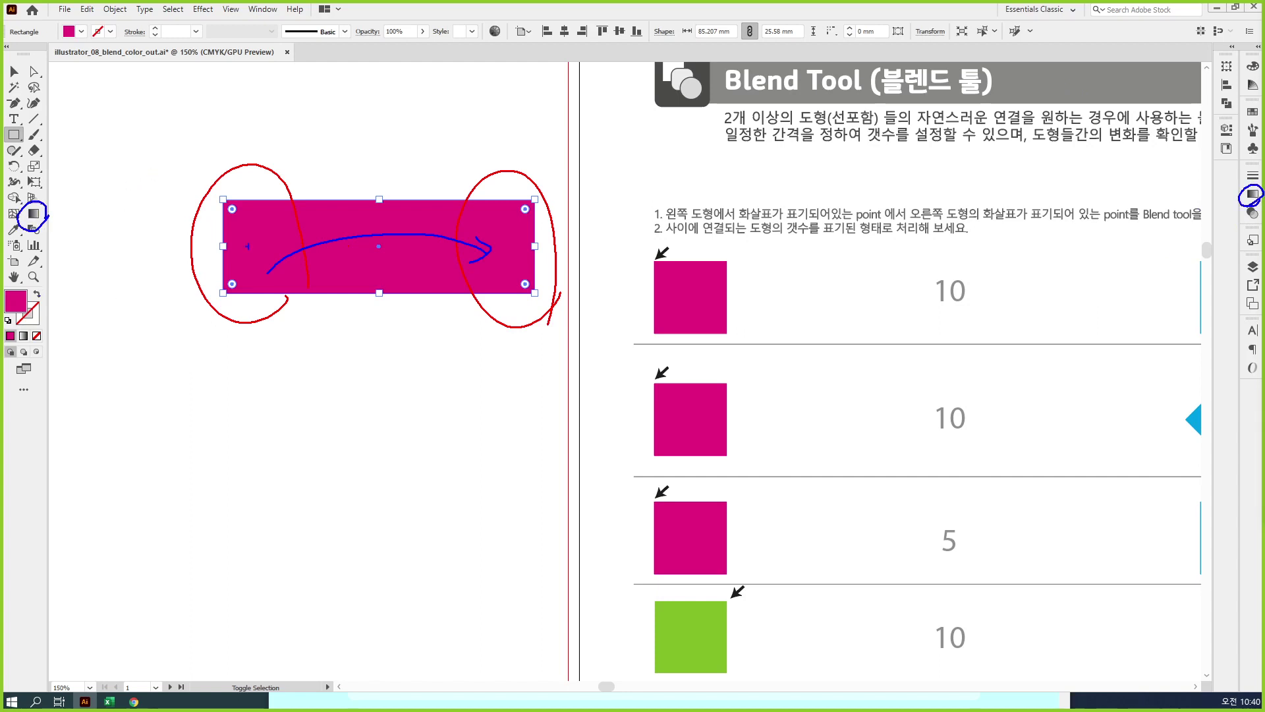
left_click_drag(241, 219, 262, 248)
left_click_drag(496, 206, 507, 232)
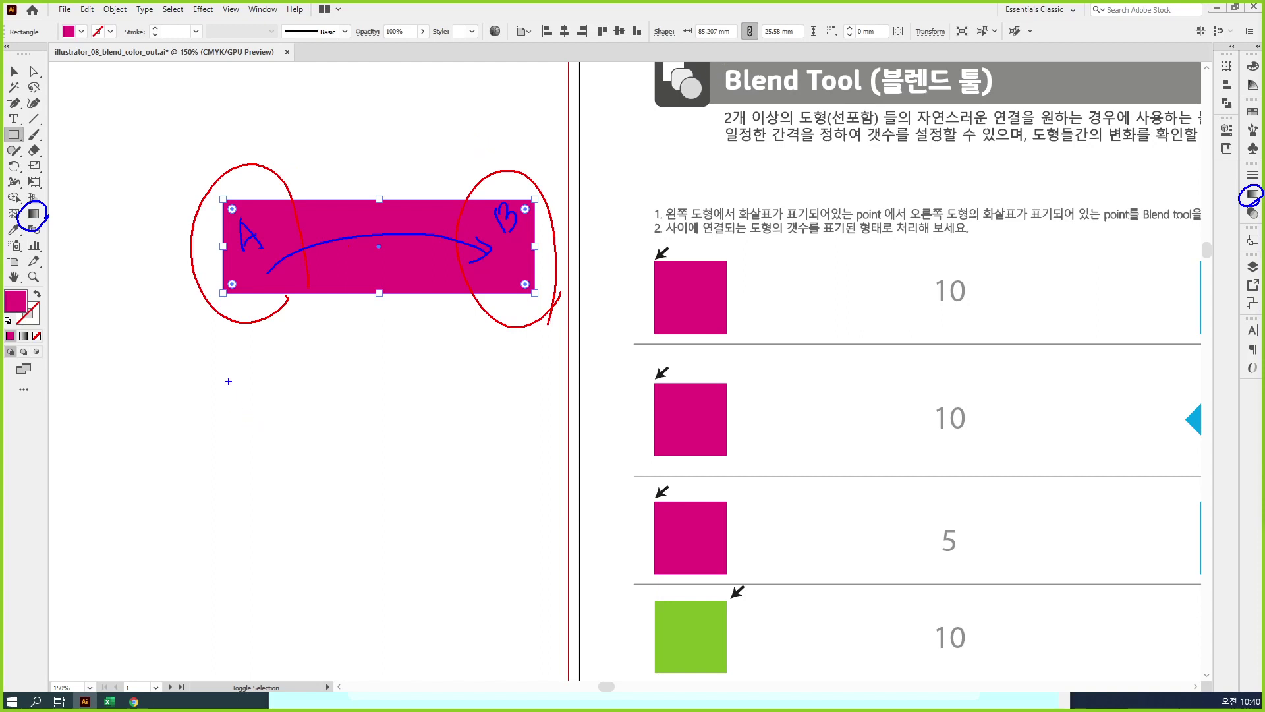
left_click_drag(217, 375, 270, 460)
mouse_move(235, 410)
left_mouse_down()
mouse_move(239, 442)
mouse_move(252, 438)
left_mouse_up()
left_click_drag(466, 371, 528, 453)
left_click_drag(495, 406, 504, 429)
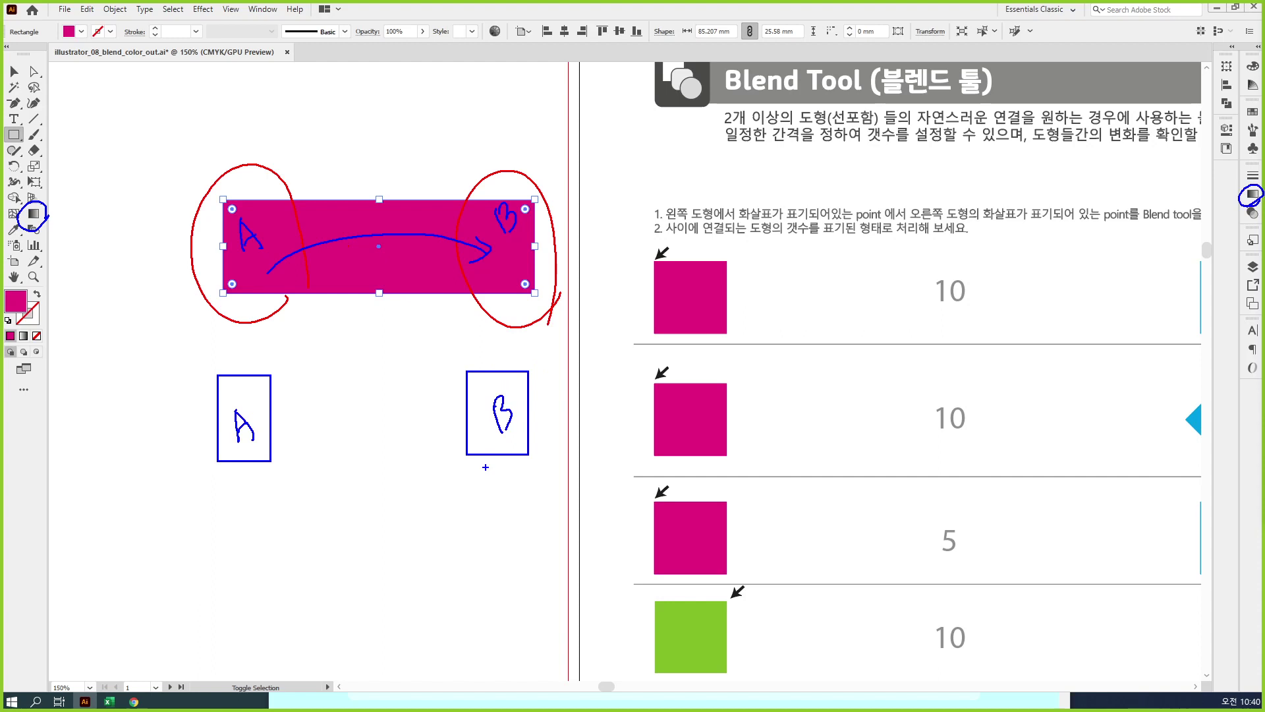
mouse_move(317, 156)
left_mouse_down()
mouse_move(324, 179)
mouse_move(343, 170)
left_mouse_up()
mouse_move(348, 146)
left_mouse_down()
mouse_move(350, 161)
mouse_move(356, 148)
mouse_move(366, 157)
mouse_move(395, 119)
left_mouse_up()
left_click_drag(390, 112, 406, 127)
left_click_drag(333, 191, 431, 123)
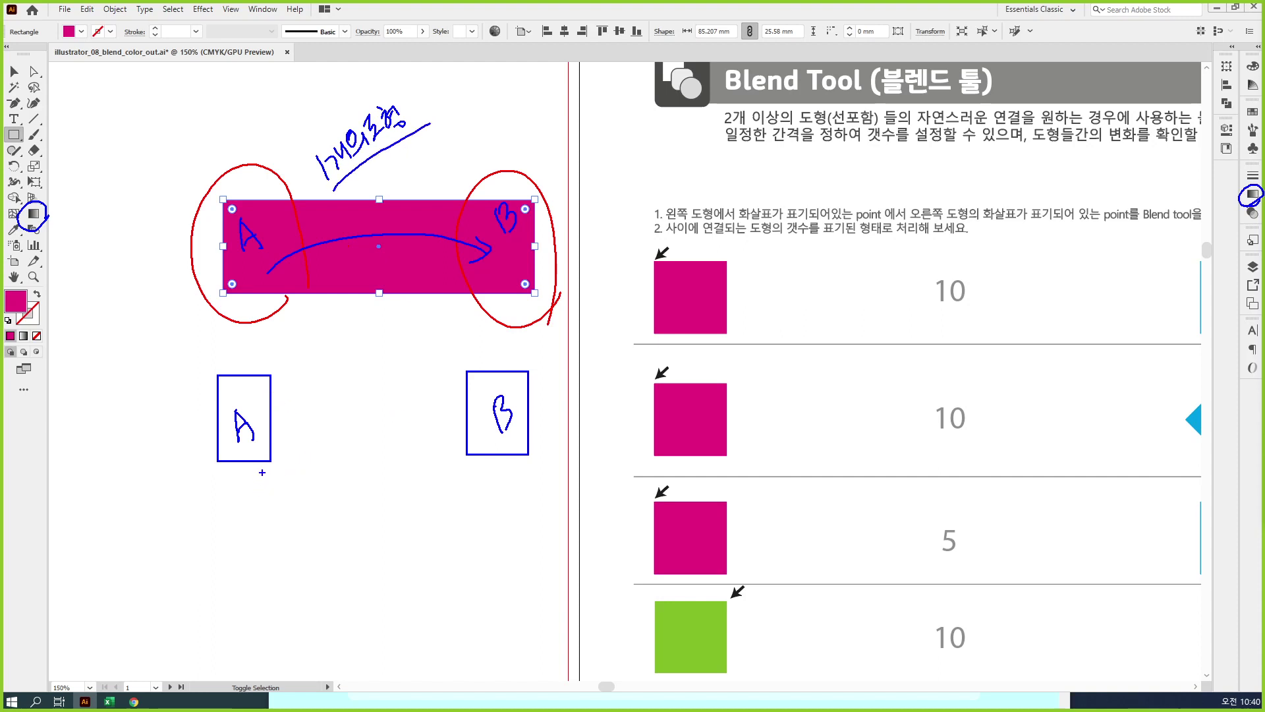
mouse_move(251, 409)
left_mouse_down()
mouse_move(475, 407)
mouse_move(471, 422)
left_mouse_up()
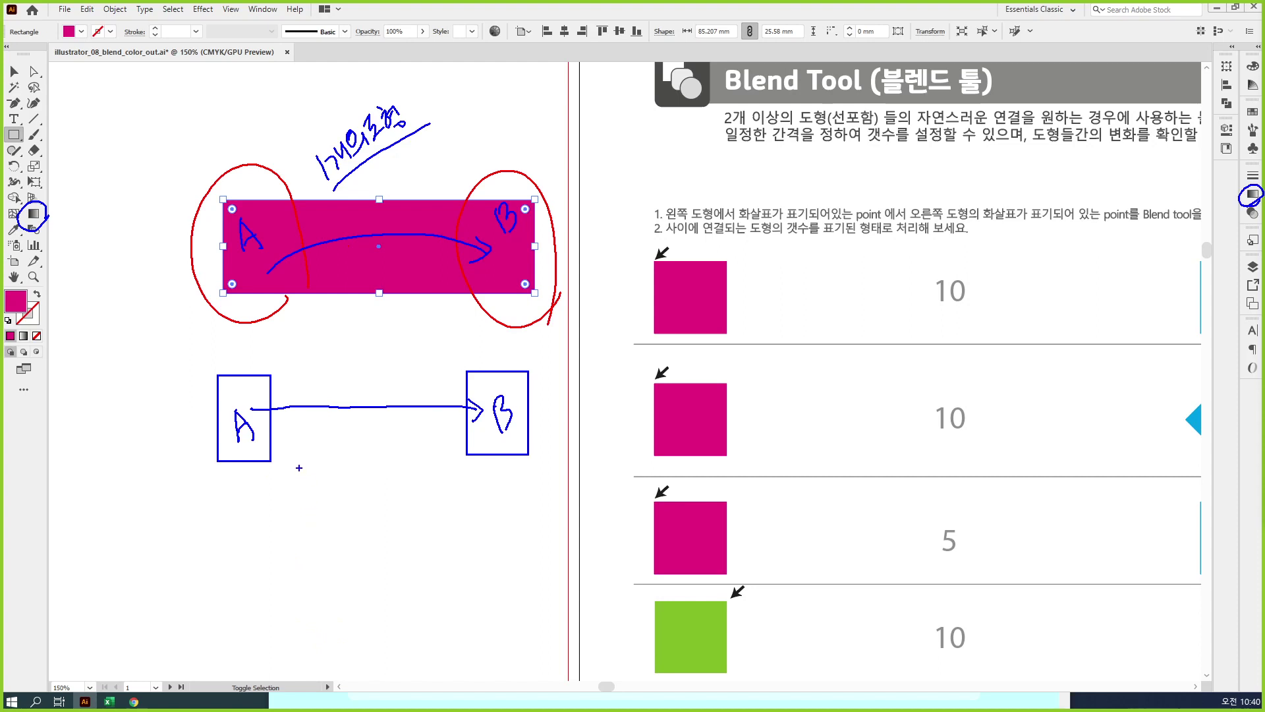
mouse_move(305, 466)
left_mouse_down()
mouse_move(305, 493)
mouse_move(323, 482)
left_mouse_up()
mouse_move(335, 460)
left_mouse_down()
mouse_move(349, 448)
mouse_move(337, 500)
mouse_move(378, 473)
mouse_move(391, 484)
mouse_move(394, 465)
left_mouse_up()
left_click_drag(311, 505, 367, 452)
left_click_drag(356, 535, 415, 467)
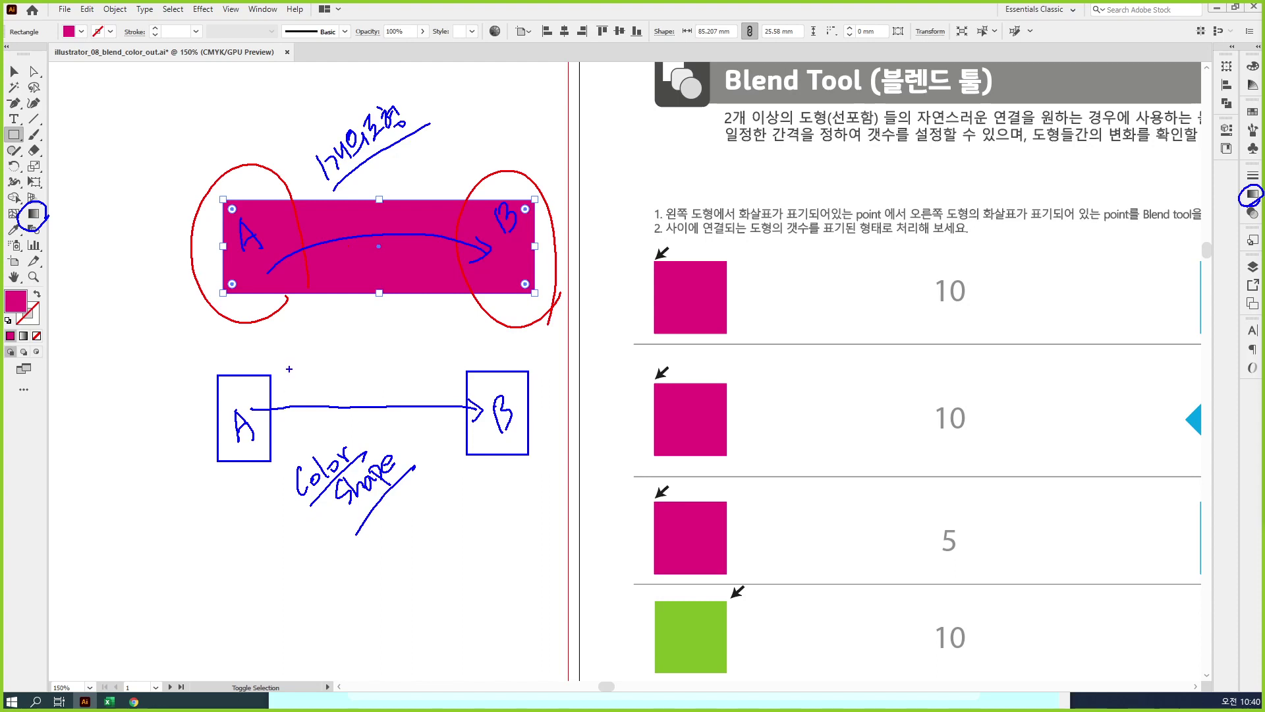
left_click_drag(280, 473, 342, 535)
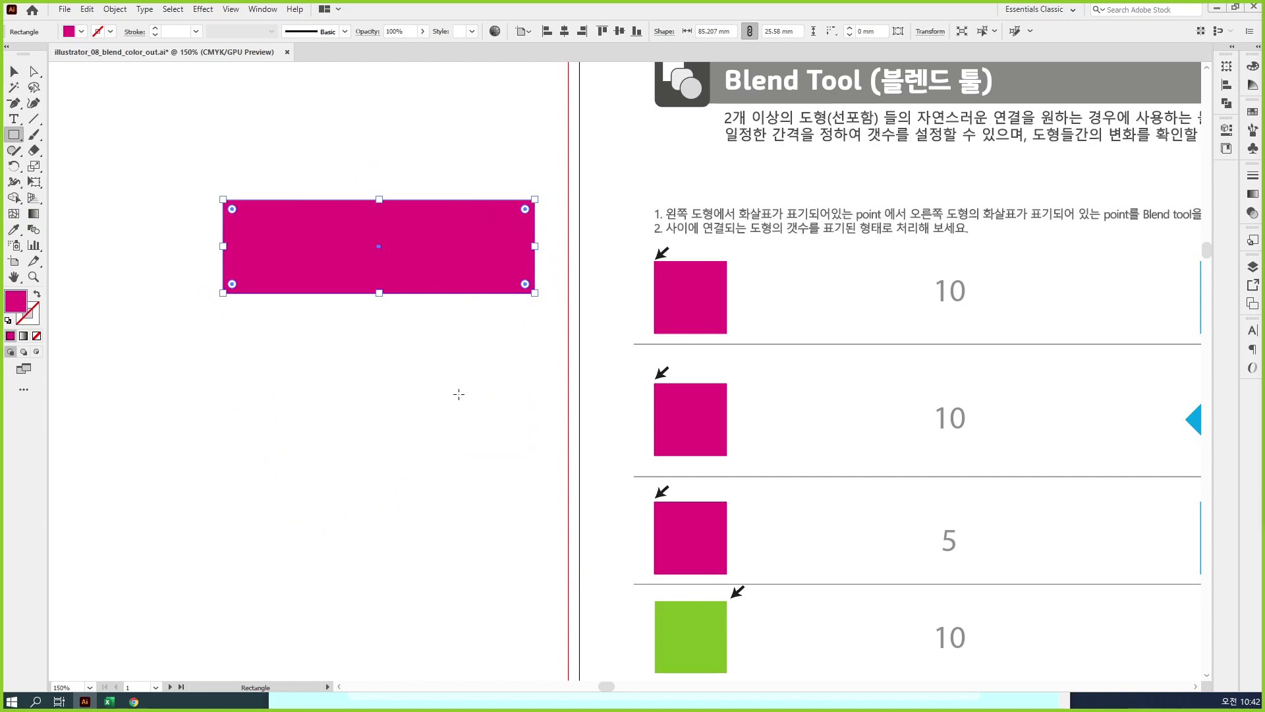
Step: Delete the magenta rectangle on the empty canvas beside the artboard
key("Delete")
key("v")
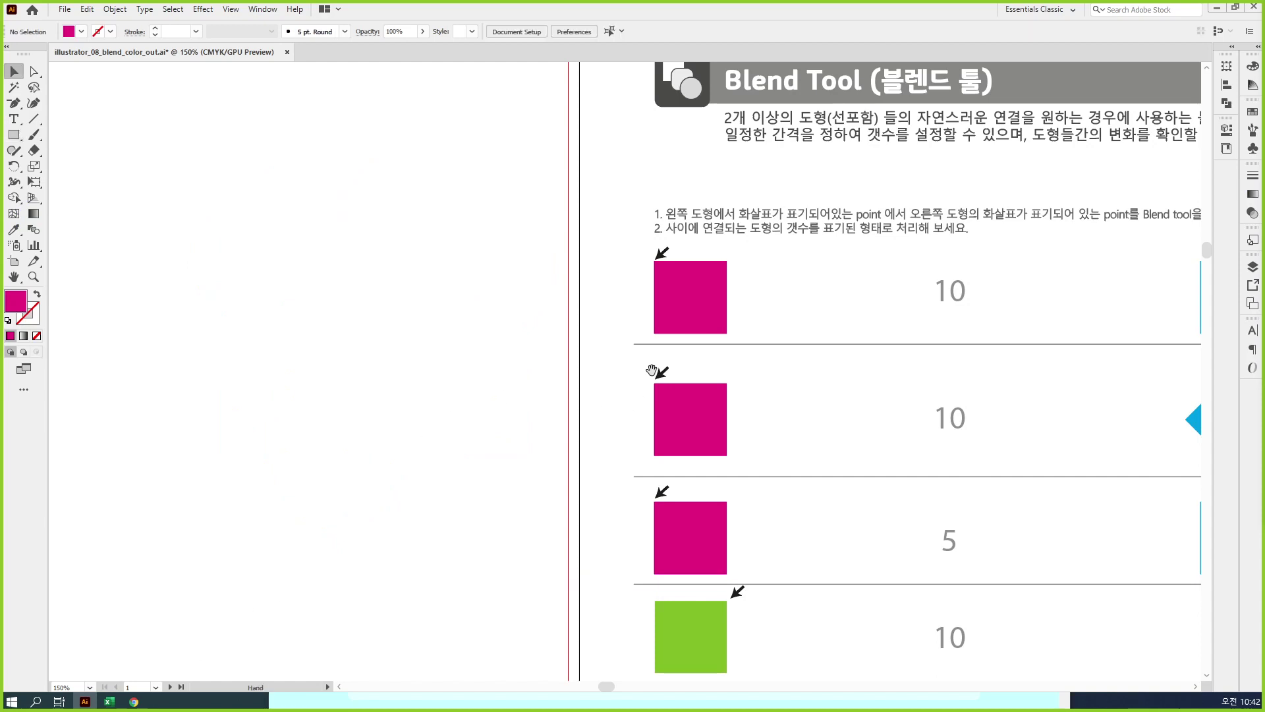
Step: Blend the first row's magenta square into its blue square with the Blend tool, connecting their arrow-marked upper-left corner points
left_click_drag(651, 371, 249, 345)
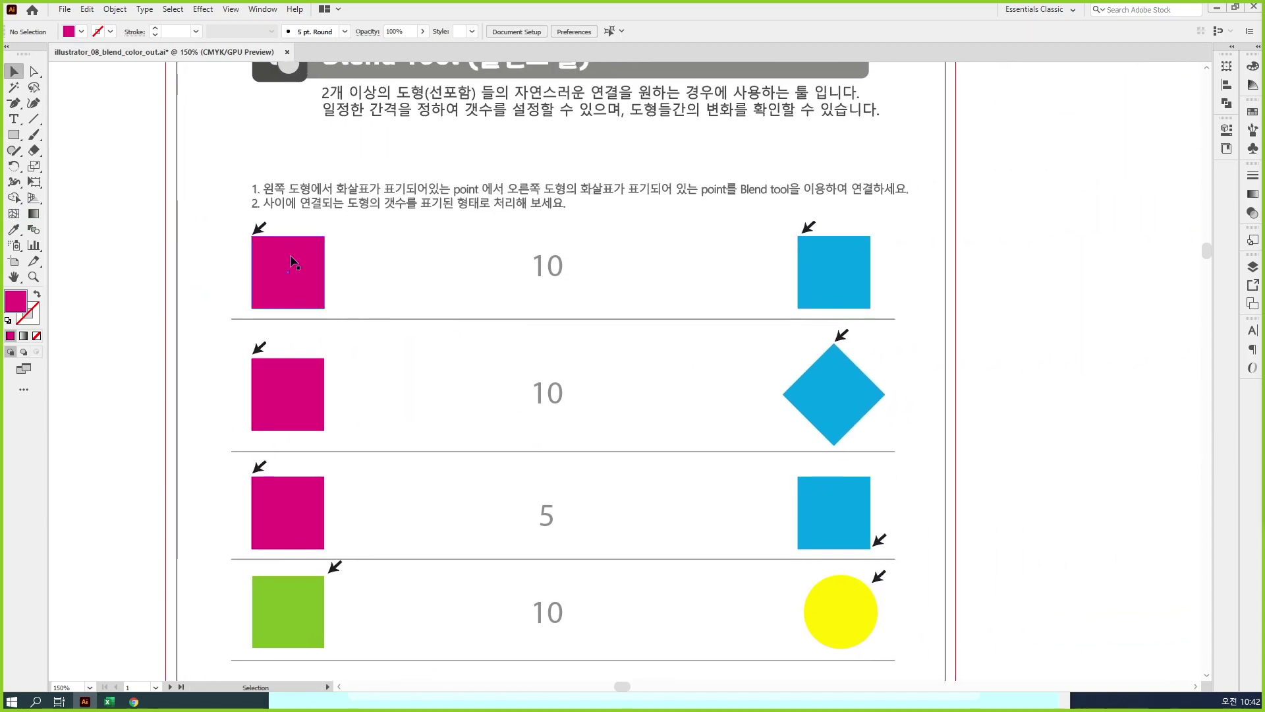
left_click(294, 263)
left_click(824, 280, "shift")
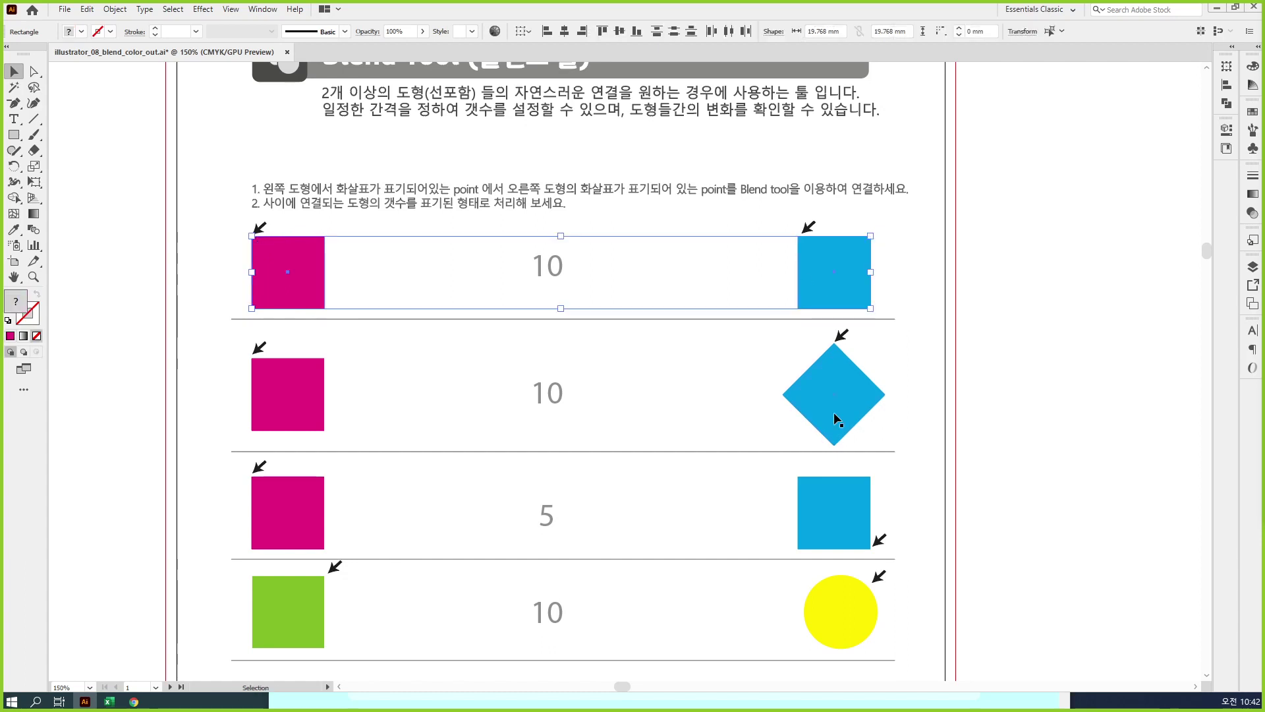
left_click(34, 230)
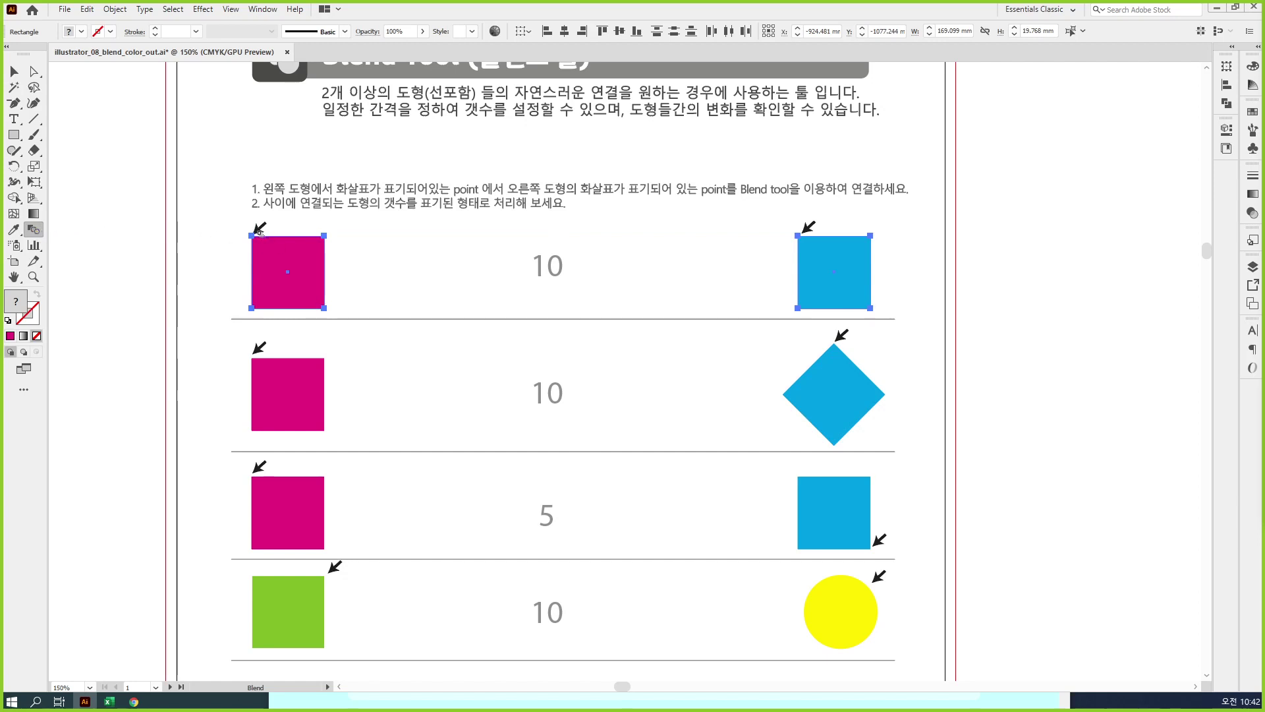
key("ctrl+4")
left_click(259, 232)
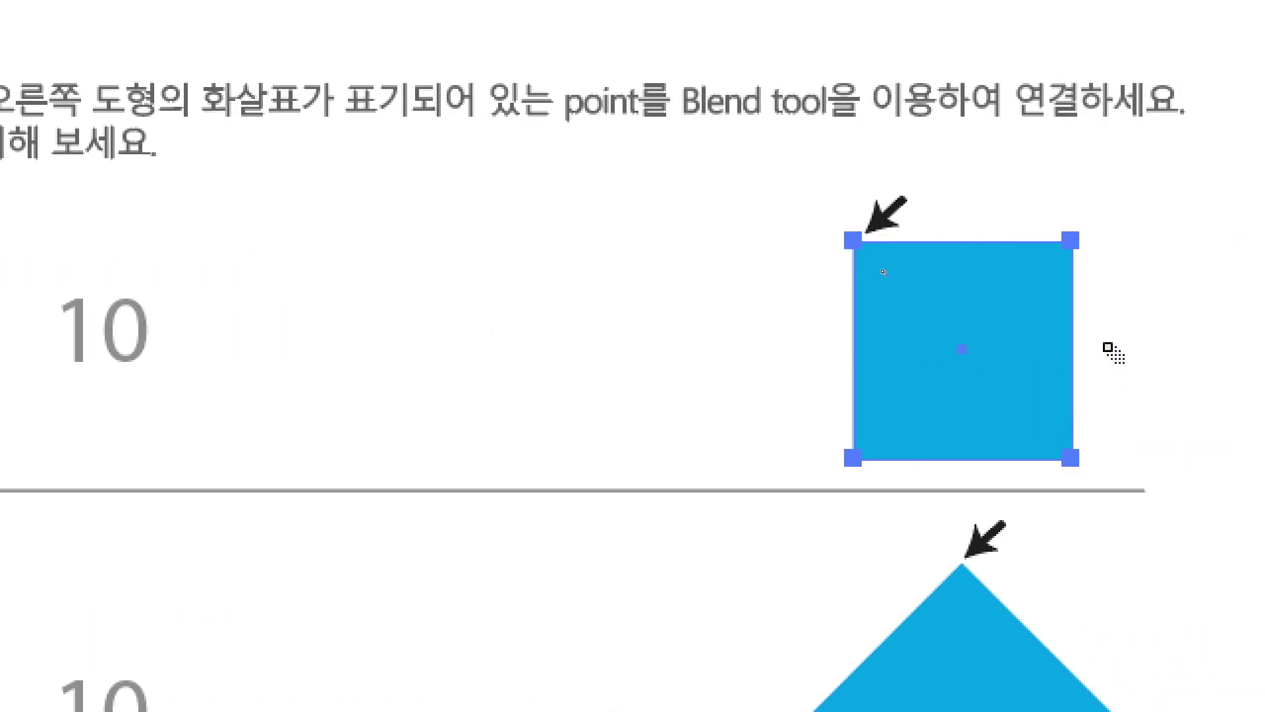
left_click(855, 239)
left_click(856, 239)
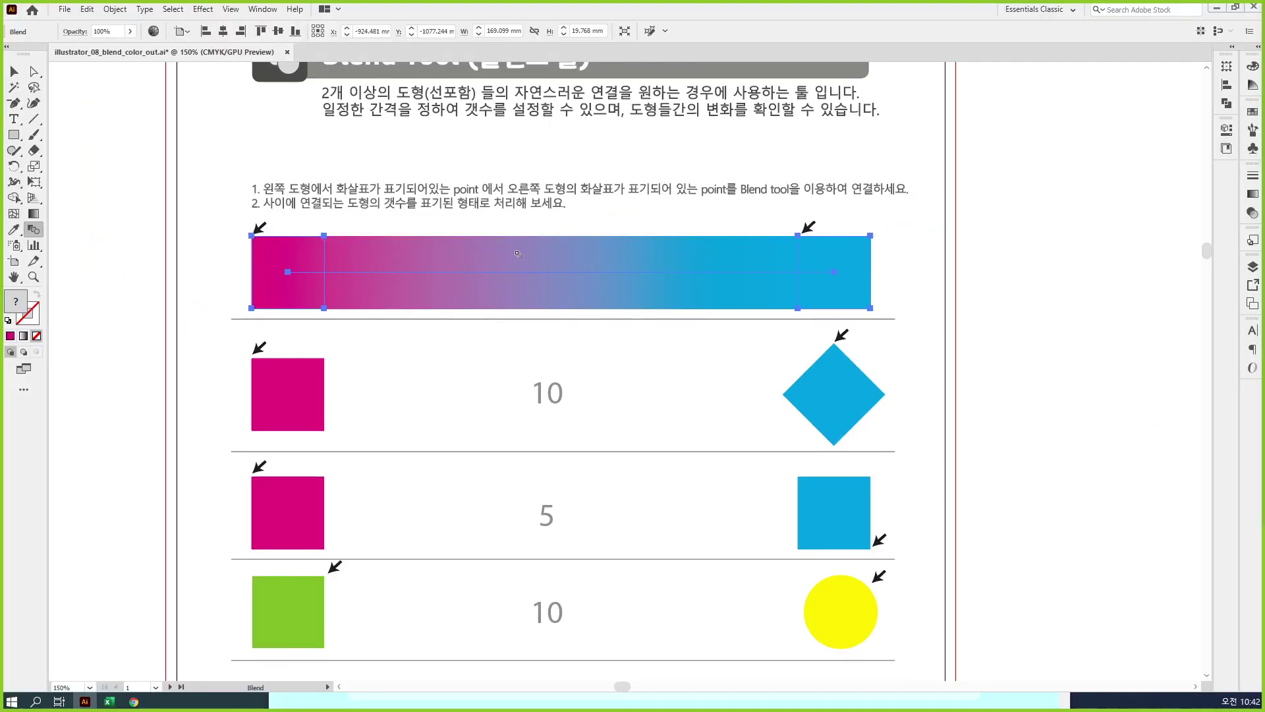
Step: Inspect the first-row blend's structure and spine in outline view, and return to the normal preview
key("v")
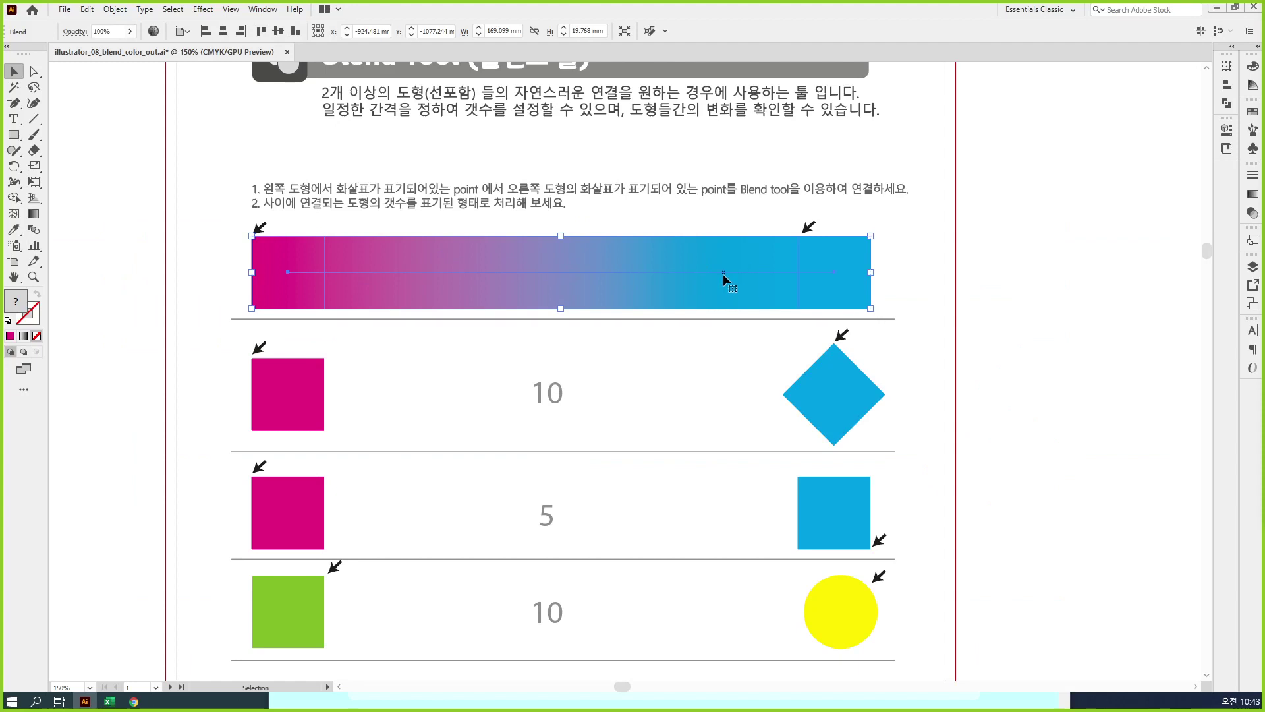
key("a")
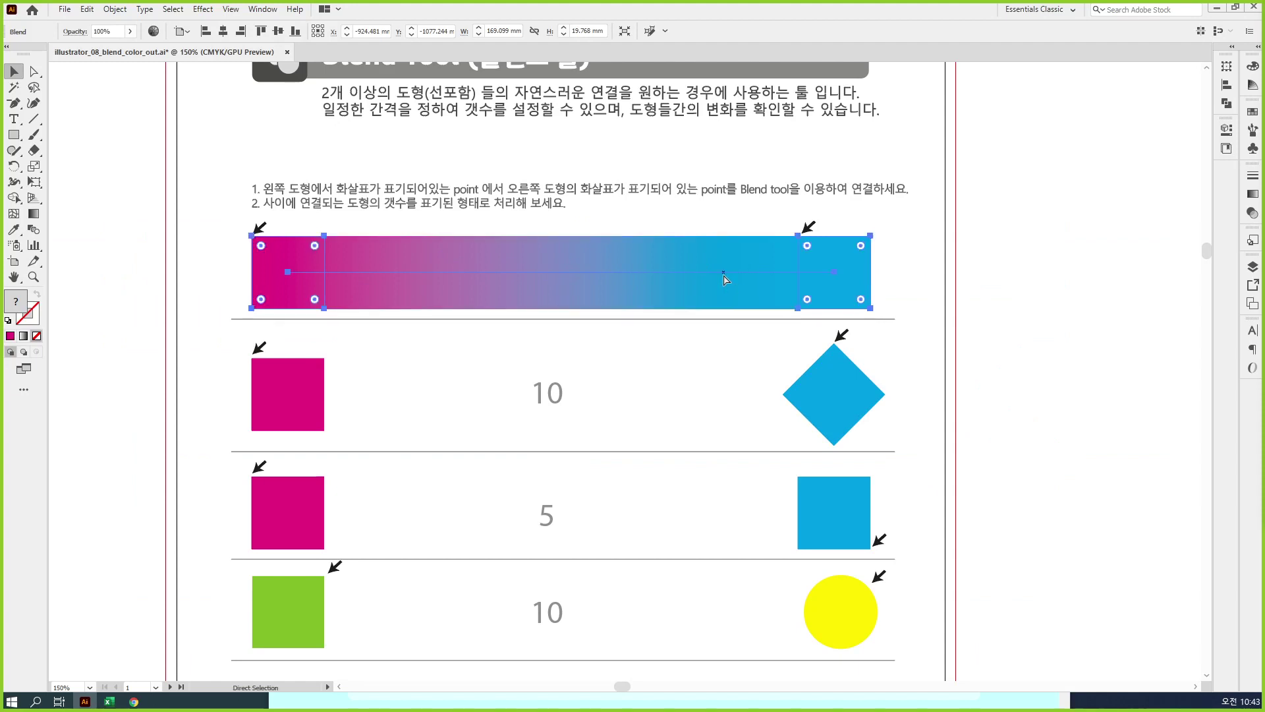
key("ctrl+y")
key("v")
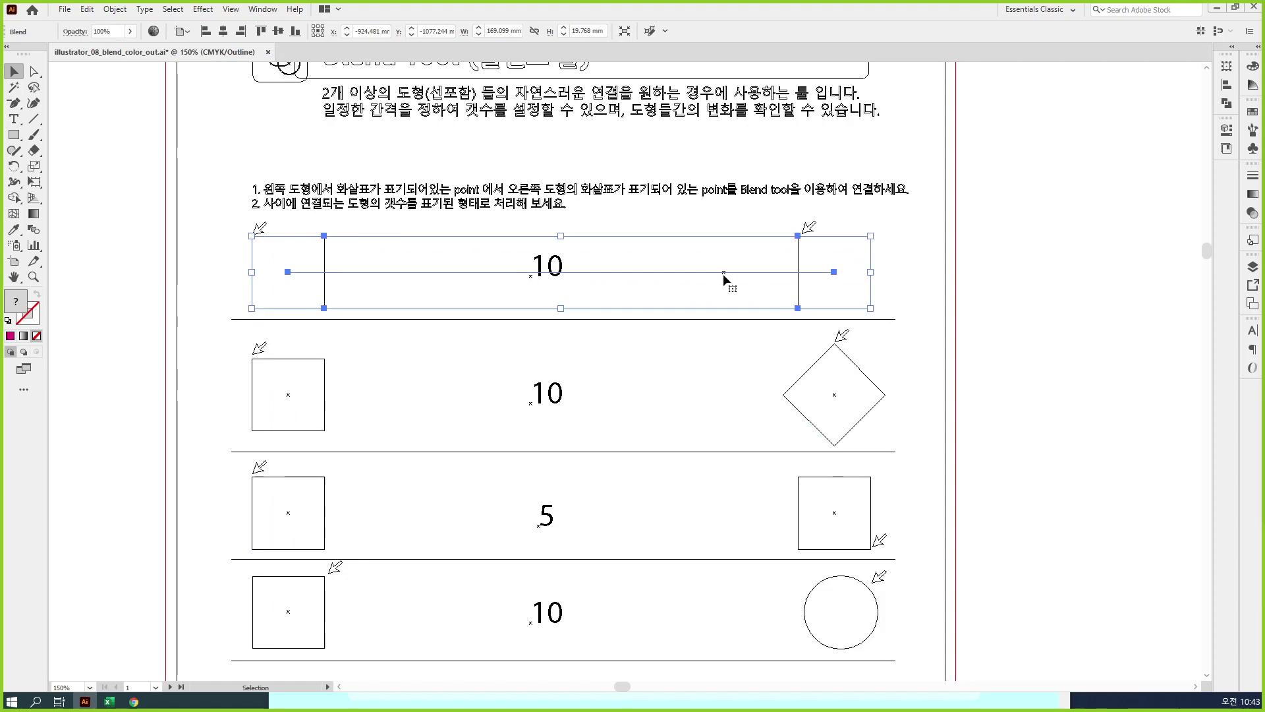
left_click(713, 280)
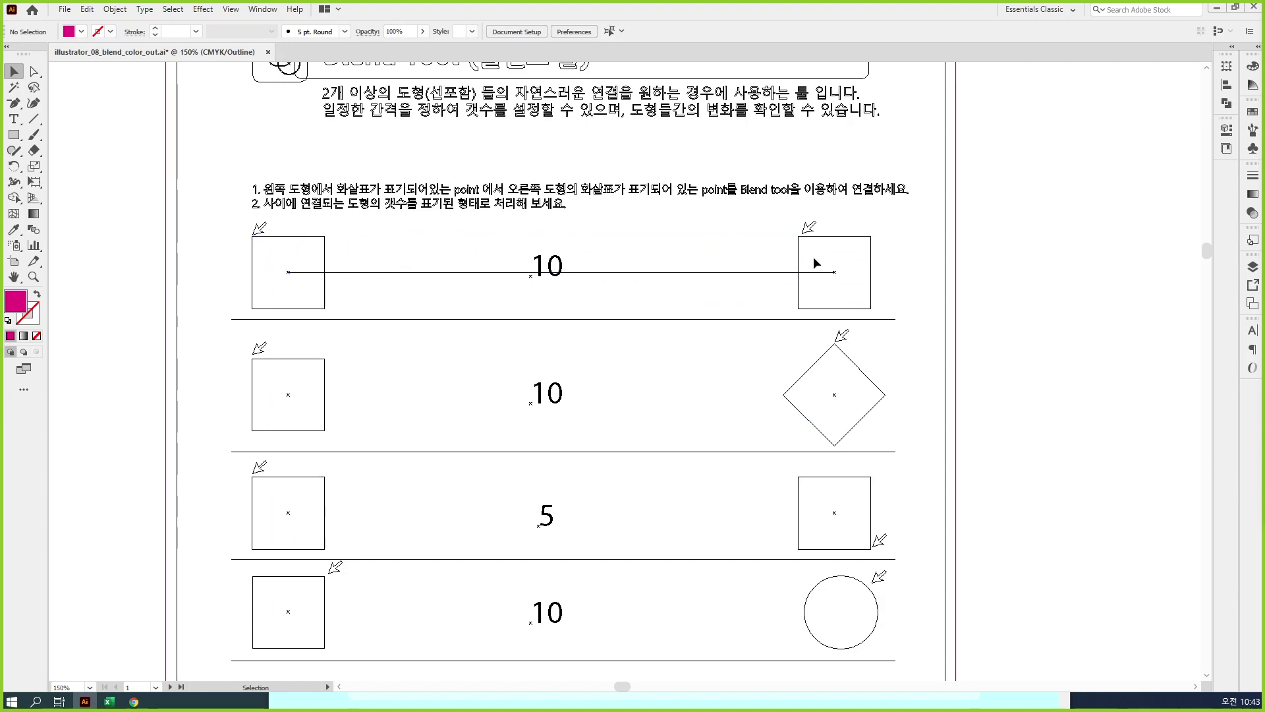
key("ctrl+y")
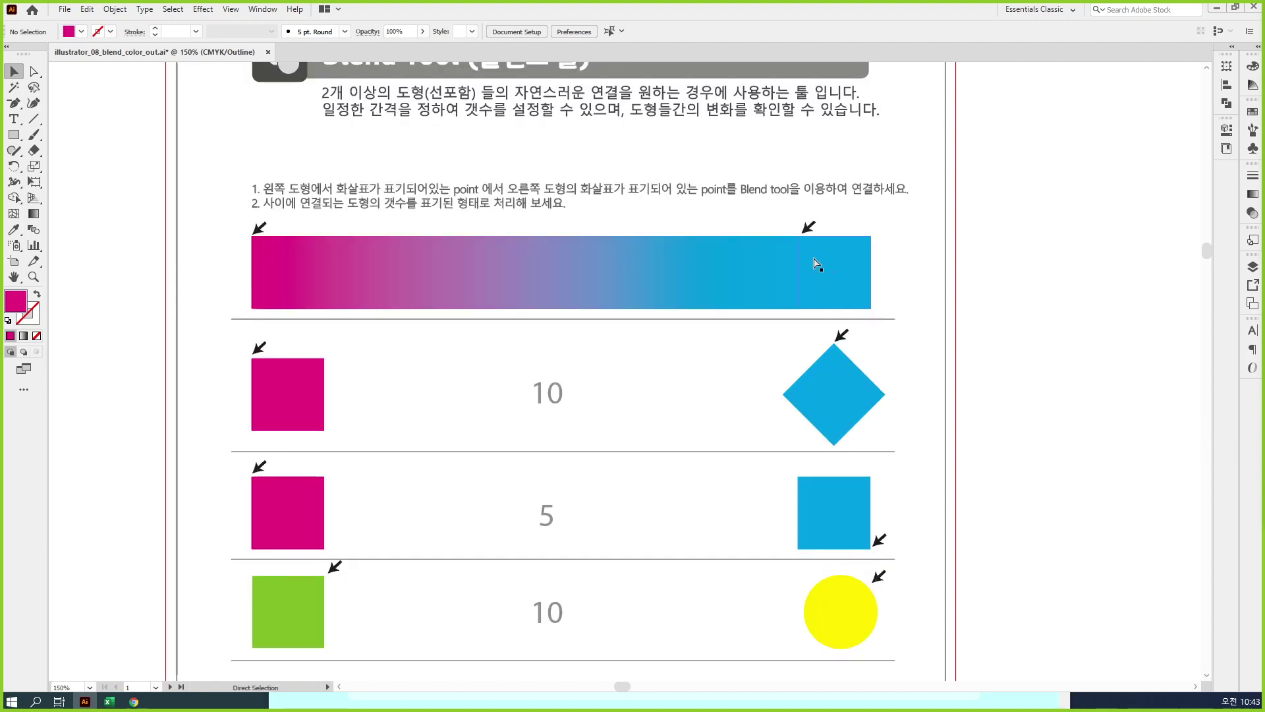
Step: Open the blend options for the first-row blend and move the dialog off the blended artwork
left_click(735, 264)
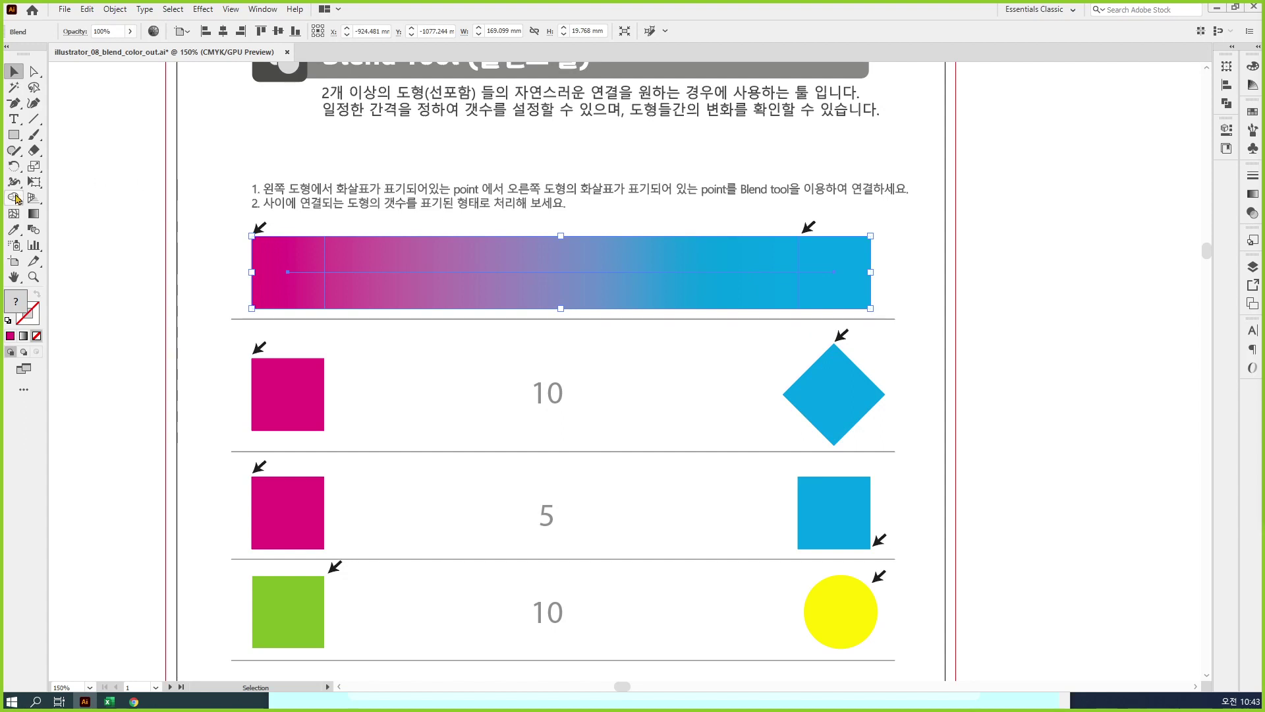
double_click(30, 230)
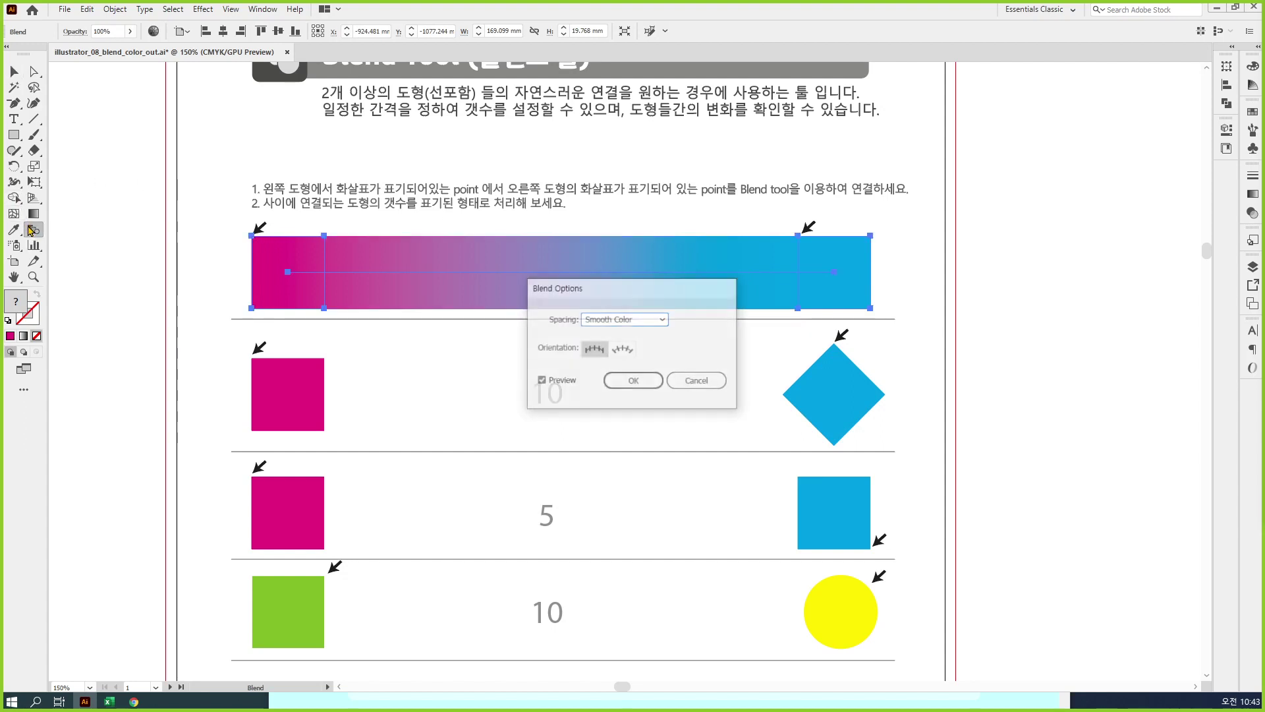
left_click_drag(615, 292, 555, 123)
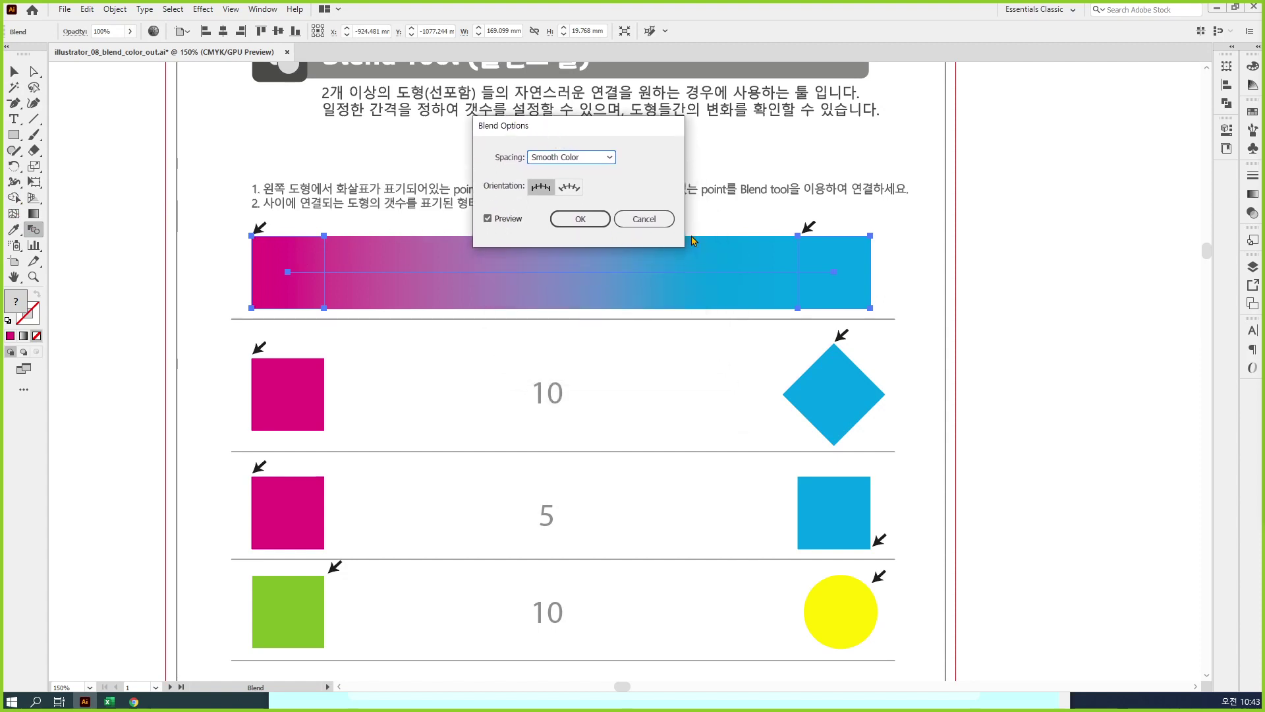
Step: Try Specified Distance spacing on the first-row blend, first at 10 mm and then at 50 mm
left_click(591, 159)
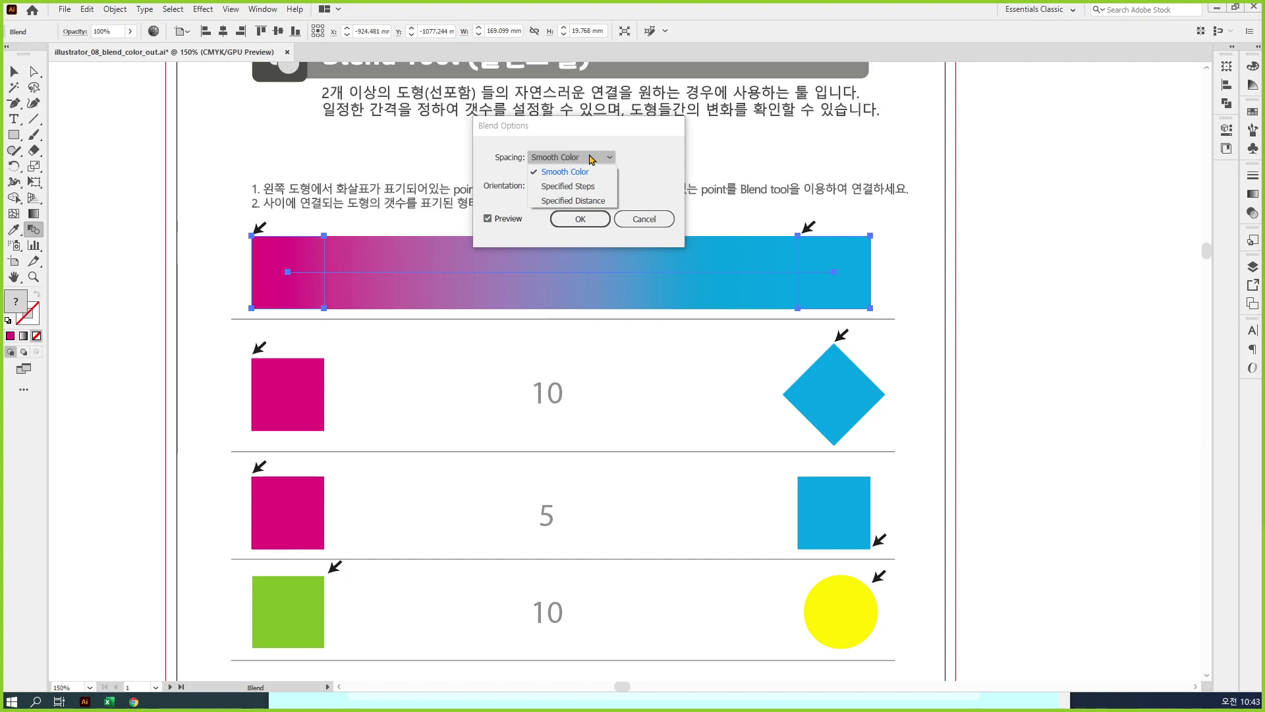
left_click(593, 201)
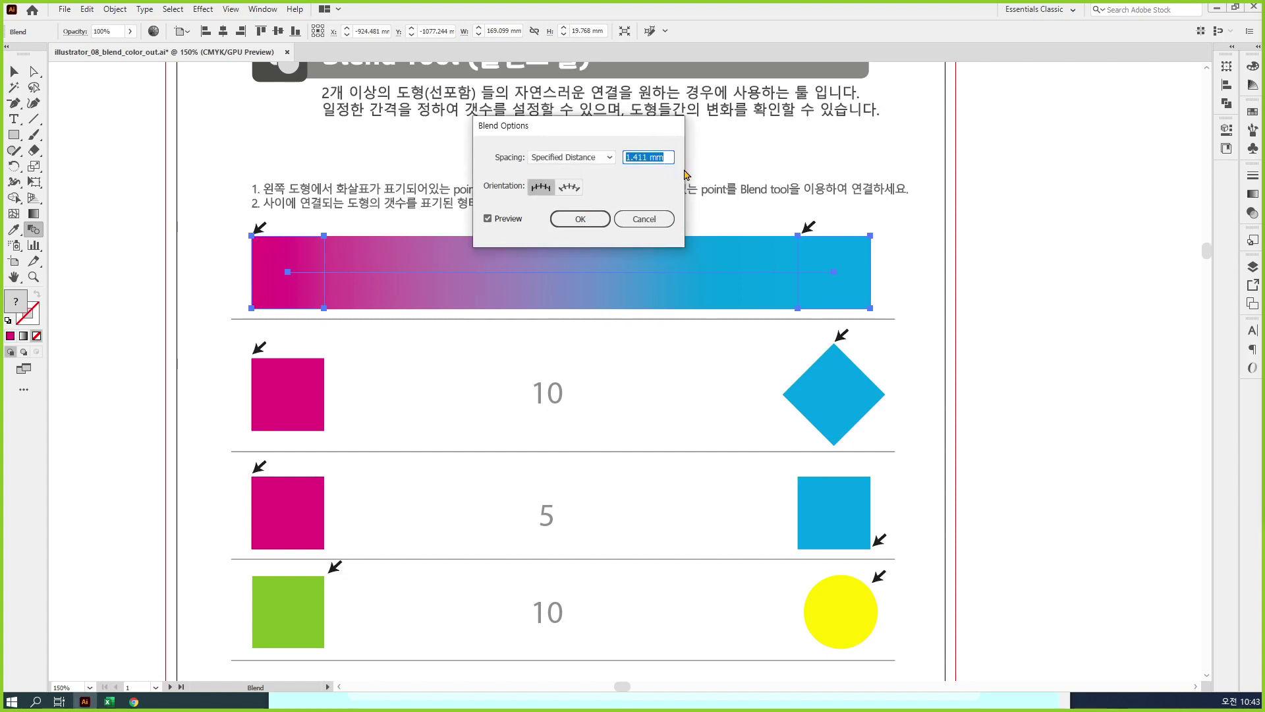
type("10")
key("Tab")
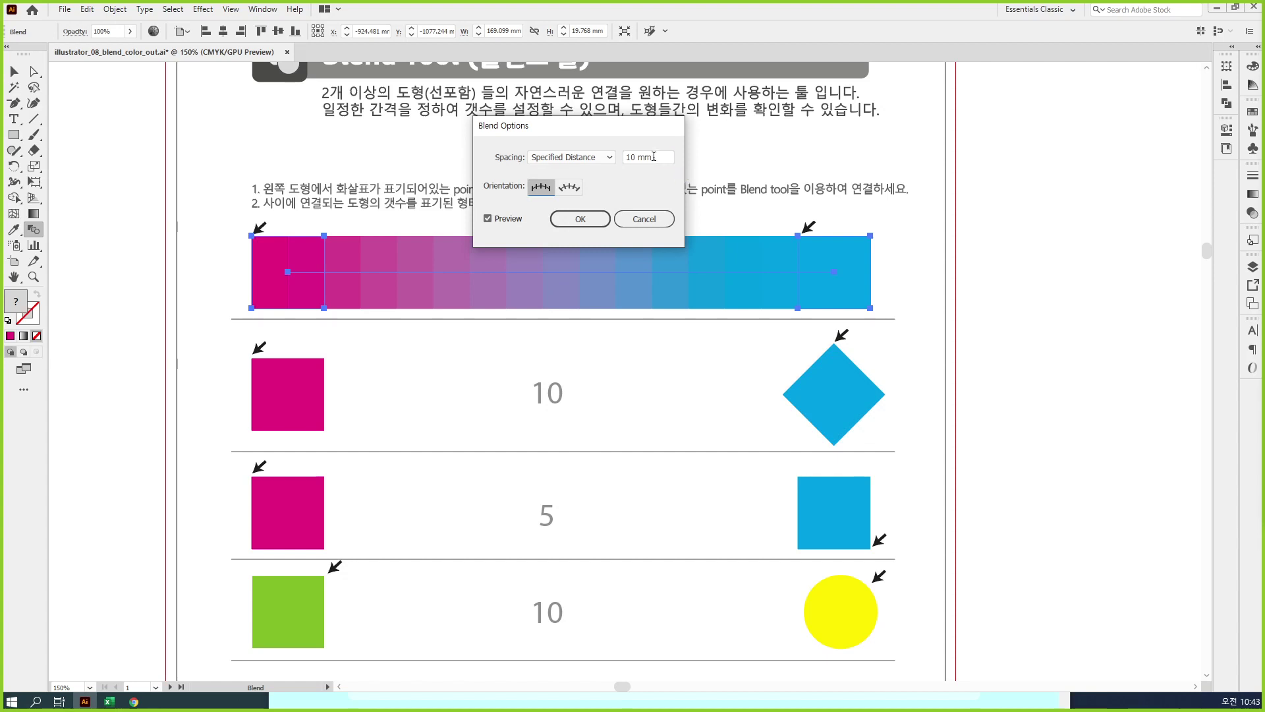
left_click_drag(652, 158, 595, 157)
type("50")
key("Tab")
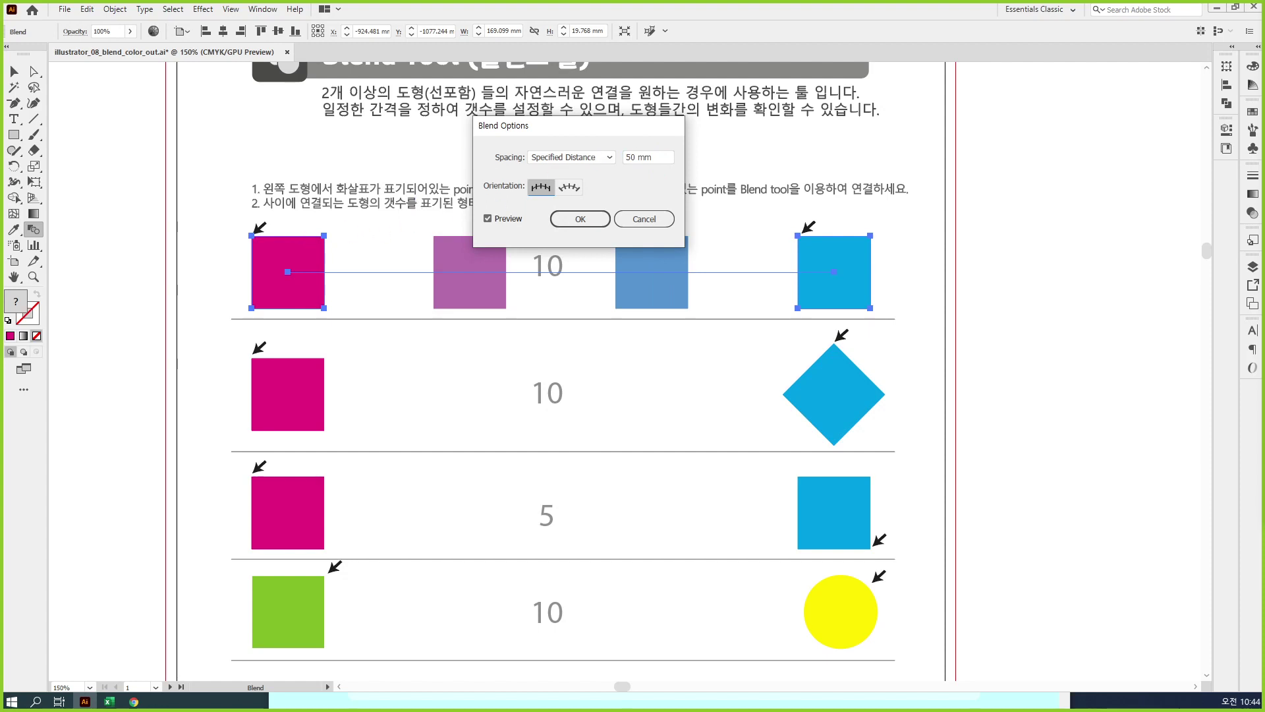
left_click_drag(250, 216, 254, 249)
left_click_drag(434, 212, 430, 246)
mouse_move(343, 202)
left_mouse_down()
mouse_move(350, 232)
mouse_move(399, 201)
left_mouse_up()
left_click_drag(617, 193, 616, 258)
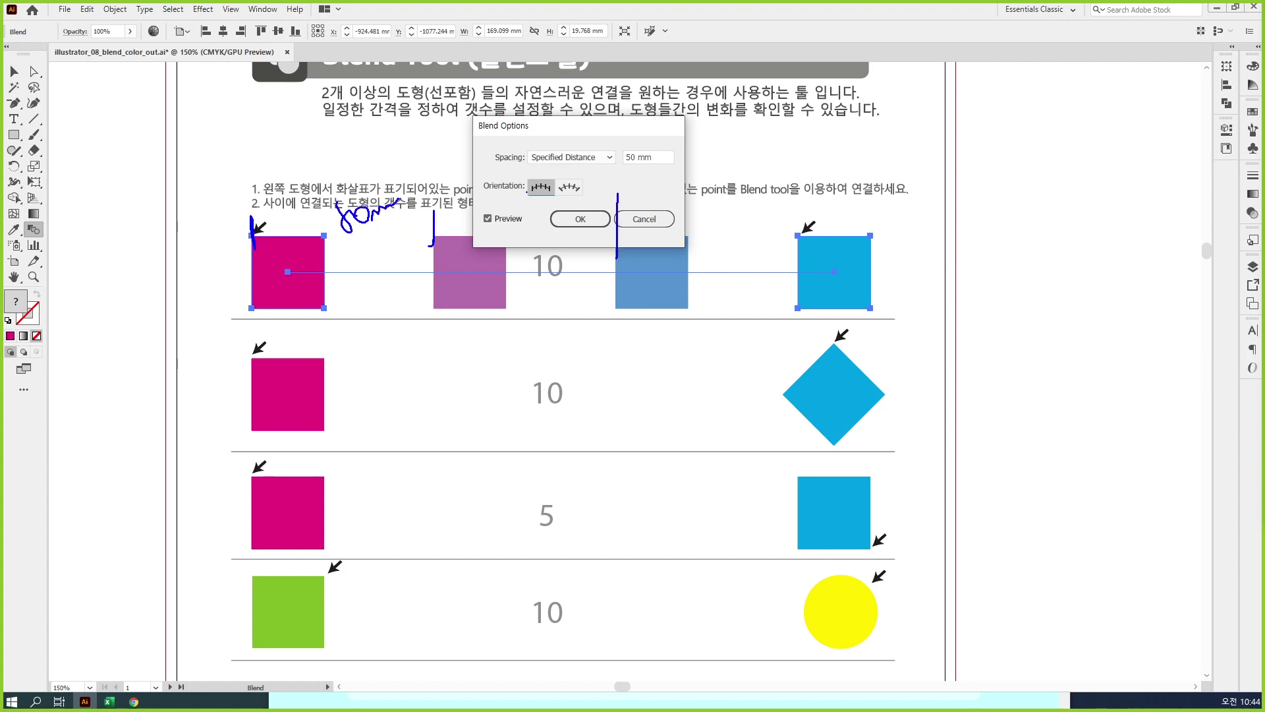
left_click_drag(527, 193, 543, 226)
mouse_move(552, 197)
left_mouse_down()
mouse_move(544, 217)
mouse_move(554, 195)
left_mouse_up()
left_click_drag(792, 191, 789, 249)
left_click_drag(701, 189, 709, 227)
left_click_drag(705, 221, 734, 200)
mouse_move(263, 261)
left_mouse_down()
mouse_move(611, 281)
mouse_move(663, 242)
mouse_move(798, 273)
left_mouse_up()
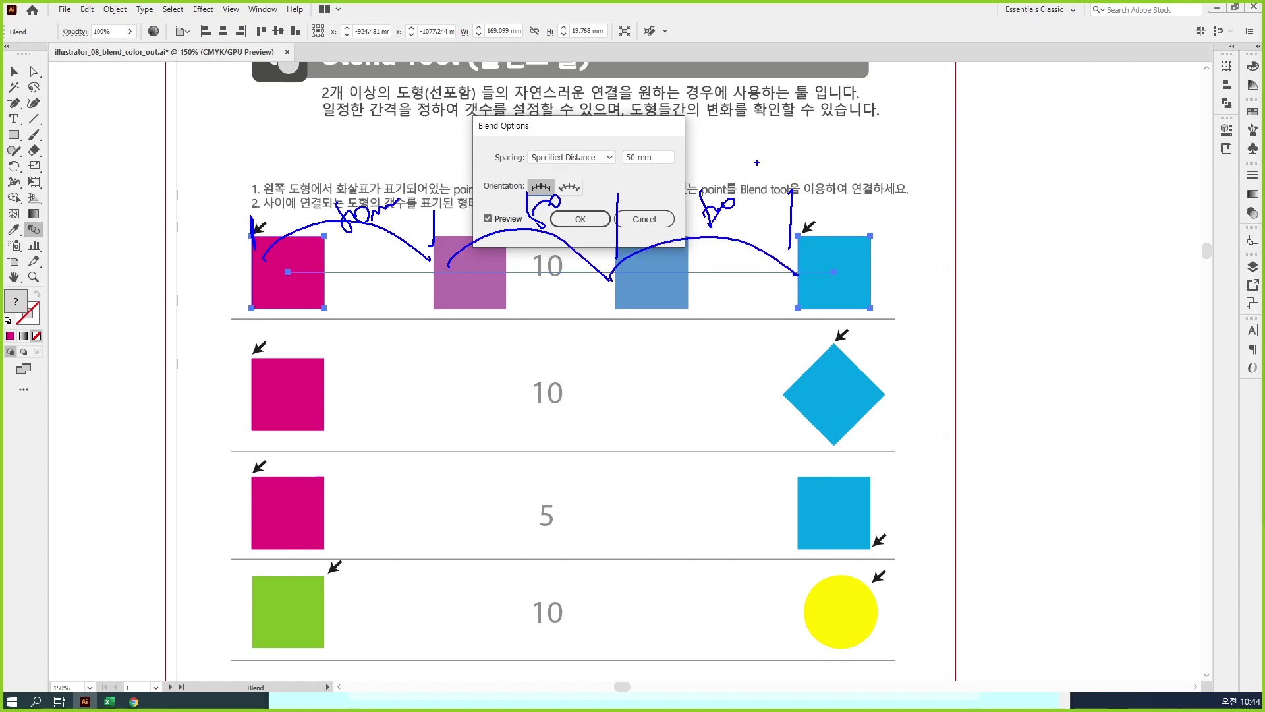
mouse_move(829, 195)
left_mouse_down()
mouse_move(823, 208)
mouse_move(842, 207)
left_mouse_up()
mouse_move(836, 197)
left_mouse_down()
mouse_move(832, 216)
mouse_move(850, 192)
mouse_move(900, 200)
left_mouse_up()
mouse_move(908, 186)
left_mouse_down()
mouse_move(906, 211)
mouse_move(934, 190)
left_mouse_up()
left_click_drag(817, 239, 959, 217)
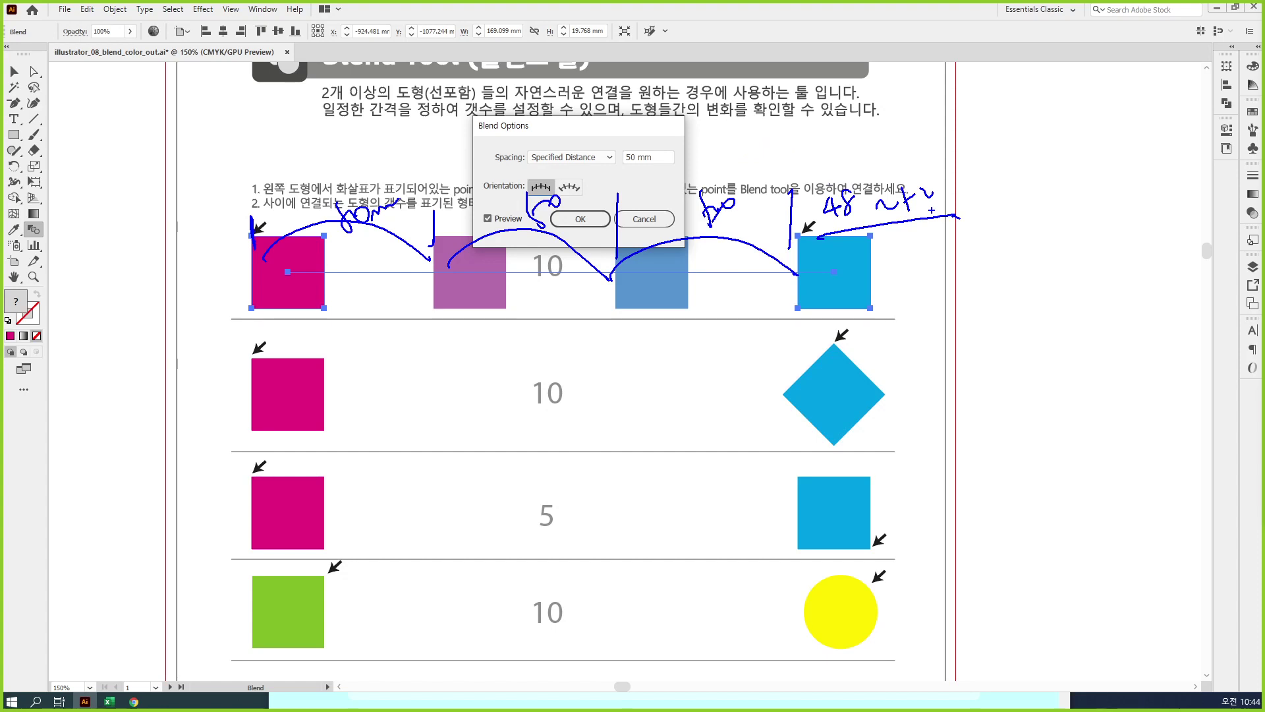
key("Escape")
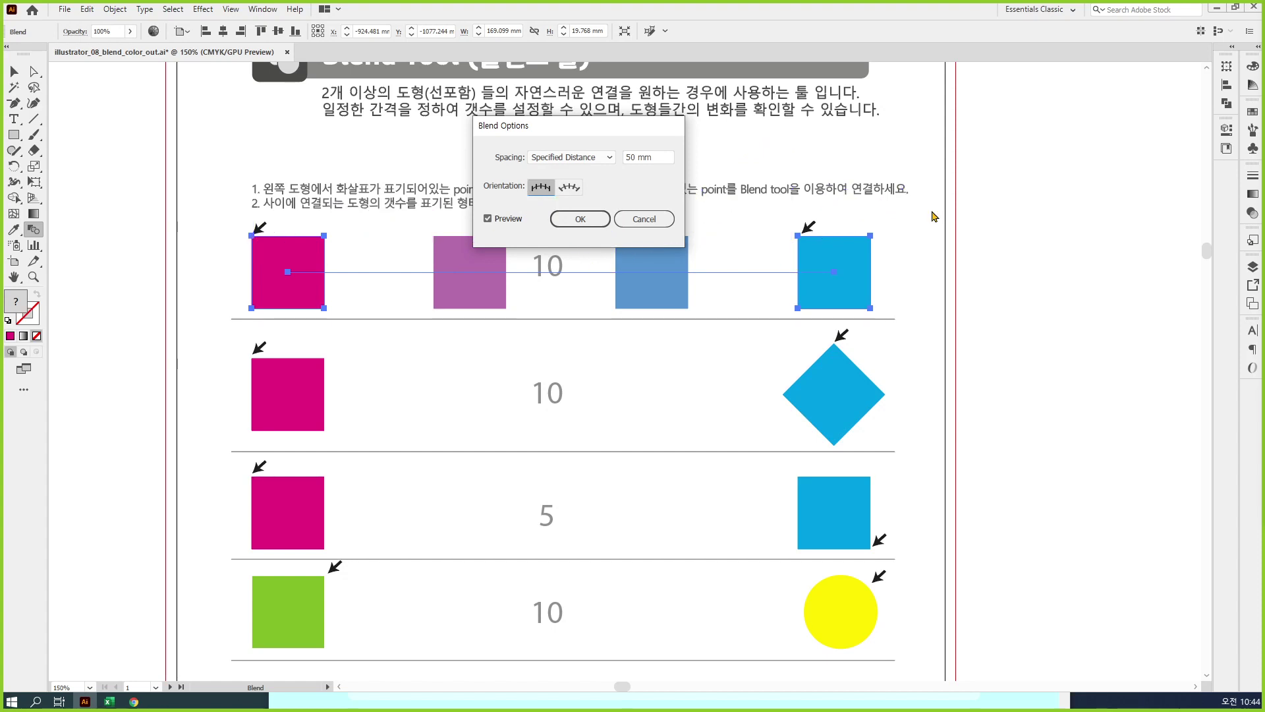
Step: Switch the first-row blend's spacing to Specified Steps with 1 step
left_click(609, 158)
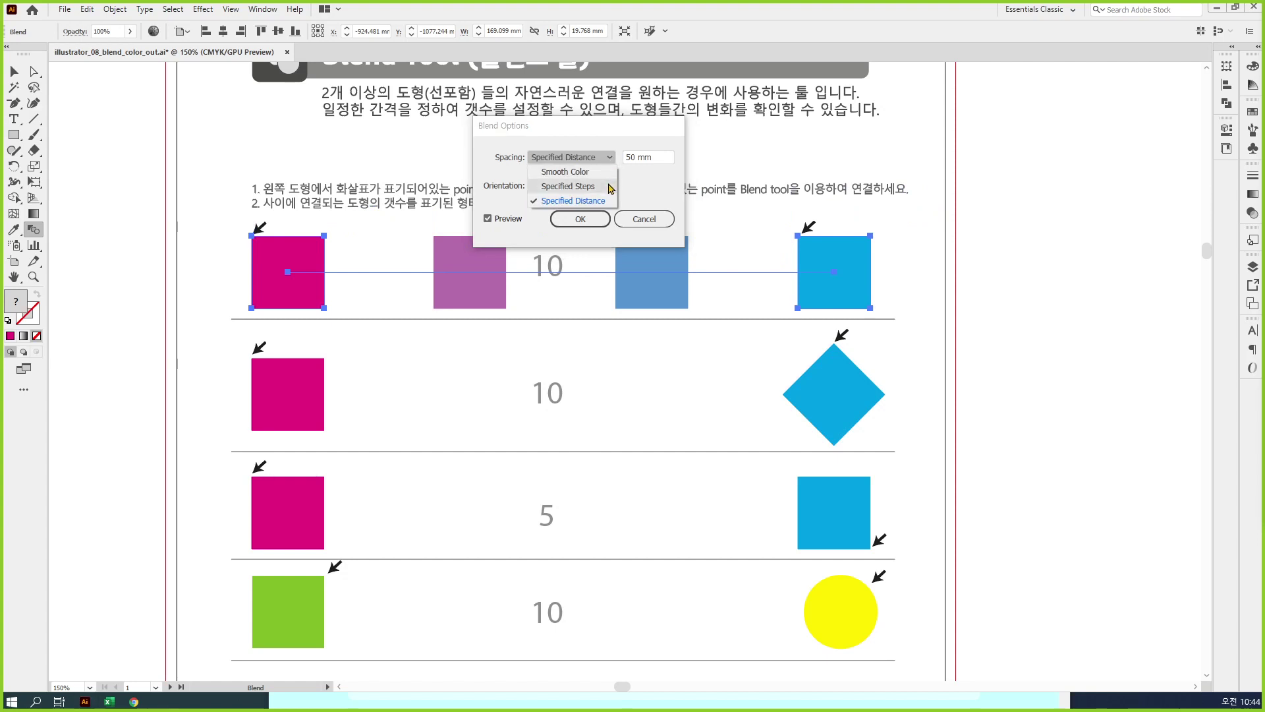
left_click(610, 187)
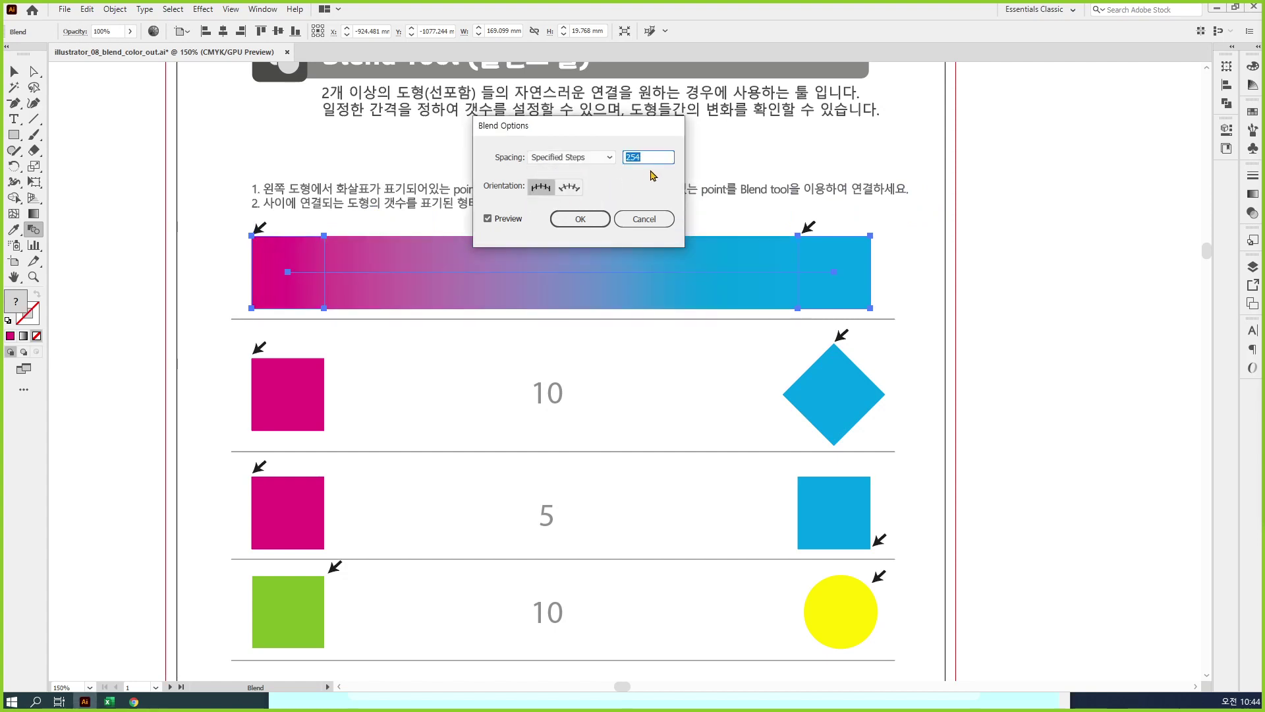
type("1")
key("Tab")
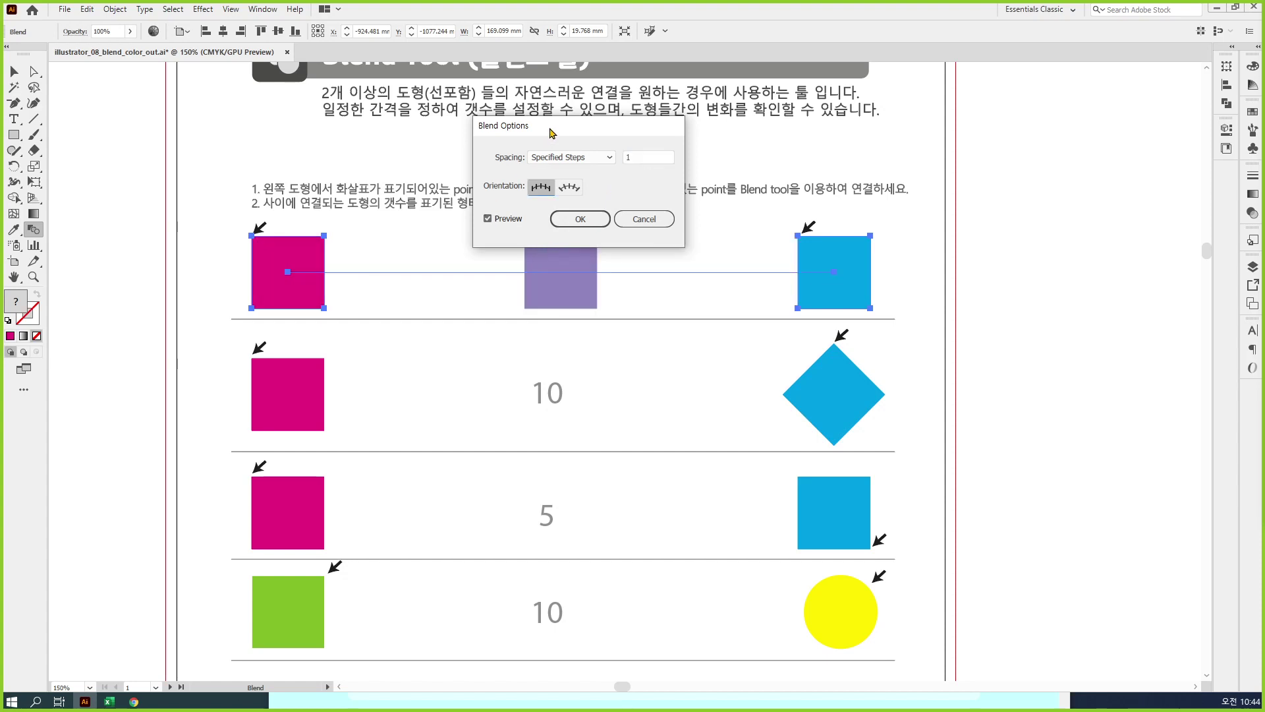
Step: Move the blend options clear of the first row and raise the number of specified steps to 5
left_click_drag(551, 126, 554, 74)
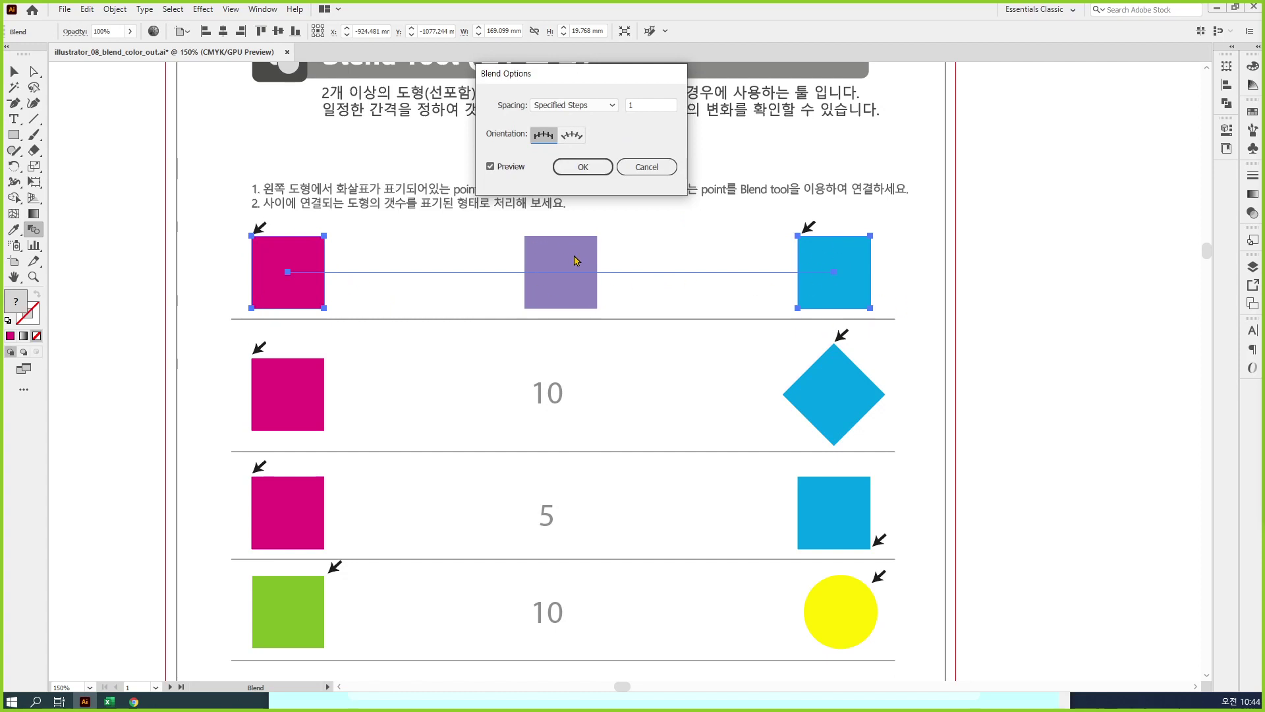
left_click(637, 103)
key("Up")
key("Up")
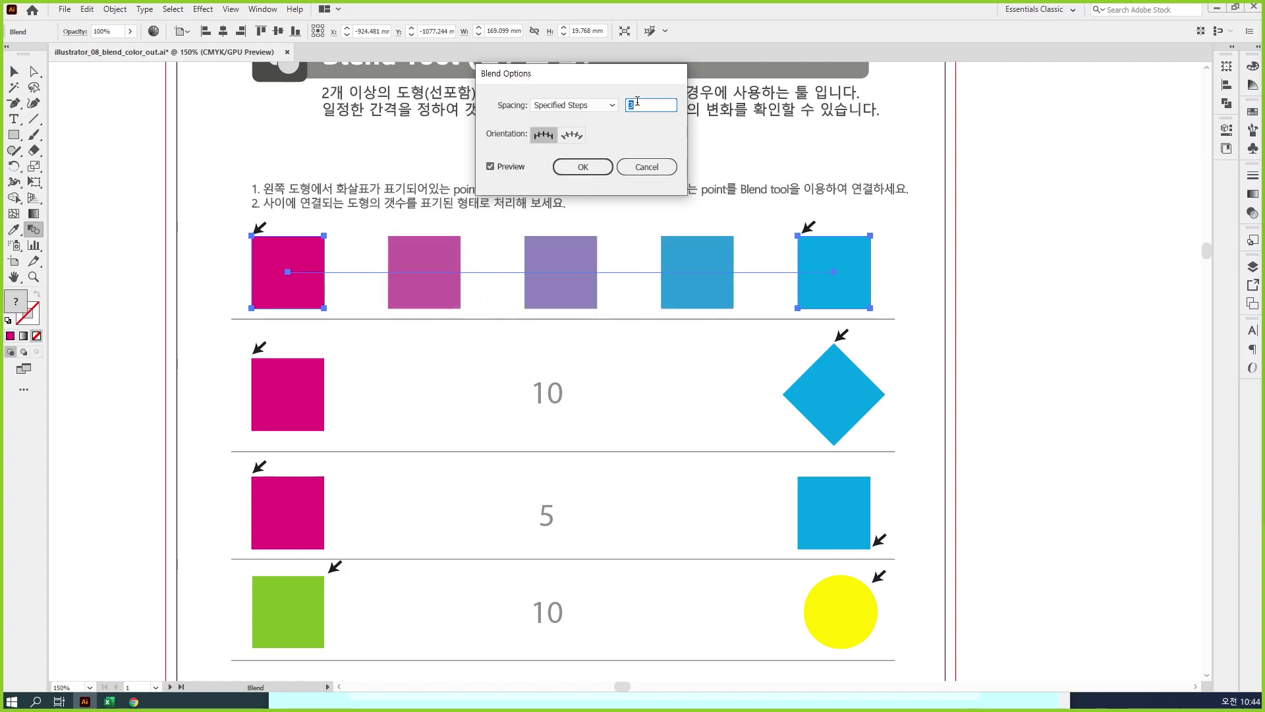
key("Up")
key("Up")
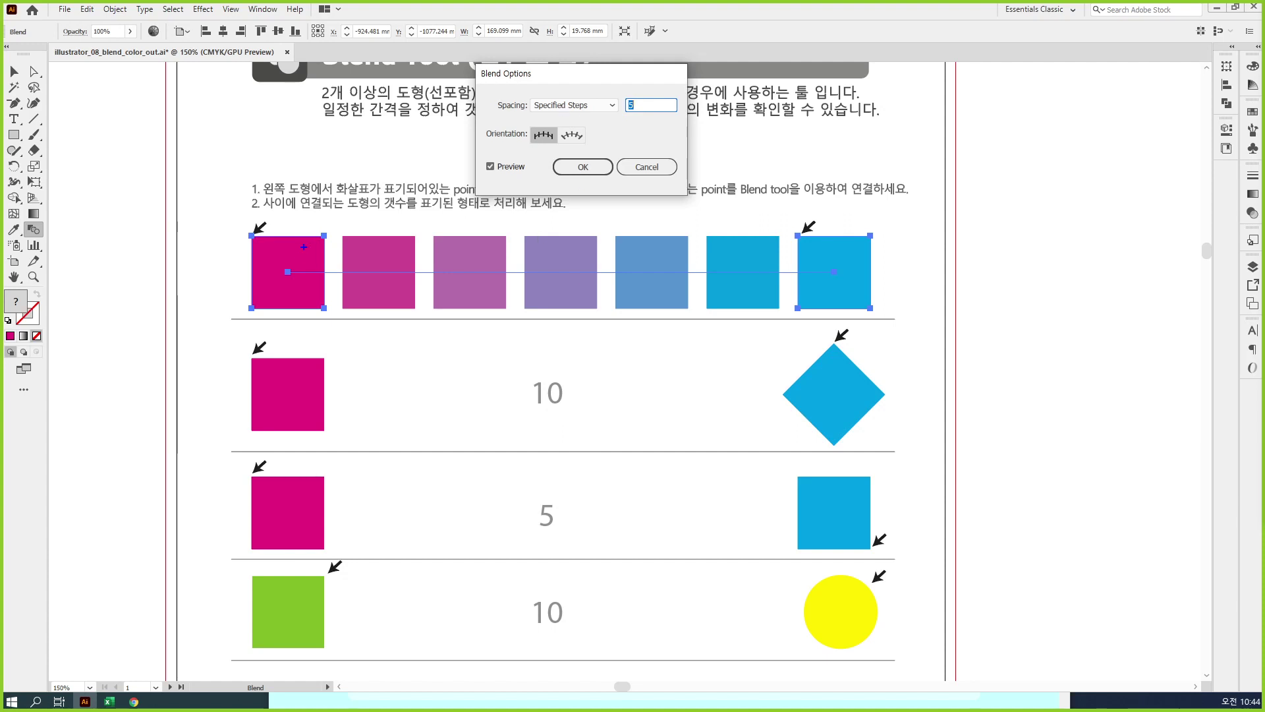
mouse_move(296, 262)
left_mouse_down()
mouse_move(545, 254)
mouse_move(872, 277)
mouse_move(797, 333)
left_mouse_up()
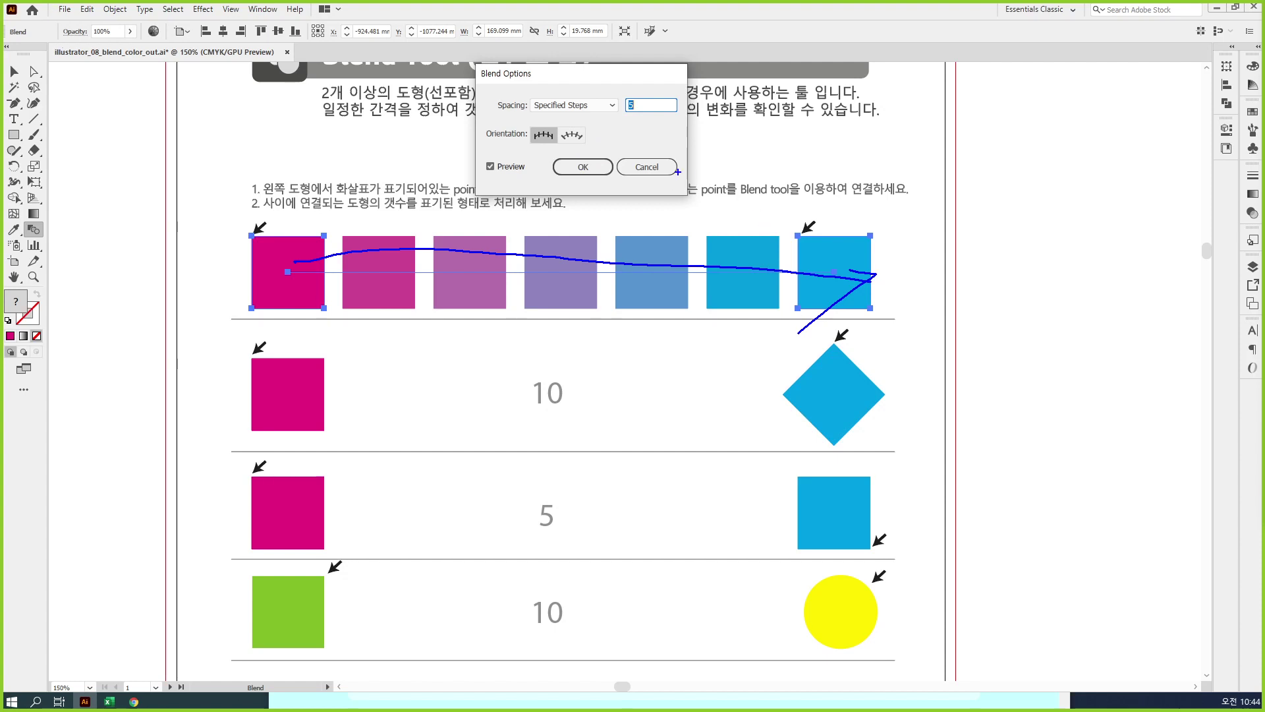
key("Escape")
Step: Set the first-row blend to 10 specified steps and apply the blend options
type("10")
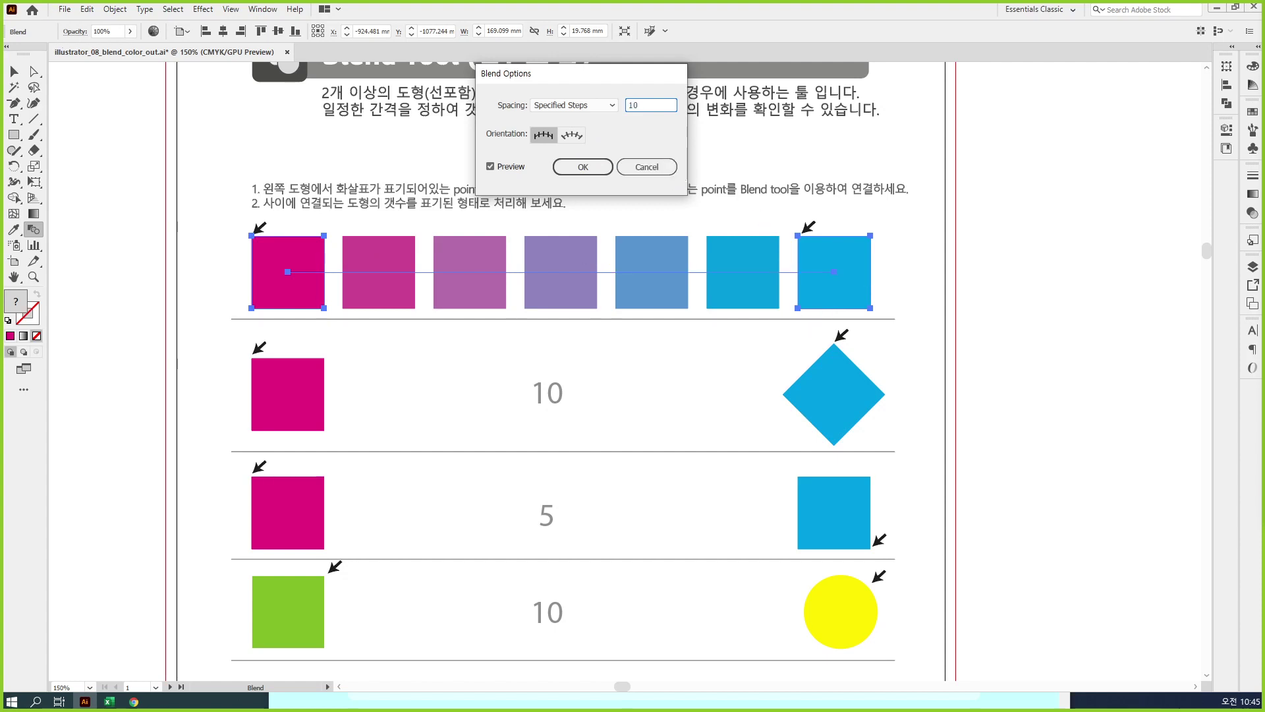
key("Tab")
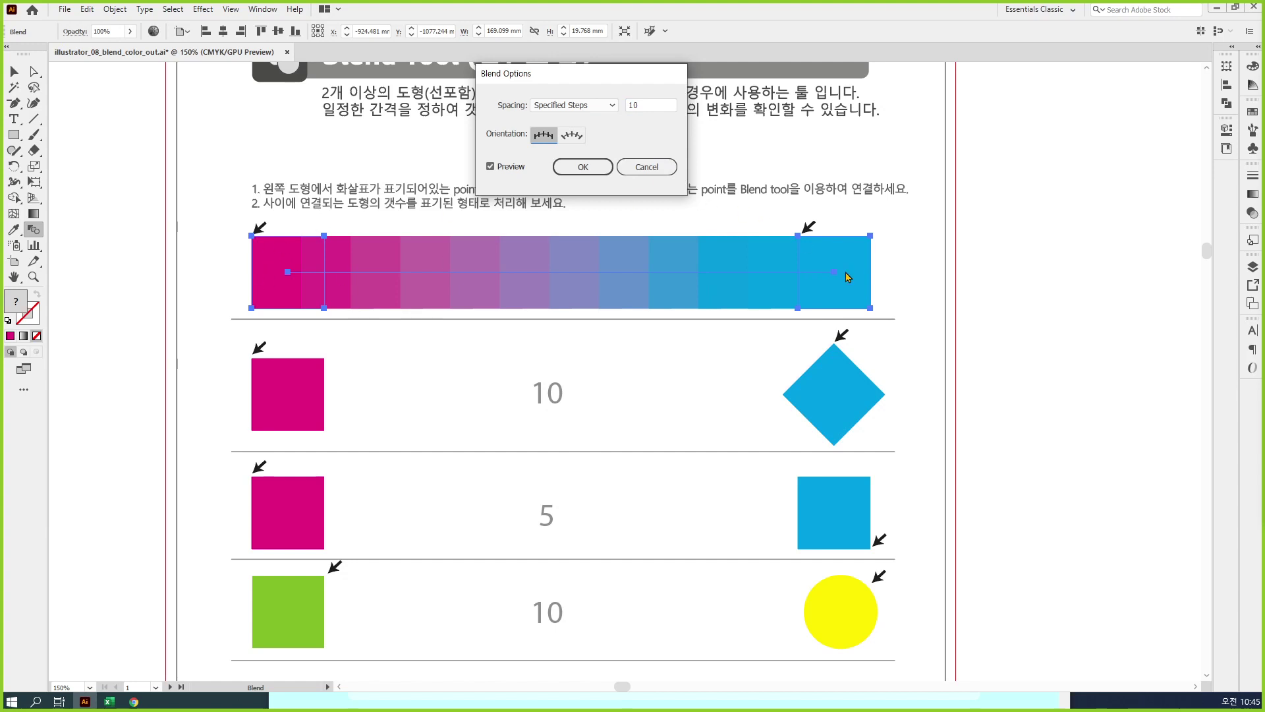
left_click(583, 167)
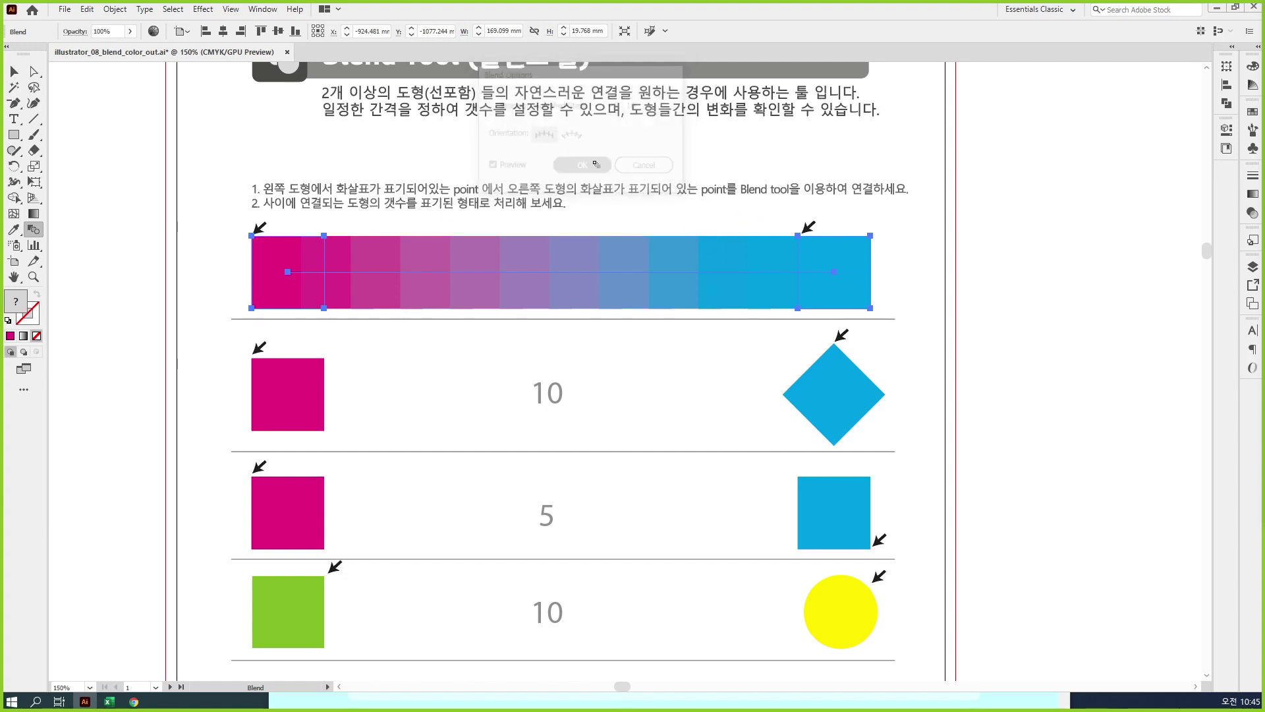
Step: Draw a rectangle about 19 × 12 mm above the first-row blend and sample several blend colours onto it, ending with the blue
left_click(13, 135)
left_click_drag(559, 140, 630, 184)
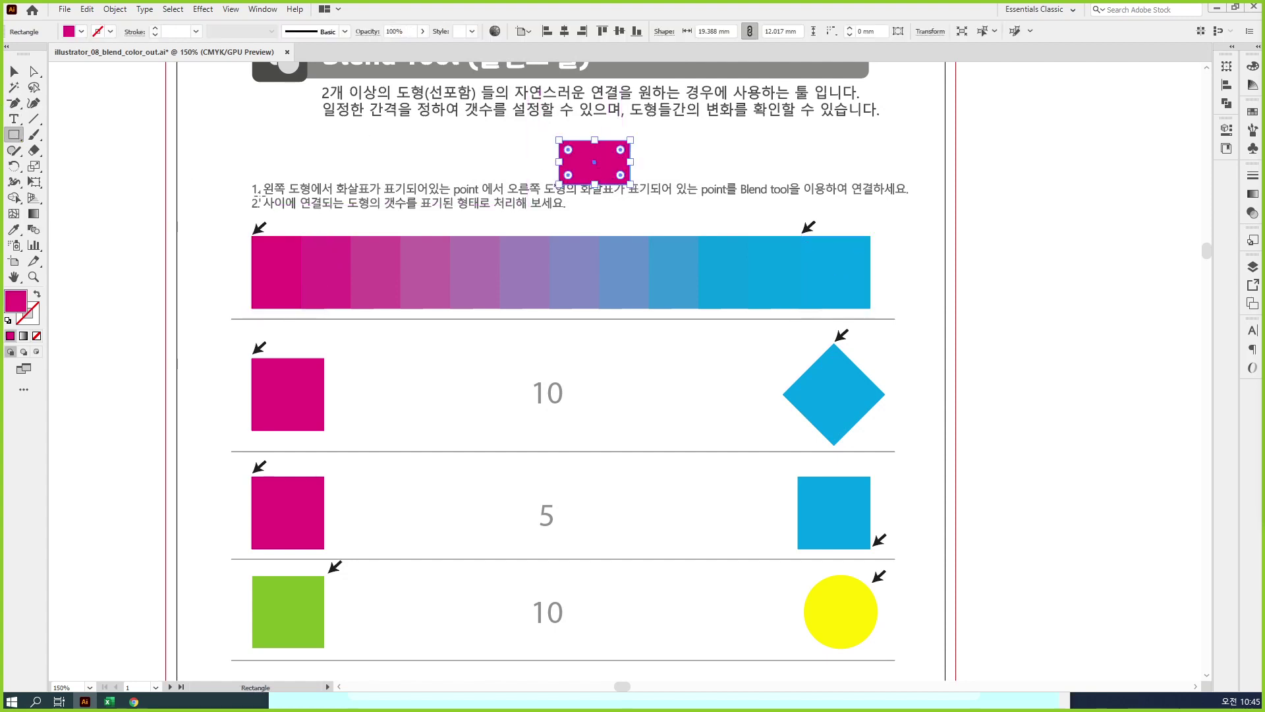
left_click(20, 231)
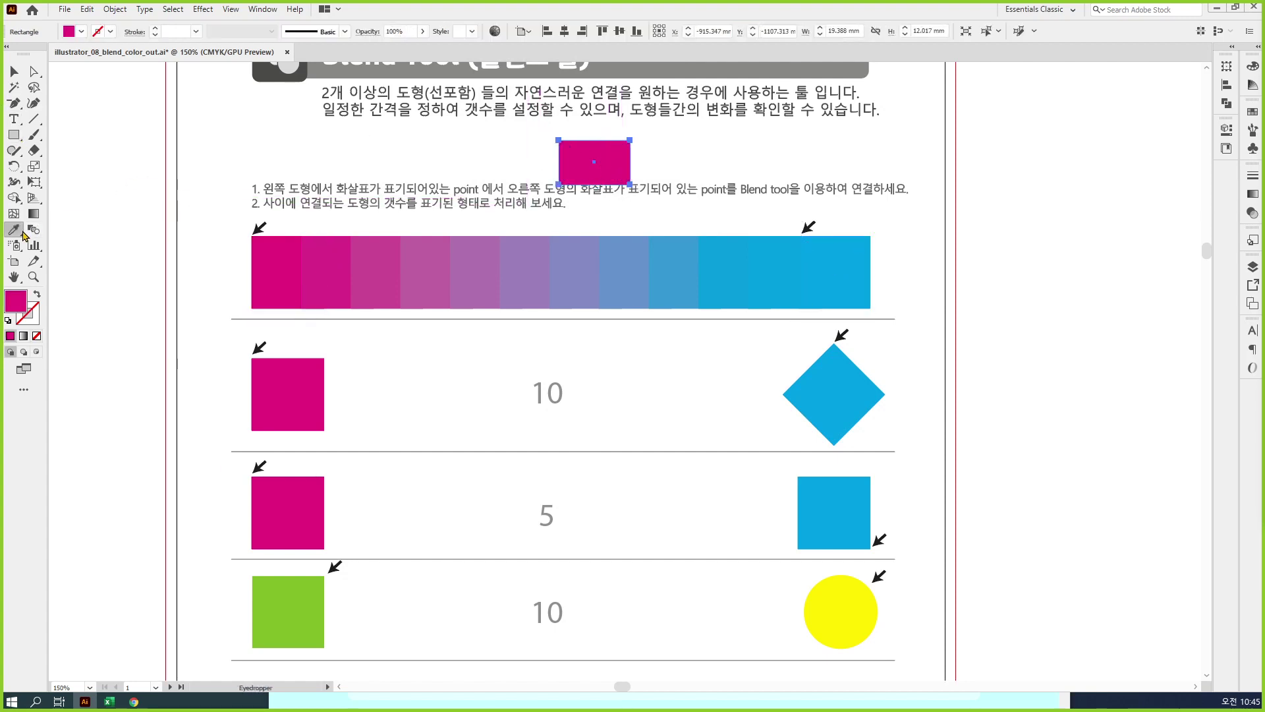
left_click(575, 249)
left_click(475, 244)
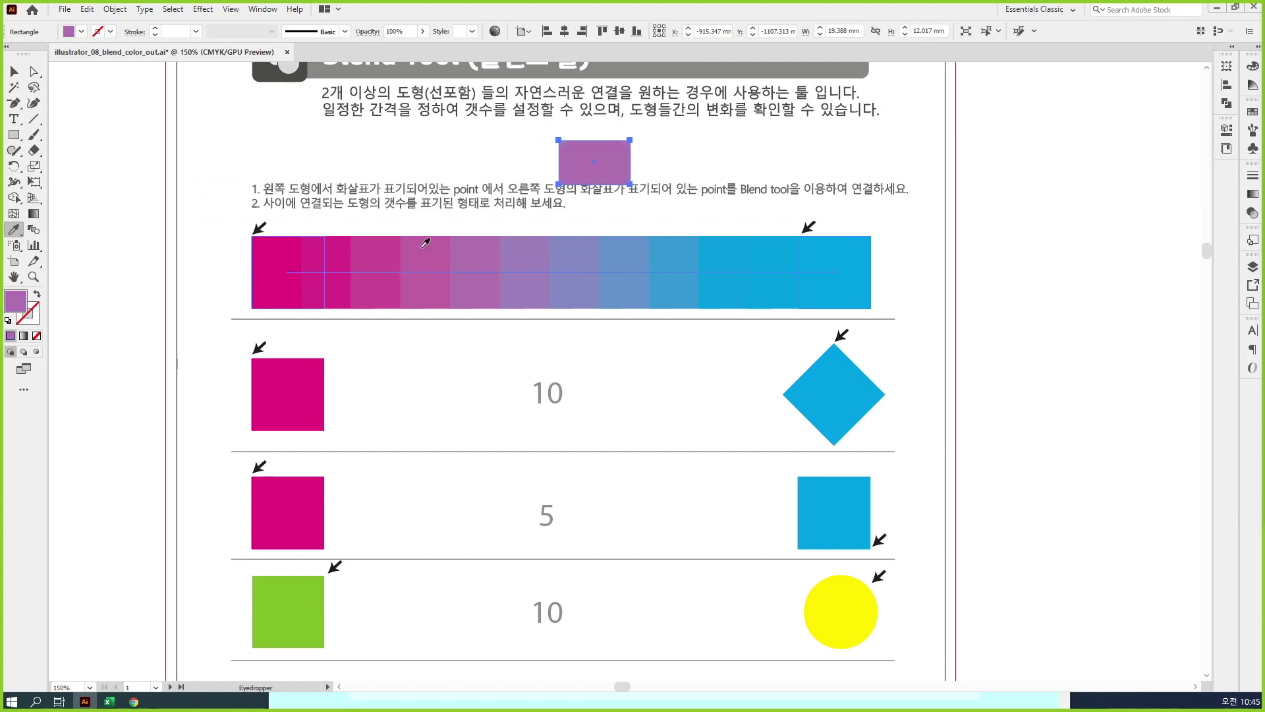
left_click(338, 244)
left_click(336, 243)
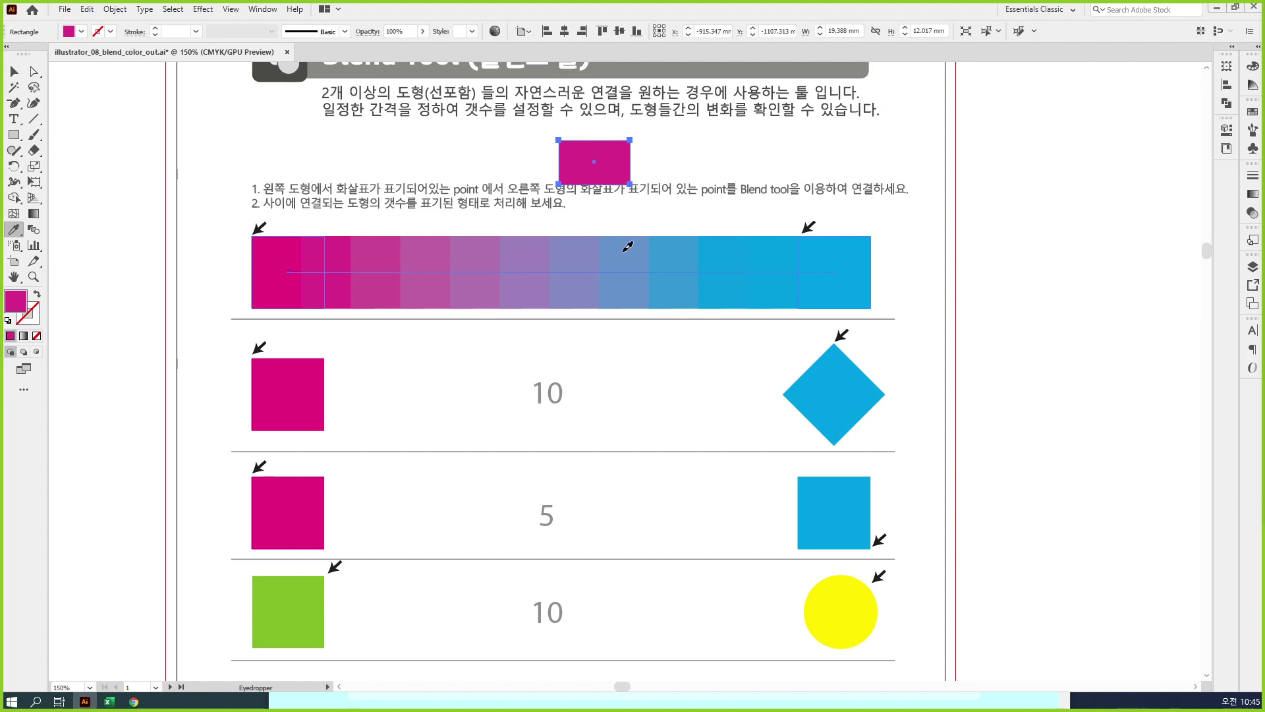
left_click(676, 247)
left_click(731, 246)
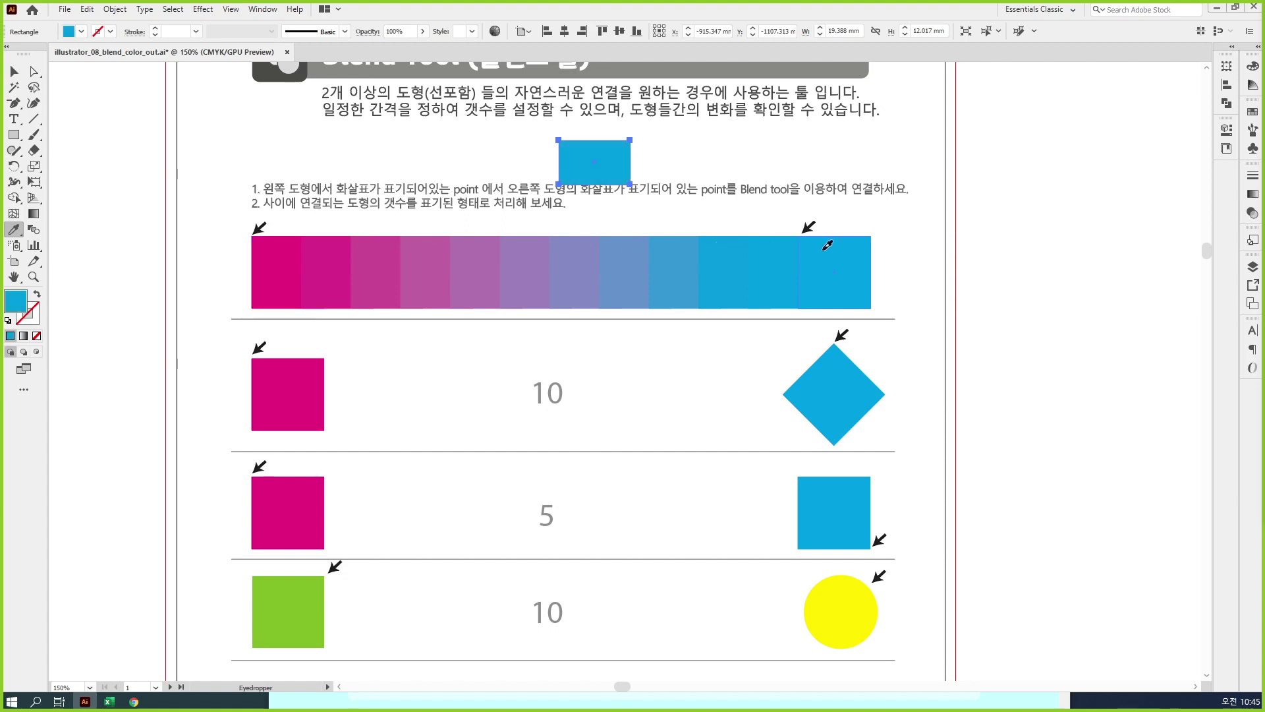
Step: Move the blue rectangle to the empty canvas beside the artboard and duplicate it straight below
left_click(14, 74)
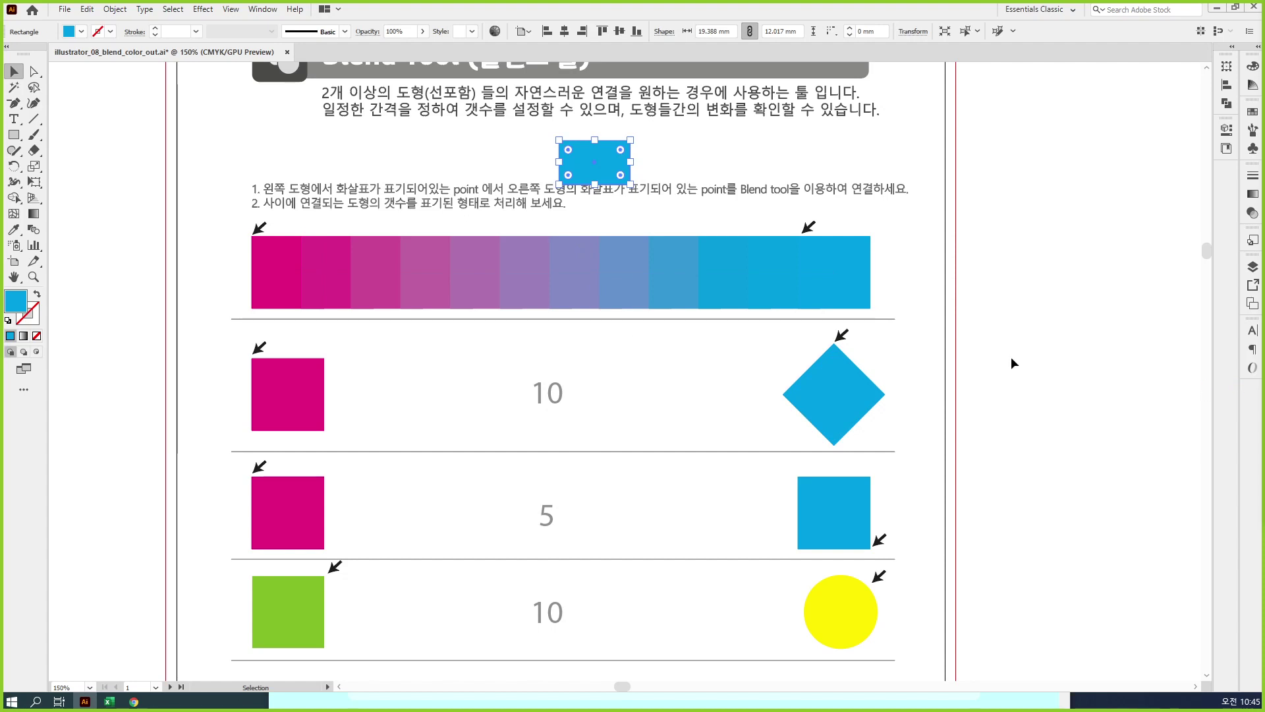
left_click_drag(1011, 361, 850, 384)
left_click_drag(432, 187, 873, 337)
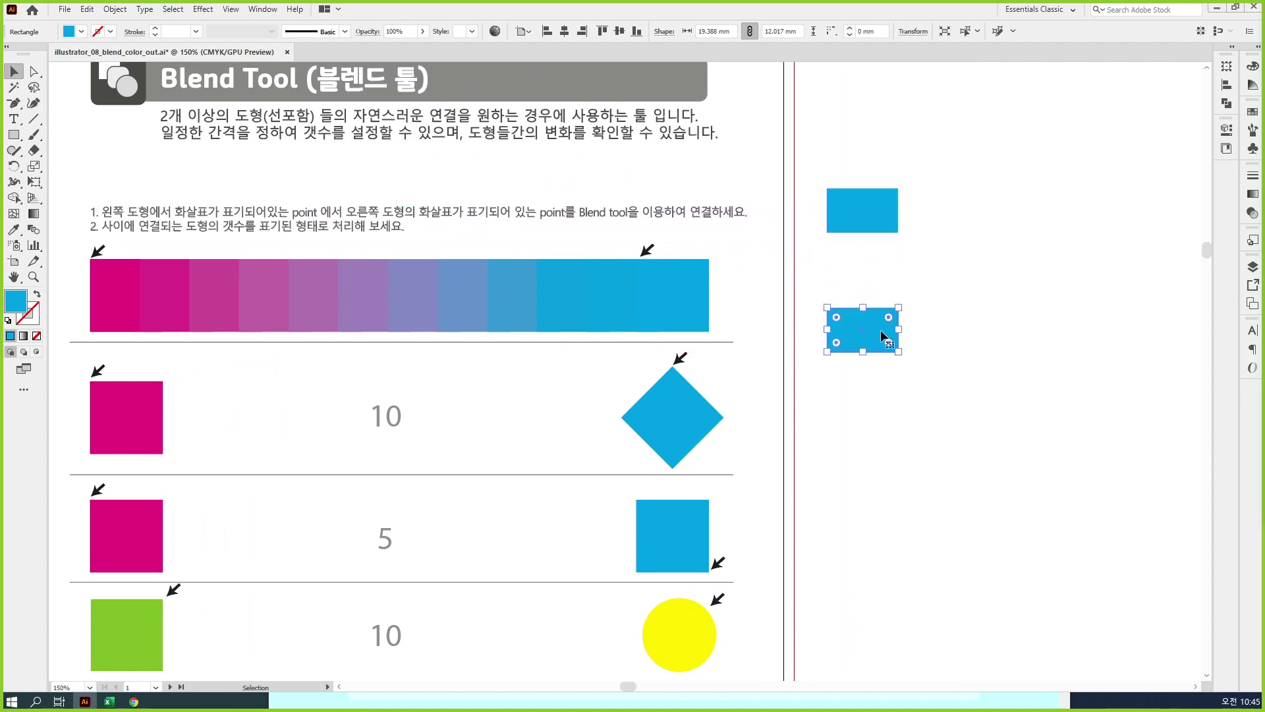
Step: Fill the lower rectangle copy with white and blend it with the blue rectangle above
key("i")
left_click(955, 336)
key("v")
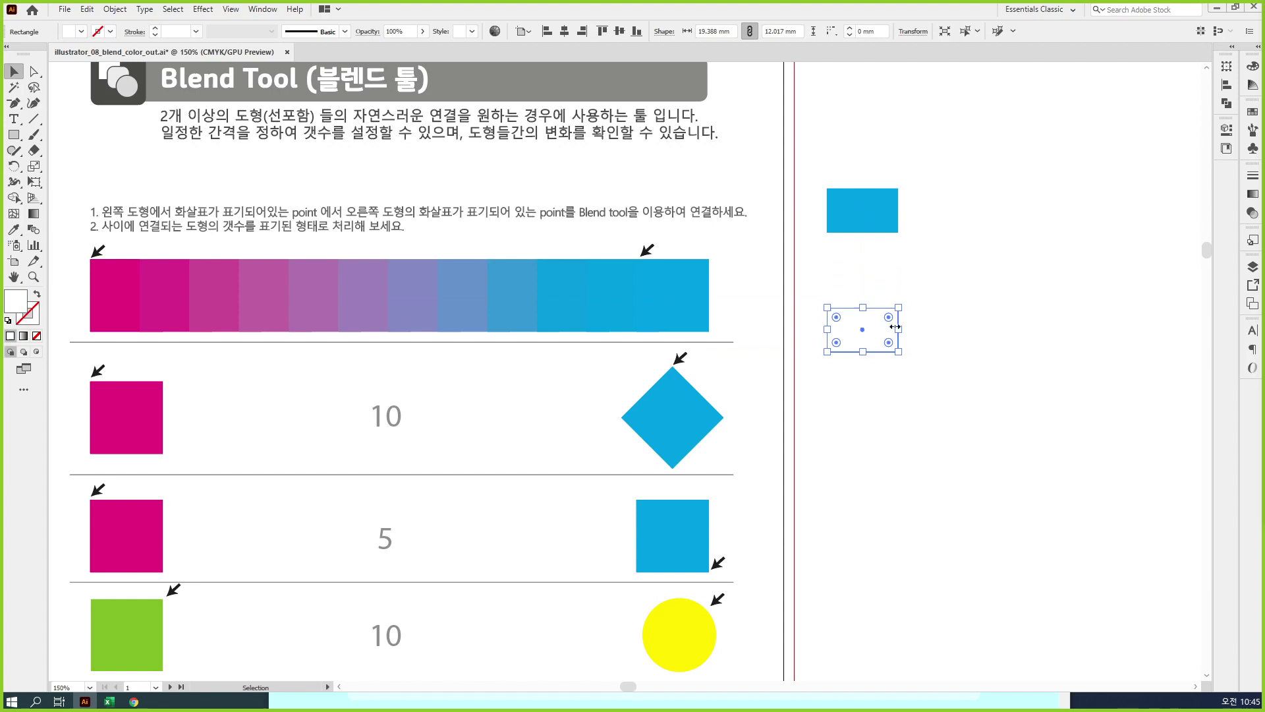
left_click(858, 192, "shift")
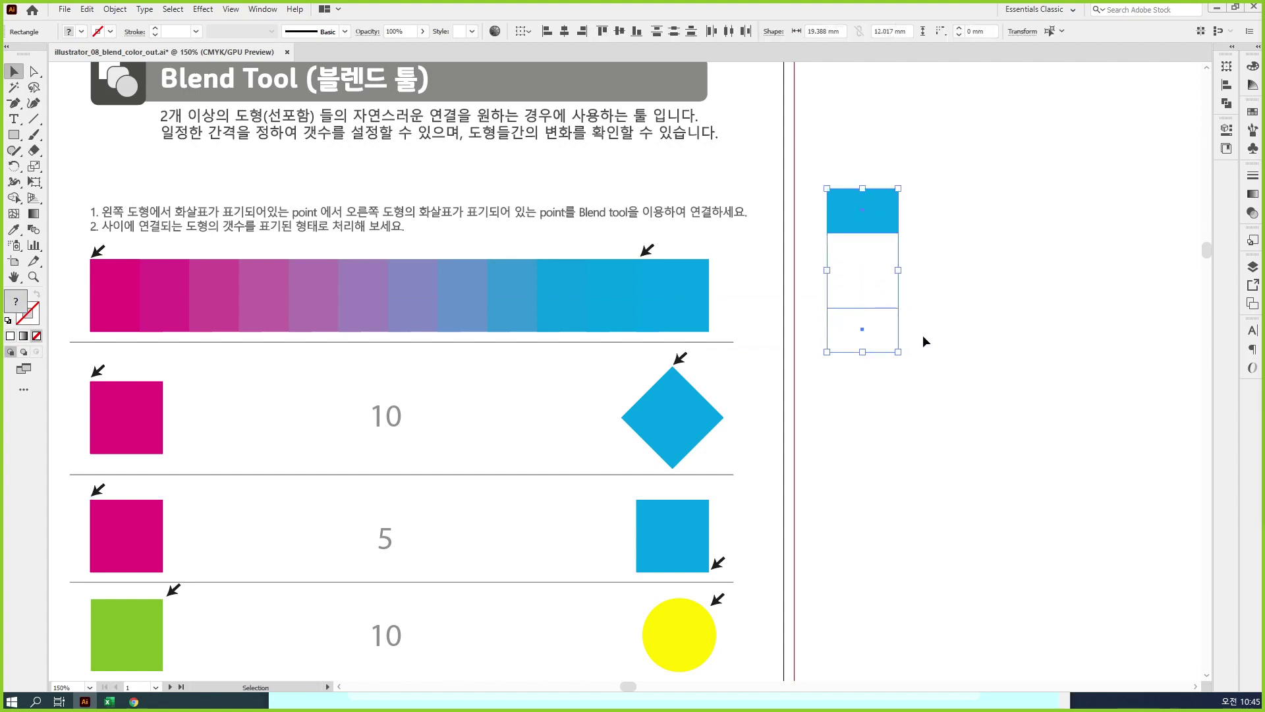
key("ctrl+alt+b")
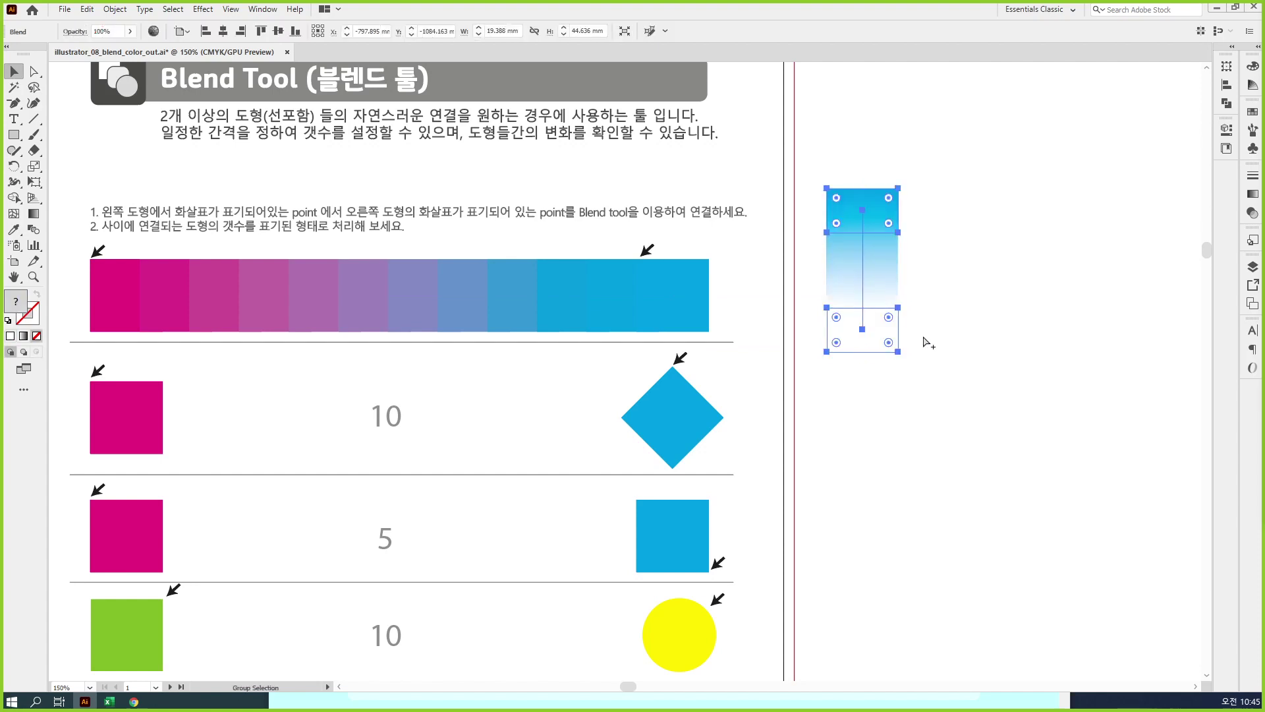
Step: Try 3 specified steps on the blue-to-white blend, and leave the blend options without applying them
left_click(33, 230)
double_click(33, 230)
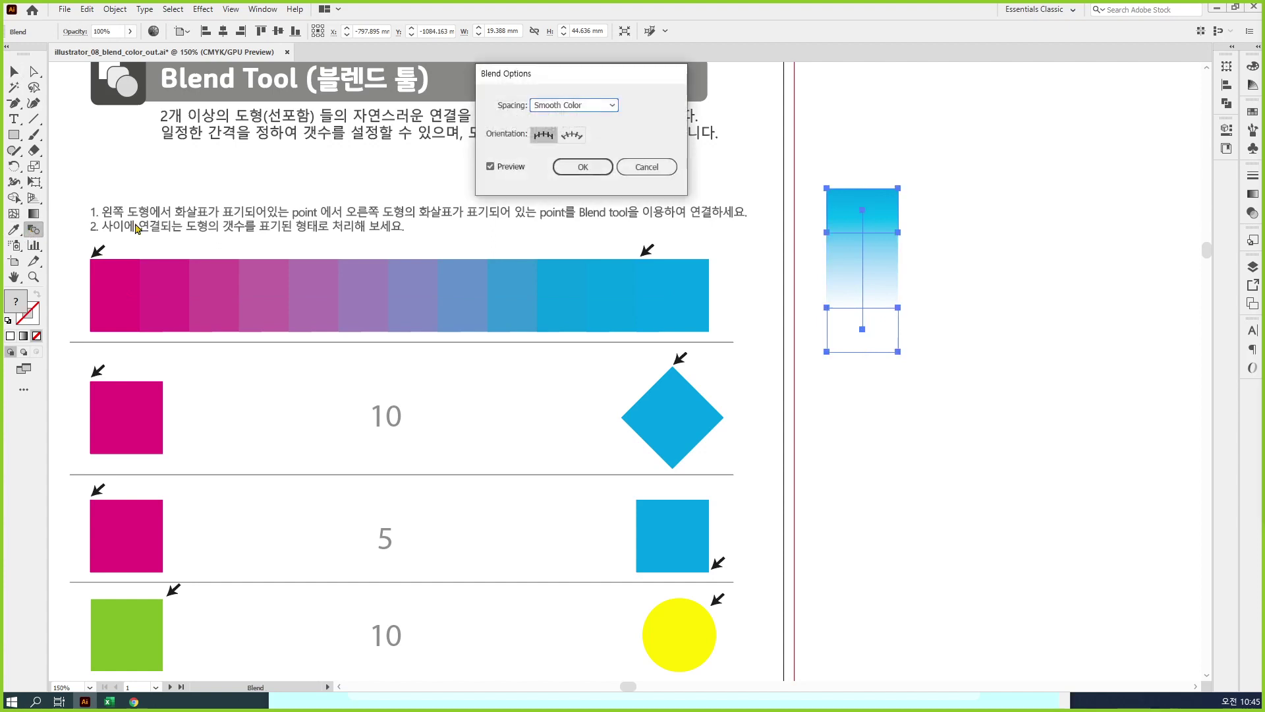
left_click(596, 109)
left_click(560, 129)
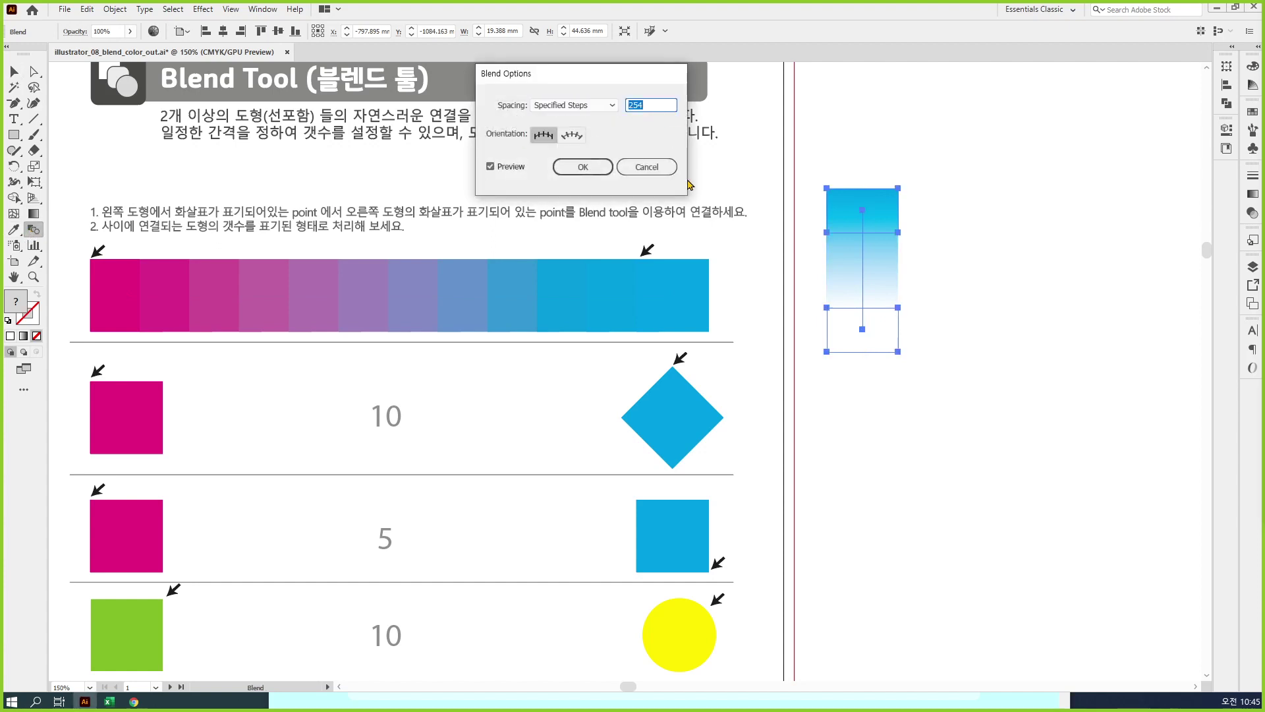
type("3")
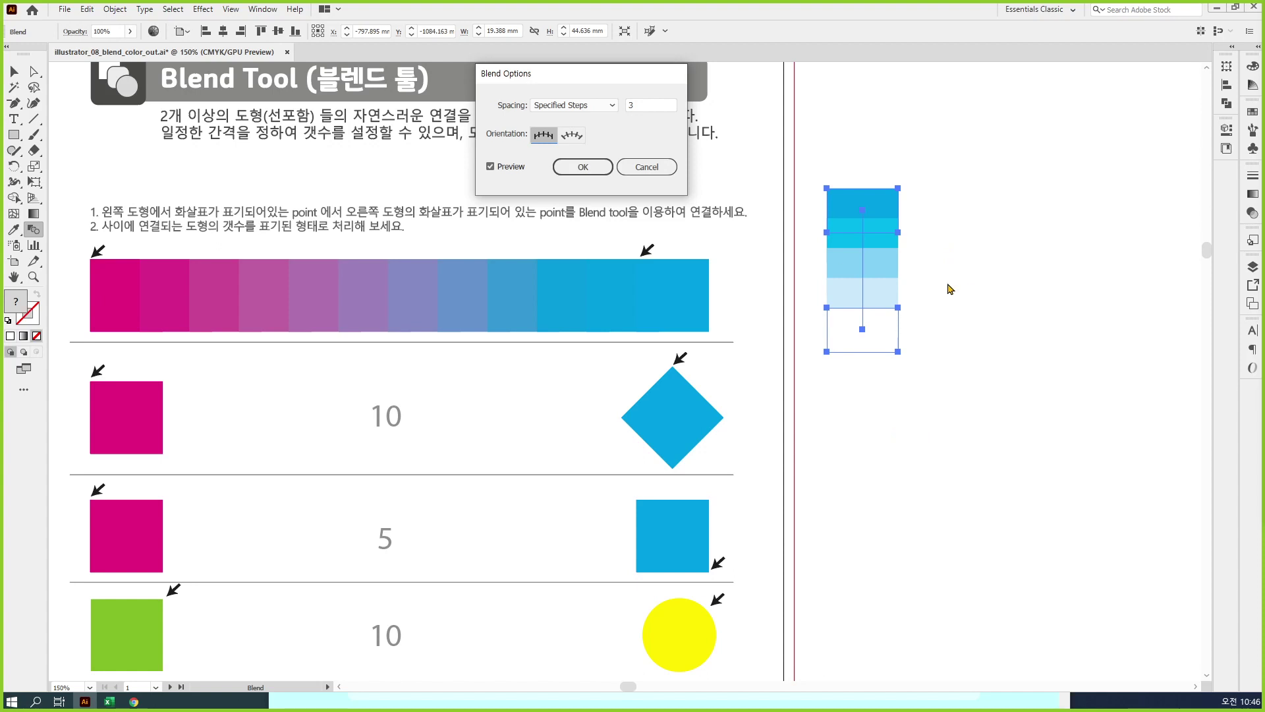
left_click(653, 166)
left_click(12, 73)
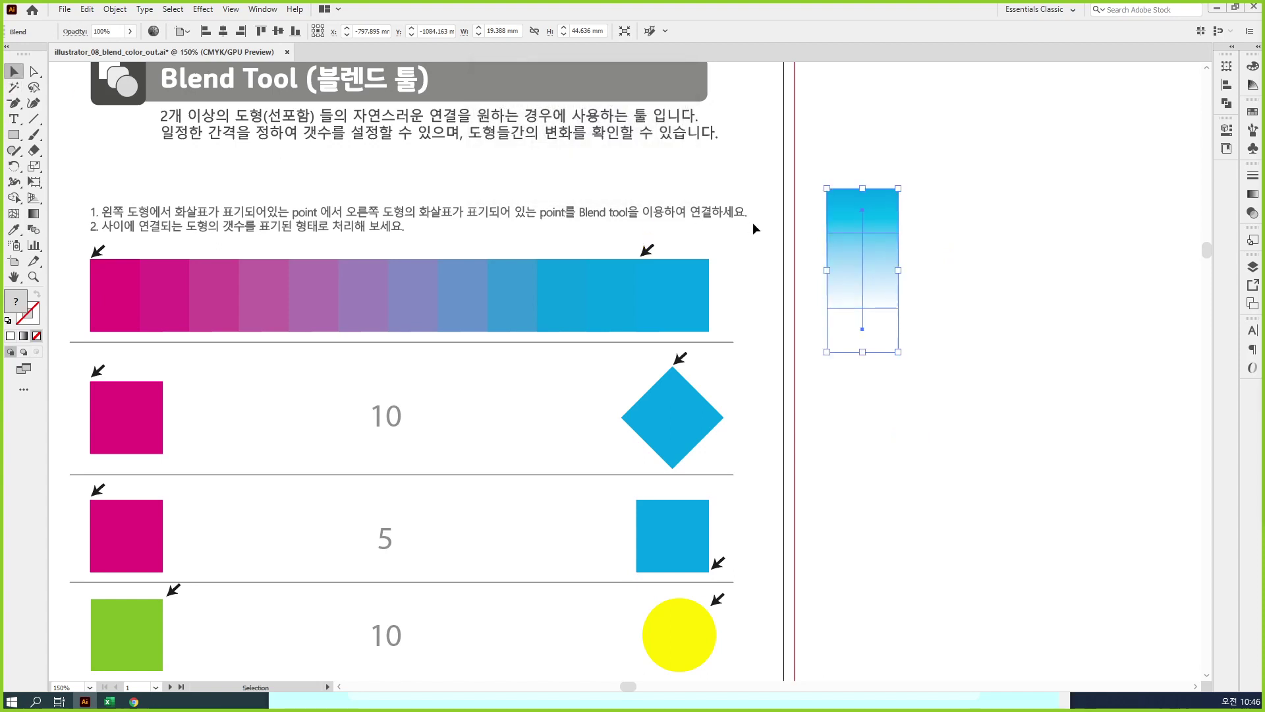
Step: Delete the blue-to-white test blend beside the artboard
key("Delete")
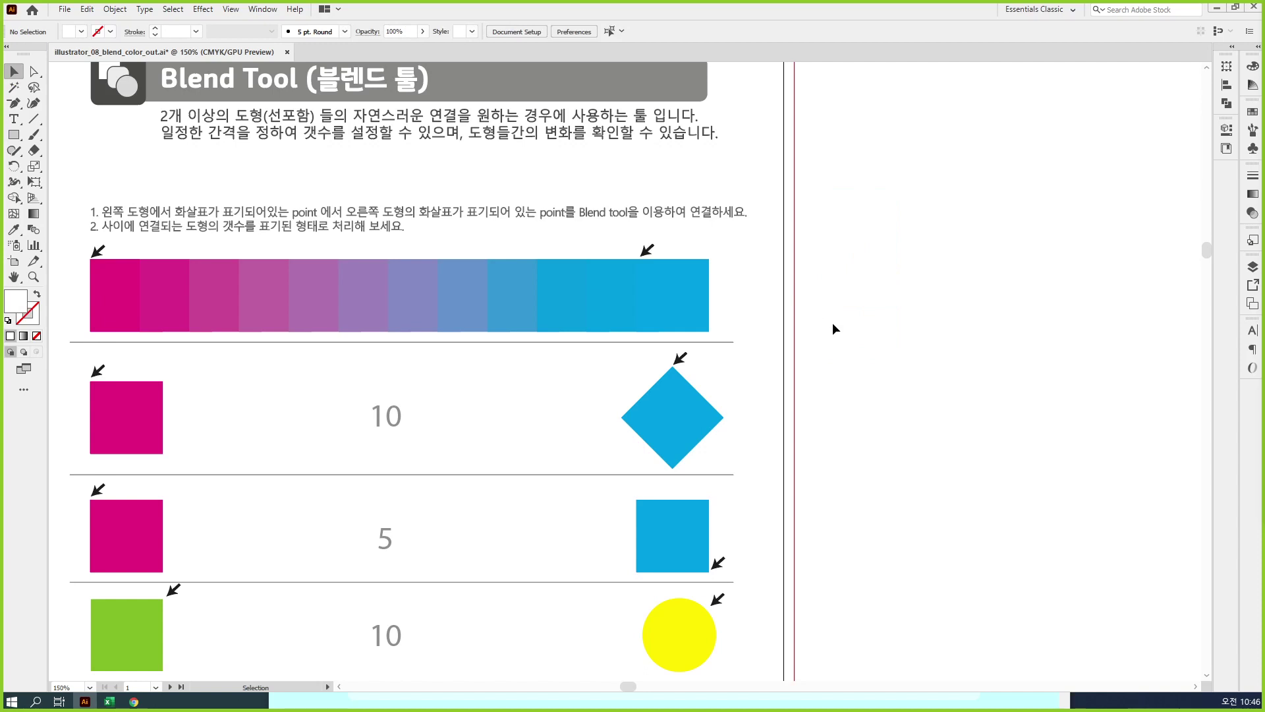
Step: Blend the second-row magenta square's upper-left corner with the top corner of the blue diamond
left_click_drag(418, 432, 650, 311)
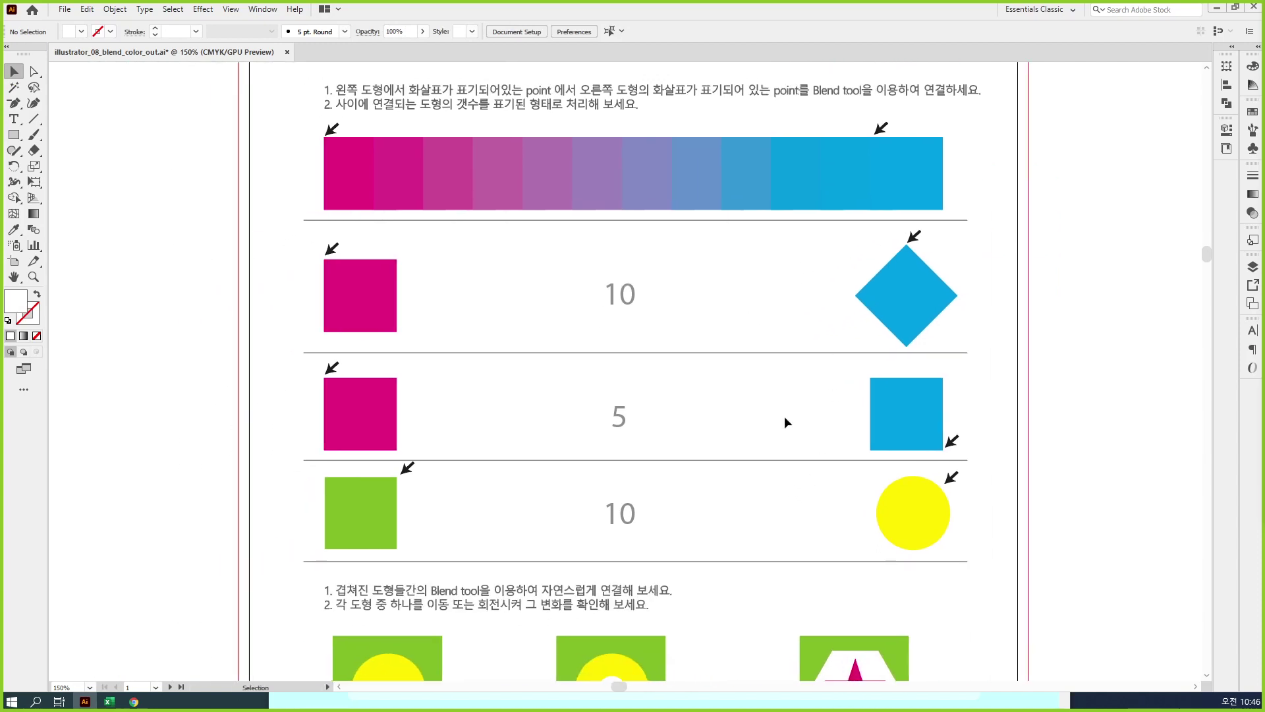
left_click(361, 277)
left_click(895, 296, "shift")
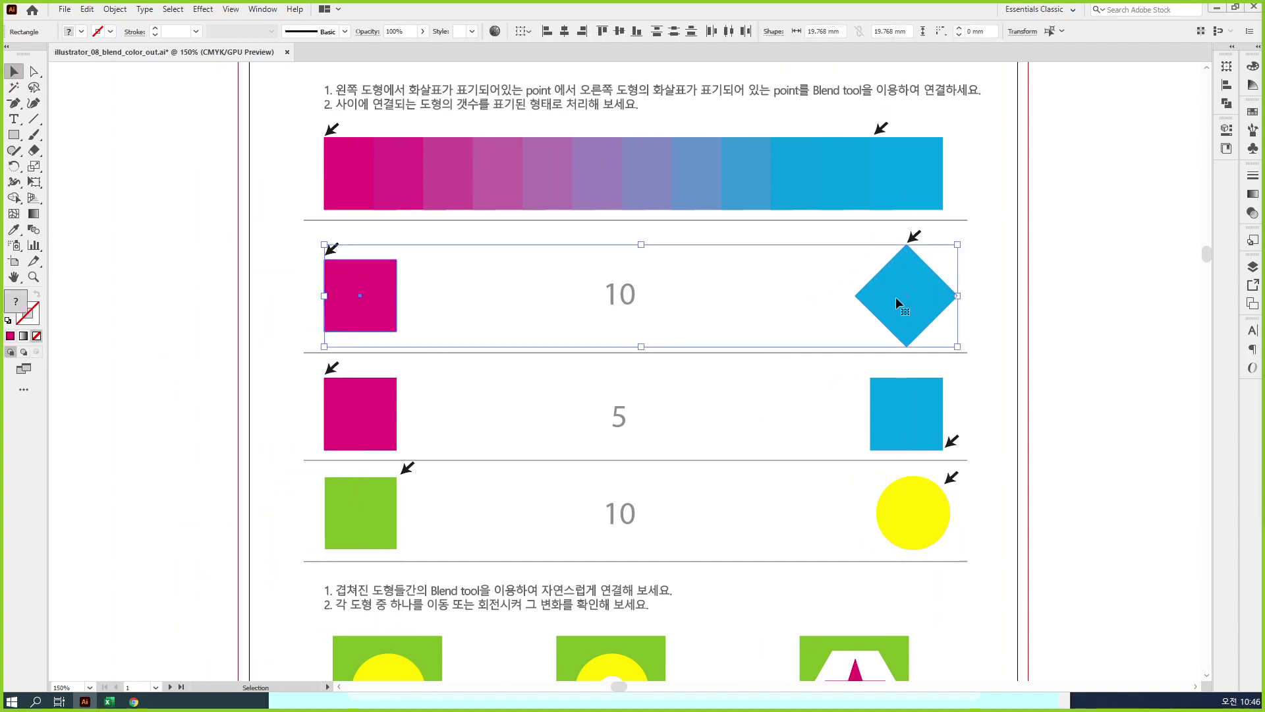
left_click(31, 228)
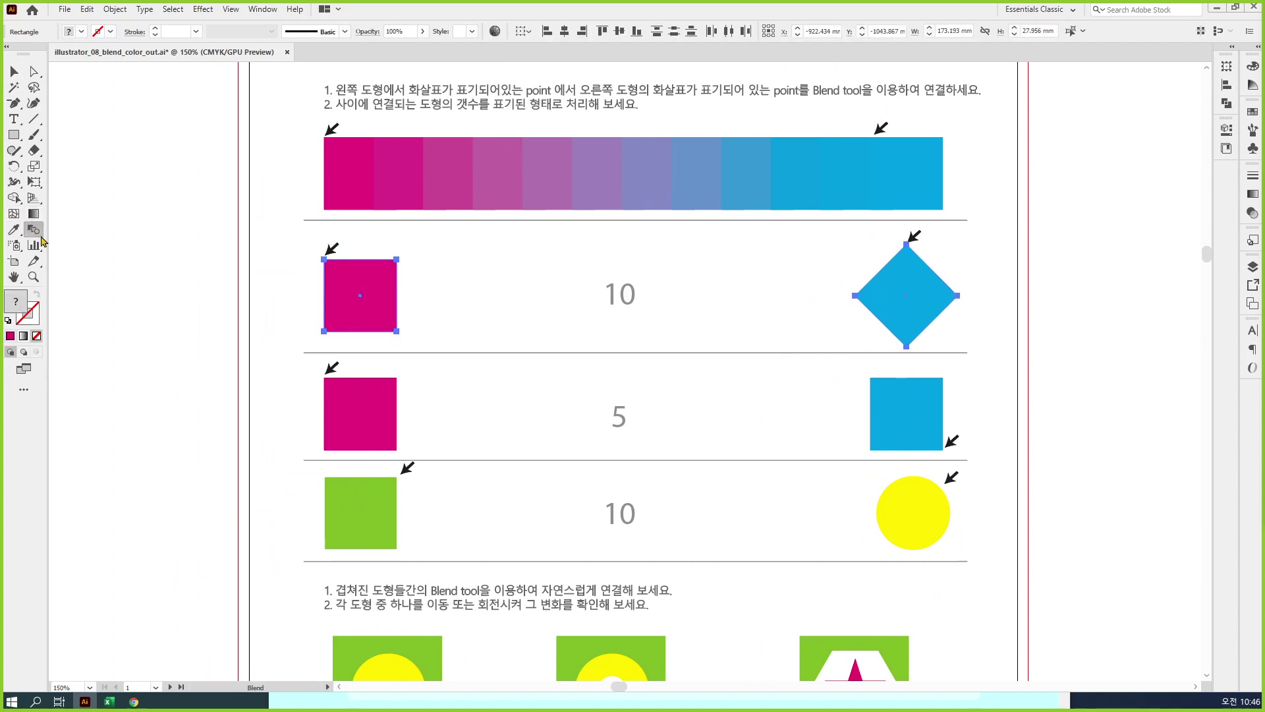
left_click(323, 259)
left_click(907, 244)
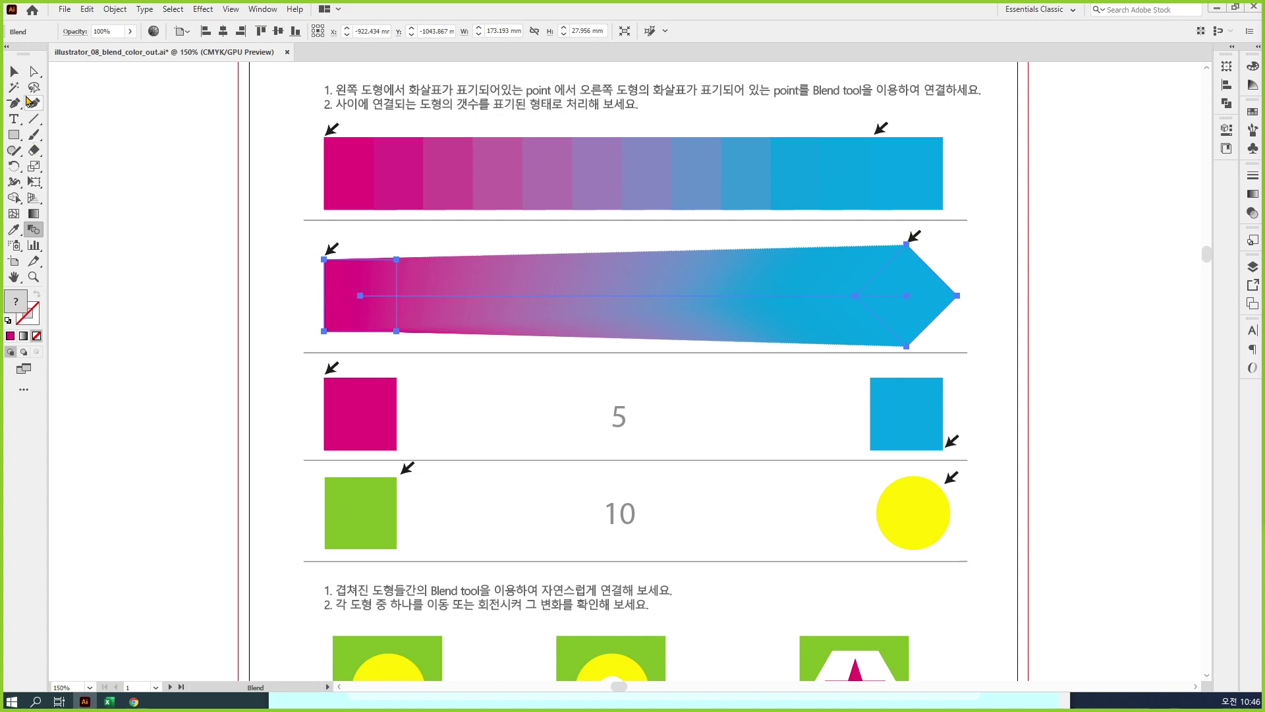
left_click(14, 71)
Step: Change the second-row blend's spacing to Specified Steps, previewing it from 1 step upward, and apply 4 steps
left_click(38, 232)
double_click(38, 232)
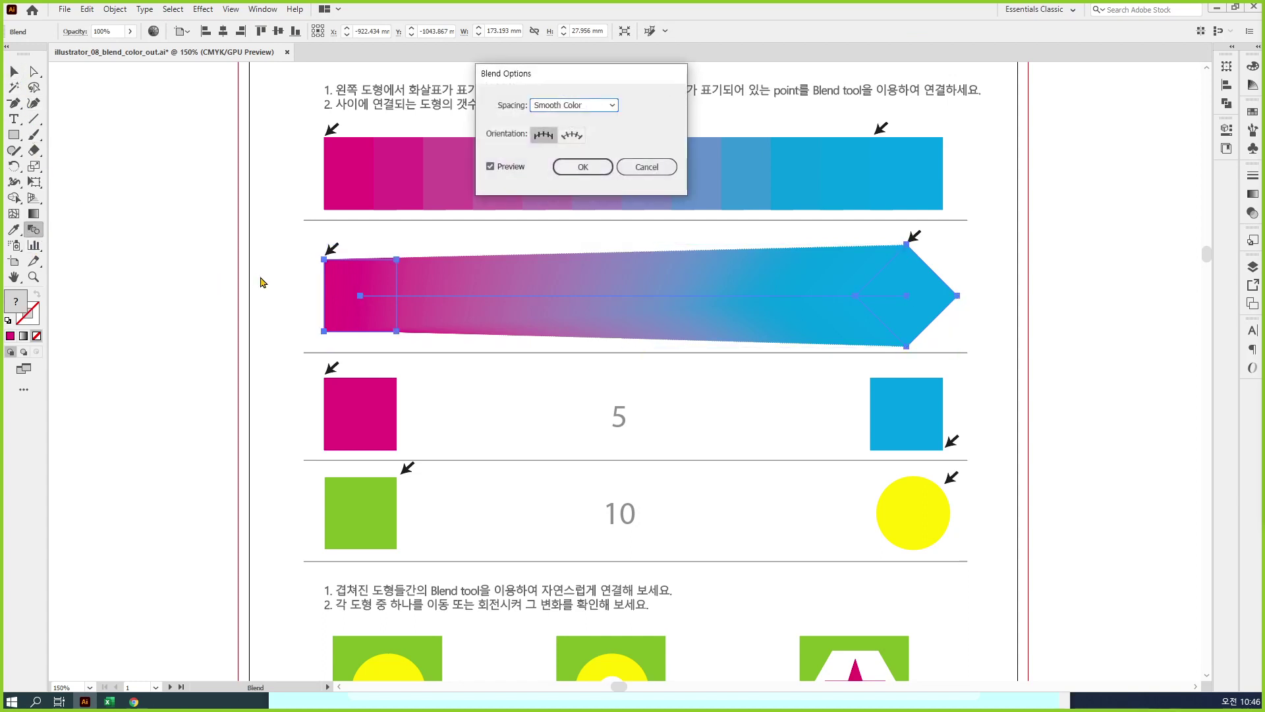
left_click(582, 107)
left_click(596, 134)
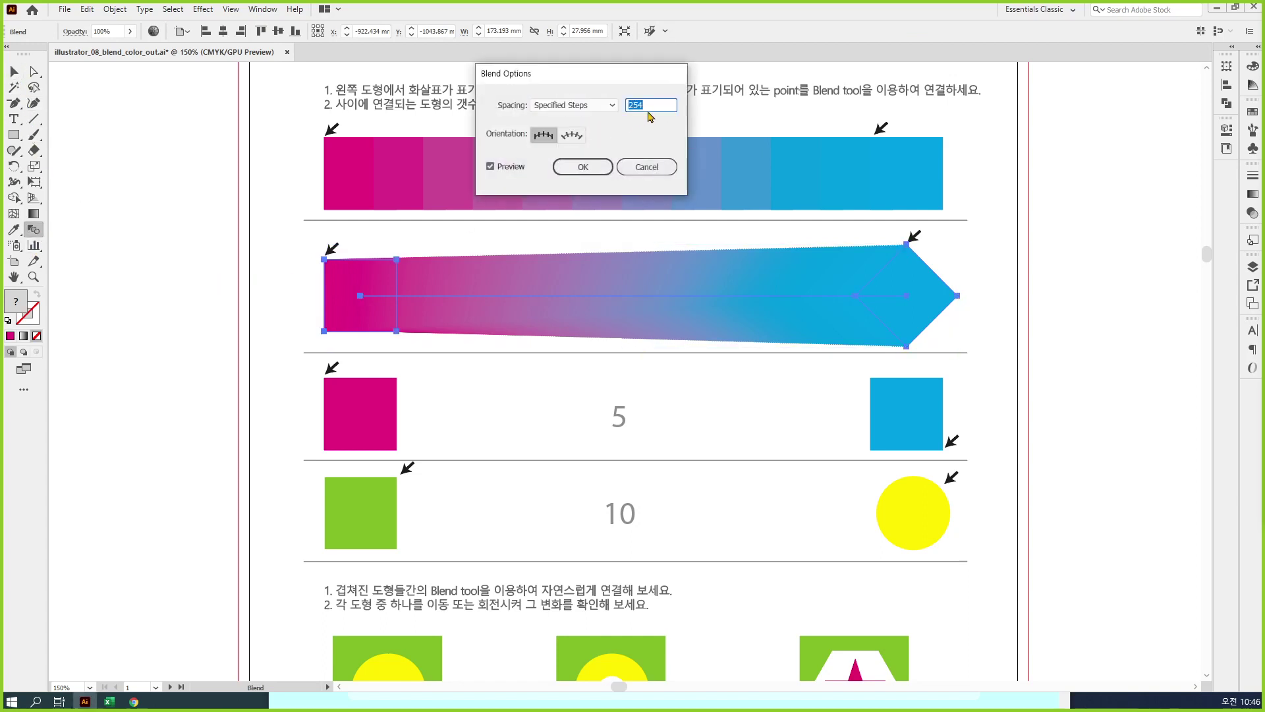
type("1")
key("Tab")
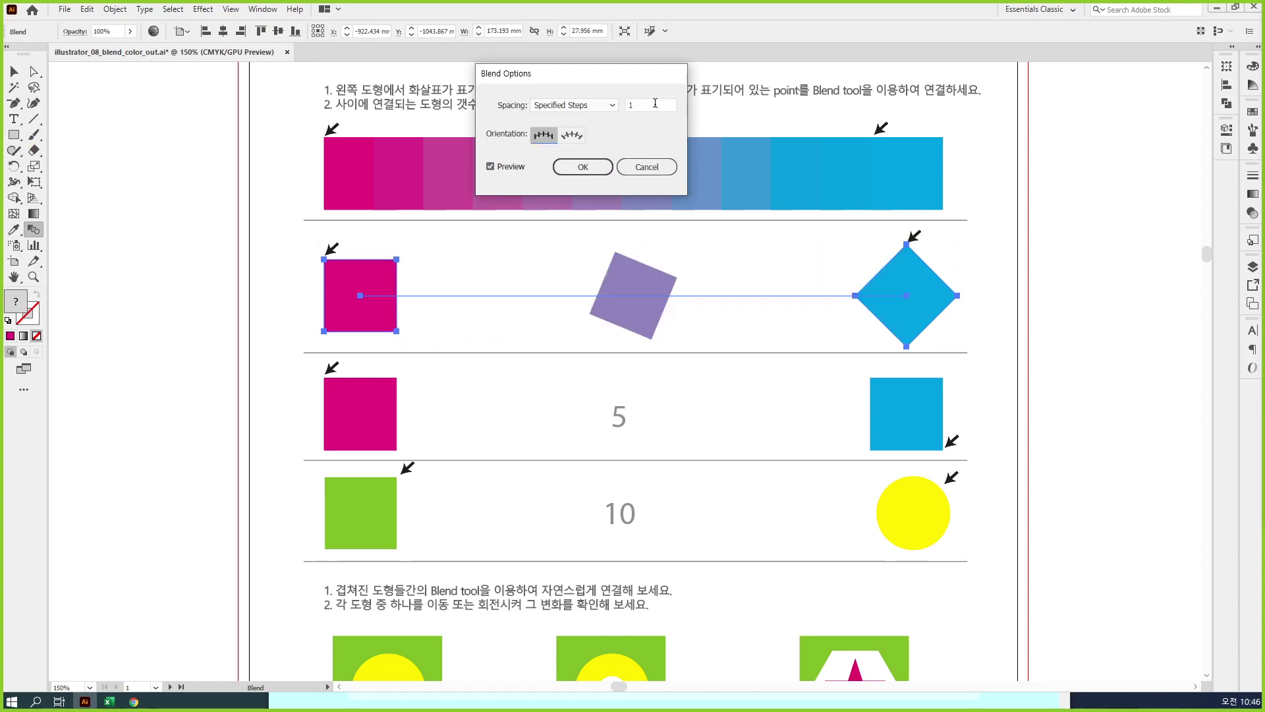
left_click(655, 104)
key("Up")
key("Up")
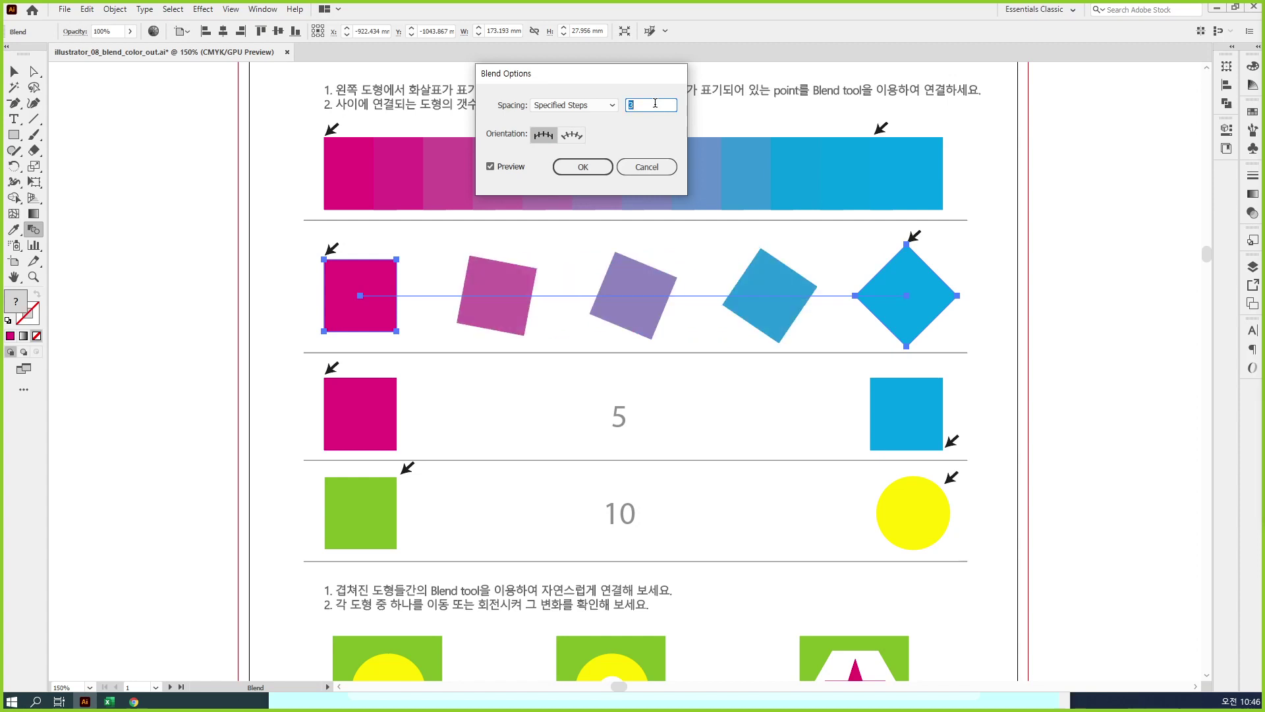
key("Up")
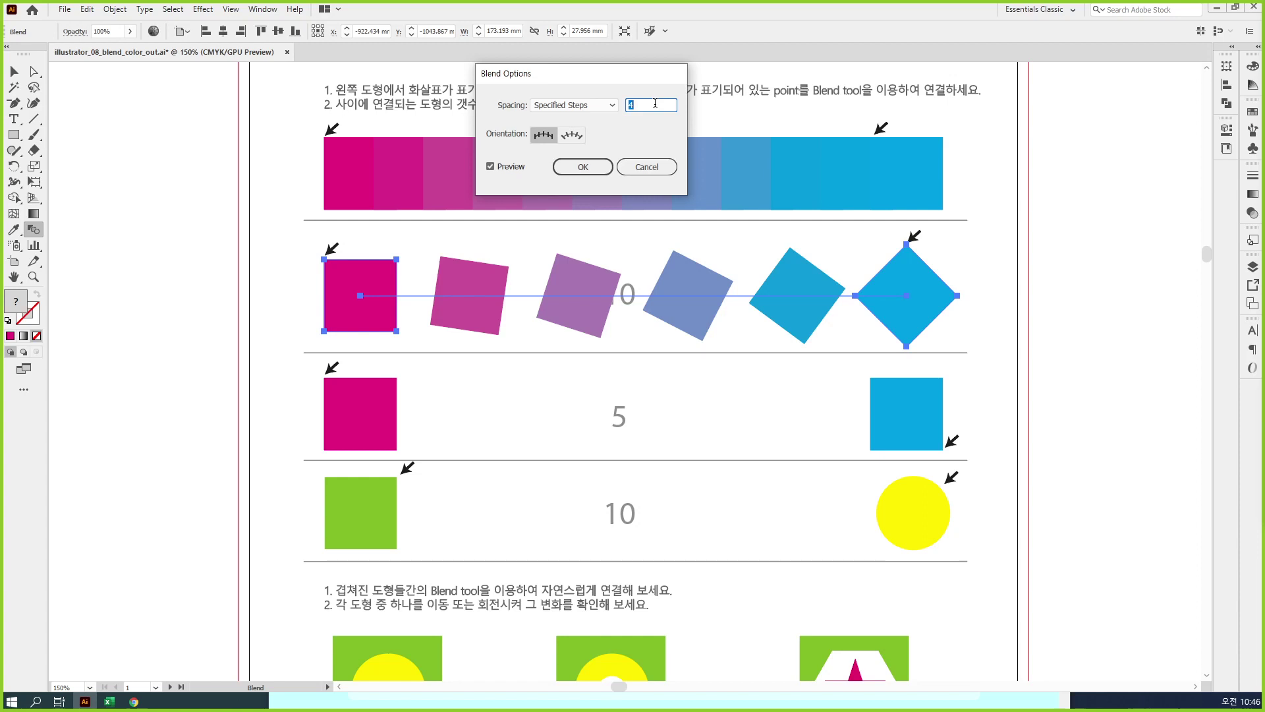
key("Return")
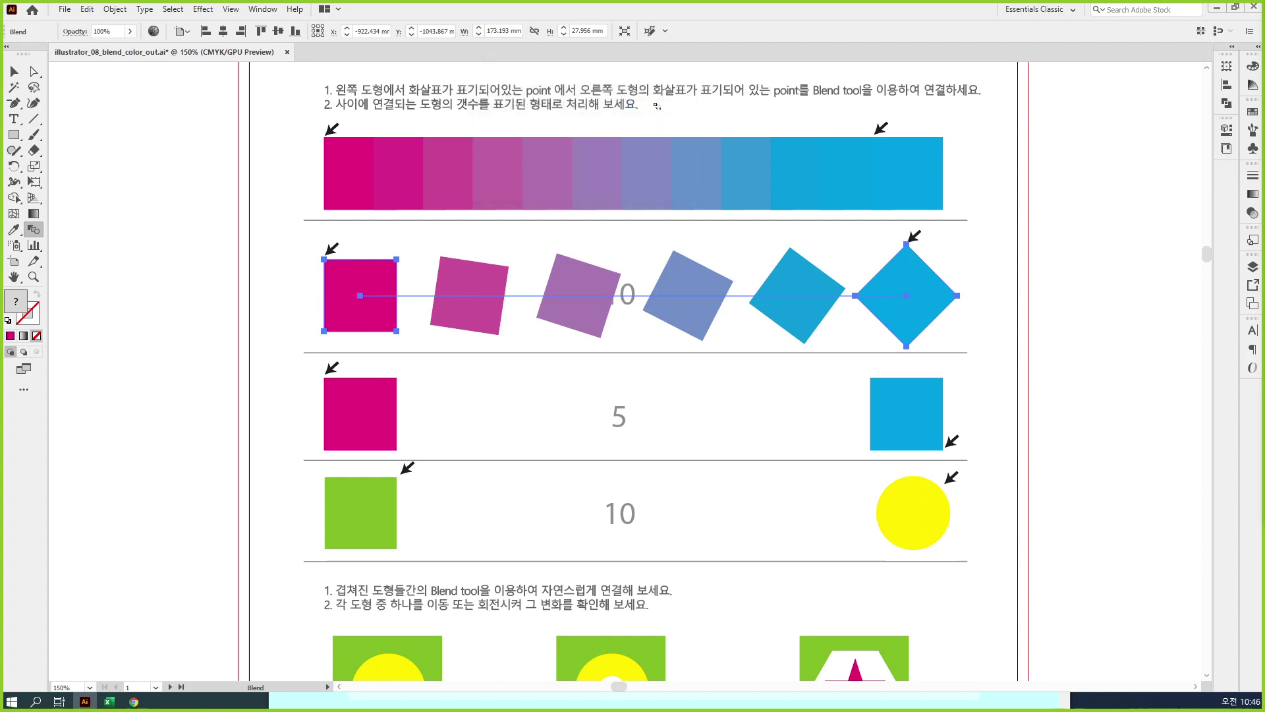
key("v")
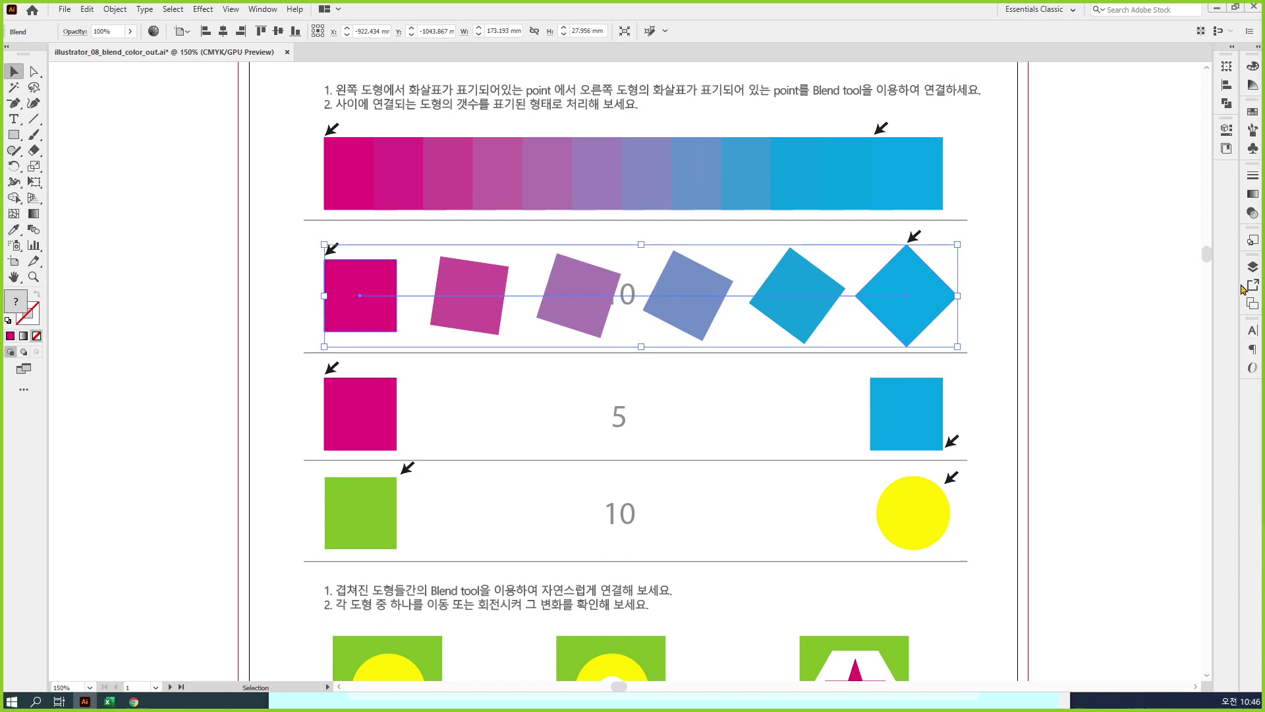
Step: Show Layer 3's guide lines to examine how the corners connect in each row, and hide the layer again
left_click(1252, 267)
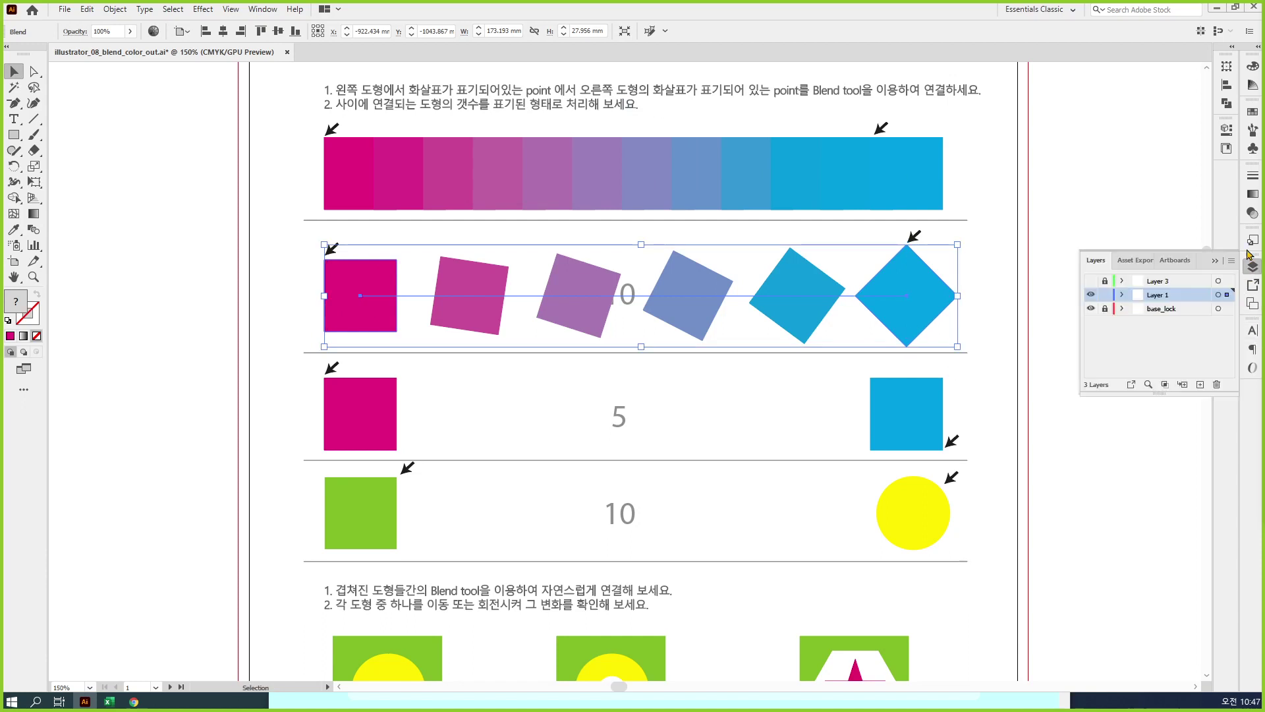
left_click(1091, 282)
left_click(1136, 496)
left_click(1252, 267)
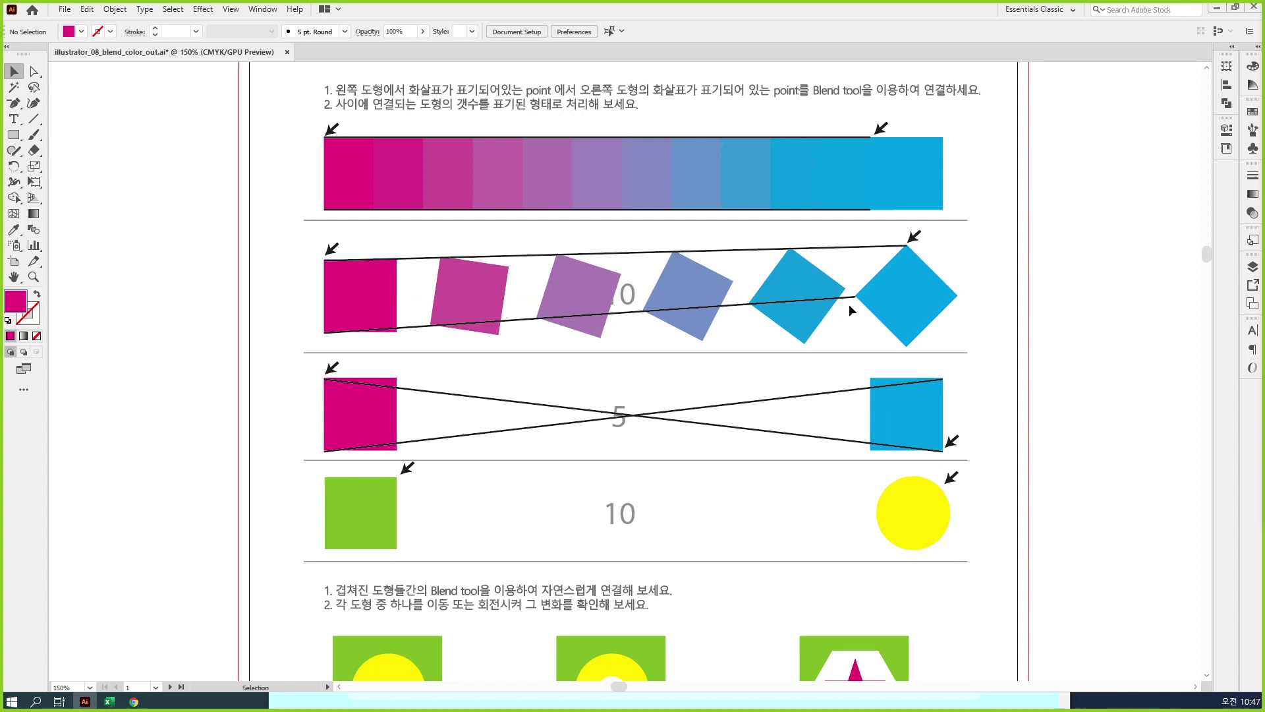
scroll(528, 457, "down", 2)
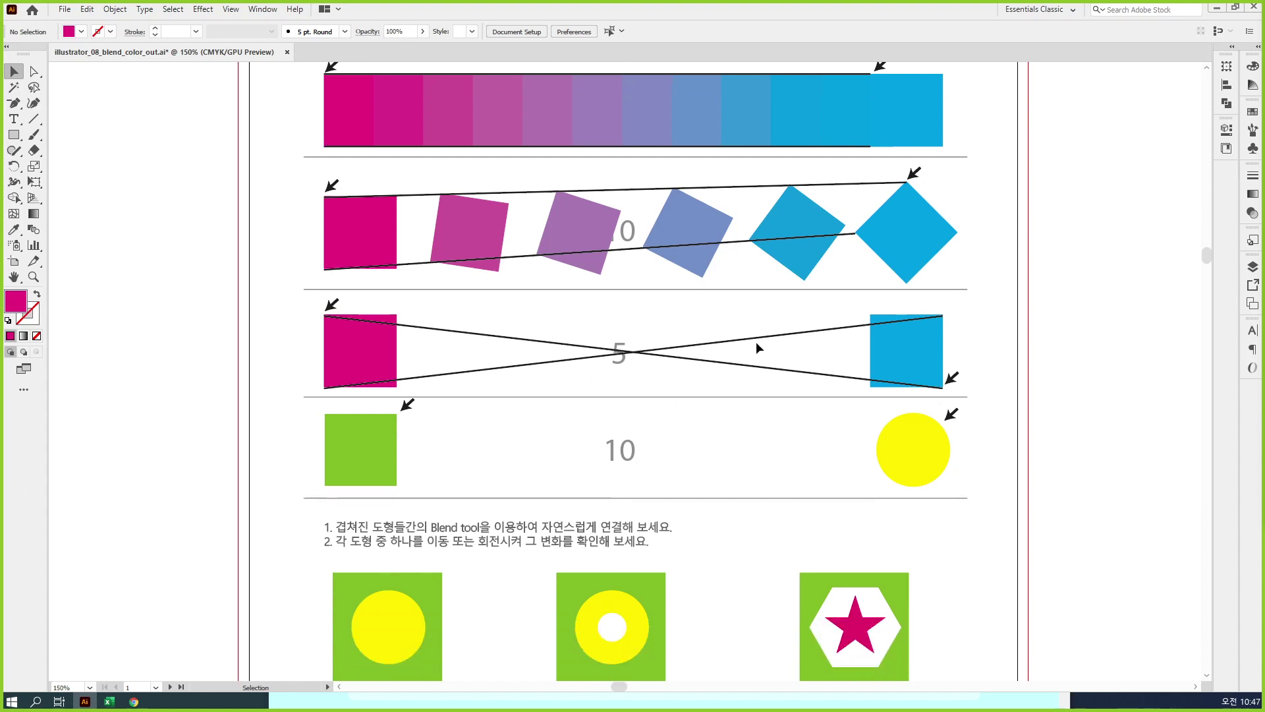
left_click(1252, 266)
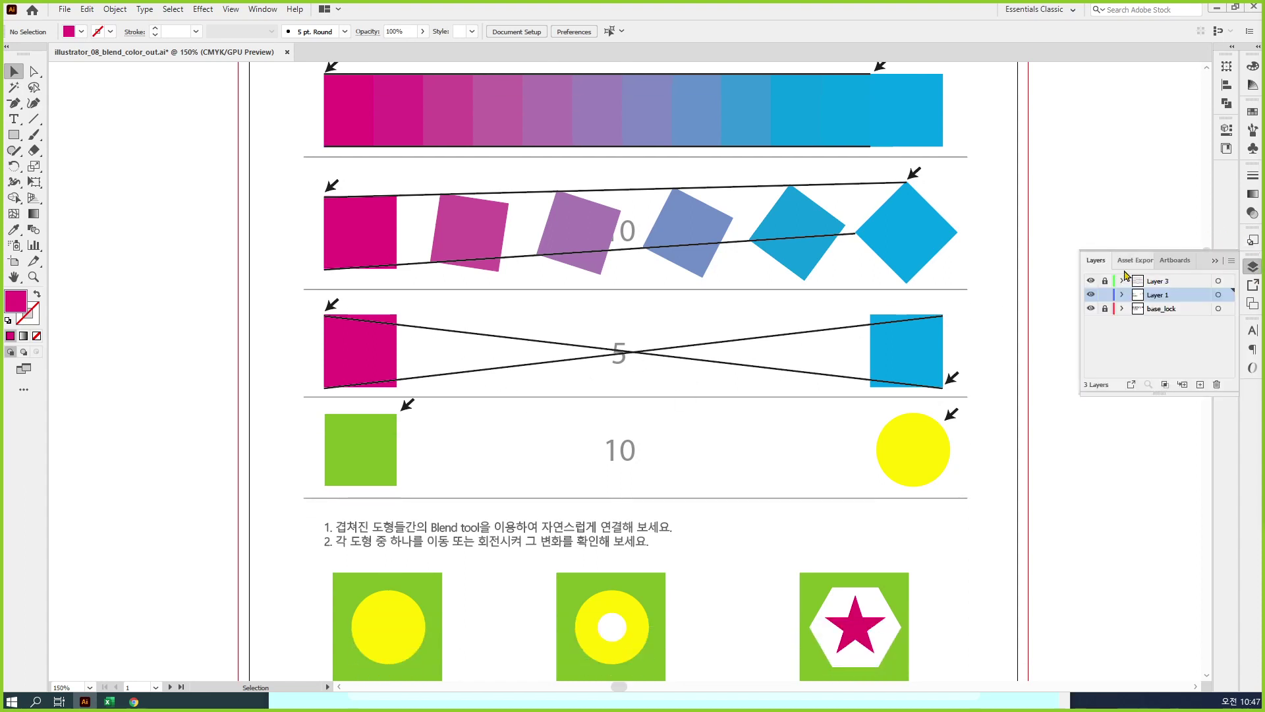
left_click(1092, 282)
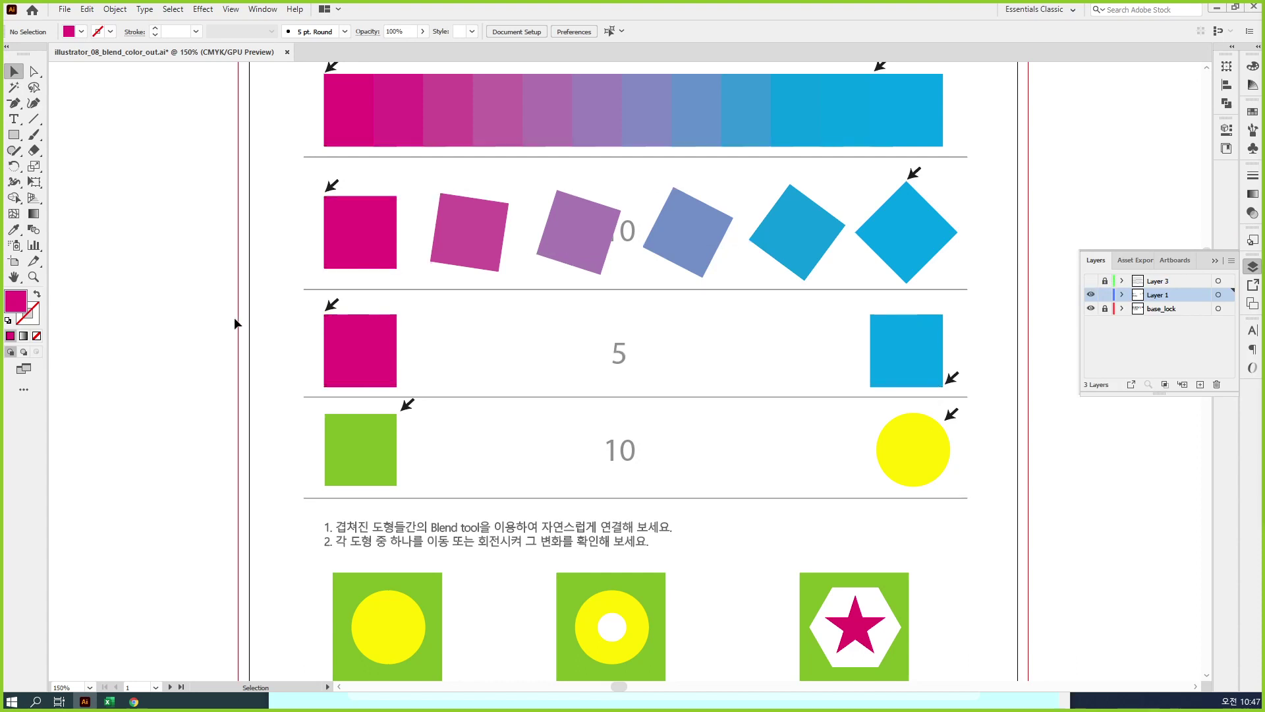
Step: Blend the third-row magenta square's upper-left corner with the blue square's lower-right corner
left_click(367, 362)
left_click(914, 348, "shift")
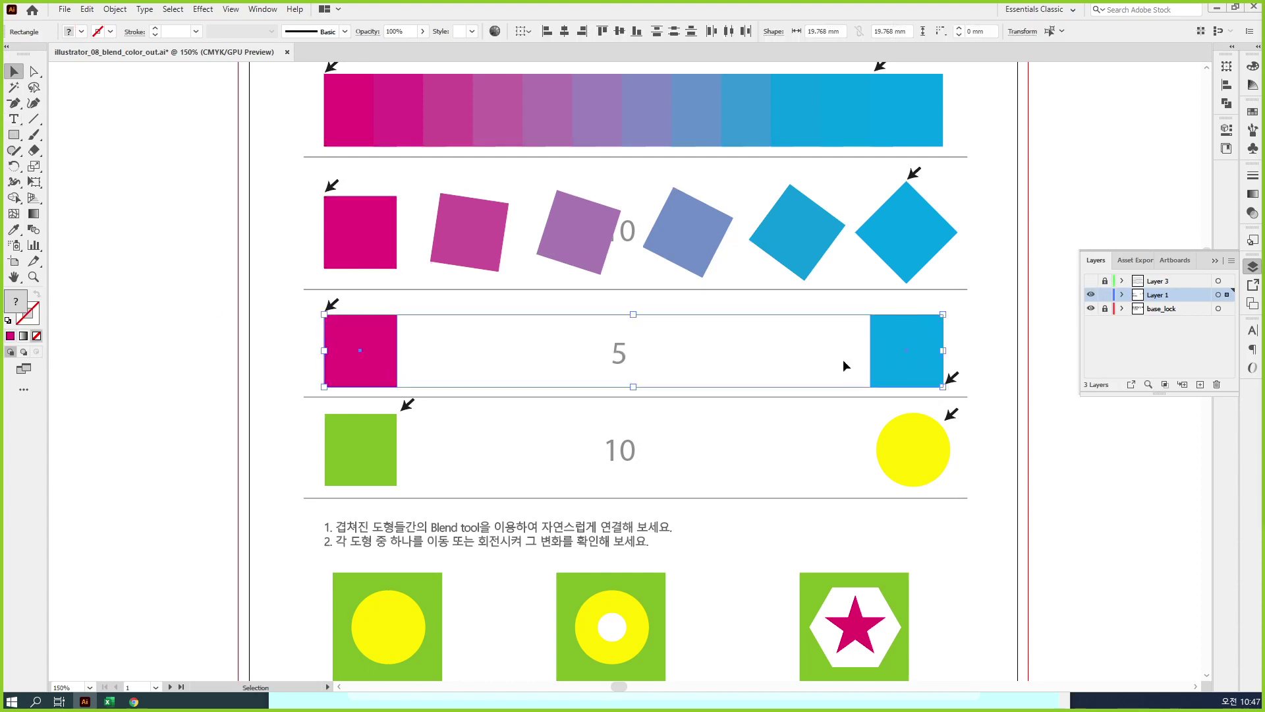
left_click(35, 230)
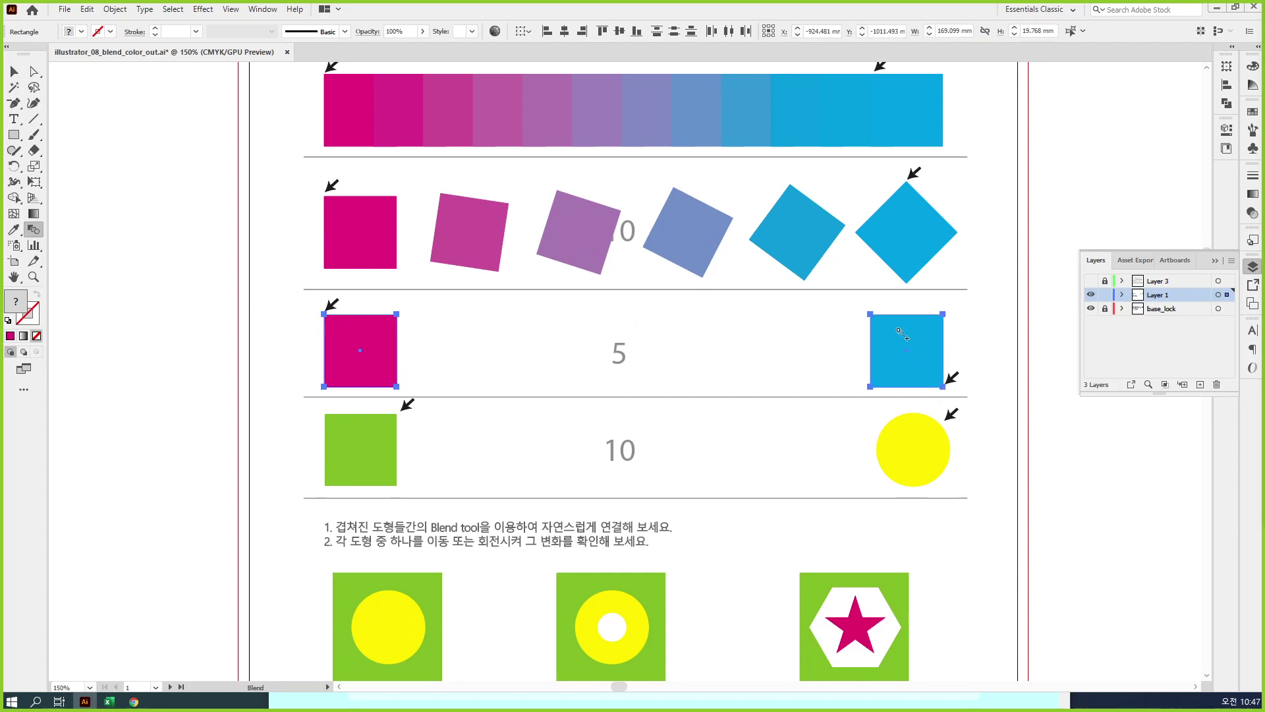
left_click(942, 387)
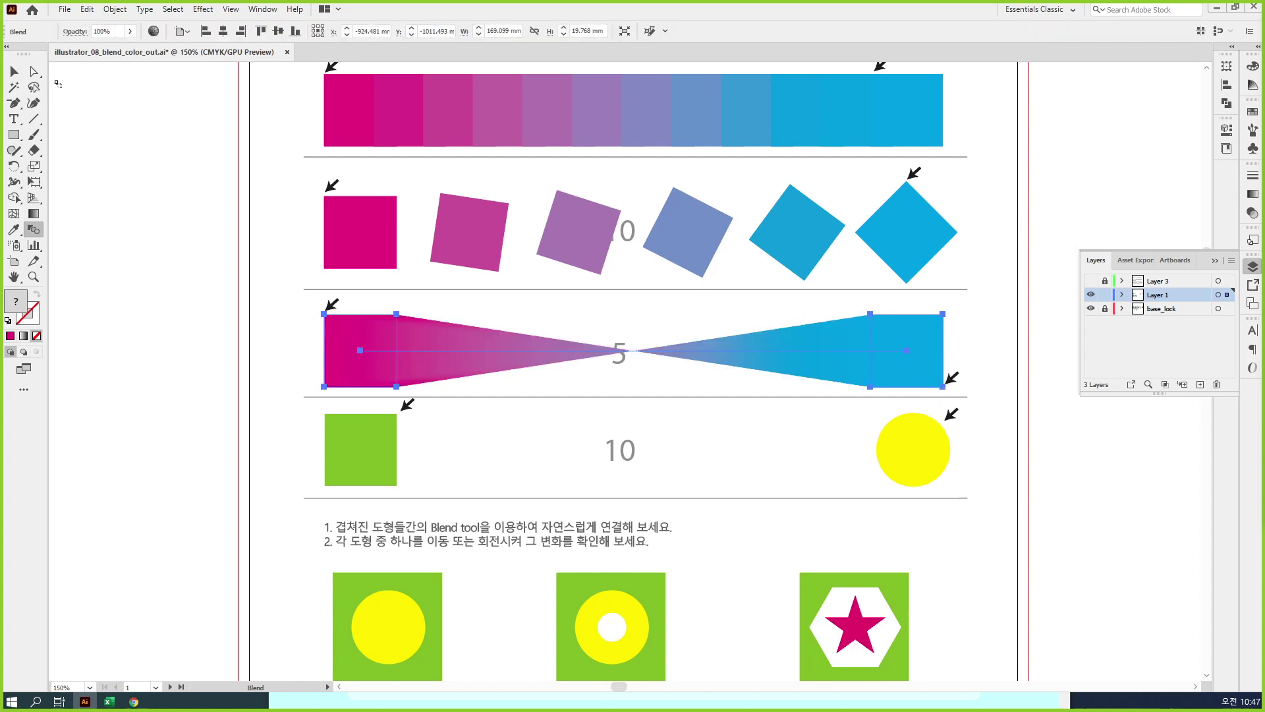
left_click(20, 74)
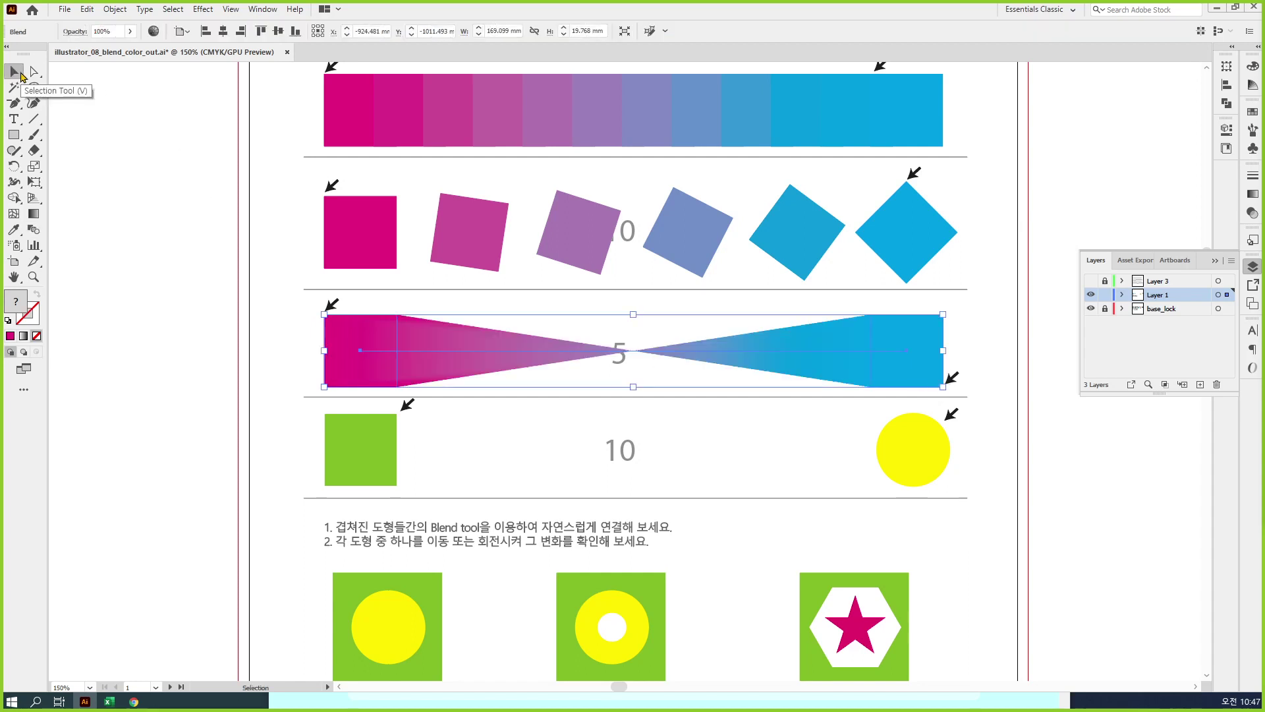
Step: Set the third-row blend to 5 specified steps while Layer 3's guide lines are shown, and hide that layer when done
left_click(1090, 282)
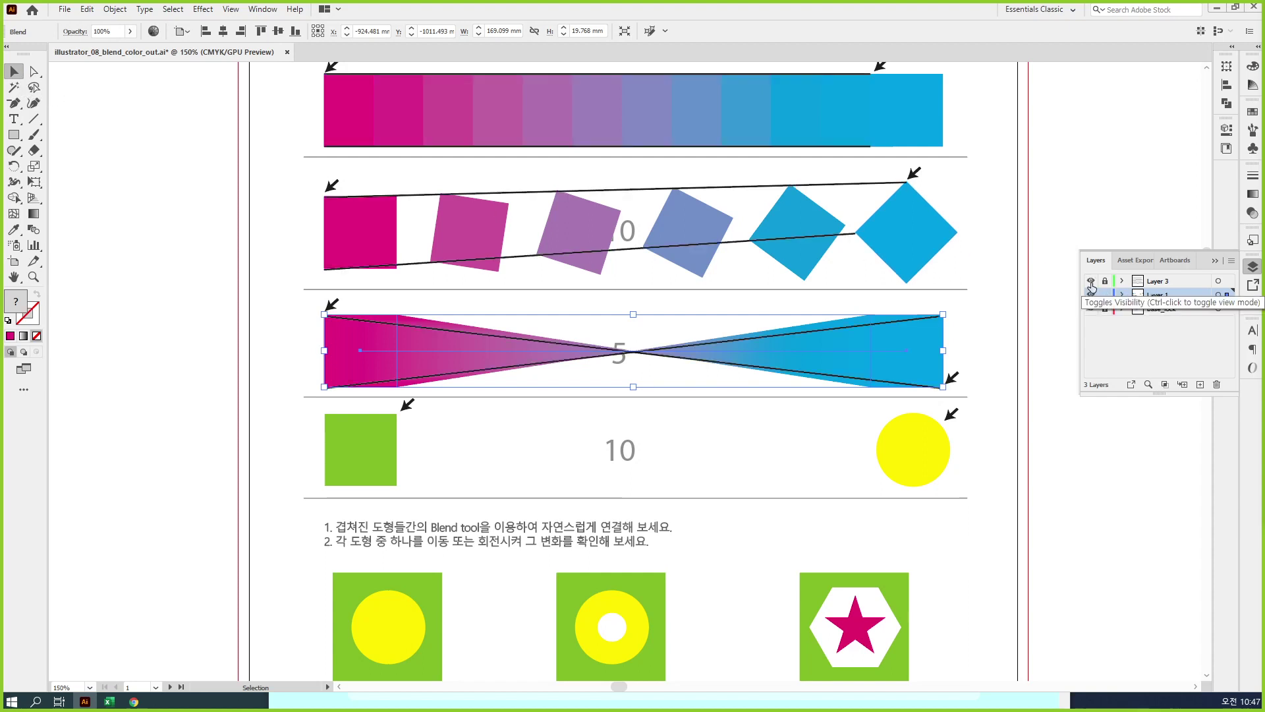
double_click(33, 228)
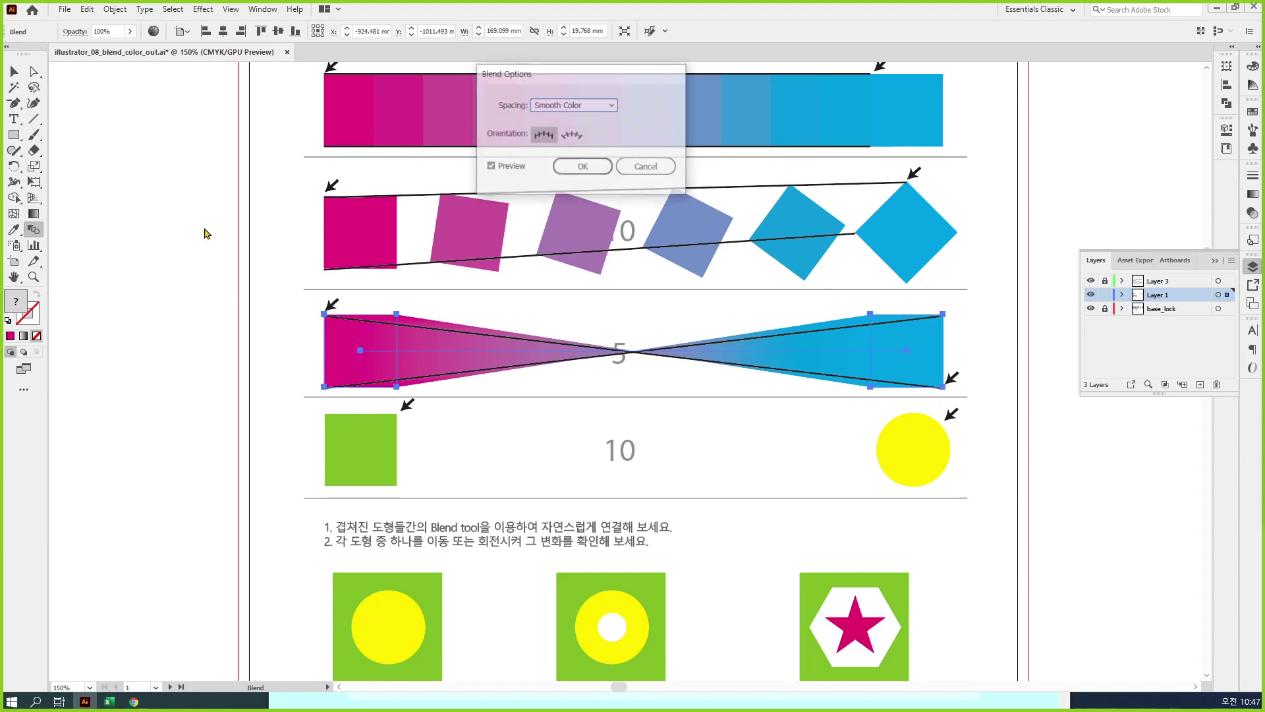
left_click(574, 104)
left_click(567, 131)
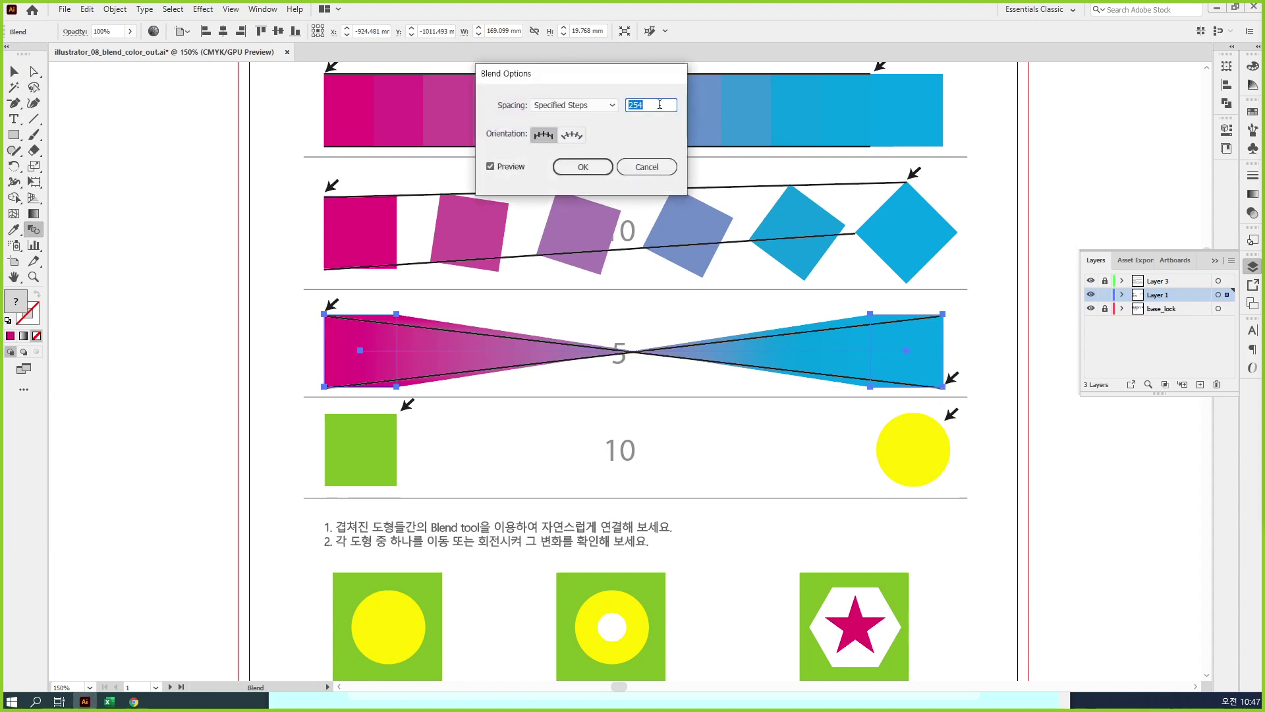
type("5")
left_click(582, 166)
left_click(14, 72)
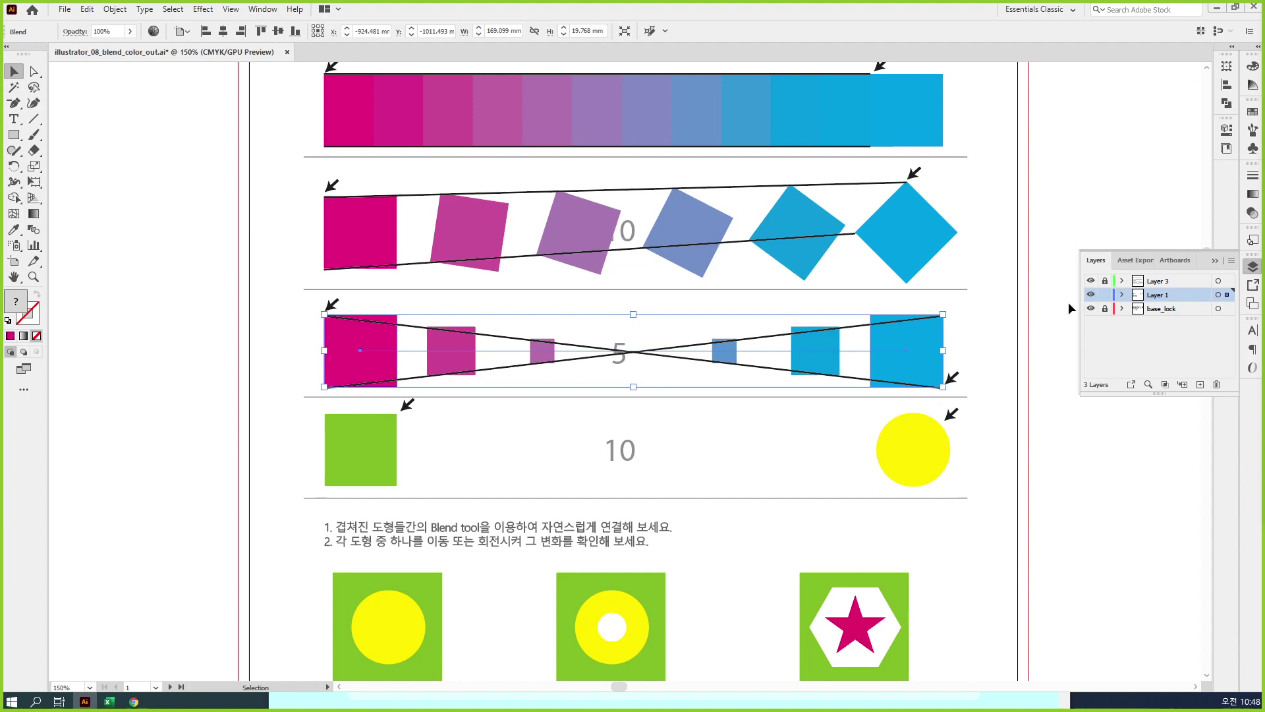
left_click(1091, 281)
left_click(1059, 418)
Step: Select only the magenta square inside the third-row blend and rotate it slightly clockwise
scroll(1058, 420, "down", 1)
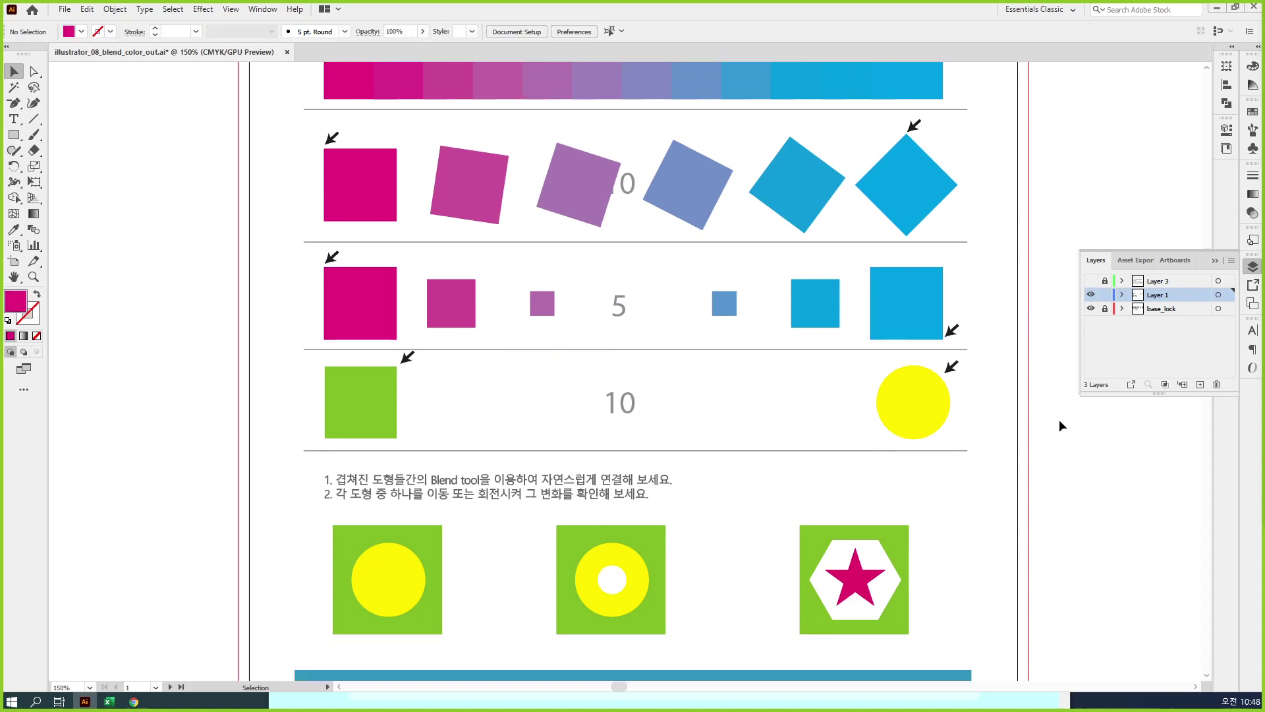
left_click(334, 285)
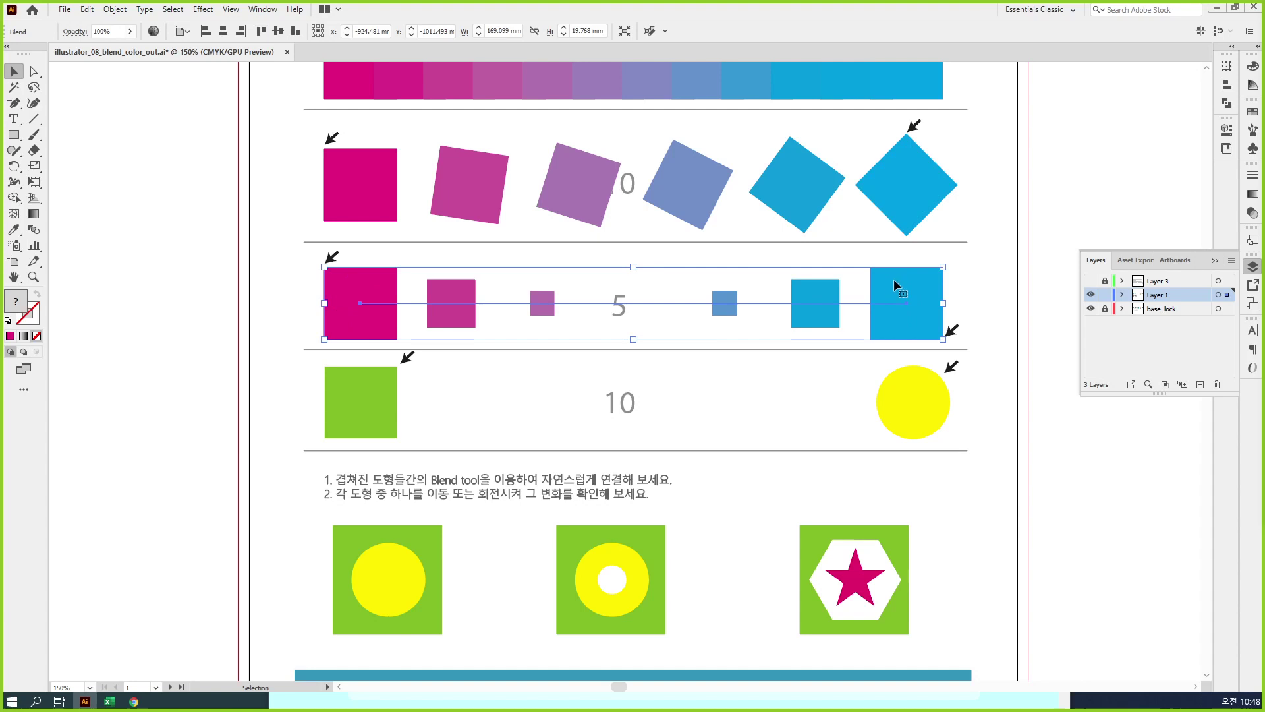
left_click(32, 74)
left_click(272, 358)
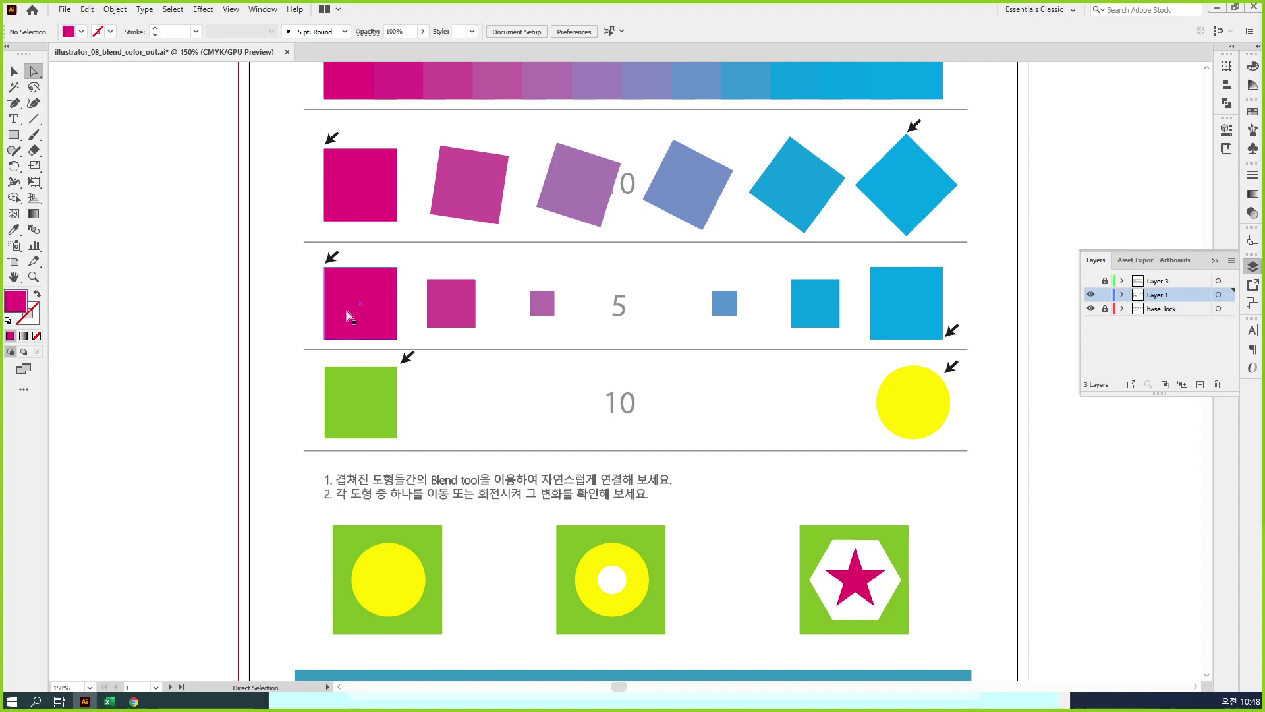
left_click(324, 268)
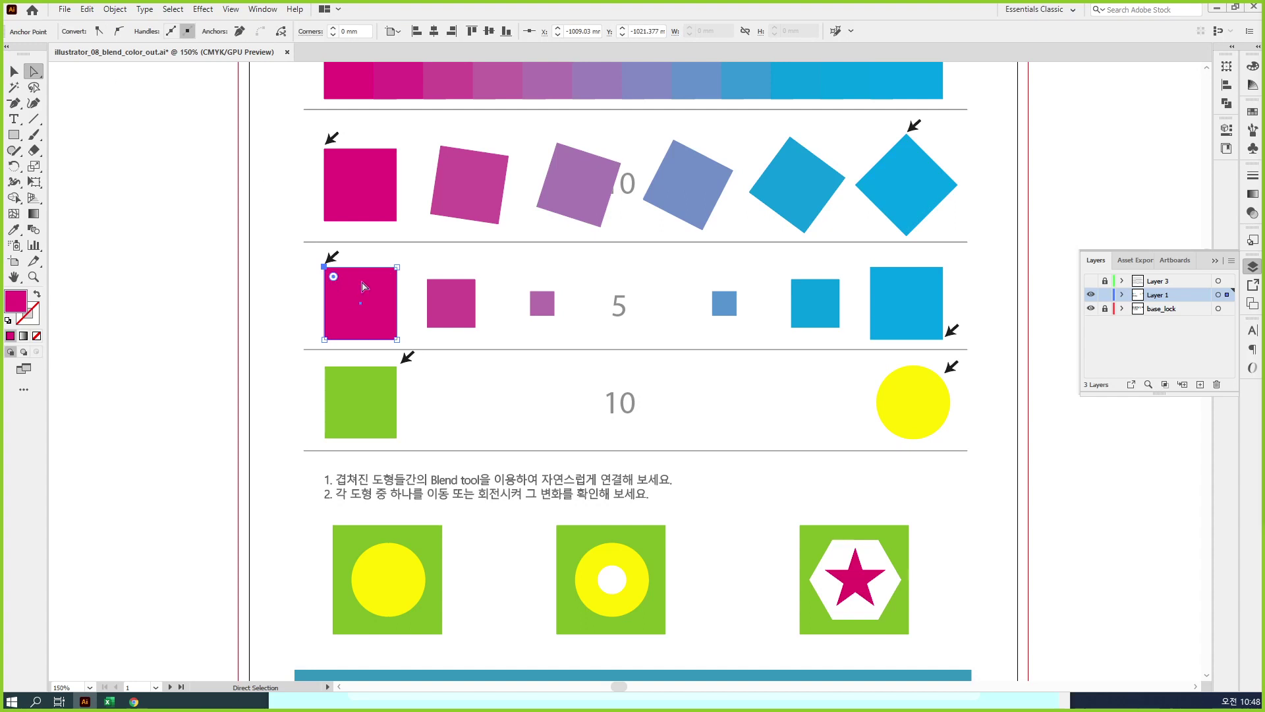
left_click(361, 286)
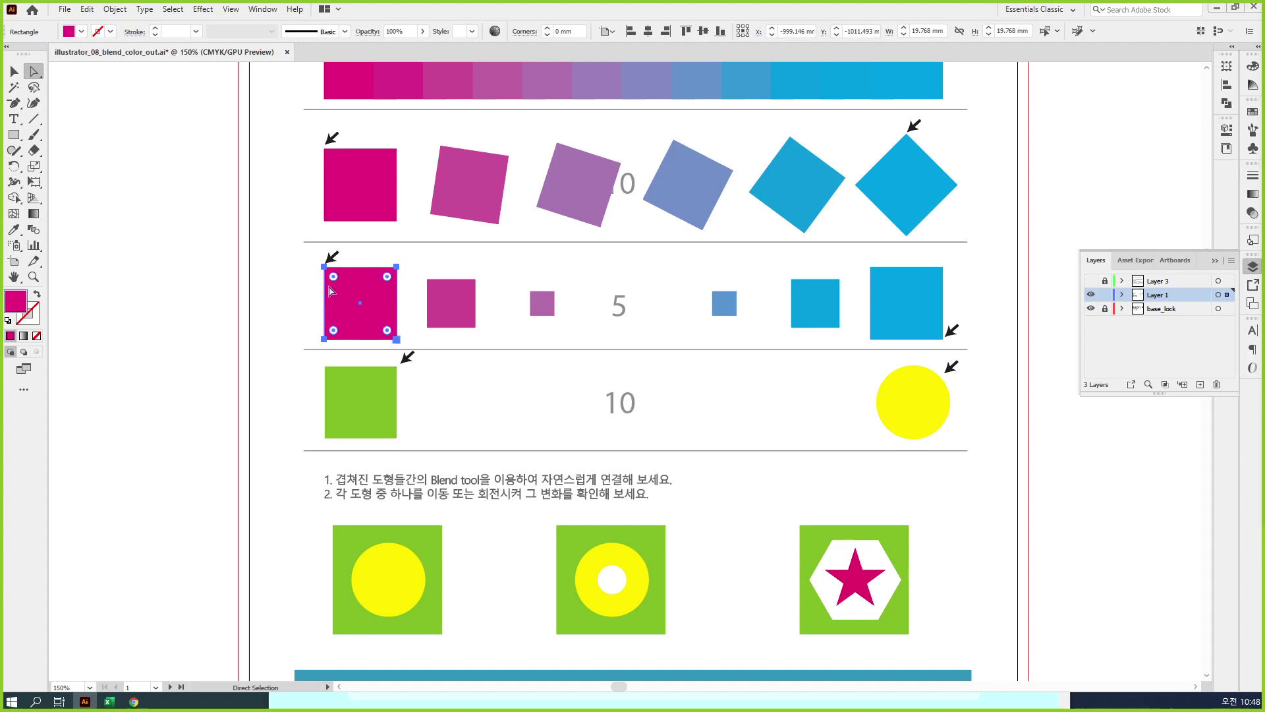
left_click(15, 71)
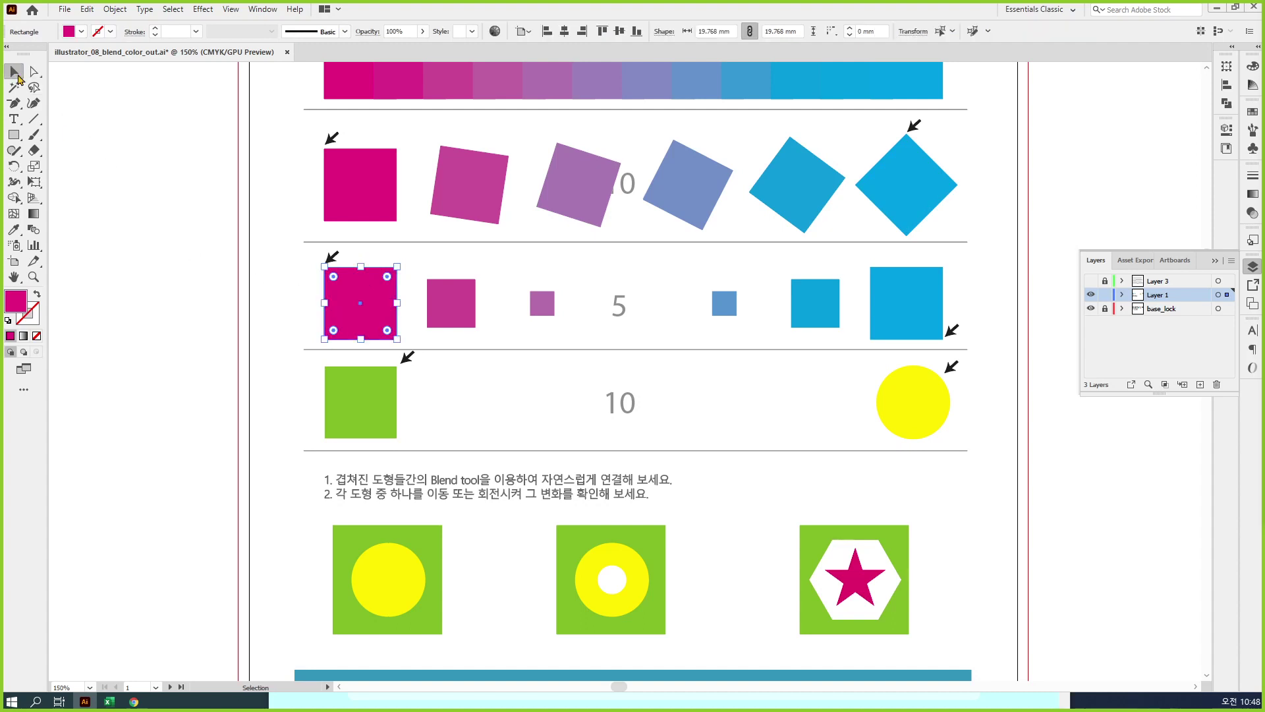
left_click_drag(406, 340, 394, 362)
left_click(388, 362)
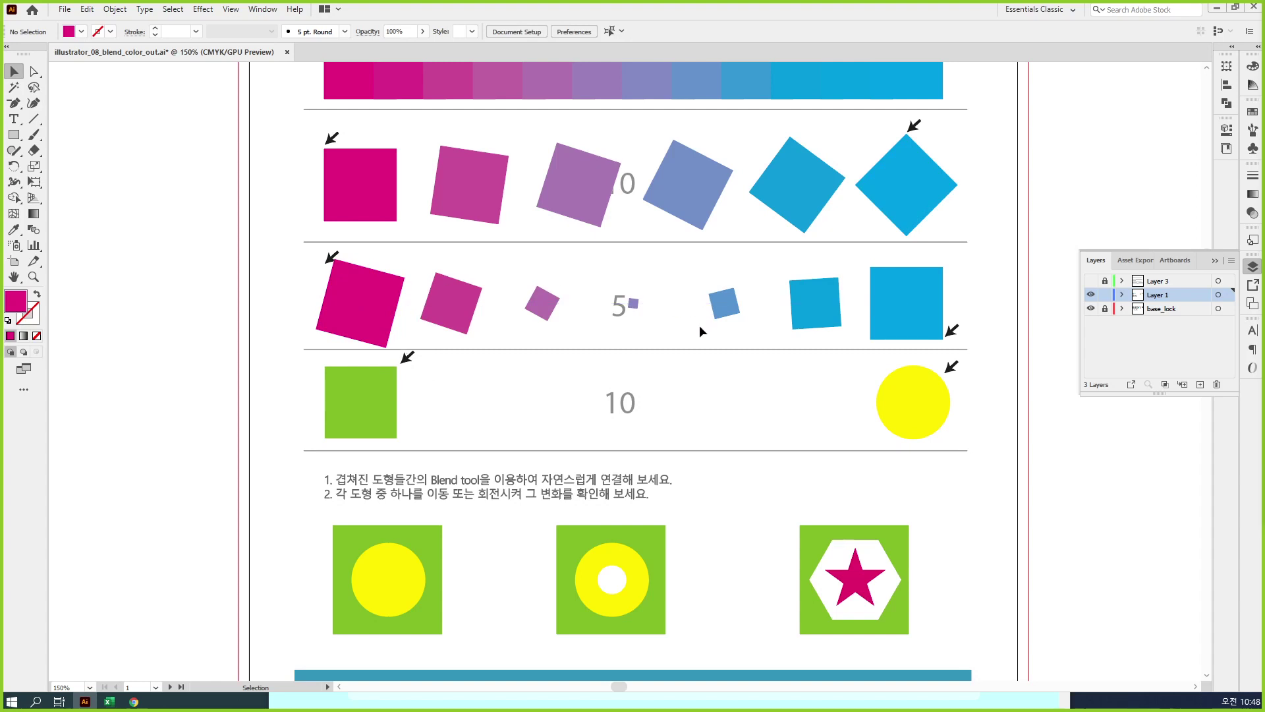
Step: Blend the fourth-row green square's upper-right corner with the yellow circle's upper-right anchor point
scroll(698, 325, "down", 2)
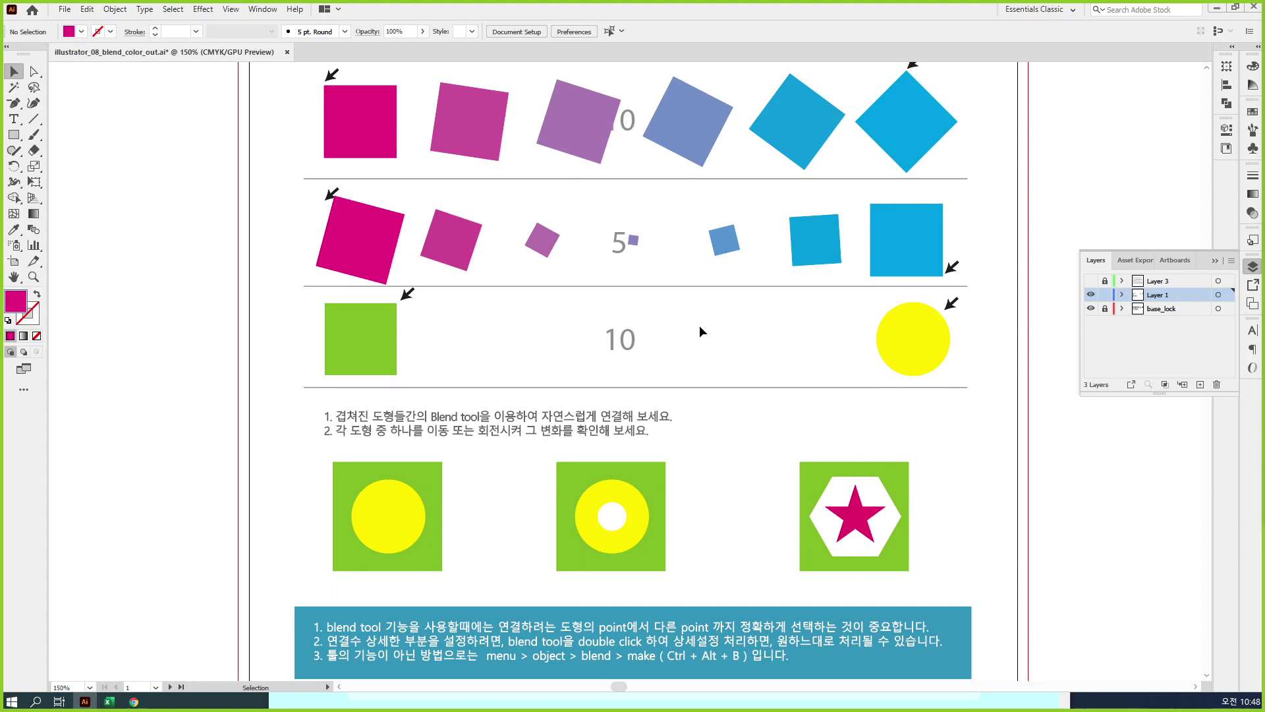
scroll(699, 326, "down", 1)
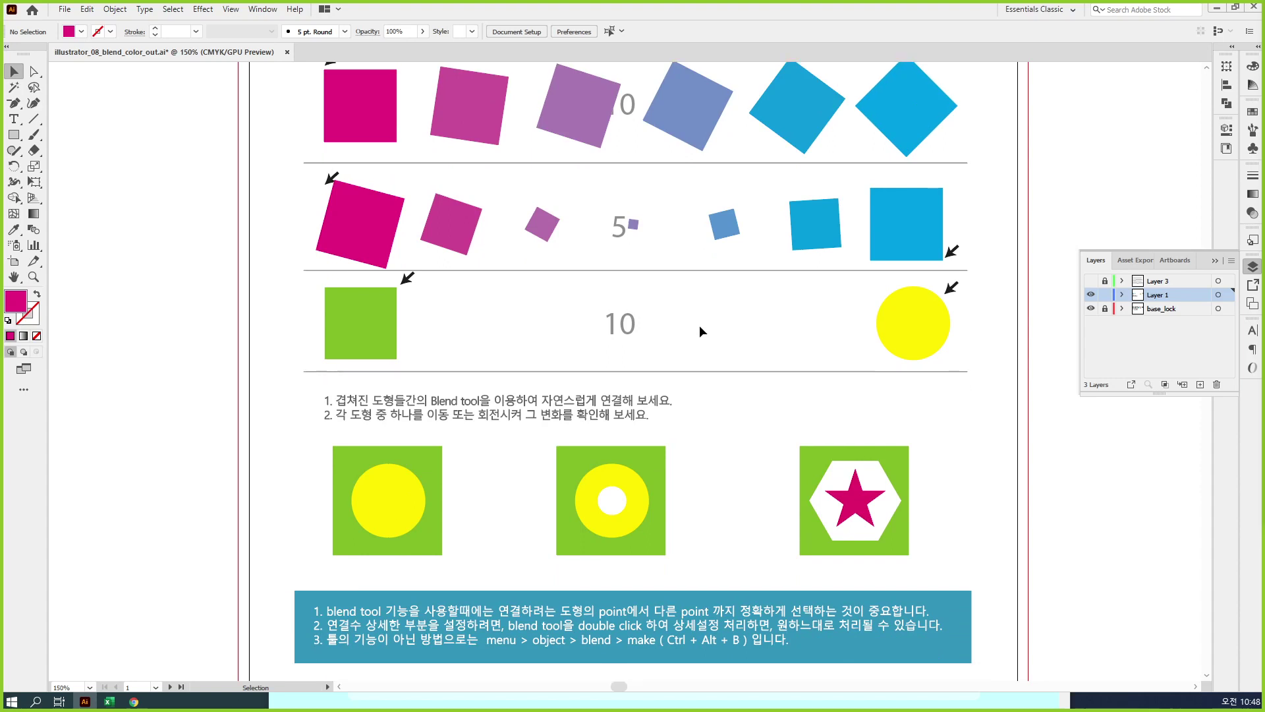
left_click(912, 330)
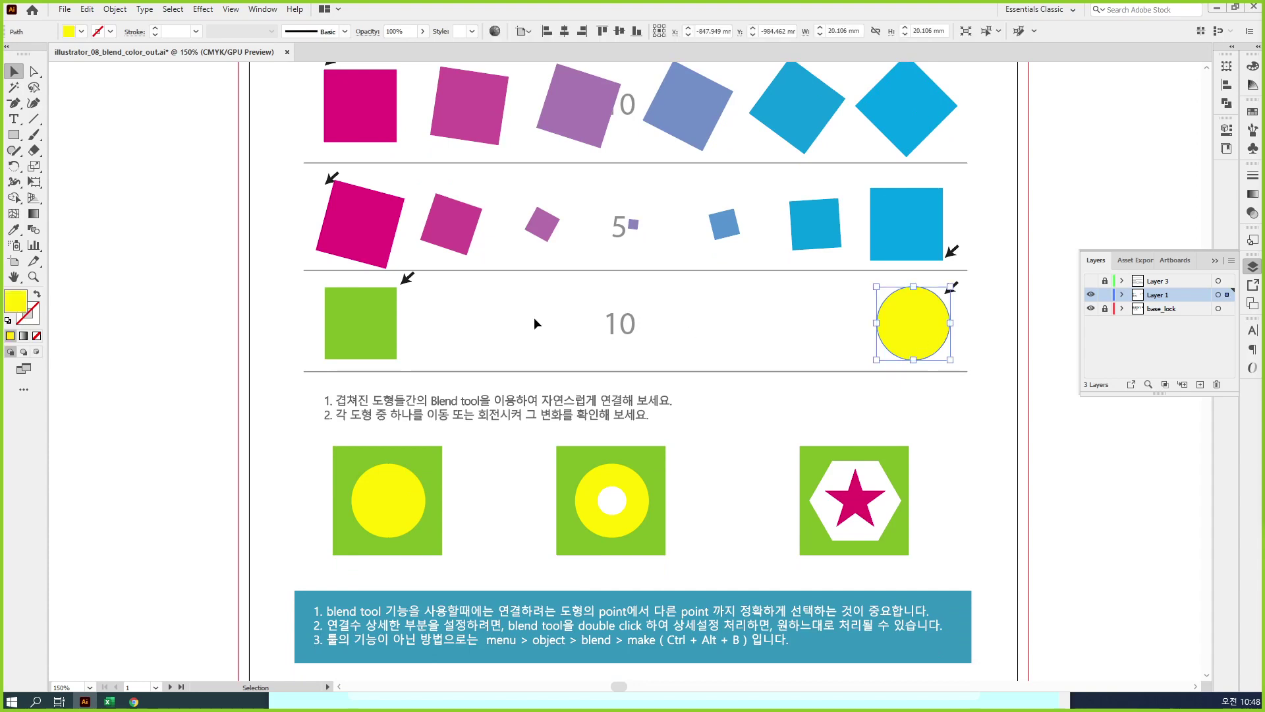
left_click(375, 322, "shift")
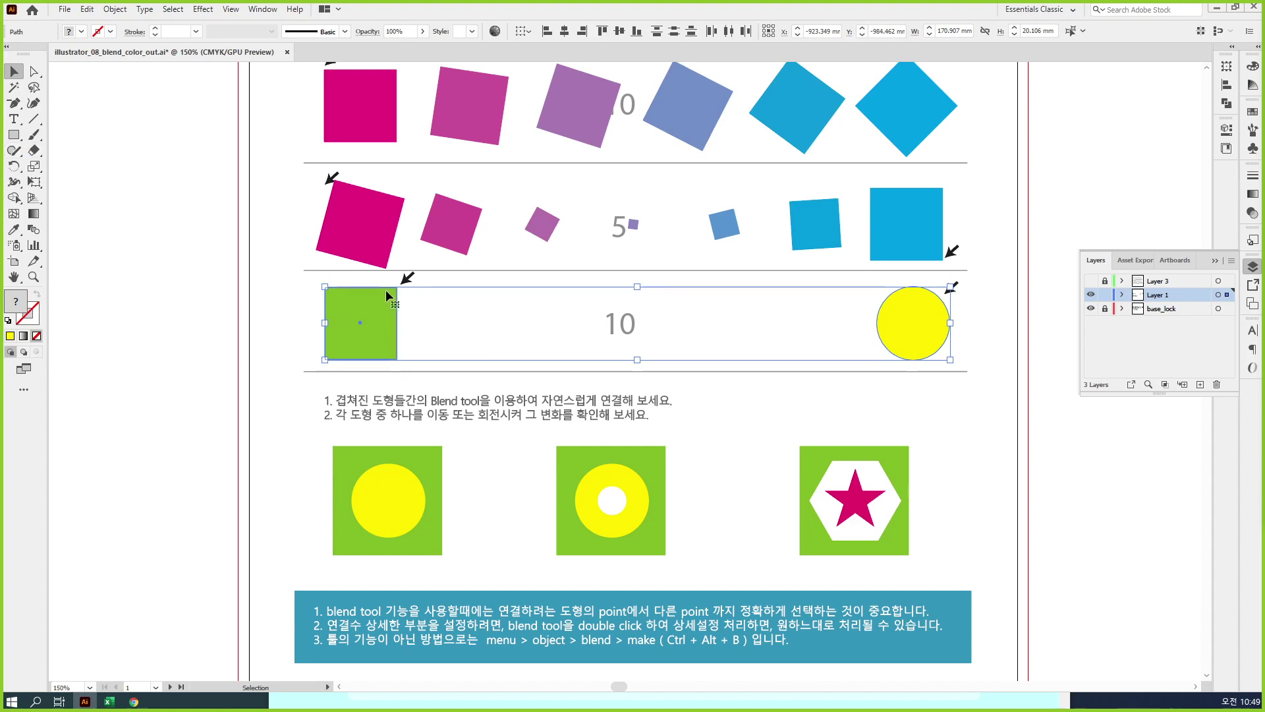
left_click(32, 229)
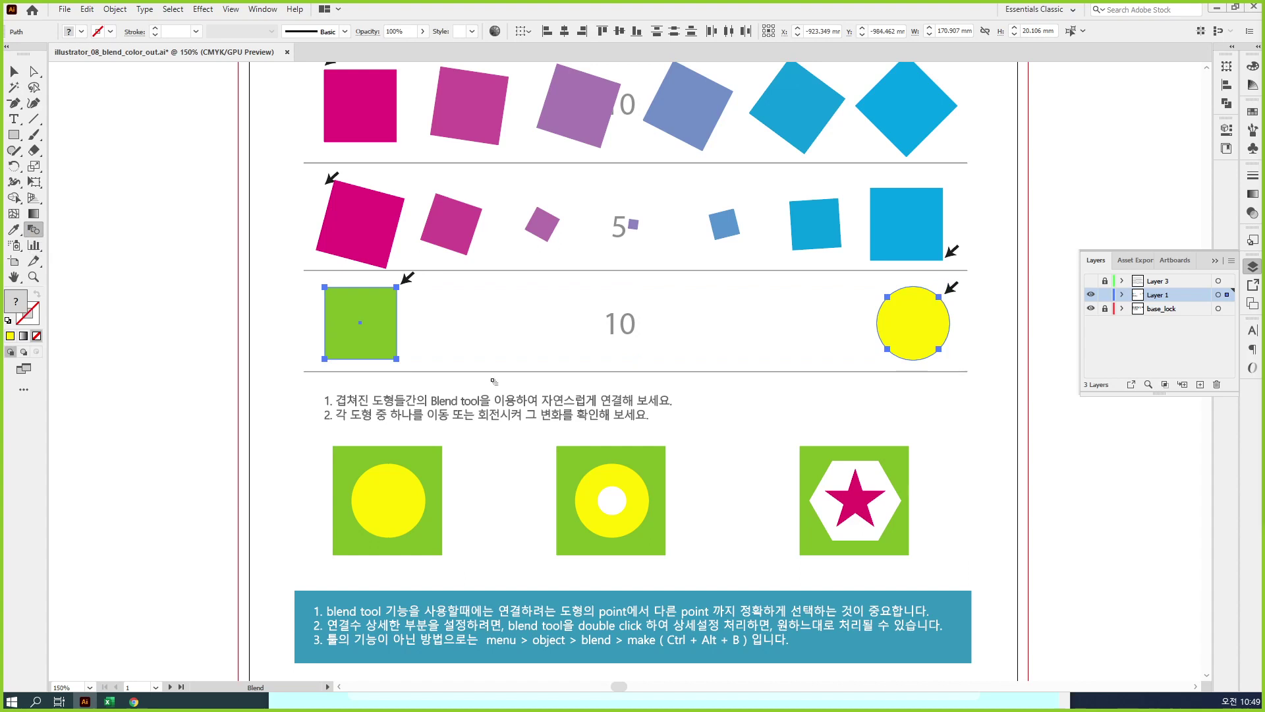
left_click(397, 289)
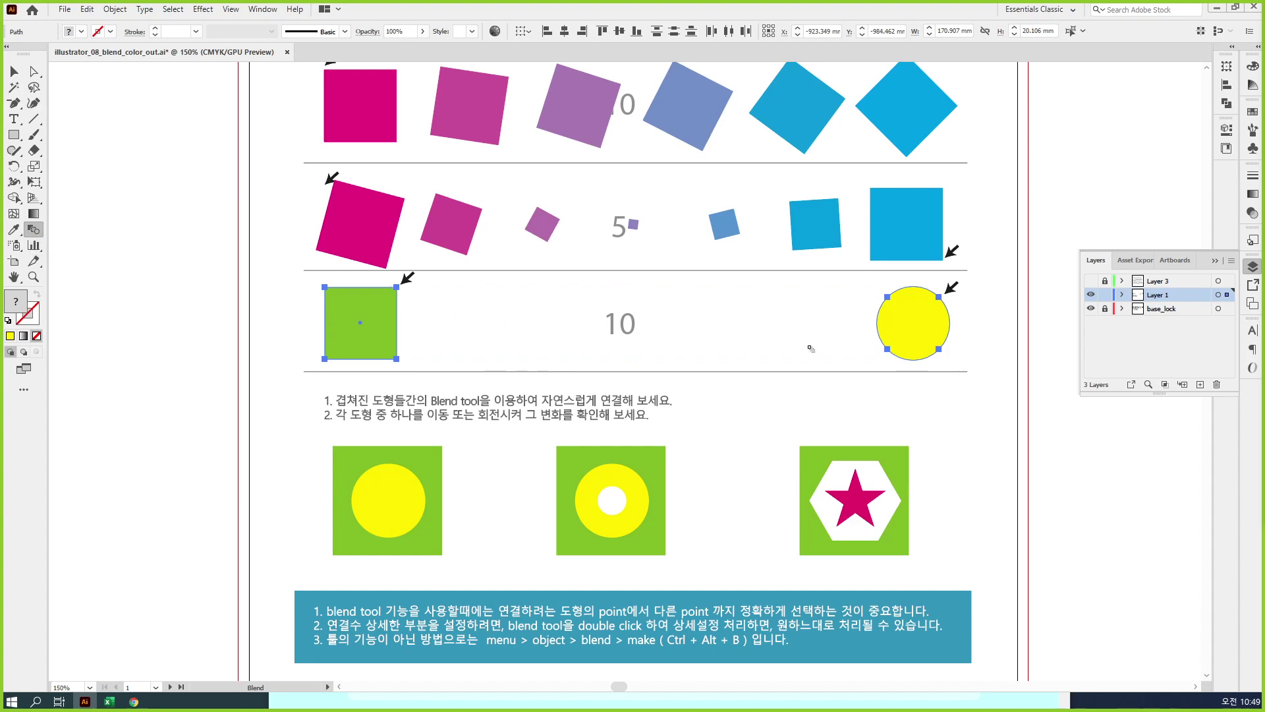
left_click(939, 298)
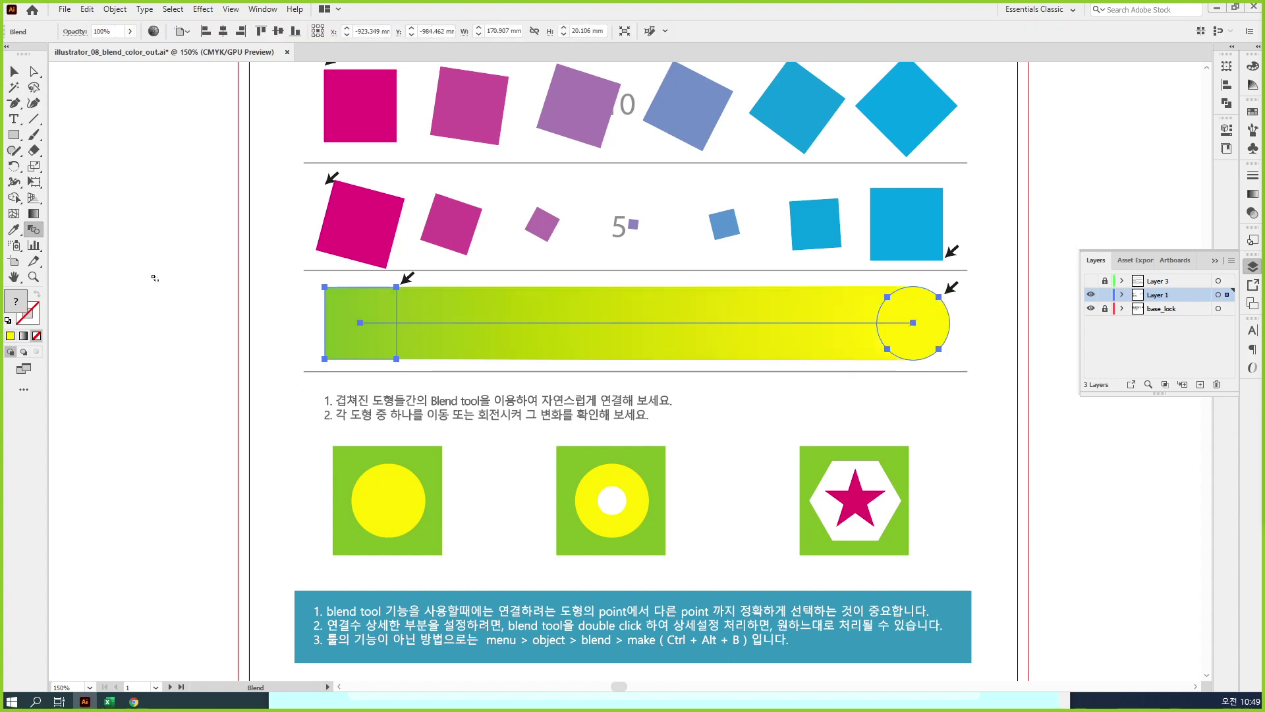
Step: Set the fourth-row green-to-yellow blend to 5 specified steps and deselect it
double_click(33, 230)
left_click(586, 108)
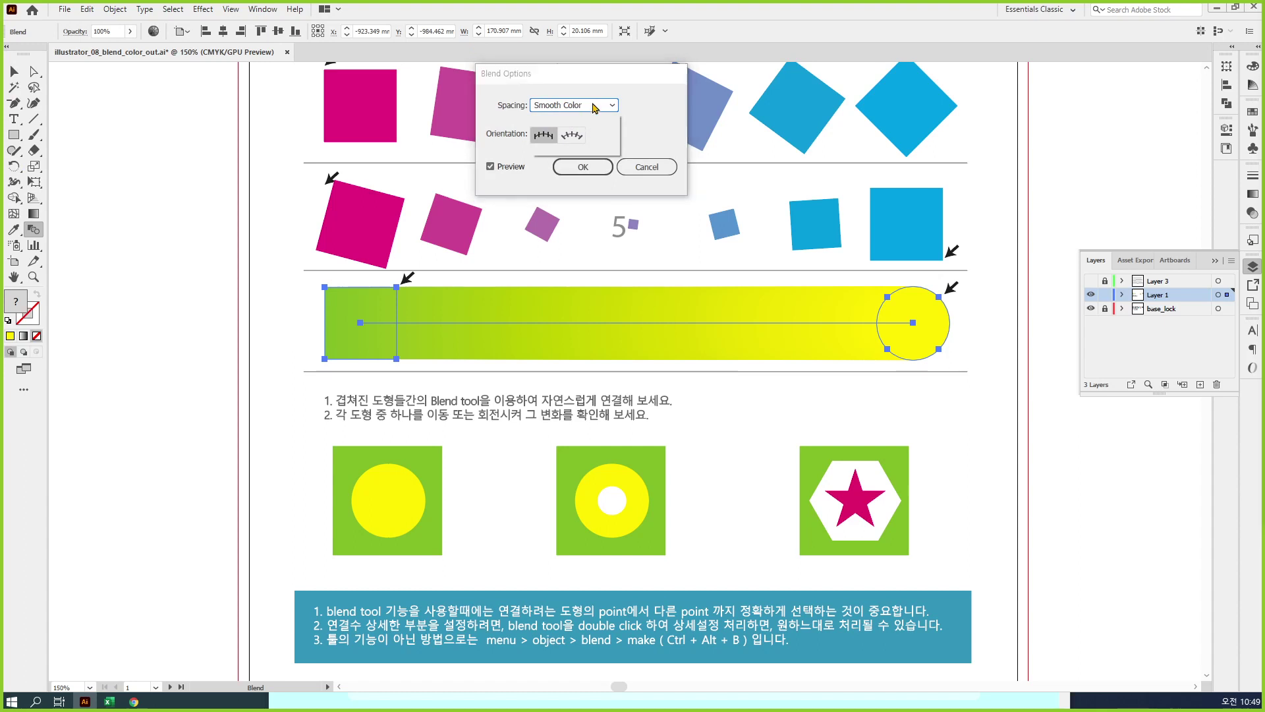
left_click(570, 135)
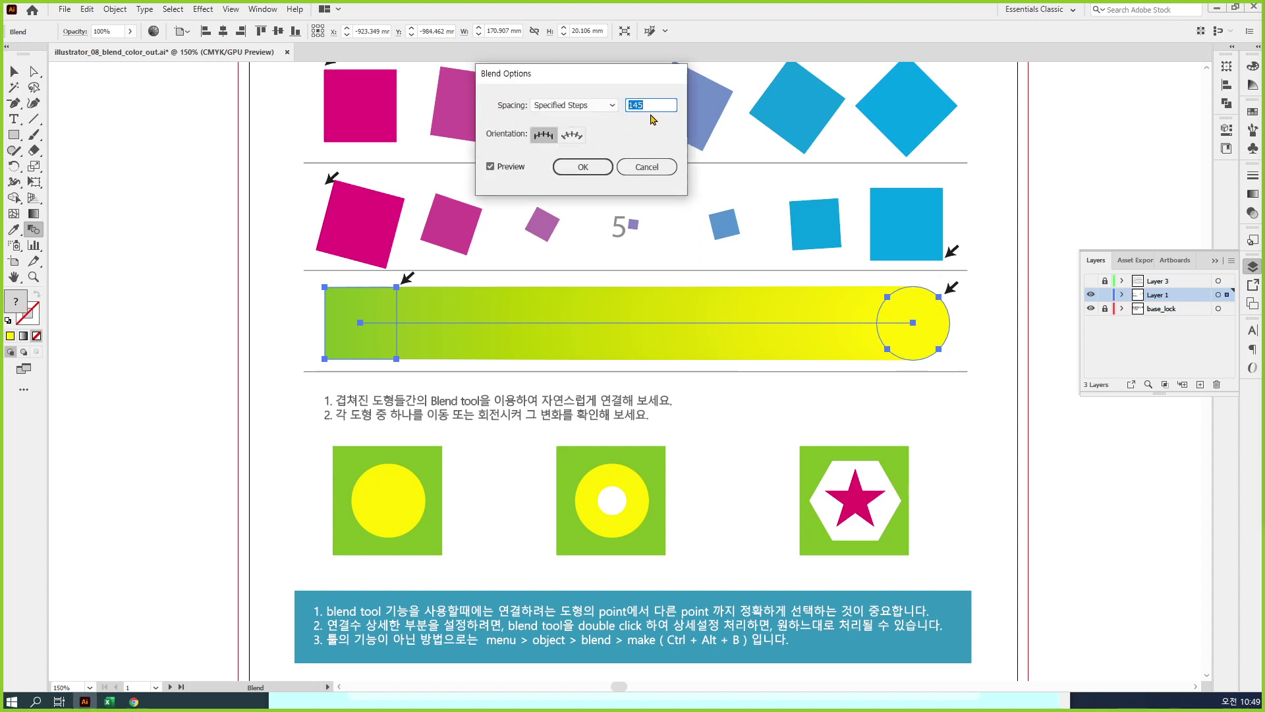
type("1")
key("Up")
key("Up")
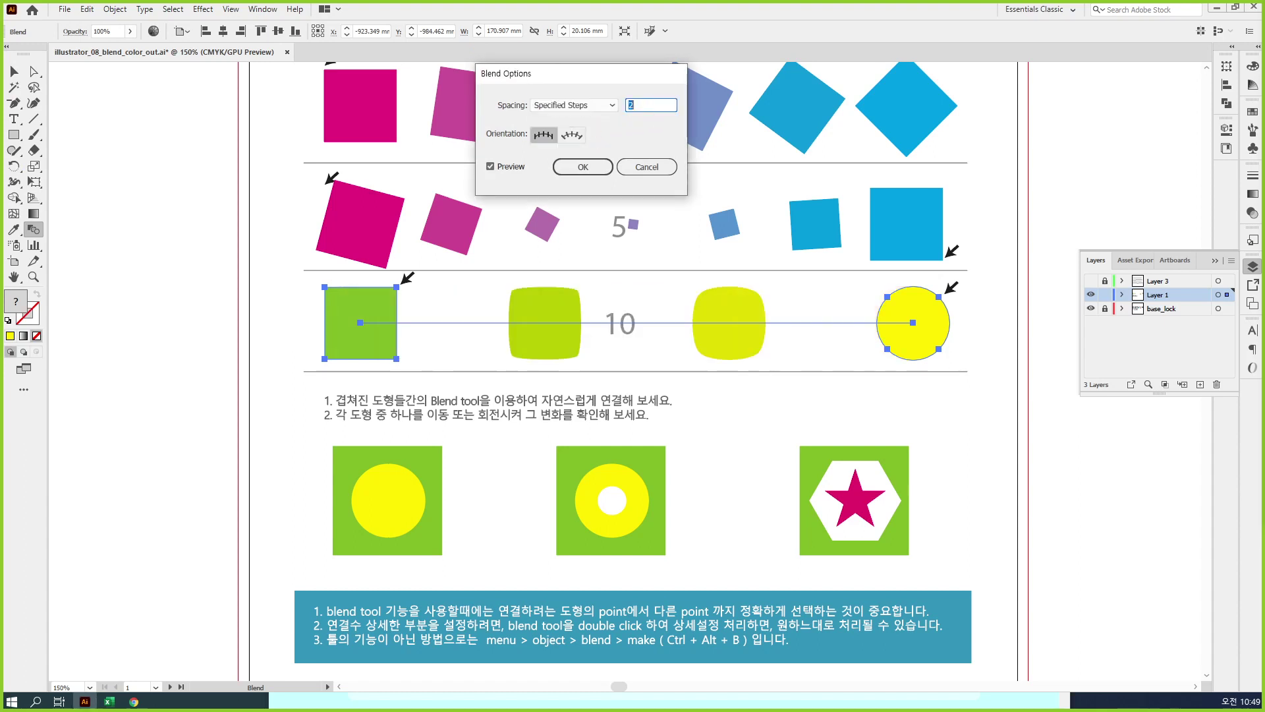
key("Up")
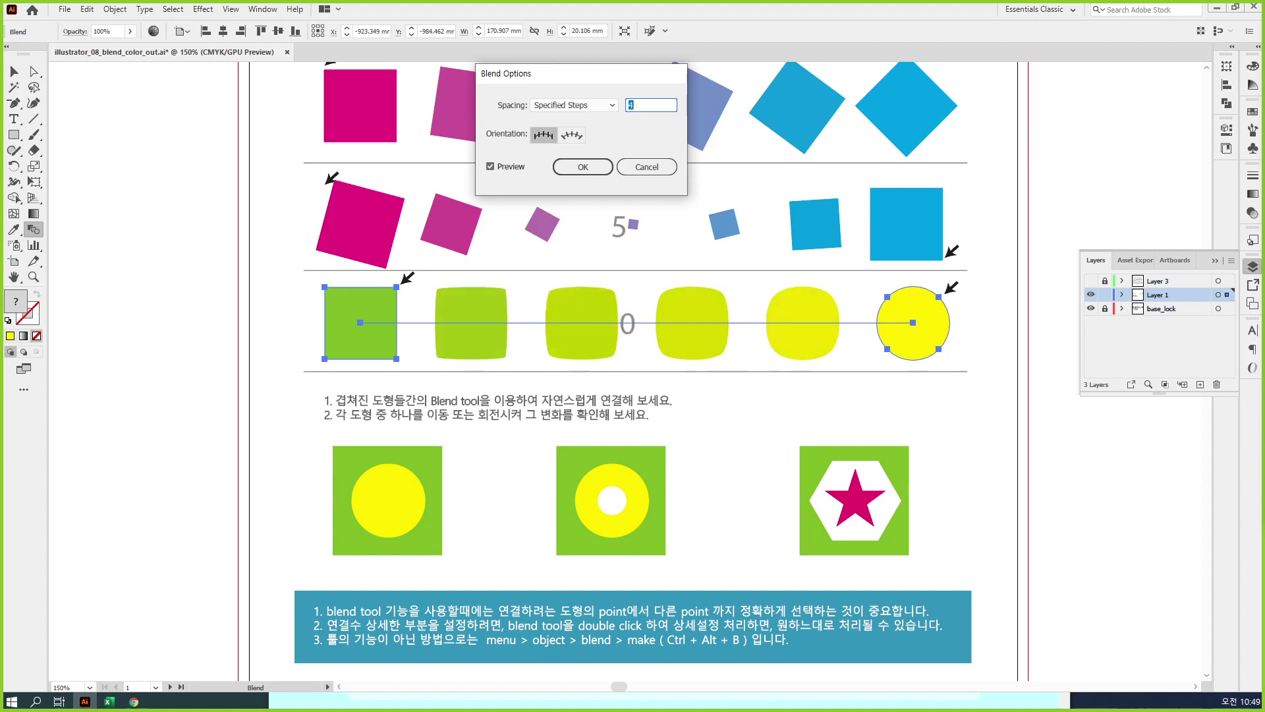
key("Up")
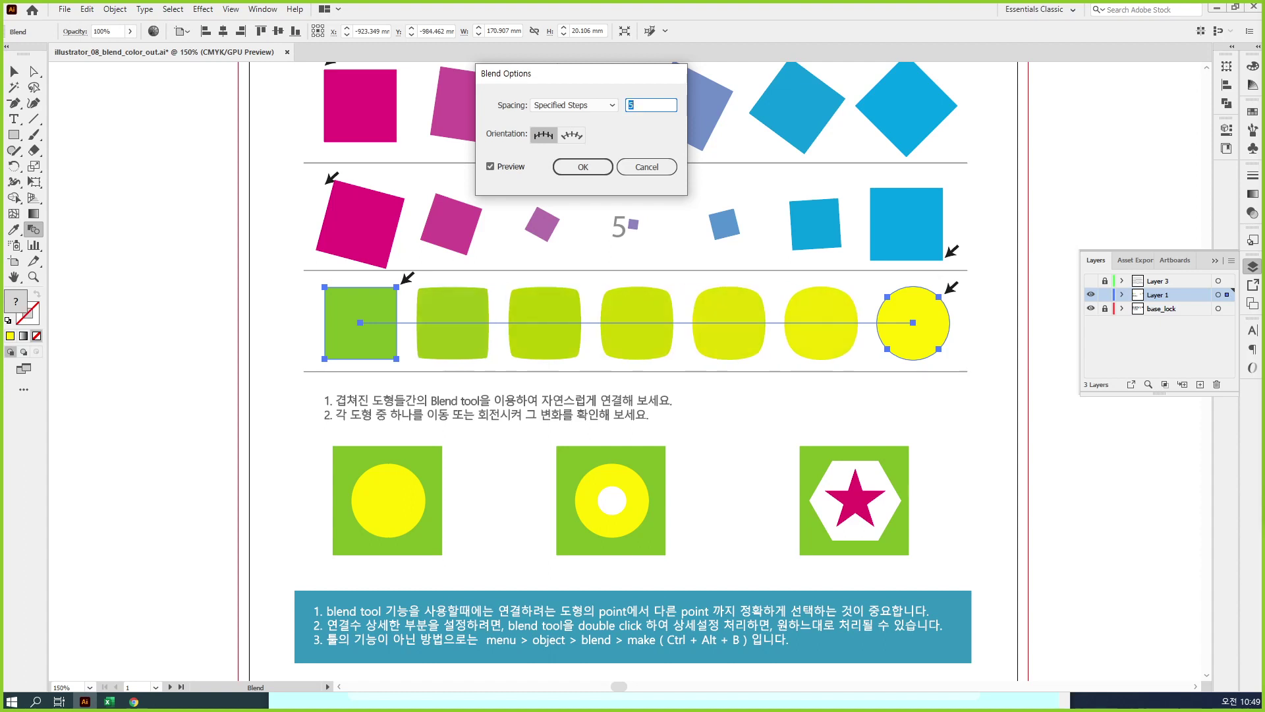
left_click(590, 168)
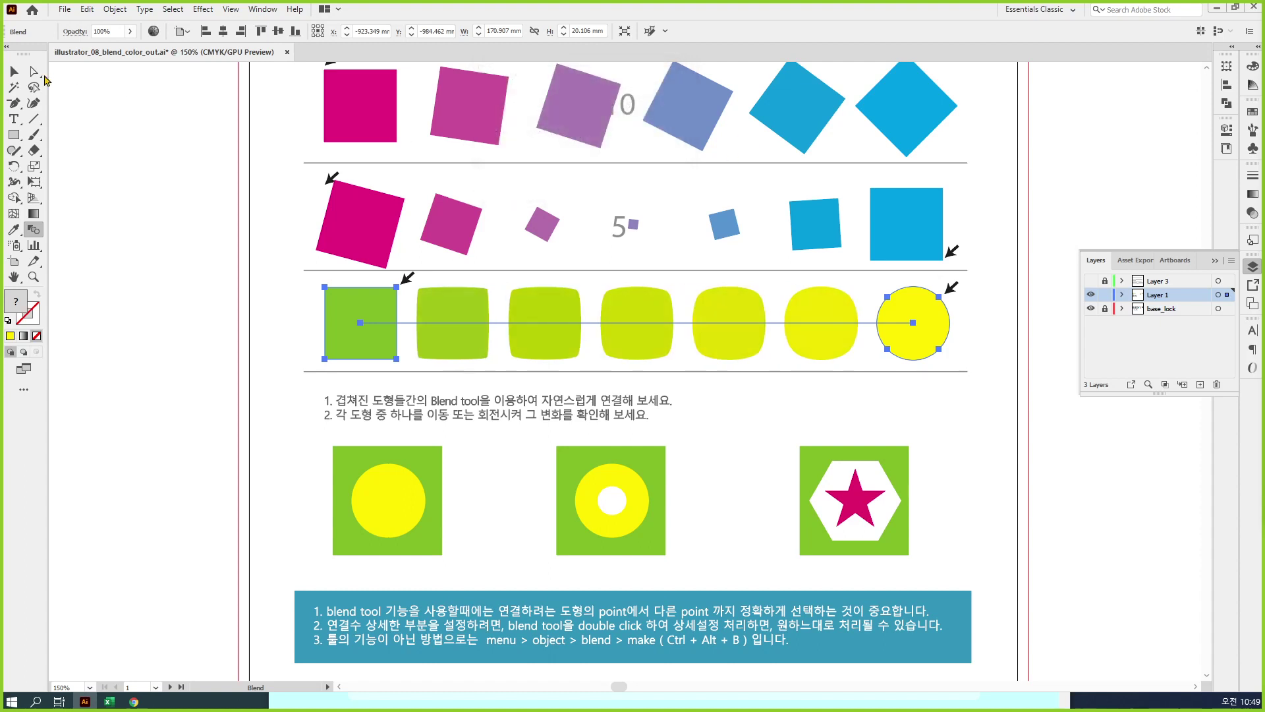
left_click(21, 75)
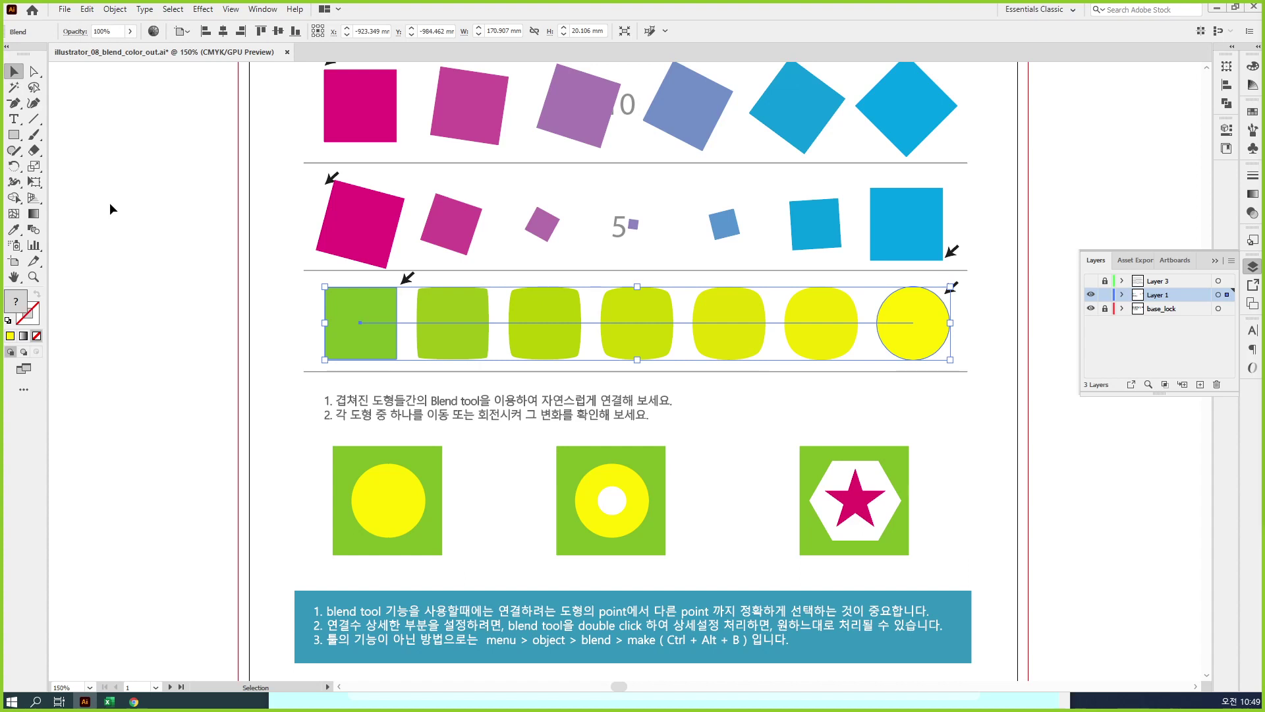
left_click(109, 203)
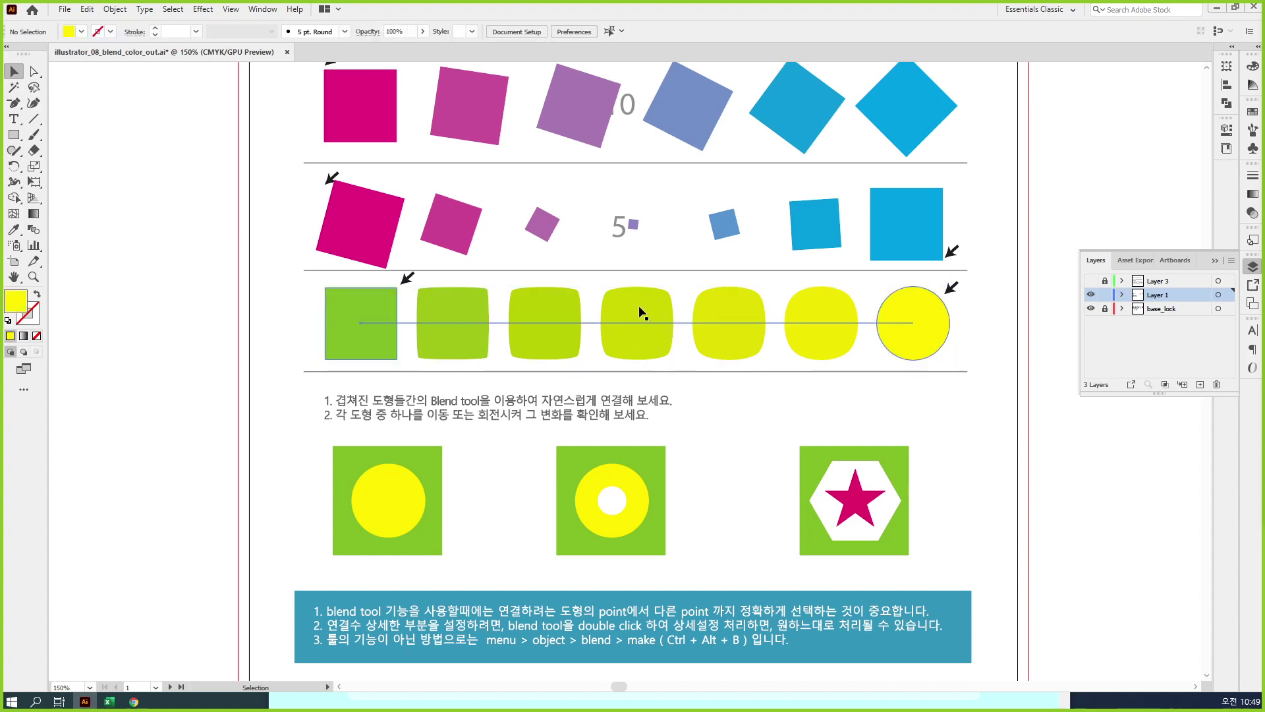
Step: Expand the fourth-row blend into separate shapes with Object and Fill included
left_click(646, 321)
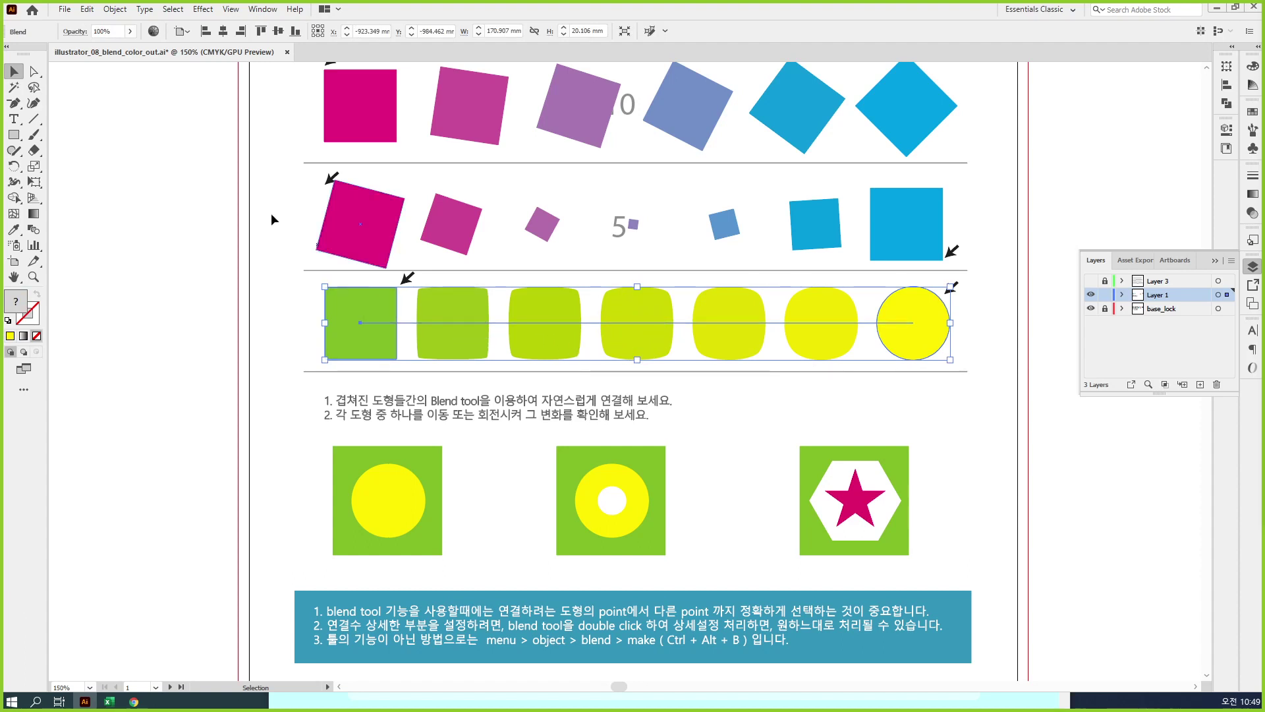
left_click(115, 9)
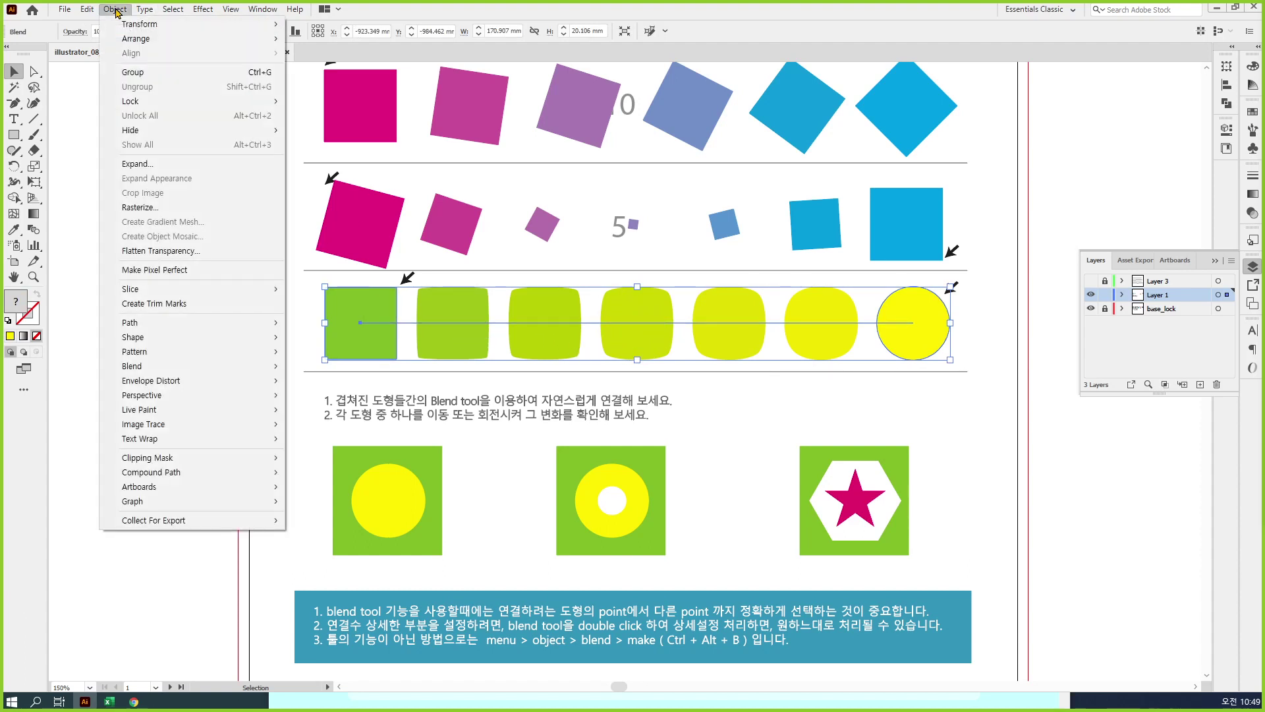
left_click(196, 164)
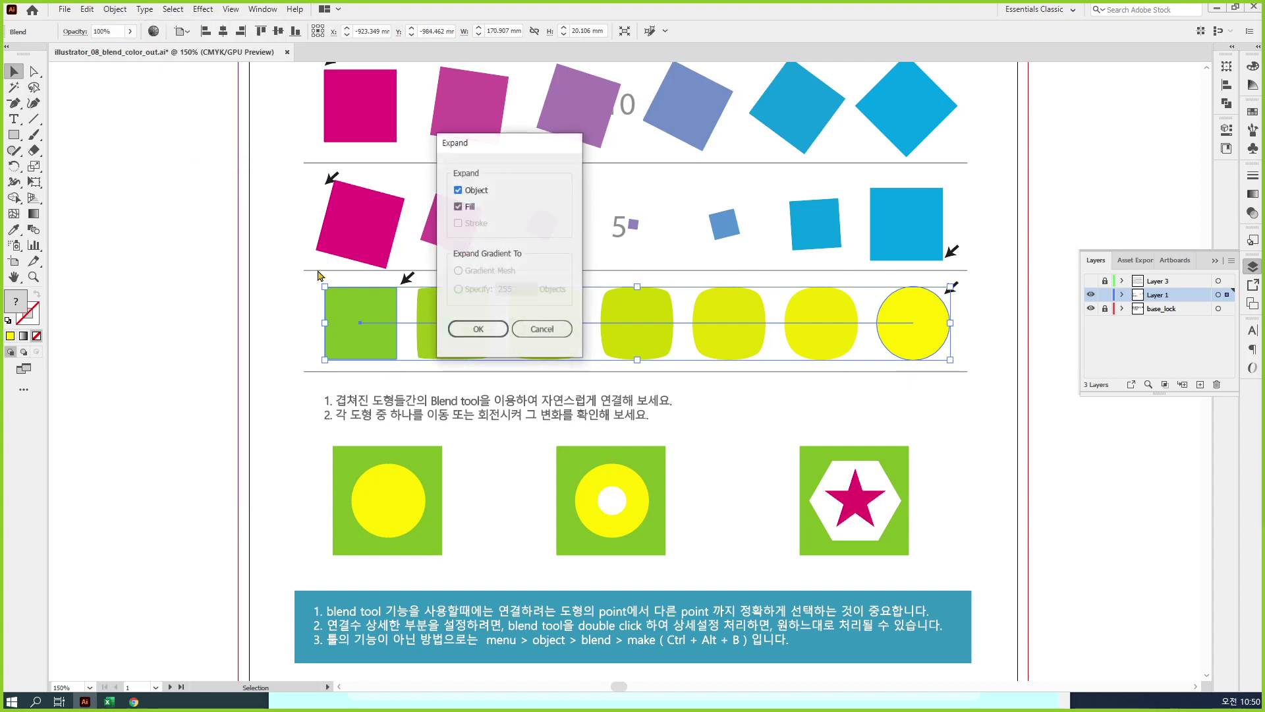
left_click(479, 329)
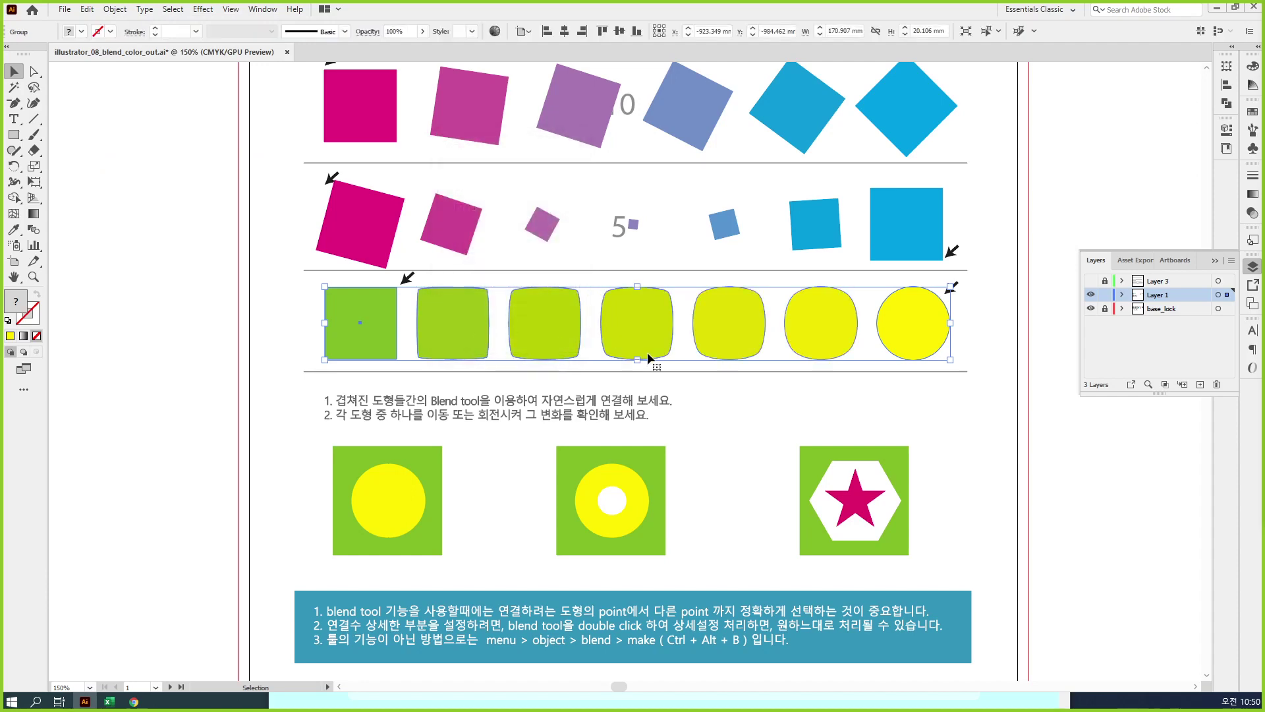
Step: Check the expanded fourth-row shapes in outline view, and undo the expansion
key("ctrl+y")
left_click(720, 417)
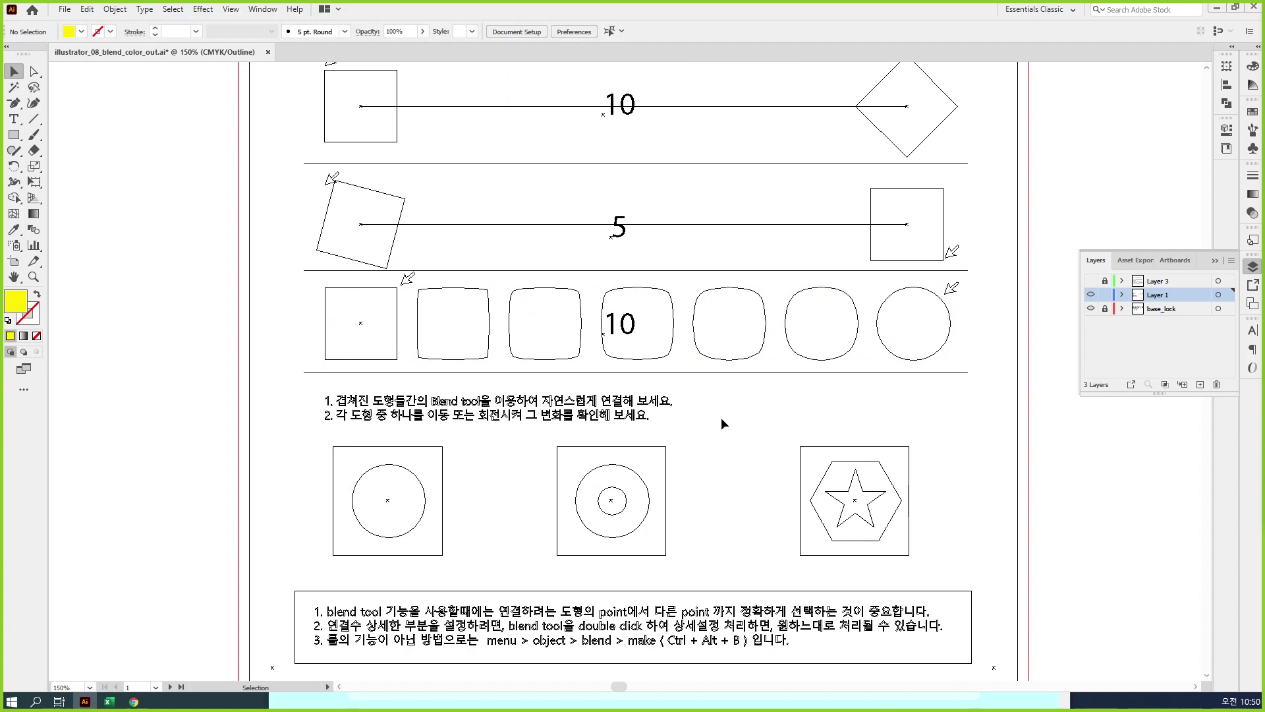
key("ctrl+z")
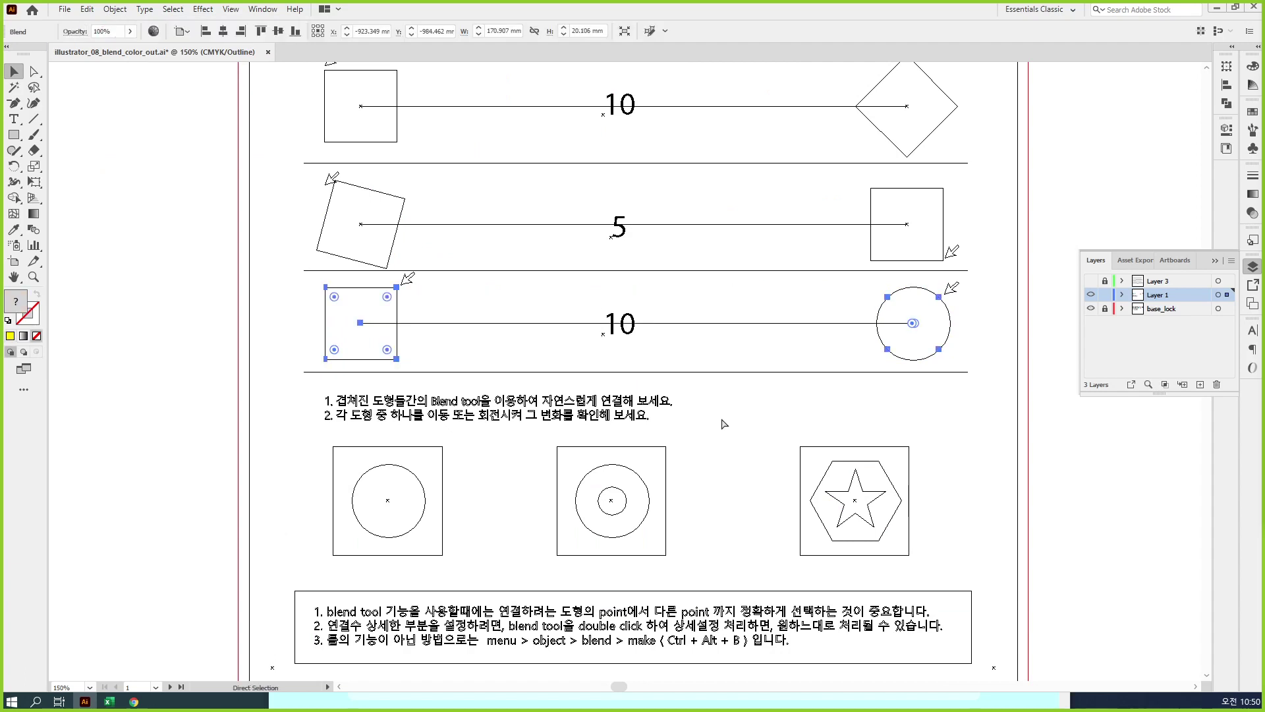
key("ctrl+y")
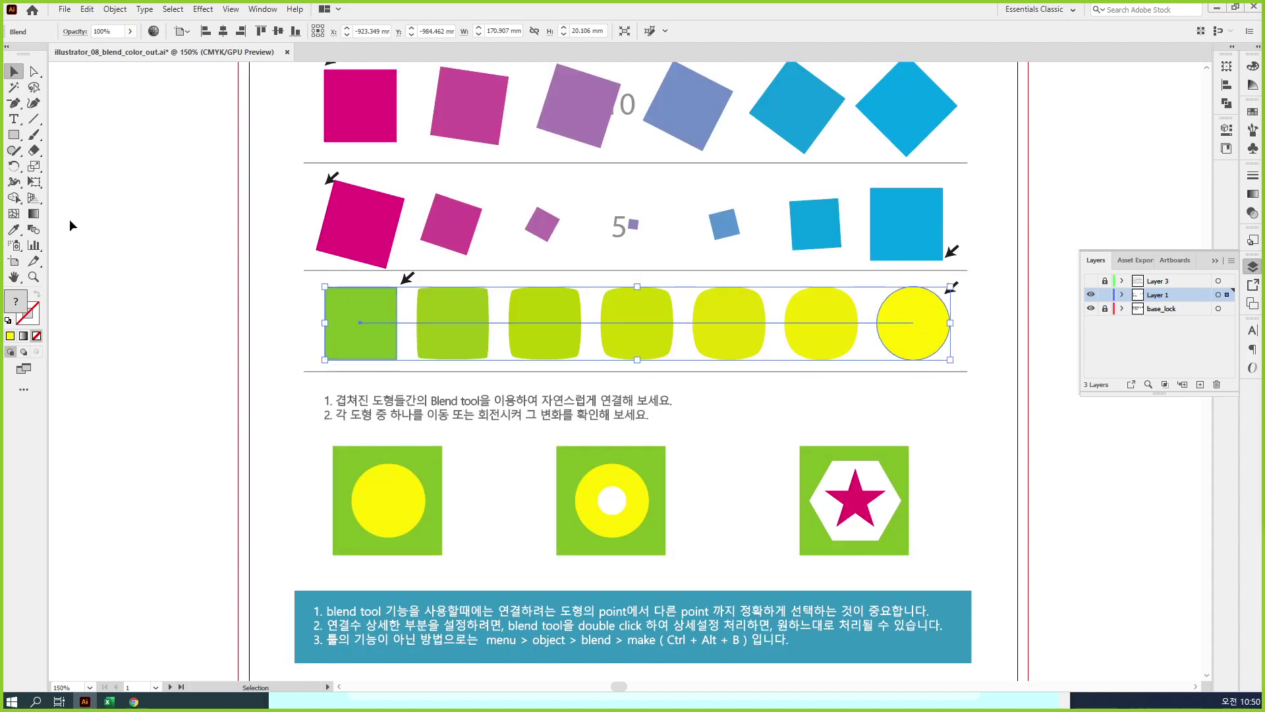
Step: In outline view, add an anchor point just right of the middle of the fourth-row blend's spine and move it down below the row
key("plus")
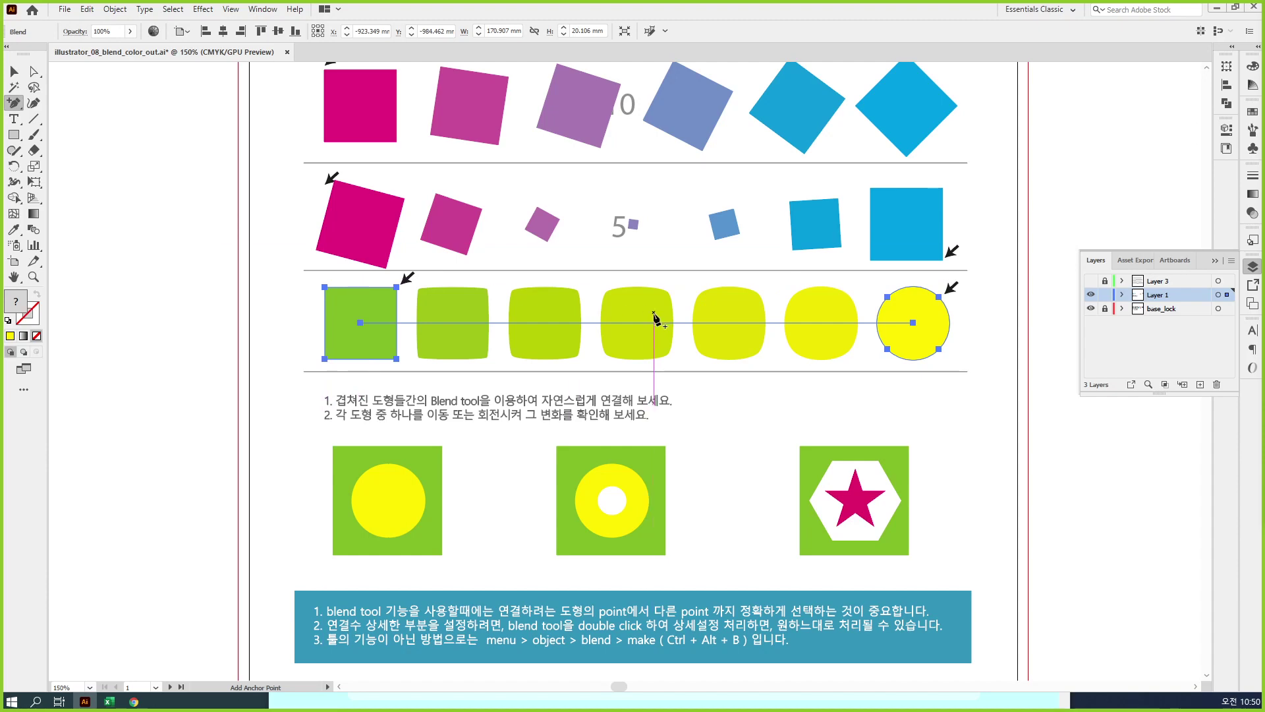
key("ctrl+y")
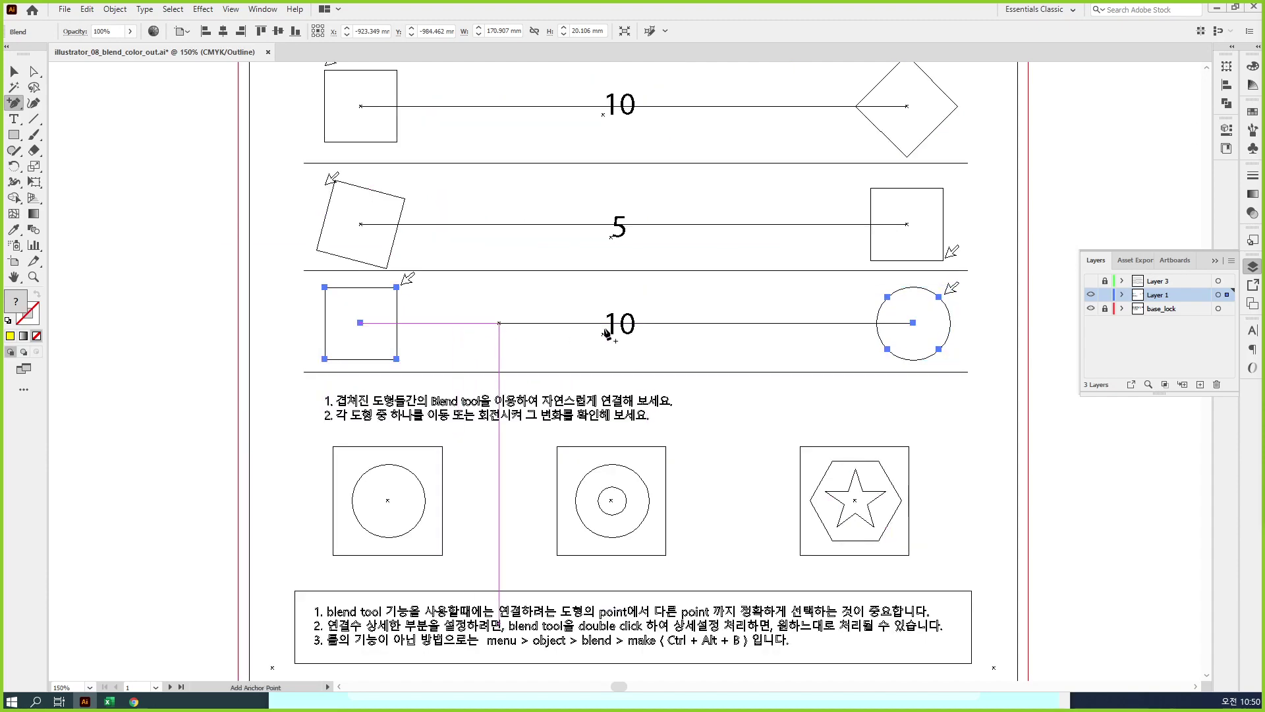
left_click(679, 322)
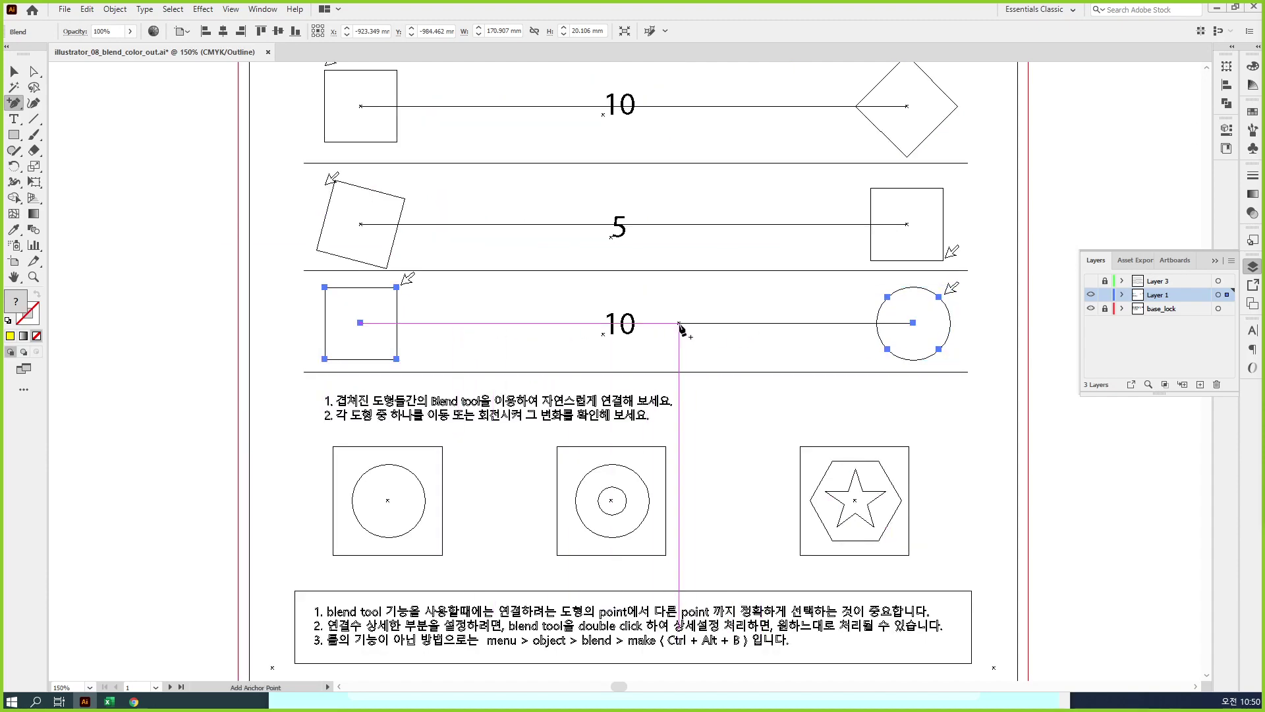
key("a")
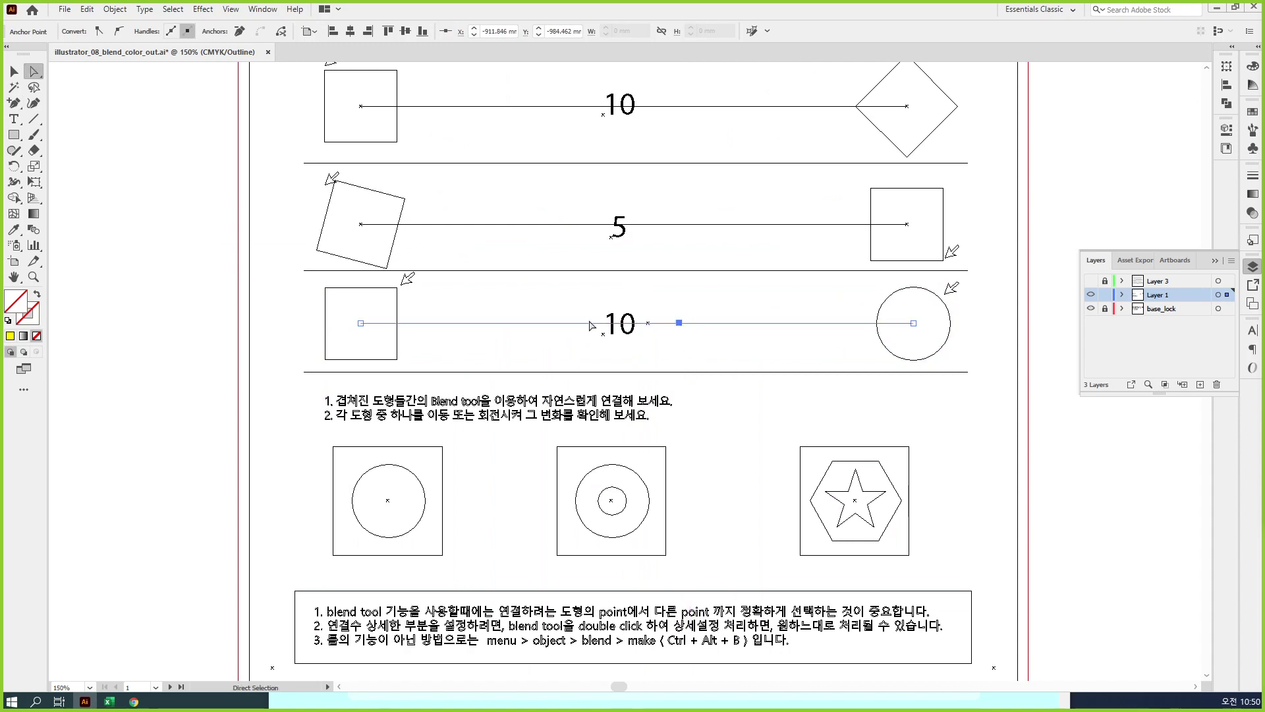
left_click_drag(679, 322, 733, 433)
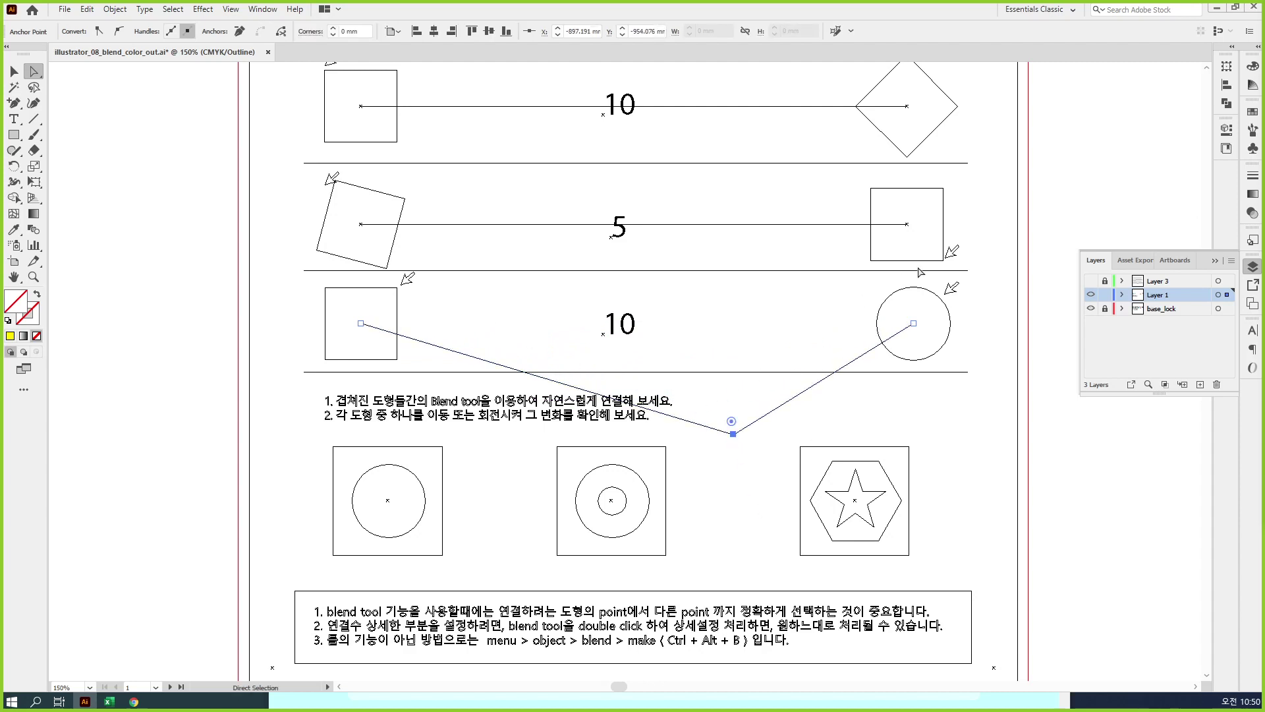
Step: Add a second spine anchor near the circle, raise it up and to the left, and move the first anchor just below it
key("plus")
left_click(857, 357)
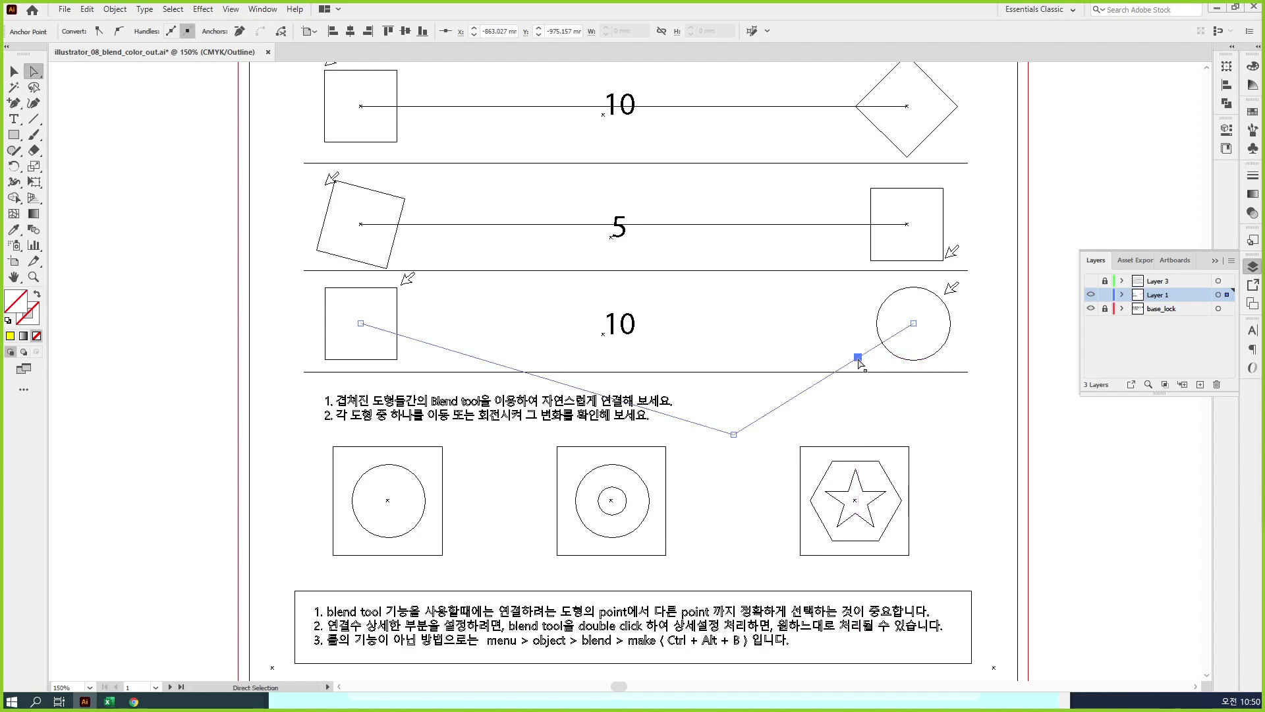
key("a")
left_click_drag(858, 356, 808, 293)
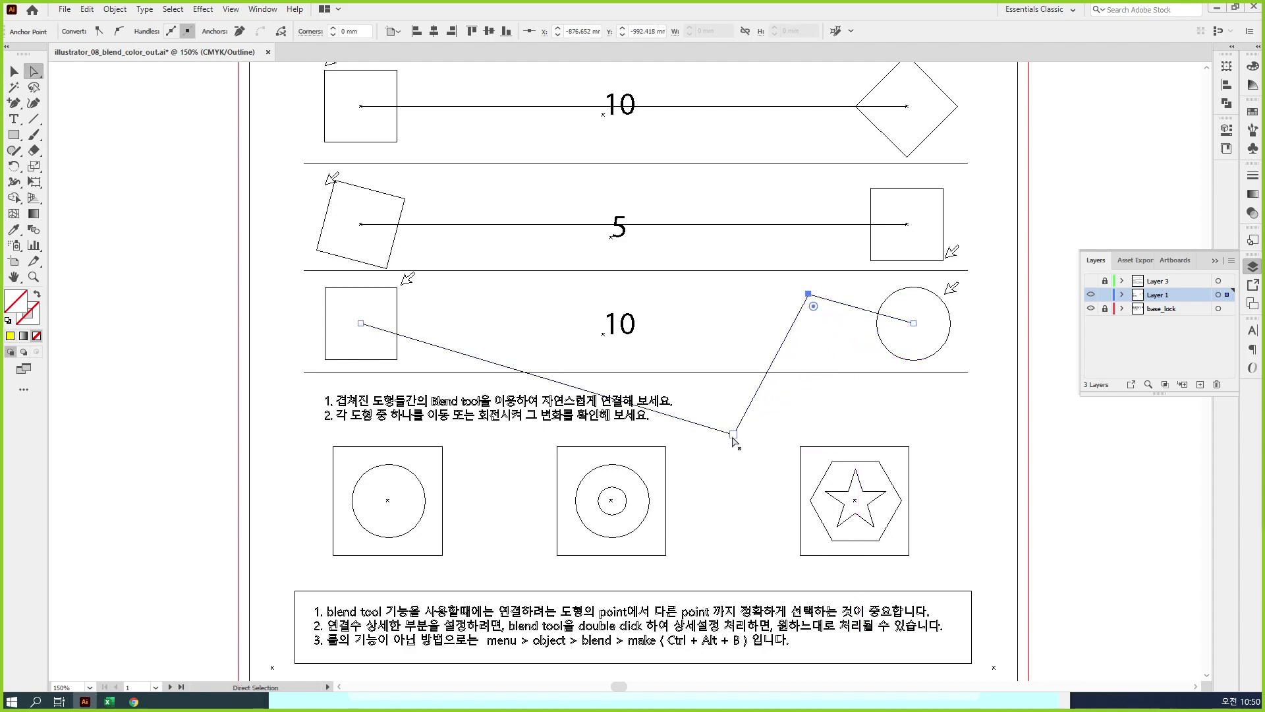
left_click_drag(733, 435, 794, 362)
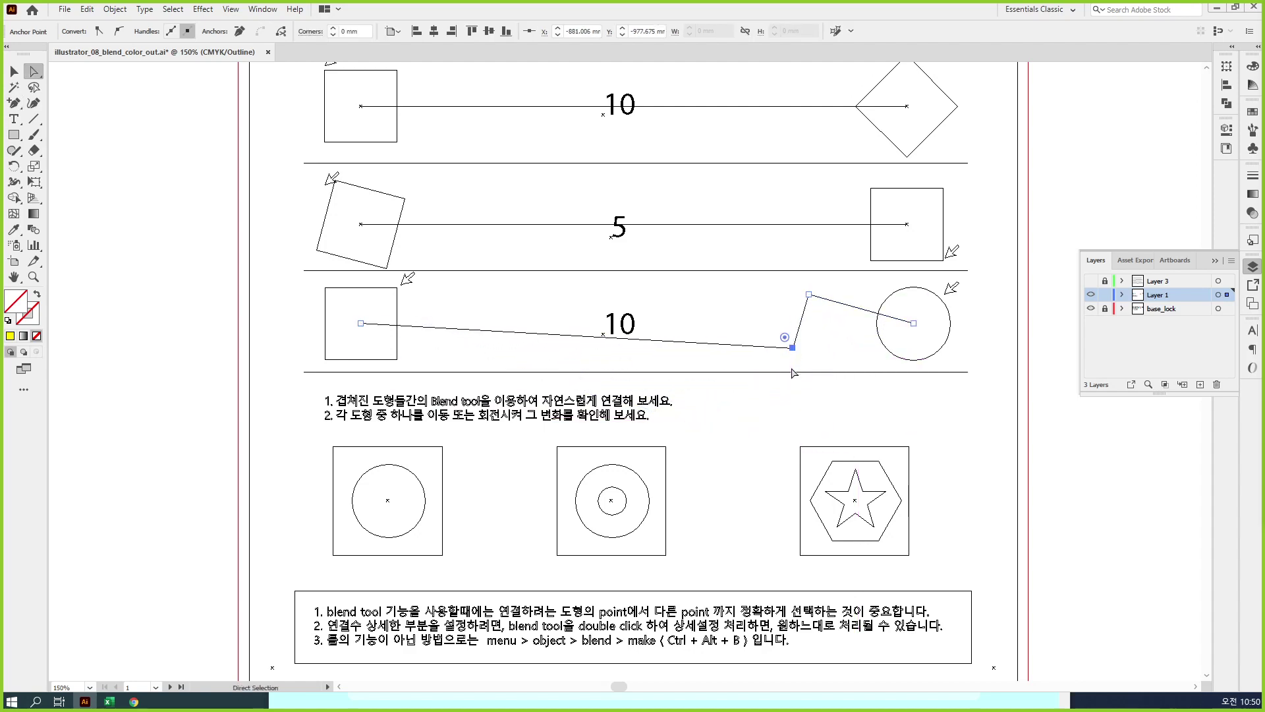
Step: Add an anchor point on the spine's left stretch, raise it above the line, and convert it to a smooth curve
key("plus")
left_click(527, 332)
key("a")
left_click_drag(527, 332, 450, 307)
key("shift+c")
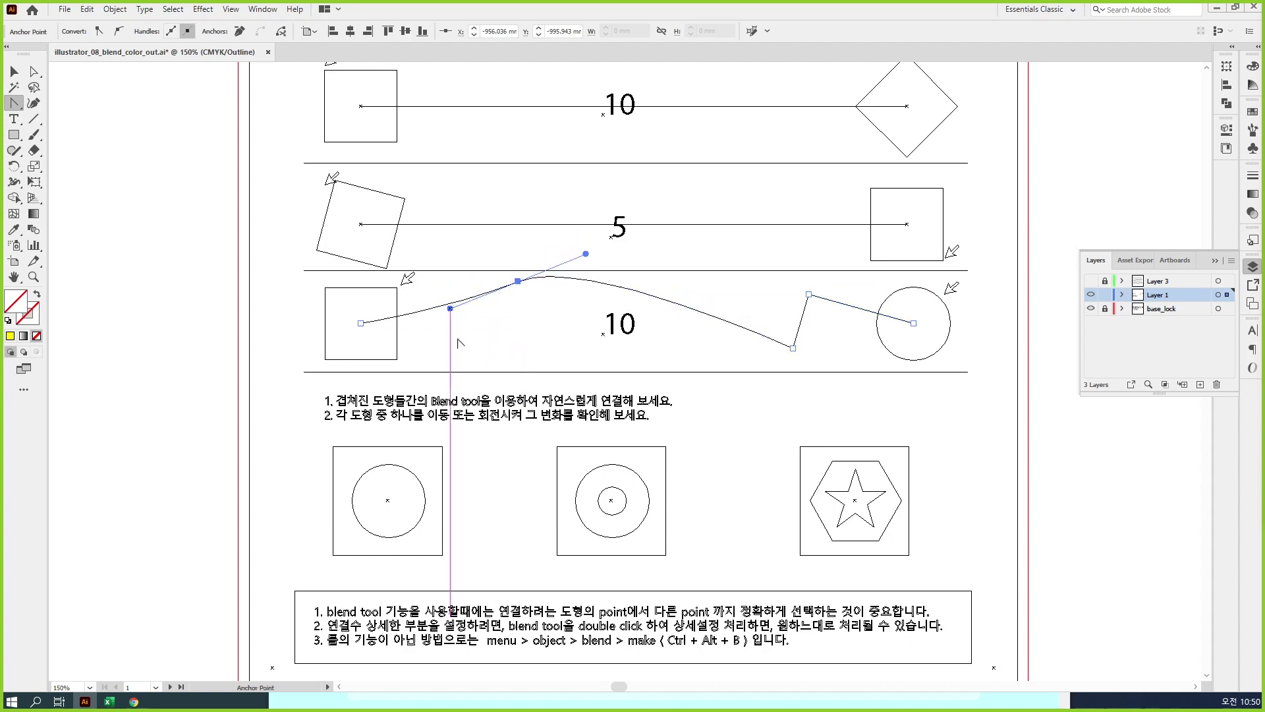
Step: Return to preview mode and select the reshaped fourth-row blend
key("v")
left_click(764, 356)
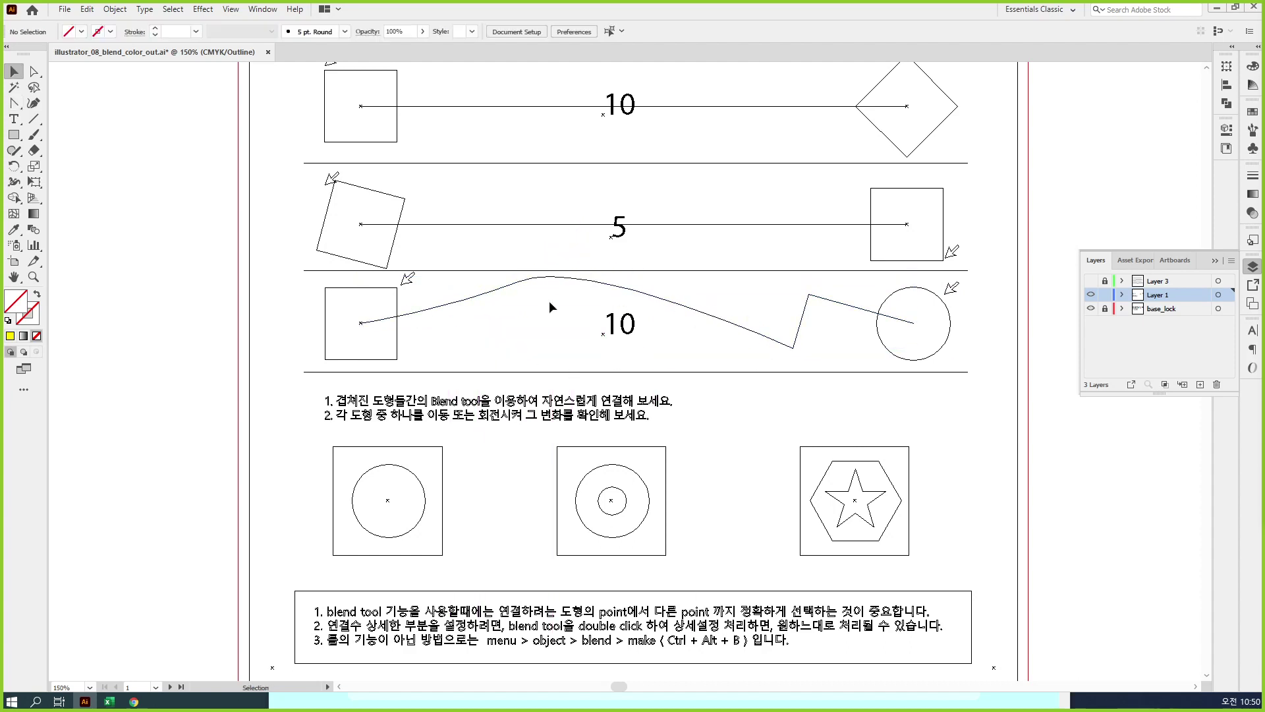
key("ctrl+y")
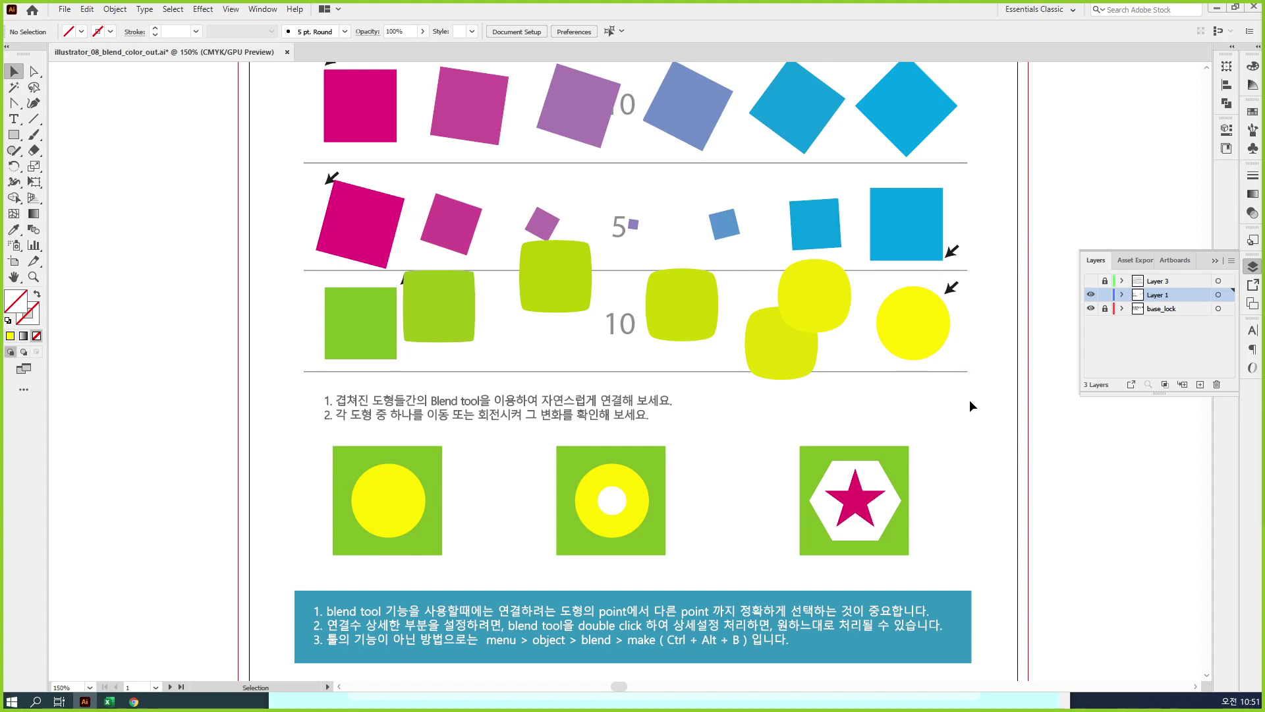
scroll(970, 405, "down", 3)
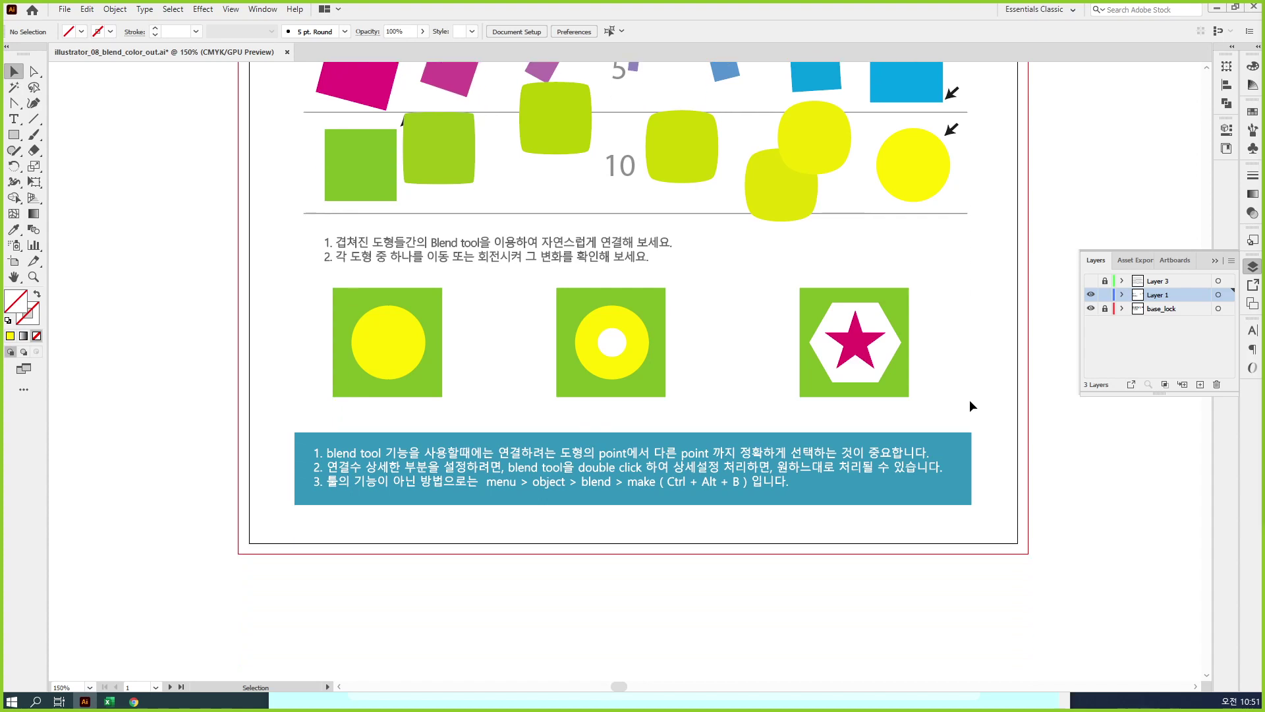
left_click(808, 167)
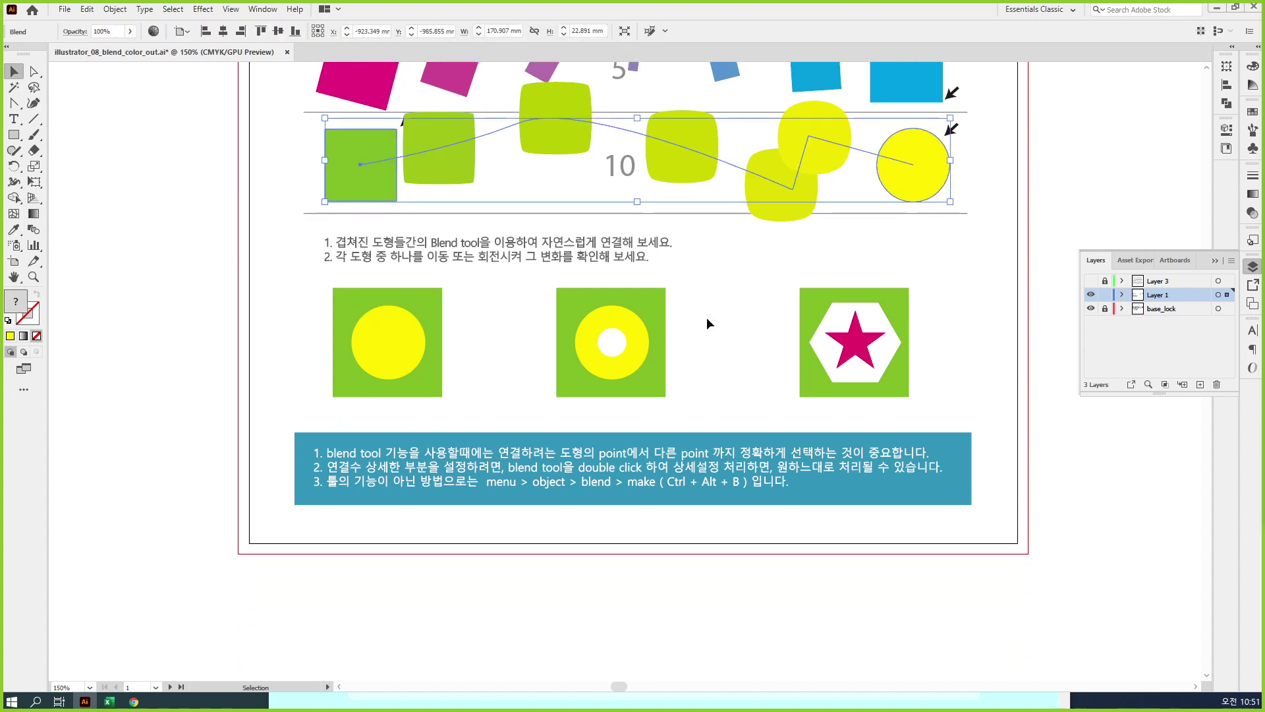
Step: Blend the yellow circle and green square of the first overlapping example, linking their matching upper-right anchor points with the Blend tool
scroll(707, 318, "down", 1)
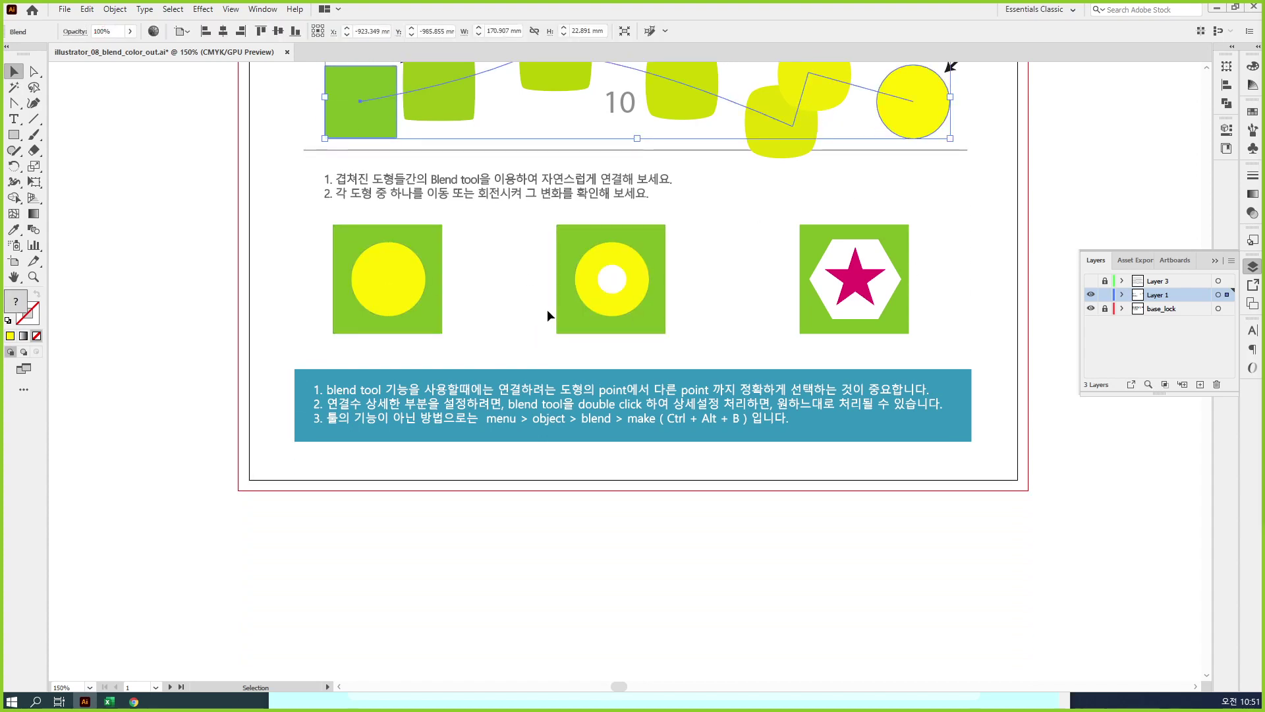
scroll(649, 325, "up", 1)
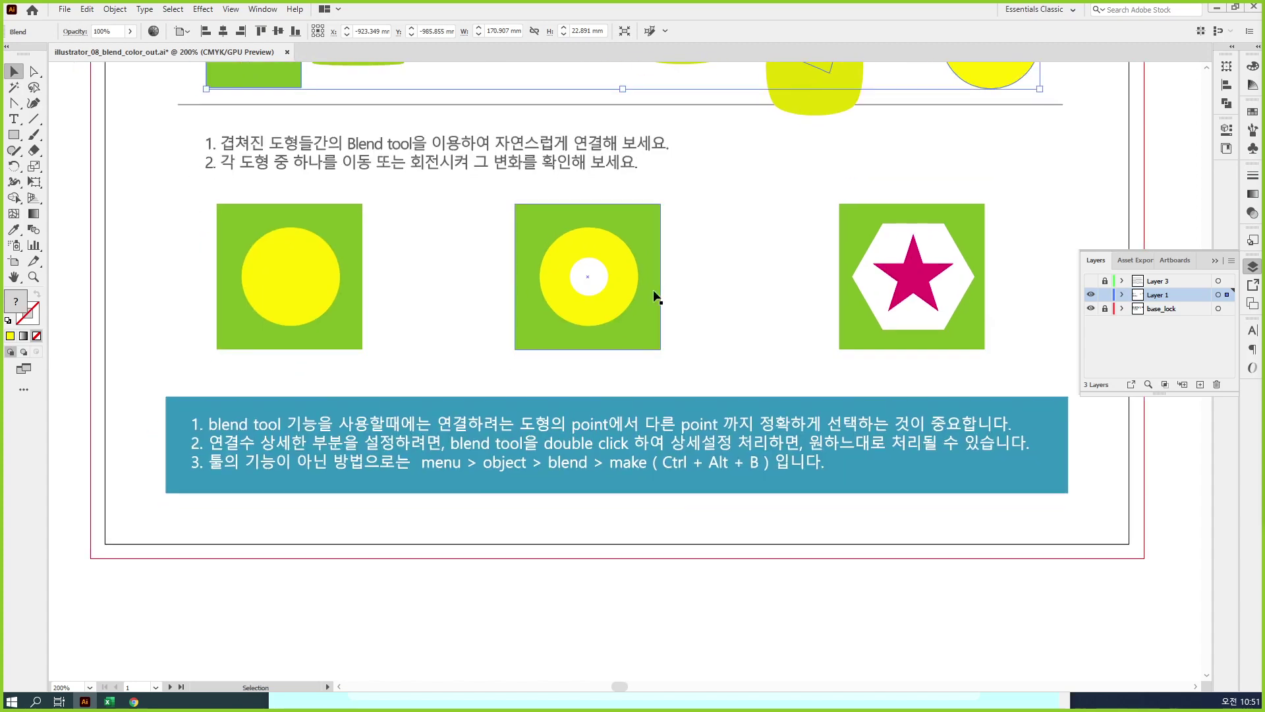
left_click(1245, 268)
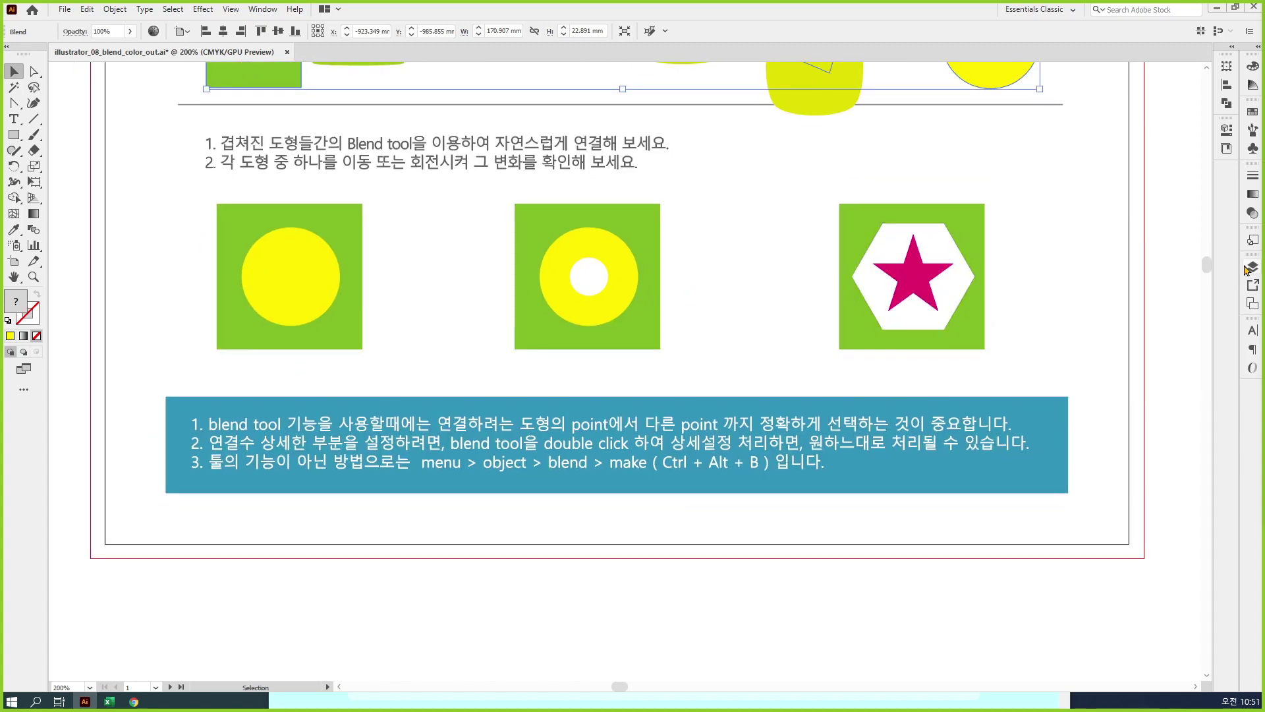
left_click(753, 167)
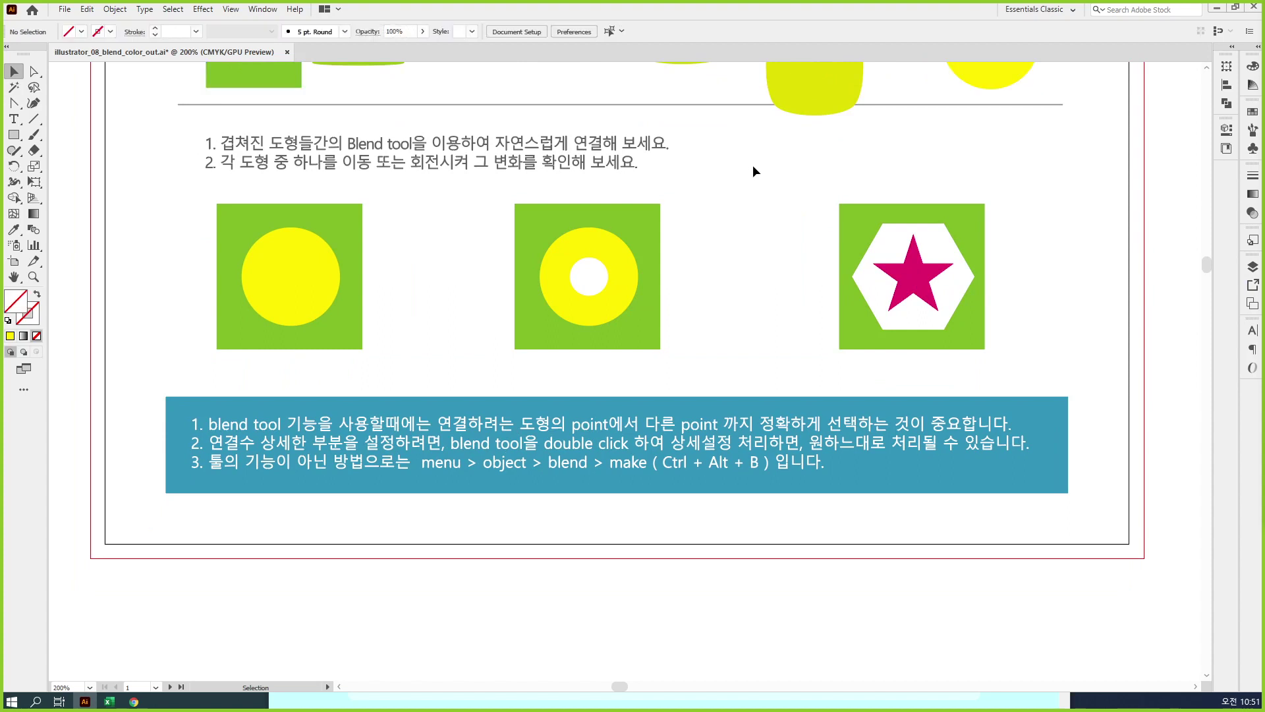
left_click(313, 267)
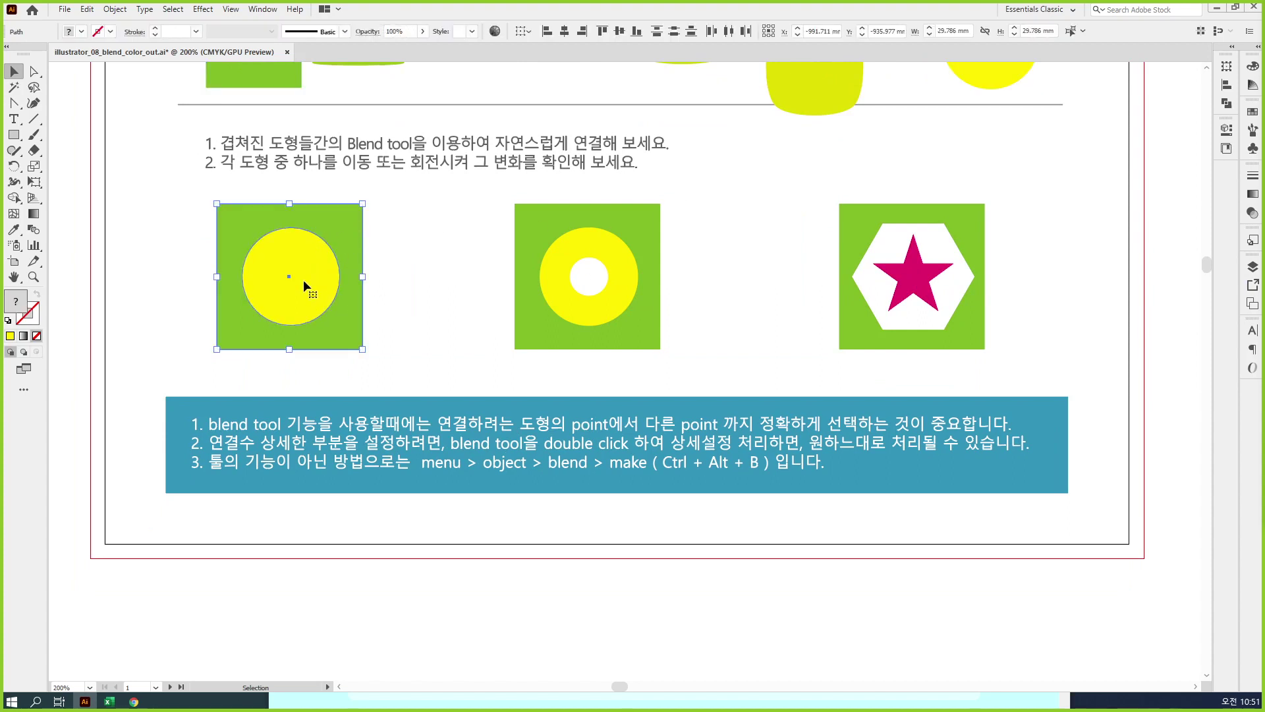
left_click(33, 229)
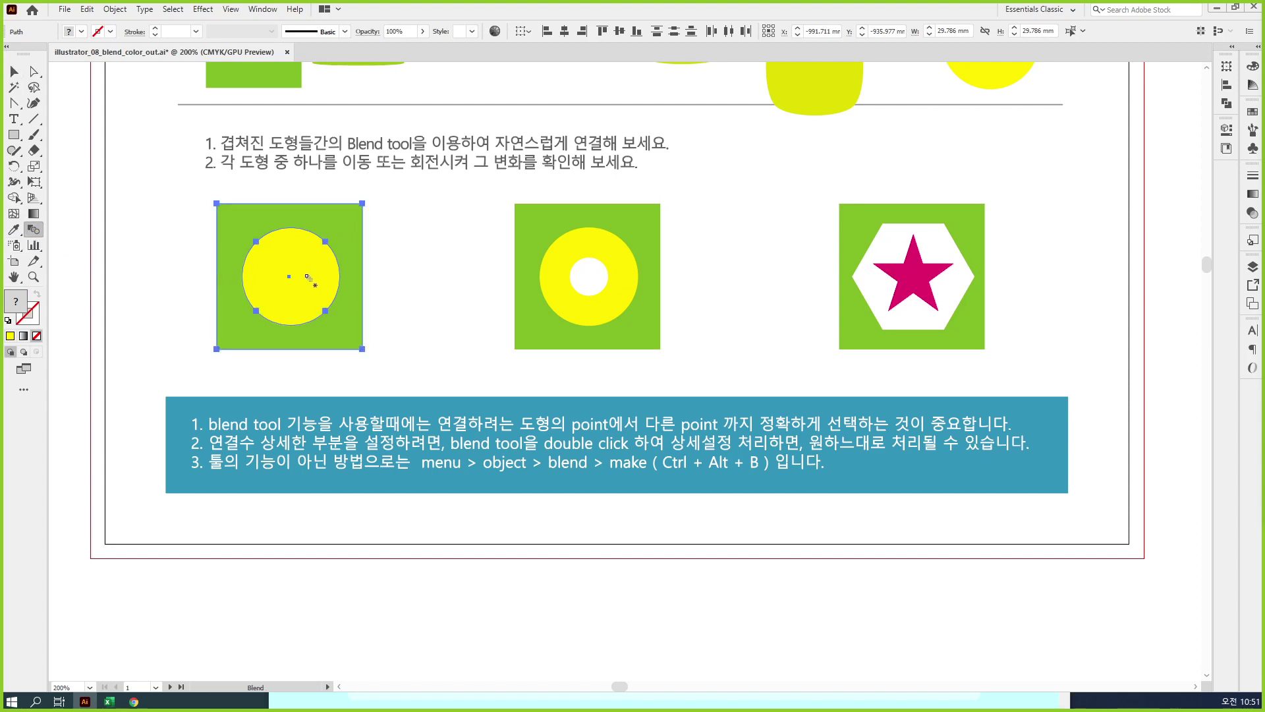
left_click(325, 242)
left_click(362, 203)
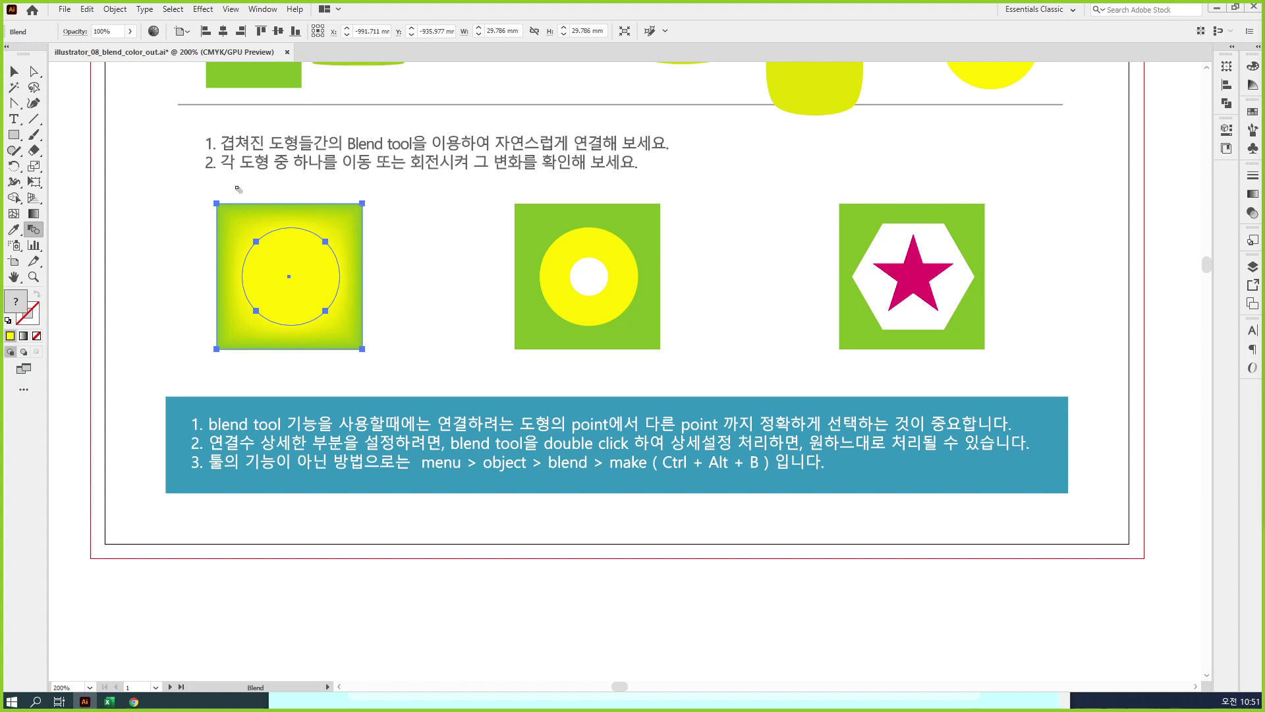
Step: Select only the circle inside the first blend, move it around the square, and leave it slightly left of the centre
left_click(33, 71)
left_click(309, 274)
left_click(310, 274)
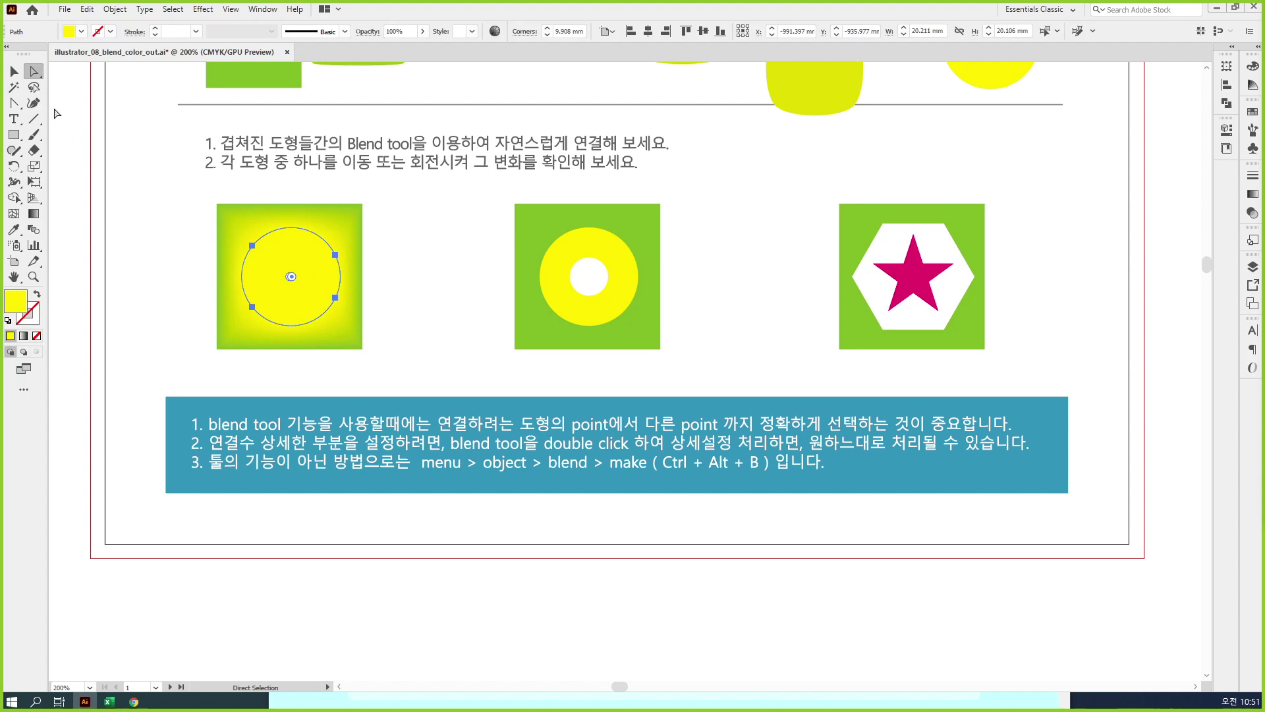
left_click(14, 71)
left_click_drag(272, 285, 295, 262)
Step: Set the first square-and-circle blend's spacing to Specified Steps with 3 steps
double_click(34, 228)
left_click(611, 105)
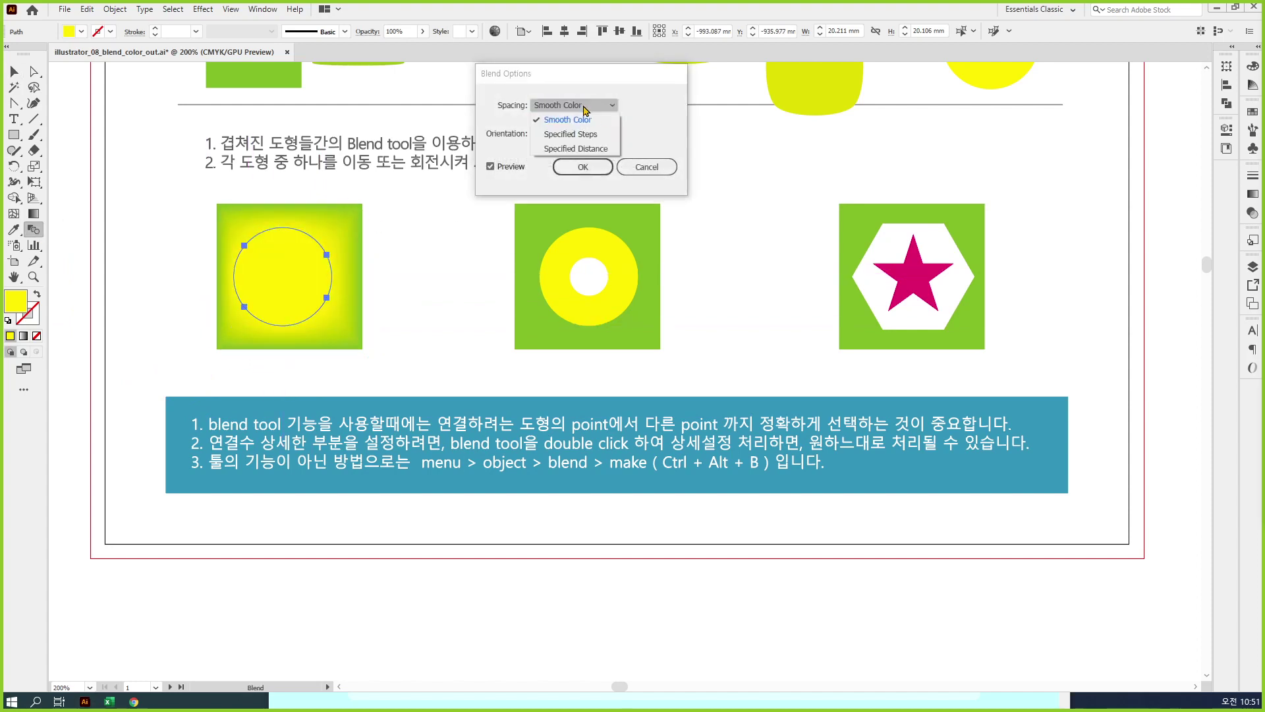
left_click(565, 130)
type("3")
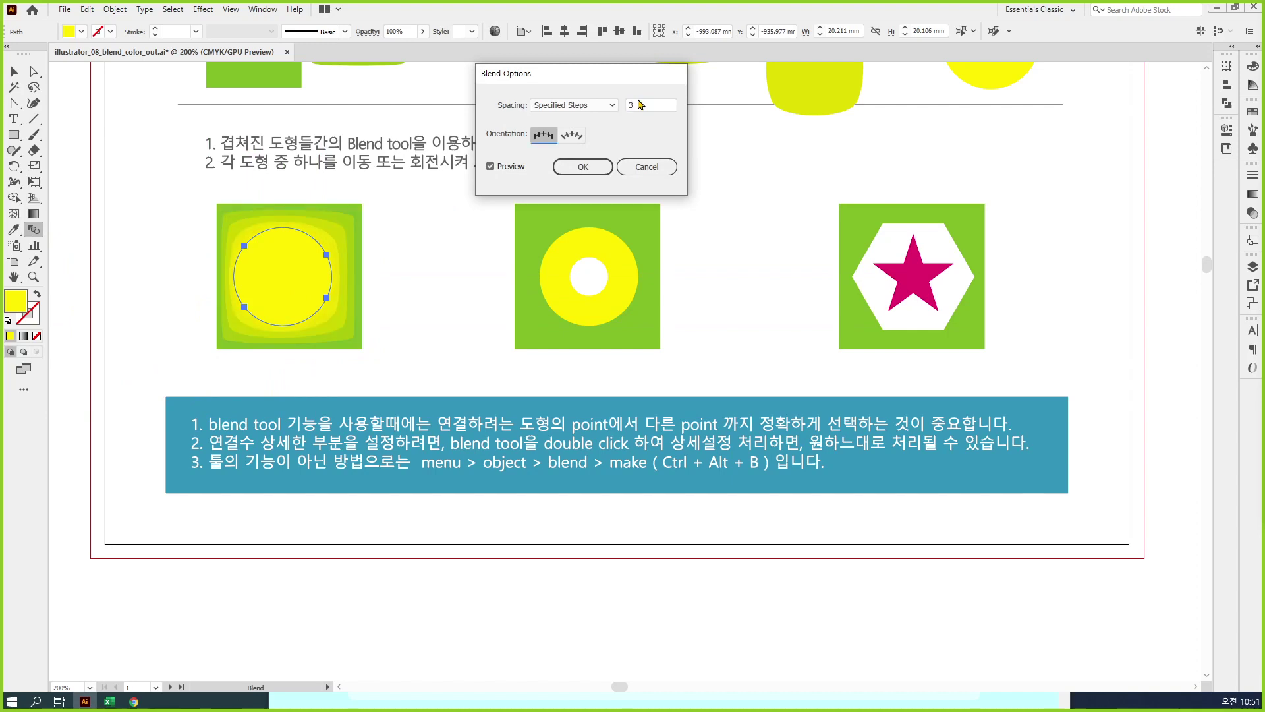
left_click(586, 169)
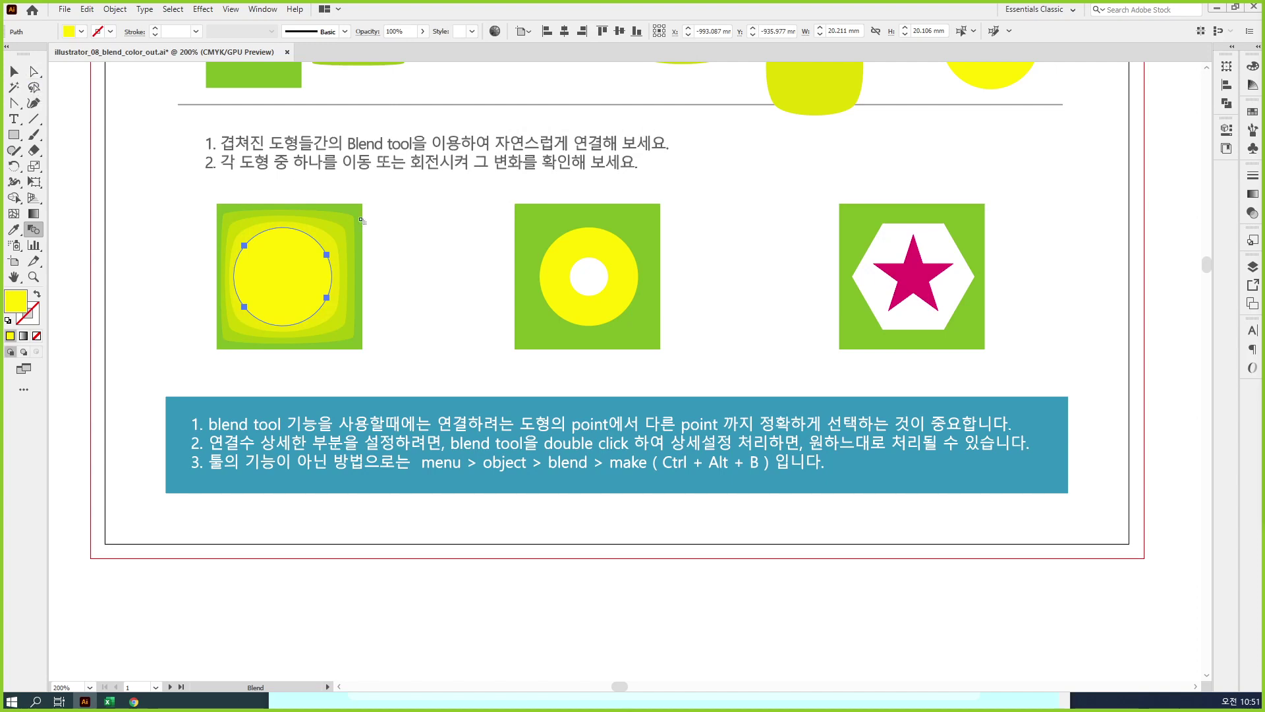
Step: Undo the step-count change on the first blend, keeping smooth colour spacing and the circle's moved position
key("ctrl+z")
key("ctrl+z")
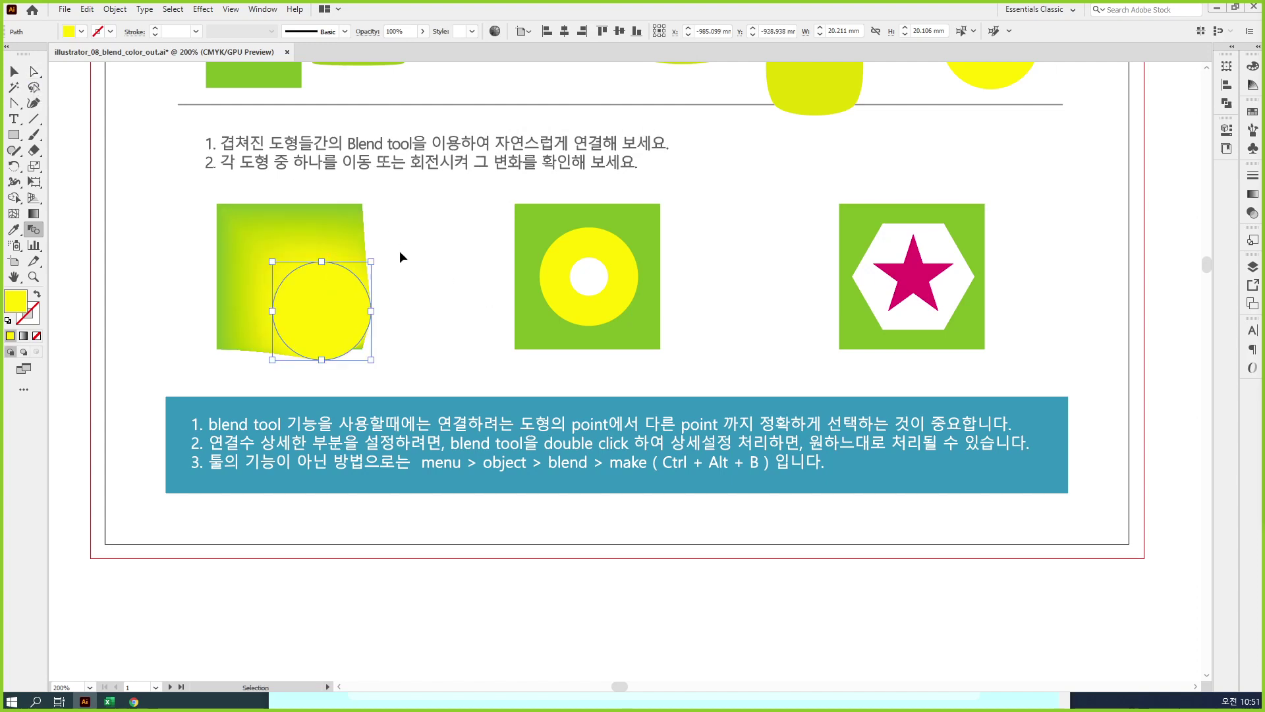
key("ctrl+shift+z")
key("ctrl+shift+z")
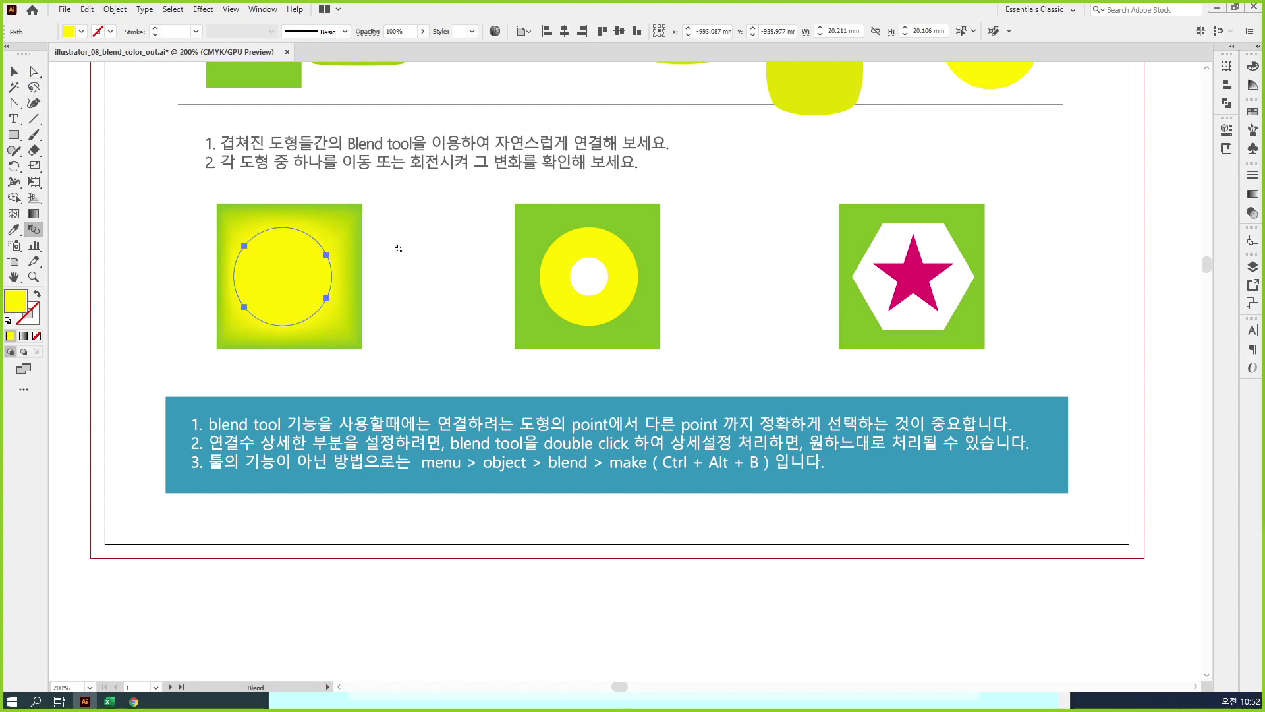
key("ctrl+z")
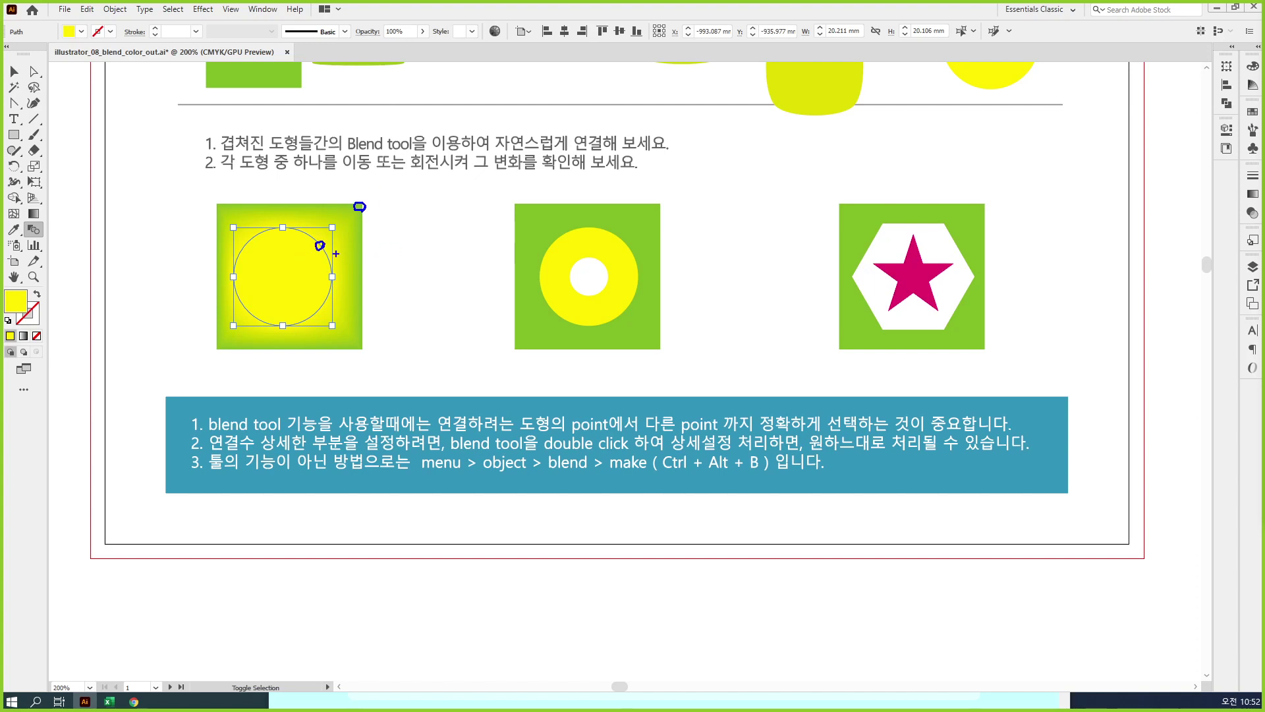
left_click_drag(320, 245, 360, 206)
Step: Select the green square, yellow circle and white circle of the second example and make a blend from them
key("v")
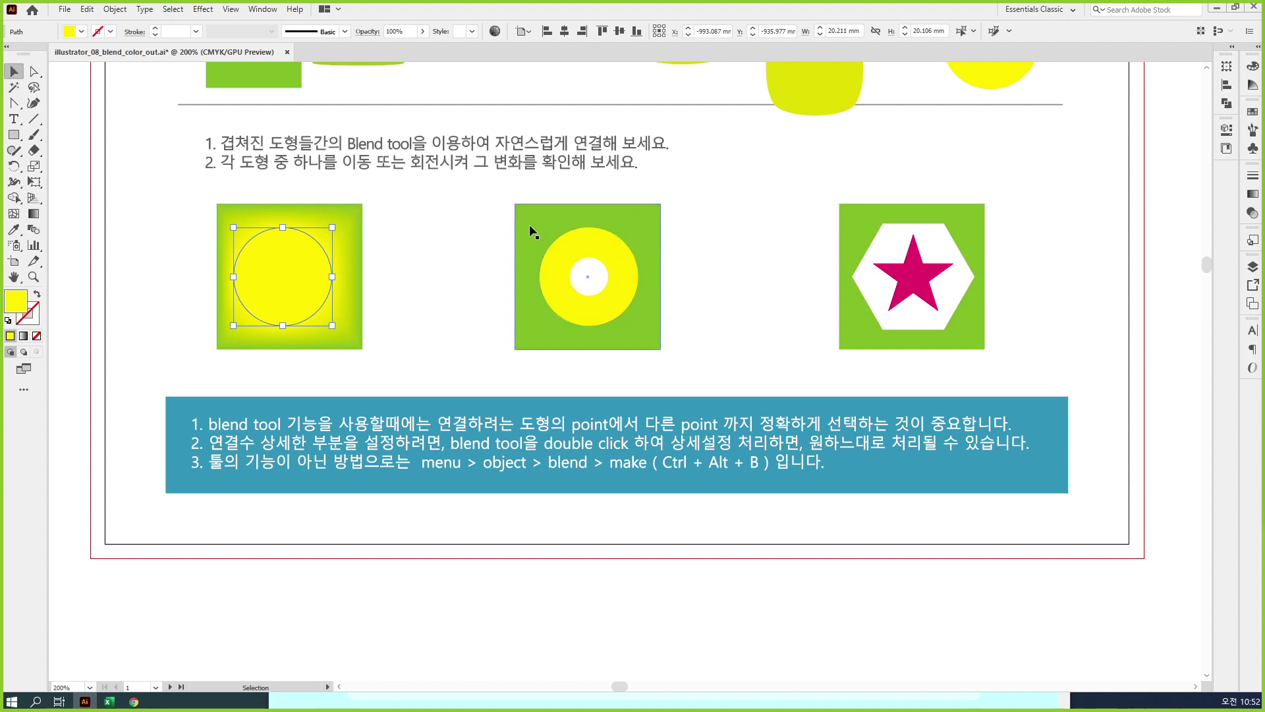
left_click(644, 318)
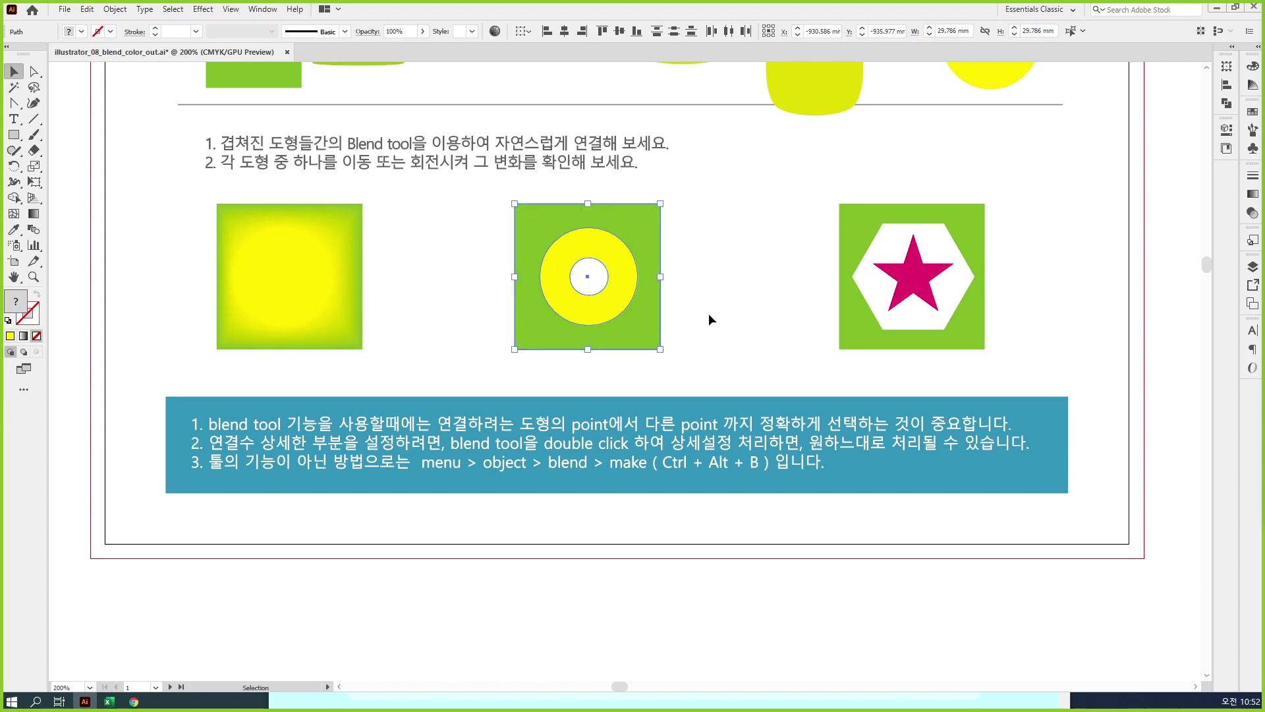
key("ctrl+alt+b")
left_click_drag(705, 314, 689, 330)
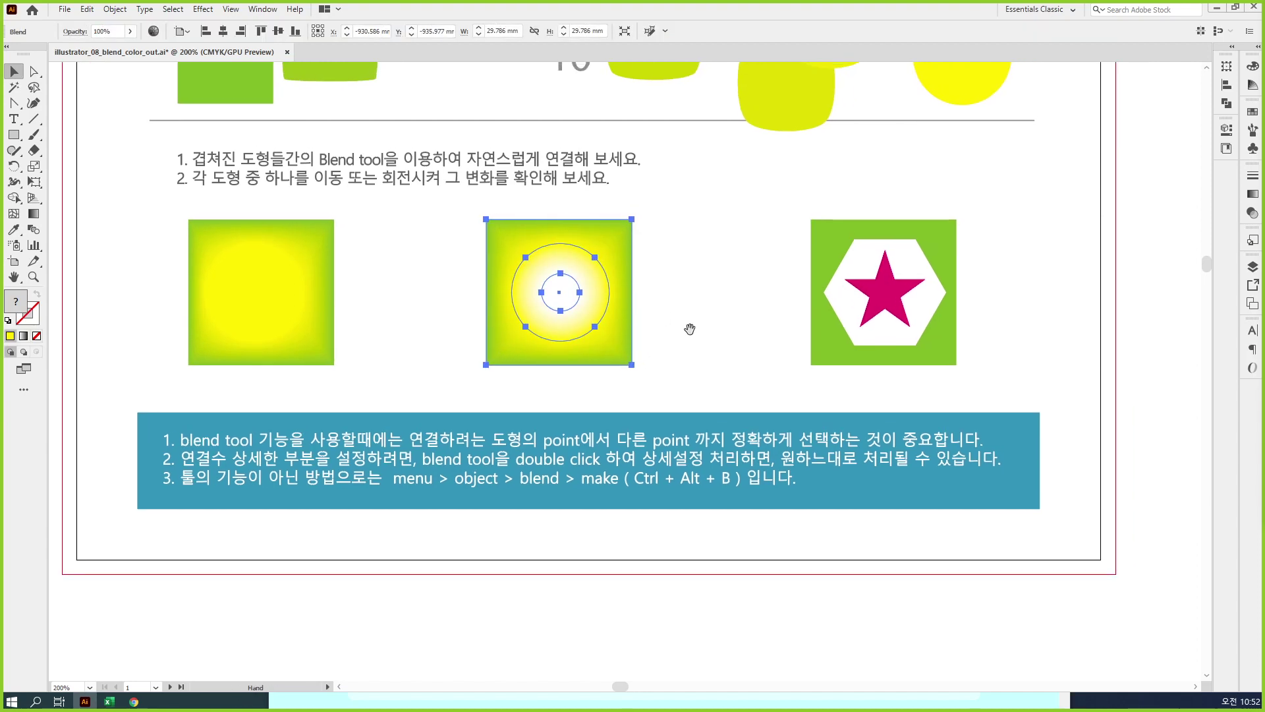
Step: Select the green square, white hexagon and magenta star of the third example together and make a blend from them
key("a")
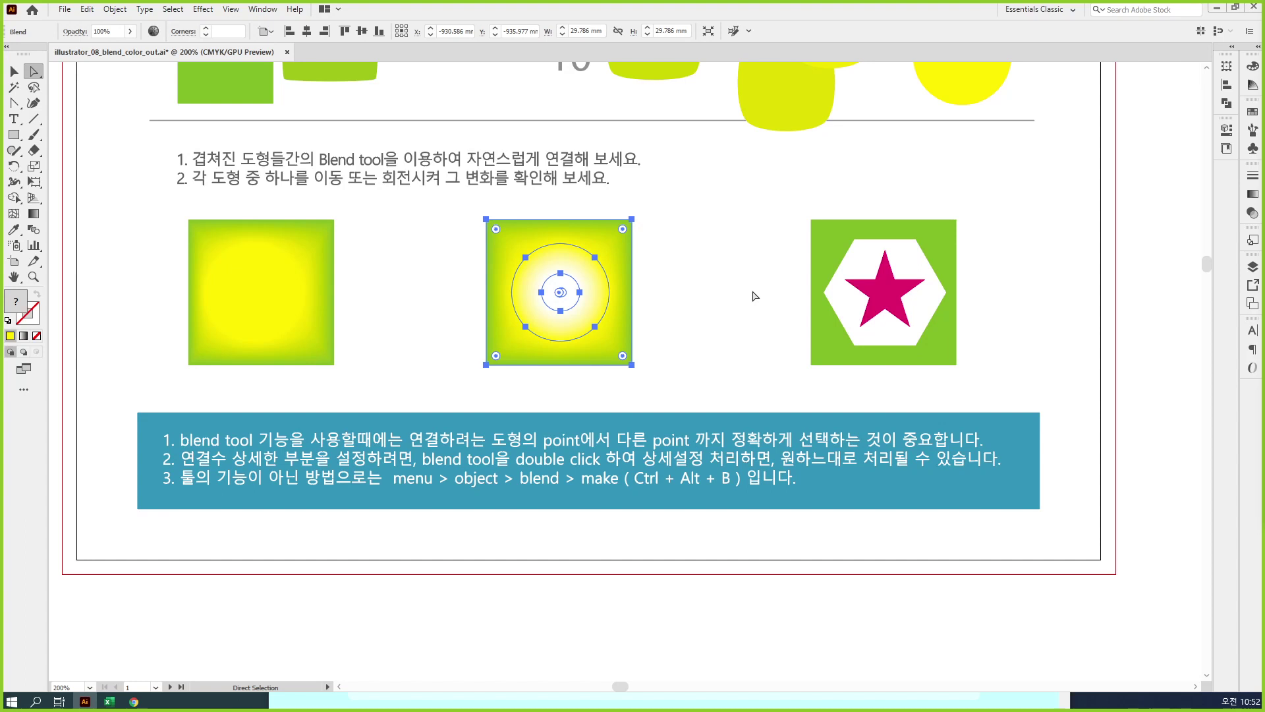
left_click(883, 284)
left_click(915, 249)
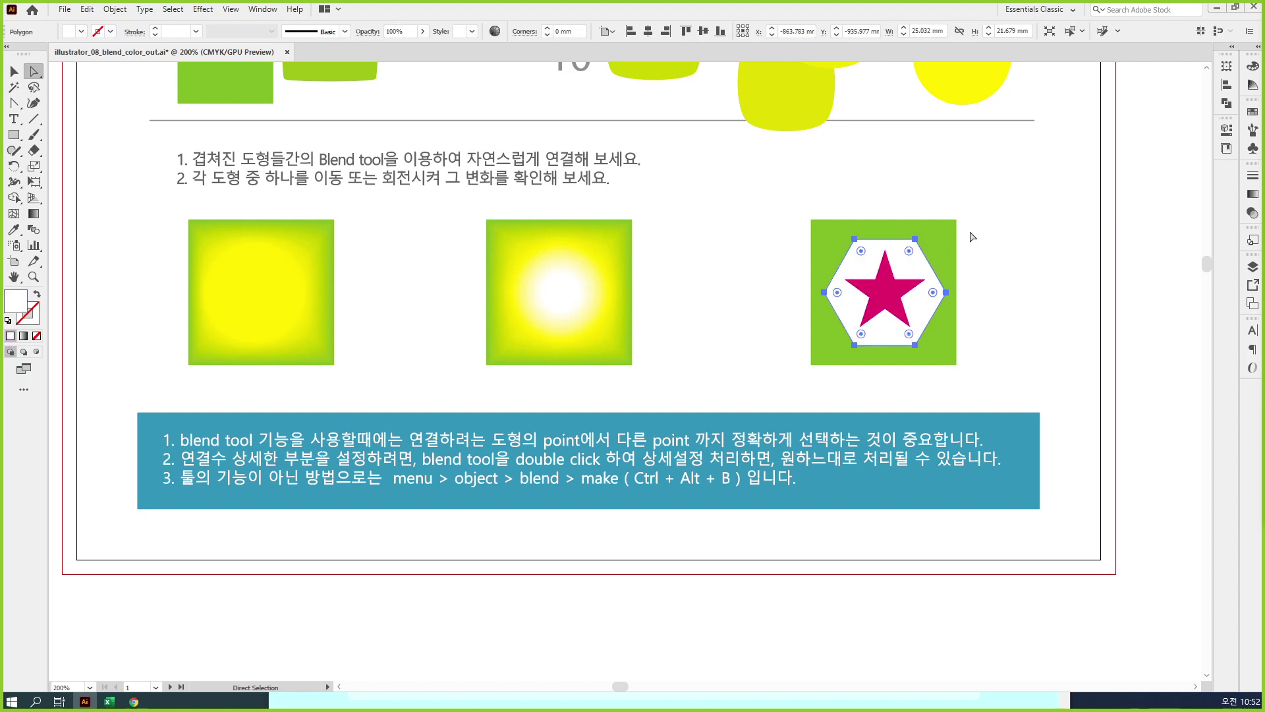
left_click(953, 235)
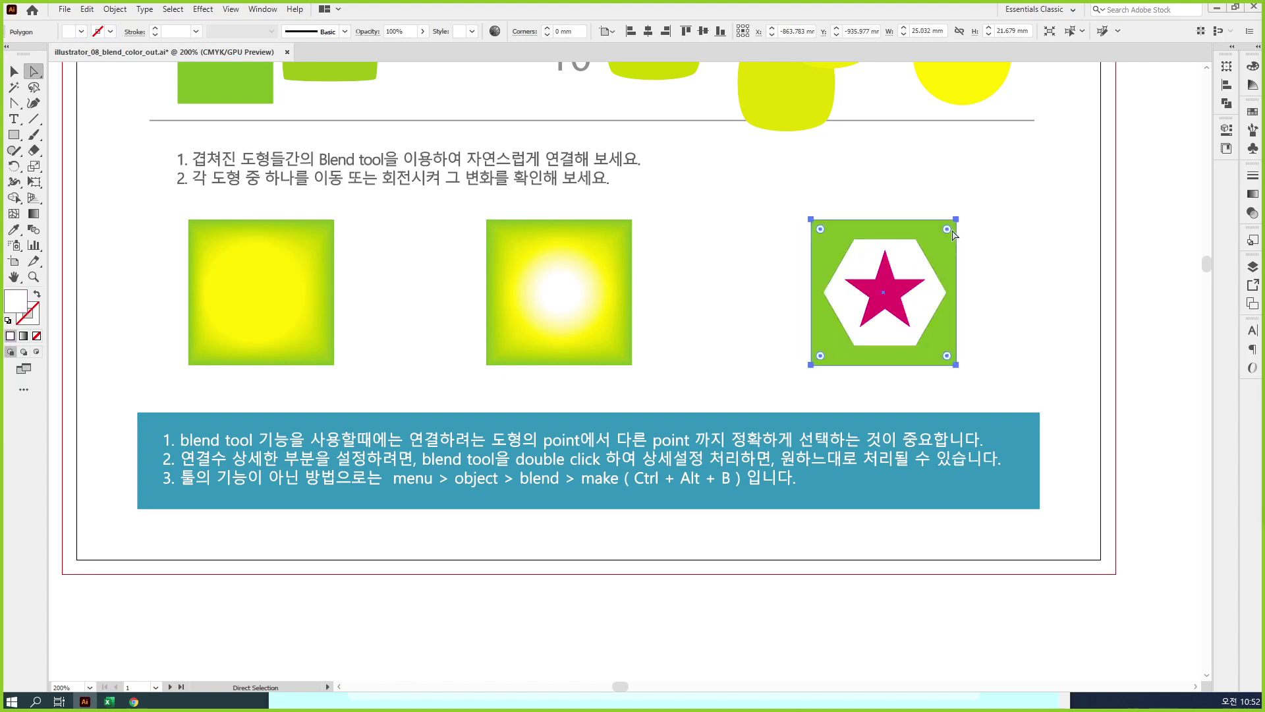
left_click(889, 305)
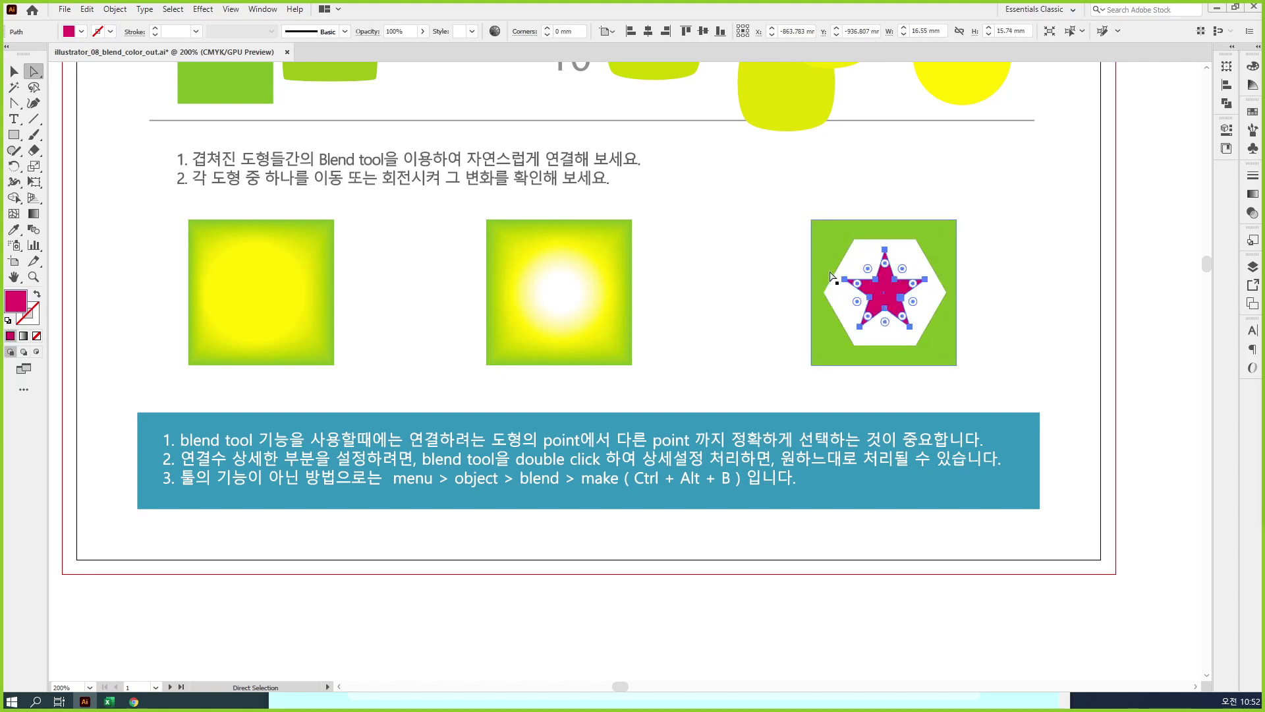
left_click(906, 250)
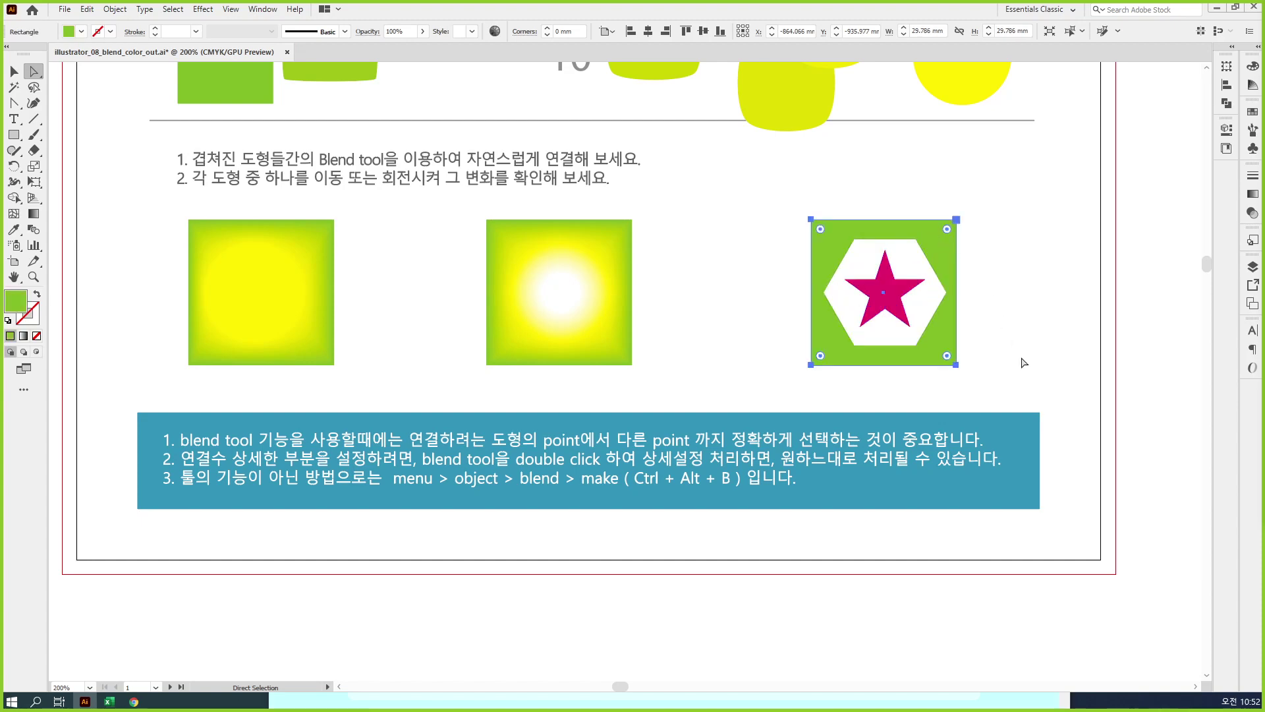
left_click_drag(1022, 362, 791, 217)
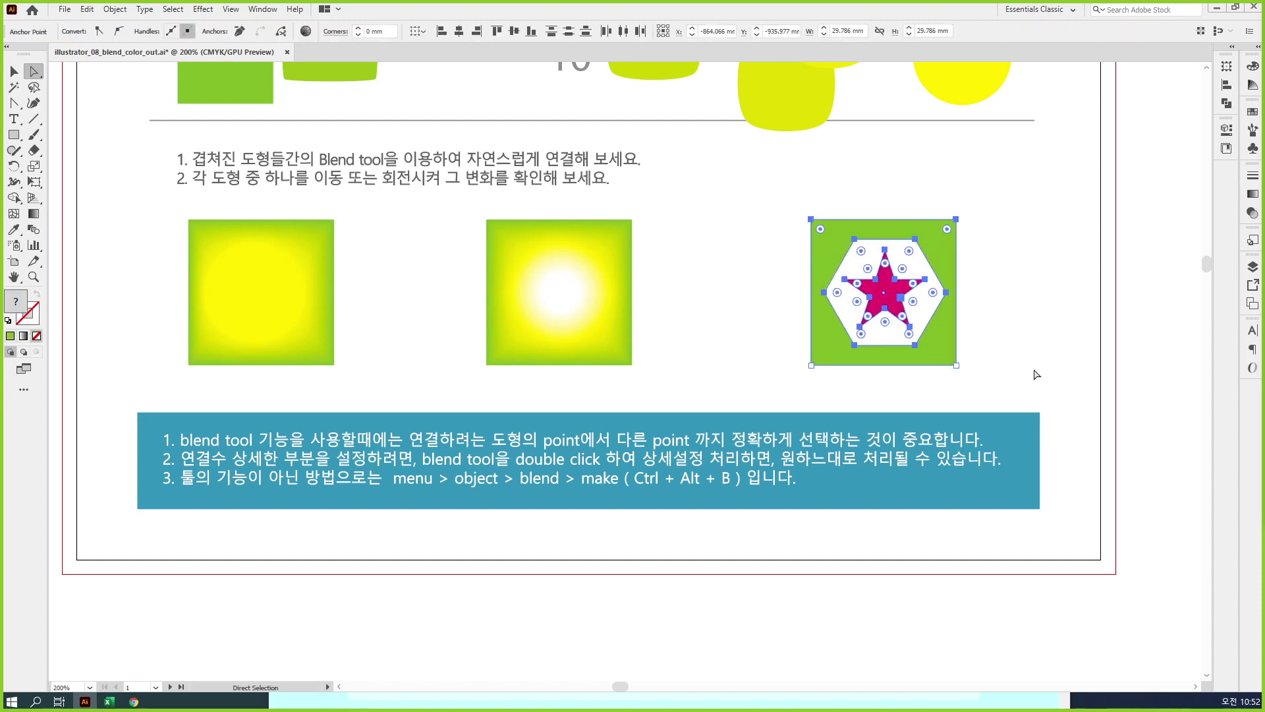
key("ctrl+alt+b")
Step: Inside the third blend, shift the star slightly down and left, and move the hexagon out past the square's upper-right corner and back
scroll(870, 351, "right", 2)
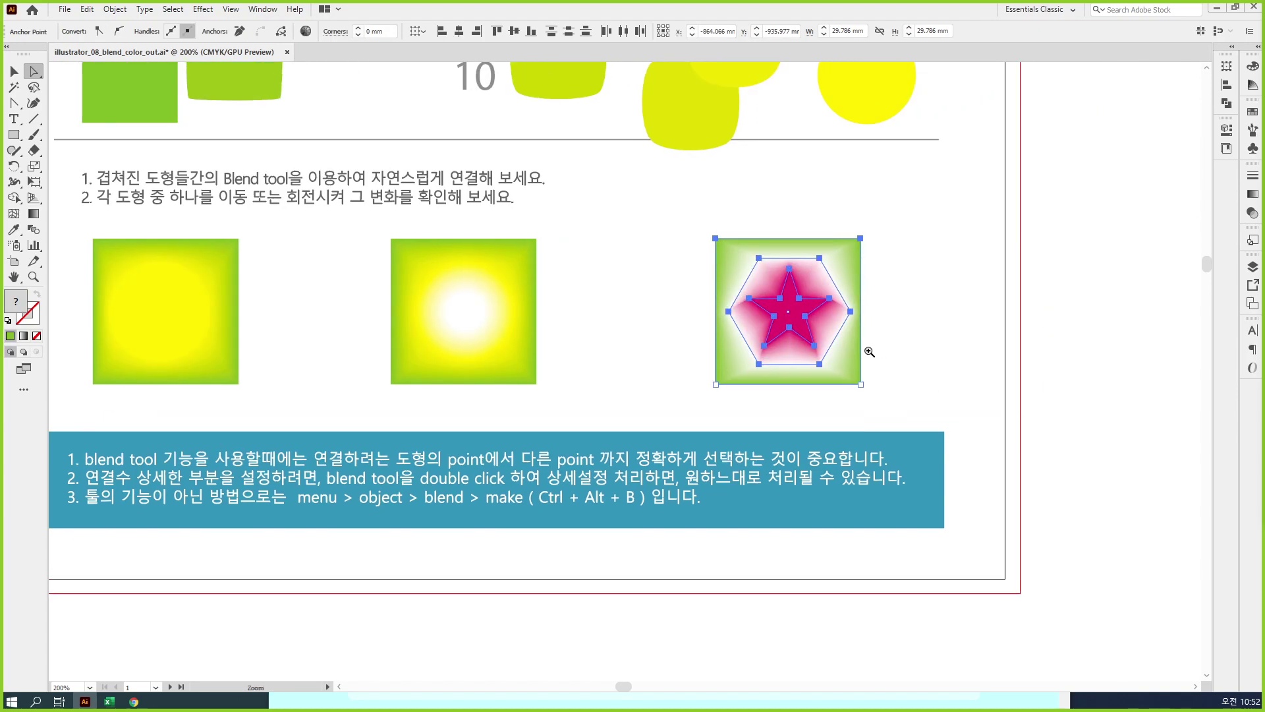
left_click(870, 351)
scroll(514, 359, "right", 1)
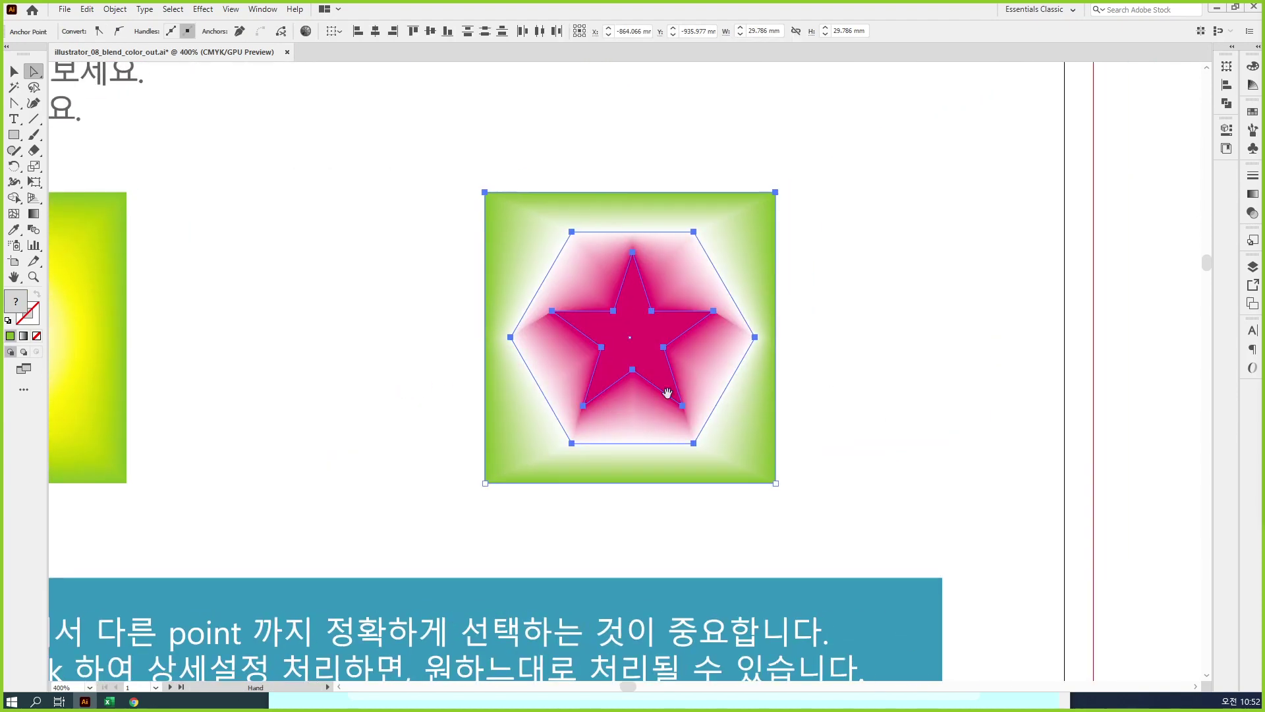
left_click(935, 409)
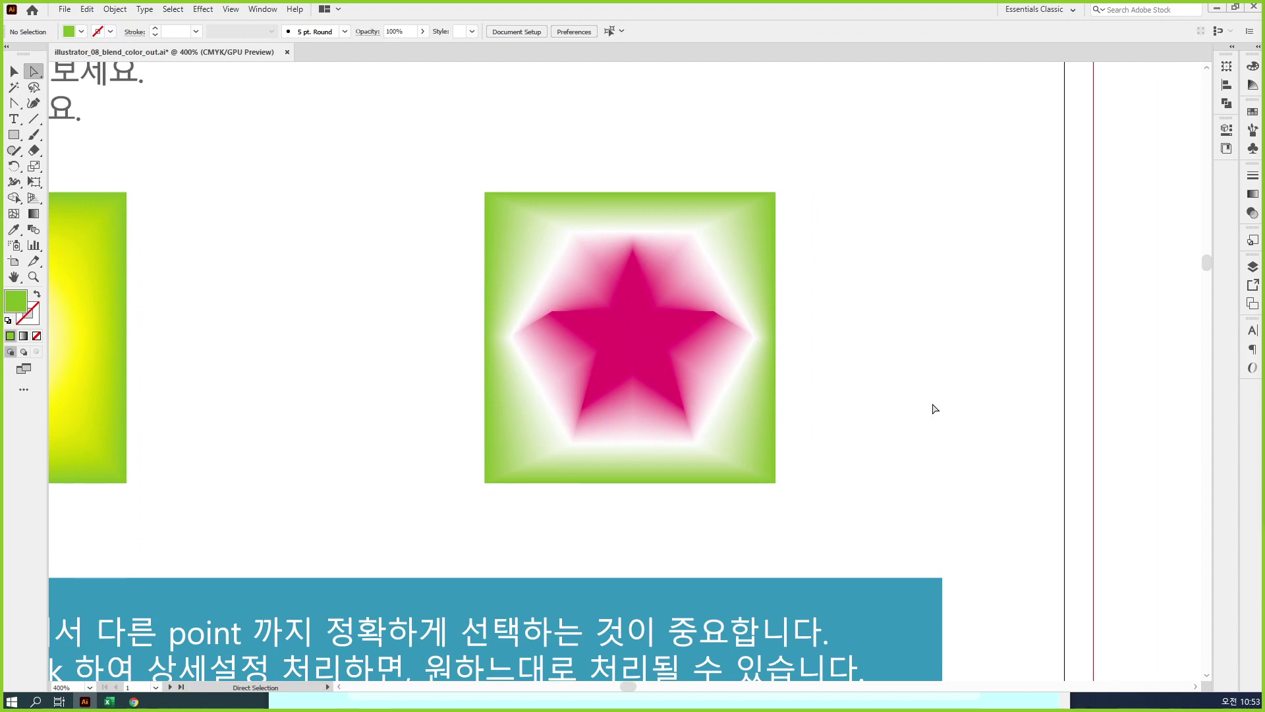
left_click(639, 329)
left_click_drag(639, 329, 871, 222)
left_click_drag(437, 367, 611, 373)
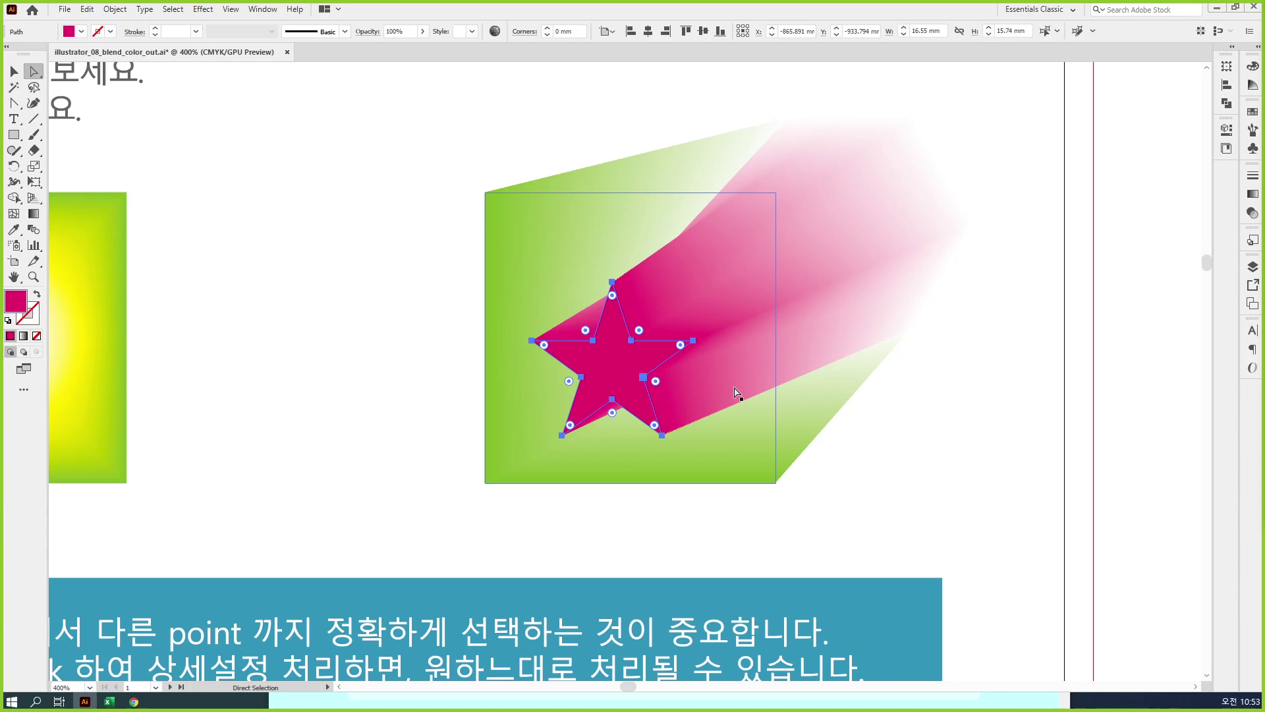
left_click(924, 260)
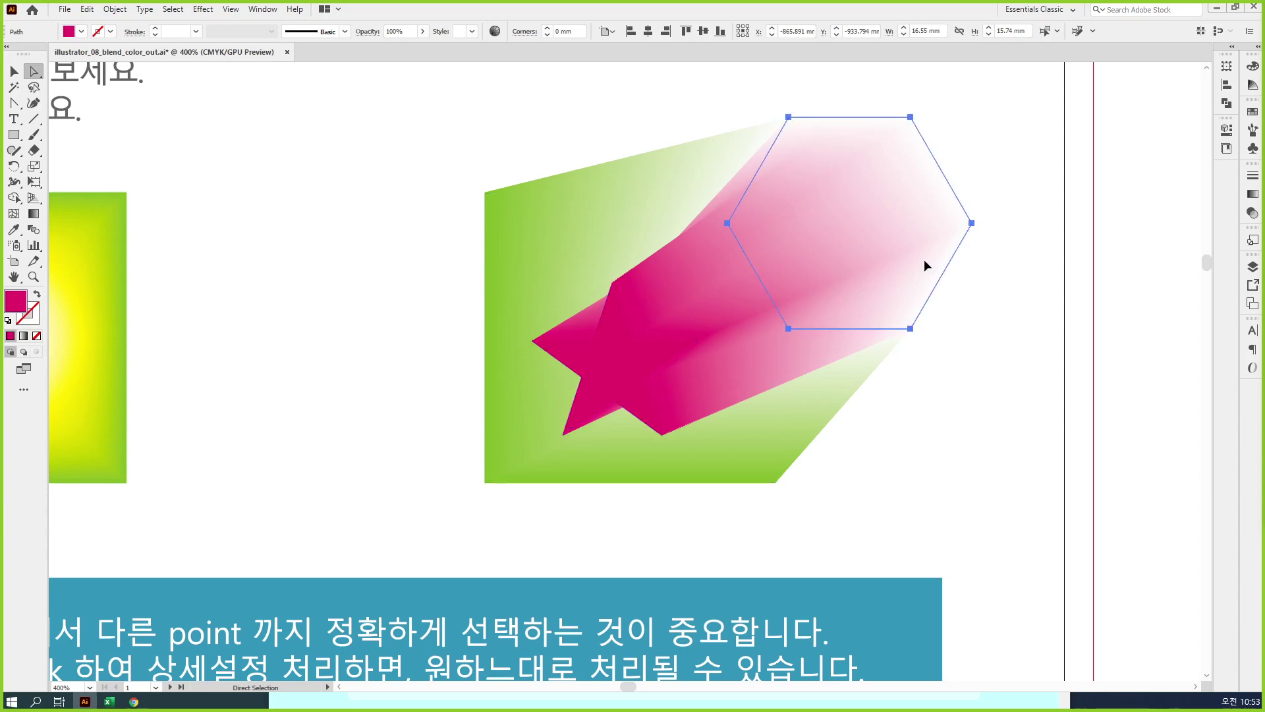
left_click_drag(923, 261, 652, 389)
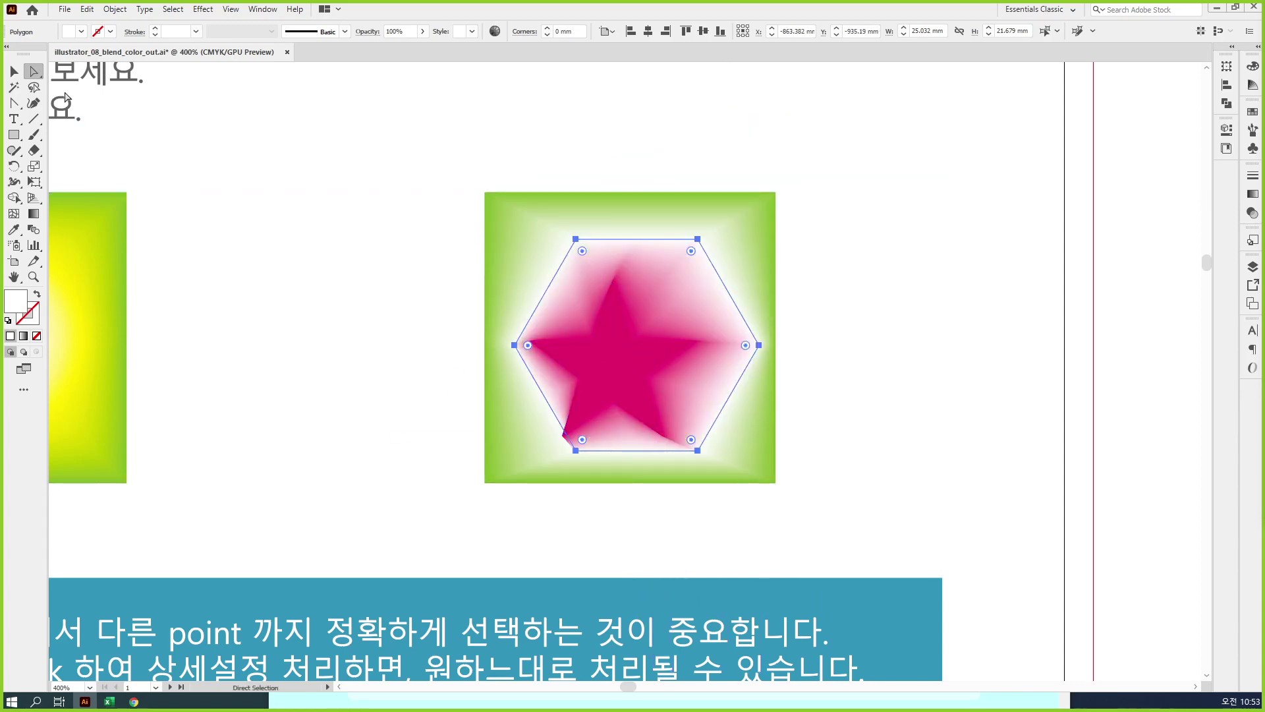
Step: Set the whole third blend's spacing to Specified Steps with 5 steps
left_click(14, 71)
left_click(641, 476)
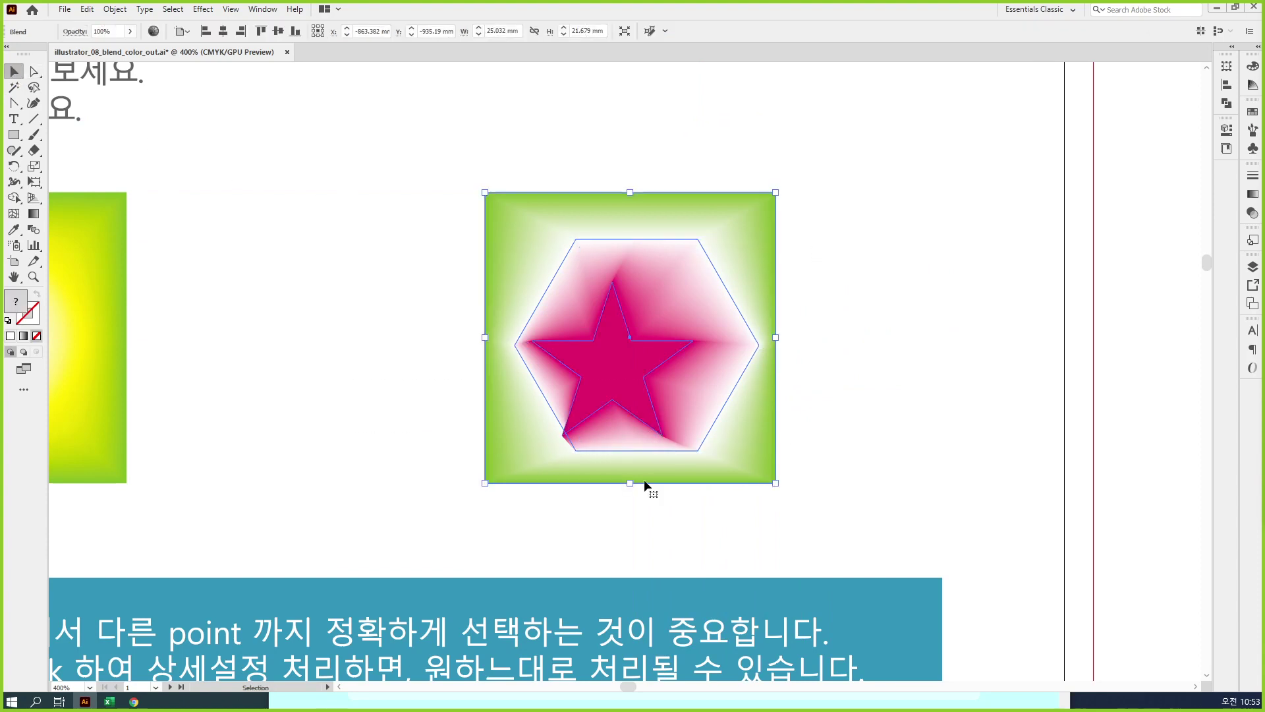
double_click(34, 229)
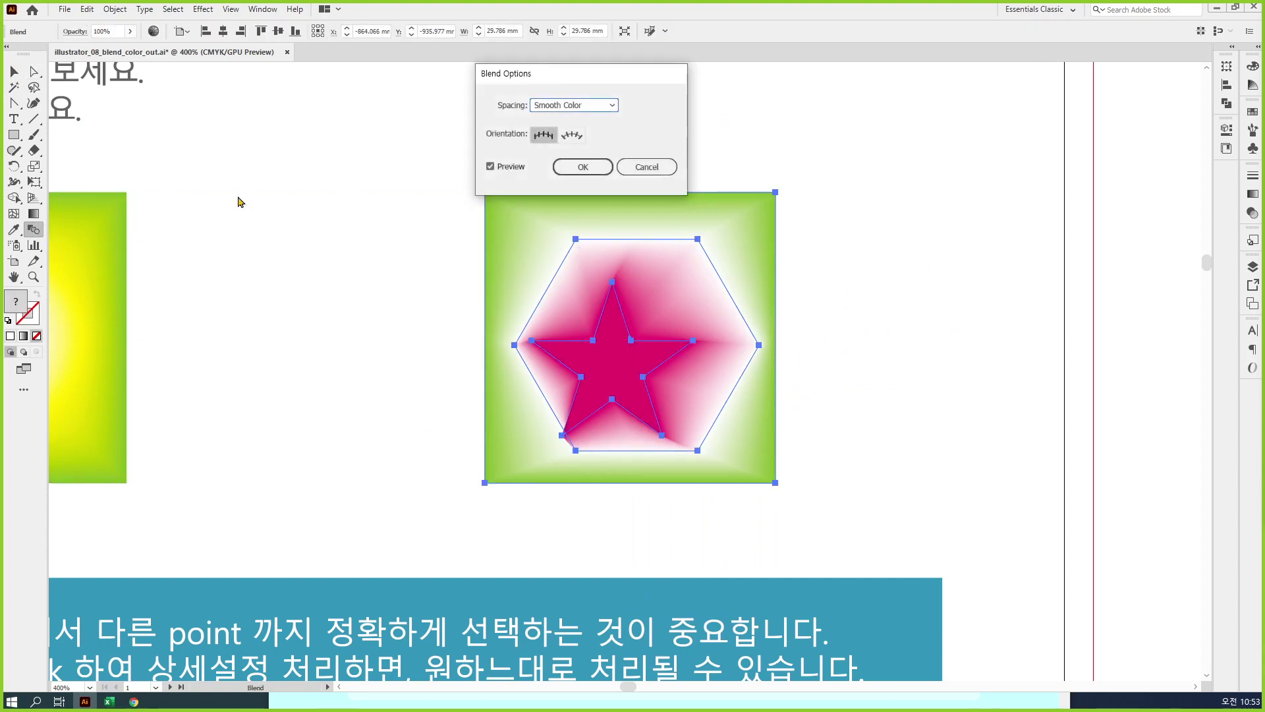
left_click(561, 107)
left_click(584, 135)
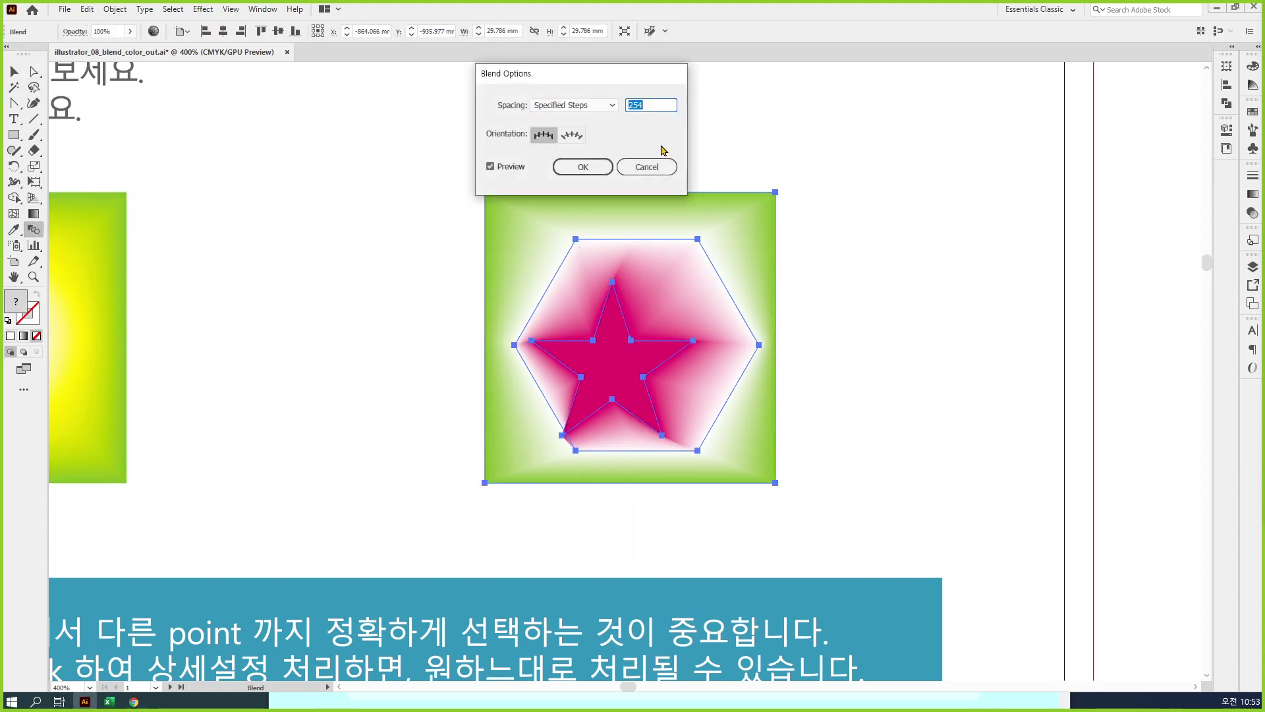
type("3")
key("Up")
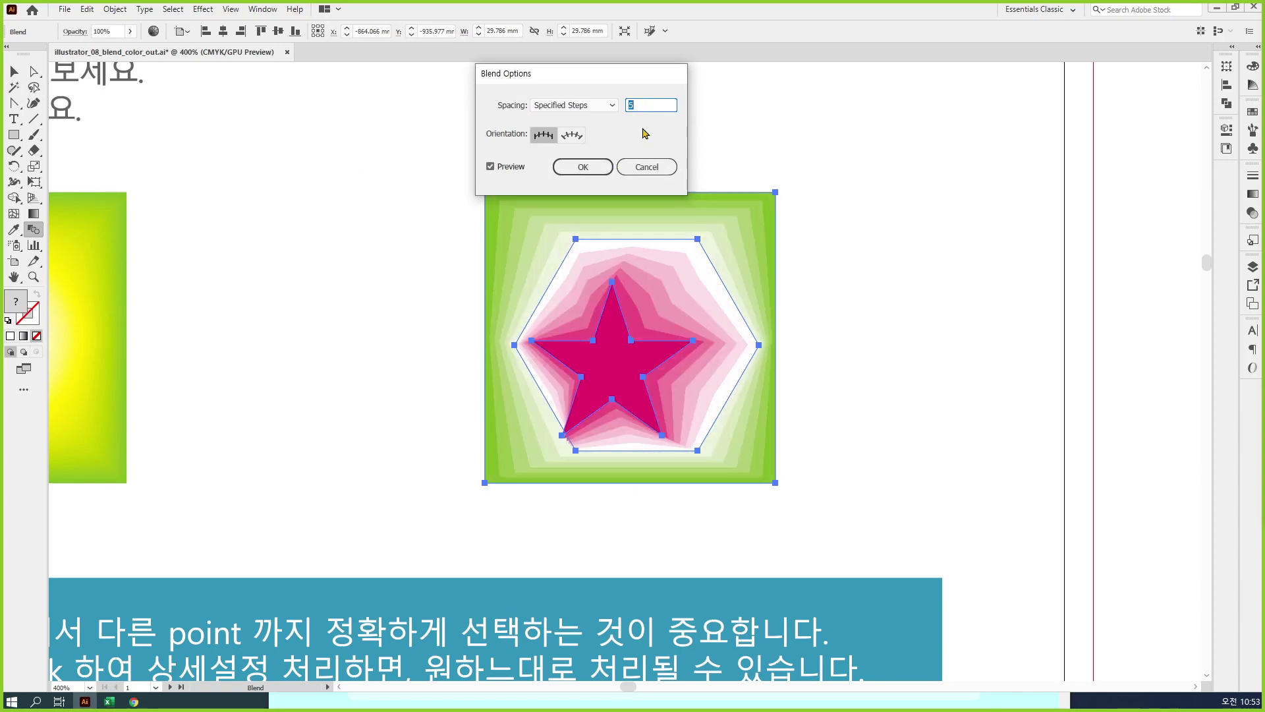
left_click(582, 167)
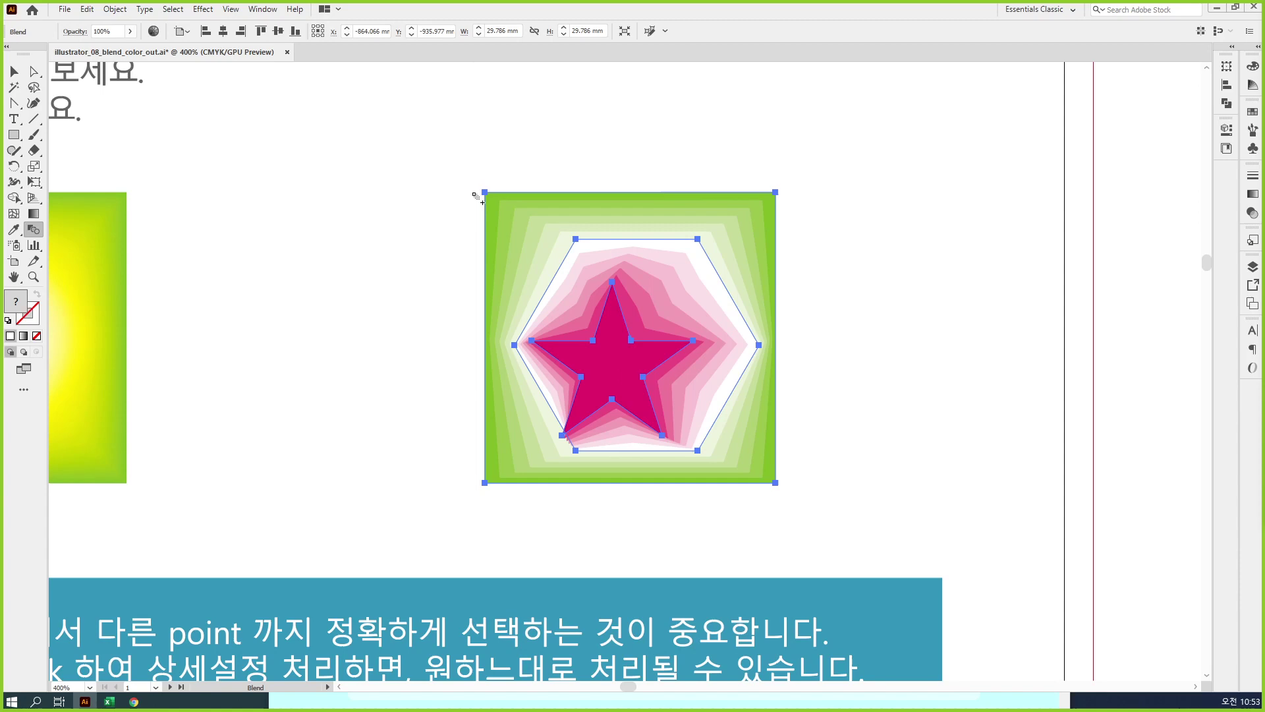
left_click(34, 70)
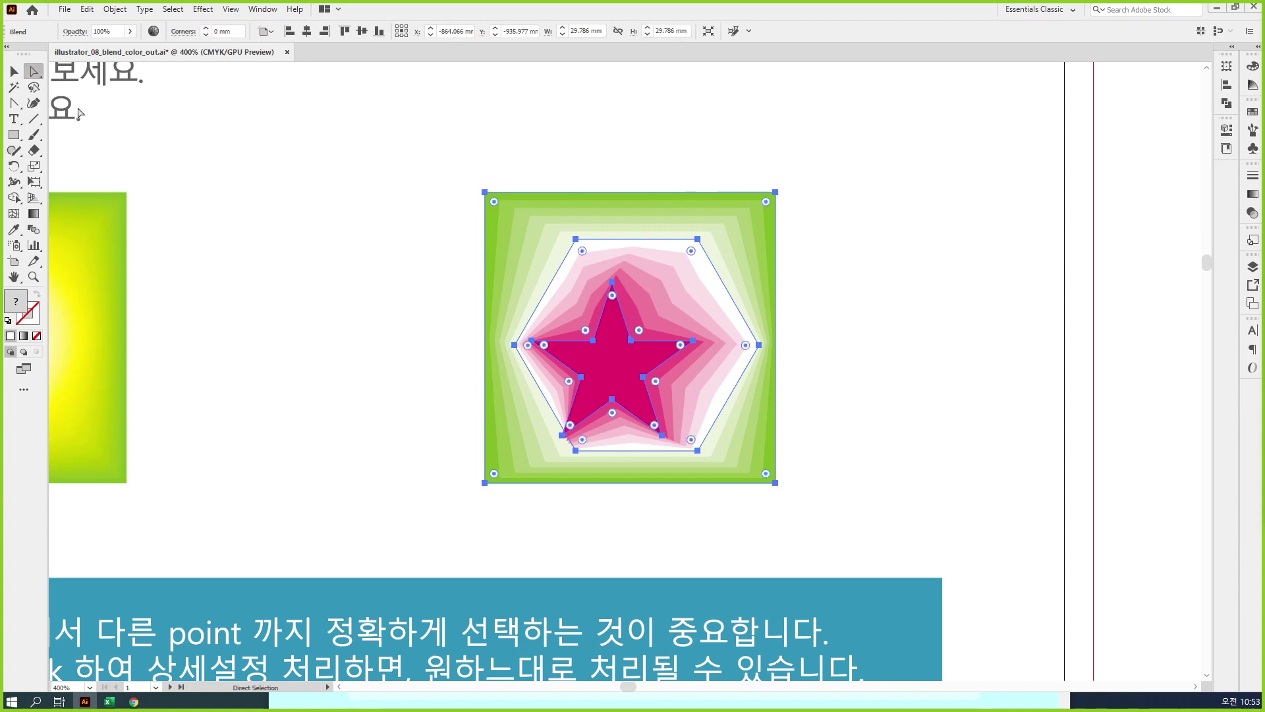
Step: Inside the third blend, move the magenta star up and right so it sits near the middle of the hexagon, and clear the selection
left_click(398, 294)
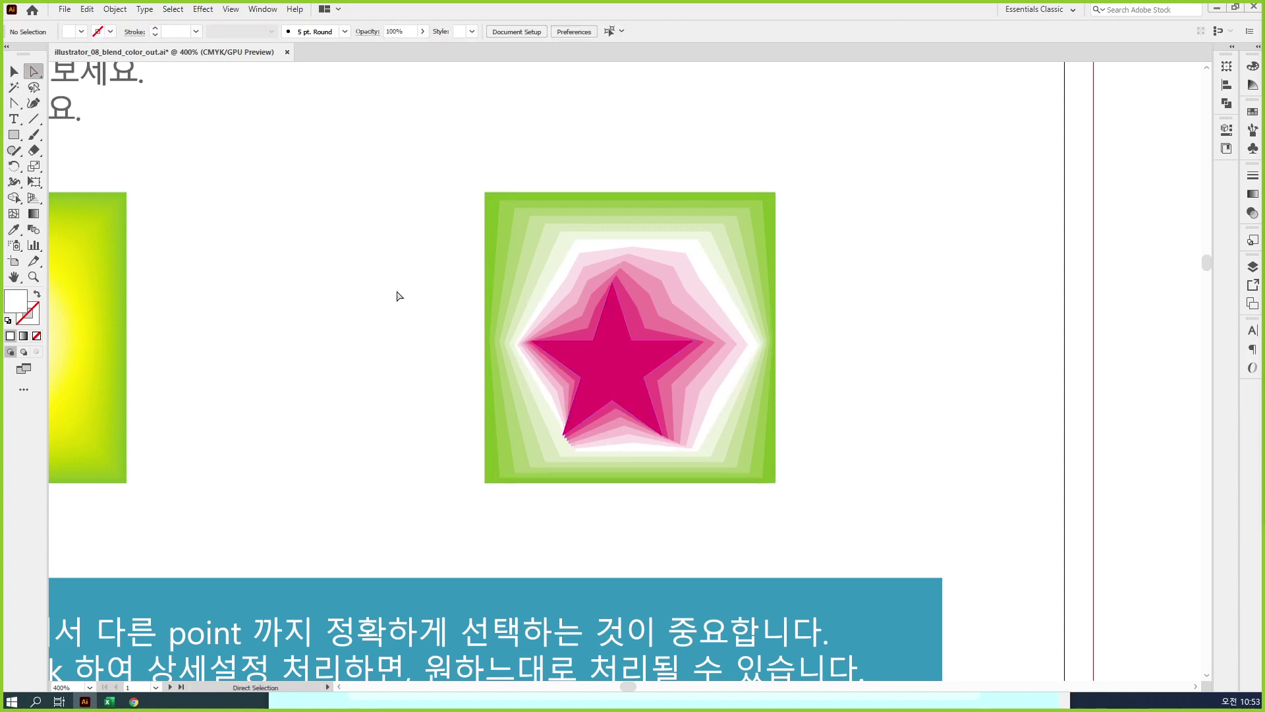
left_click(710, 277)
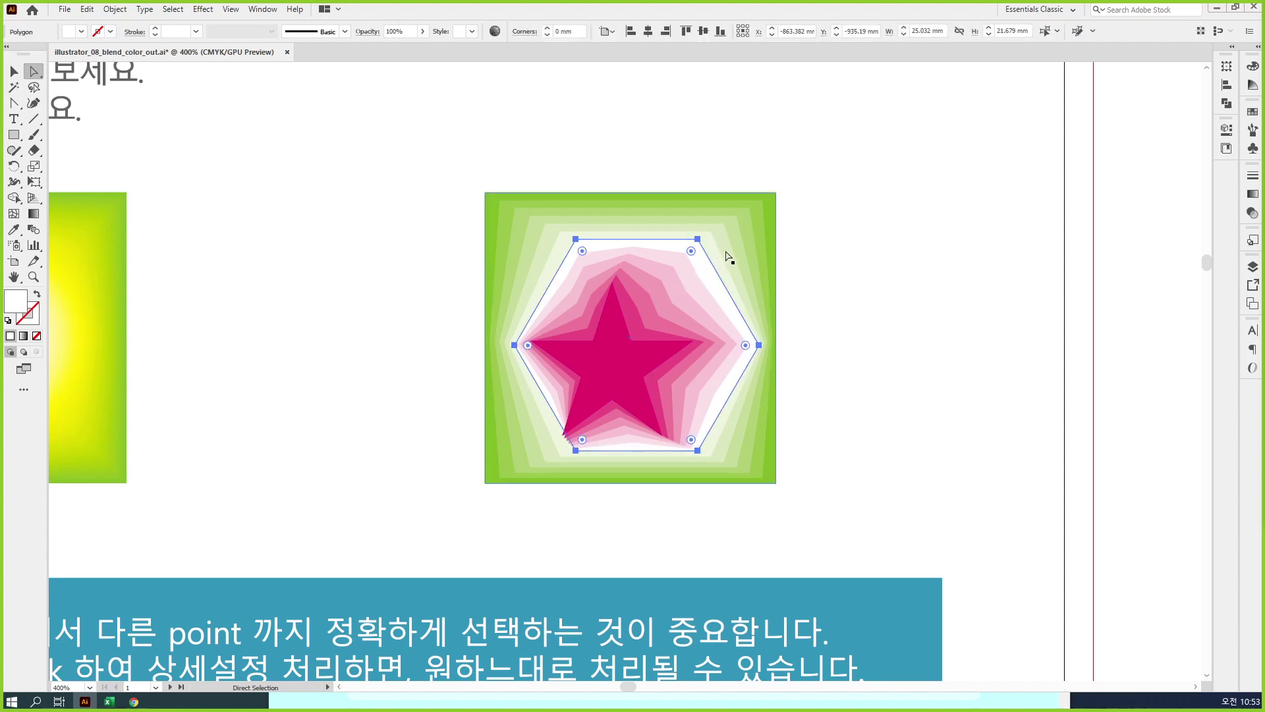
left_click(643, 359)
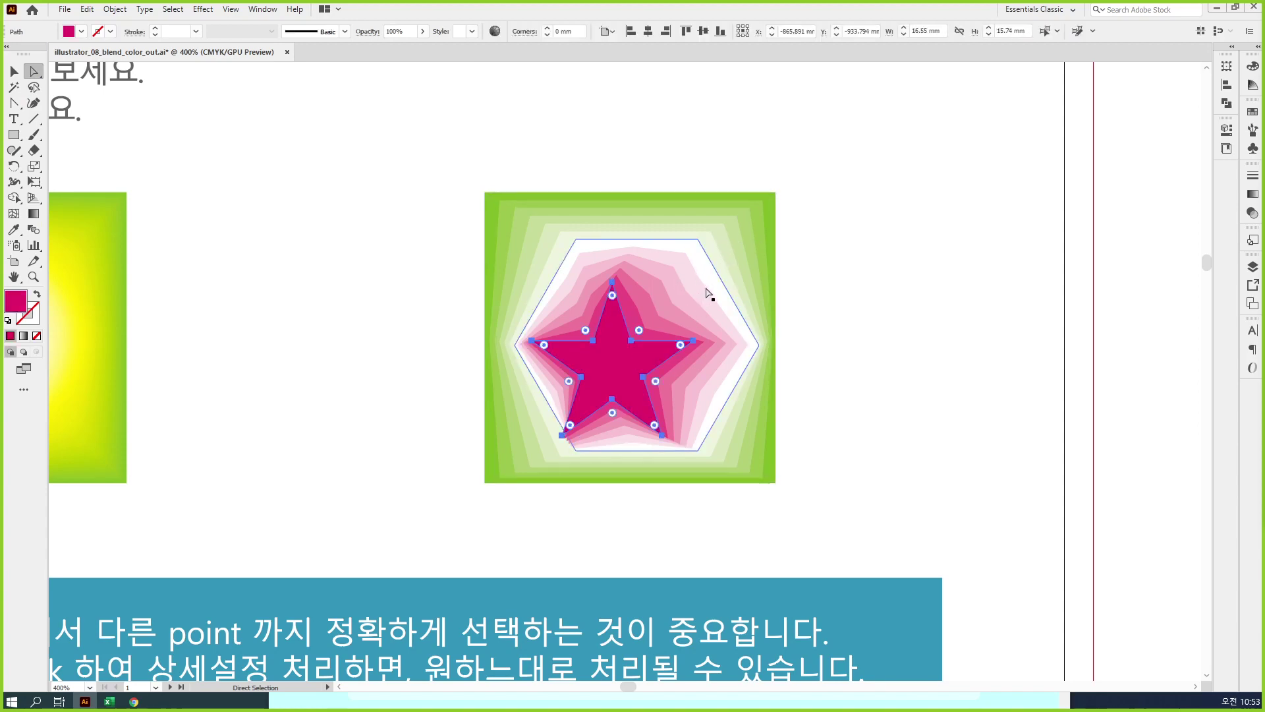
left_click_drag(643, 364, 671, 340)
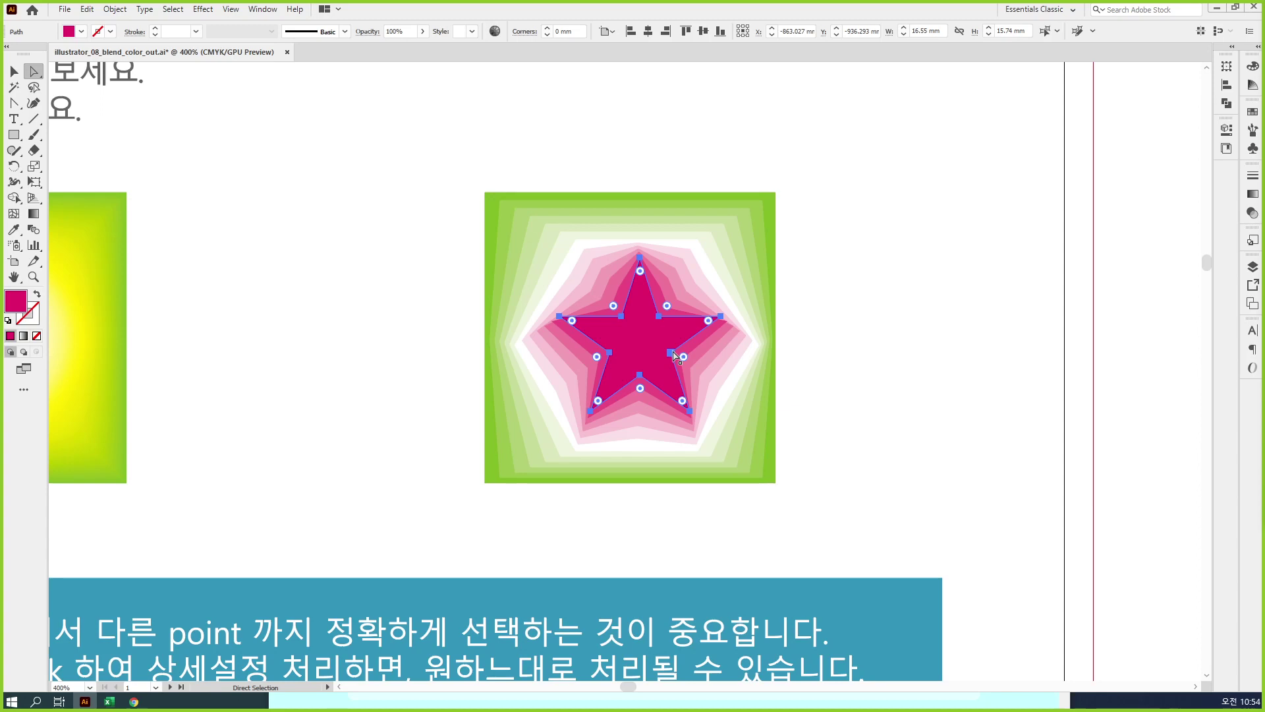
key("ctrl+minus")
key("ctrl+minus")
key("ctrl+minus")
key("ctrl+minus")
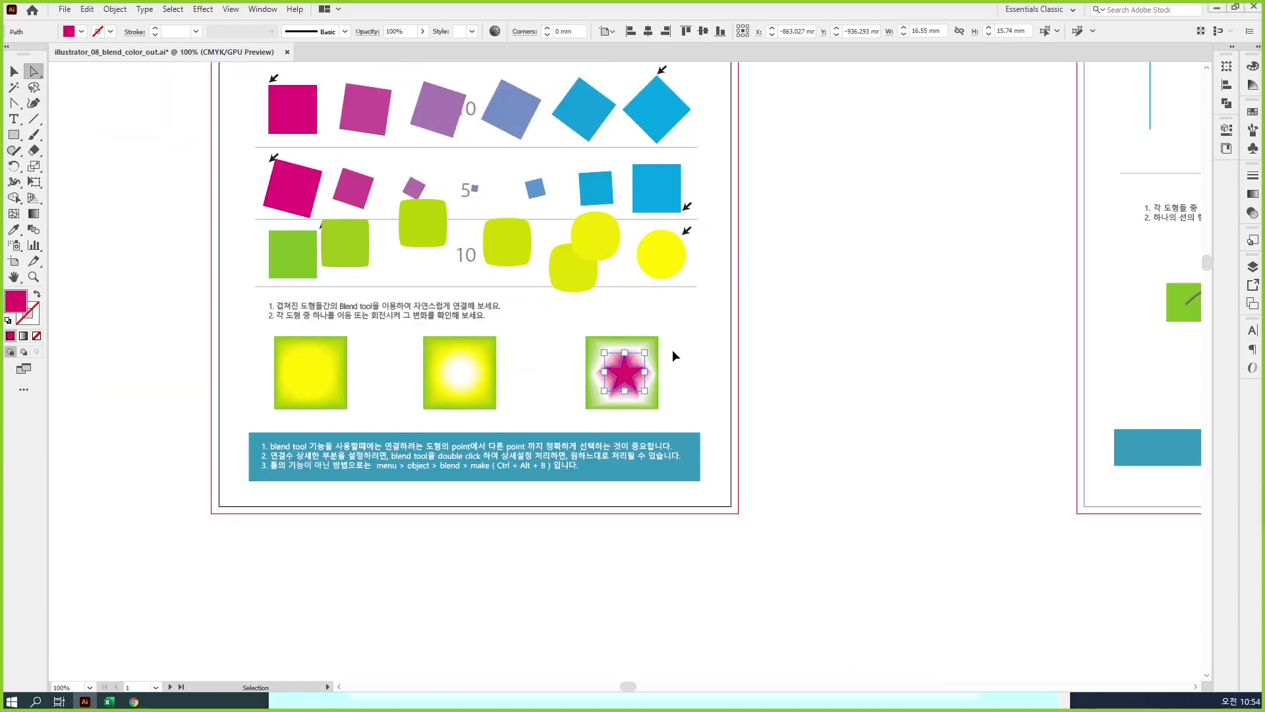
left_click(672, 356)
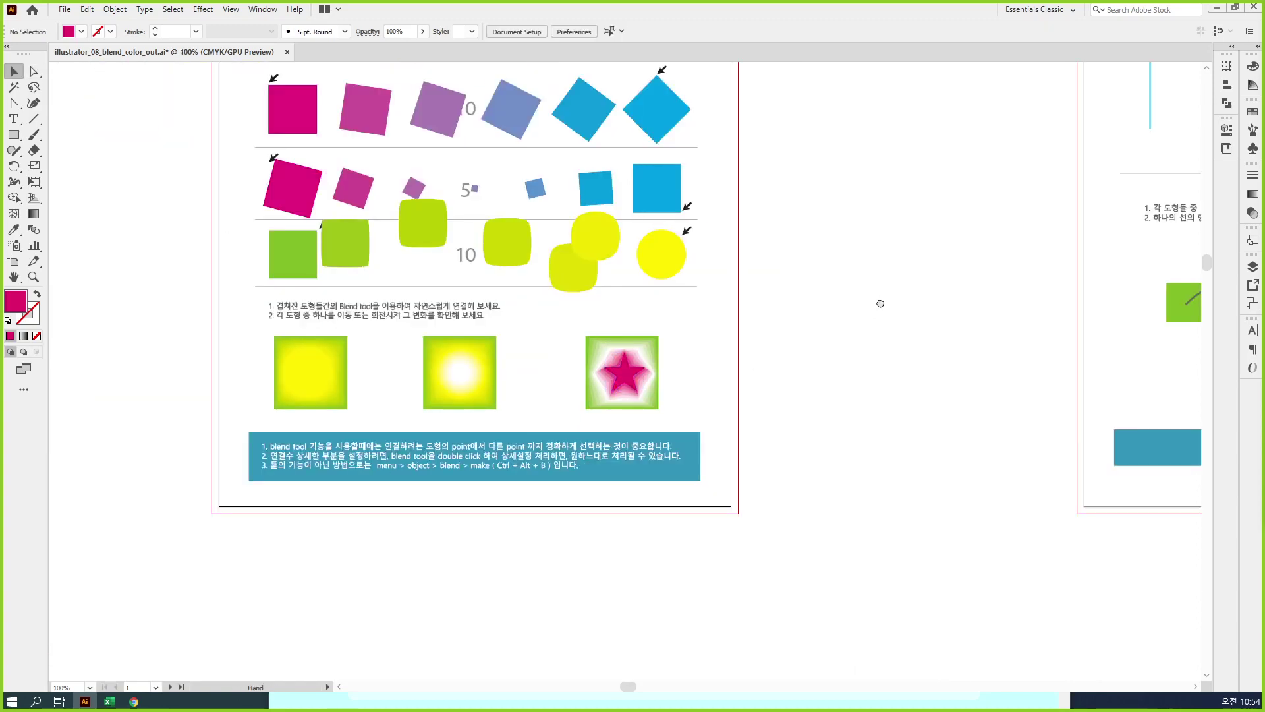
Step: Bring the line-blending exercise with the three line pairs on the next practice page into close view
left_click_drag(870, 290, 954, 489)
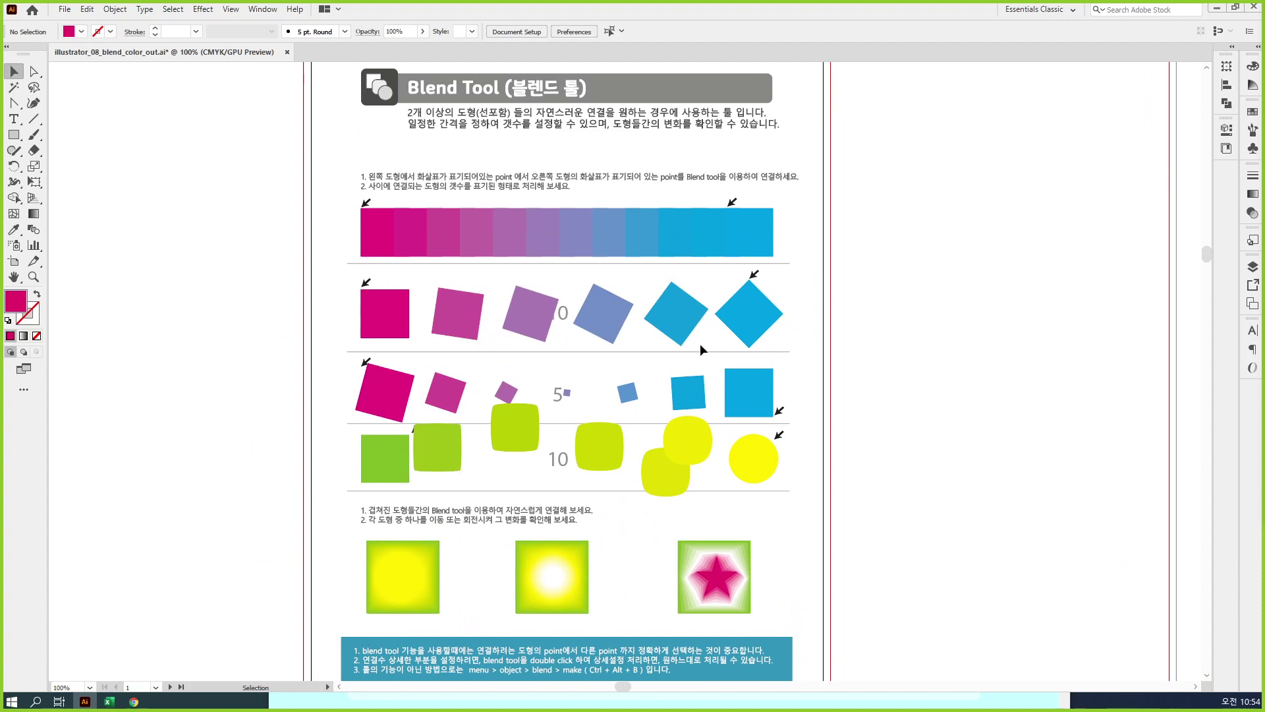
left_click(116, 9)
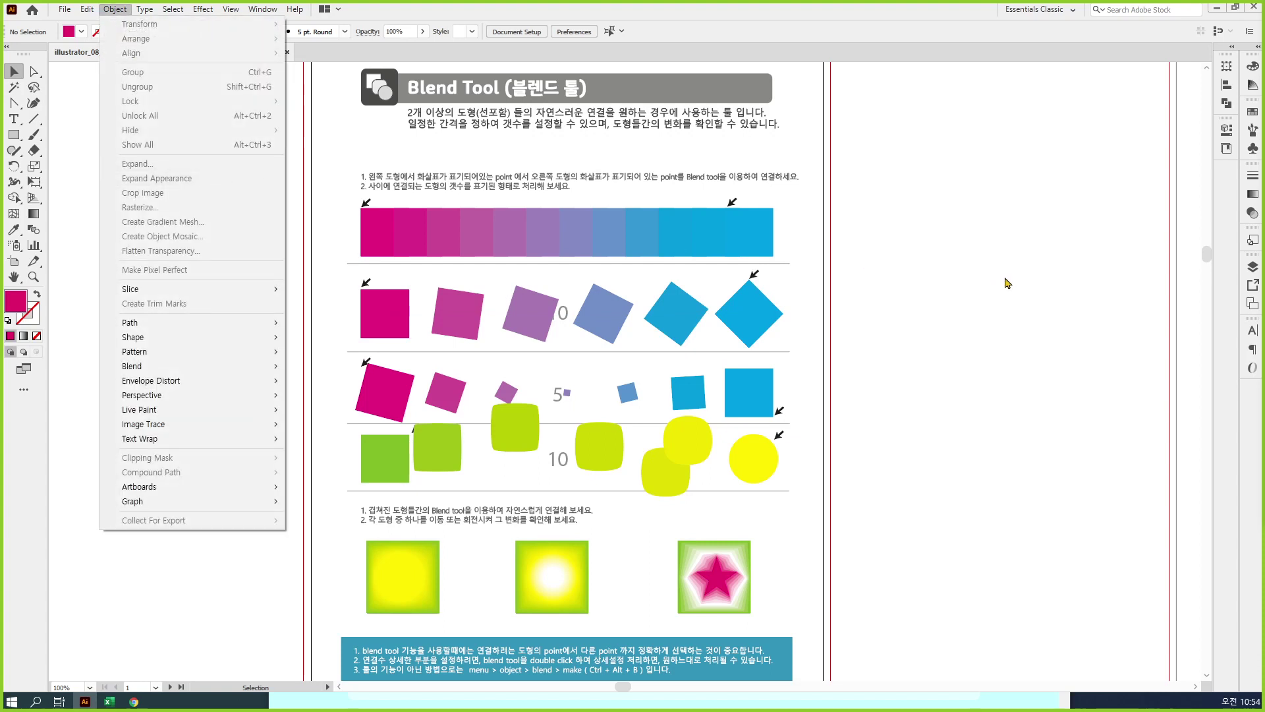
left_click(1047, 288)
left_click_drag(1083, 393, 418, 419)
left_click_drag(521, 437, 434, 438)
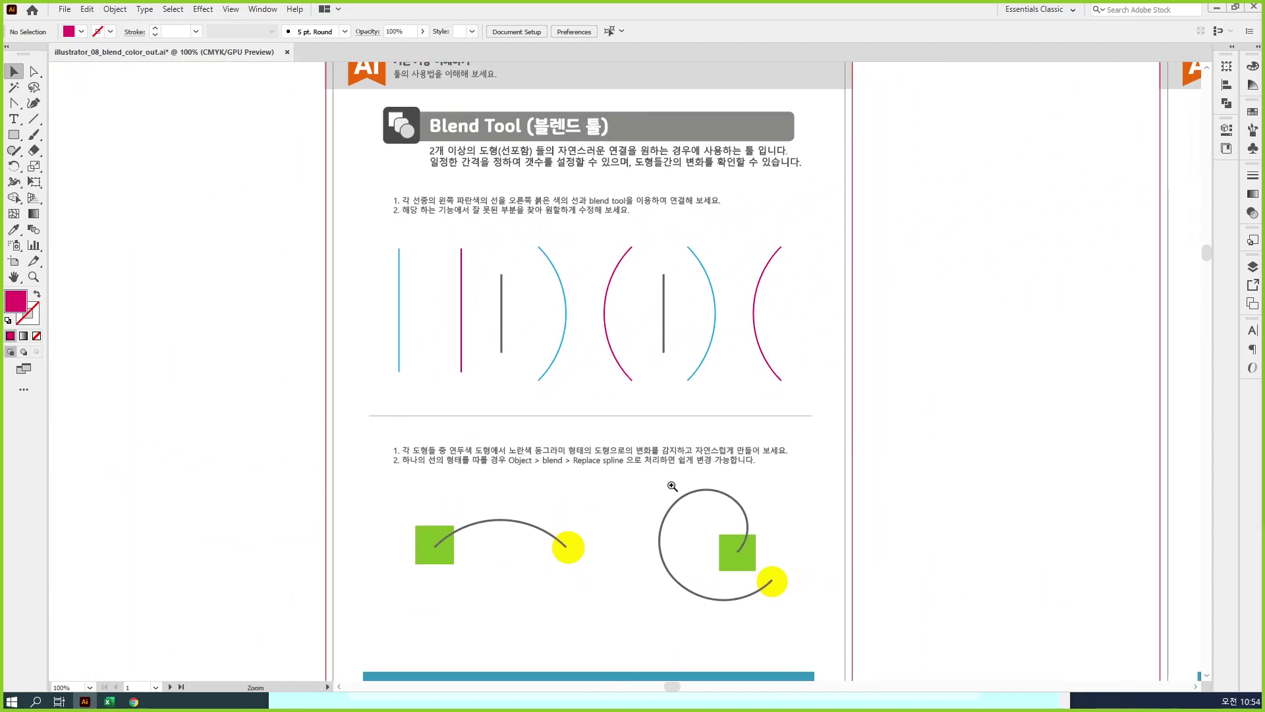
left_click(672, 487, "ctrl")
left_click_drag(618, 410, 757, 570)
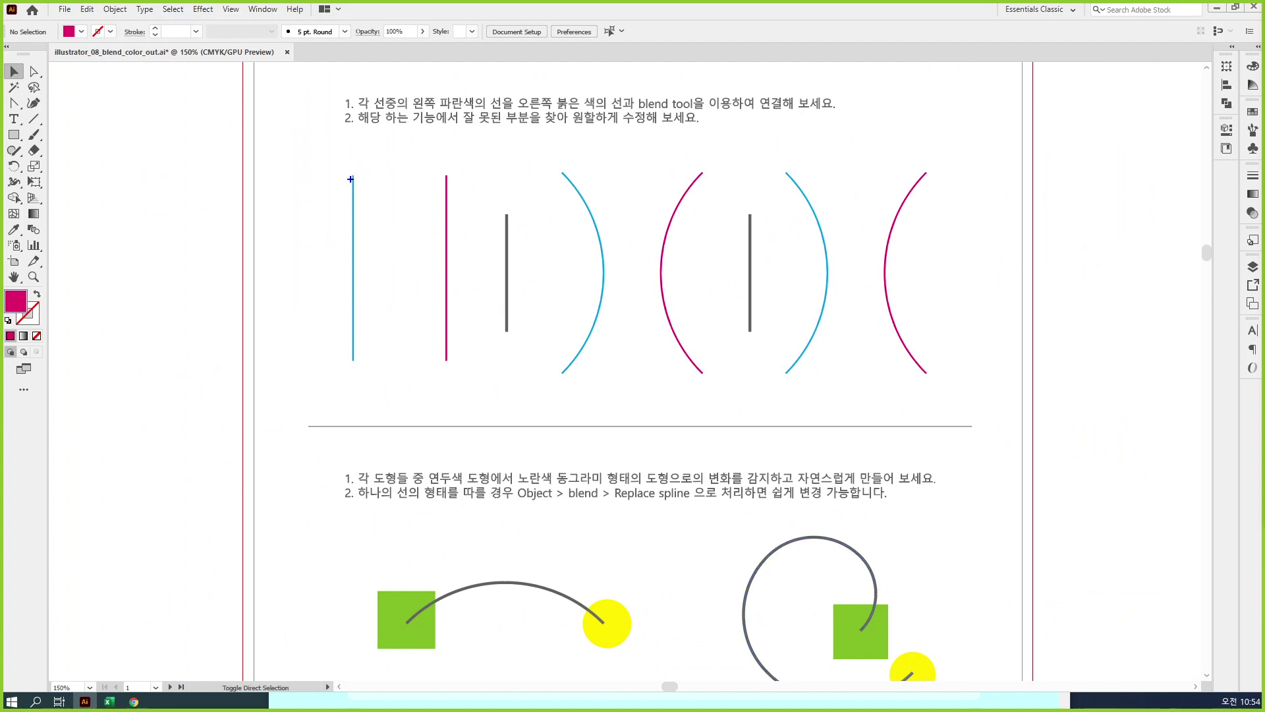
mouse_move(347, 166)
left_mouse_down()
mouse_move(353, 150)
mouse_move(361, 165)
left_mouse_up()
left_click_drag(349, 160, 360, 159)
left_click_drag(437, 149, 436, 164)
left_click_drag(436, 141, 439, 153)
mouse_move(371, 219)
left_mouse_down()
mouse_move(417, 207)
mouse_move(404, 228)
left_mouse_up()
mouse_move(555, 161)
left_mouse_down()
mouse_move(560, 143)
mouse_move(567, 161)
left_mouse_up()
key("ctrl+z")
key("ctrl+z")
left_click_drag(568, 146, 568, 160)
left_click_drag(694, 140, 696, 159)
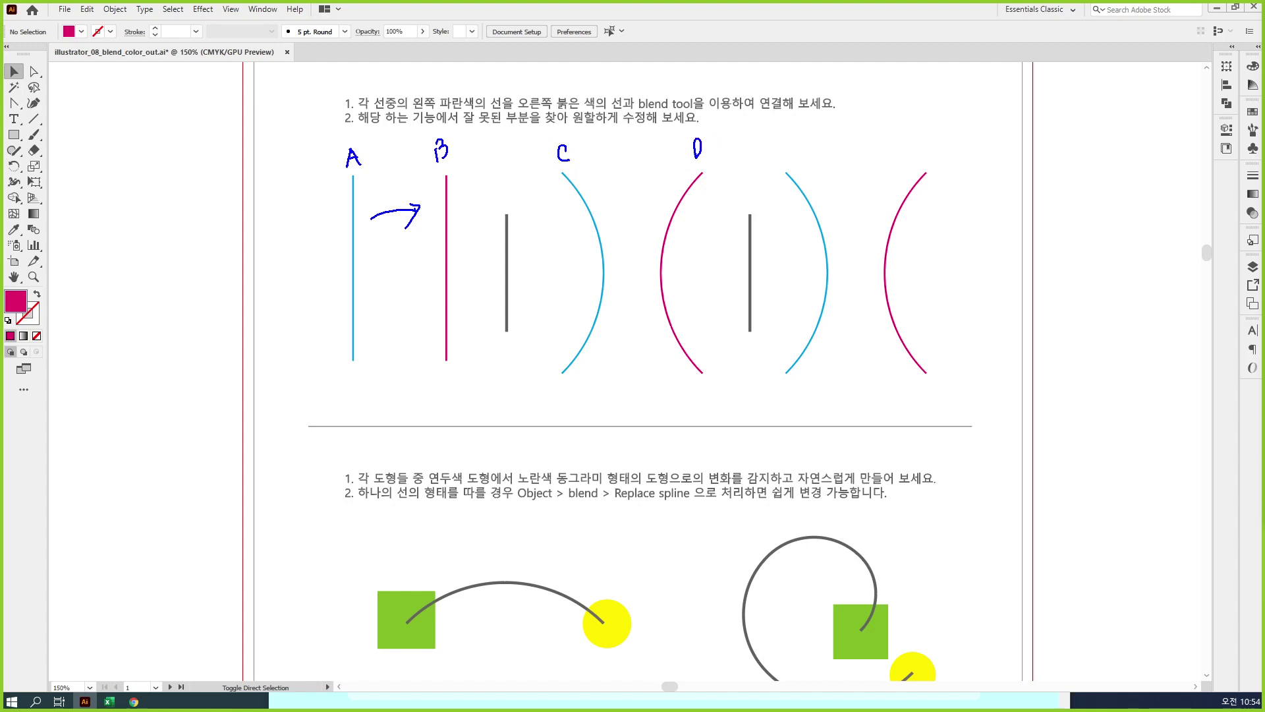
mouse_move(610, 243)
left_mouse_down()
mouse_move(641, 237)
mouse_move(631, 253)
left_mouse_up()
mouse_move(775, 137)
left_mouse_down()
mouse_move(778, 156)
mouse_move(783, 146)
left_mouse_up()
mouse_move(907, 140)
left_mouse_down()
mouse_move(913, 157)
mouse_move(921, 147)
left_mouse_up()
left_click_drag(837, 255, 868, 258)
mouse_move(513, 516)
left_mouse_down()
mouse_move(609, 516)
mouse_move(706, 493)
left_mouse_up()
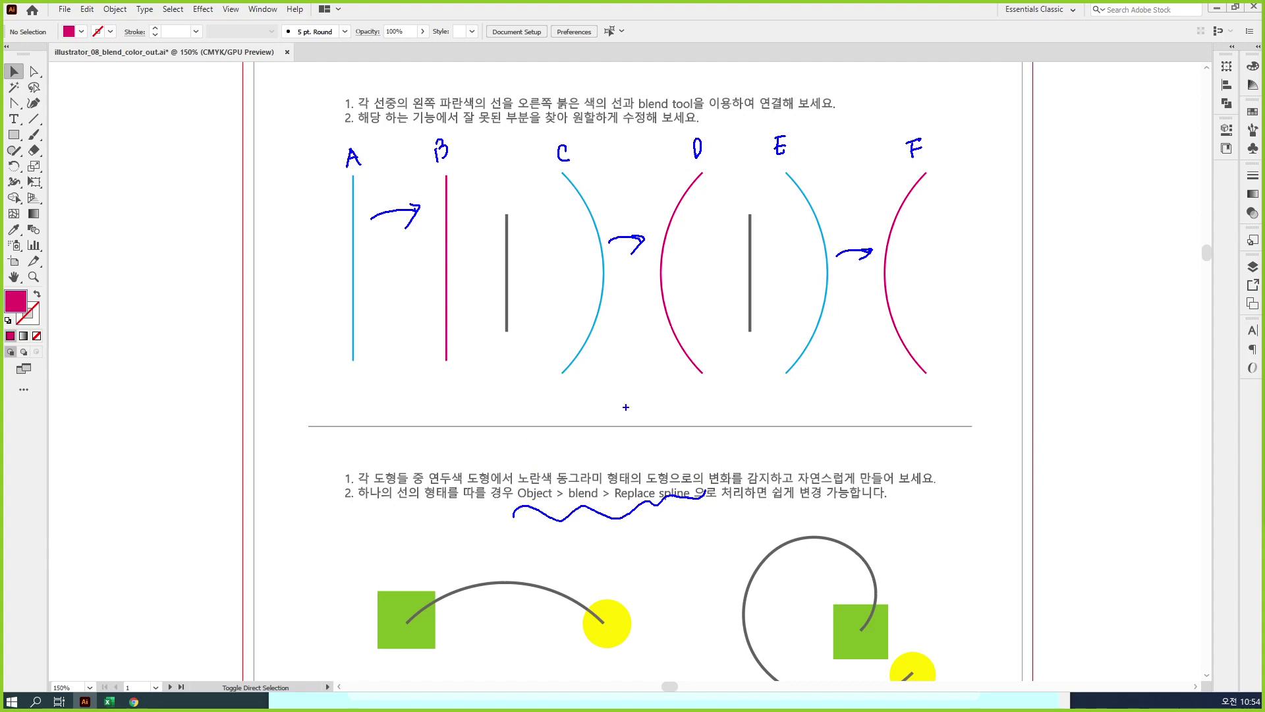
key("Escape")
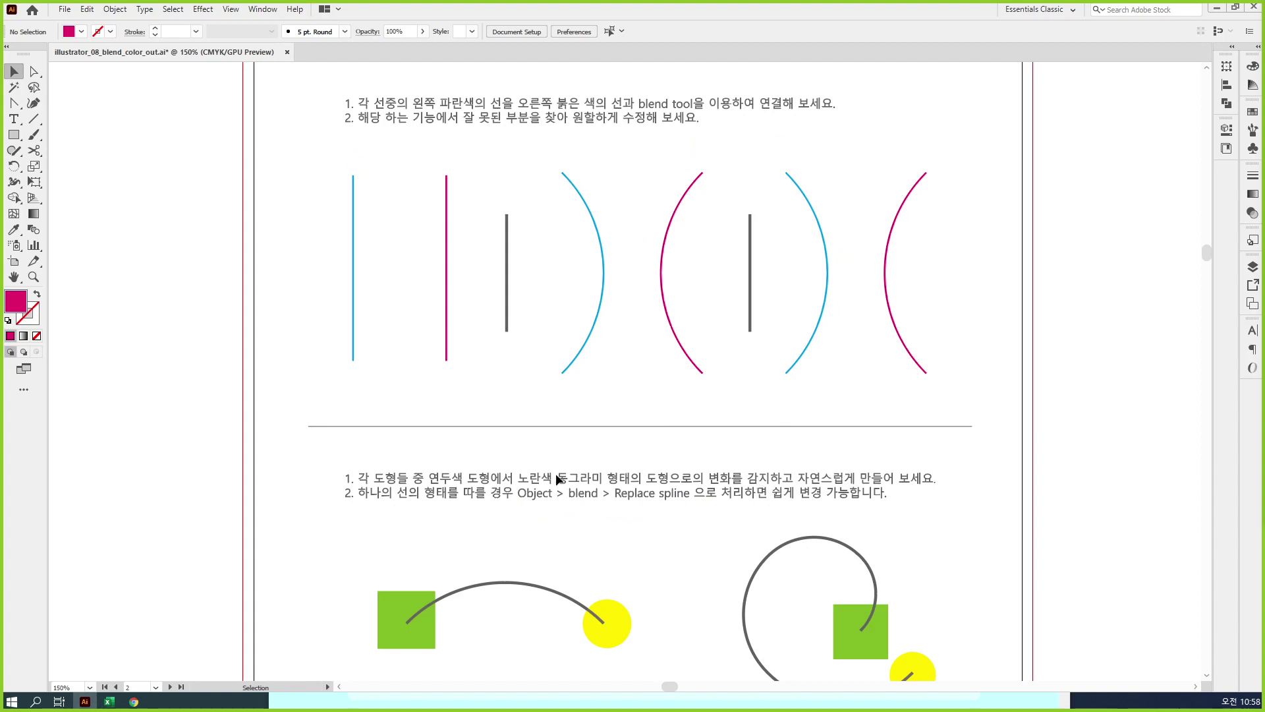
Step: Blend the straight blue and magenta lines with the Blend tool, joining their upper endpoints, and undo the blend
left_click_drag(462, 380, 329, 306)
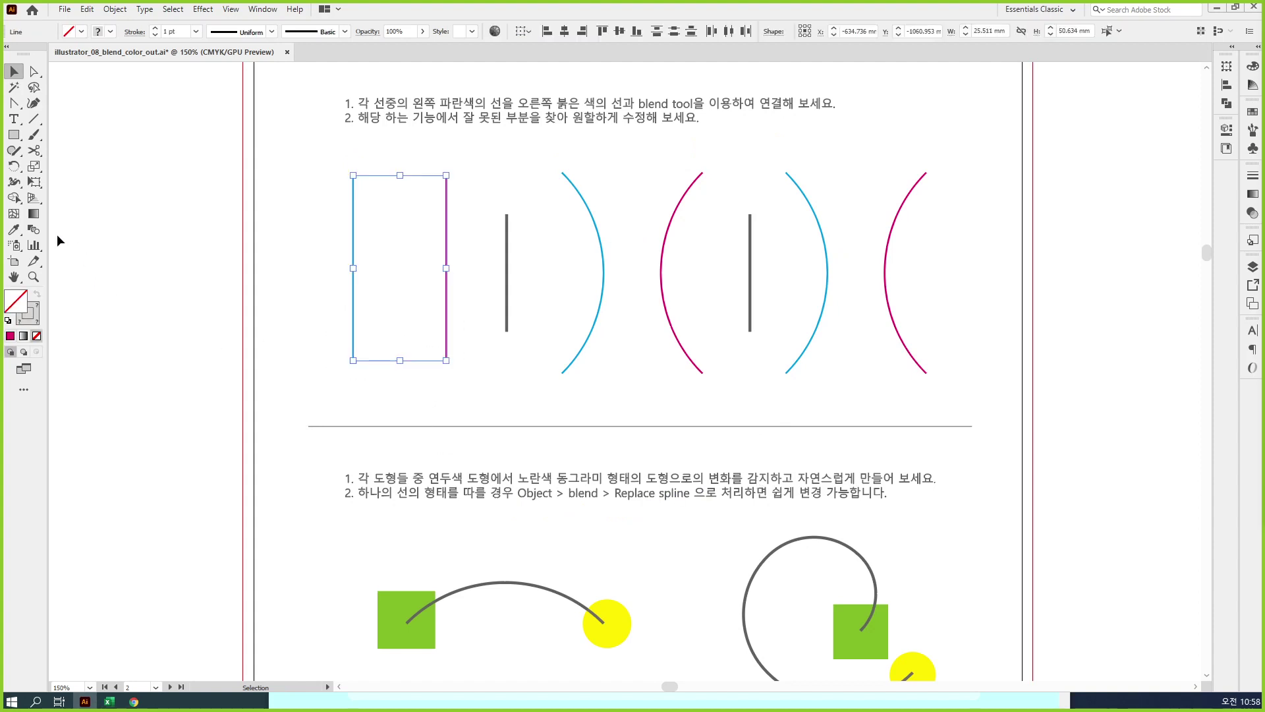
left_click(33, 229)
left_click(353, 175)
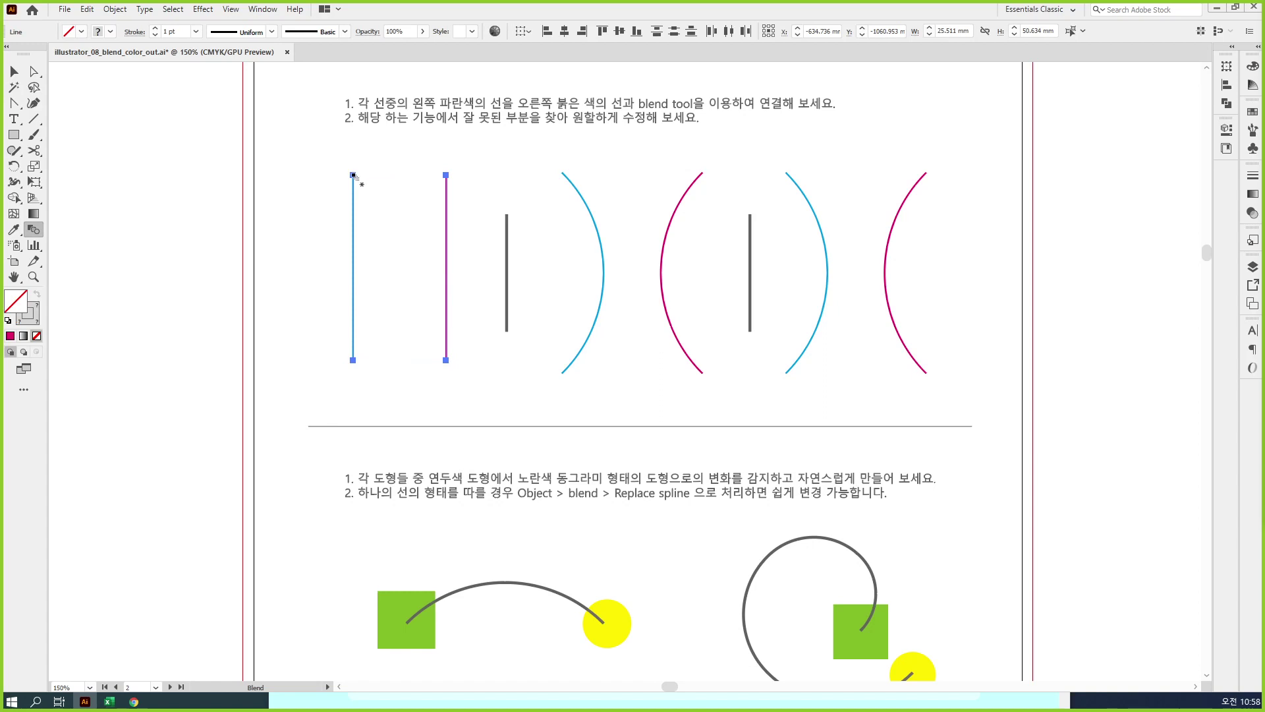
left_click(446, 176)
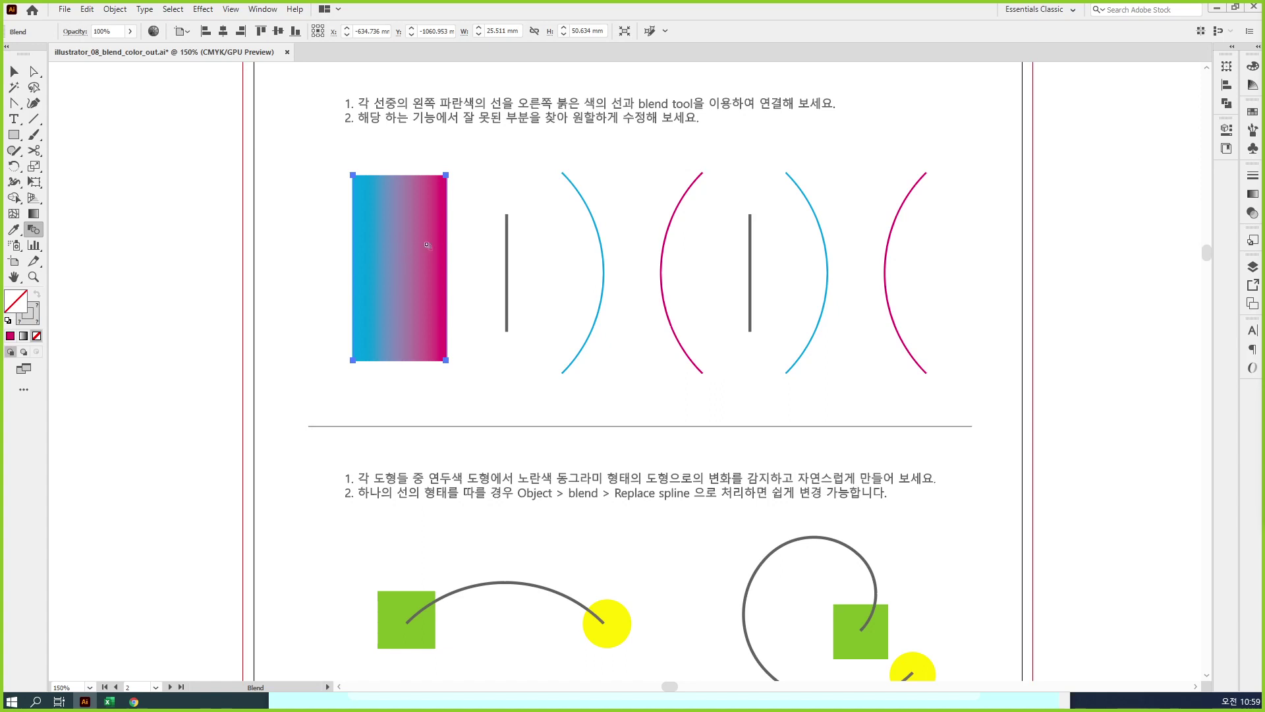
key("ctrl+z")
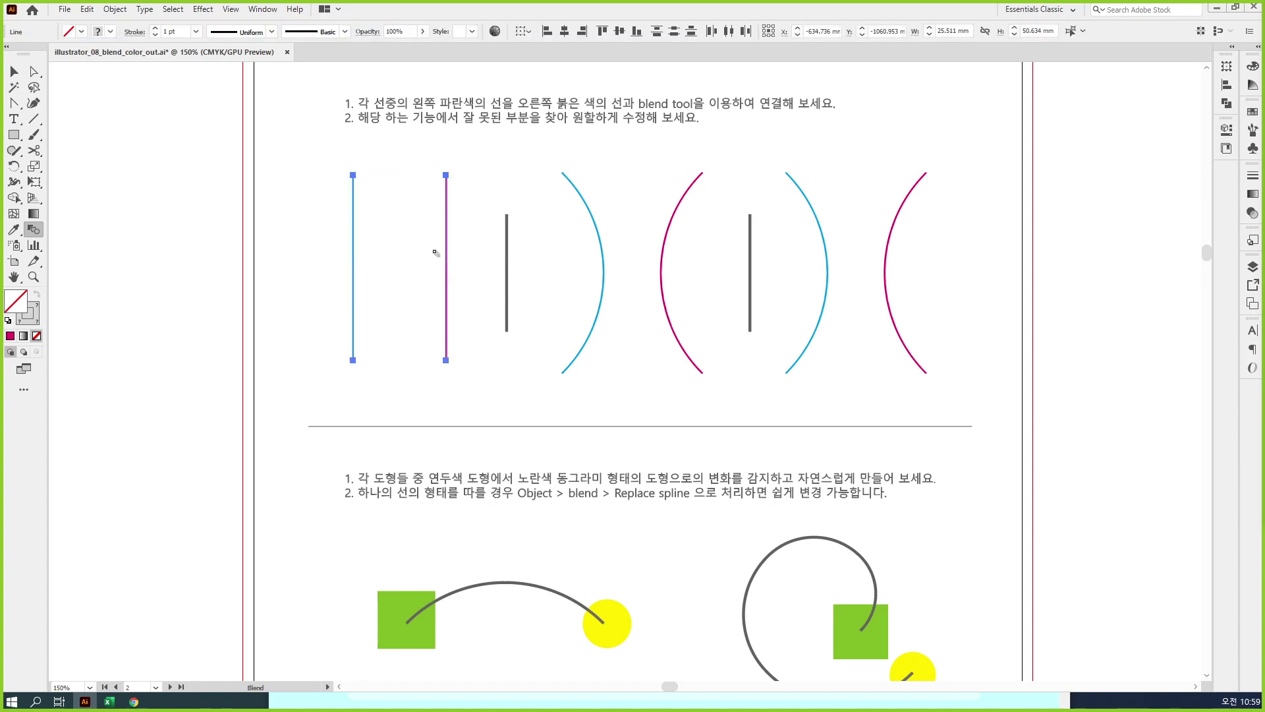
Step: Reselect the two straight lines, repeat the Blend tool connection between their upper endpoints, and undo it again
key("v")
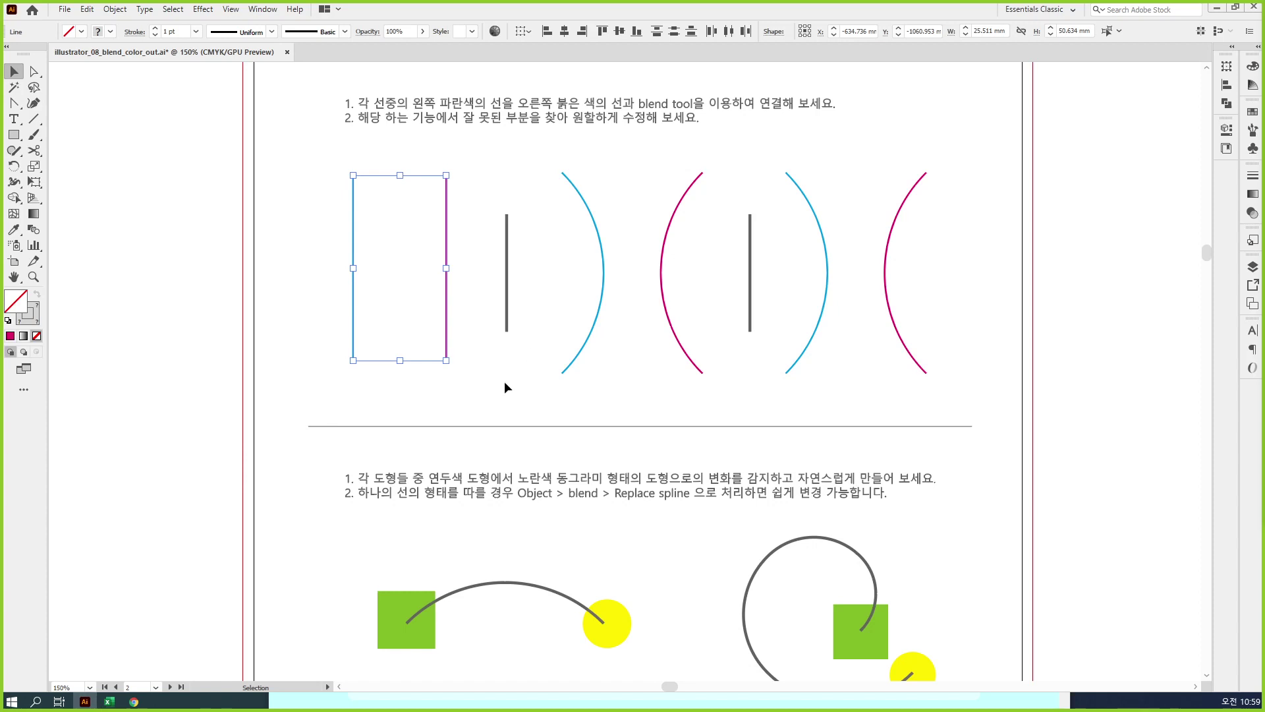
left_click(459, 398)
left_click_drag(459, 398, 291, 302)
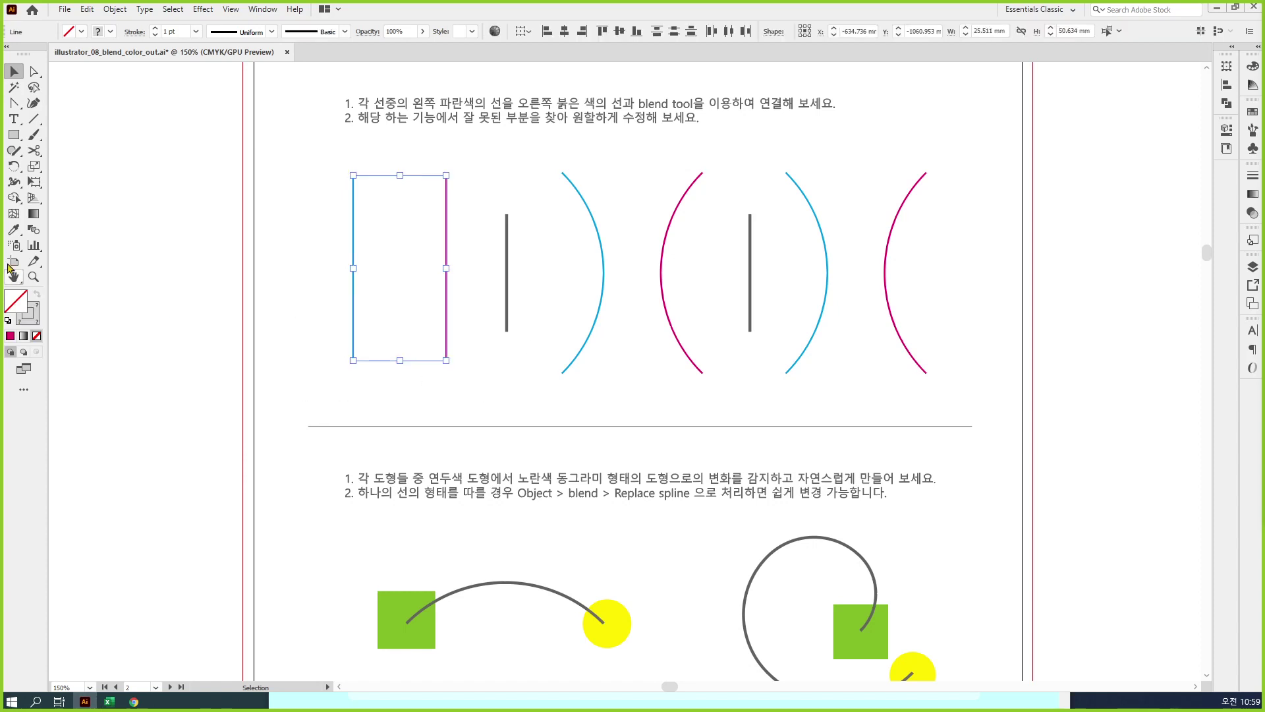
left_click(35, 229)
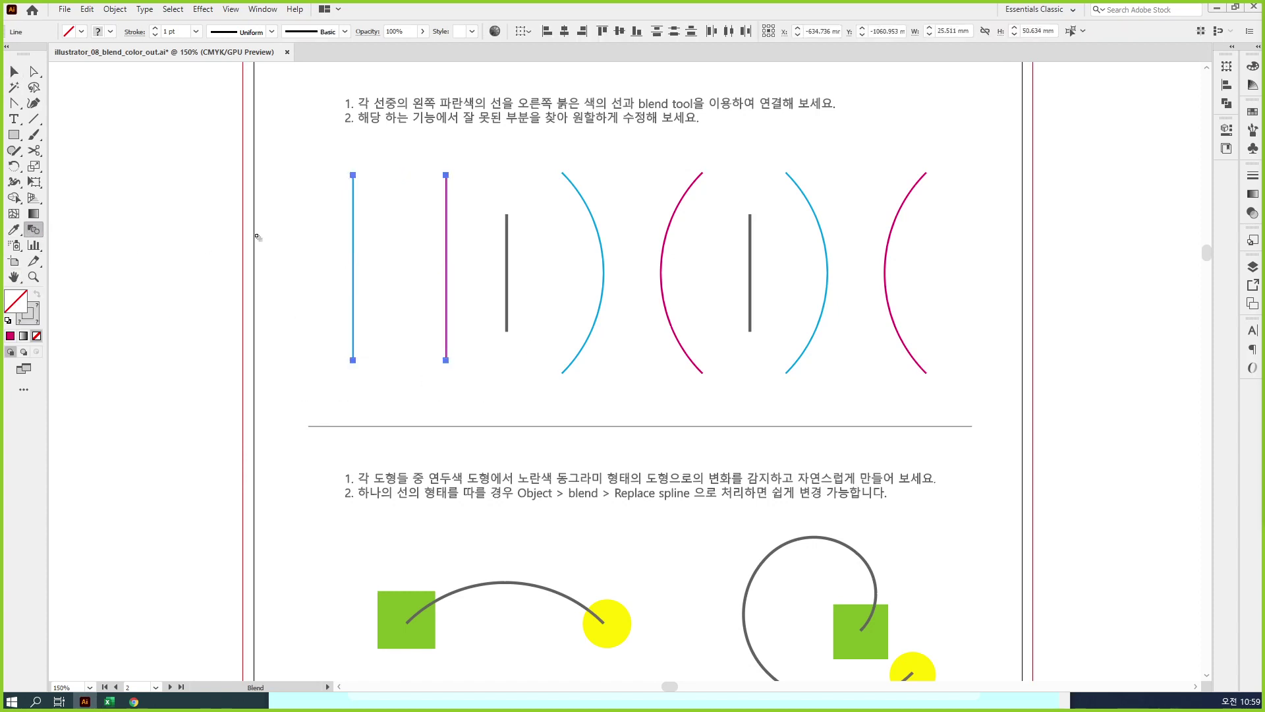
left_click(353, 175)
left_click(446, 175)
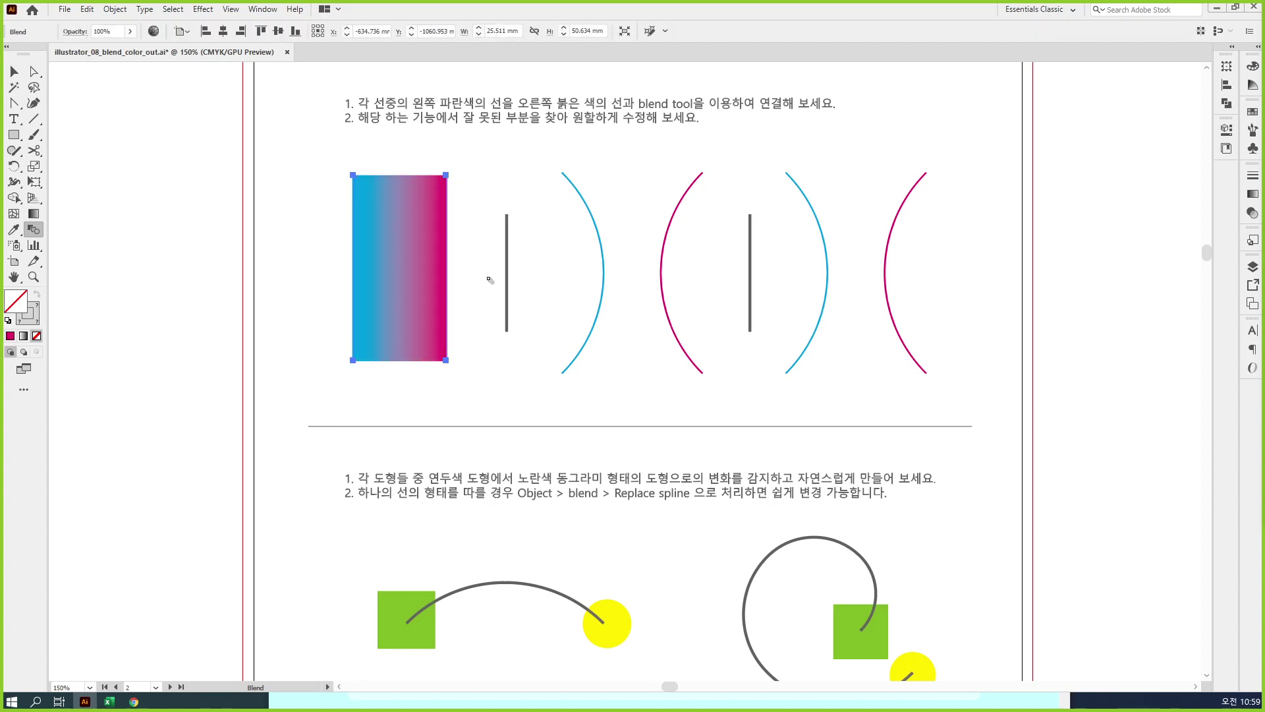
key("ctrl+z")
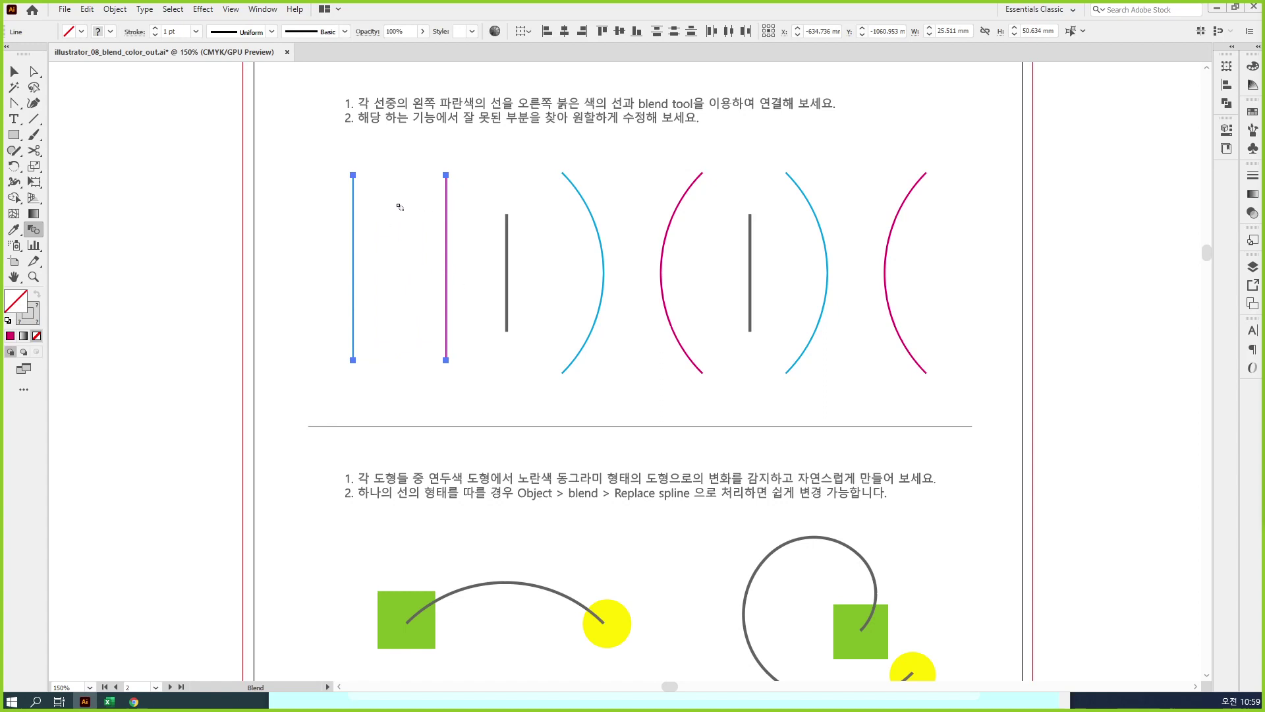
Step: Make a blend from the selected straight blue and magenta lines with the Blend Make command
left_click(117, 10)
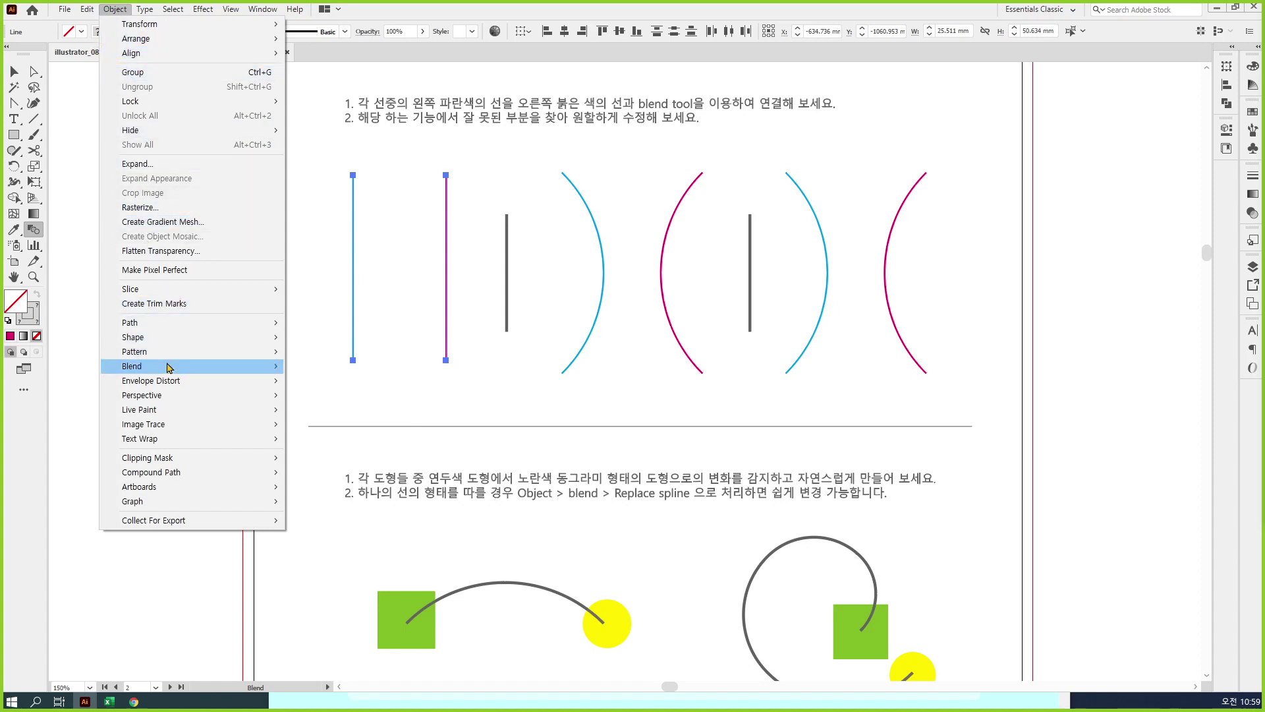
mouse_move(169, 368)
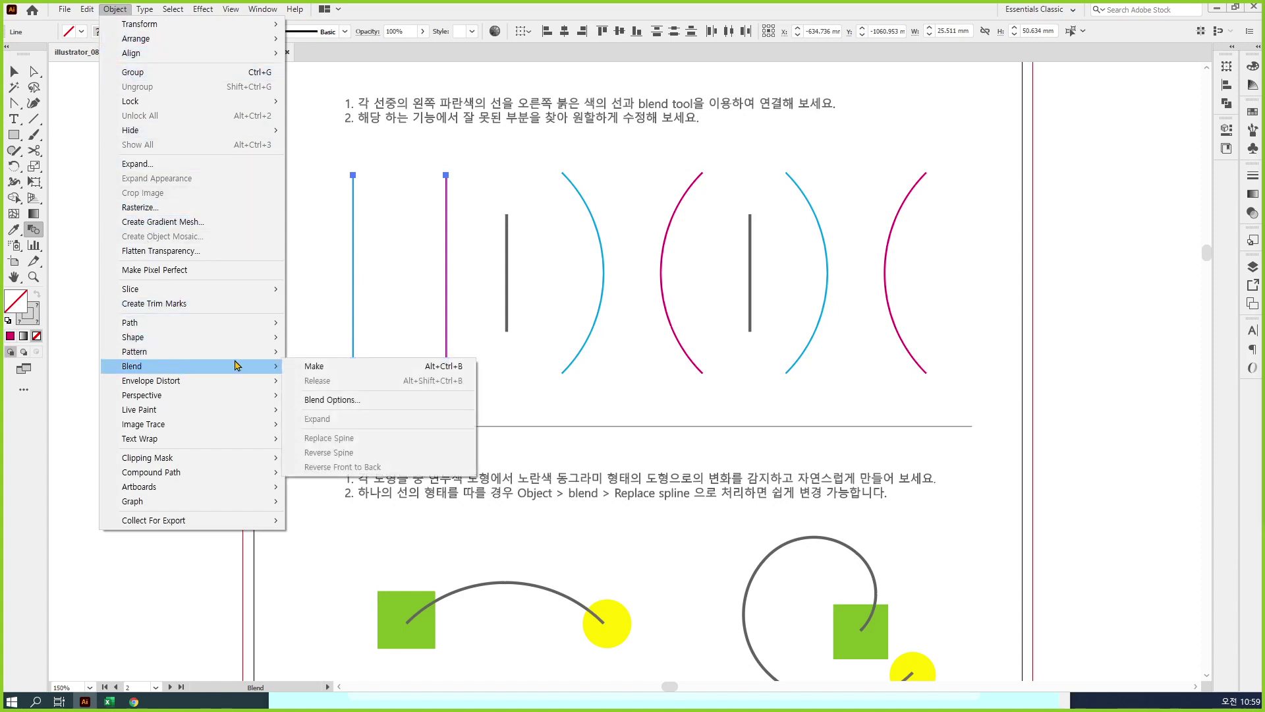
left_click(448, 366)
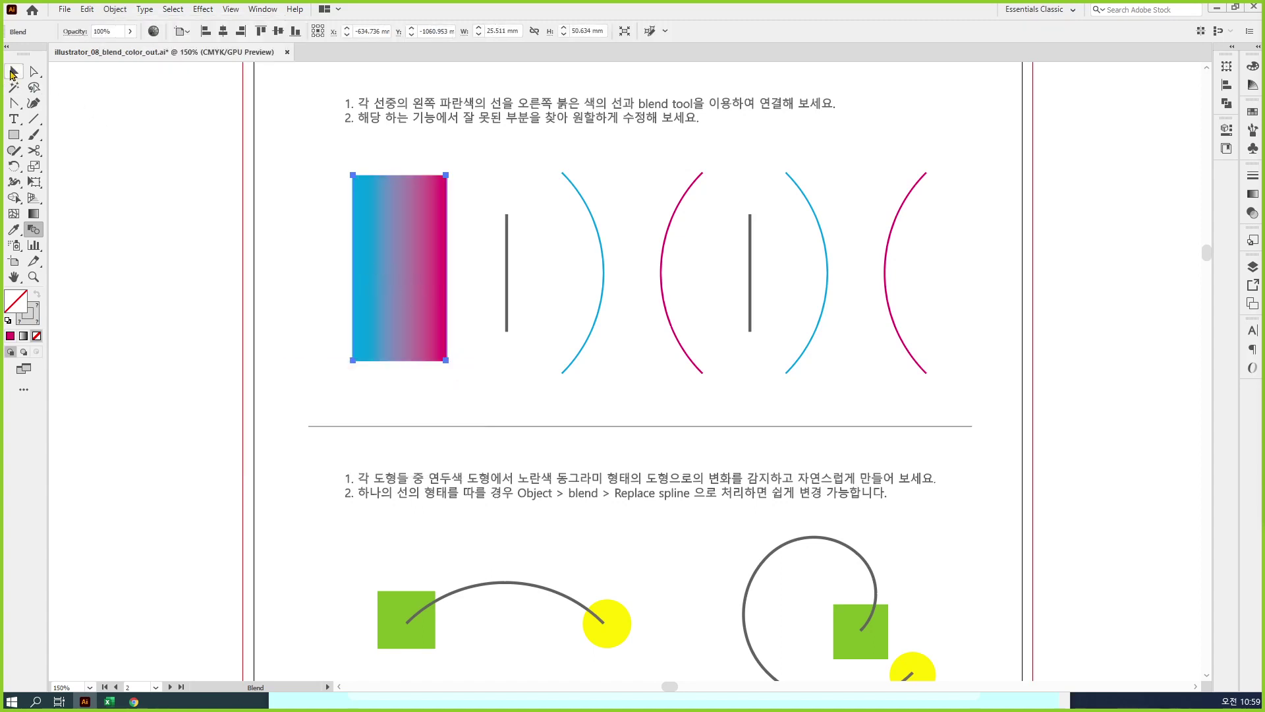
left_click(12, 74)
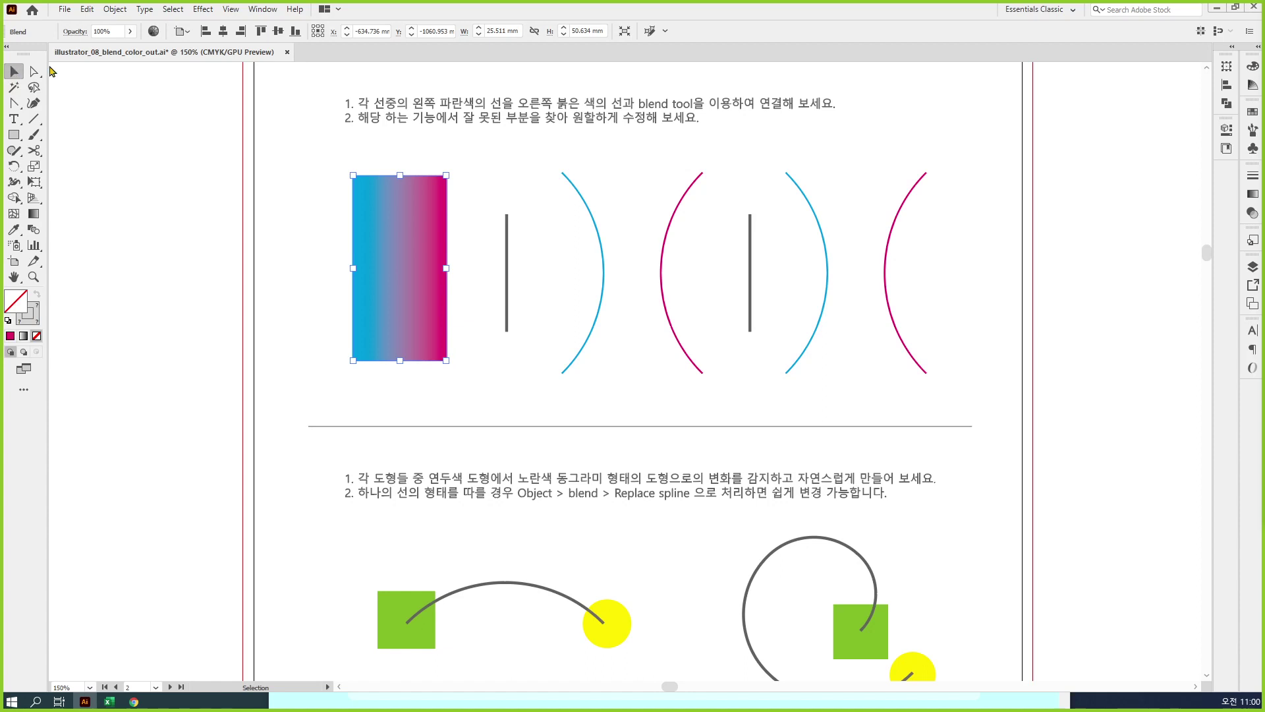
Step: Select the first pair of curved blue and magenta lines, blend them with the Blend Make command, and undo it
left_click_drag(688, 283, 601, 253)
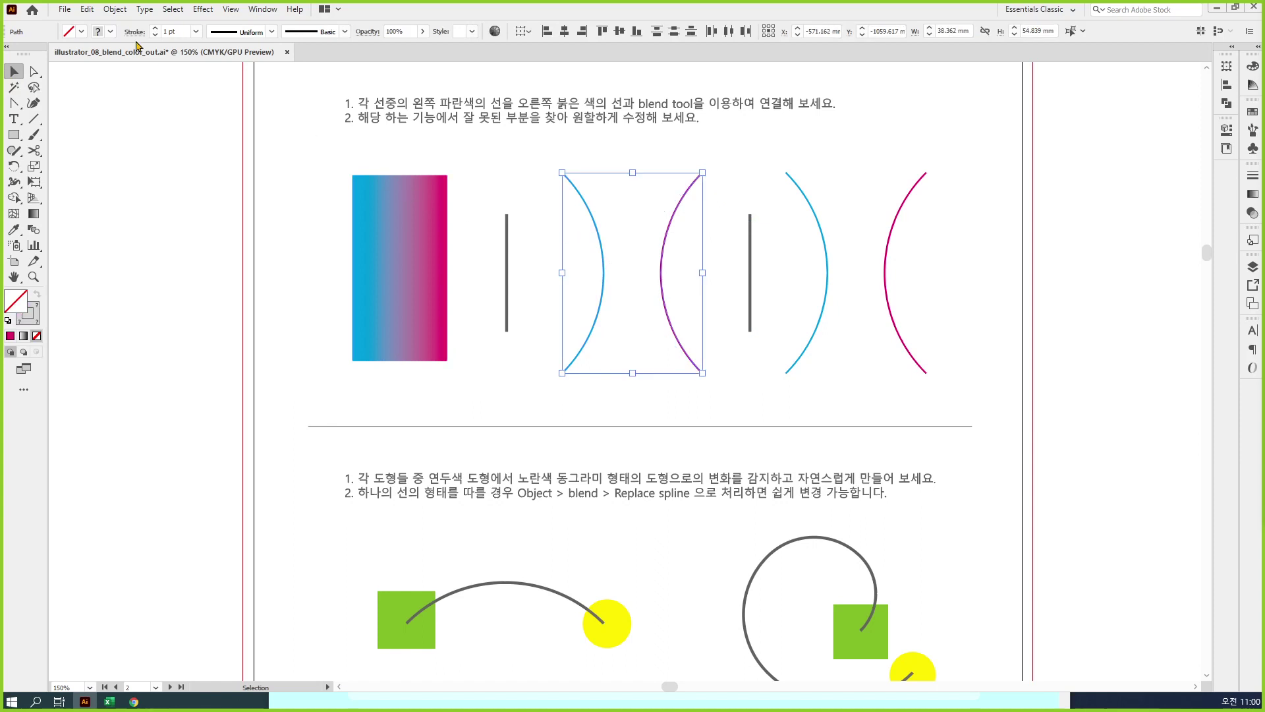
left_click(115, 10)
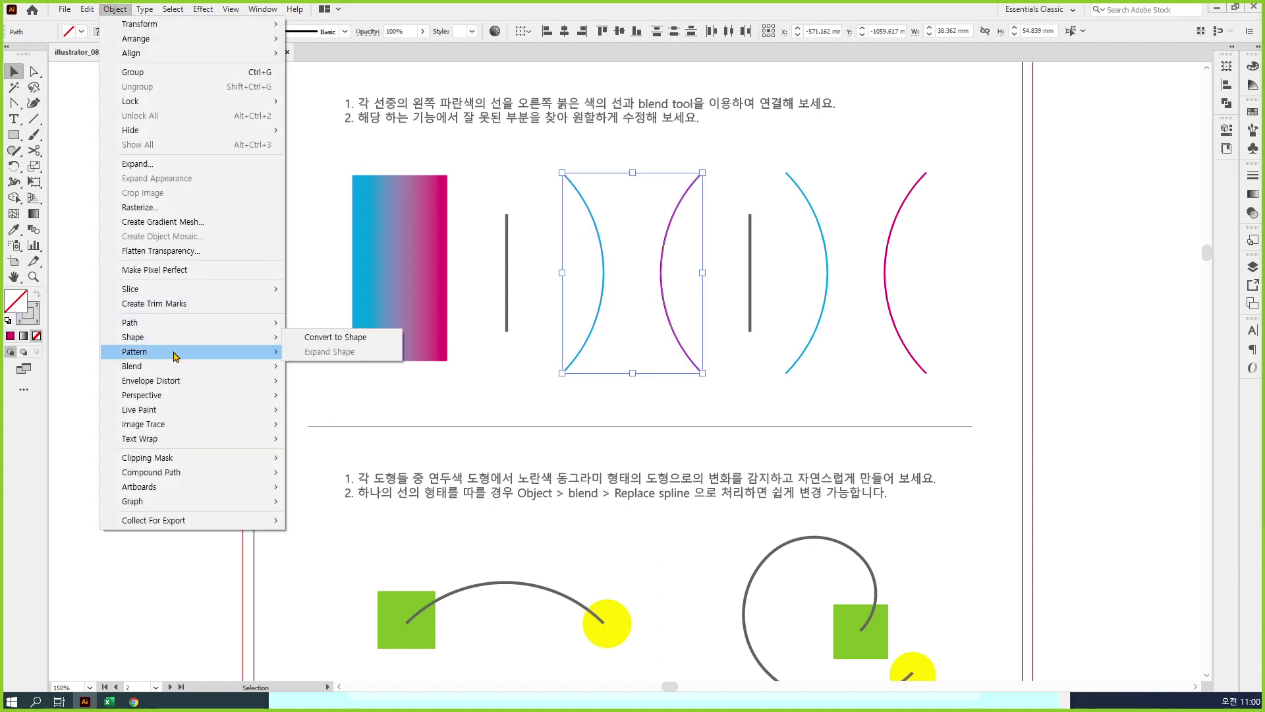
mouse_move(183, 367)
left_click(373, 369)
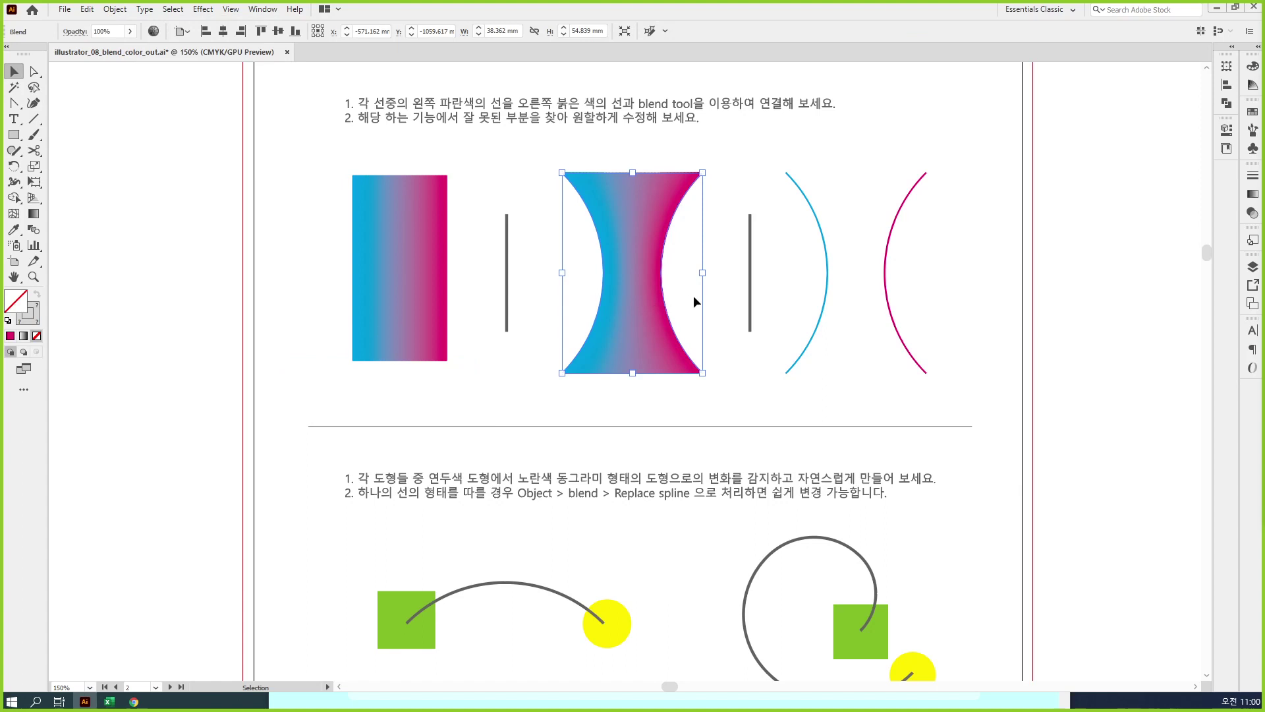
key("ctrl+z")
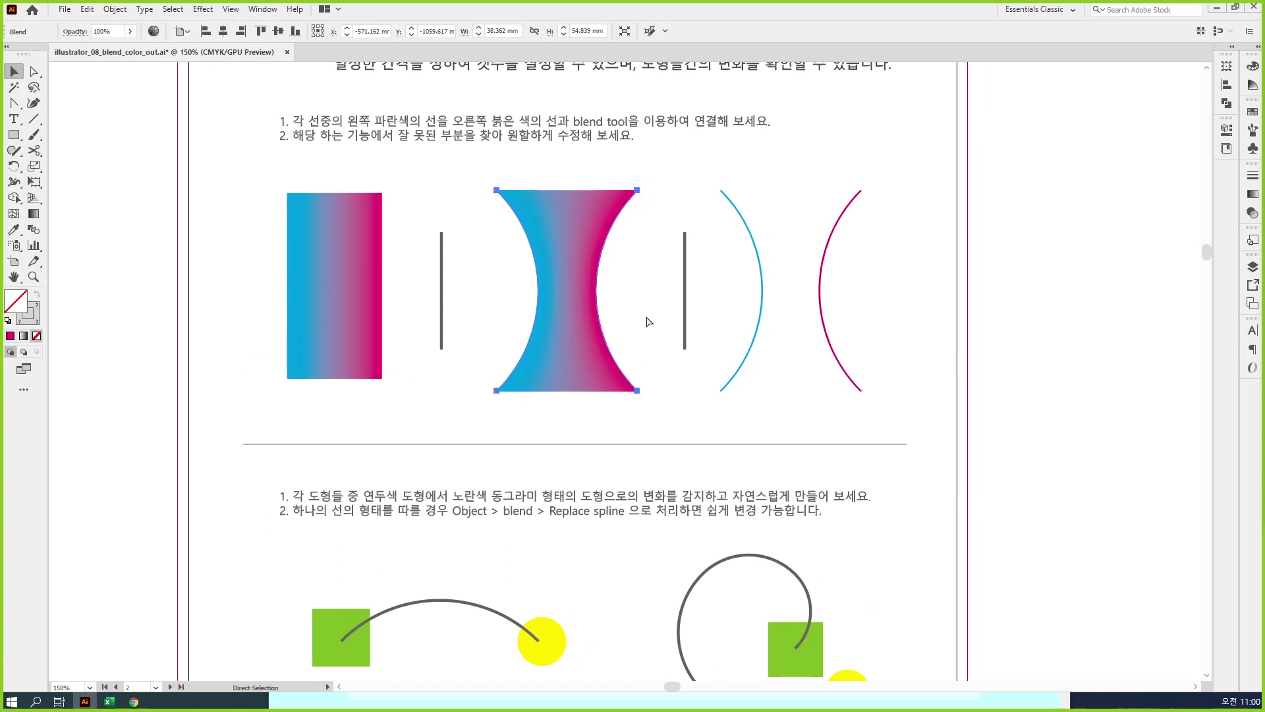
Step: Blend the first pair of curved lines with the Blend tool, joining the upper endpoints of the blue and magenta curves
key("w")
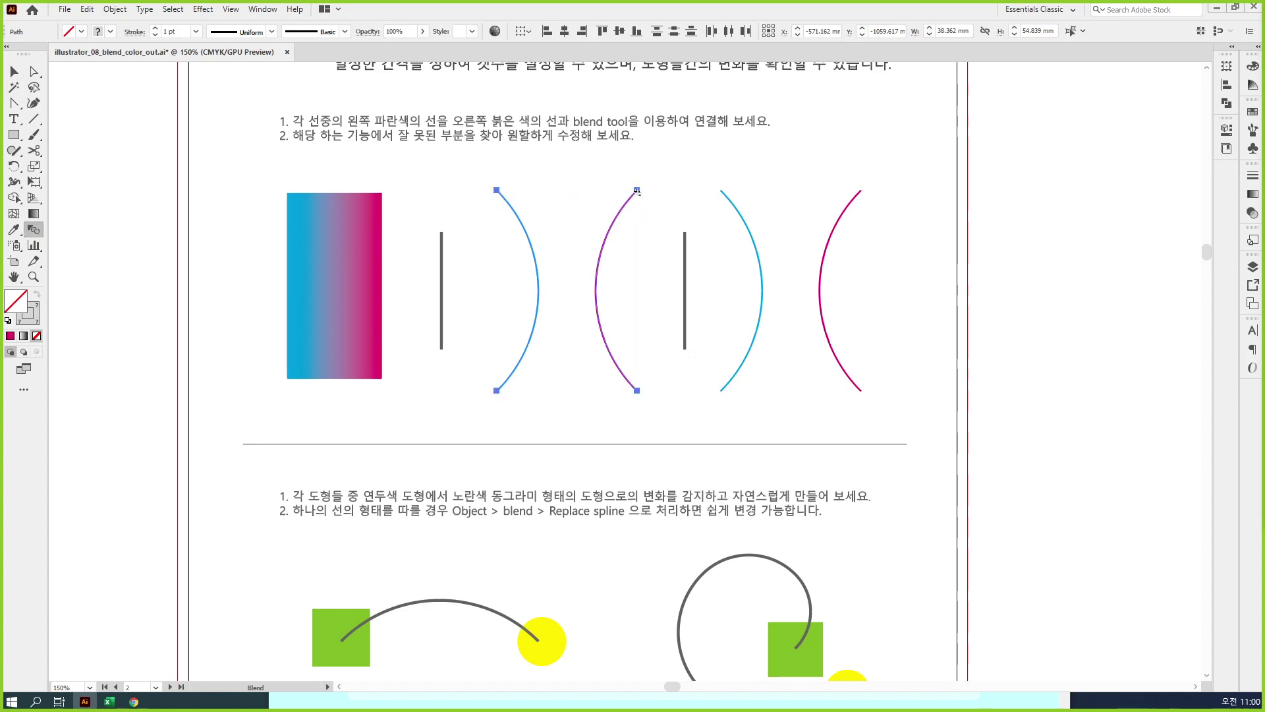
left_click(636, 190)
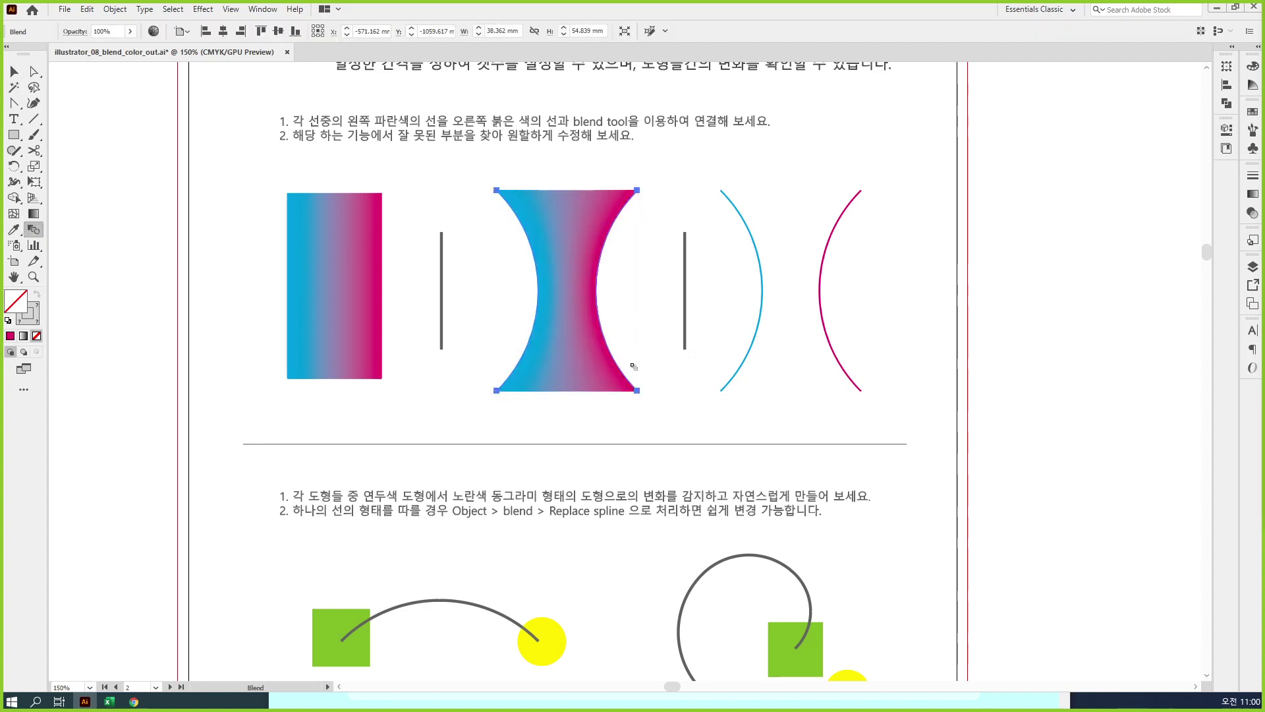
key("v")
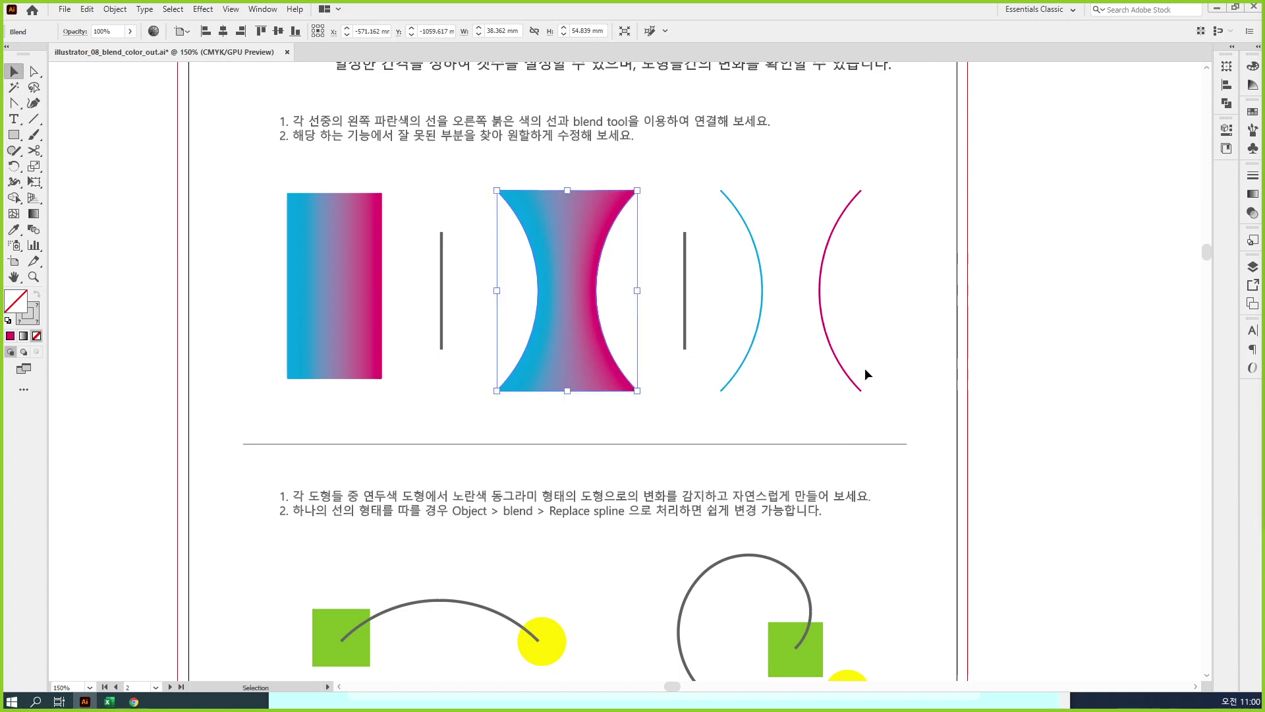
Step: Select the second pair of curved blue and magenta lines, blend them with the Blend Make command, and undo it
left_click(749, 274)
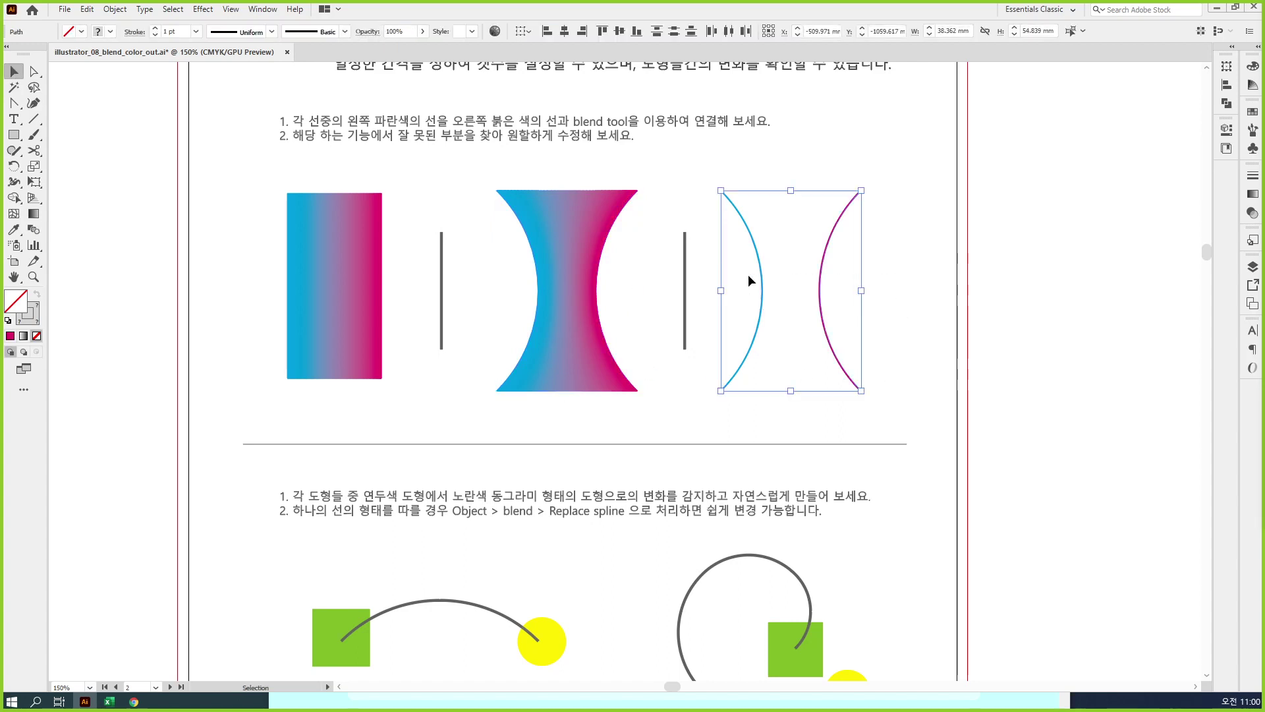
left_click(116, 11)
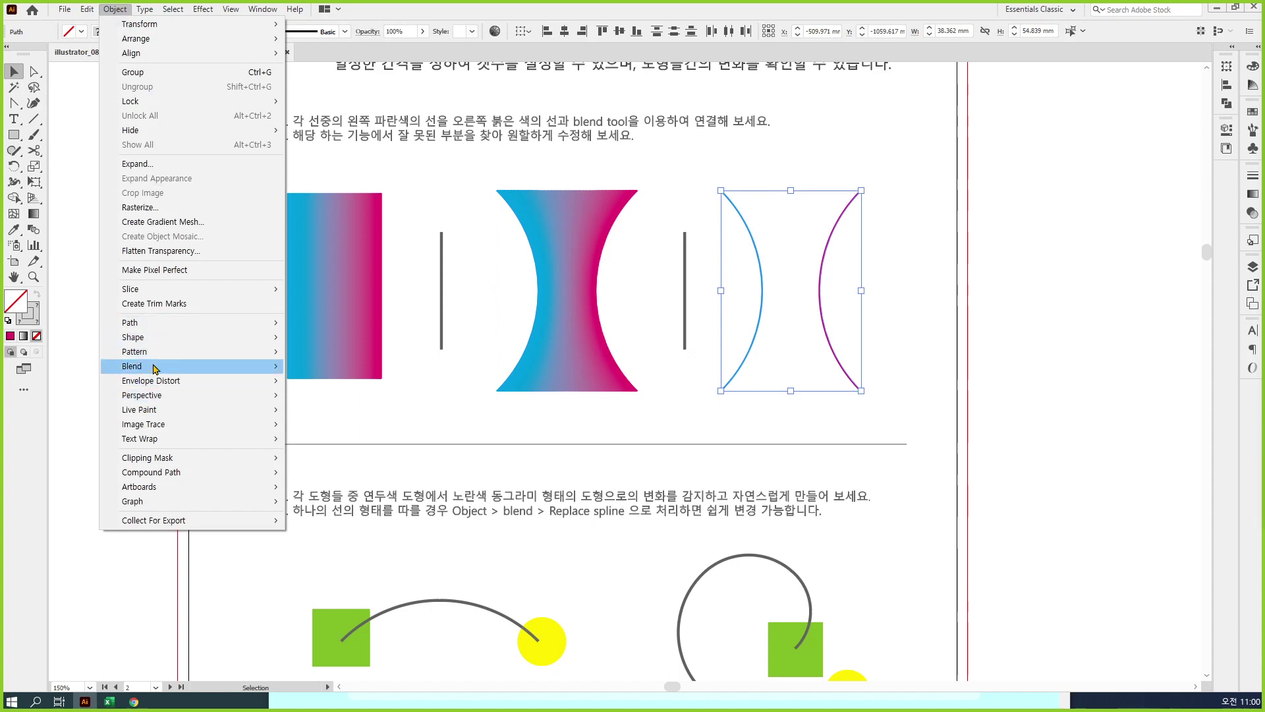
mouse_move(156, 368)
left_click(310, 367)
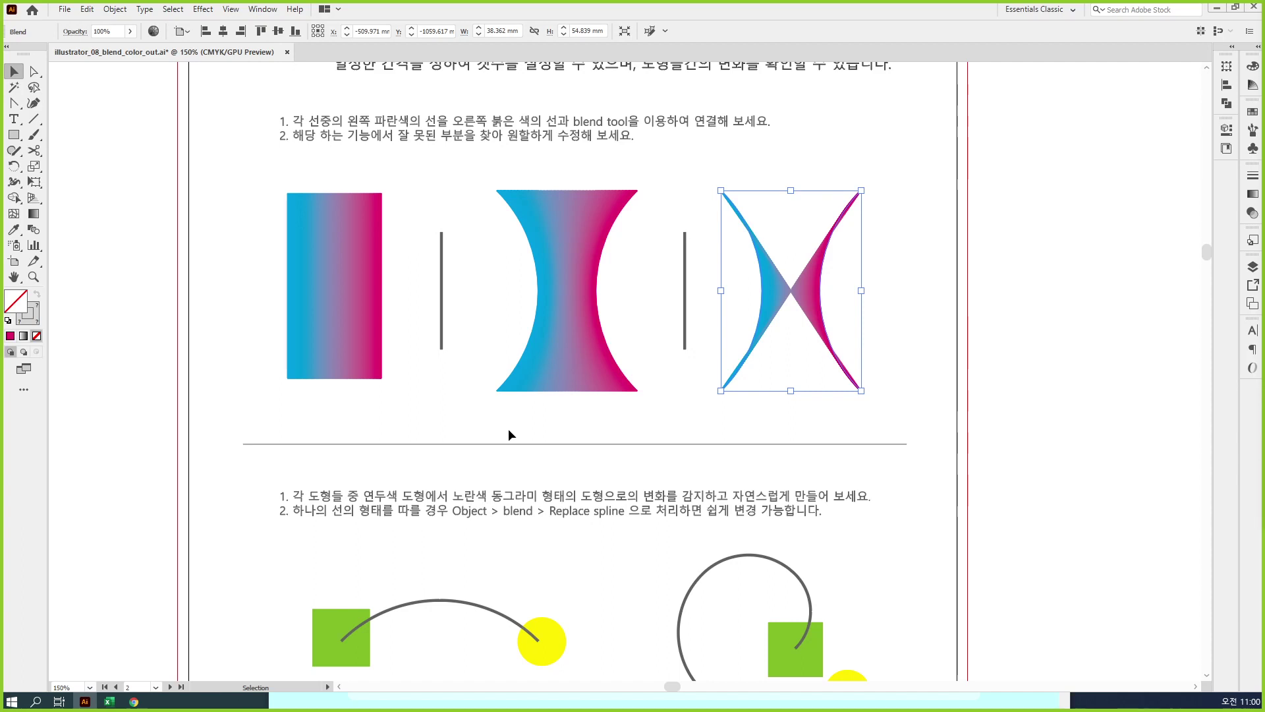
key("ctrl+z")
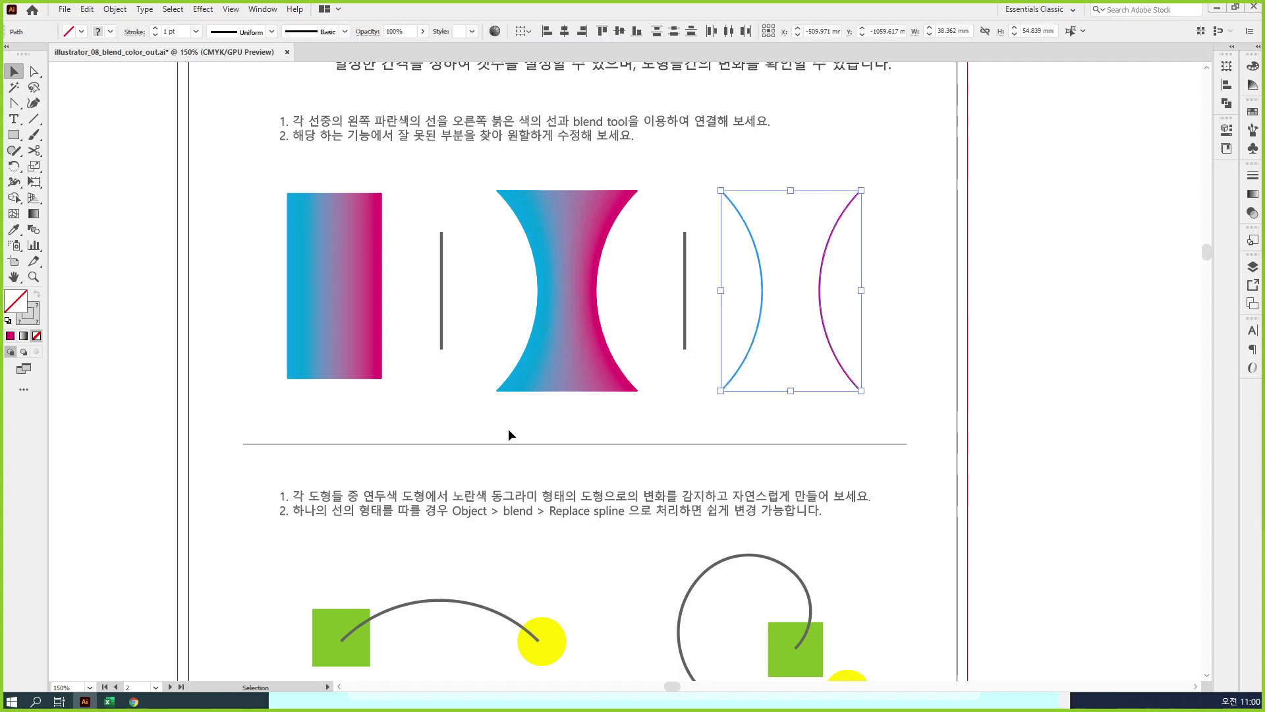
Step: Connect the upper endpoints of the second curved pair with the Blend tool and undo the blend
left_click(37, 235)
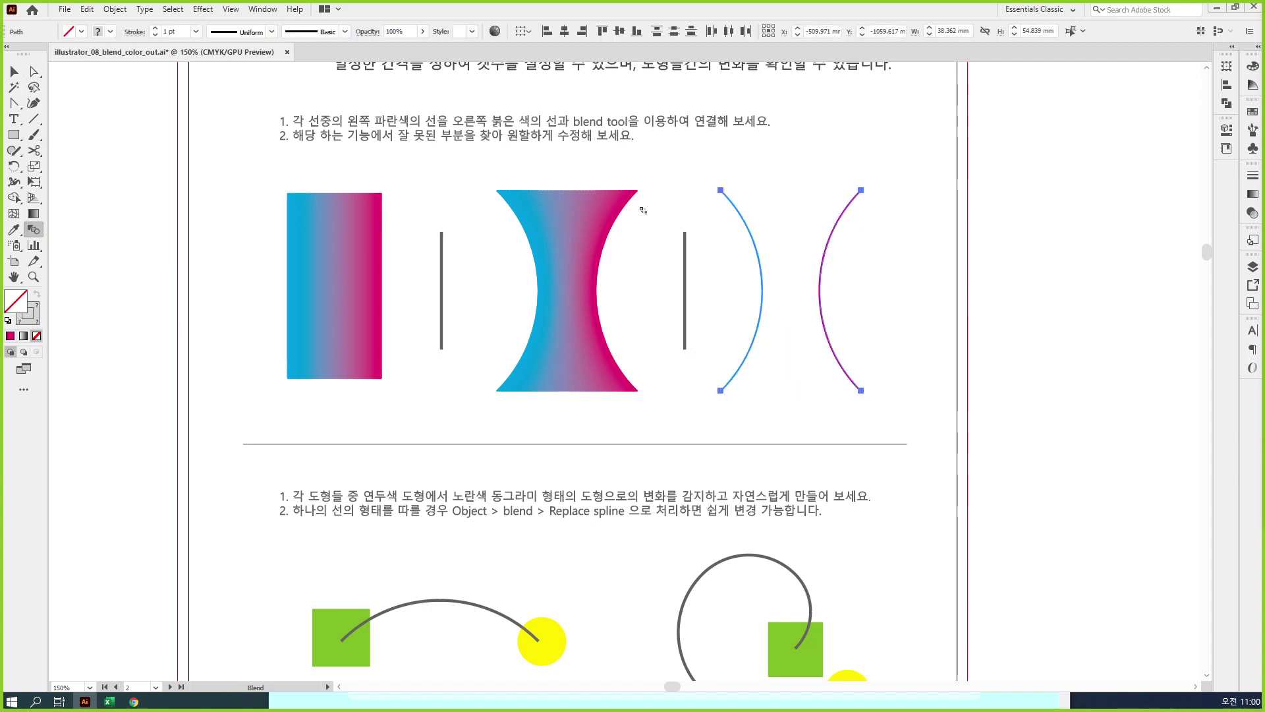
left_click(721, 191)
left_click(861, 191)
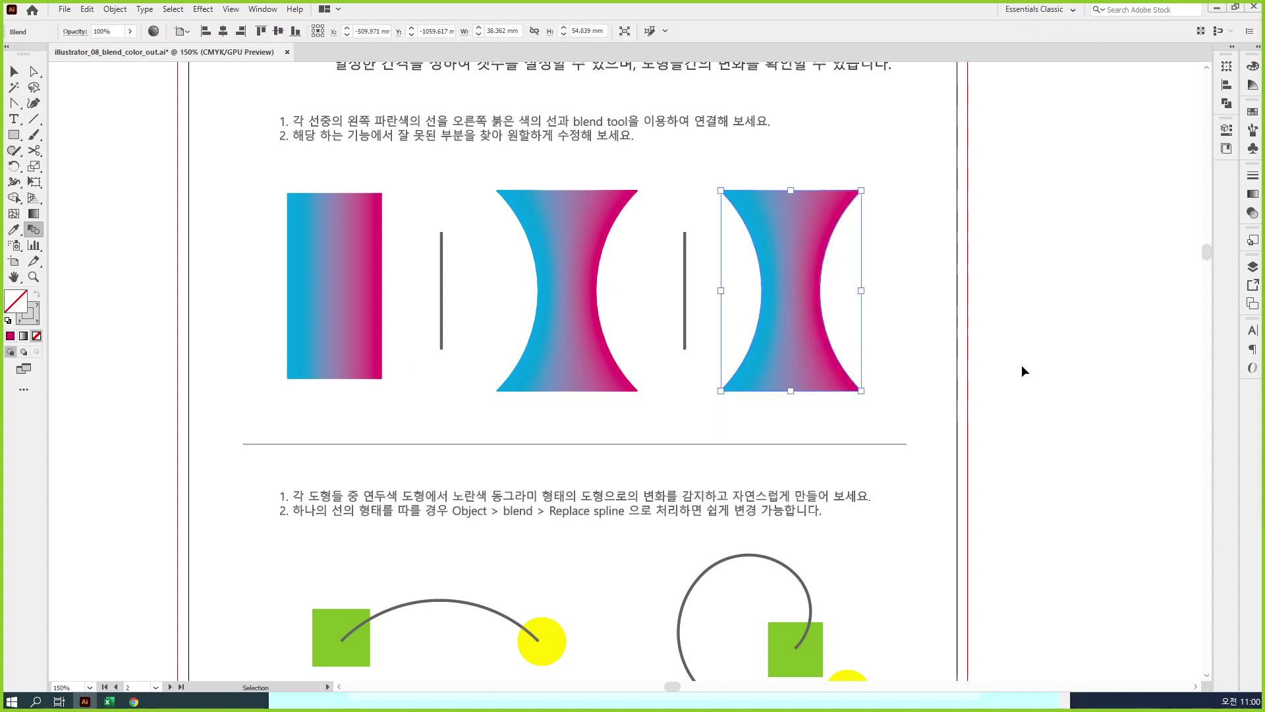
key("ctrl+z")
Step: Make a blend from the second pair of curved blue and magenta lines with the Blend Make command and deselect it
left_click(118, 9)
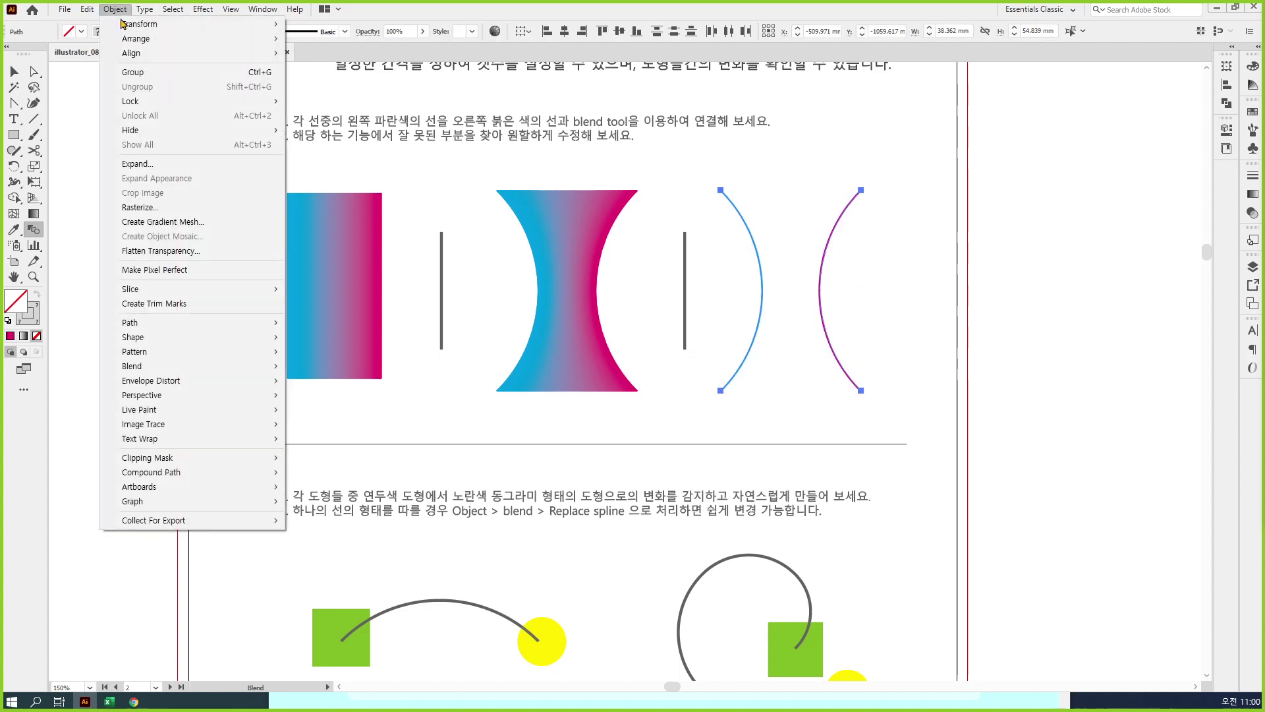
mouse_move(164, 367)
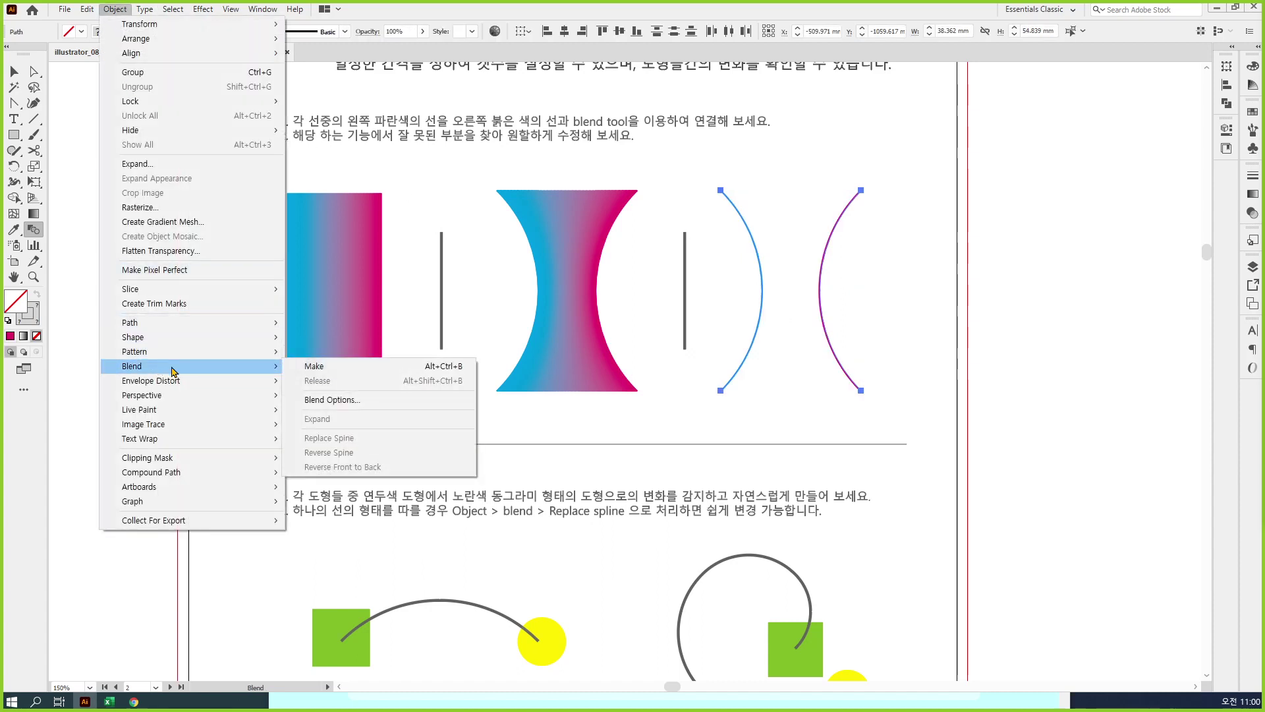
left_click(367, 370)
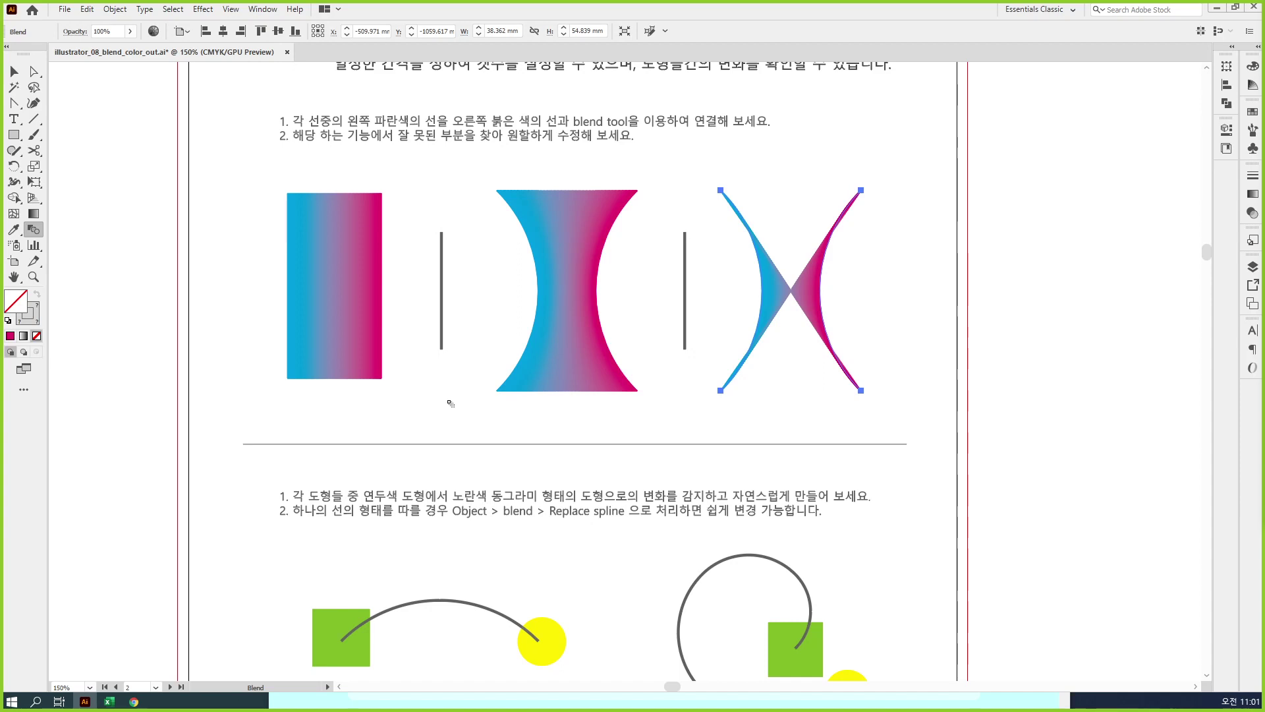
key("v")
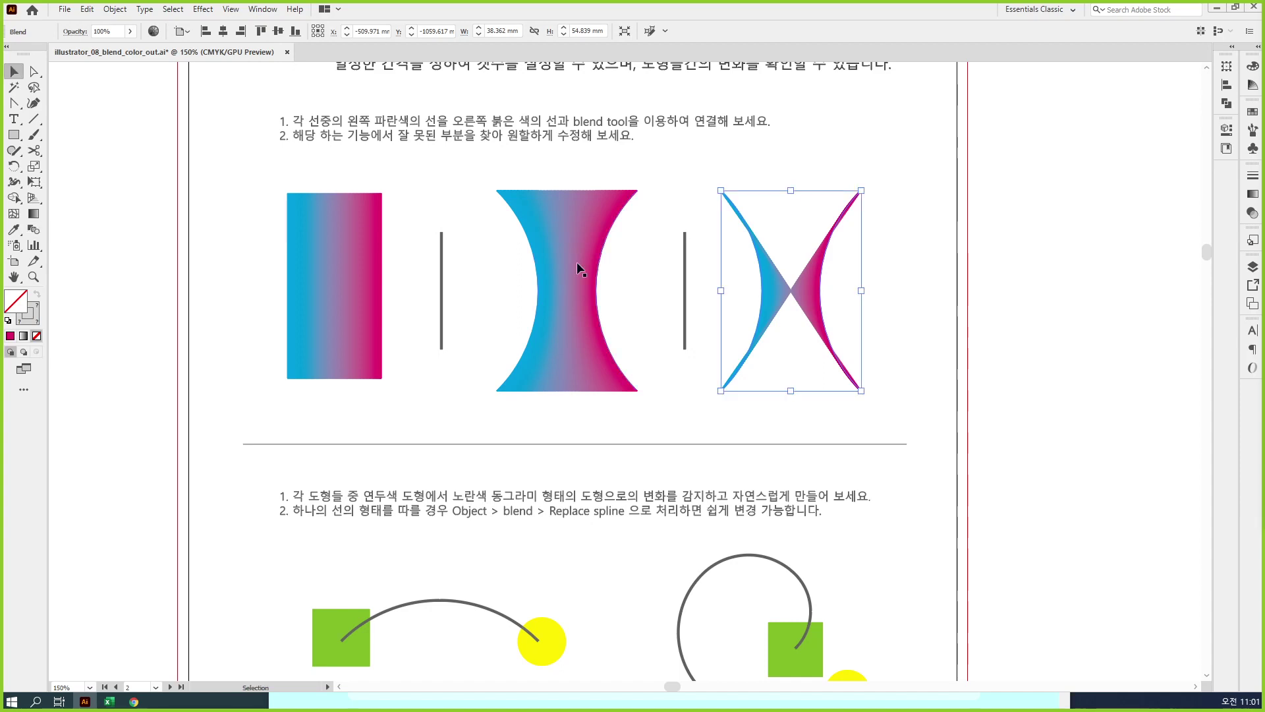
left_click(689, 391)
Step: Draw two facing magenta curves with the Pen tool in the empty area beside the artboard, both from top to bottom
scroll(351, 421, "right", 5)
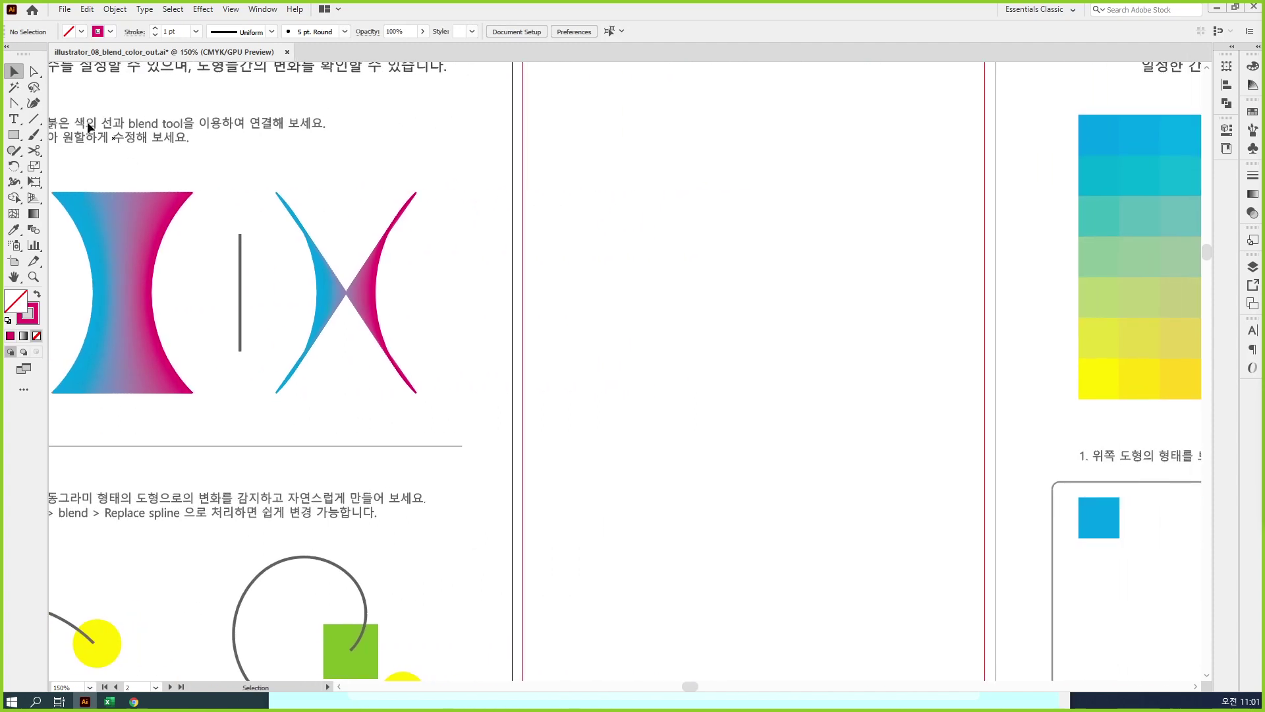
key("p")
left_click(616, 203)
left_click_drag(610, 399, 546, 492)
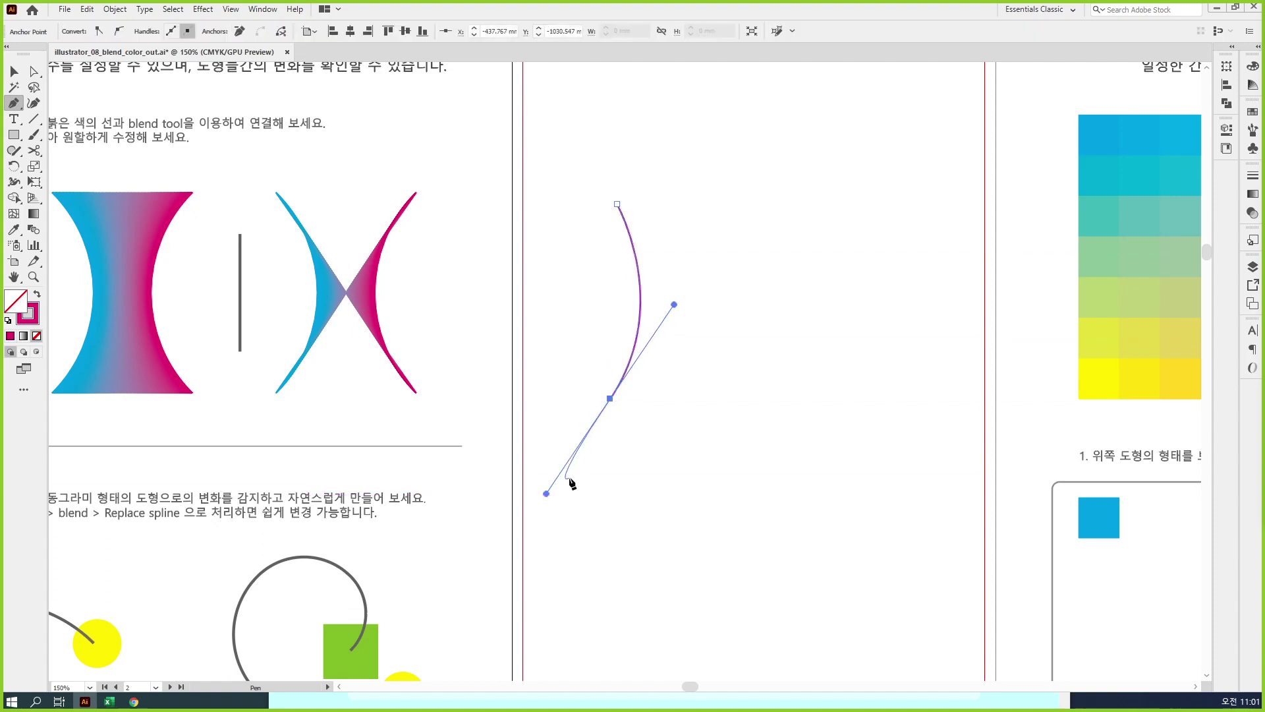
key("Escape")
left_click(745, 203)
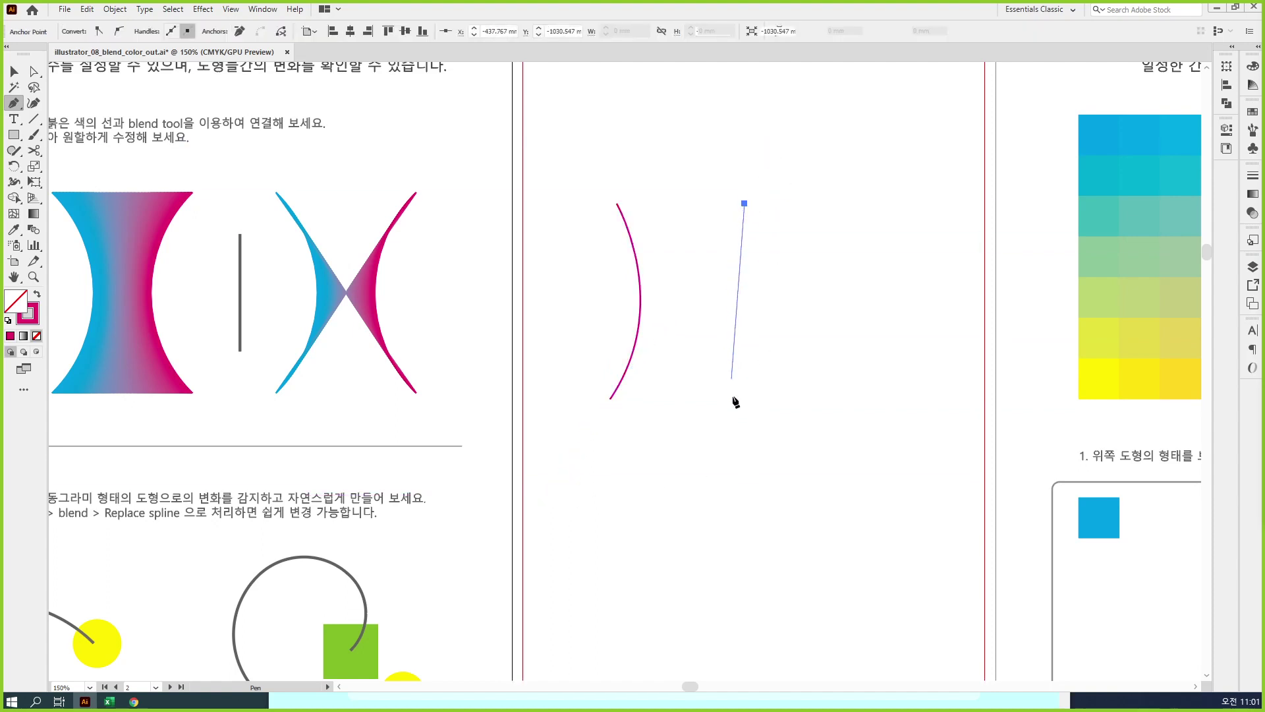
left_click_drag(744, 401, 818, 488)
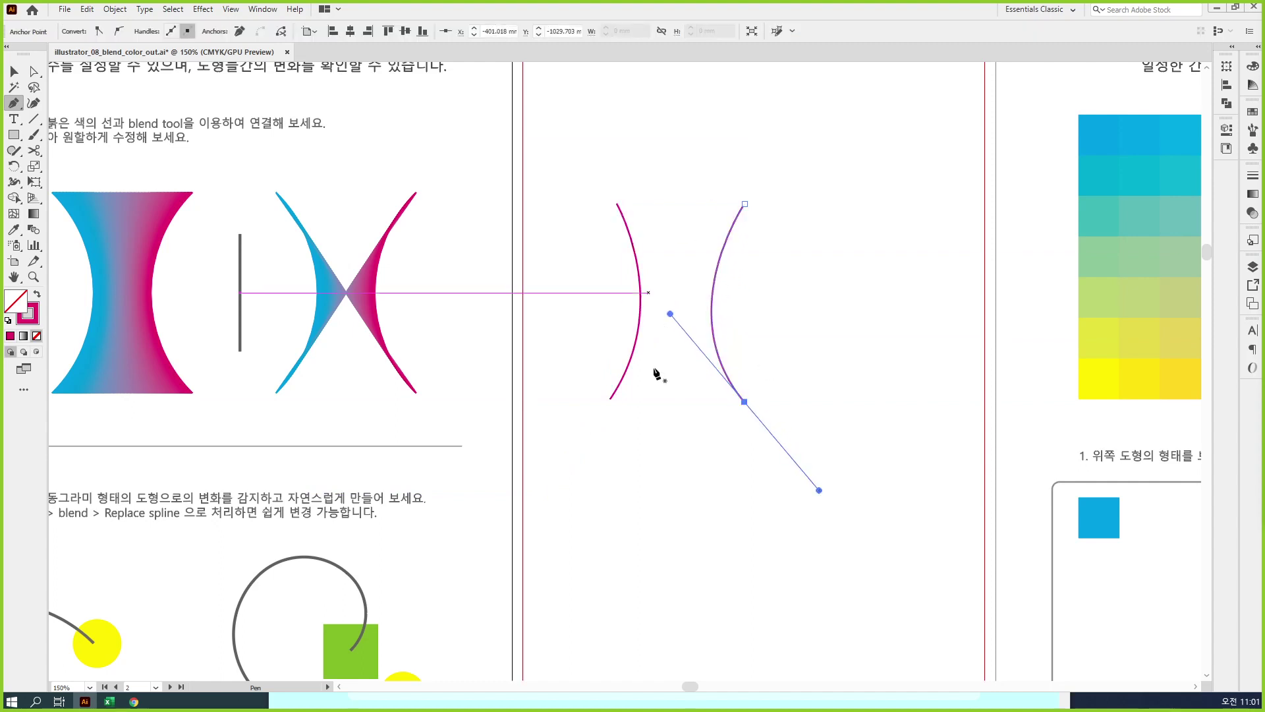
key("v")
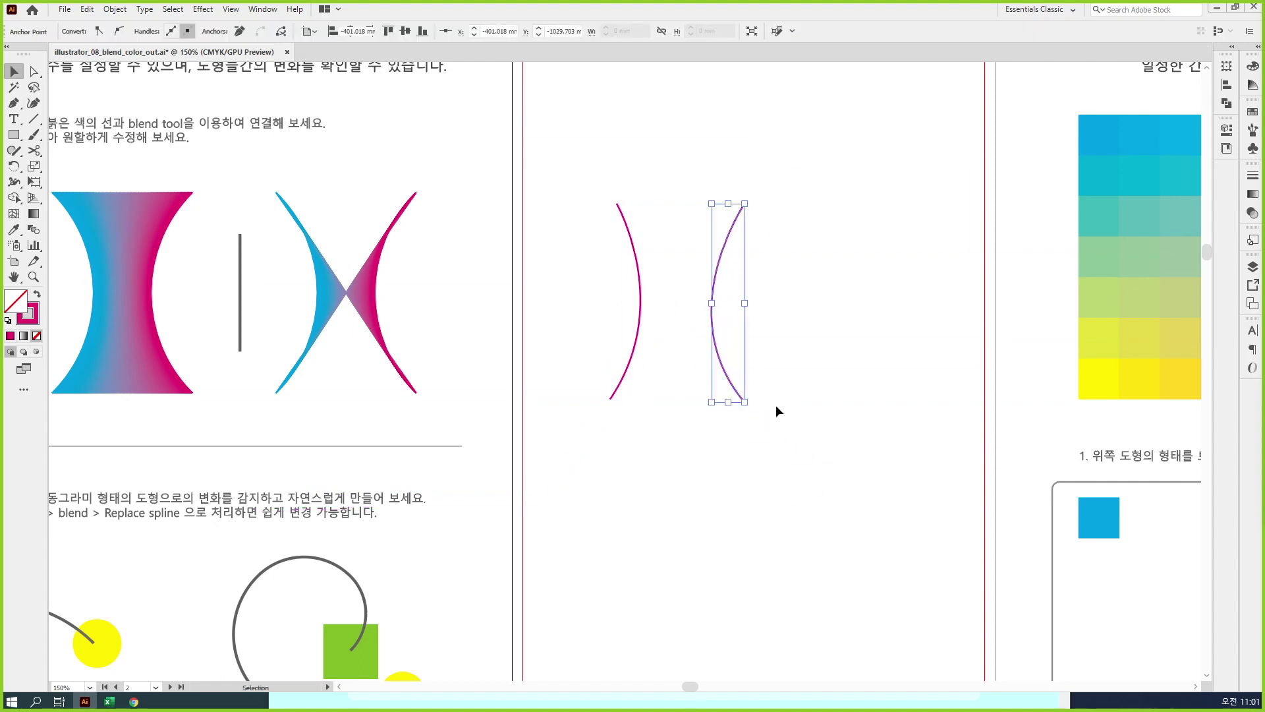
Step: Blend the two test curves with the Blend Make command and set the spacing to 8 Specified Steps
left_click_drag(776, 405, 567, 300)
key("ctrl+alt+b")
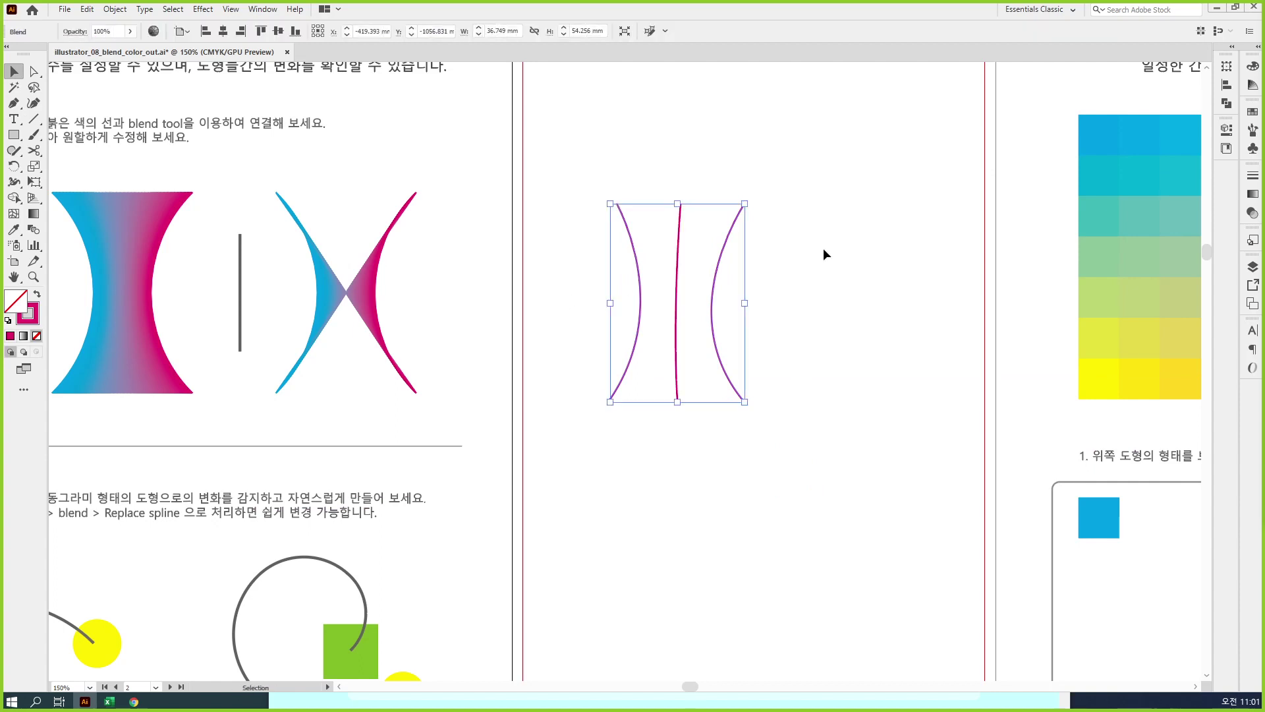
left_click(34, 232)
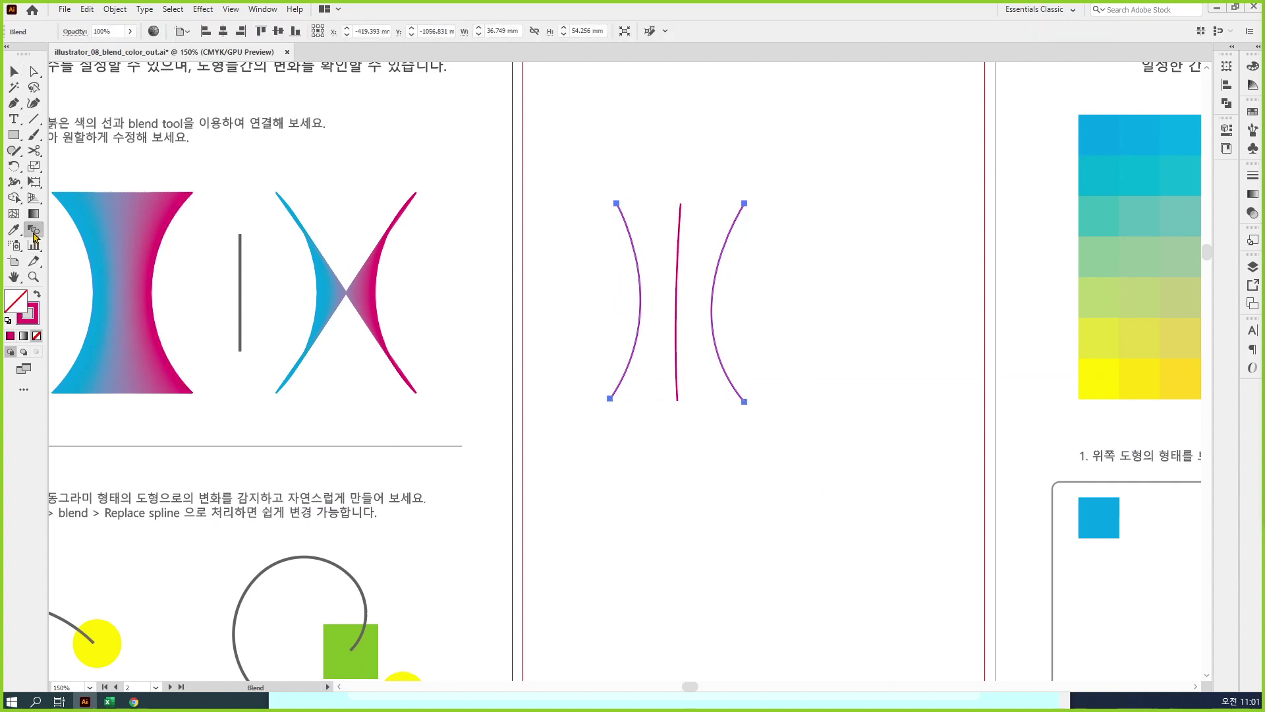
double_click(33, 235)
left_click(602, 105)
left_click(584, 132)
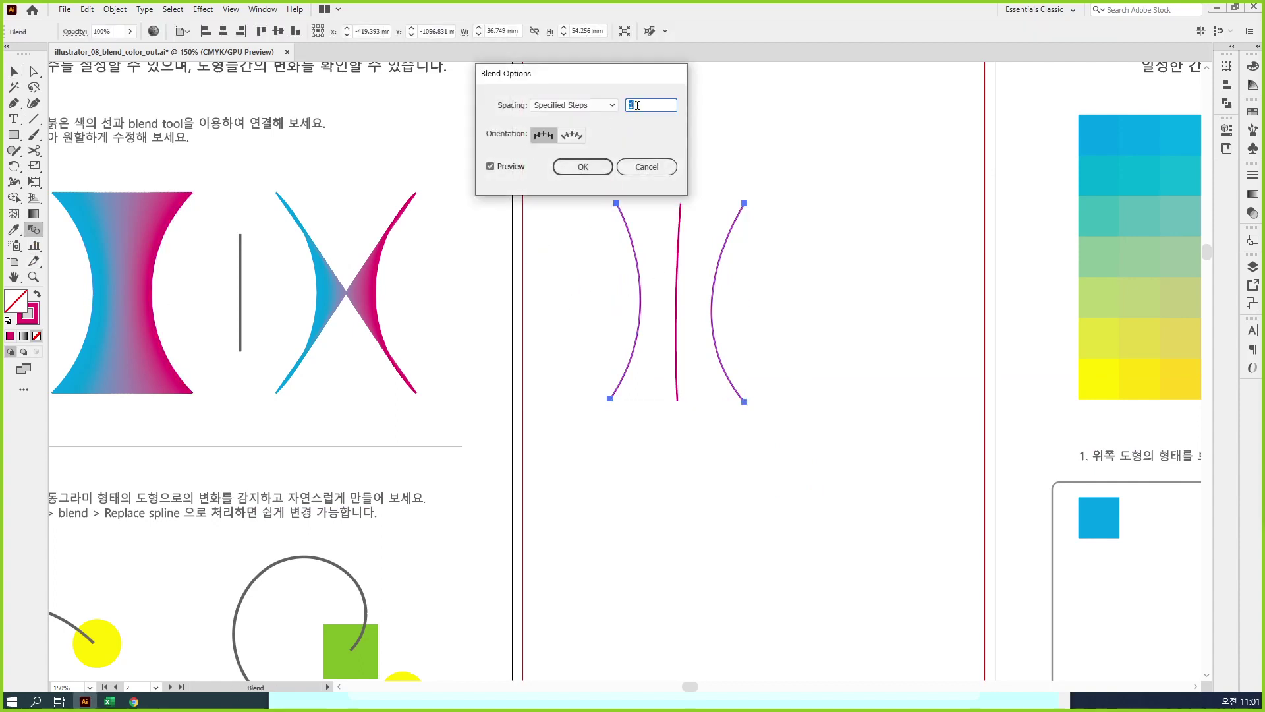
key("Up")
key("Up")
key("Up")
key("Up")
key("Up")
key("Up")
key("Up")
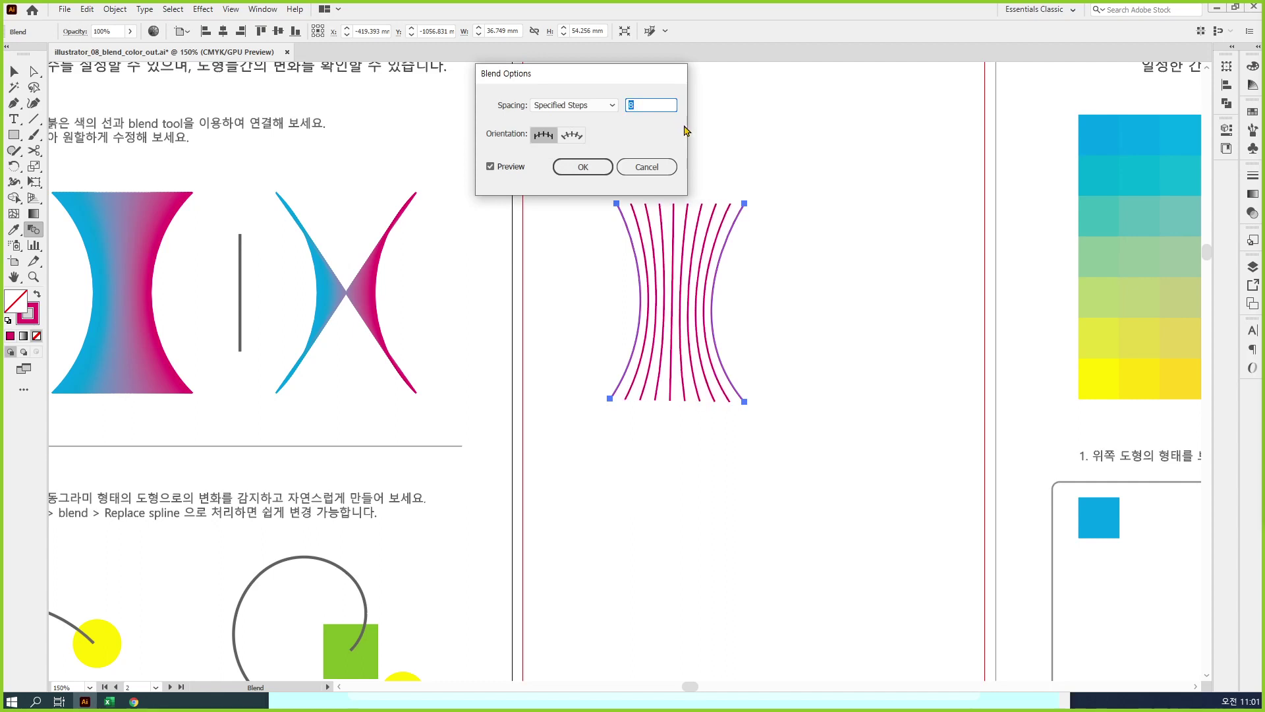
left_click(582, 166)
Step: Delete the test blend and draw two new facing curves with the Pen tool, the left one downward and the right one upward
key("v")
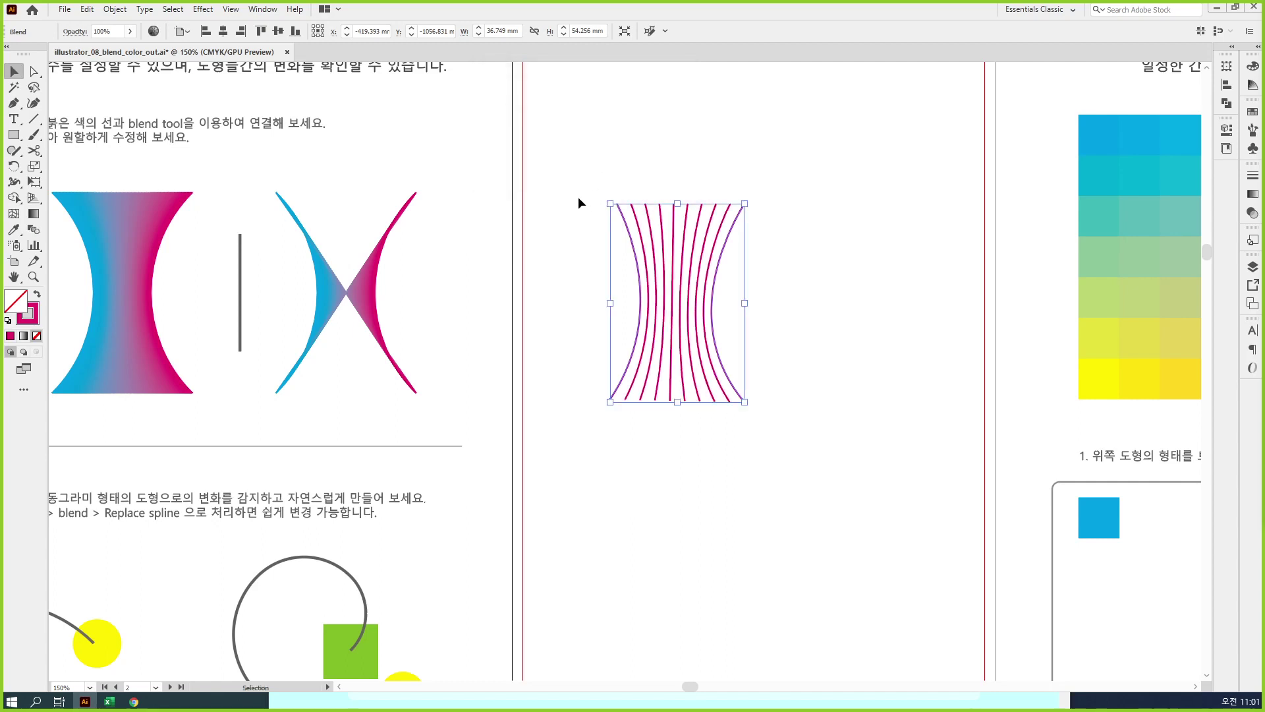
left_click_drag(568, 176, 832, 495)
key("Delete")
key("p")
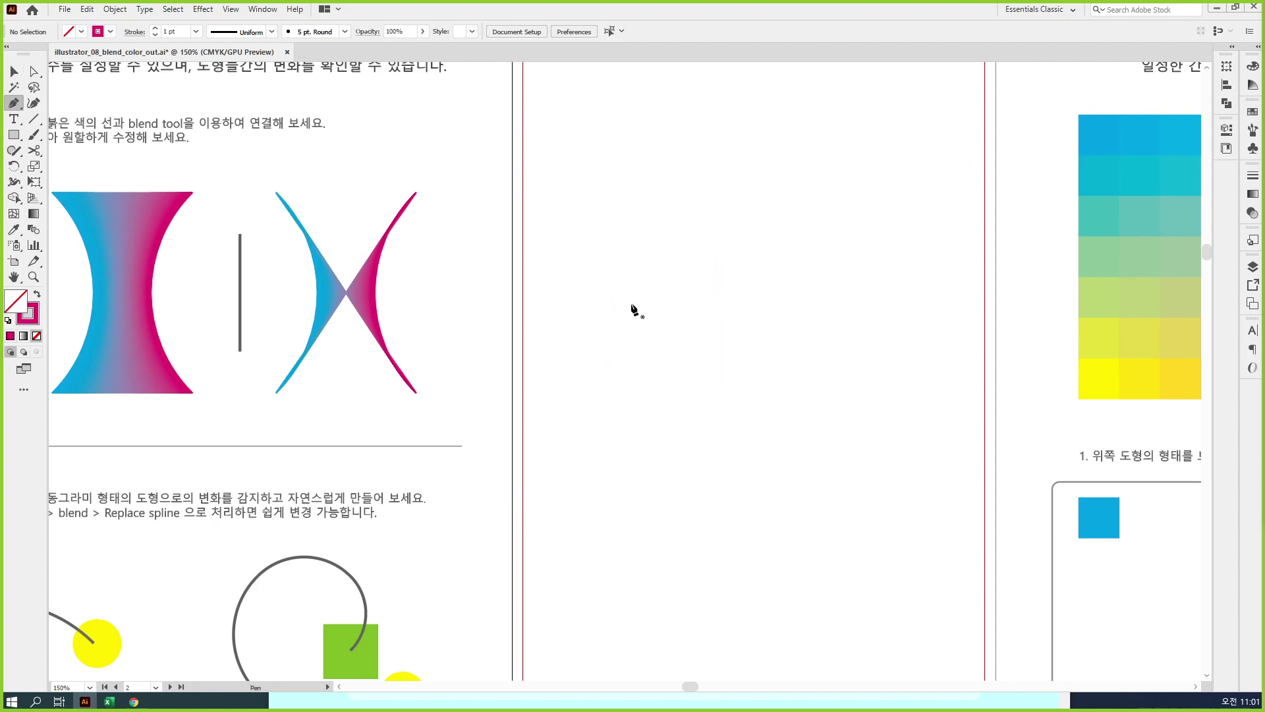
left_click_drag(588, 419, 535, 532)
left_click(722, 401)
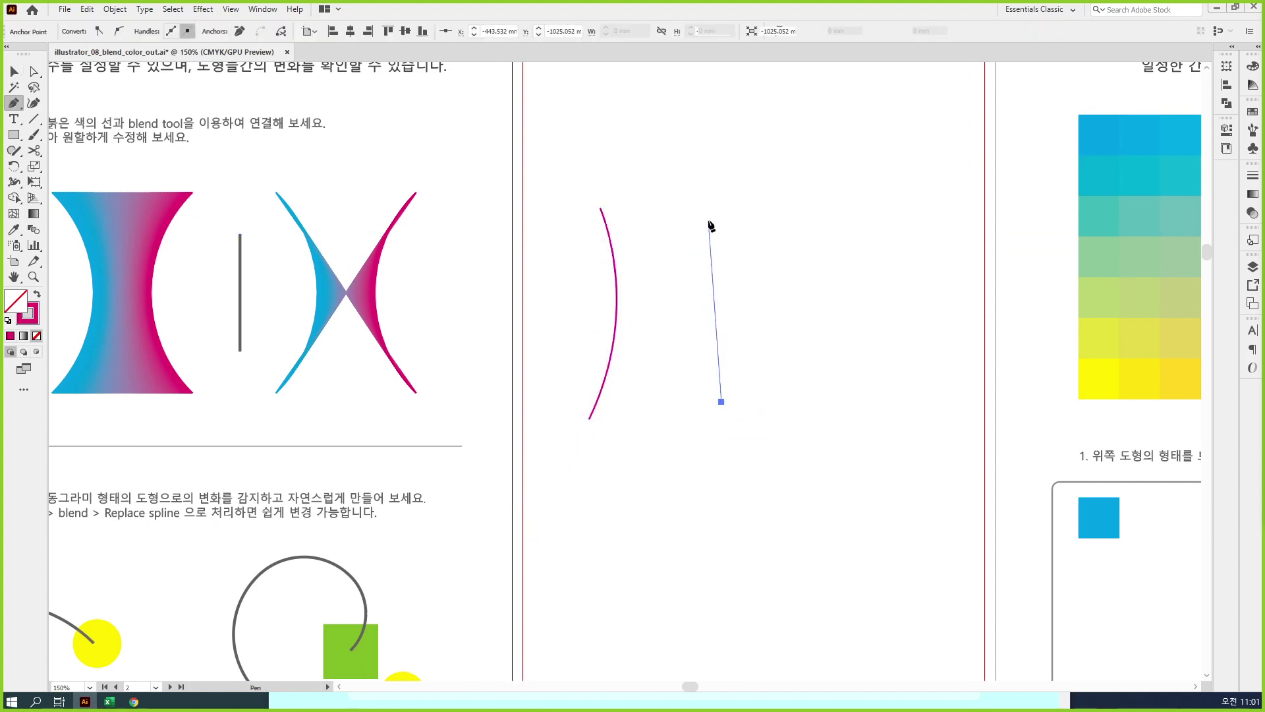
left_click_drag(710, 216, 767, 124)
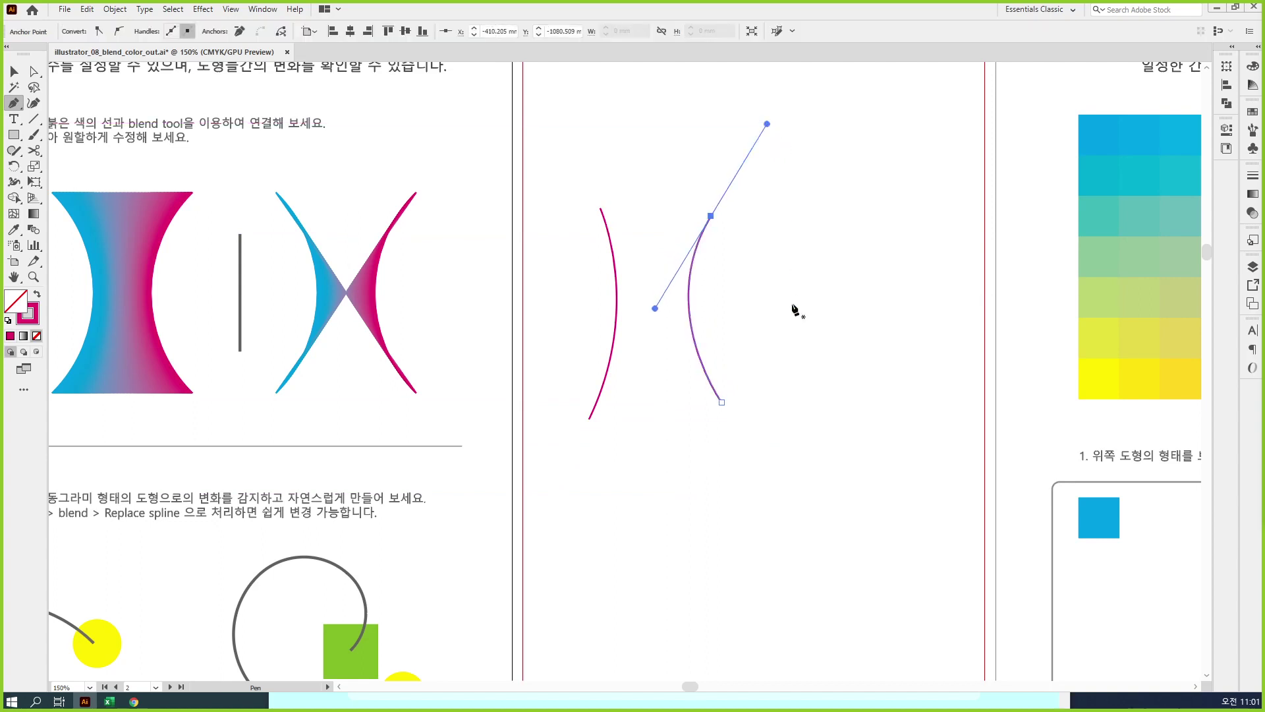
Step: Select both opposite-direction test curves and make a blend from them
key("v")
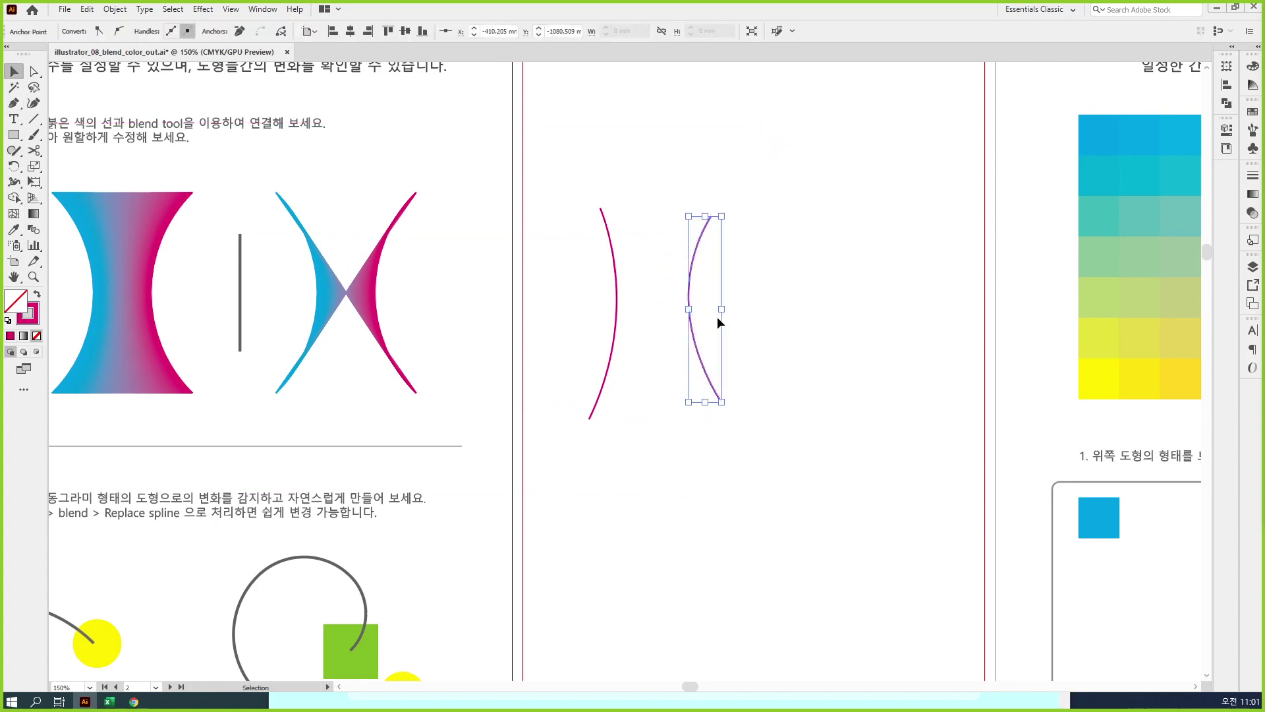
left_click(617, 303, "shift")
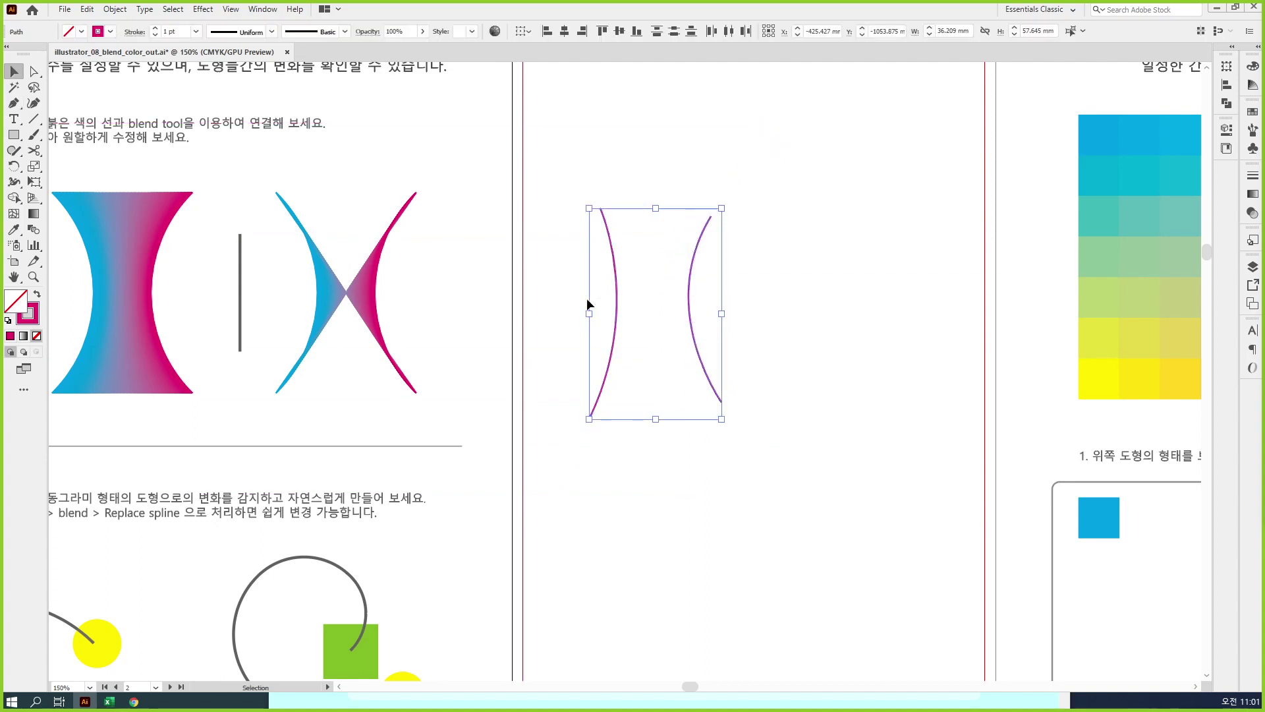
key("ctrl+alt+b")
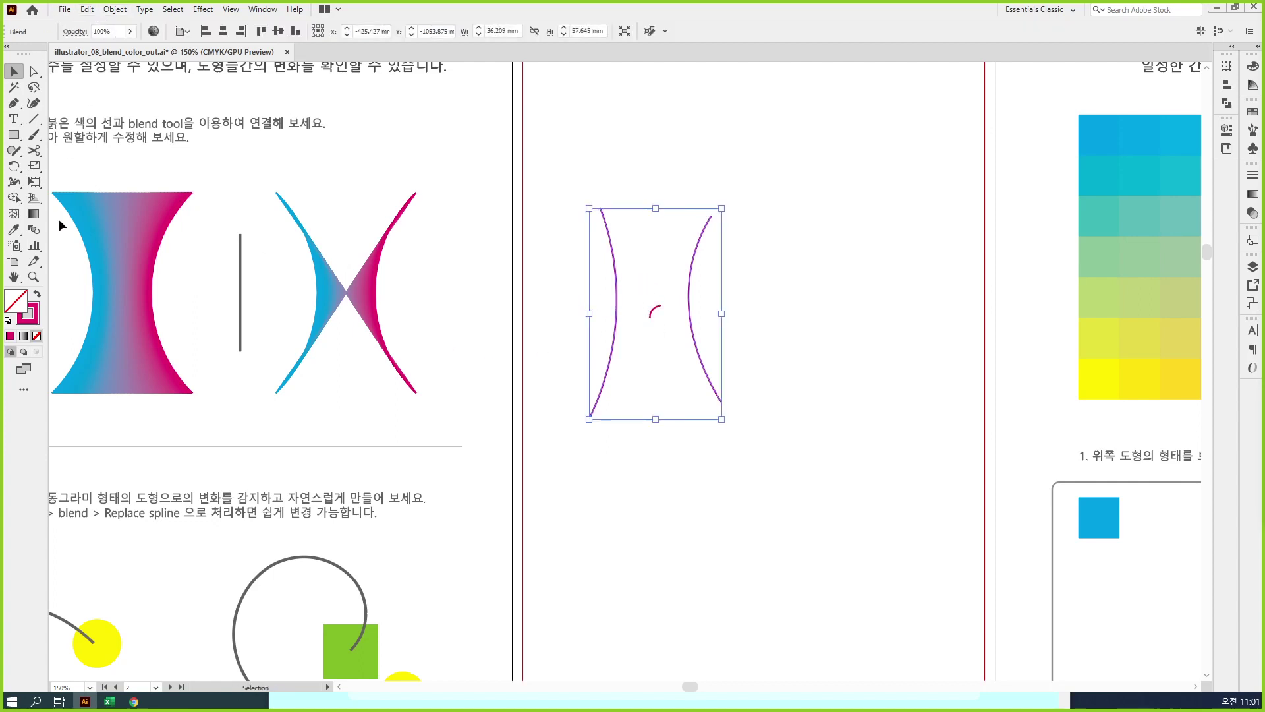
Step: Preview the opposite-direction blend with 8 Specified Steps, cancel the blend options, and delete the test blend
double_click(34, 230)
left_click(612, 106)
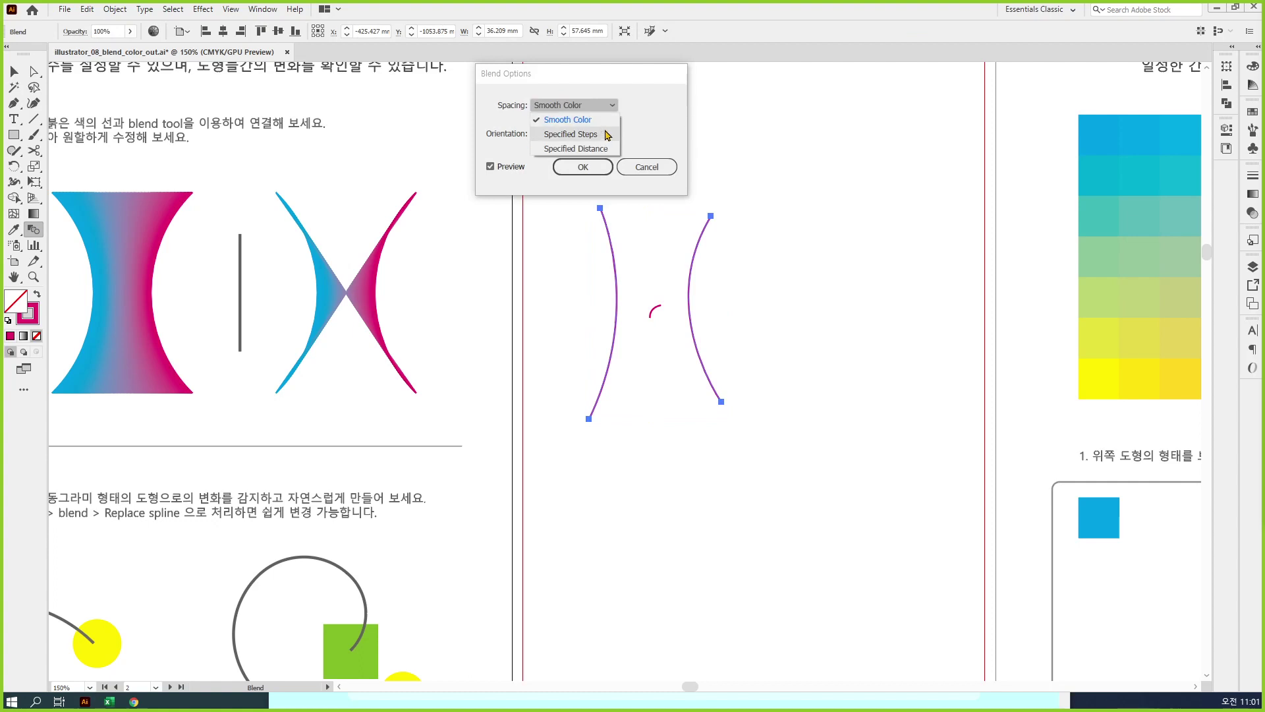
left_click(603, 134)
key("Up")
key("Up")
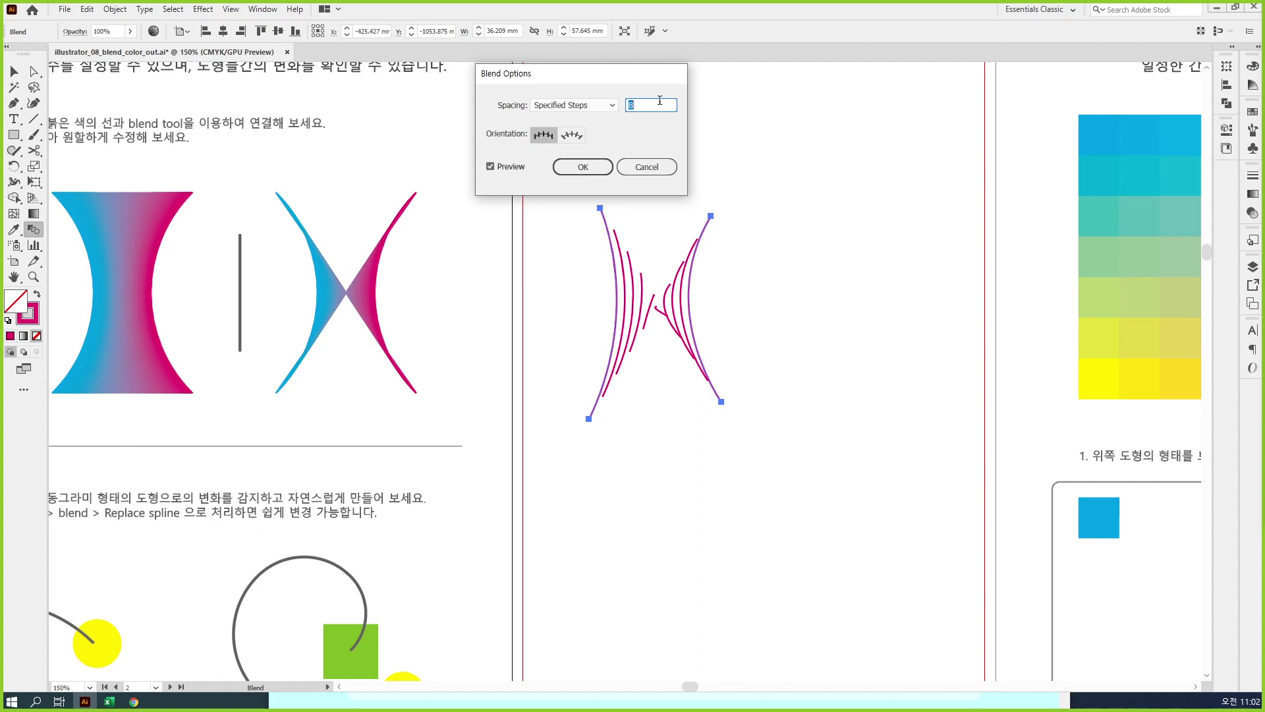
left_click(646, 167)
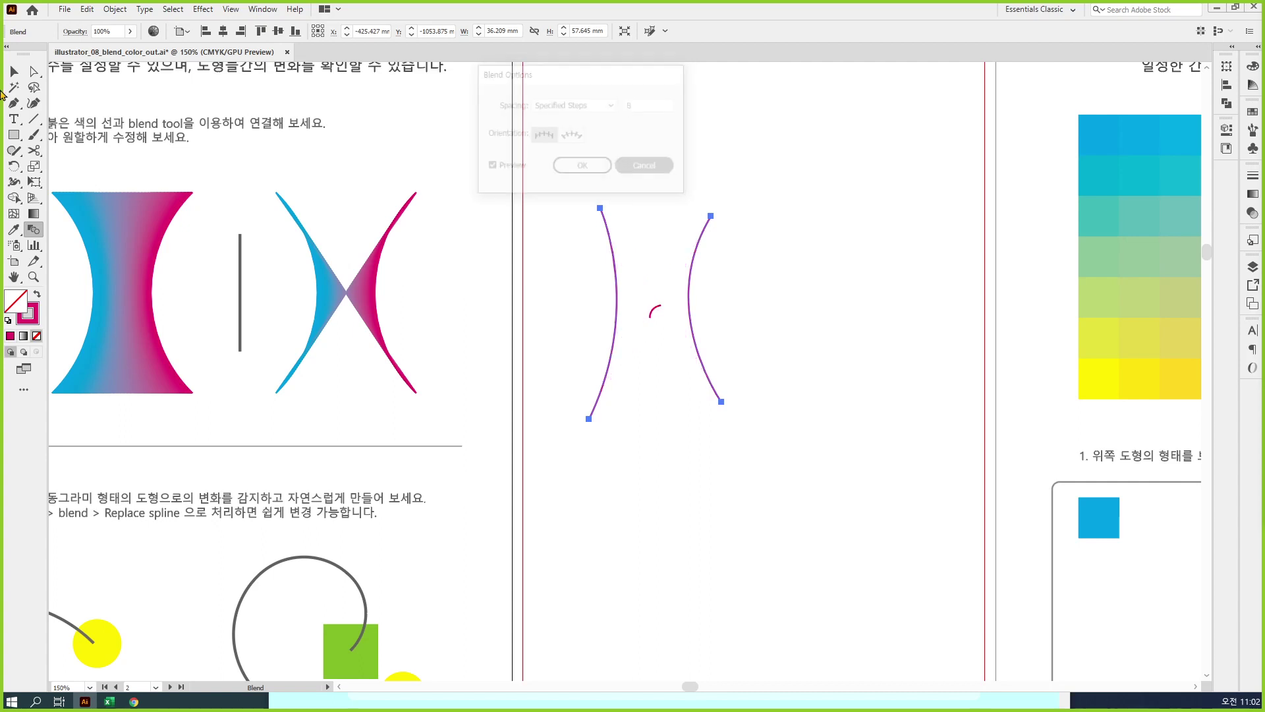
key("v")
key("Delete")
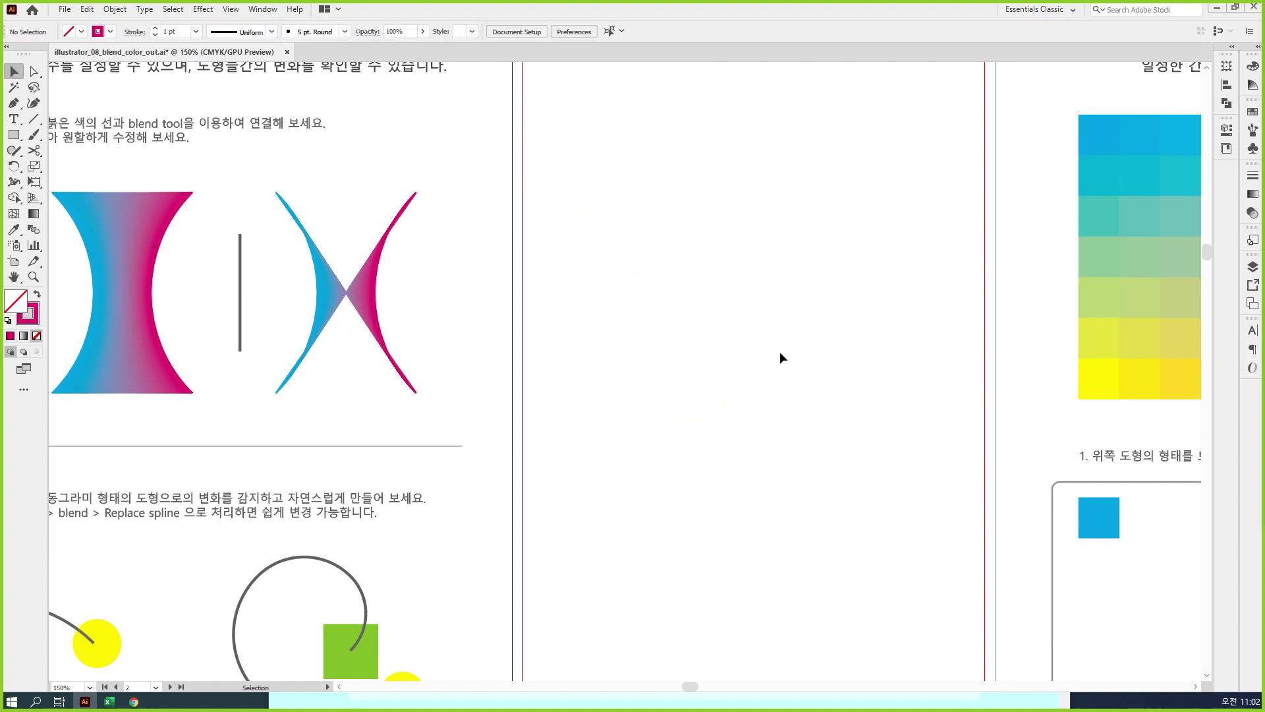
key("ctrl")
mouse_move(579, 188)
left_mouse_down()
mouse_move(614, 276)
mouse_move(577, 344)
mouse_move(597, 343)
left_mouse_up()
mouse_move(703, 179)
left_mouse_down()
mouse_move(644, 304)
mouse_move(659, 384)
left_mouse_up()
left_click_drag(629, 373, 689, 351)
mouse_move(795, 201)
left_mouse_down()
mouse_move(815, 256)
mouse_move(787, 376)
mouse_move(815, 369)
left_mouse_up()
mouse_move(910, 377)
left_mouse_down()
mouse_move(881, 170)
mouse_move(849, 201)
mouse_move(883, 183)
mouse_move(899, 214)
left_mouse_up()
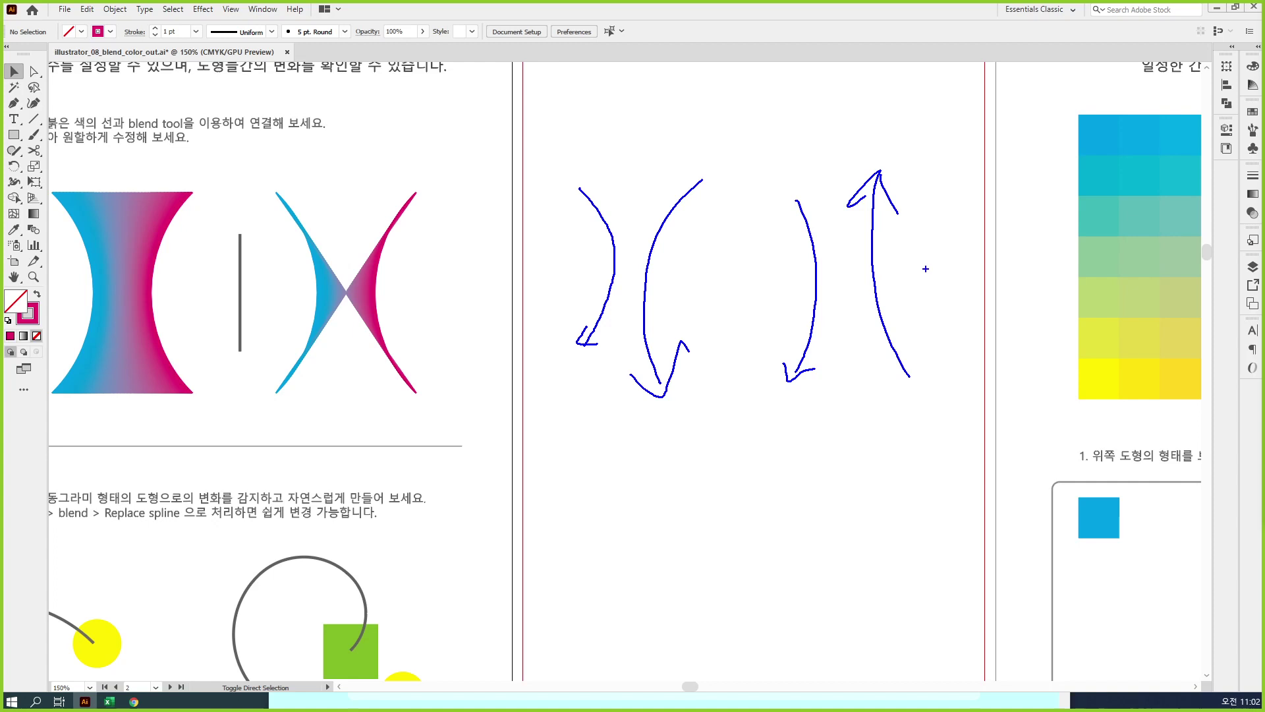
key("Escape")
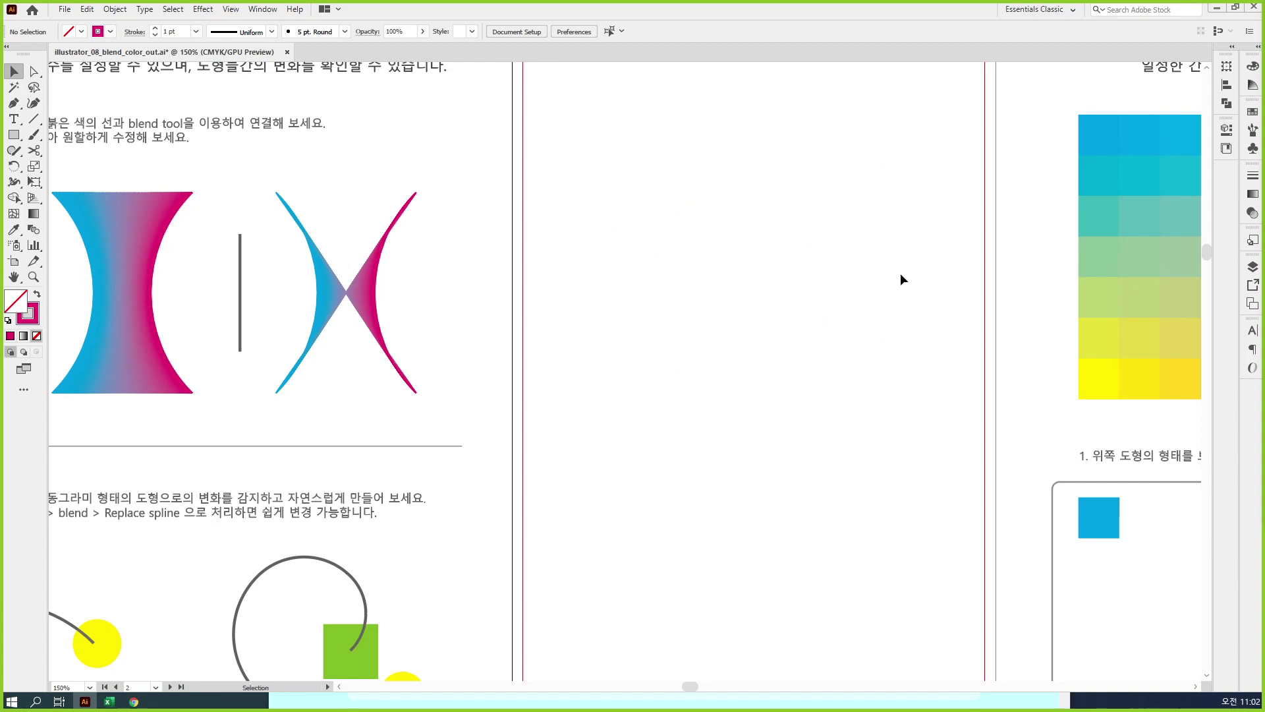
Step: Select only the red curve of the crossed blend using outline view, and return to the preview display
scroll(858, 311, "left", 3)
scroll(689, 317, "up", 1)
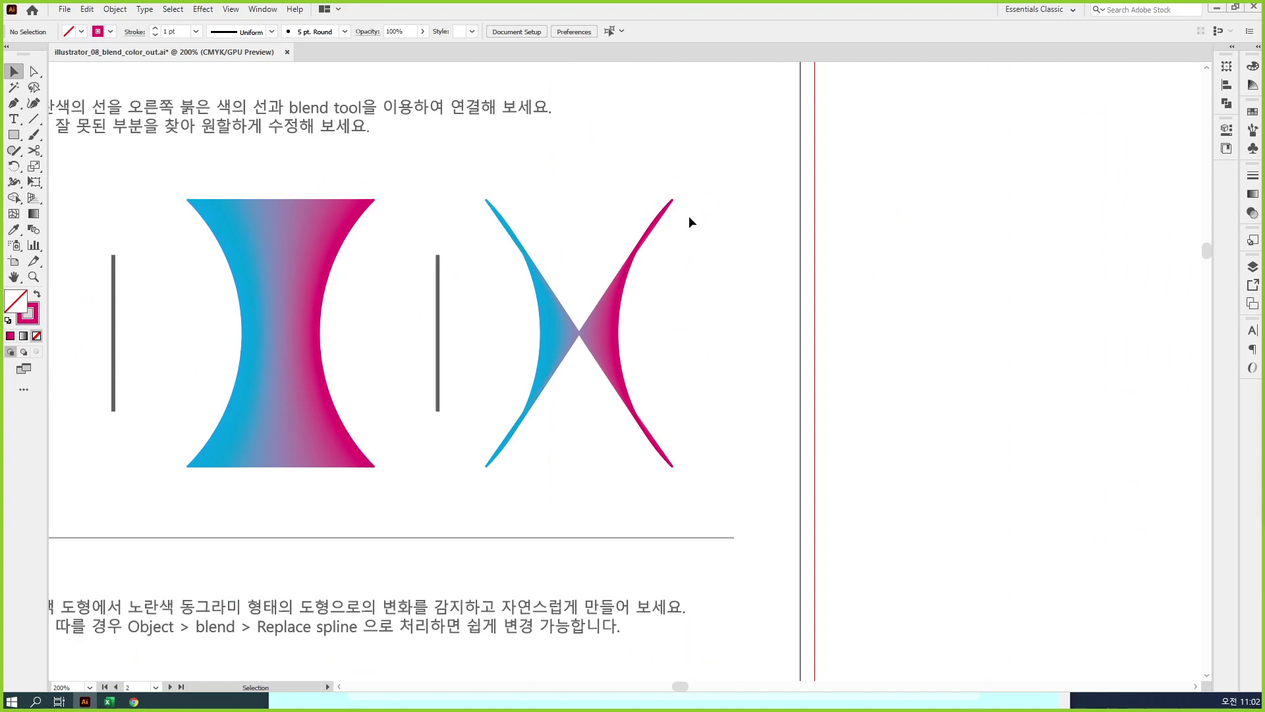
key("a")
key("ctrl+y")
left_click_drag(605, 168, 749, 504)
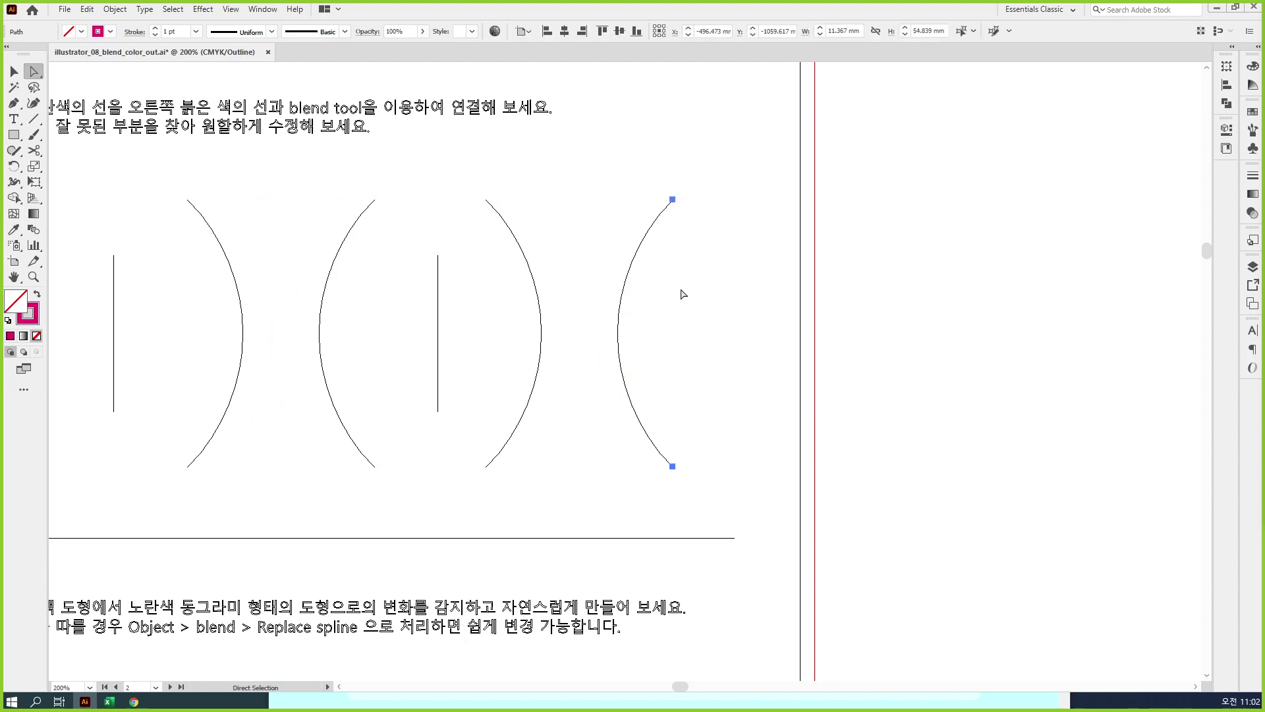
key("ctrl+t")
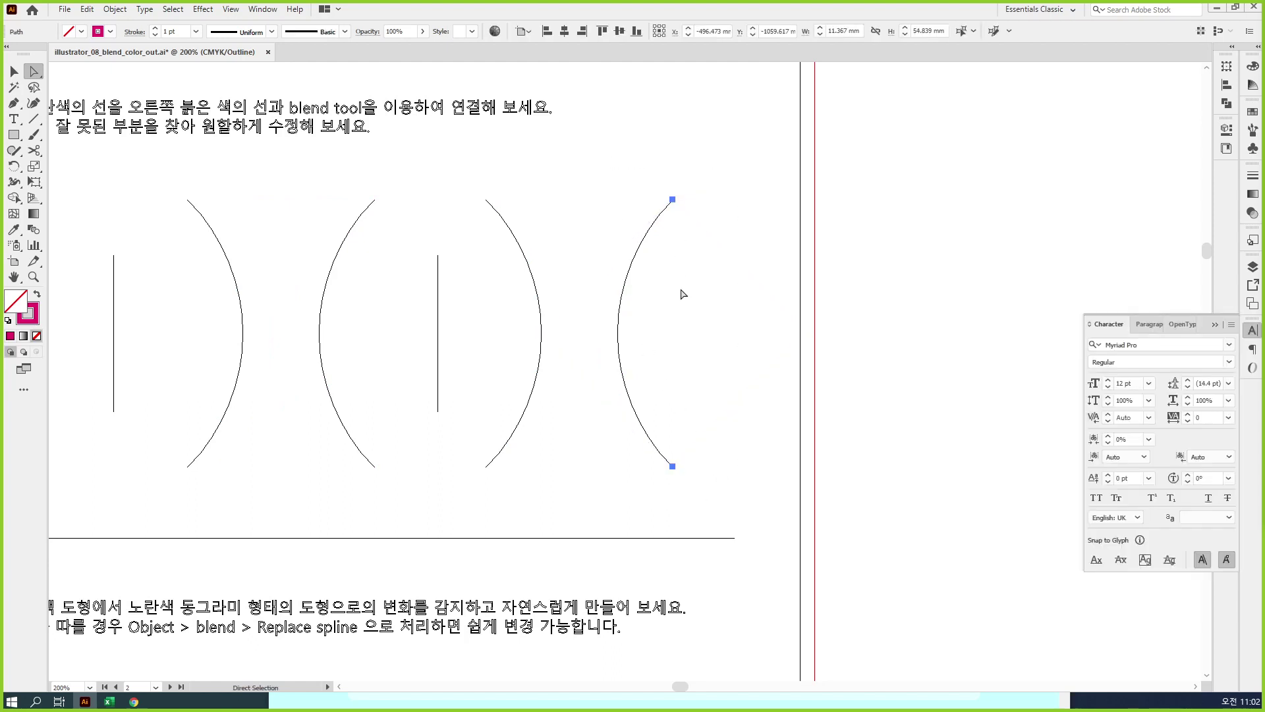
key("ctrl+t")
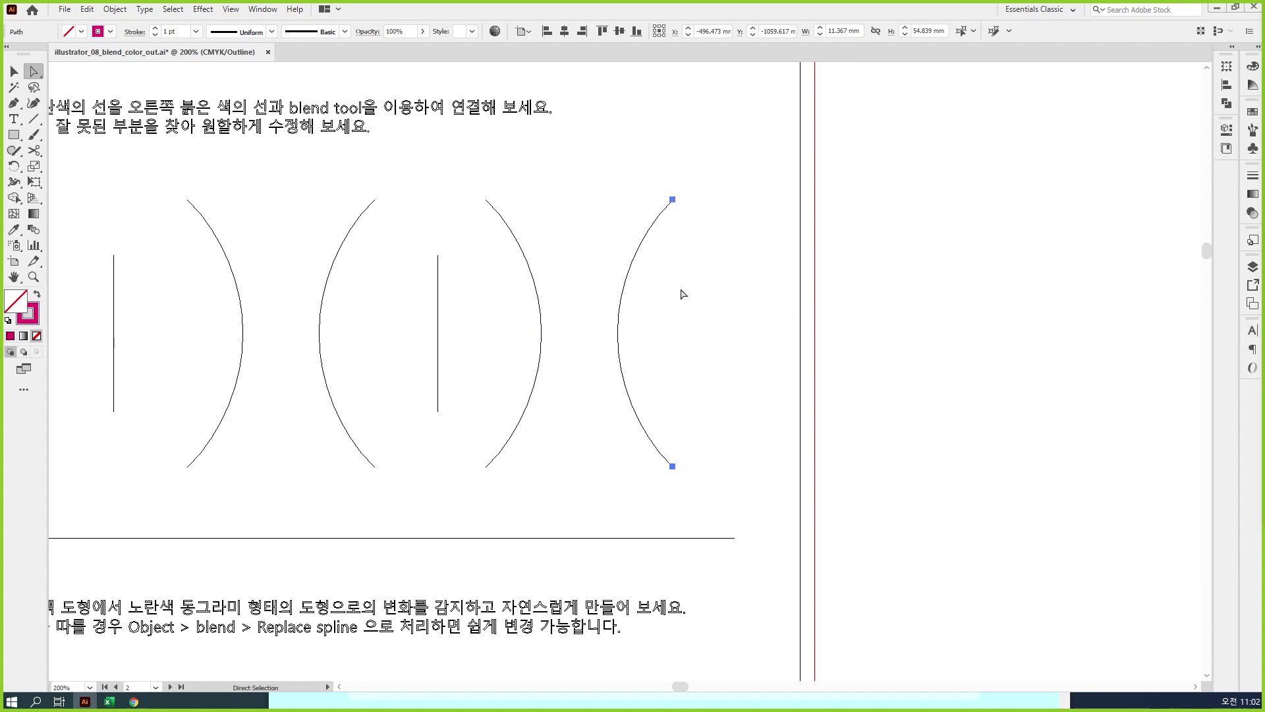
key("ctrl+y")
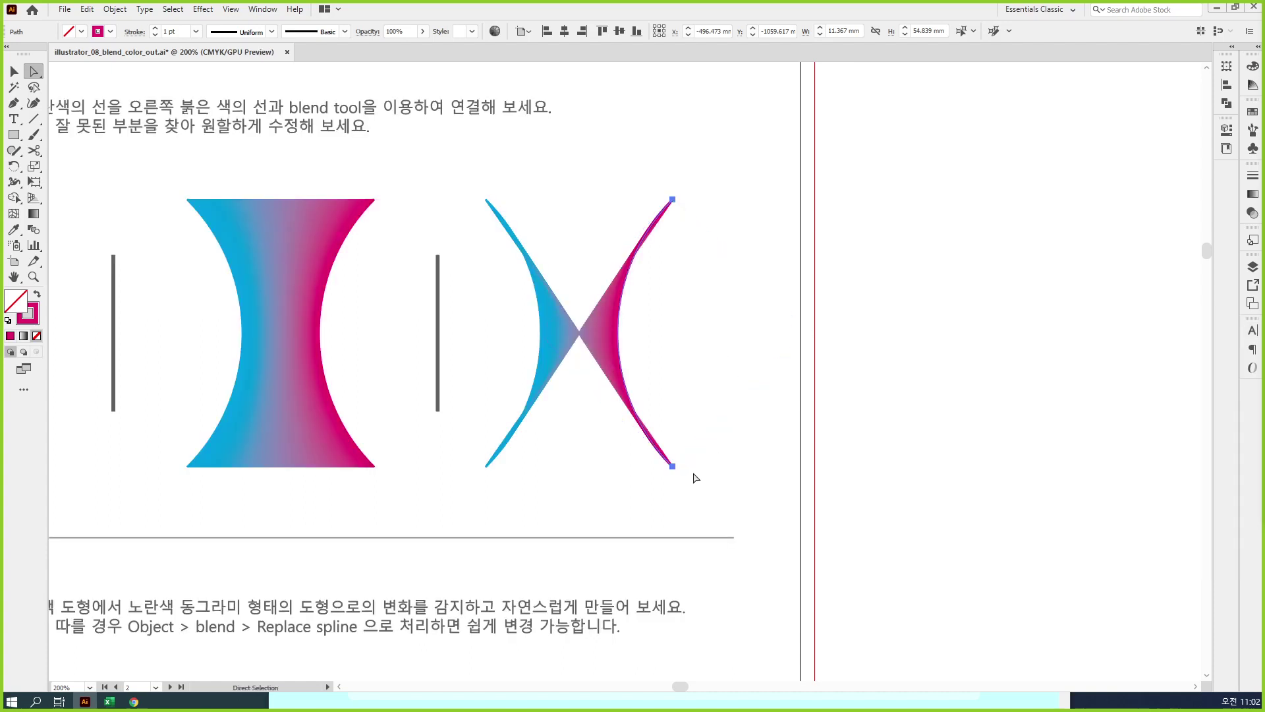
Step: Try to uncross the blend by rotating its red curve half a turn and bending both direction handles back inward
key("v")
left_click_drag(678, 473, 762, 228)
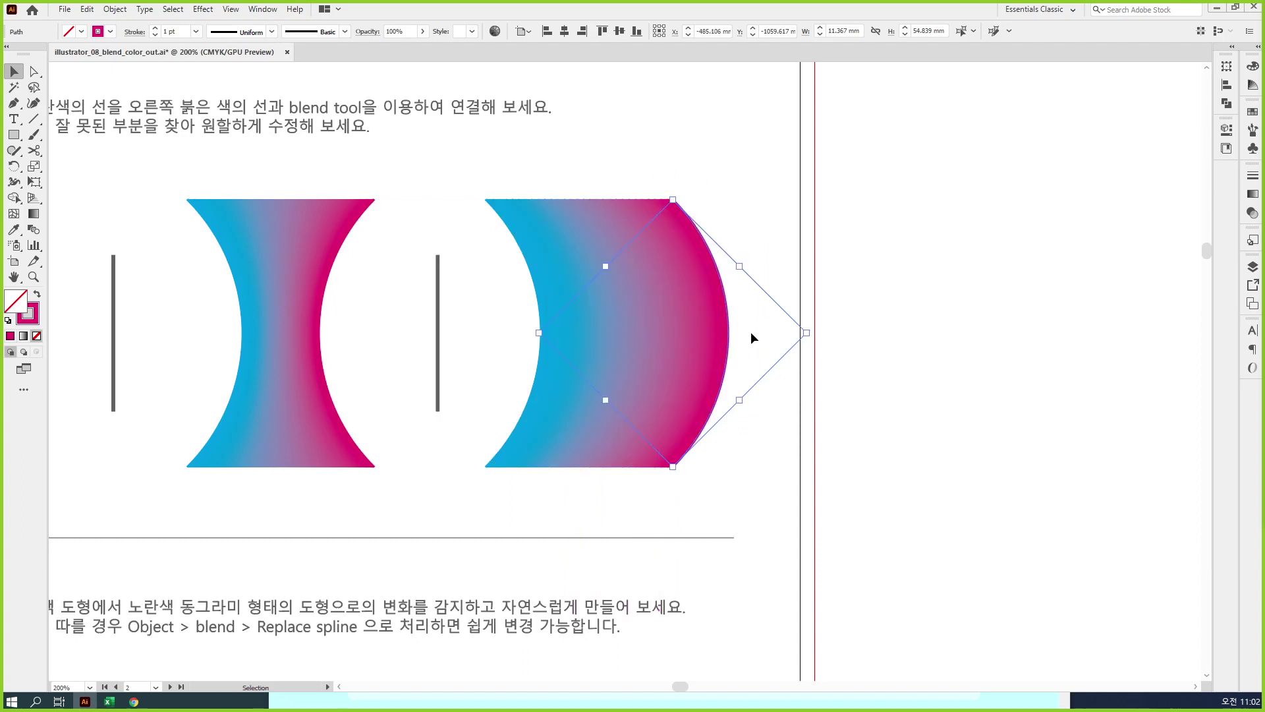
key("a")
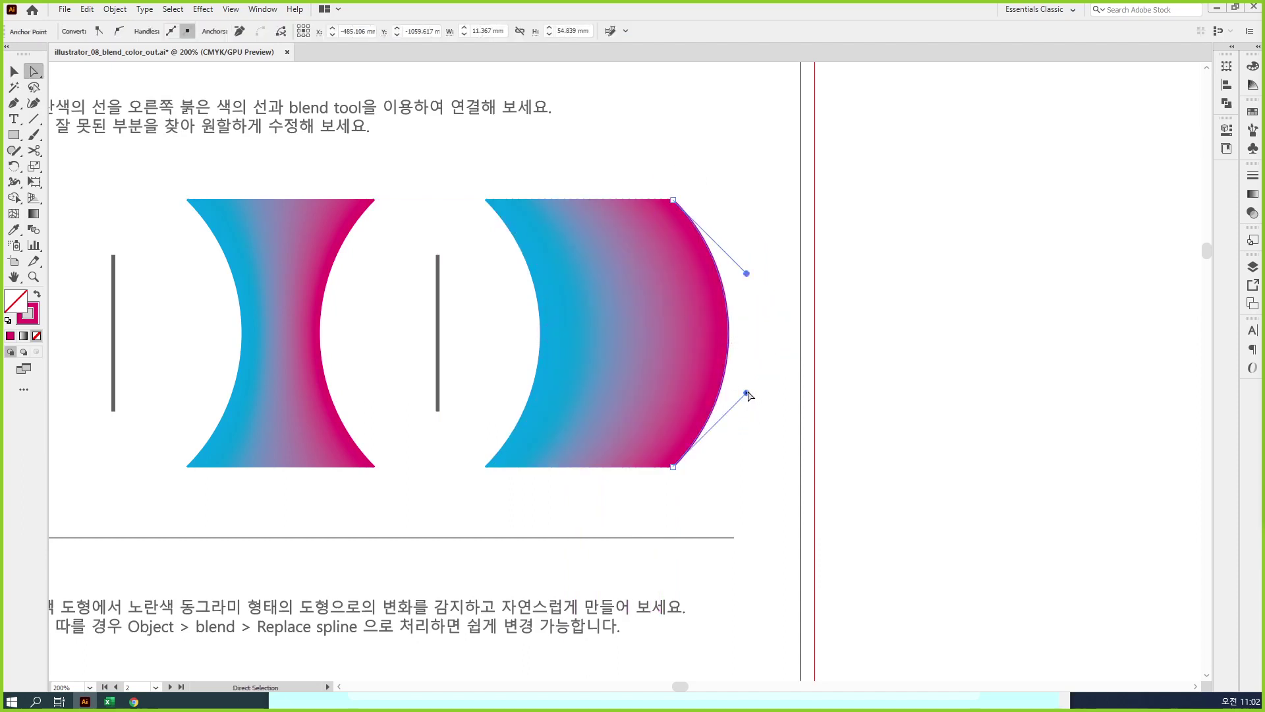
left_click_drag(746, 393, 613, 382)
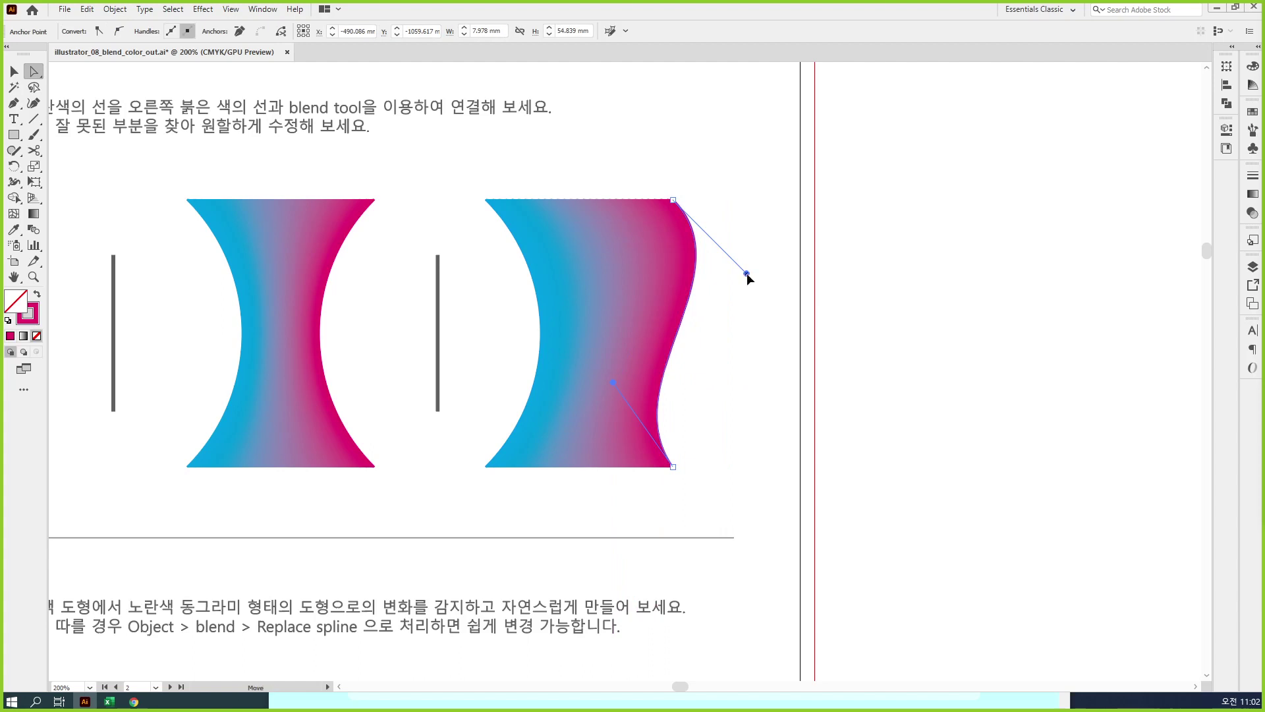
left_click_drag(746, 273, 617, 279)
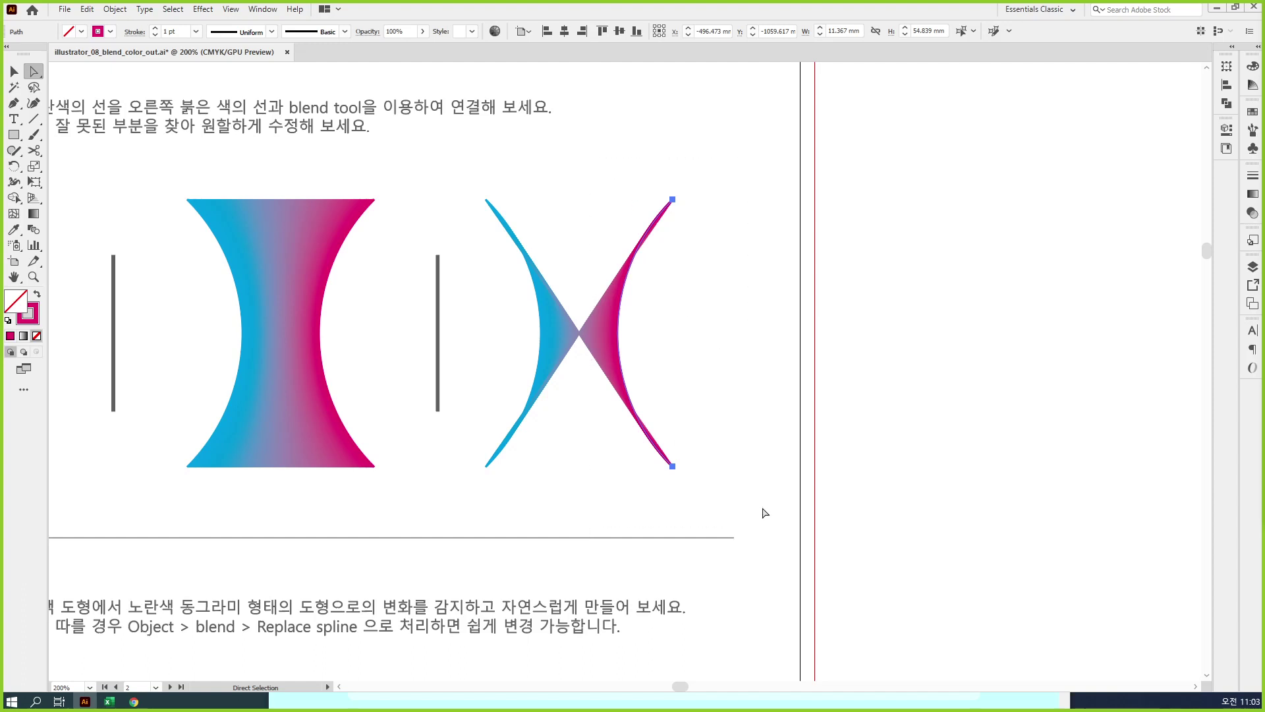
Step: Reflect the red curve of the crossed blend across the Horizontal axis and deselect it
left_click(18, 170)
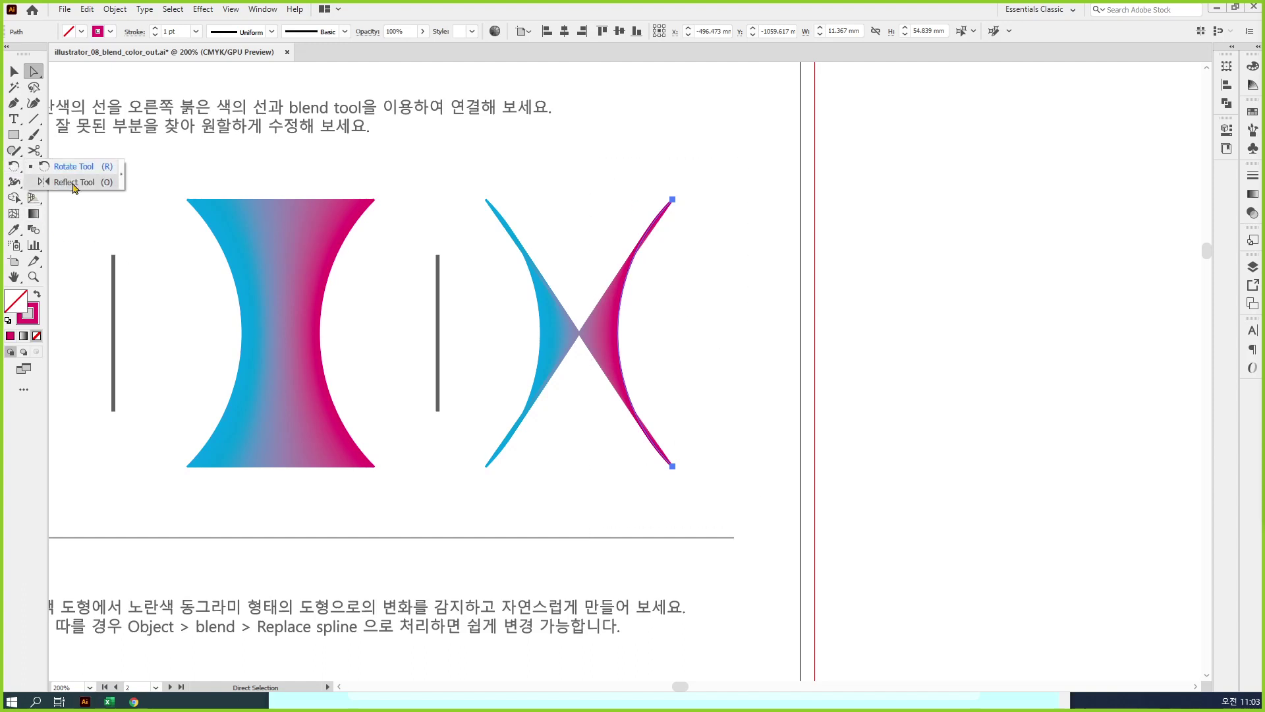
left_click(75, 188)
key("Return")
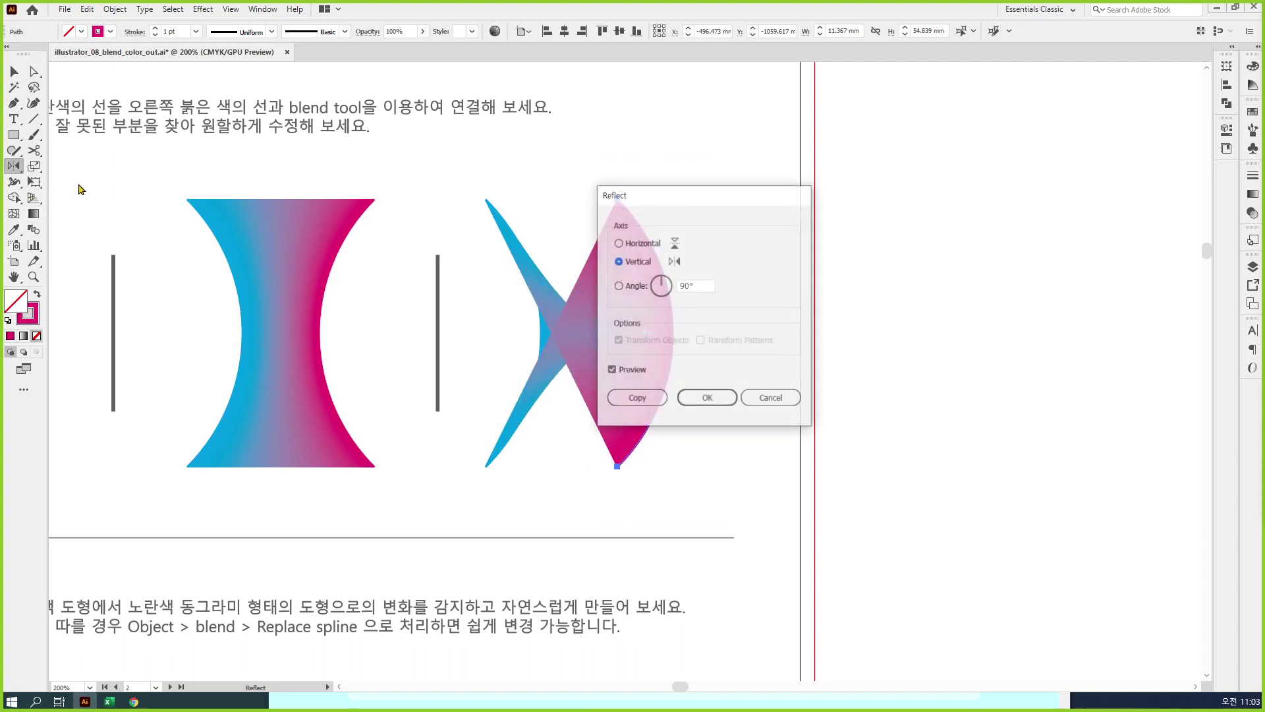
left_click(649, 243)
left_click_drag(679, 195, 795, 194)
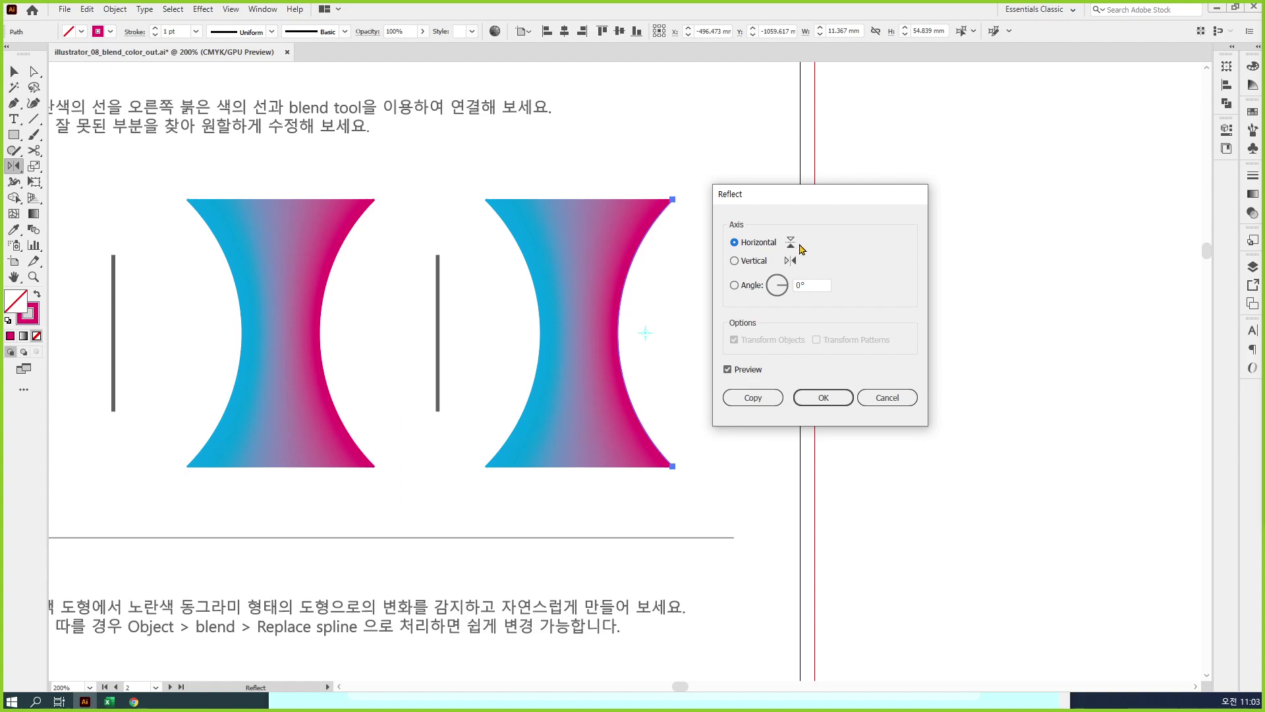
left_click(843, 396)
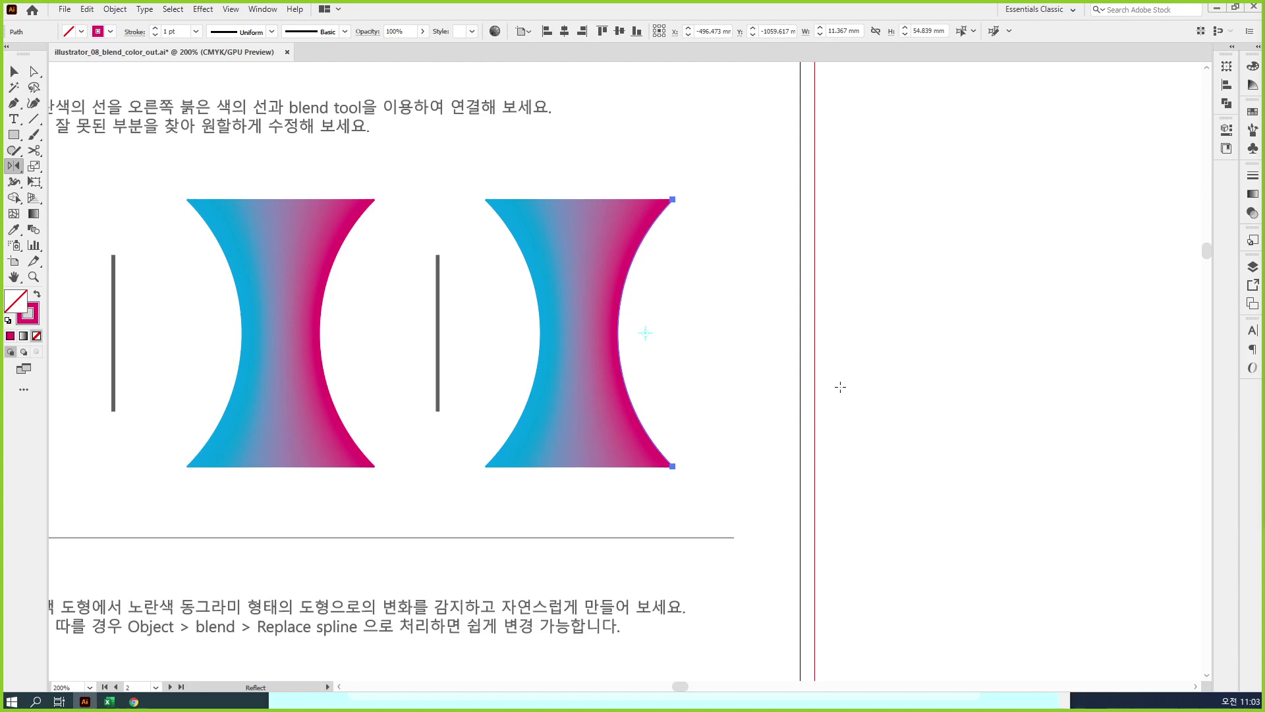
key("v")
left_click(860, 391)
Step: Make a blend between the green square and yellow circle of the arc exercise
key("ctrl+minus")
key("ctrl+minus")
key("ctrl+minus")
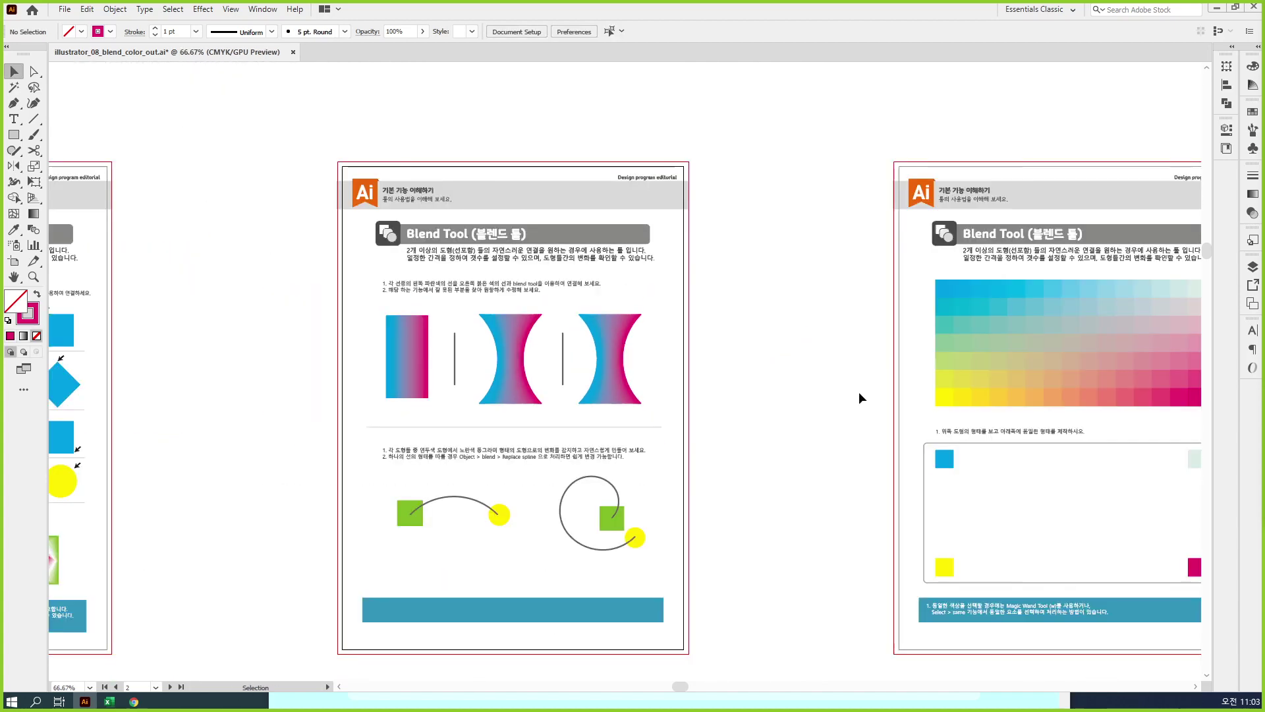
left_click_drag(898, 415, 749, 367)
key("ctrl+1")
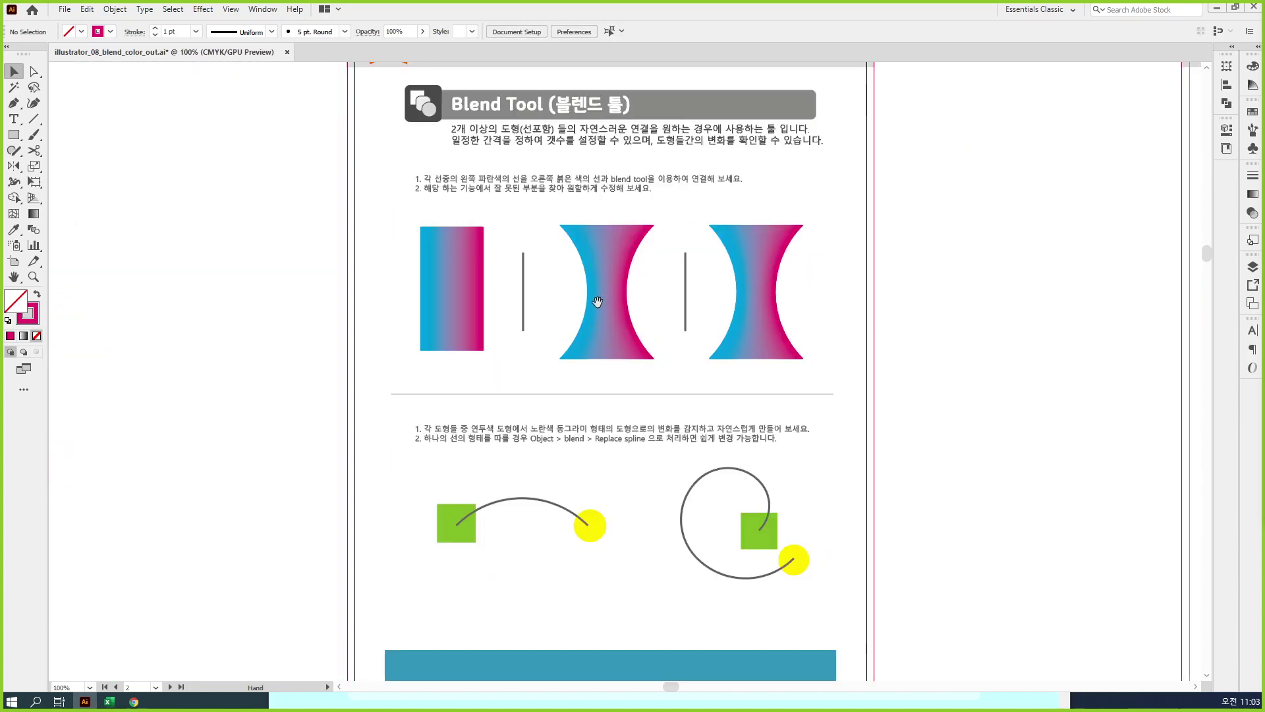
scroll(673, 347, "down", 5)
key("ctrl+plus")
key("ctrl+plus")
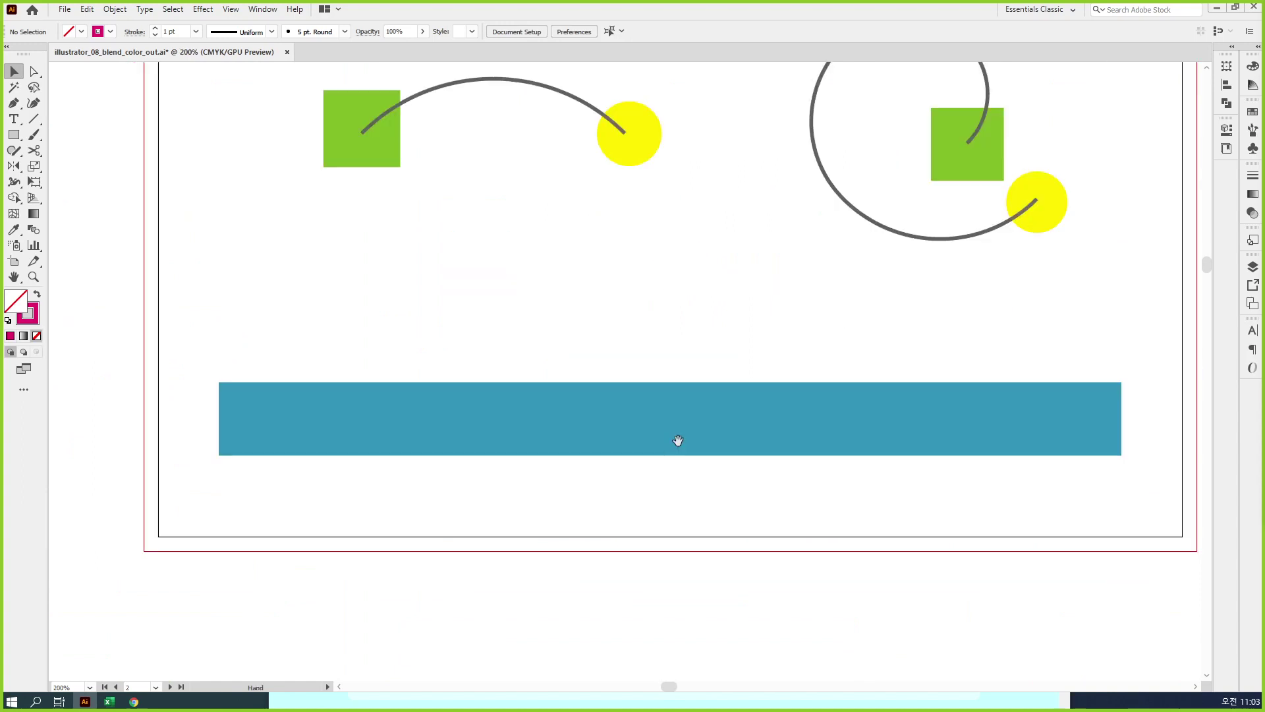
scroll(678, 441, "up", 5)
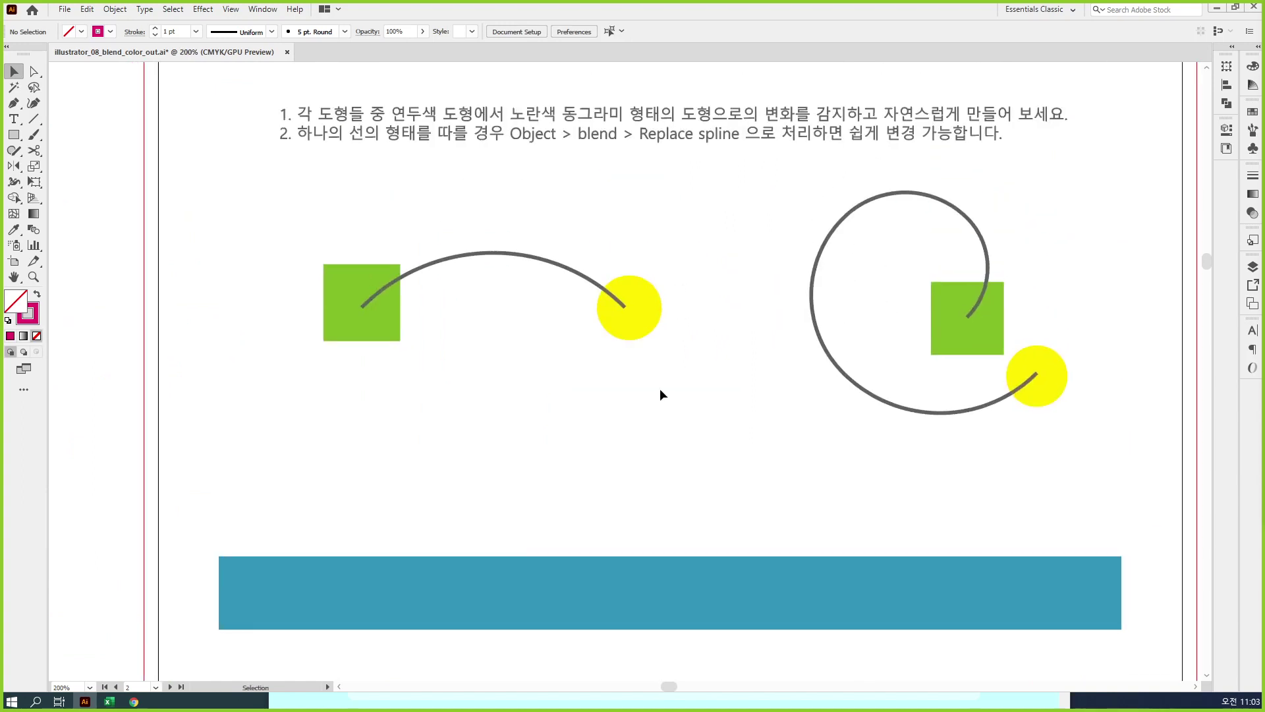
left_click(628, 323)
left_click(379, 335, "shift")
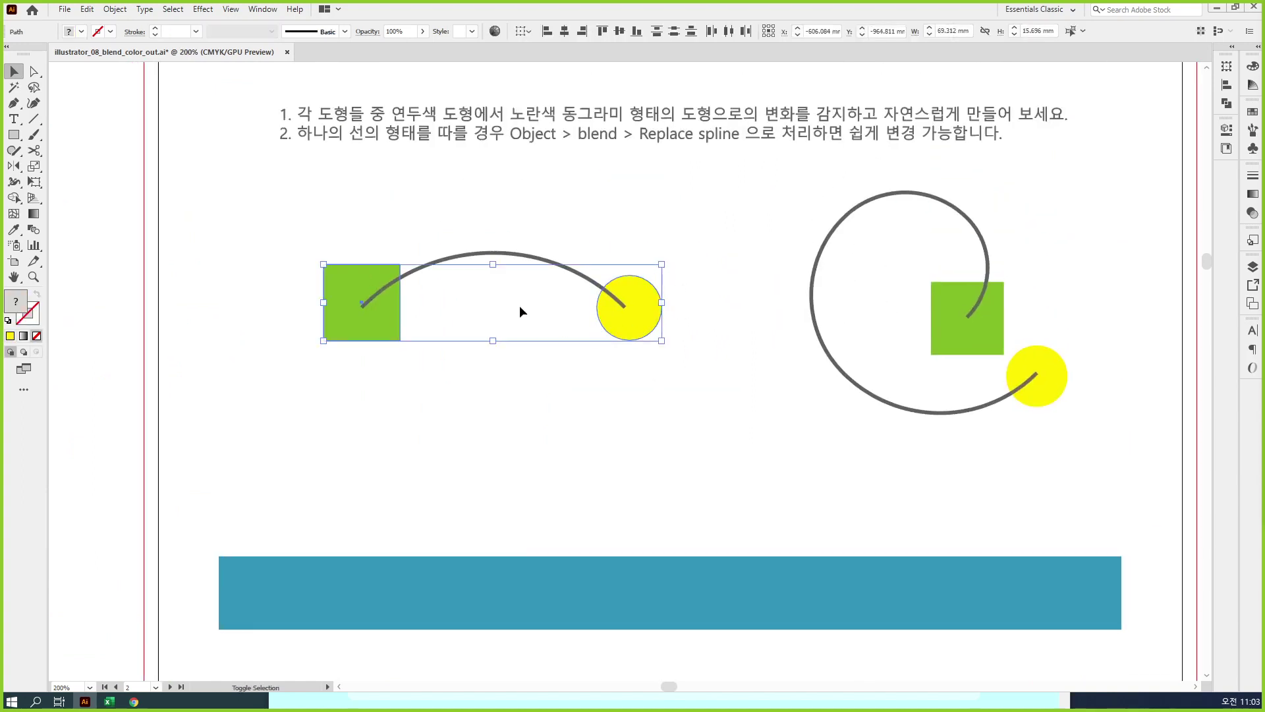
key("ctrl+alt")
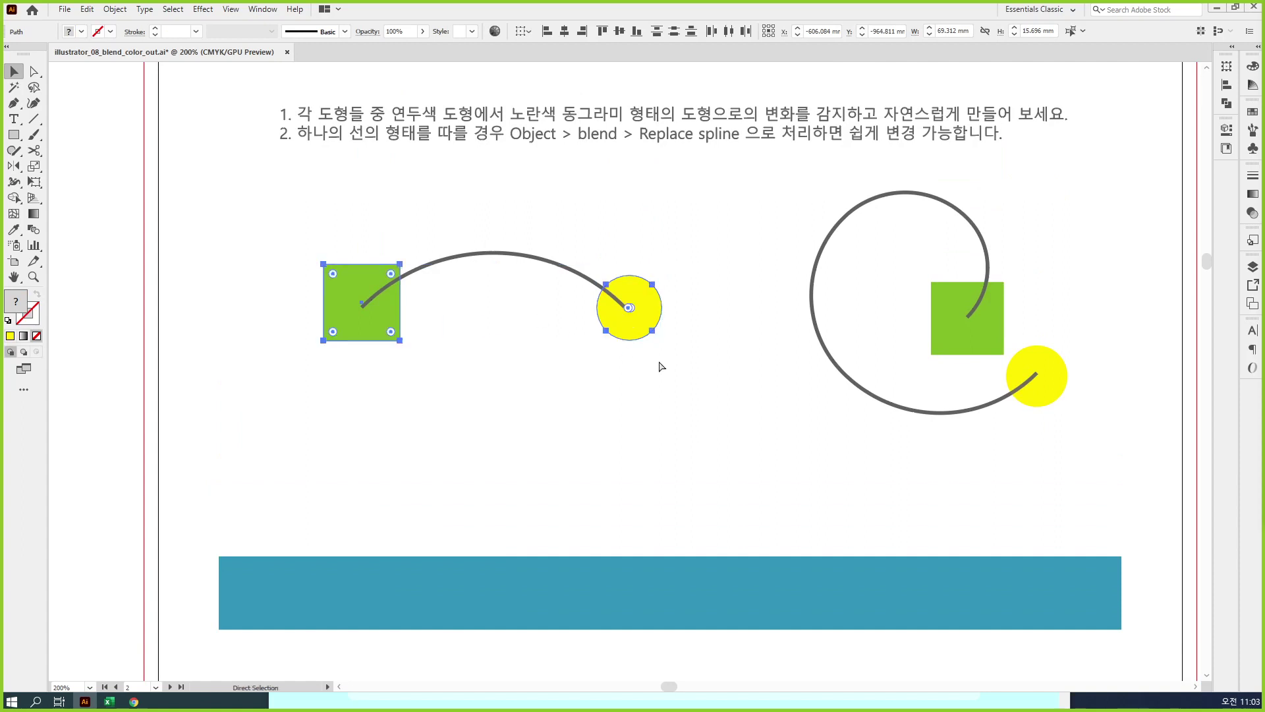
key("ctrl+alt+b")
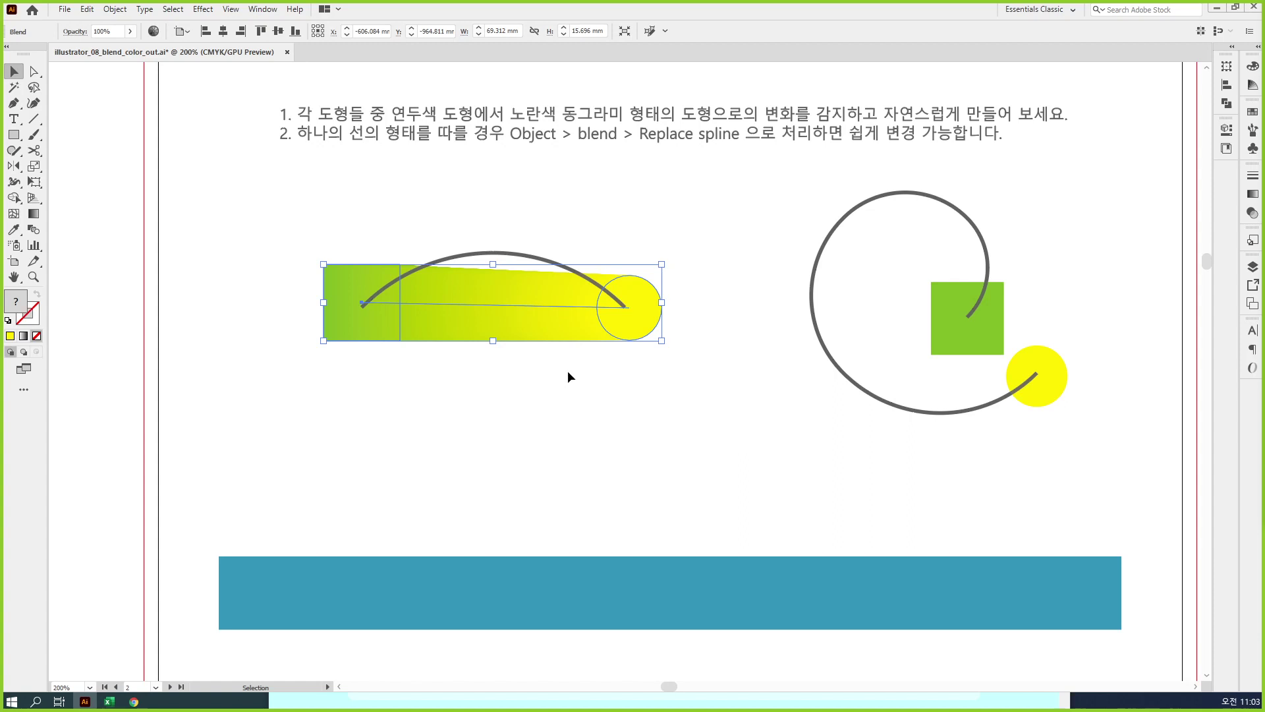
Step: Add a midpoint anchor to the blend's spine, move it up to the grey arc's peak, and smooth it to follow the arc
key("p")
left_click(513, 306)
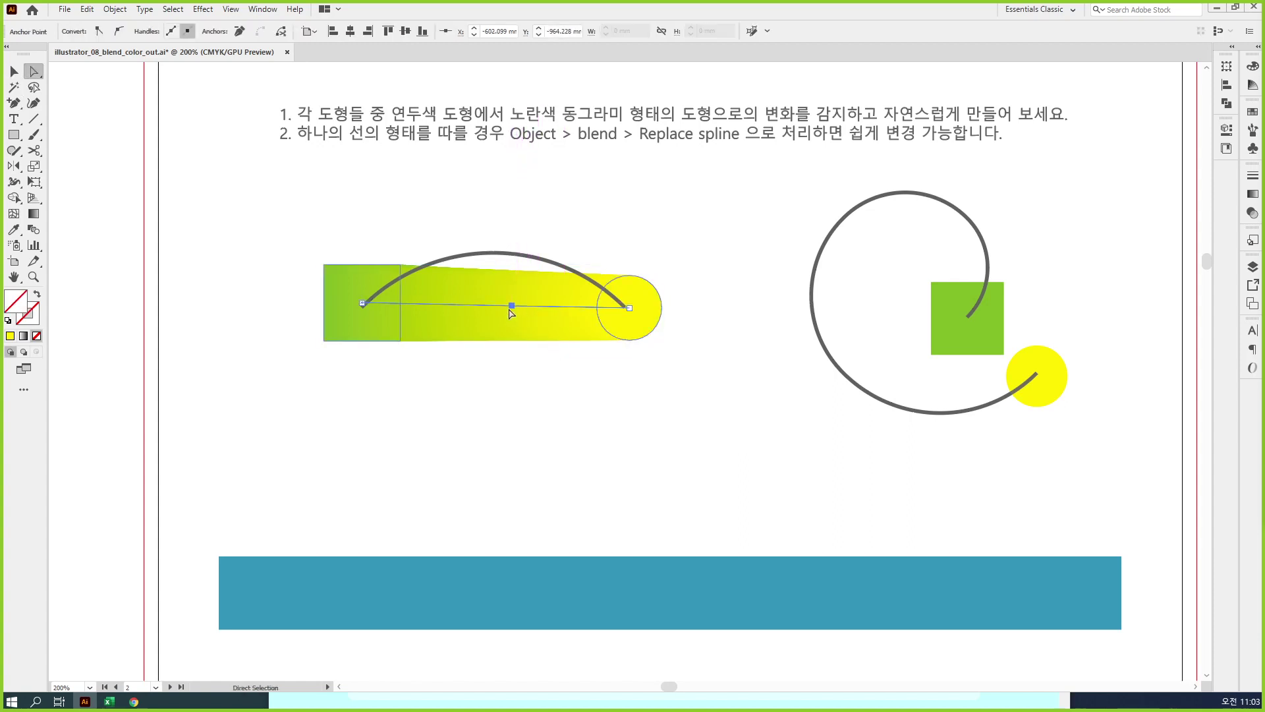
key("a")
left_click_drag(511, 306, 497, 251)
key("shift+c")
key("a")
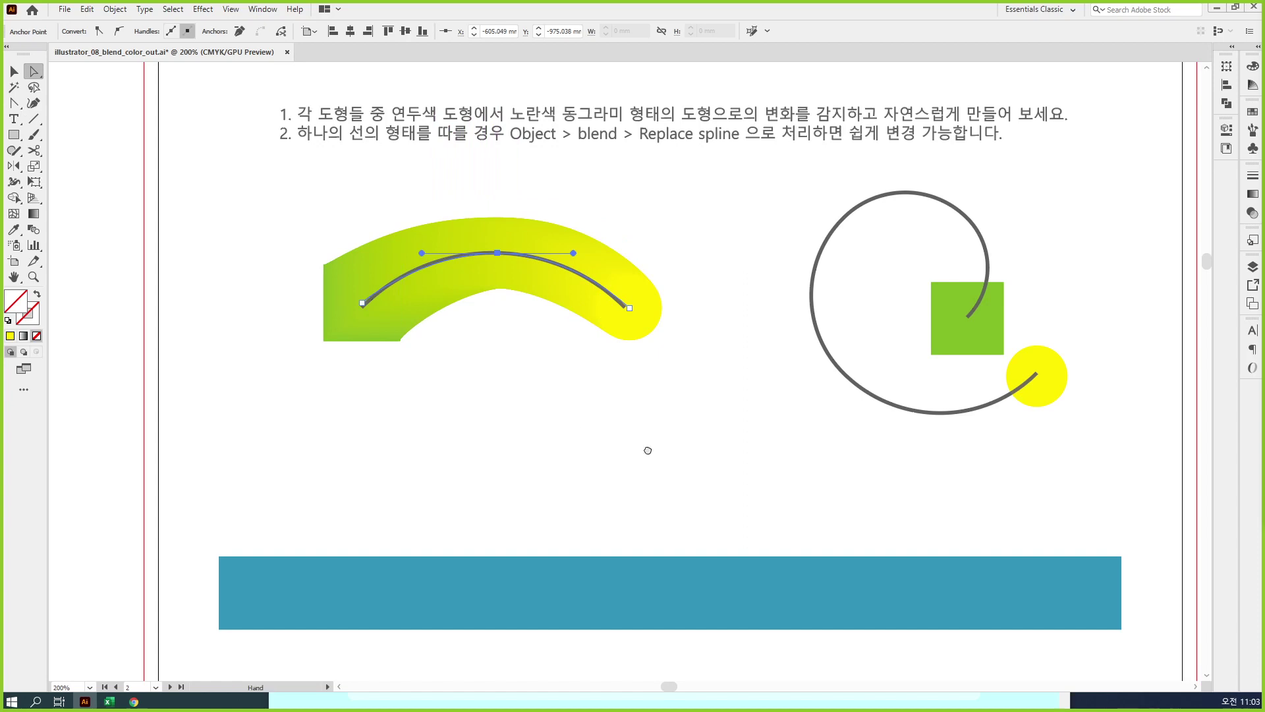
scroll(650, 446, "up", 1)
scroll(650, 446, "right", 3)
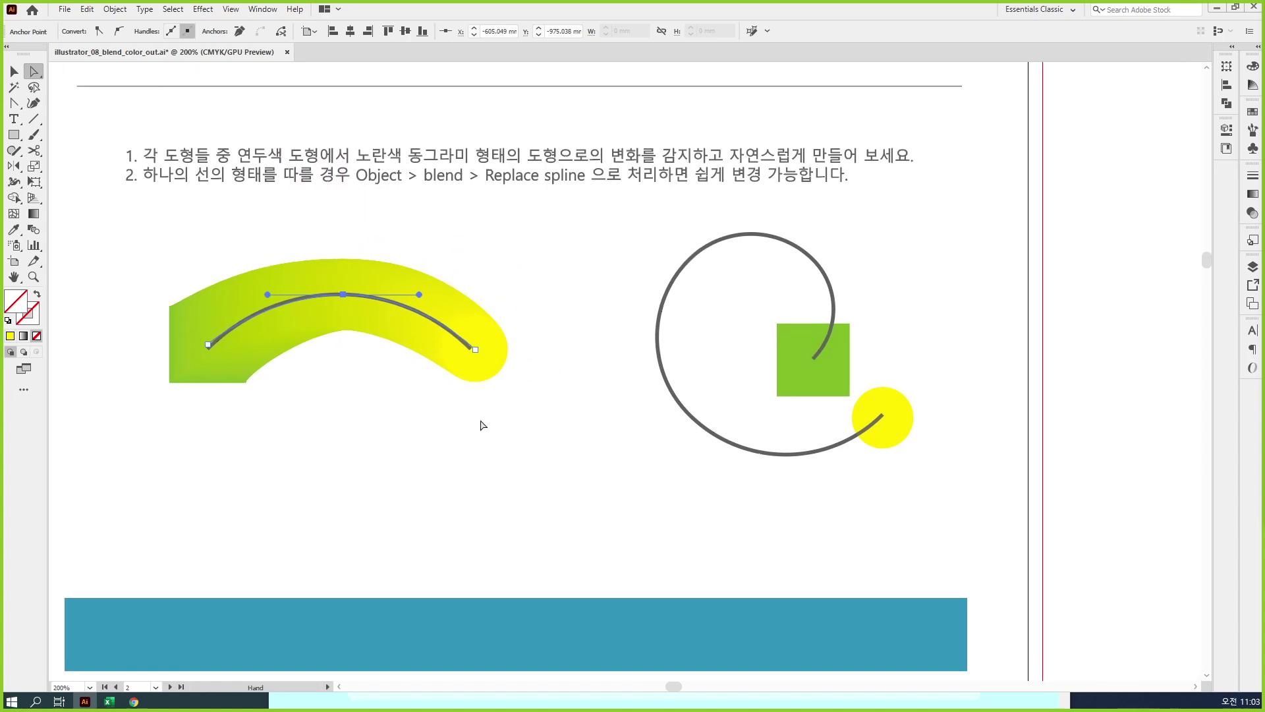
left_click(437, 425)
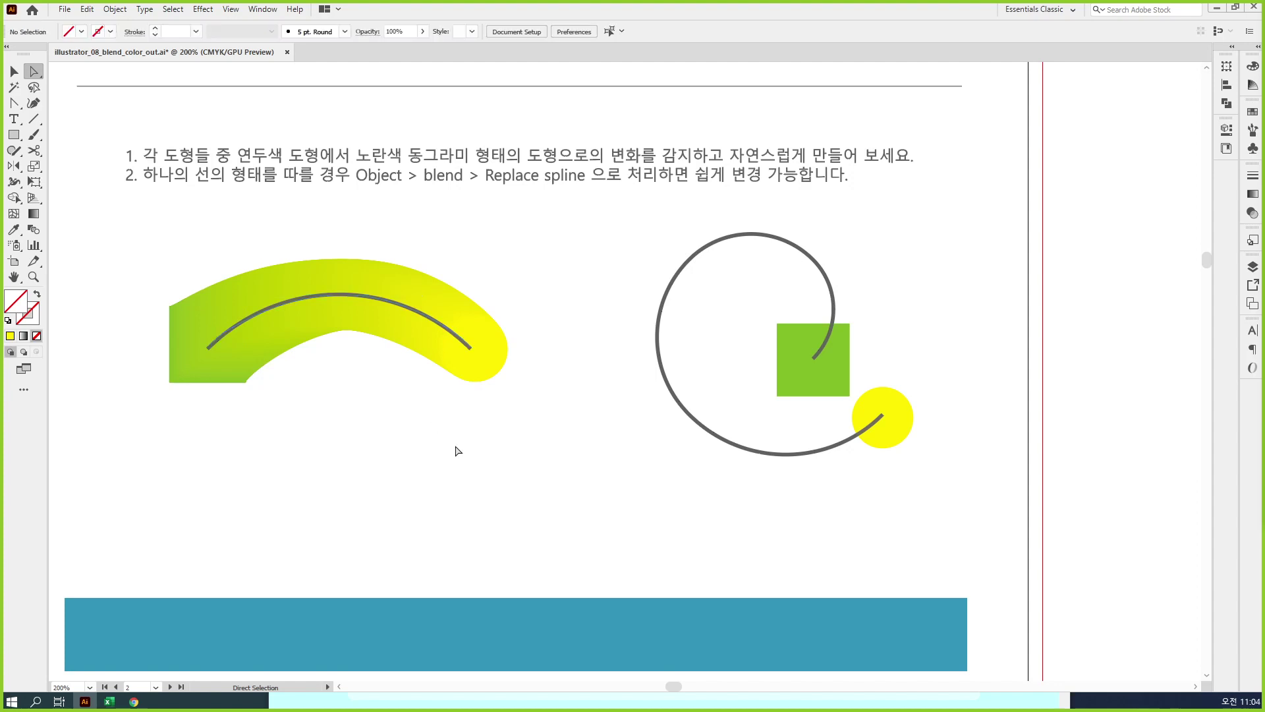
Step: Make a blend between the green square and yellow circle of the spiral exercise
key("v")
left_click(811, 365)
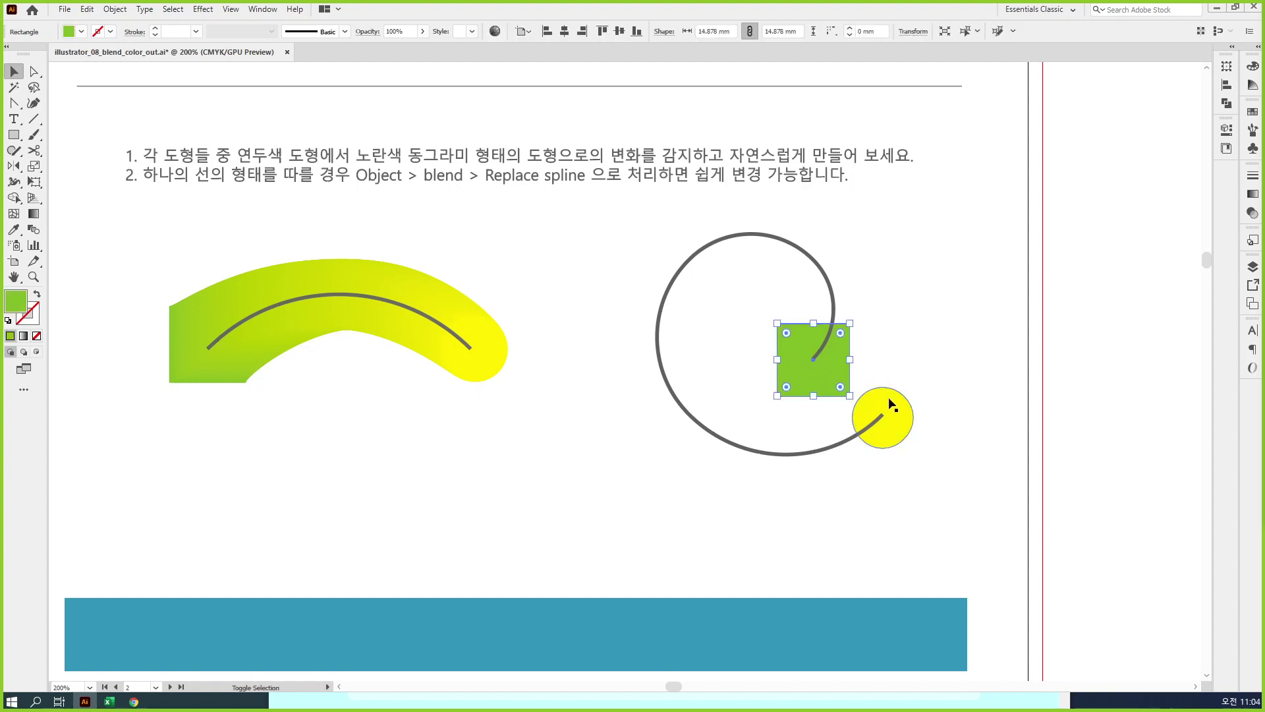
left_click(889, 399, "shift")
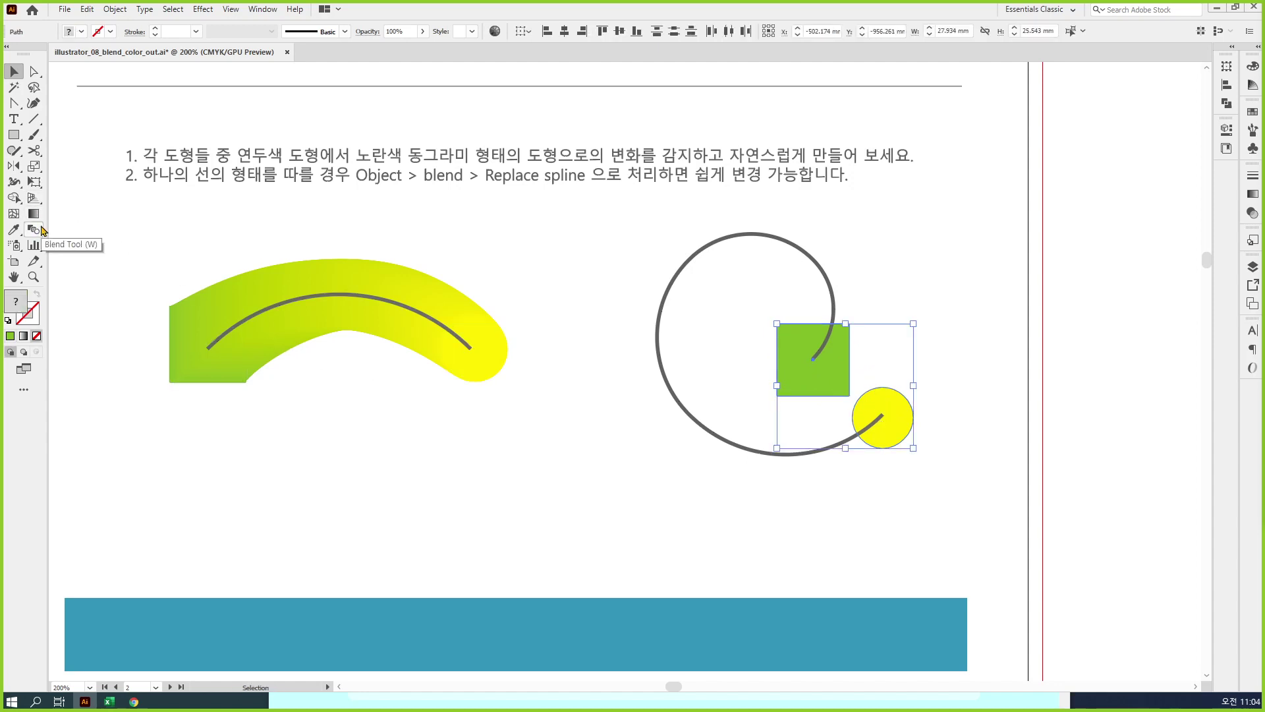
key("ctrl+alt+b")
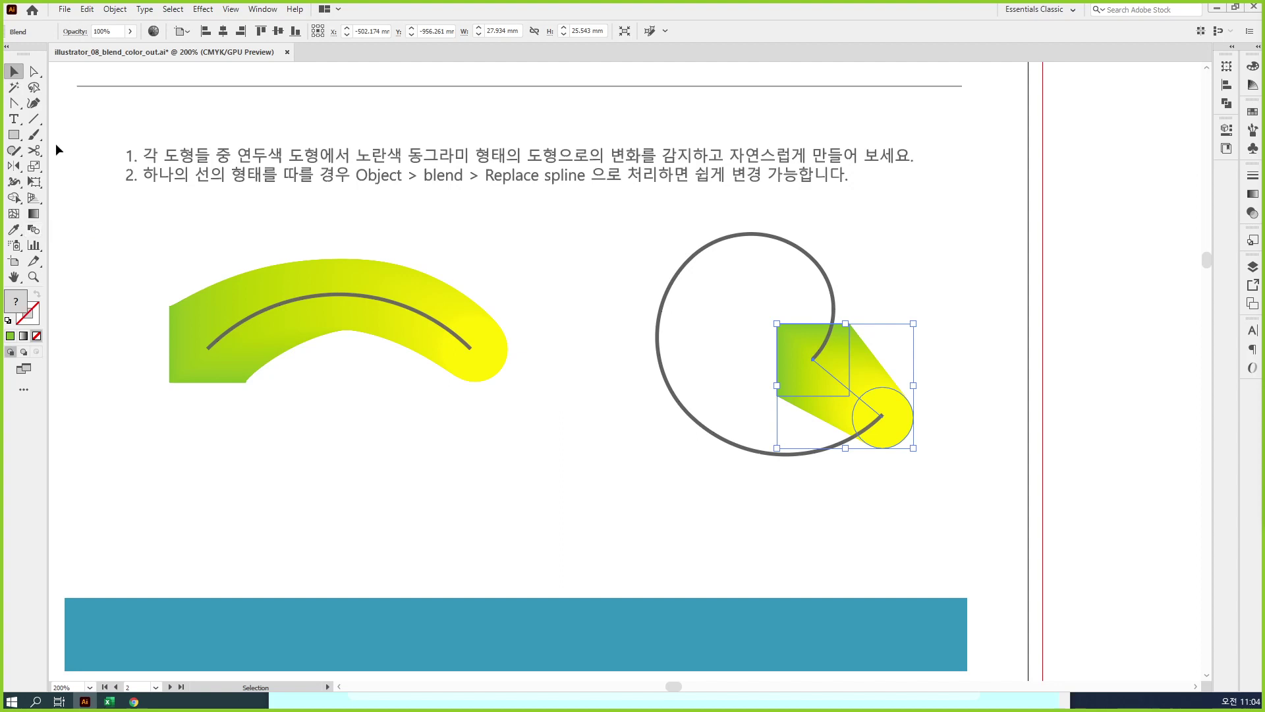
Step: Select the new blend together with the grey spiral curve and replace the blend's spine with that curve
left_click_drag(656, 251, 901, 498)
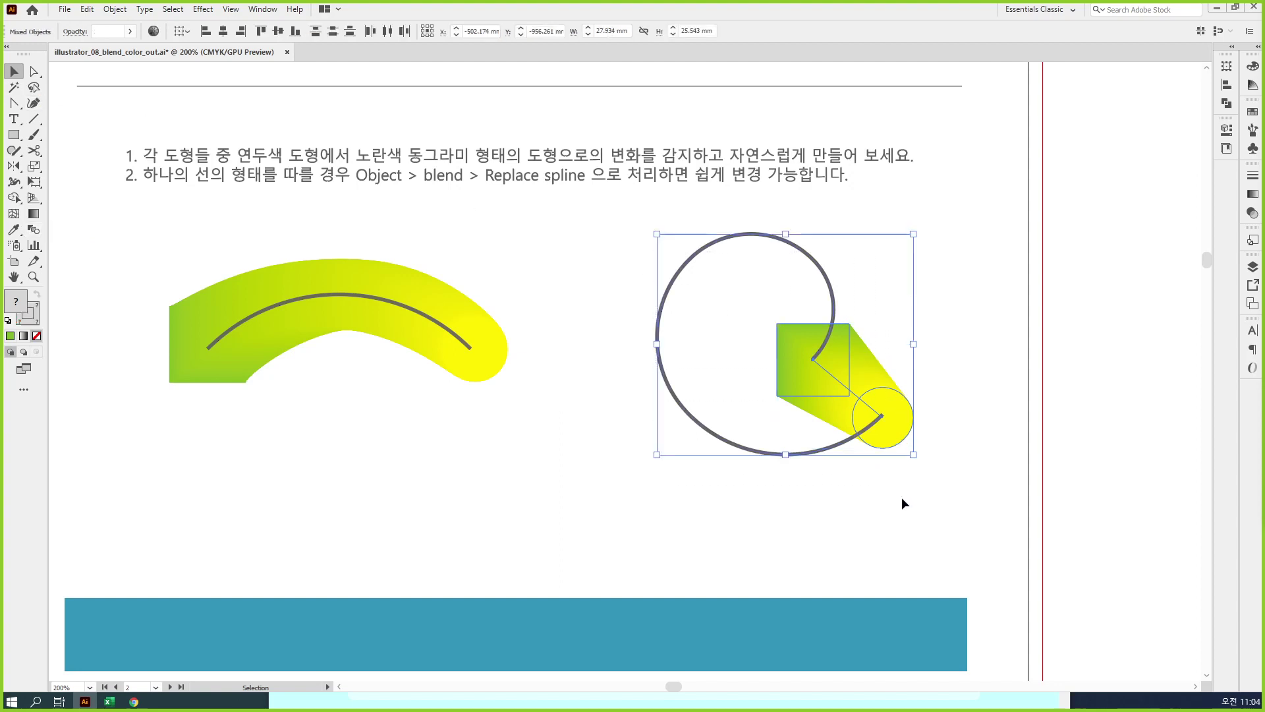
left_click(116, 9)
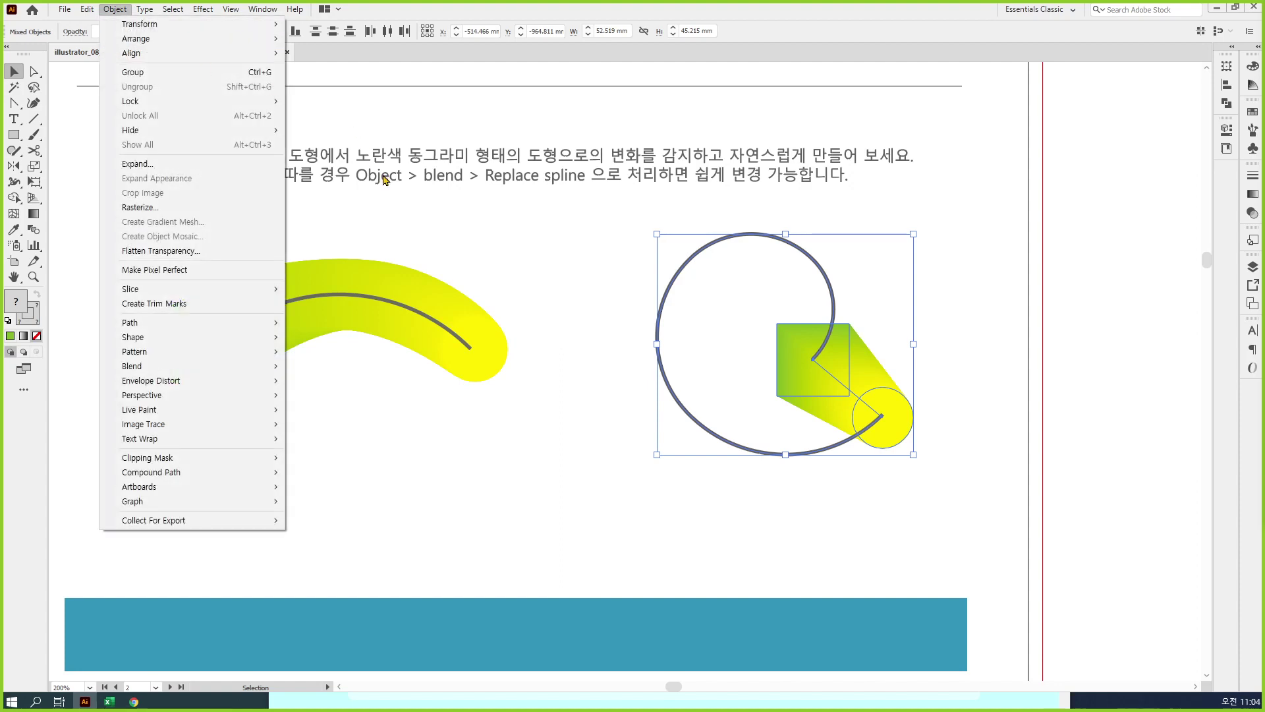
mouse_move(203, 371)
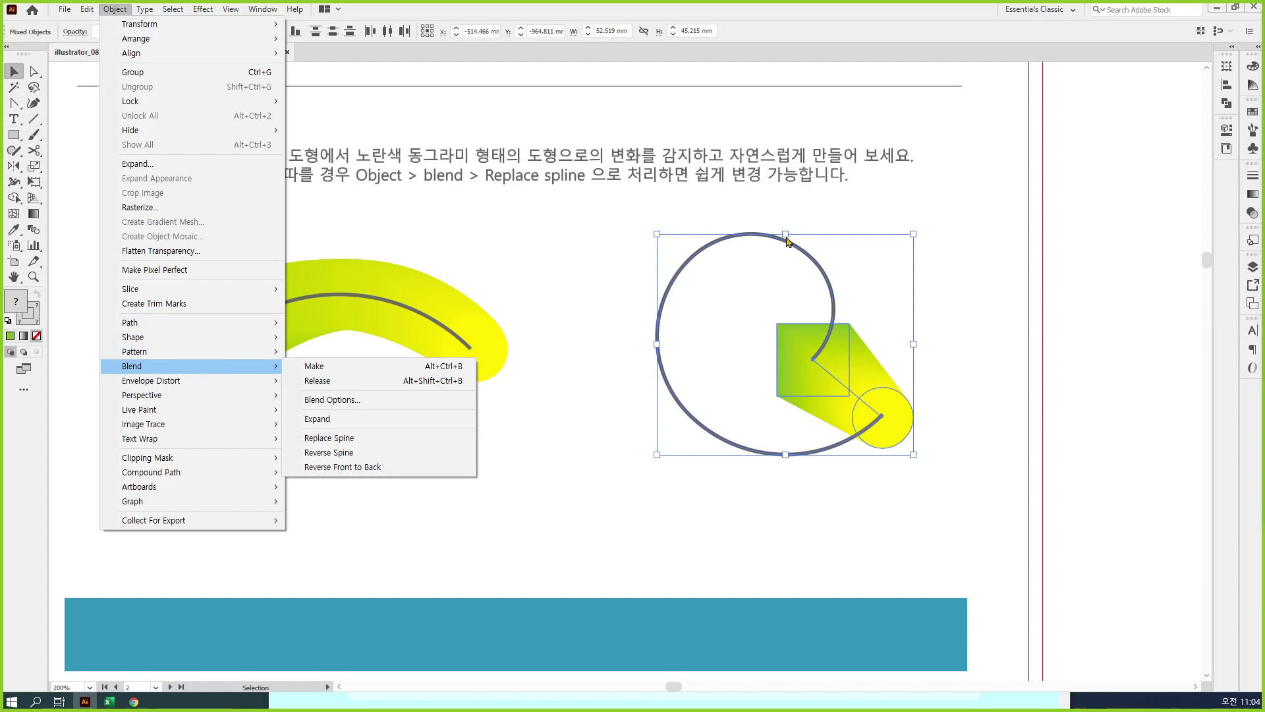
left_click(377, 440)
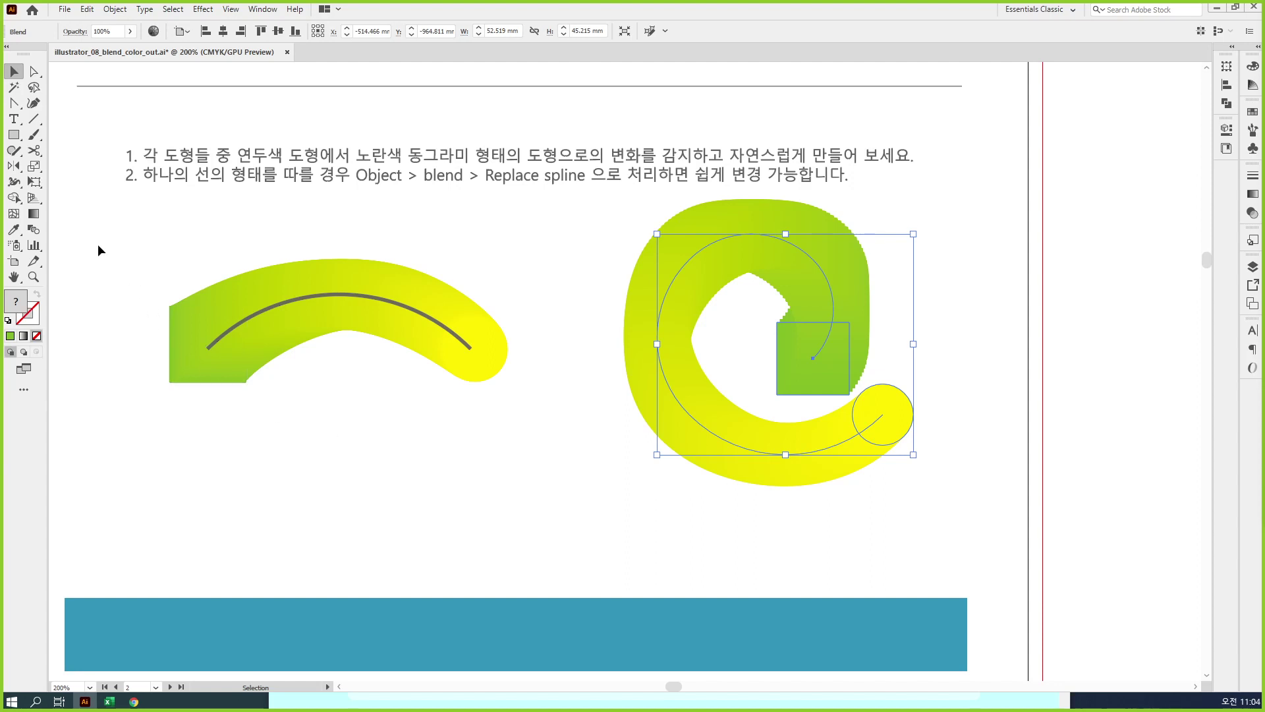
Step: Set the spiral blend's spacing to 50 Specified Steps with the preview on
double_click(34, 229)
left_click_drag(591, 78, 567, 285)
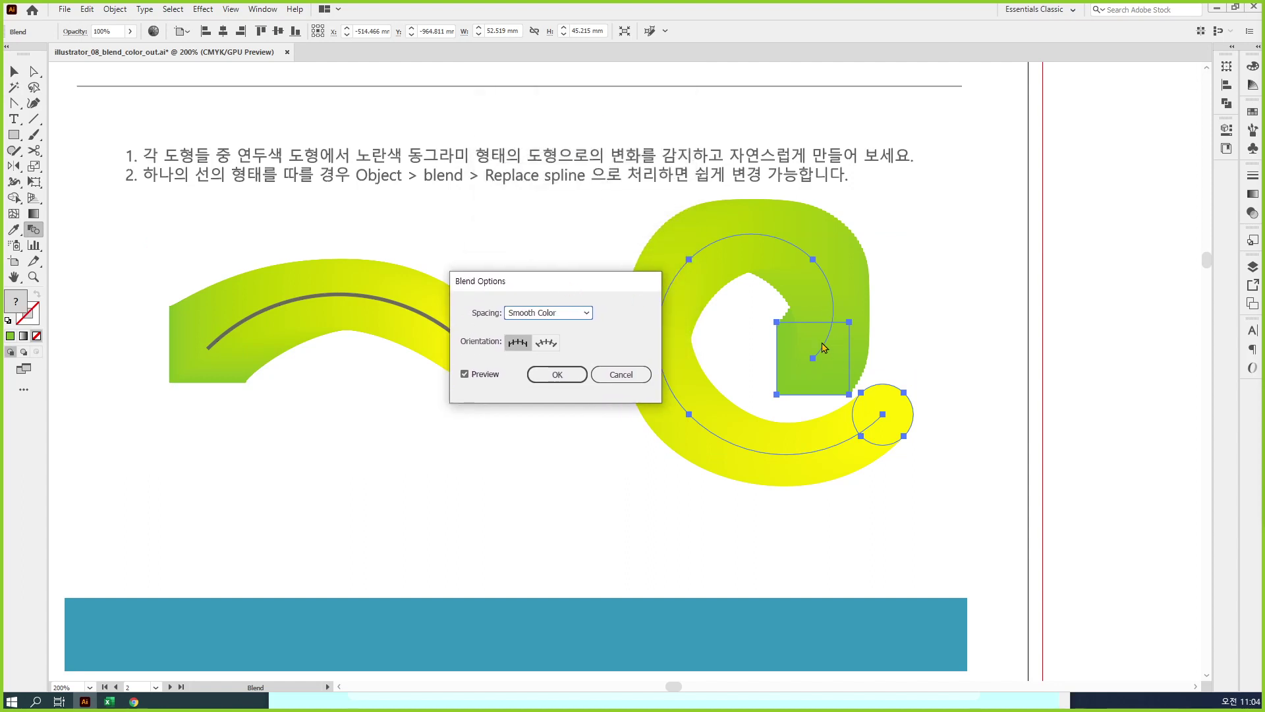
left_click(586, 314)
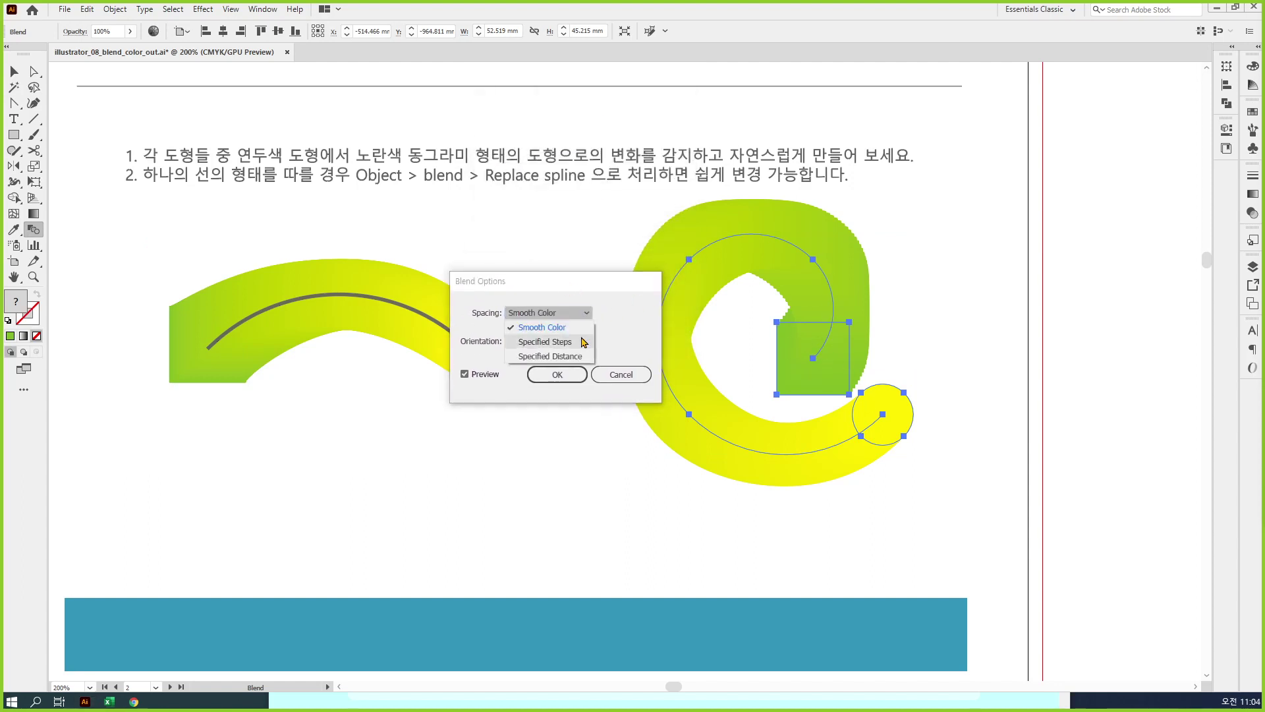
left_click(586, 337)
type("50")
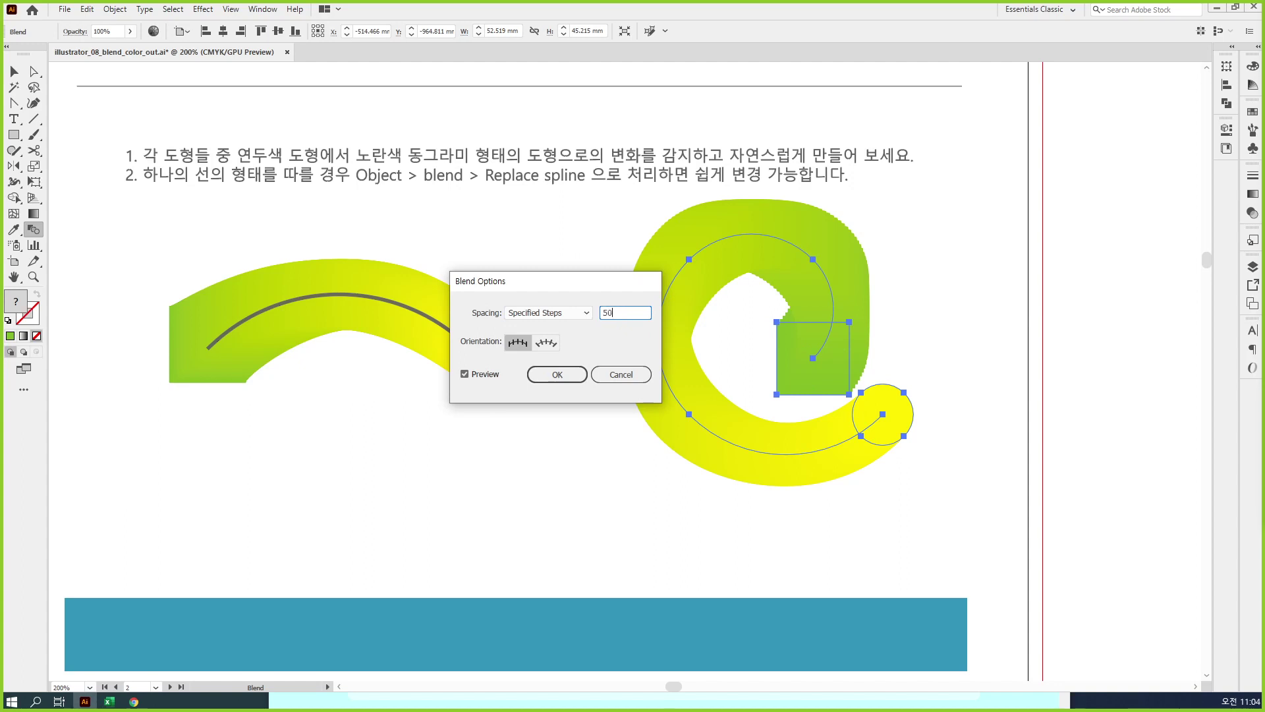
key("Tab")
Step: Reduce the spiral blend's spacing to 9 Specified Steps and shift the options dialog away from the blend
left_click(619, 312)
key("Down")
key("Down")
key("Down")
key("Down")
key("Down")
key("Down")
key("Down")
key("Down")
key("Down")
key("Down")
key("Down")
key("Down")
key("Down")
key("Down")
key("Down")
key("Down")
key("Down")
key("Down")
key("Down")
key("Down")
key("Down")
key("Down")
key("Down")
key("Down")
key("Down")
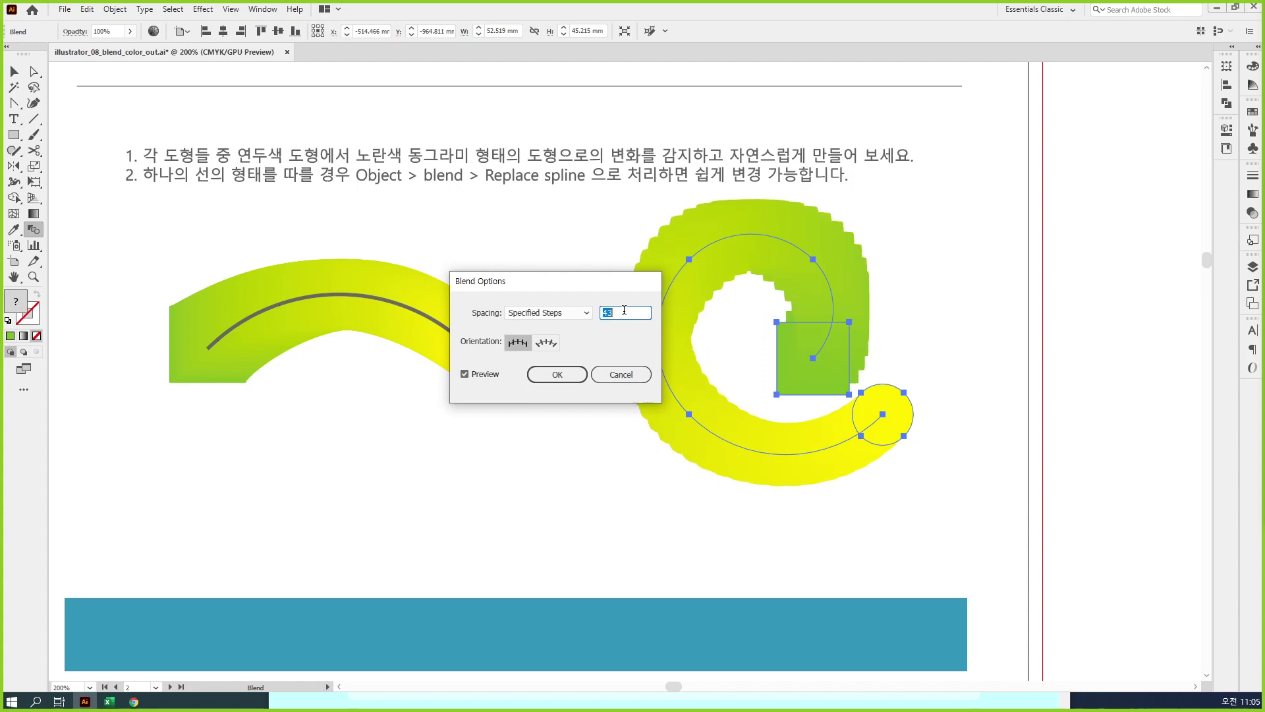
left_click_drag(595, 287, 525, 277)
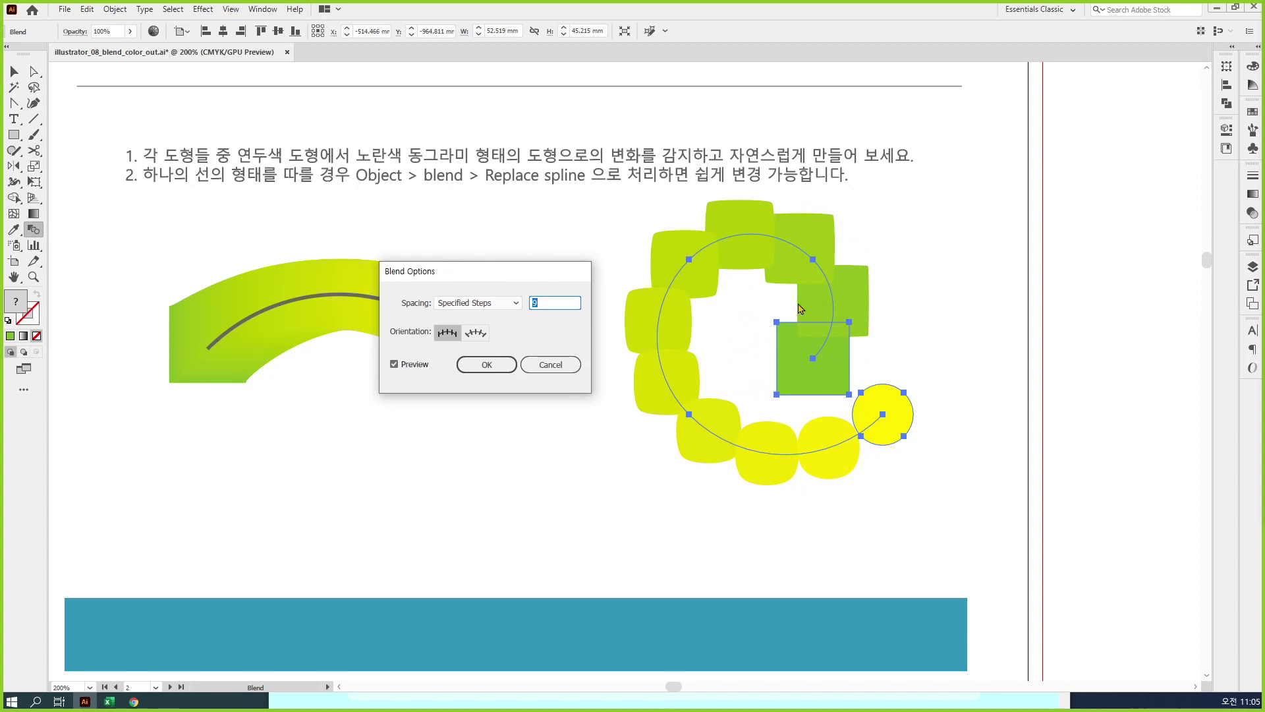
Step: Compare the Align to Page and Align to Path orientations on the spiral blend, ending with Align to Path
left_click(475, 333)
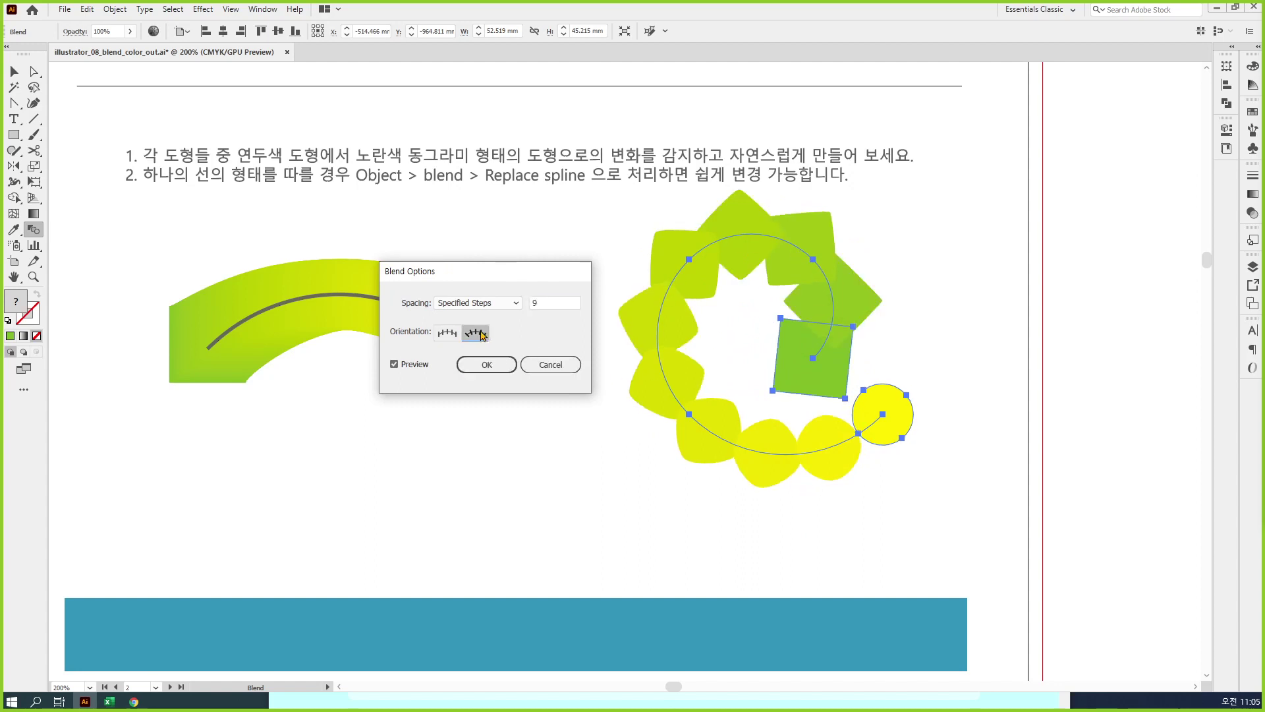
left_click(448, 333)
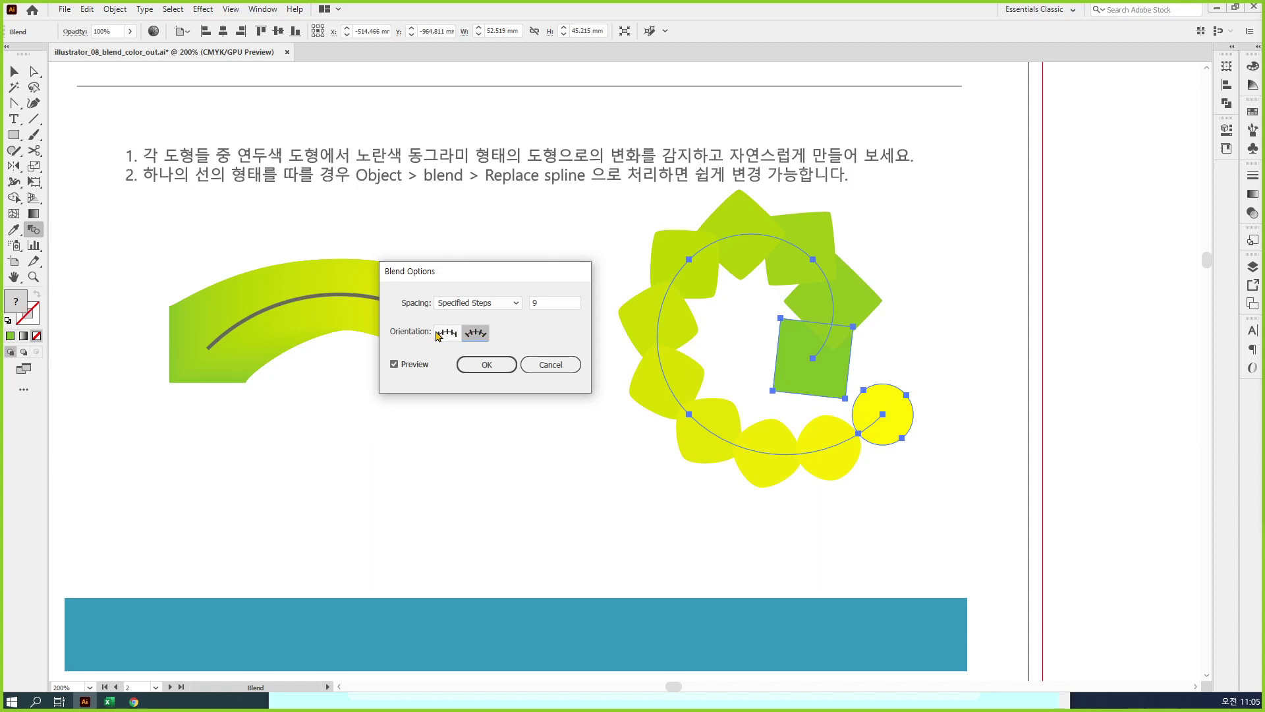
left_click(475, 333)
left_click(447, 332)
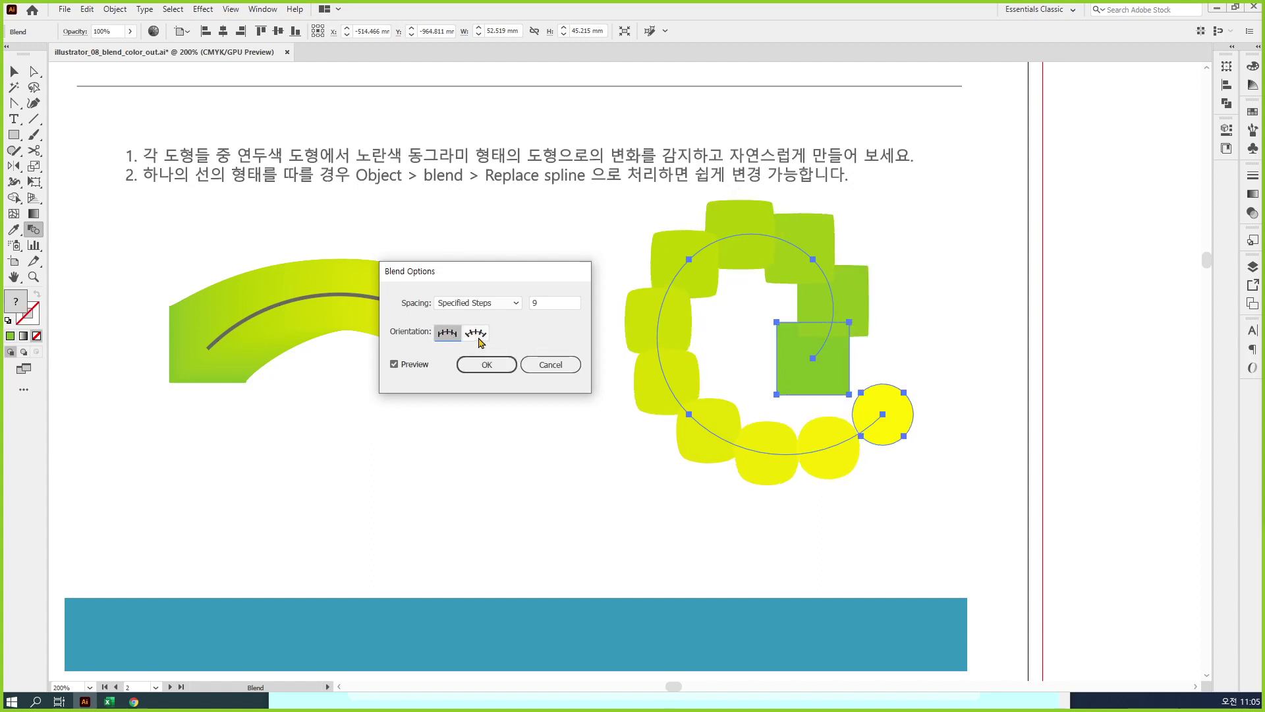
left_click(478, 336)
left_click(448, 333)
left_click(483, 336)
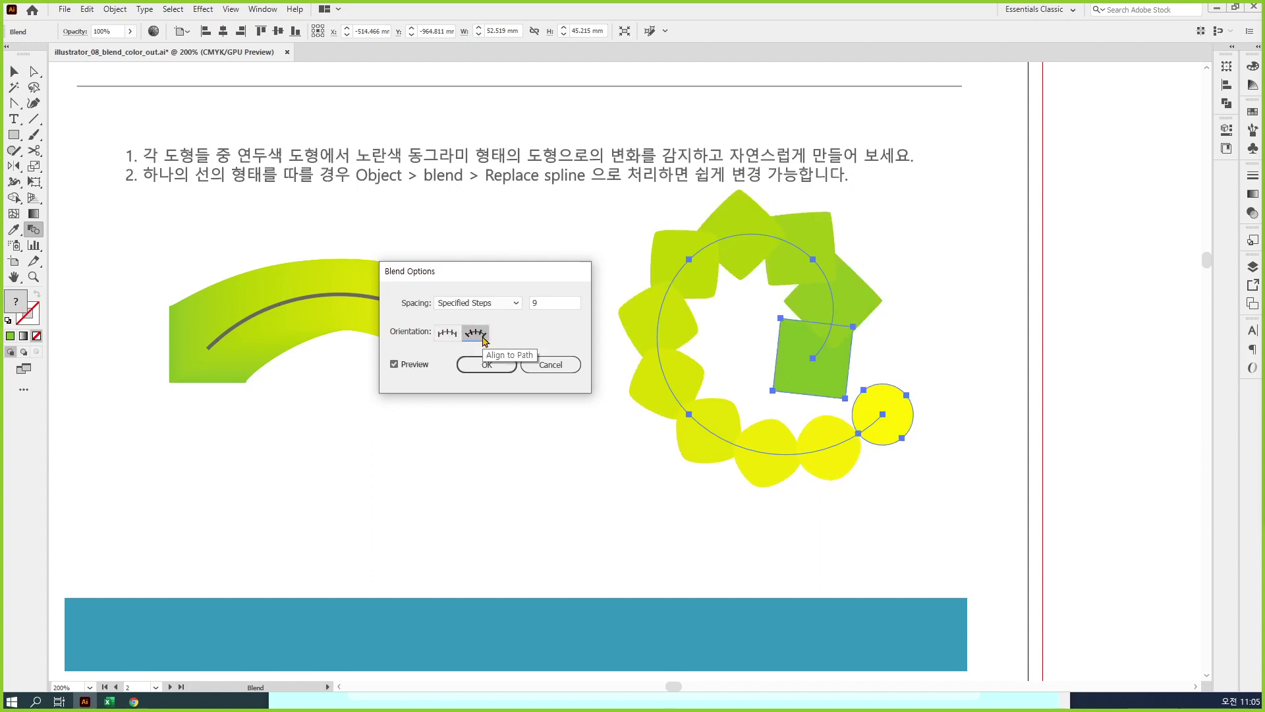
left_click(448, 333)
left_click(475, 334)
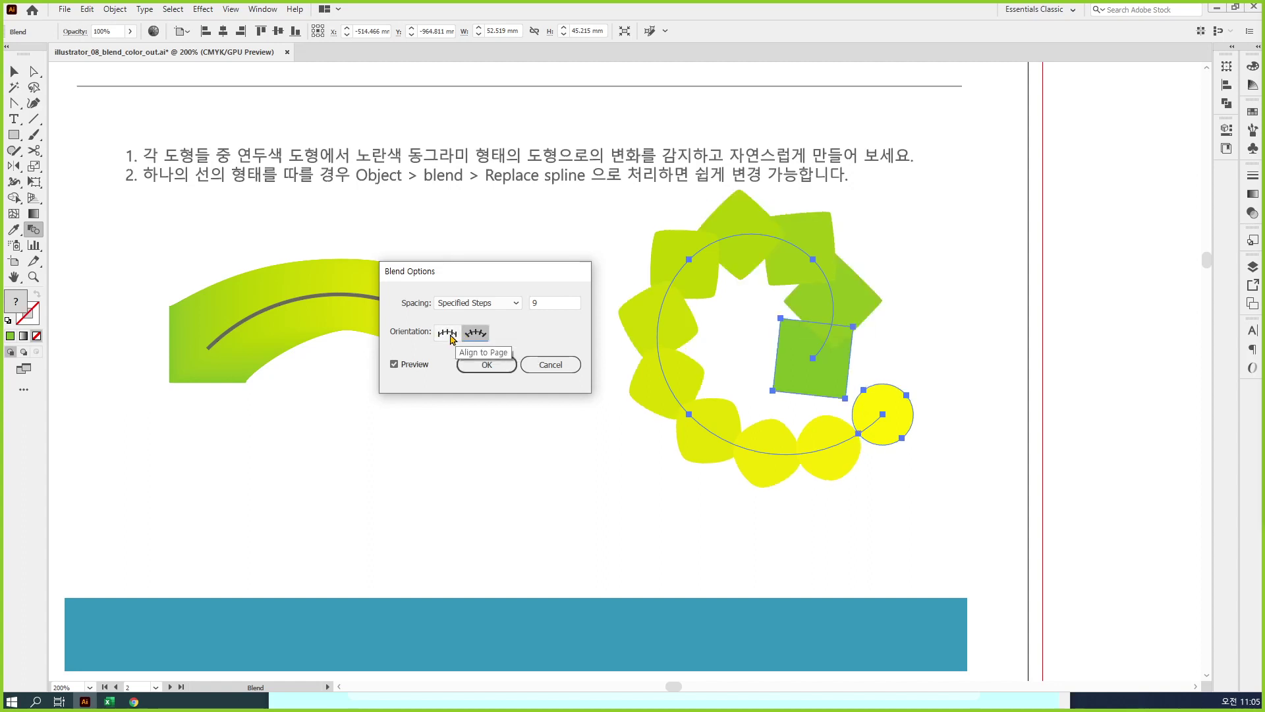
left_click(451, 335)
left_click(475, 333)
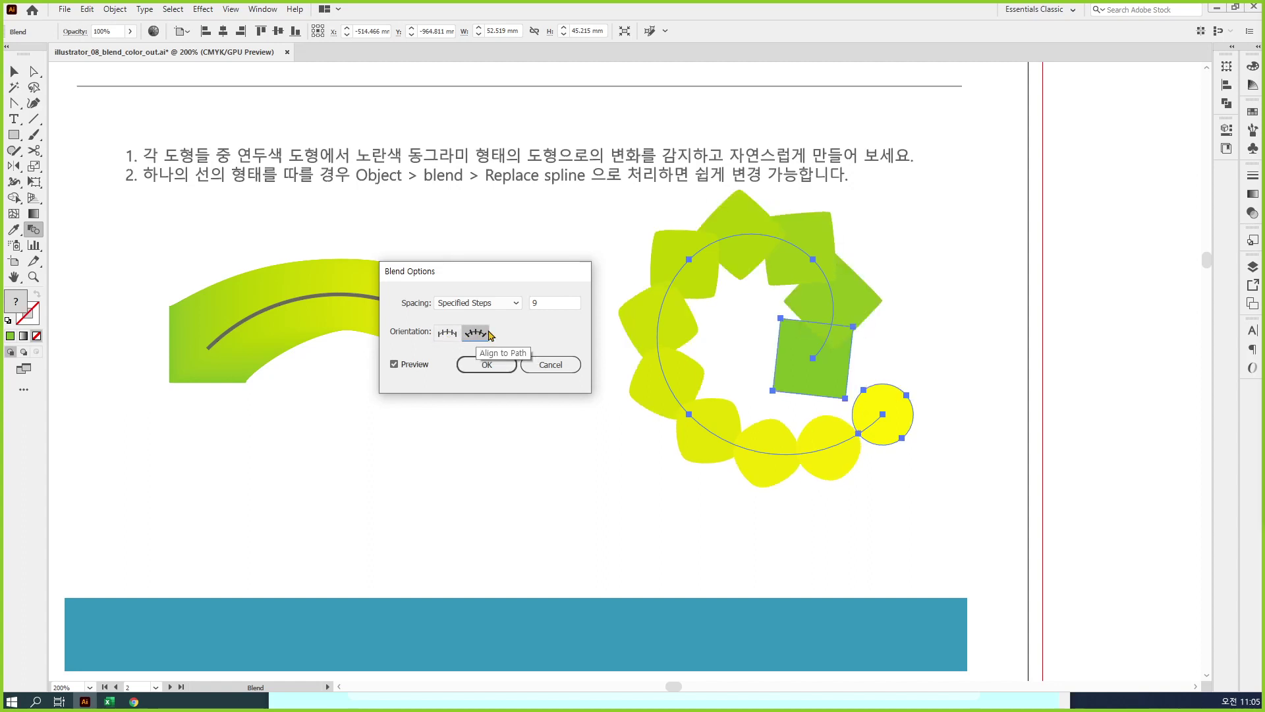
Step: Raise the spiral blend's spacing to 18 Specified Steps and apply the blend options
left_click(552, 305)
key("Up")
key("Up")
key("Up")
key("Up")
key("Up")
key("Up")
key("Up")
key("Up")
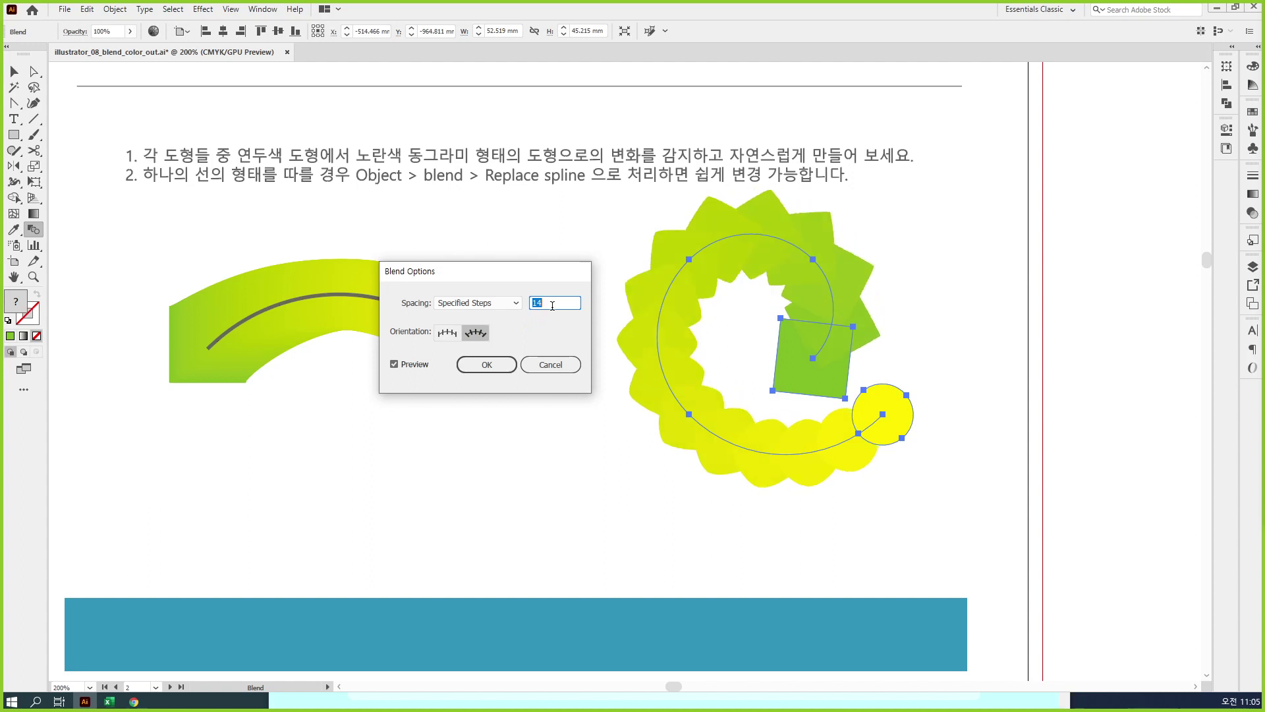
key("Up")
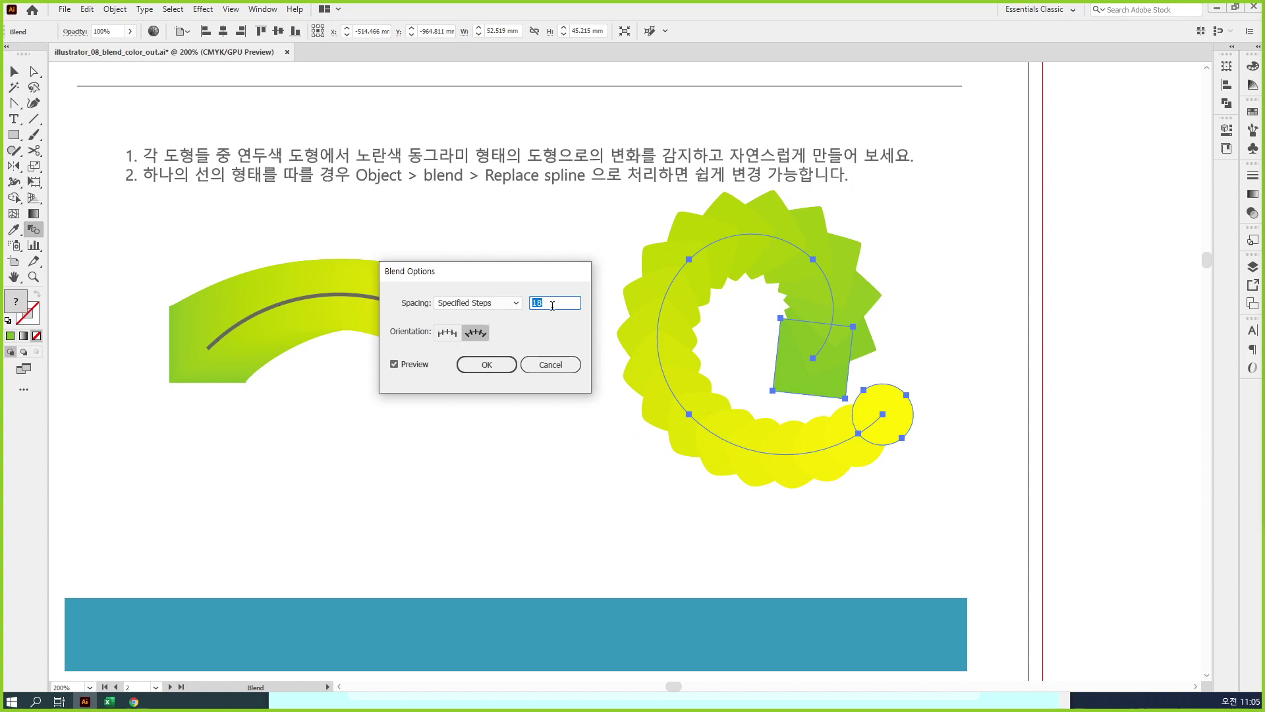
left_click(505, 369)
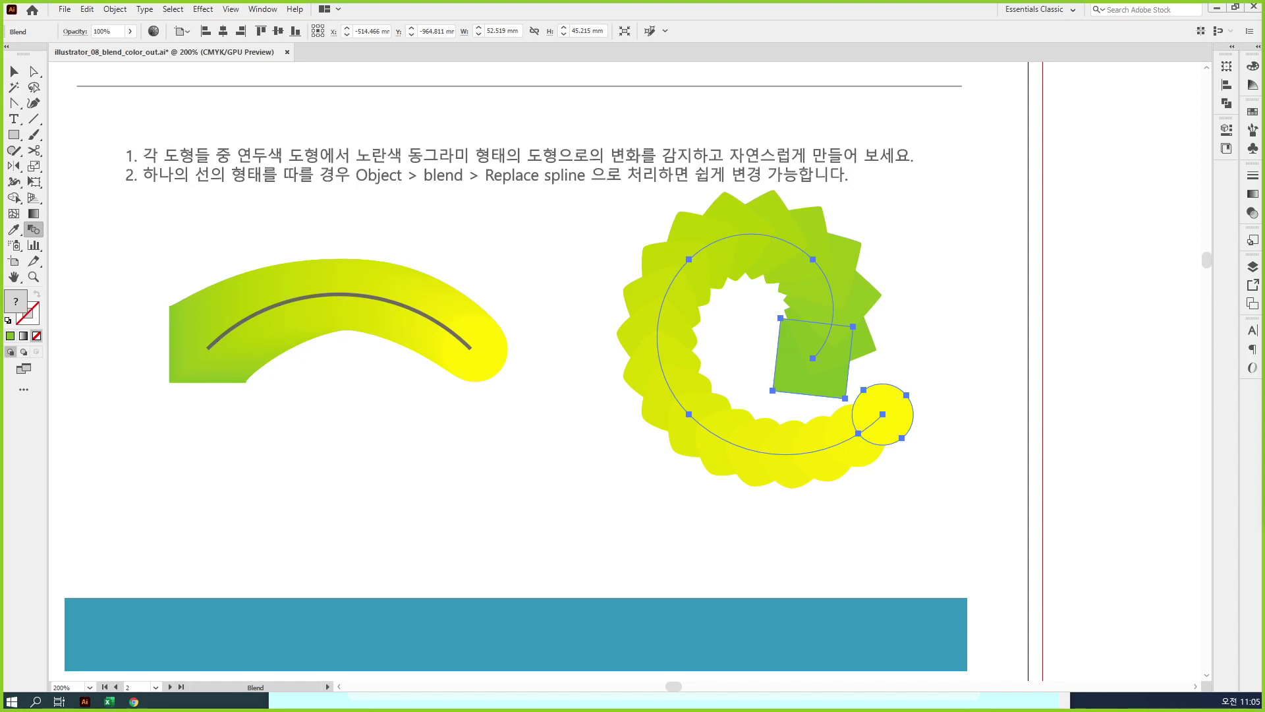
Step: Move the grey arc straight down so that it sits just below the arc-shaped blend
left_click(14, 70)
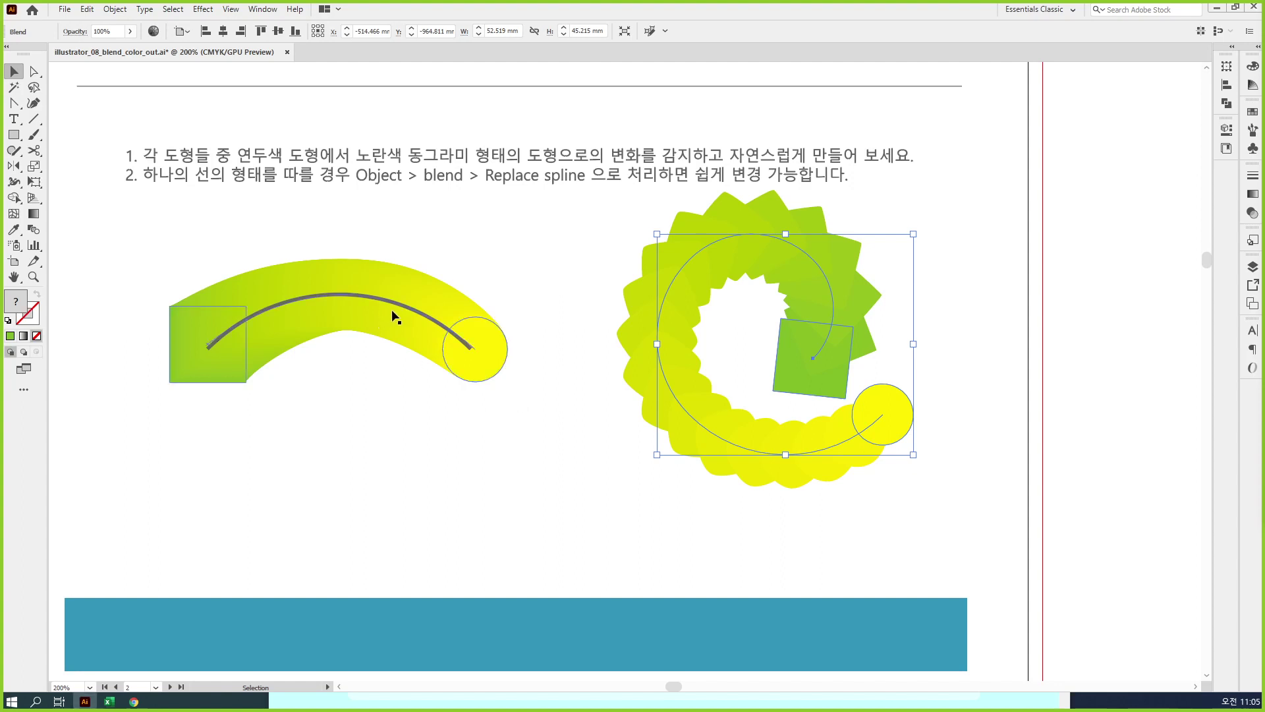
left_click_drag(404, 311, 408, 404)
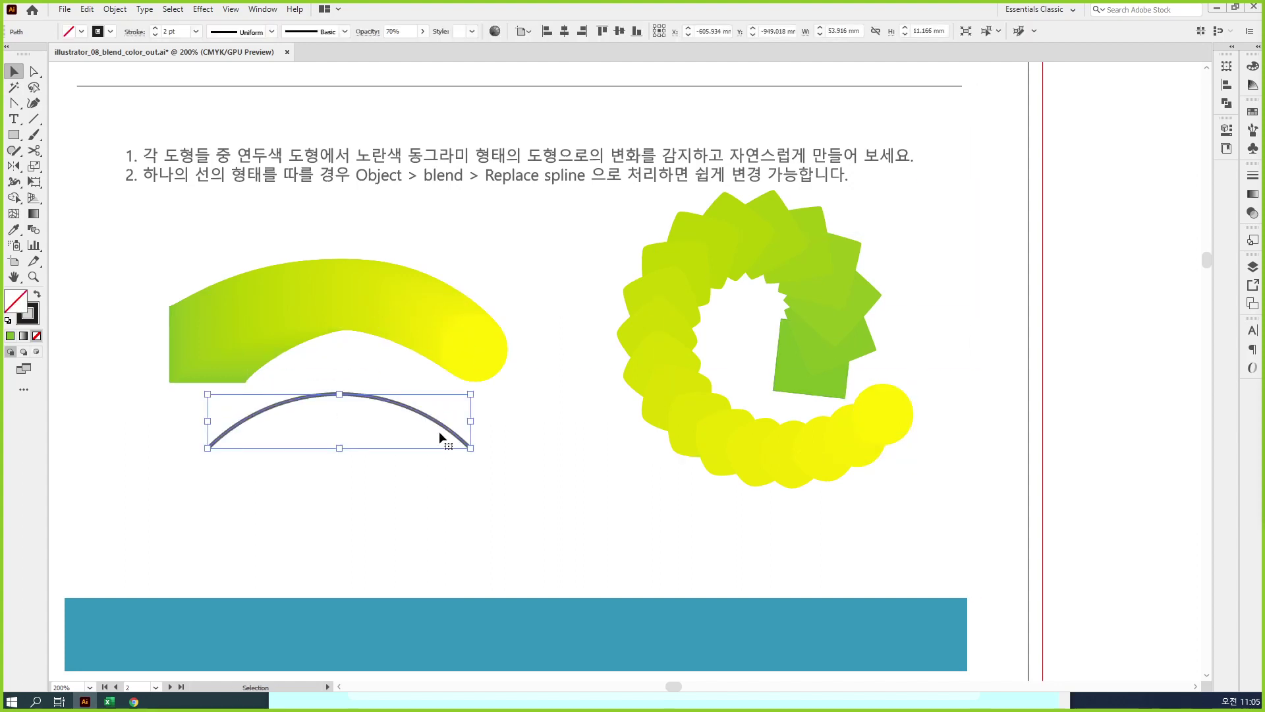
Step: Select the arc-shaped blend together with the grey arc and replace the blend's spine with that arc
left_click(455, 300, "shift")
left_click(114, 9)
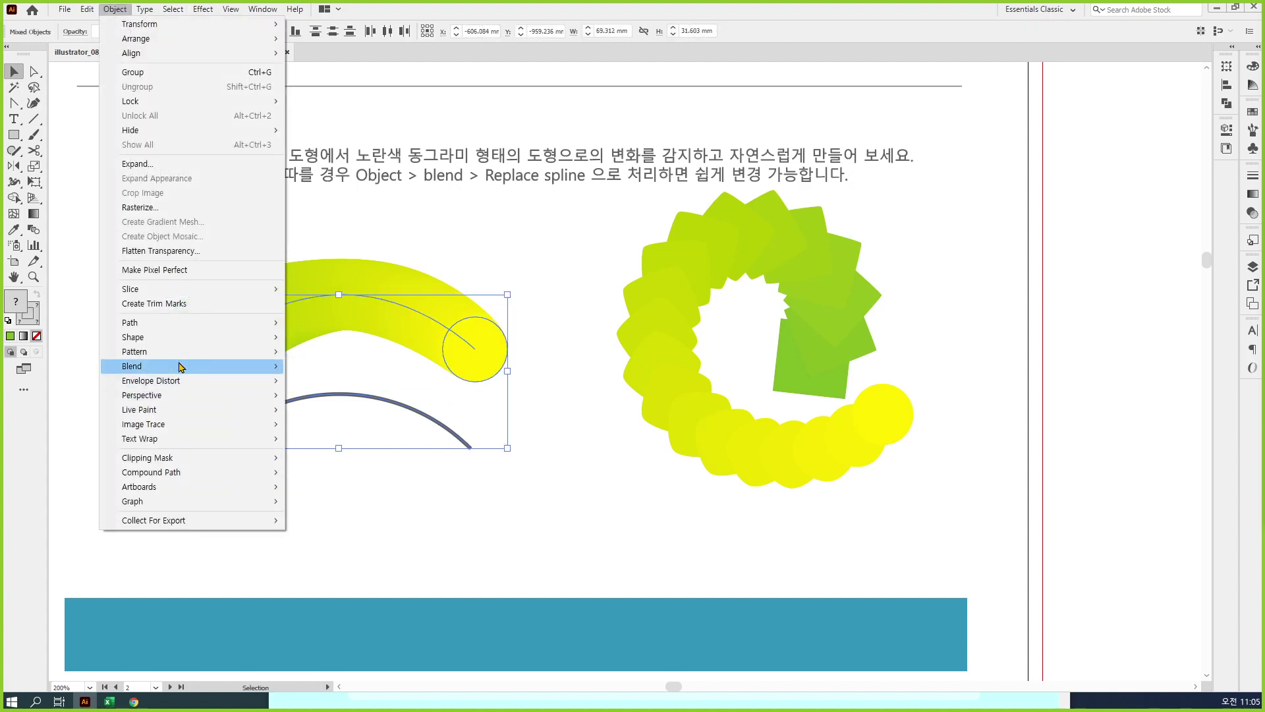
mouse_move(181, 366)
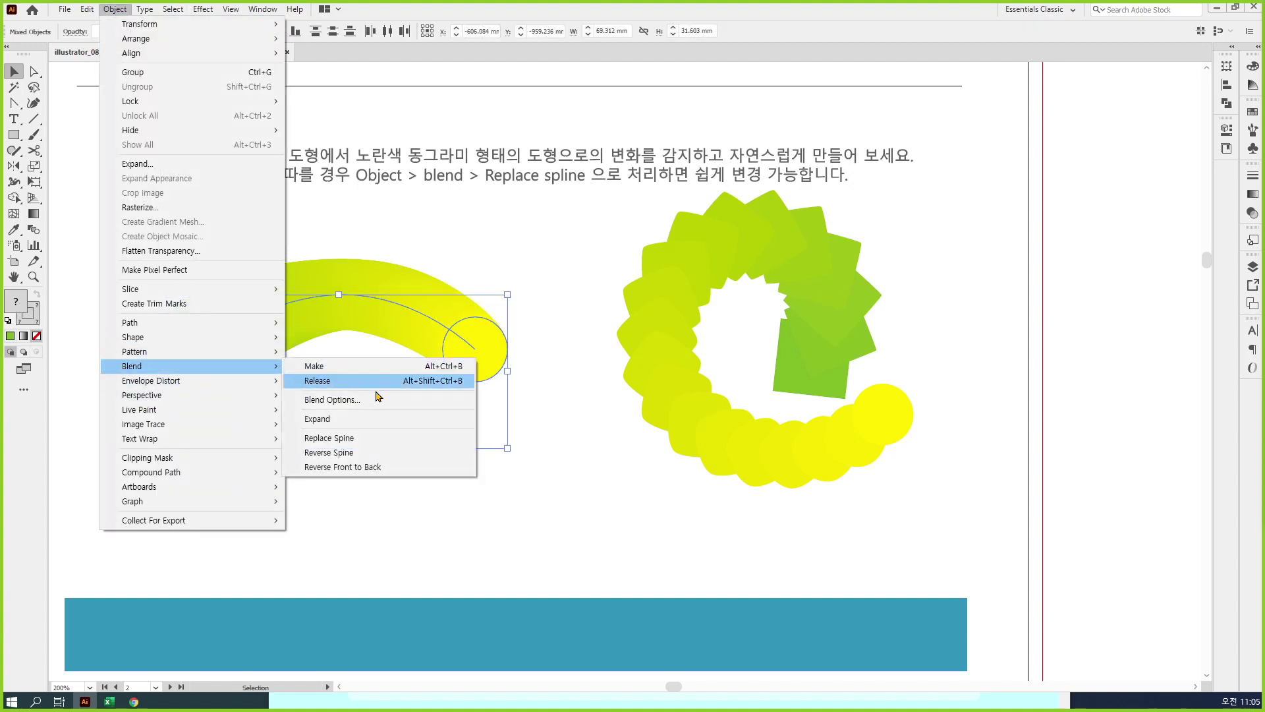
left_click(394, 439)
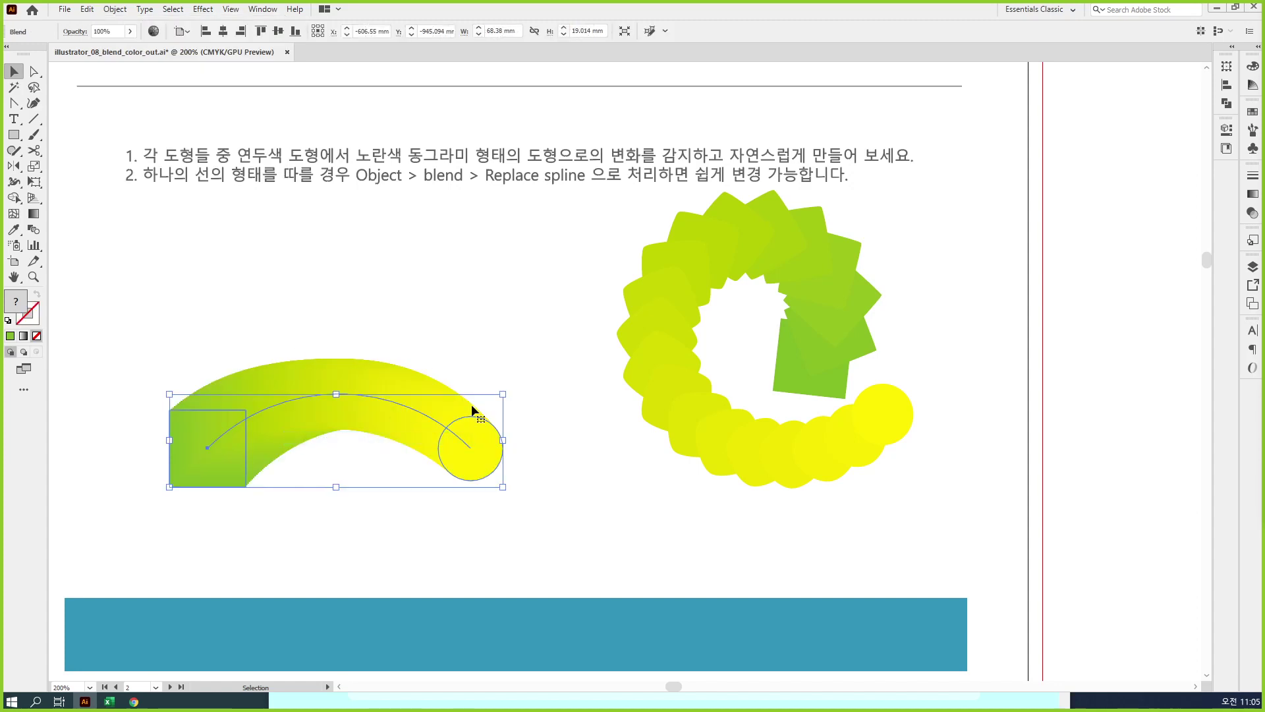
Step: Reverse the spine of the arc-shaped blend so the circle and square swap ends
left_click(115, 10)
mouse_move(237, 366)
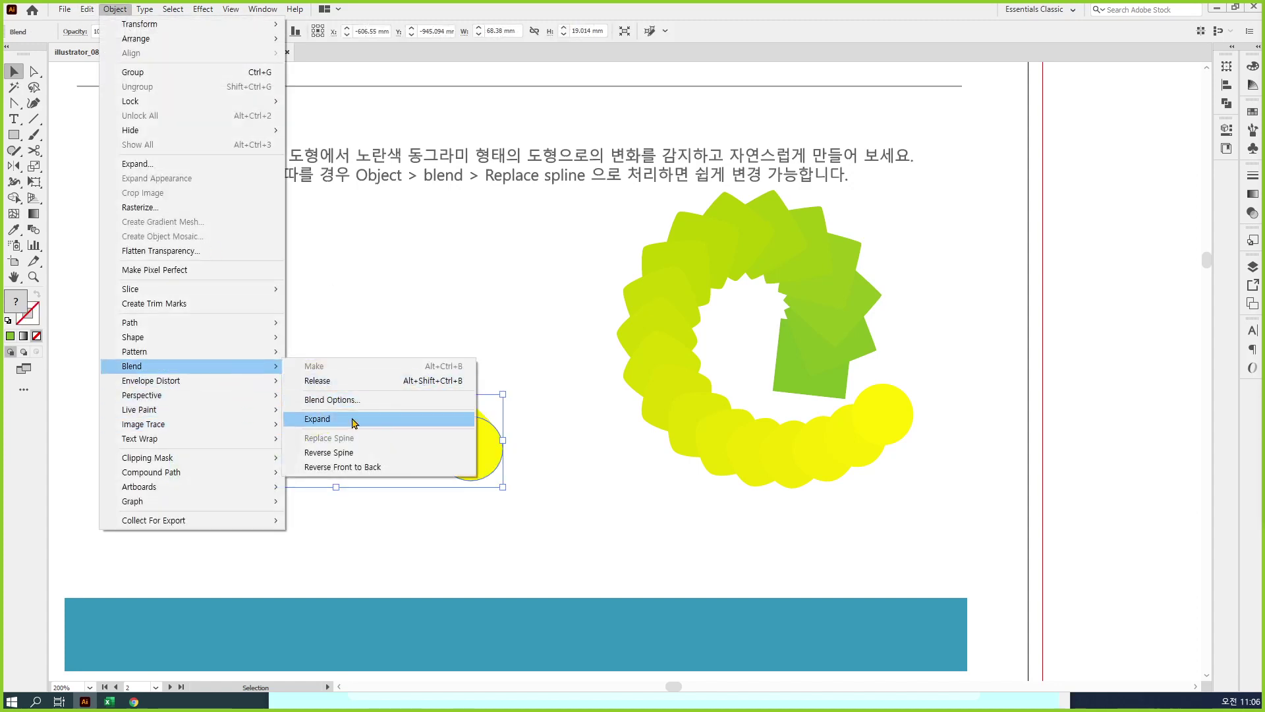
left_click(373, 454)
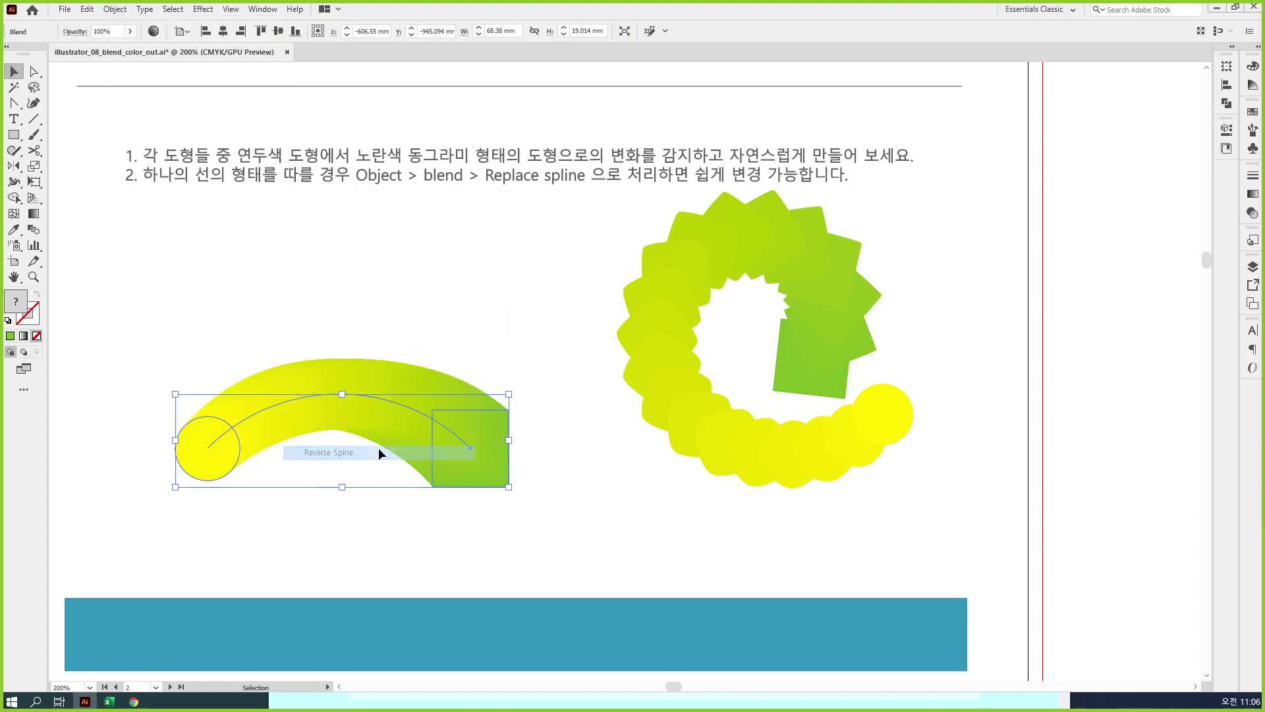
left_click(114, 9)
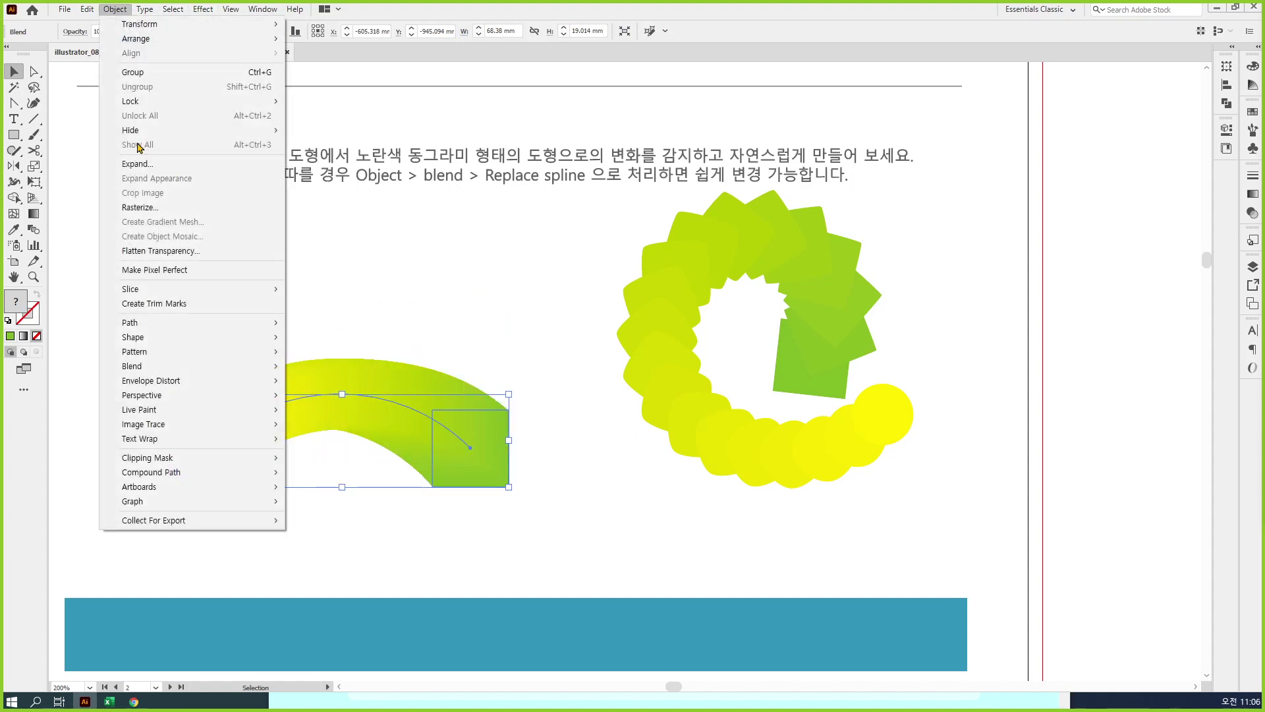
mouse_move(190, 366)
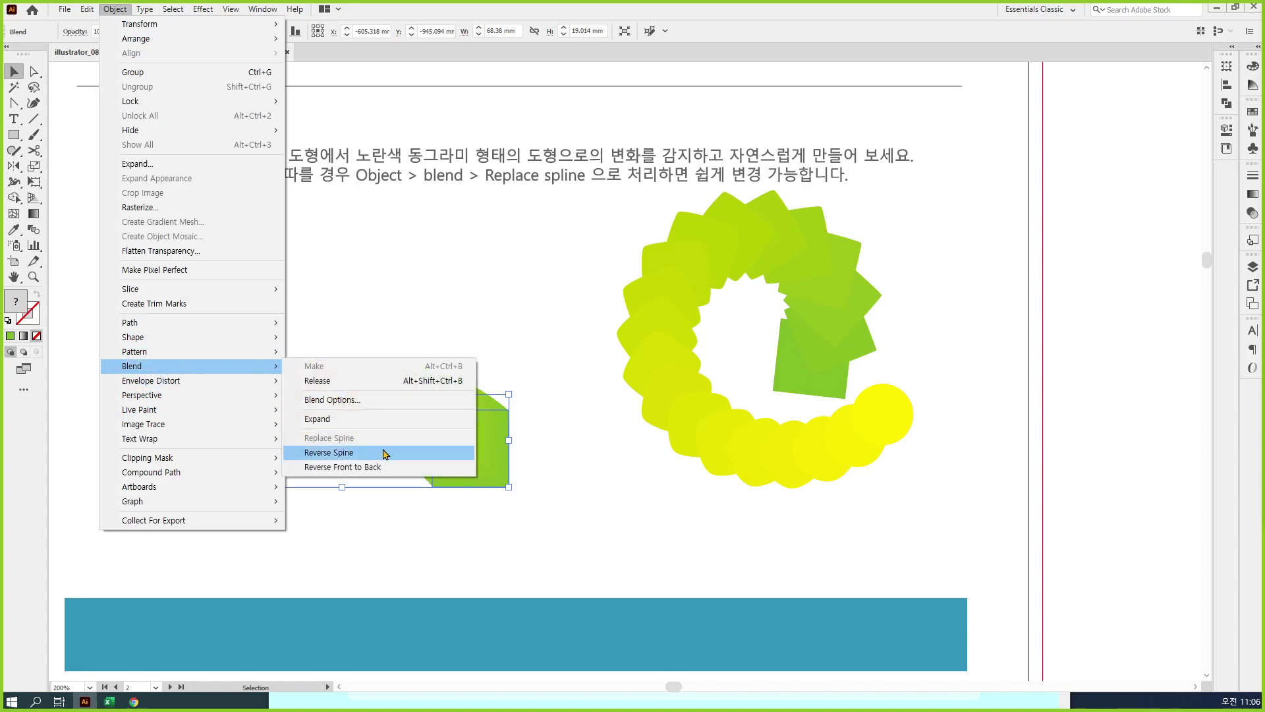
left_click(378, 387)
Step: Undo the spine reversal and the spine replacement on the arc-shaped blend, and clear the selection
key("ctrl+z")
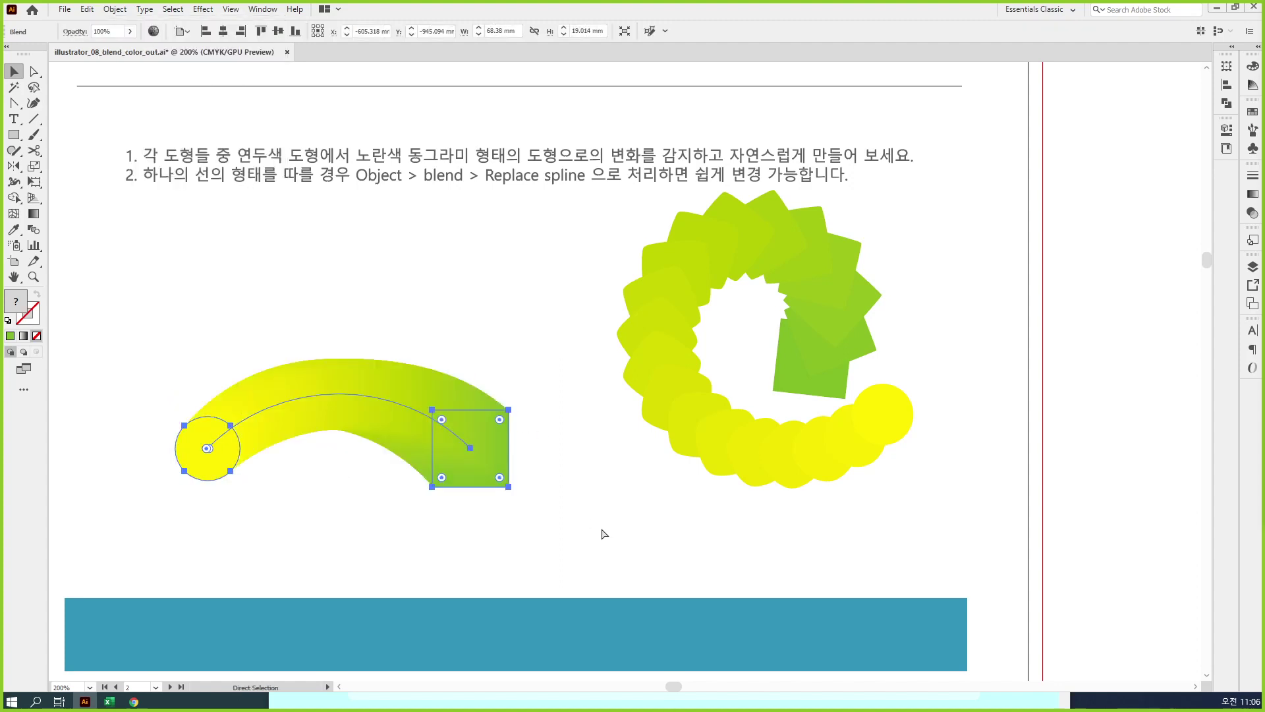
key("ctrl+z")
key("ctrl+z")
left_click(601, 527)
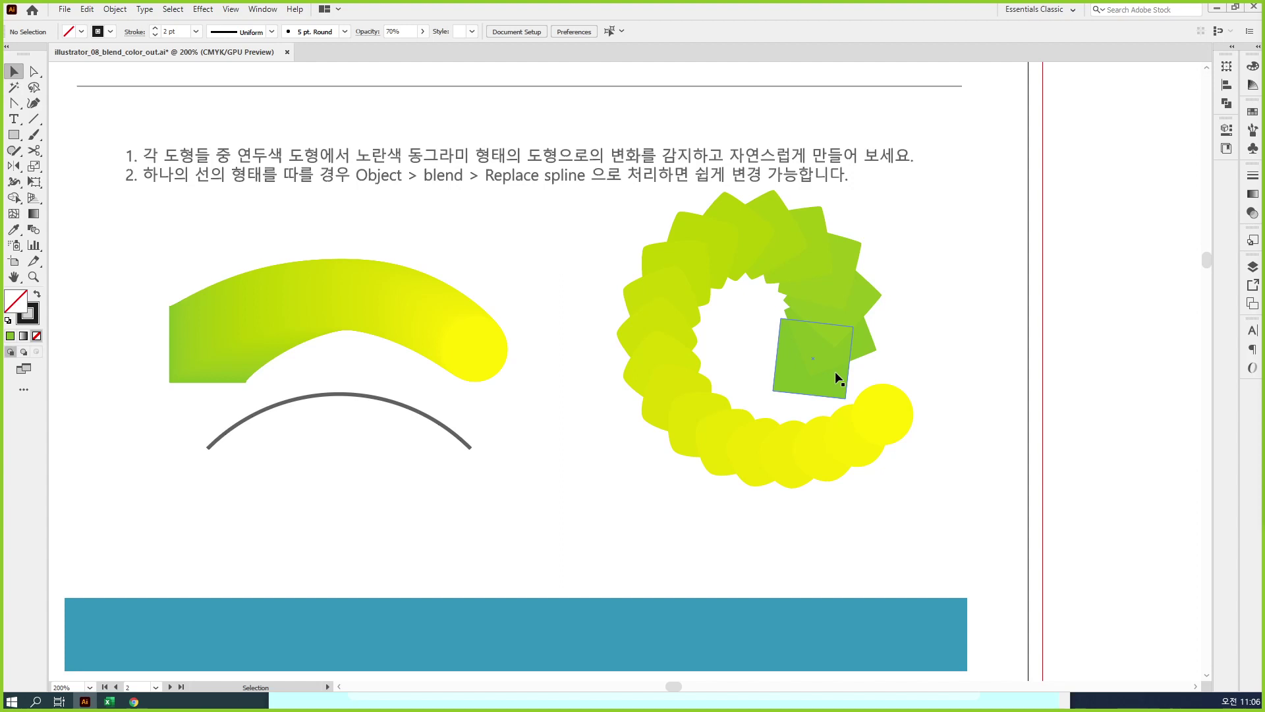
Step: On the blank artboard, draw a circle about 14.7 mm wide and a narrow ellipse about 4.9 by 15.1 mm overlapping its upper edge
left_click_drag(973, 399, 381, 455)
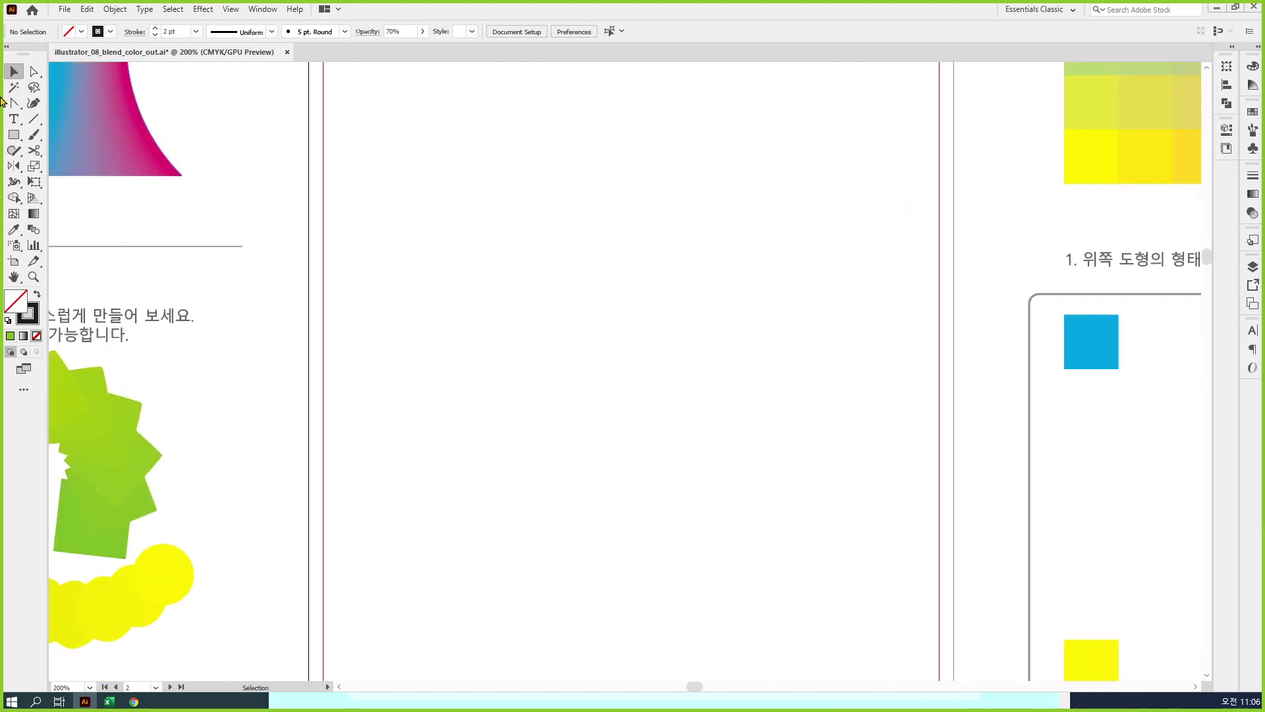
left_click(13, 135)
left_click_drag(510, 187, 583, 259)
key("v")
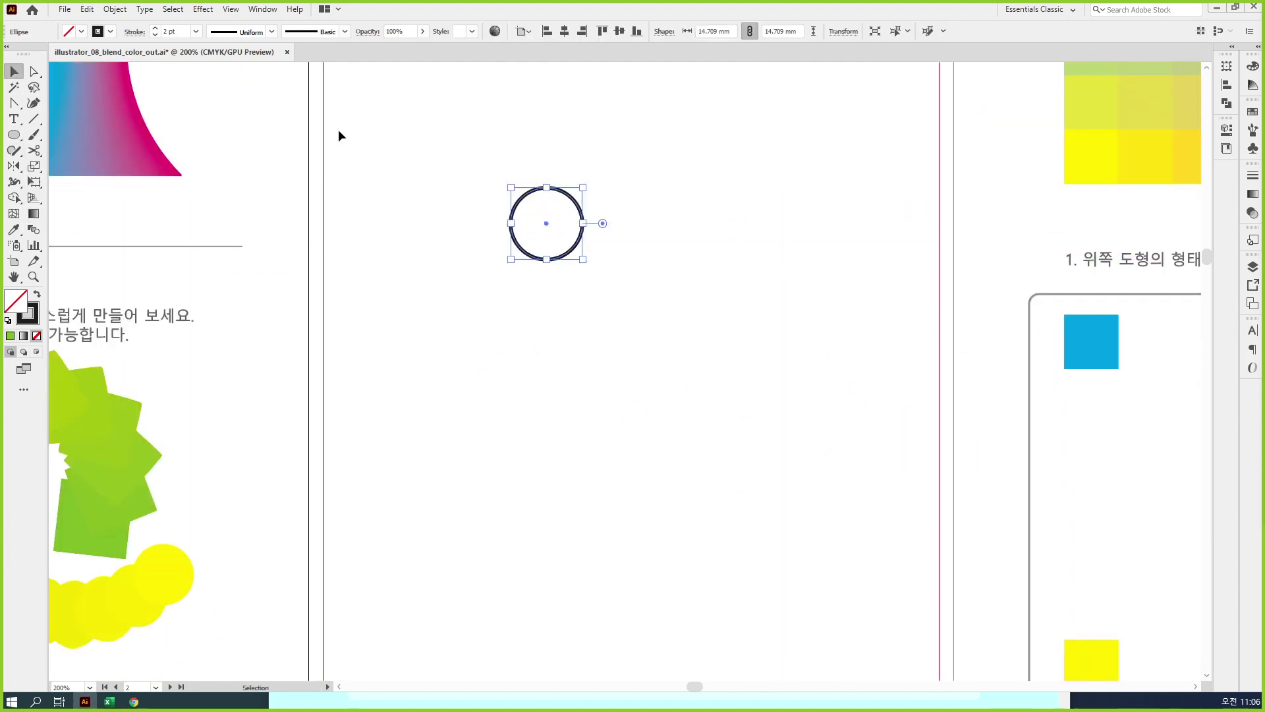
left_click(14, 134)
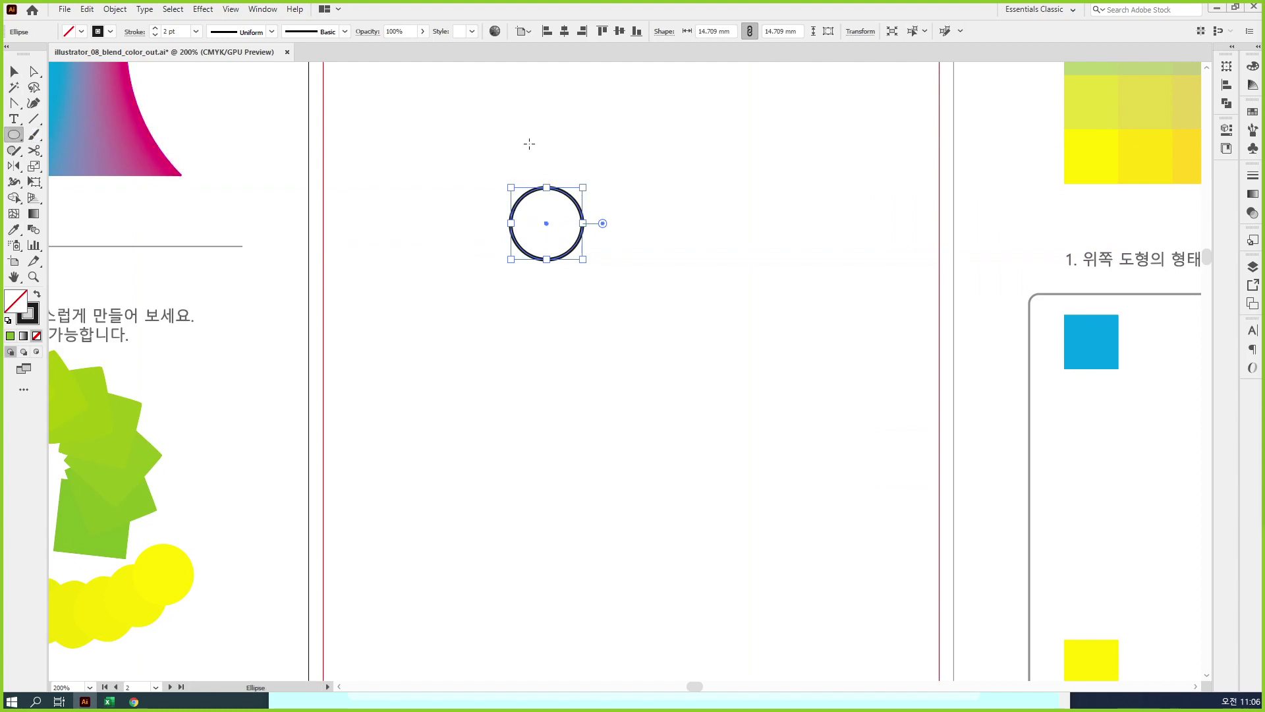
left_click_drag(535, 138, 559, 213)
Step: Rotate copies of the narrow ellipse by 45° around the circle's centre until eight petals form a full ring
key("r")
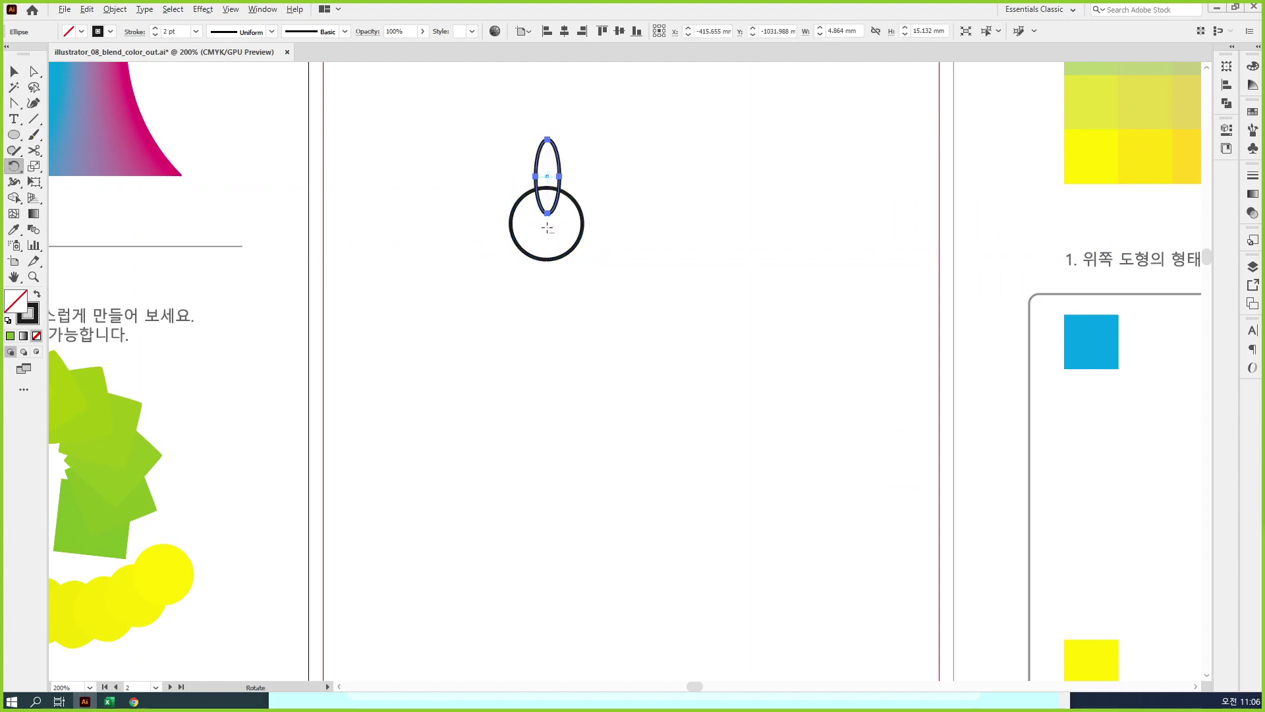
left_click(546, 227, "alt")
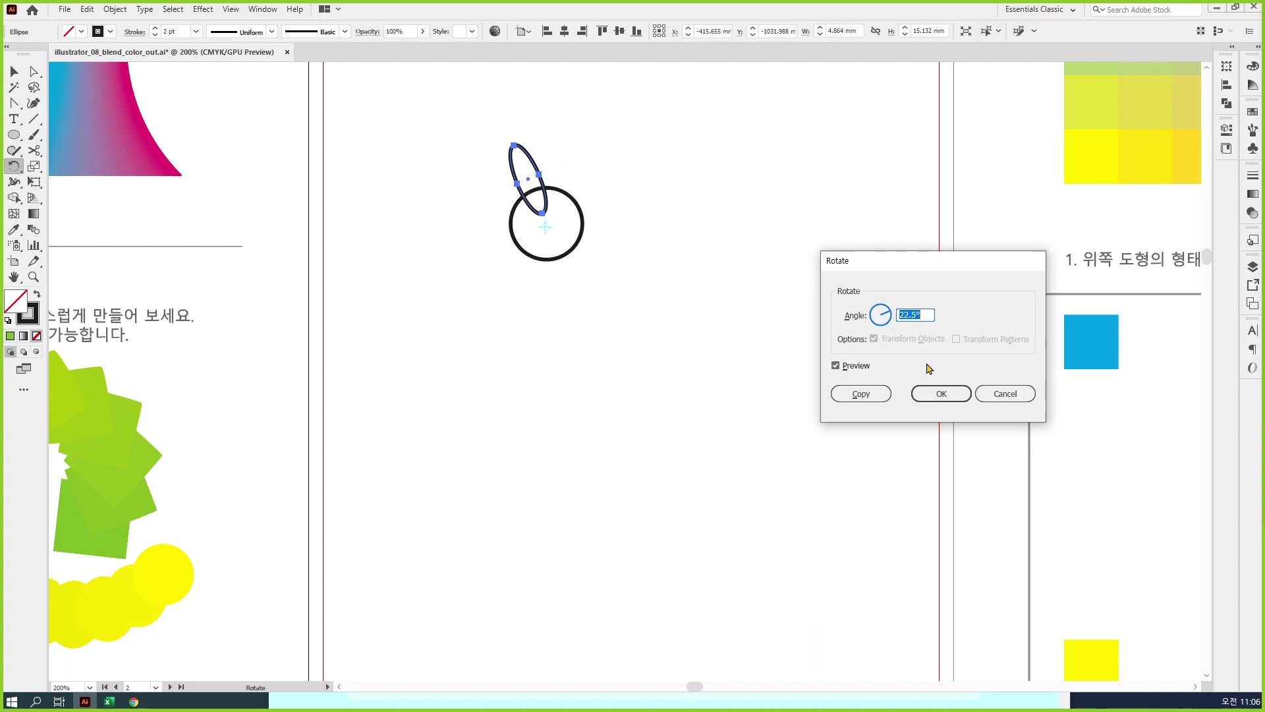
type("45")
left_click(861, 394)
key("ctrl+d")
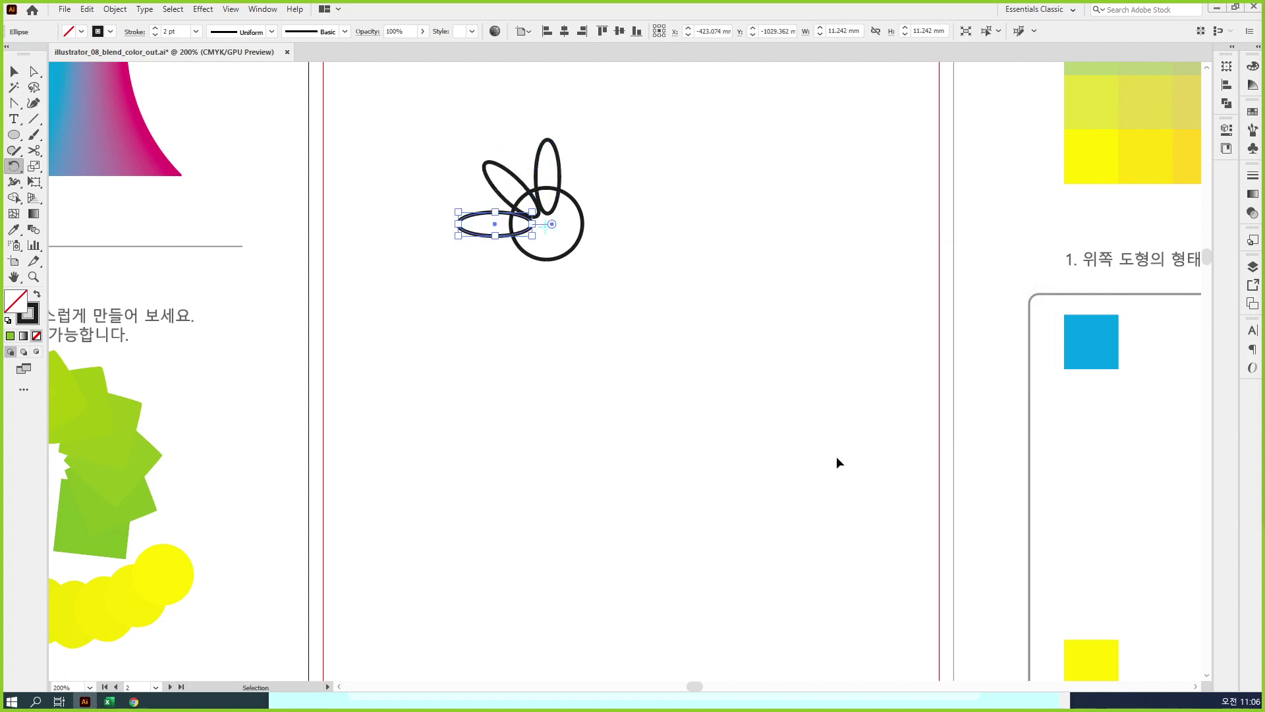
key("ctrl+d")
key("ctrl+d")
key("ctrl+d")
key("ctrl+d")
key("ctrl+d")
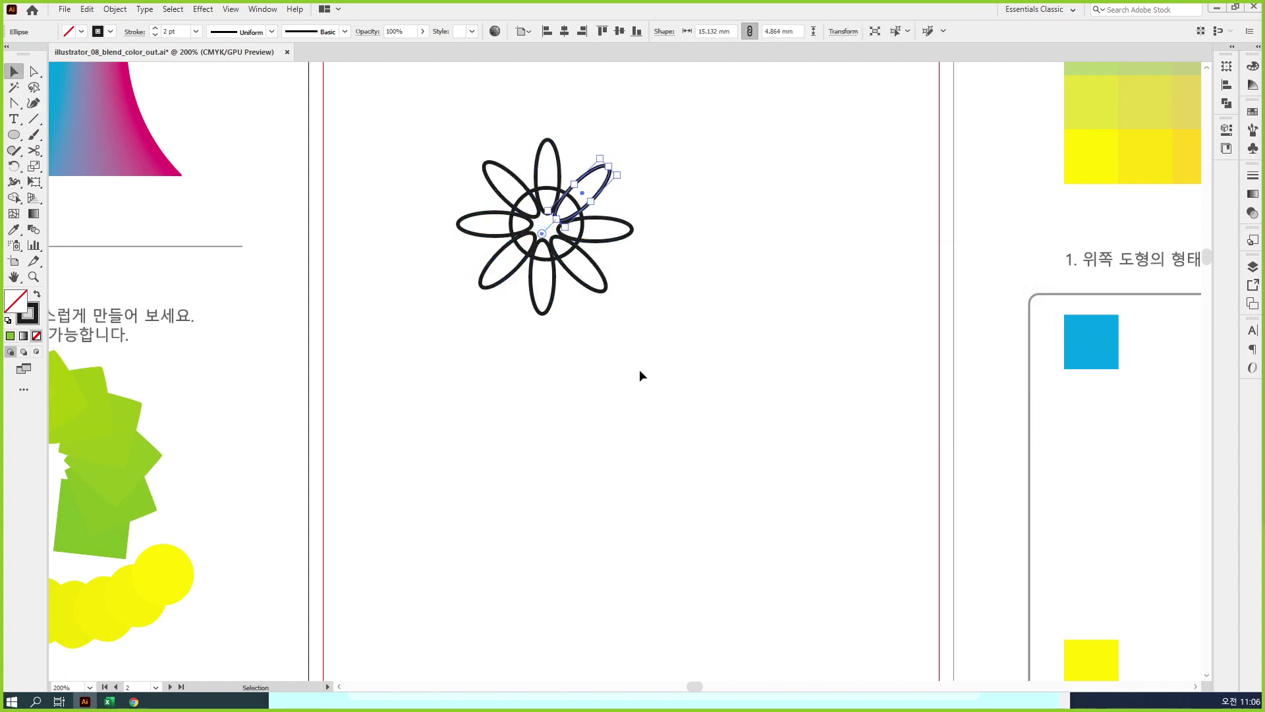
Step: Give the centre circle a fill without a stroke, using the green sampled from the spiral blend
key("v")
left_click(568, 259)
key("shift+x")
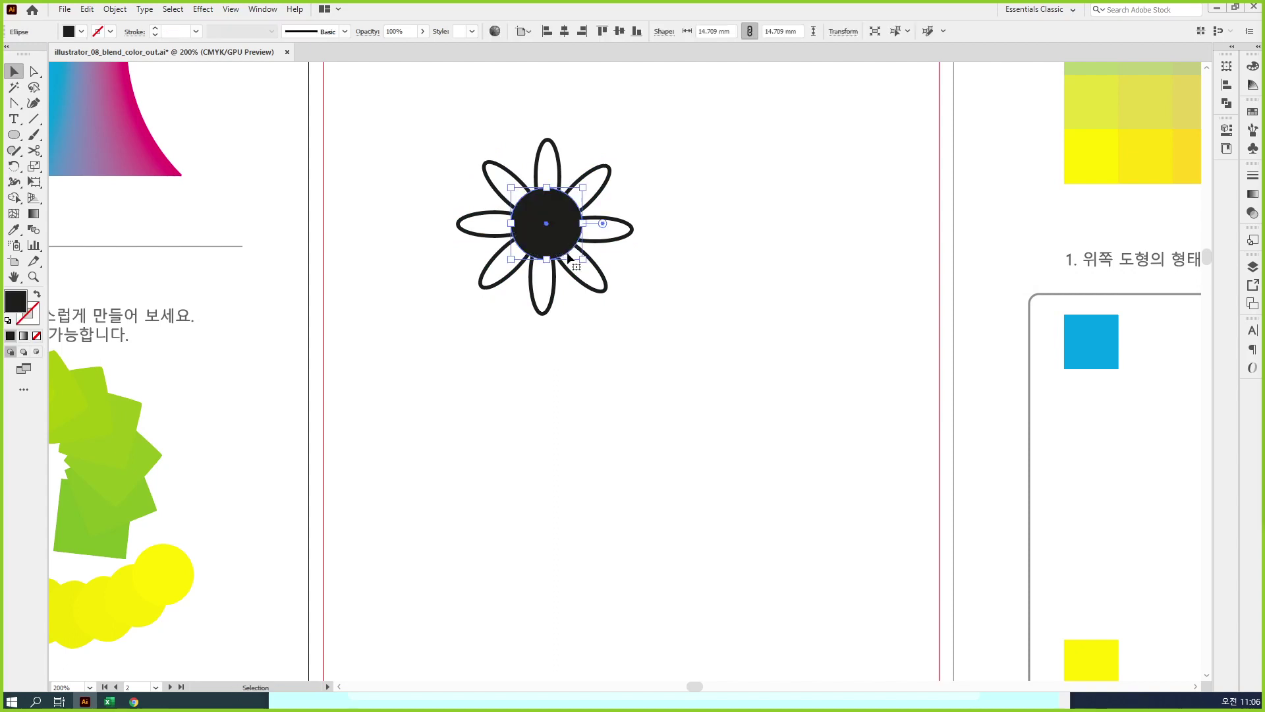
key("i")
left_click(129, 438)
key("v")
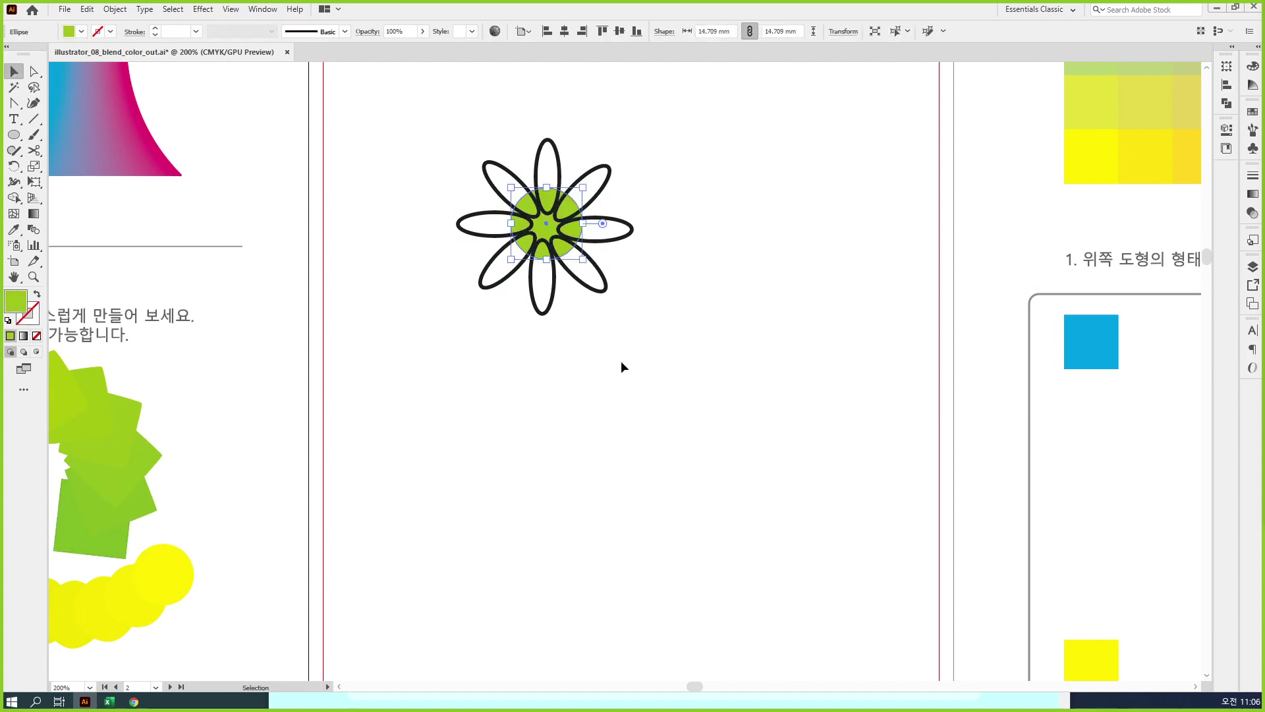
Step: Fill the eight petals with magenta sampled from the curved blend, without a stroke, and place them behind the centre circle
left_click_drag(680, 367, 476, 125)
left_click(549, 235, "shift")
key("i")
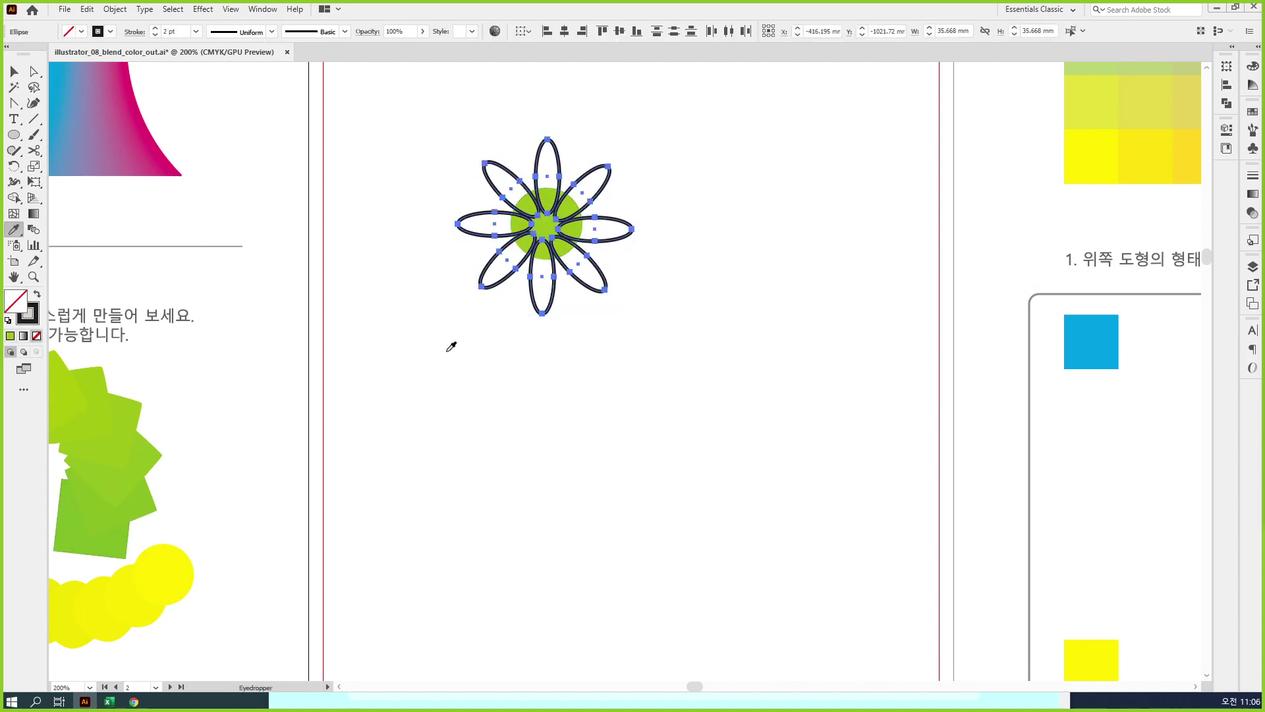
left_click(139, 107)
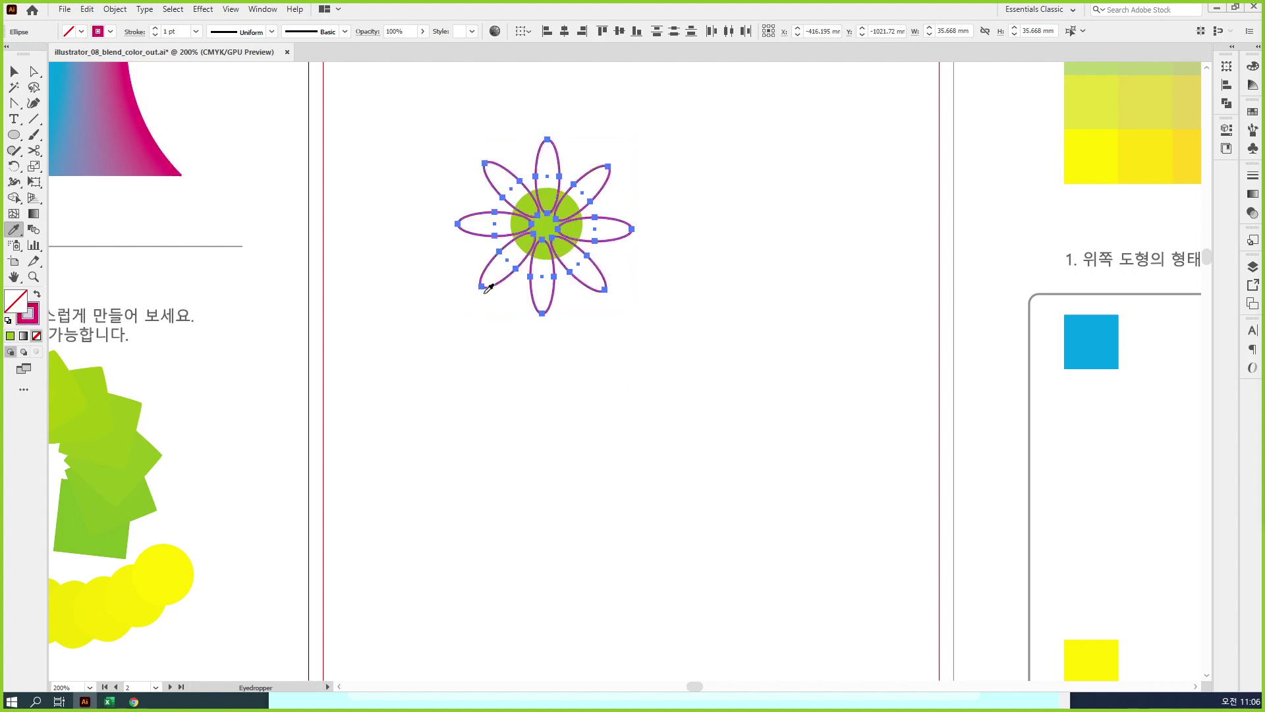
key("shift+x")
key("v")
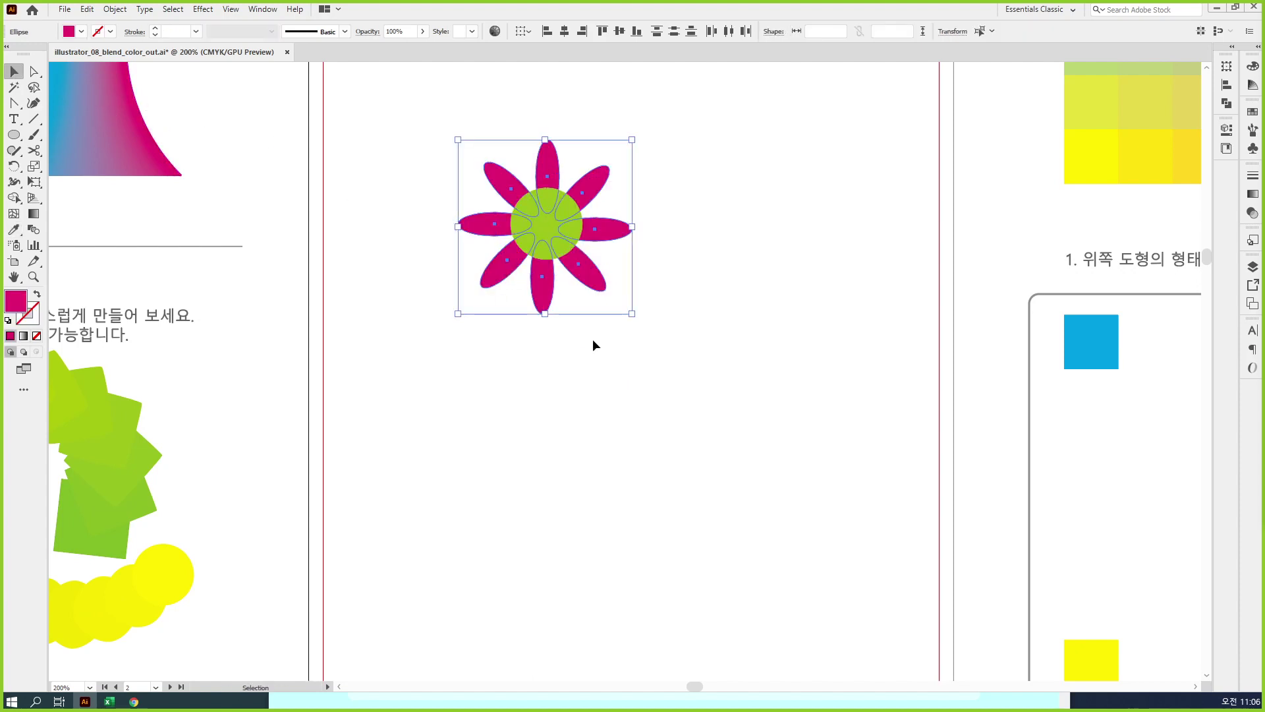
Step: Select the whole flower, group it, and place a duplicate diagonally below and to the right of it
left_click_drag(649, 348, 764, 521)
key("ctrl+g")
left_click(840, 558)
key("a")
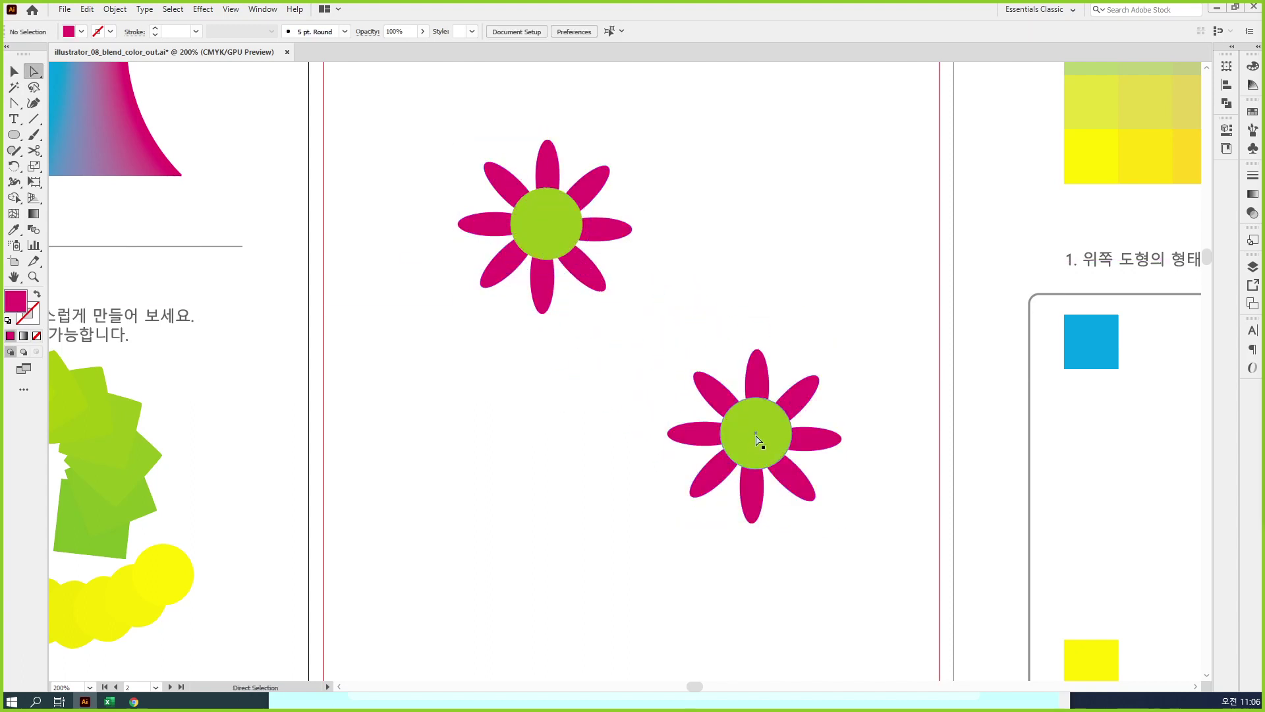
Step: Recolour the duplicate flower's centre circle with the blue sampled from the blue square on the adjacent practice sheet
left_click(756, 440)
key("i")
left_click(1091, 326)
key("a")
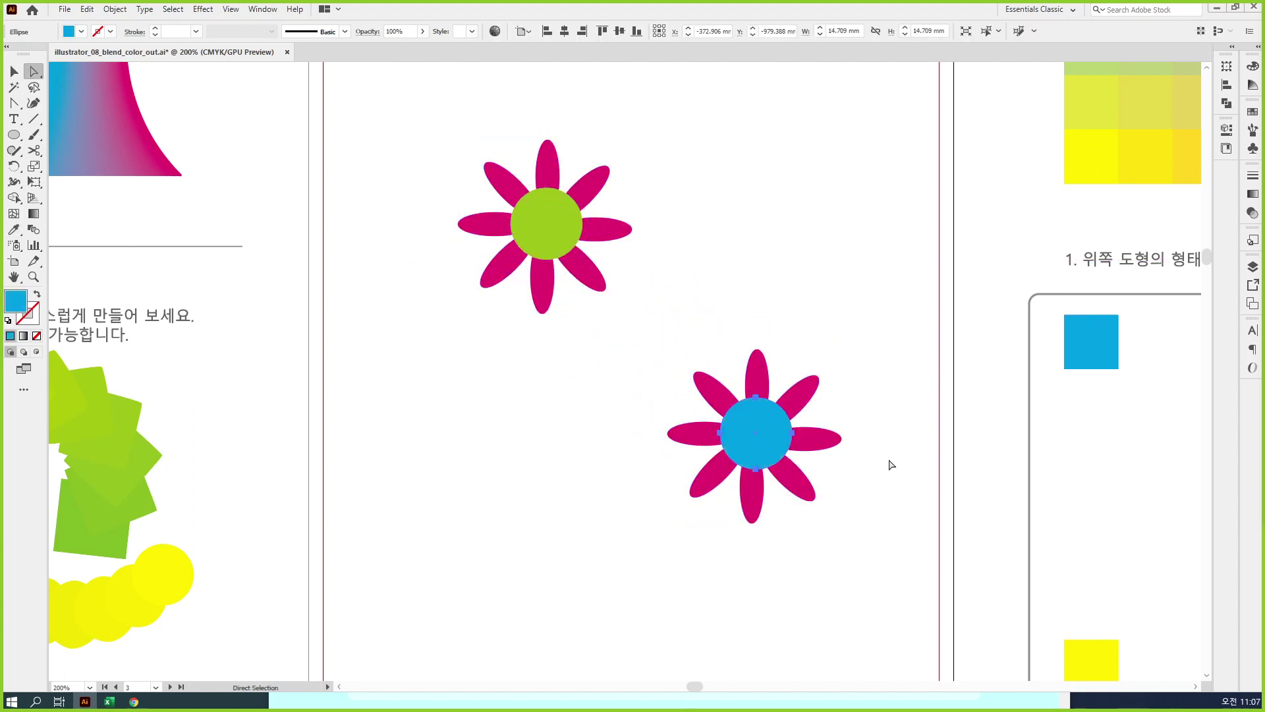
Step: Blend the green-centred and blue-centred flowers together, and shift the whole blend slightly to the right and down
key("v")
left_click_drag(838, 535, 429, 130)
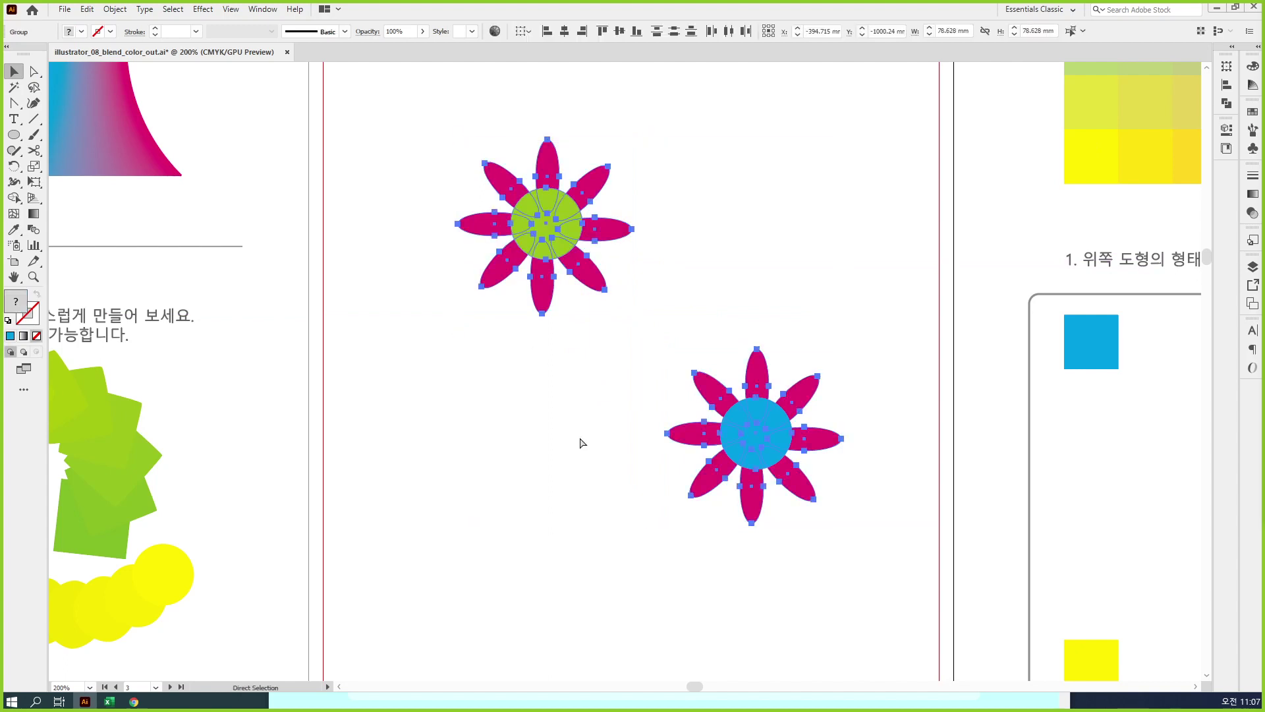
key("ctrl+alt+b")
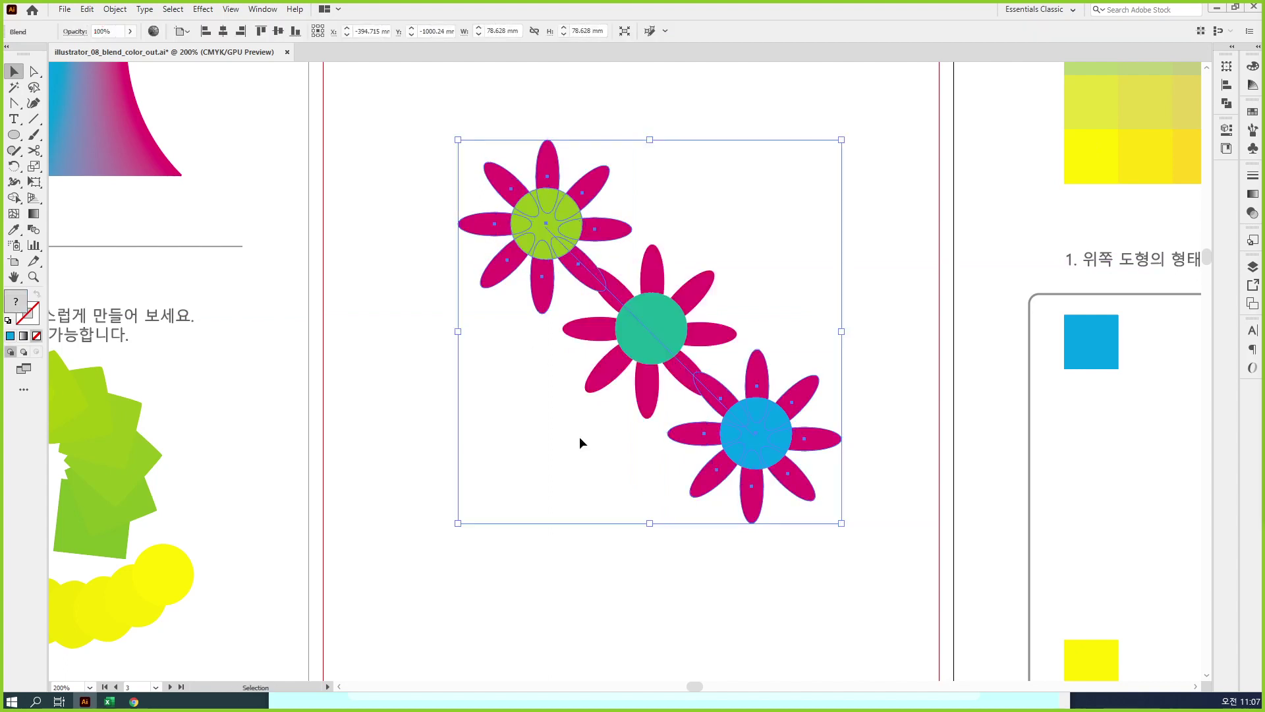
key("a")
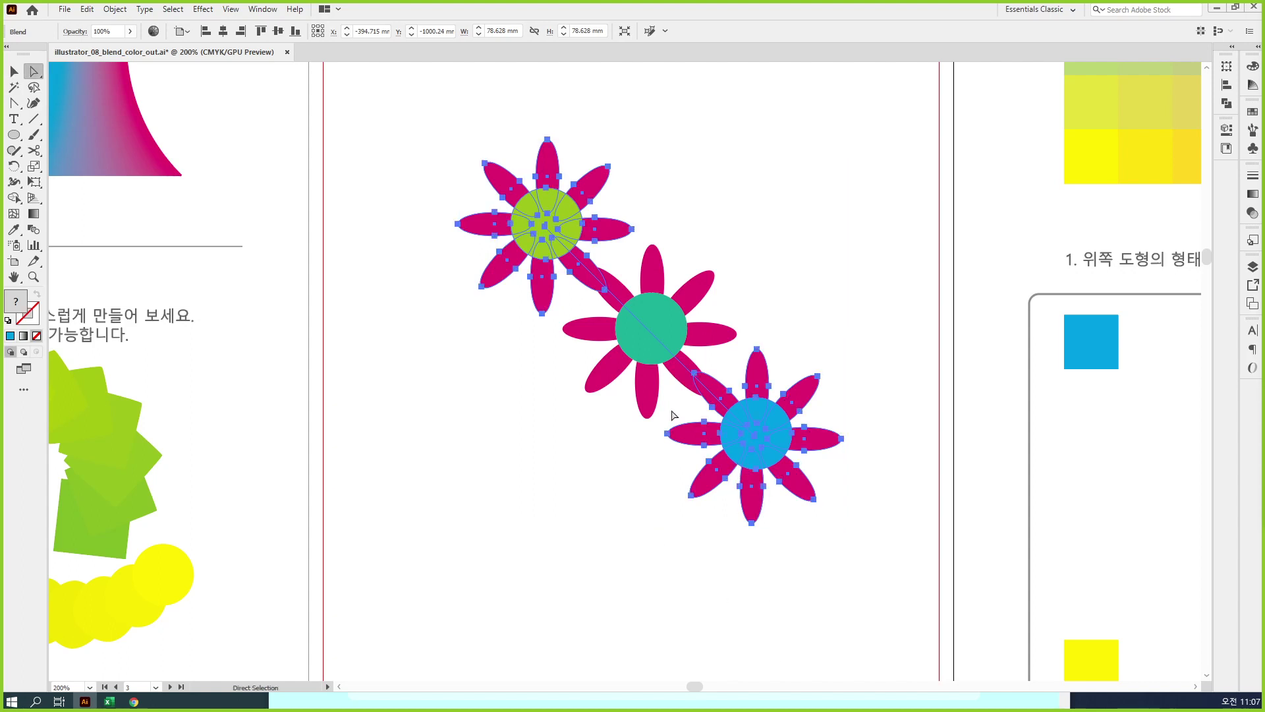
left_click(737, 322)
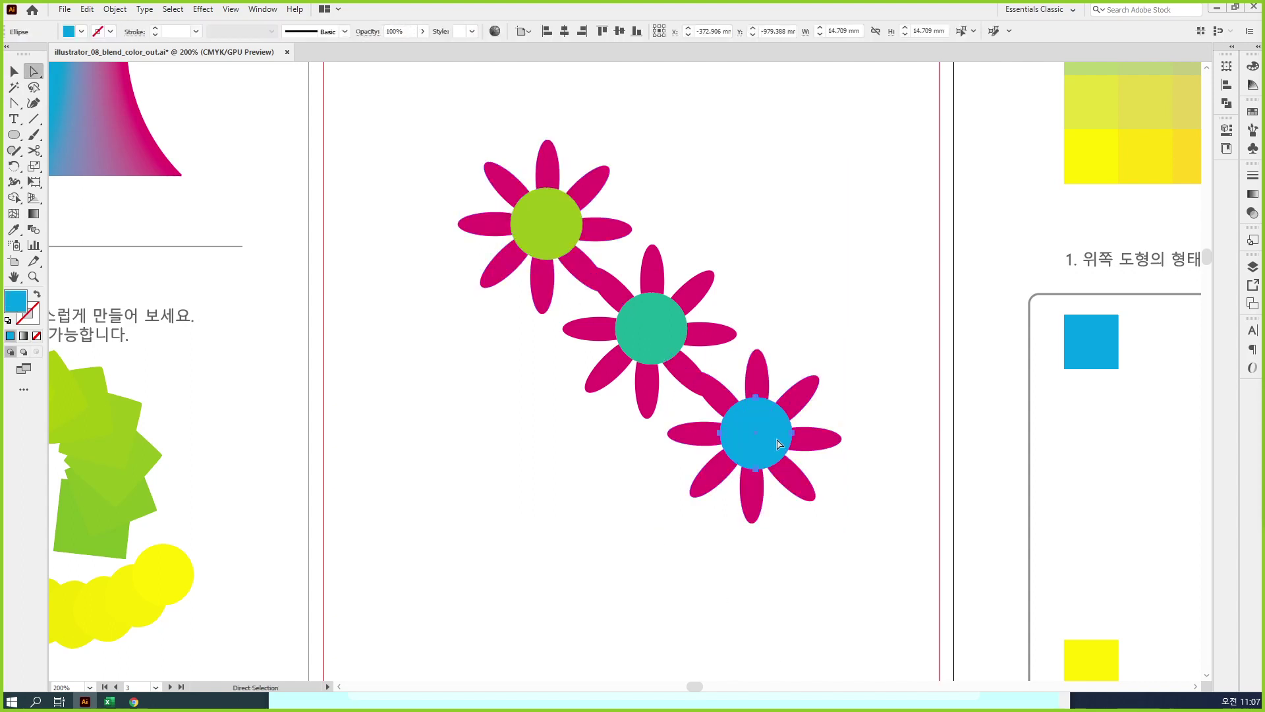
key("v")
mouse_move(794, 470)
left_mouse_down()
mouse_move(701, 380)
mouse_move(804, 473)
left_mouse_up()
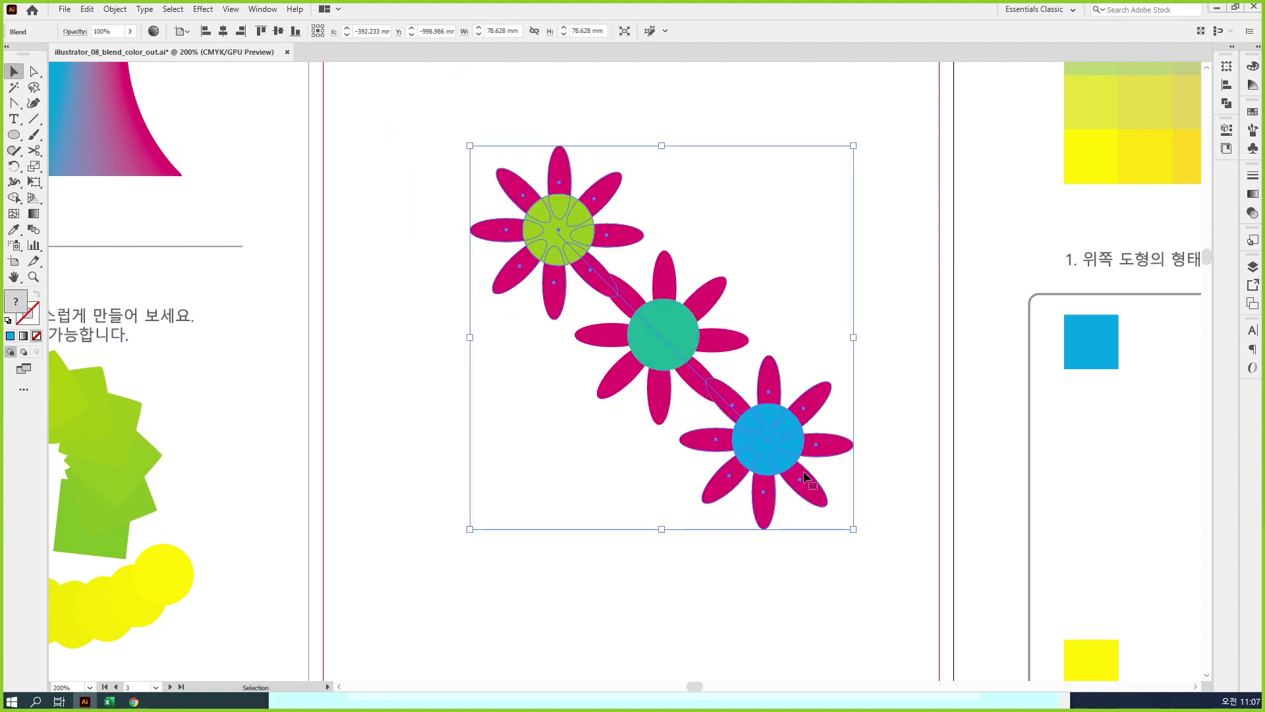
left_click(824, 540)
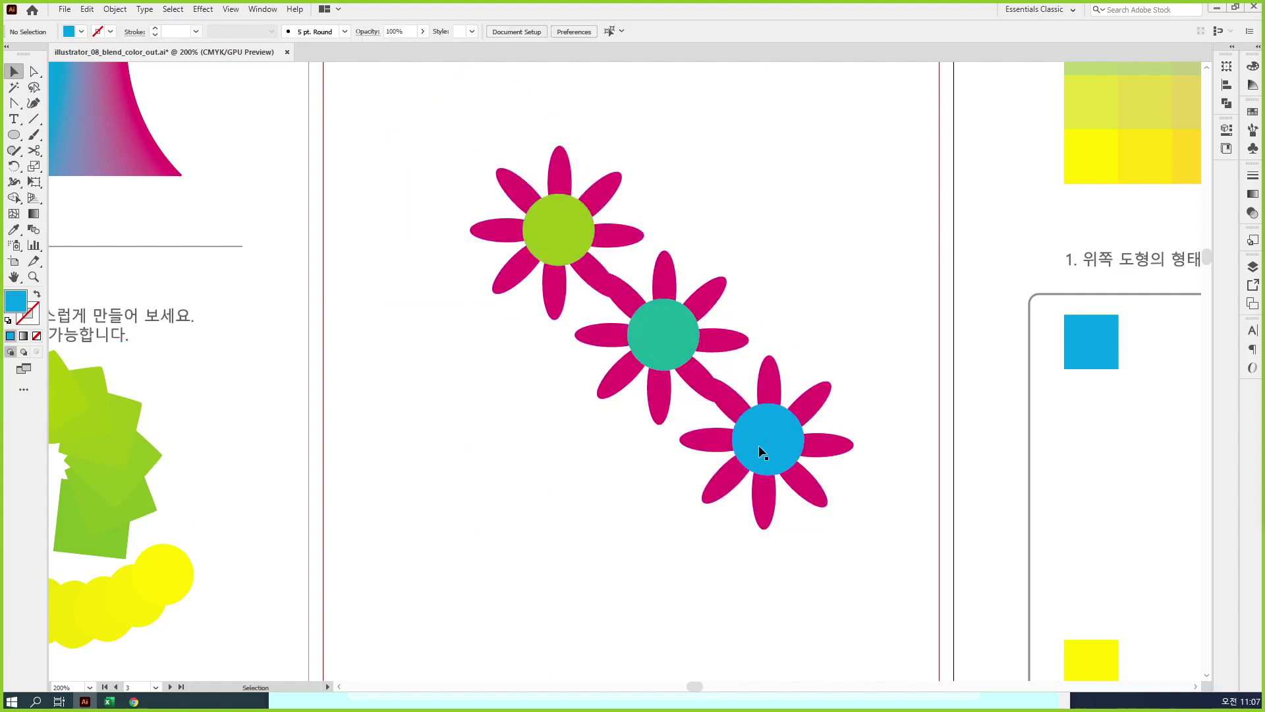
Step: Isolate the flower blend and move the blue-centred flower down and left, so the three flowers stand almost in a vertical column
double_click(760, 443)
left_click(761, 448)
left_click_drag(768, 437, 602, 592)
left_click_drag(745, 515, 784, 412)
left_click(784, 412)
Step: Recolour two opposite diagonal petals of the blue-centred flower with the teal sampled from the middle flower's centre
key("a")
left_click(682, 450)
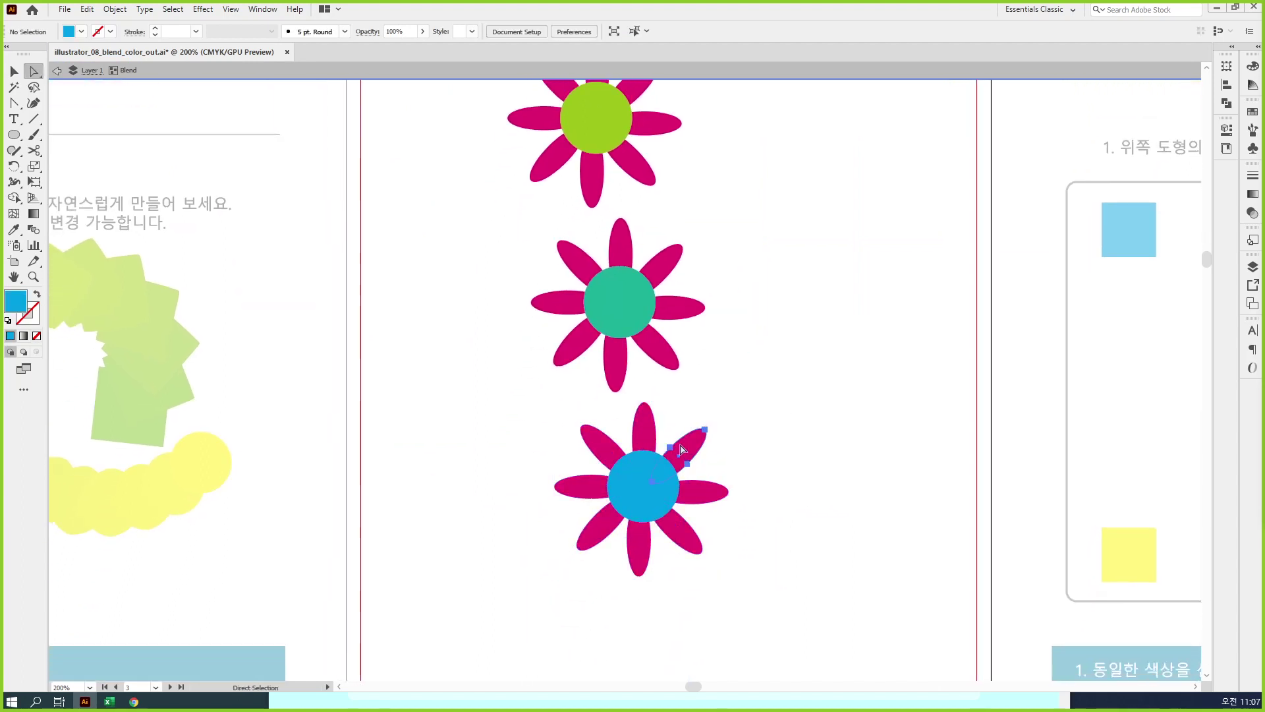
left_click(601, 529, "shift")
key("i")
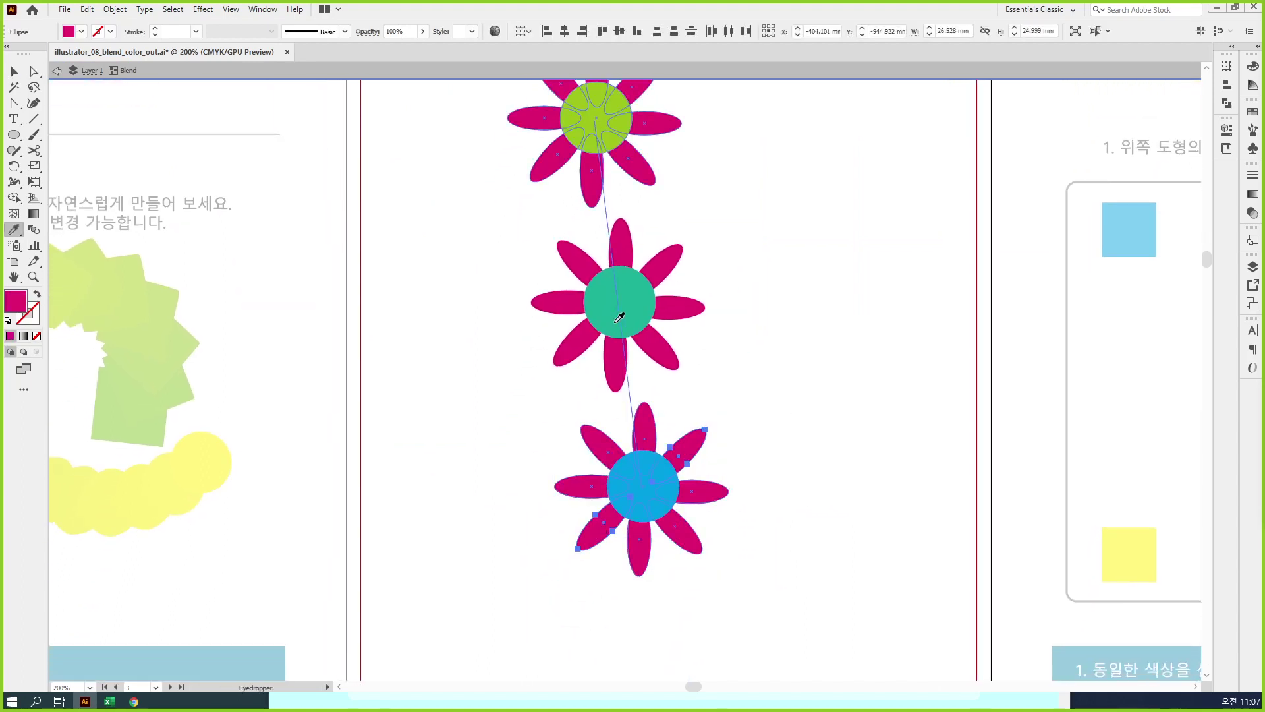
left_click(618, 311)
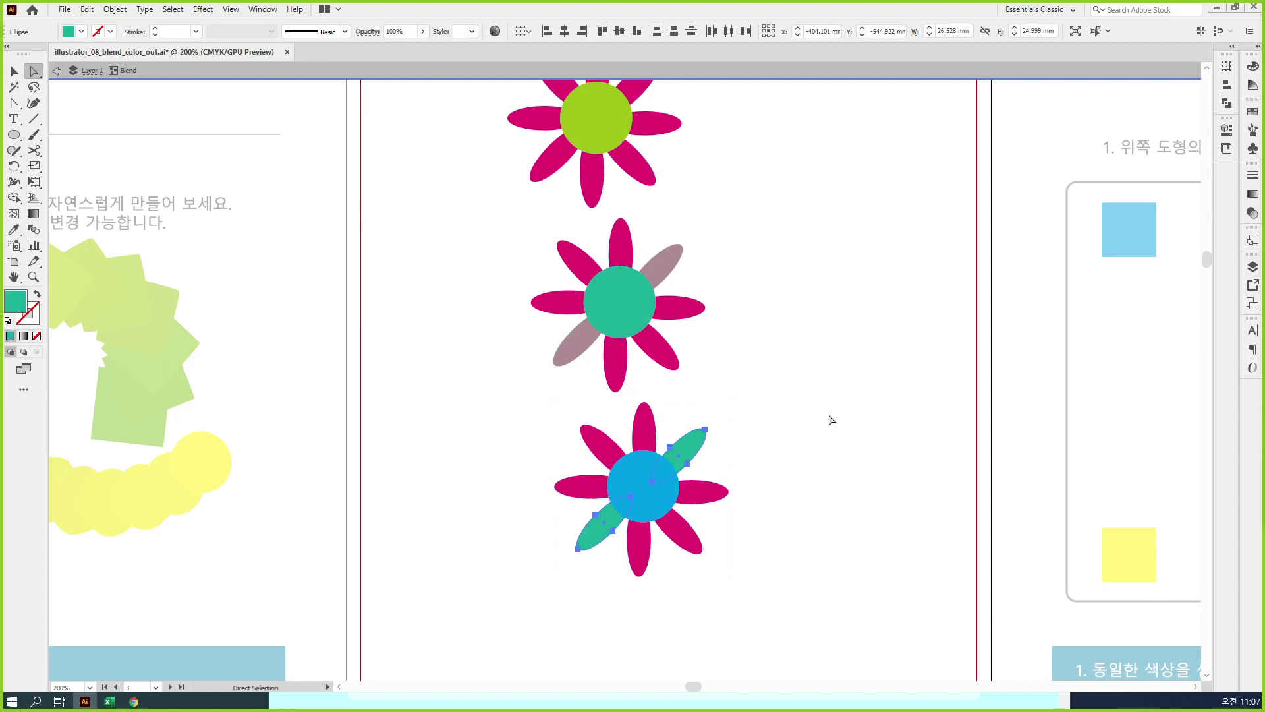
Step: Rotate the two magenta diagonal petals of the blue-centred flower around its centre, delete them, and clear the selection
left_click(685, 533)
left_click(604, 447, "shift")
key("r")
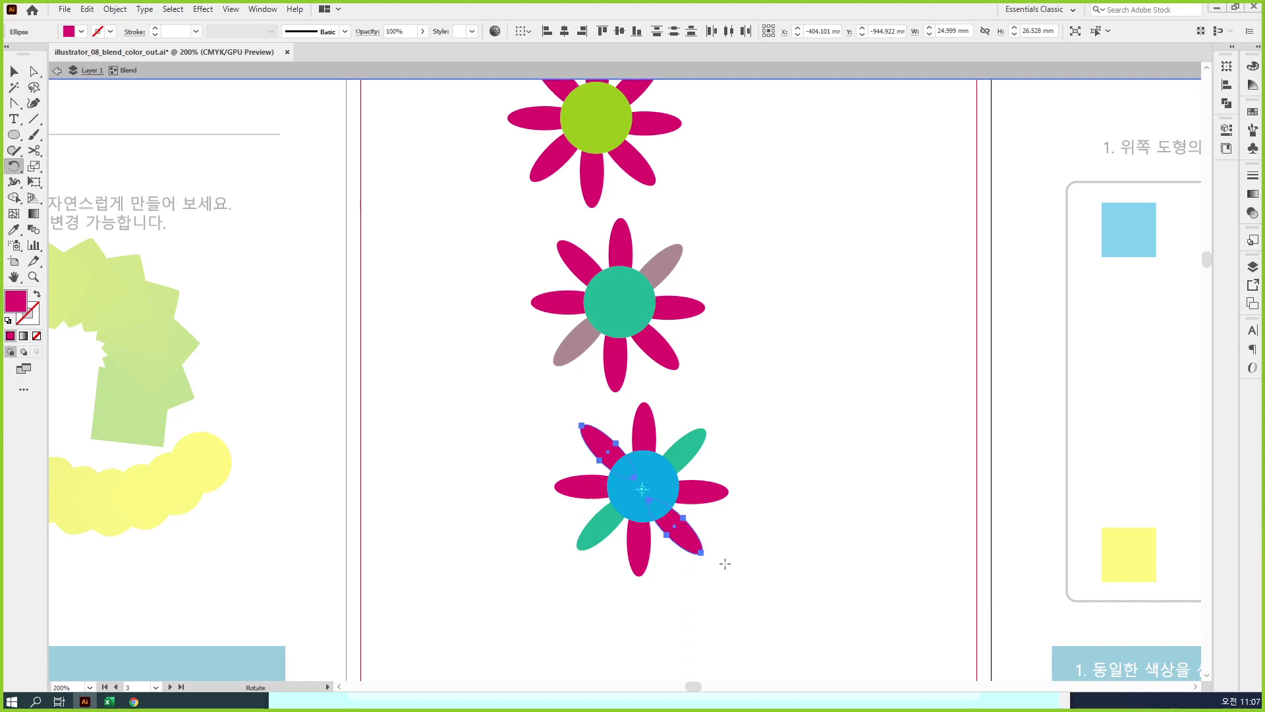
left_click_drag(719, 570, 781, 452)
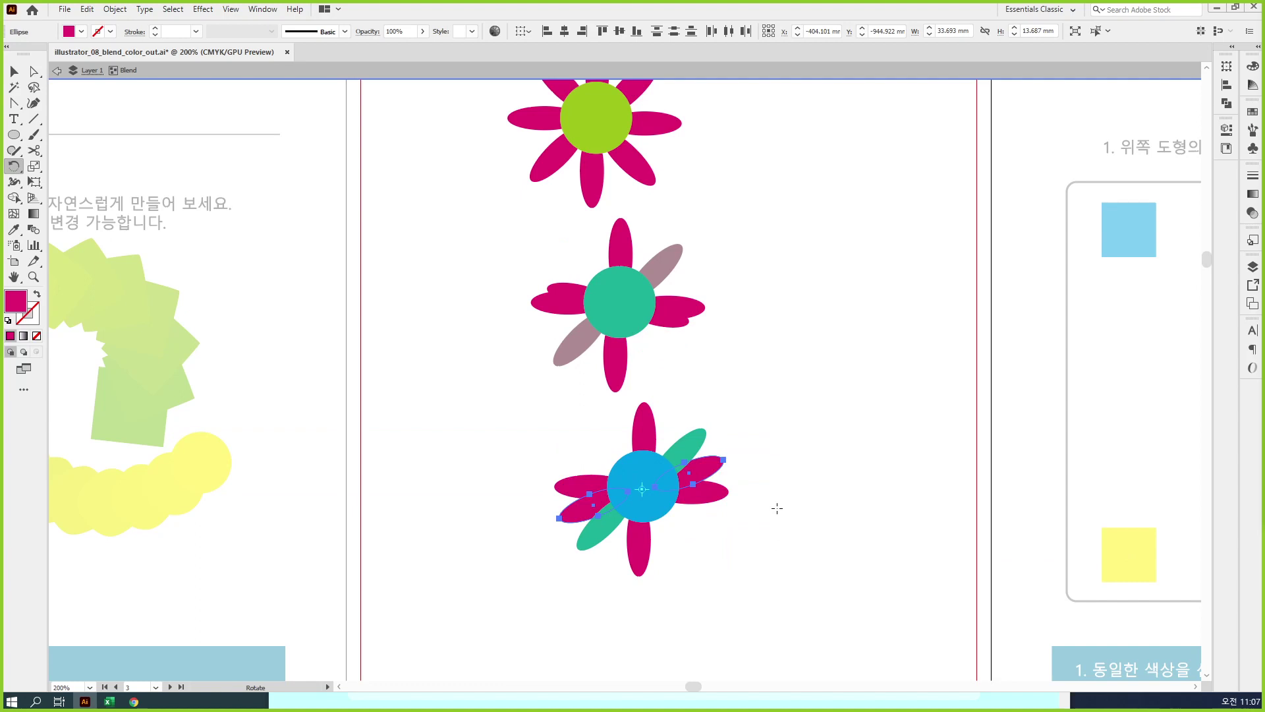
key("ctrl+shift+a")
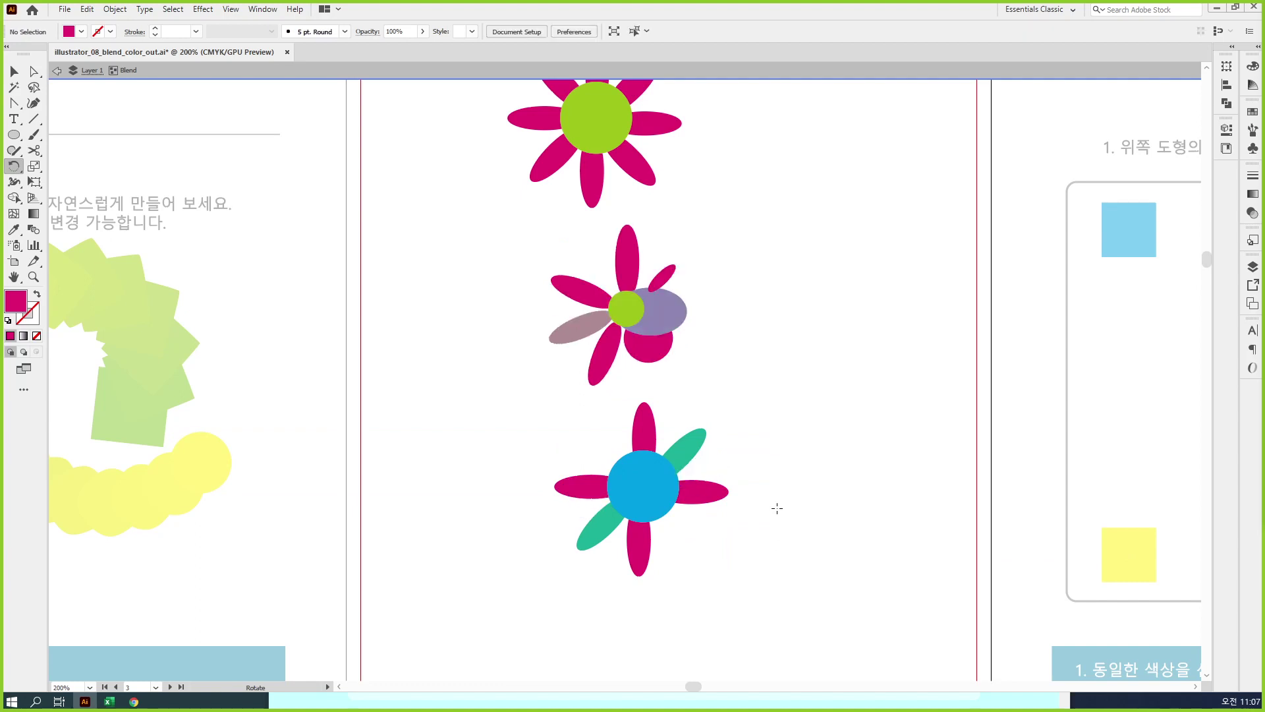
Step: Review the altered flower blend, leave its isolation mode, and view more of the practice sheets
key("v")
scroll(768, 404, "up", 3)
left_click(675, 395)
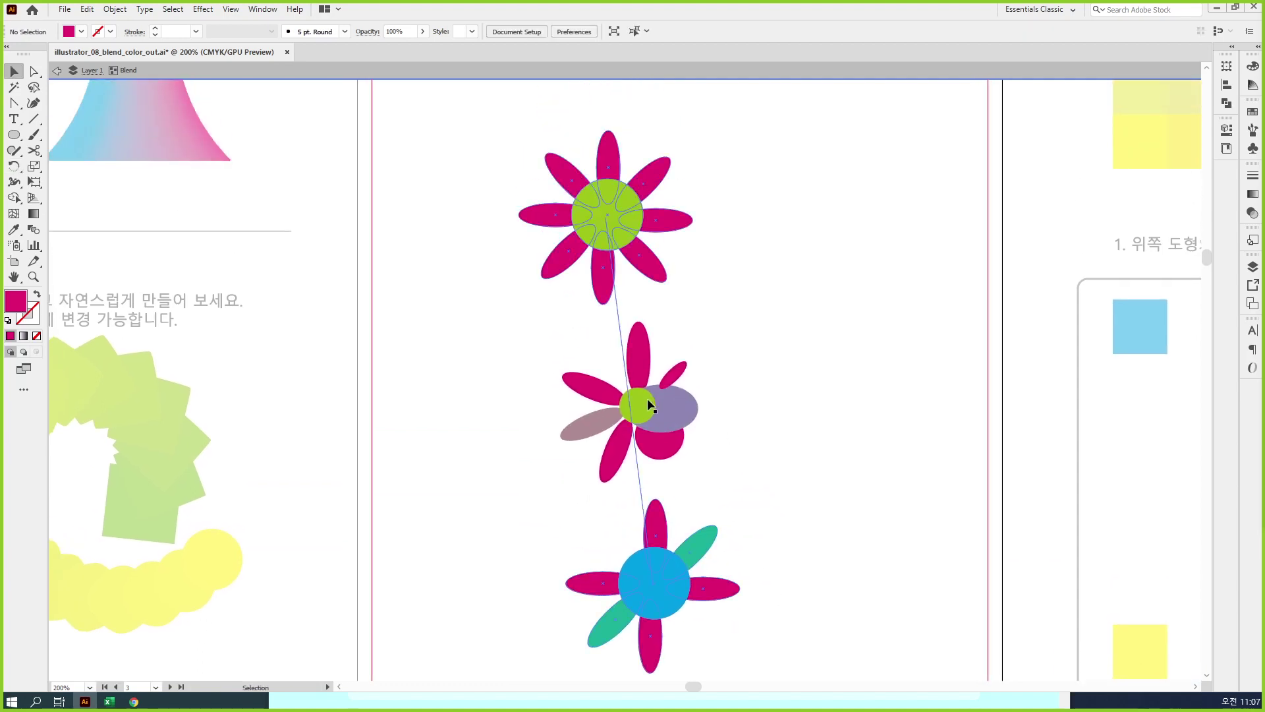
double_click(757, 414)
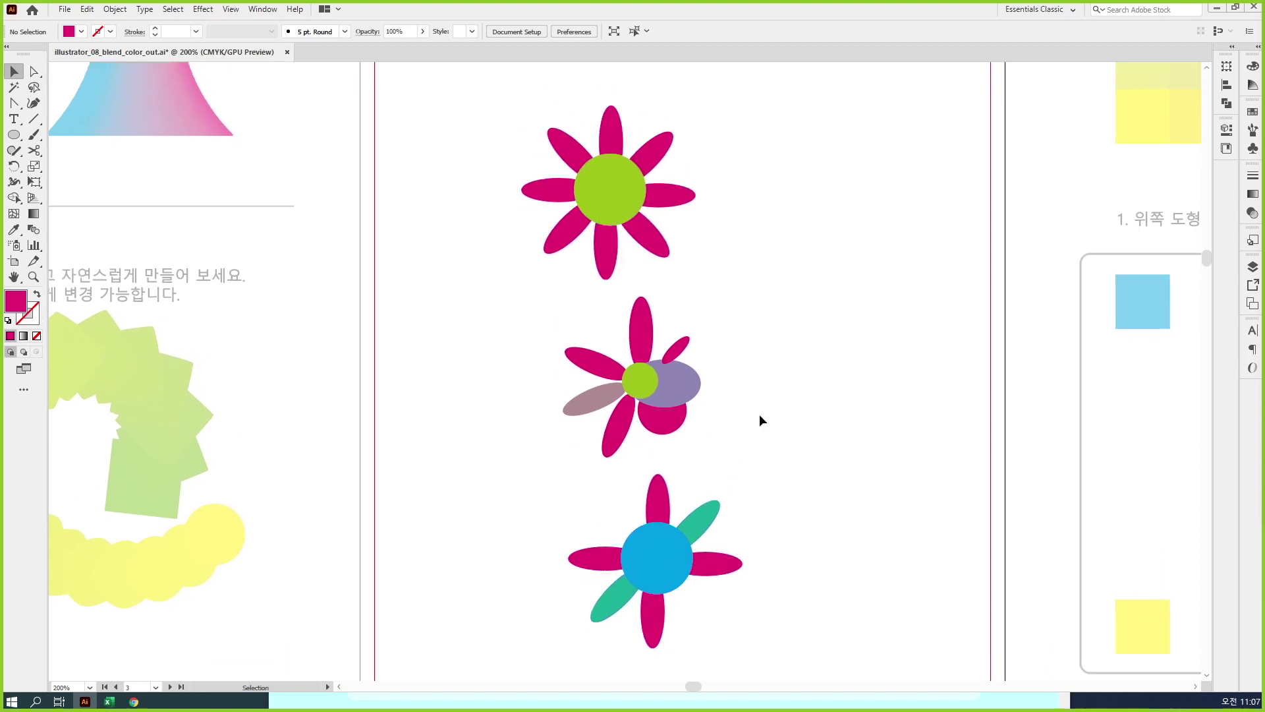
key("ctrl+minus")
key("ctrl+minus")
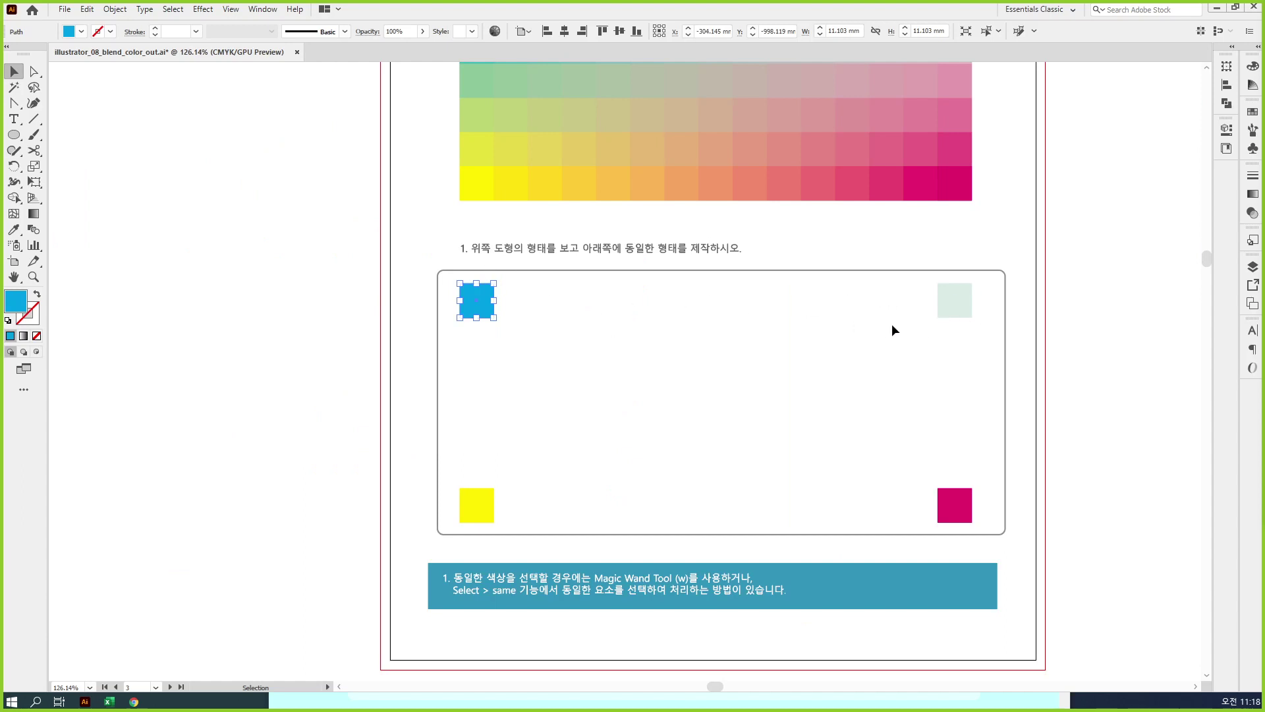
Step: Blend the blue square with the pale mint one, and the yellow square with the magenta one, into two horizontal bars
left_click(454, 290)
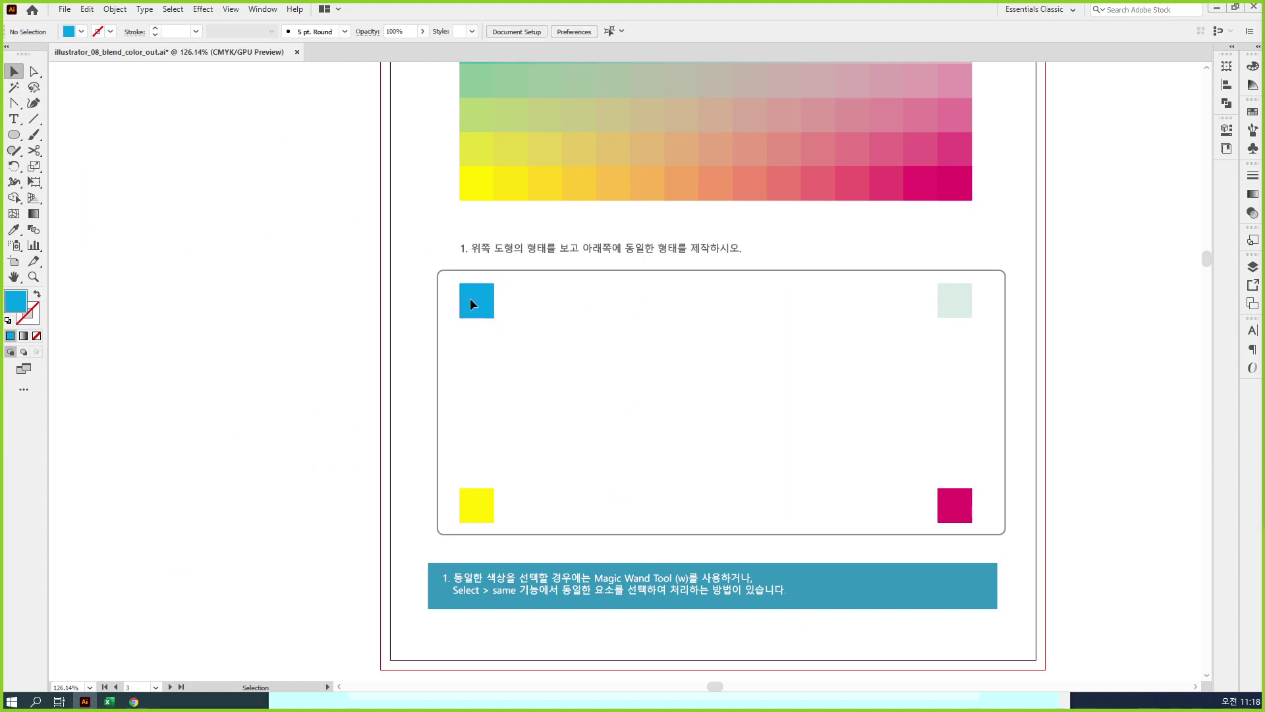
left_click(470, 298)
left_click(953, 301, "shift")
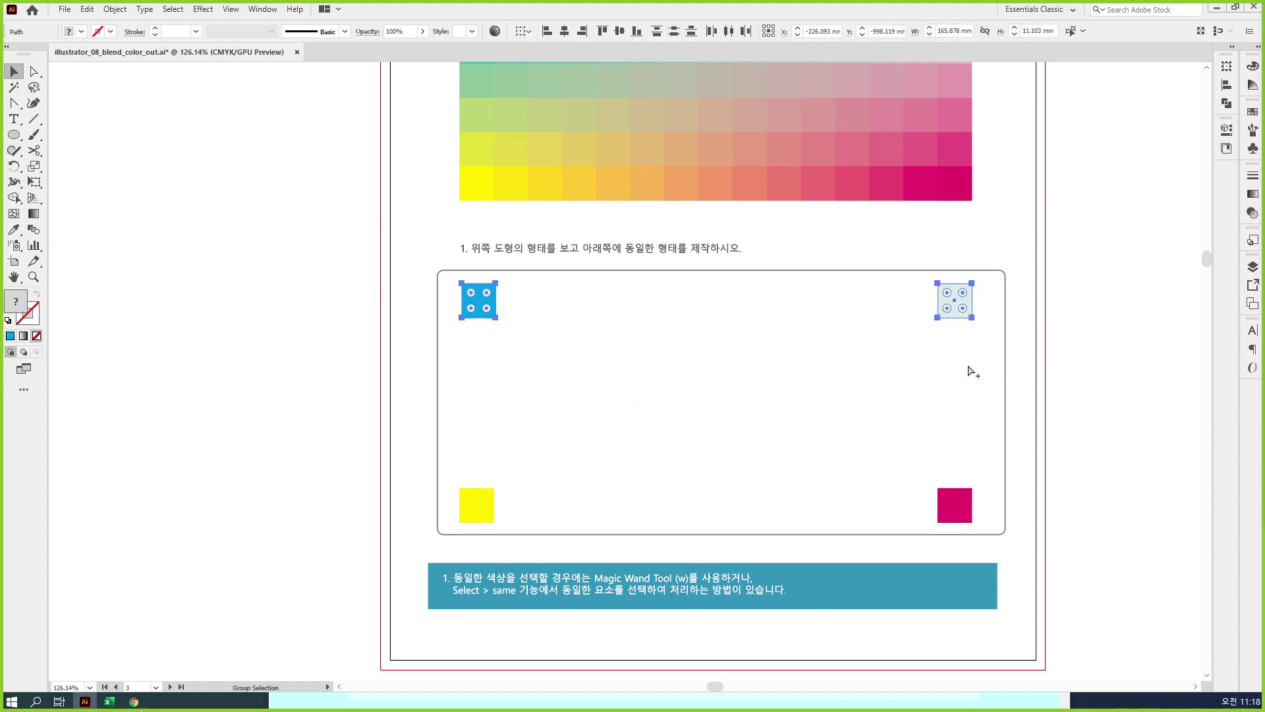
key("ctrl+alt+b")
left_click_drag(481, 456, 976, 518)
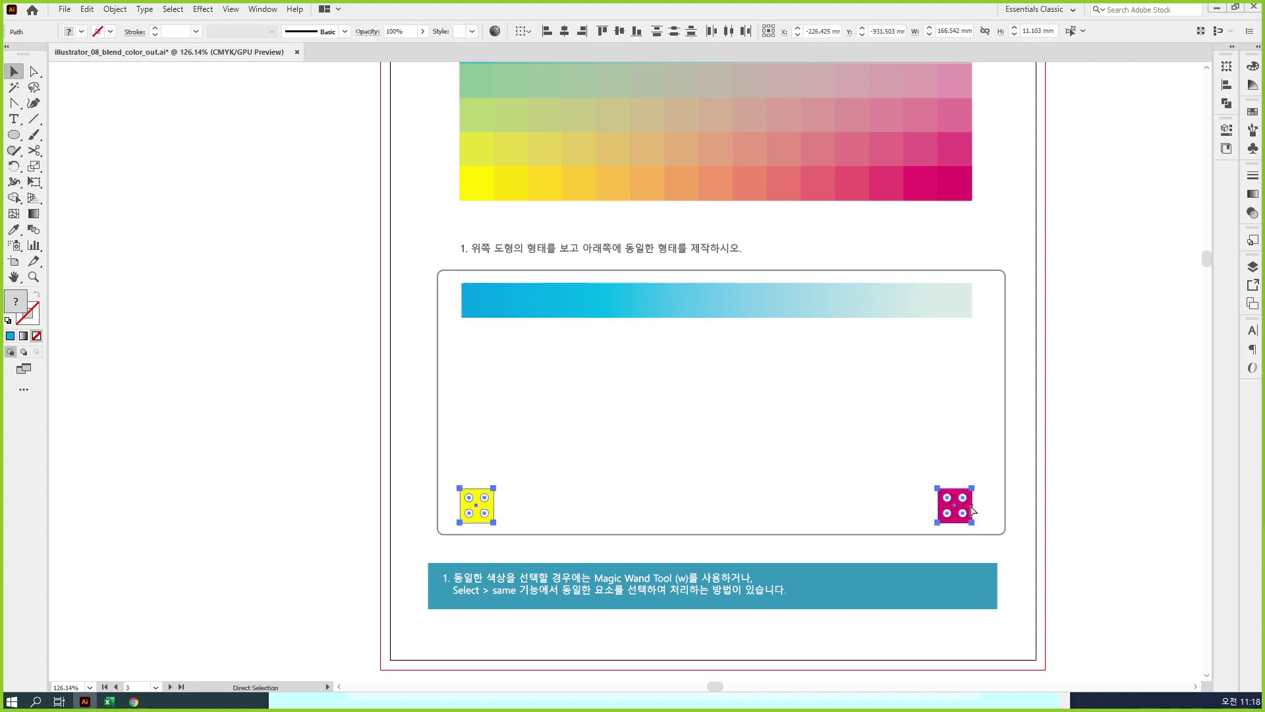
key("ctrl+alt+b")
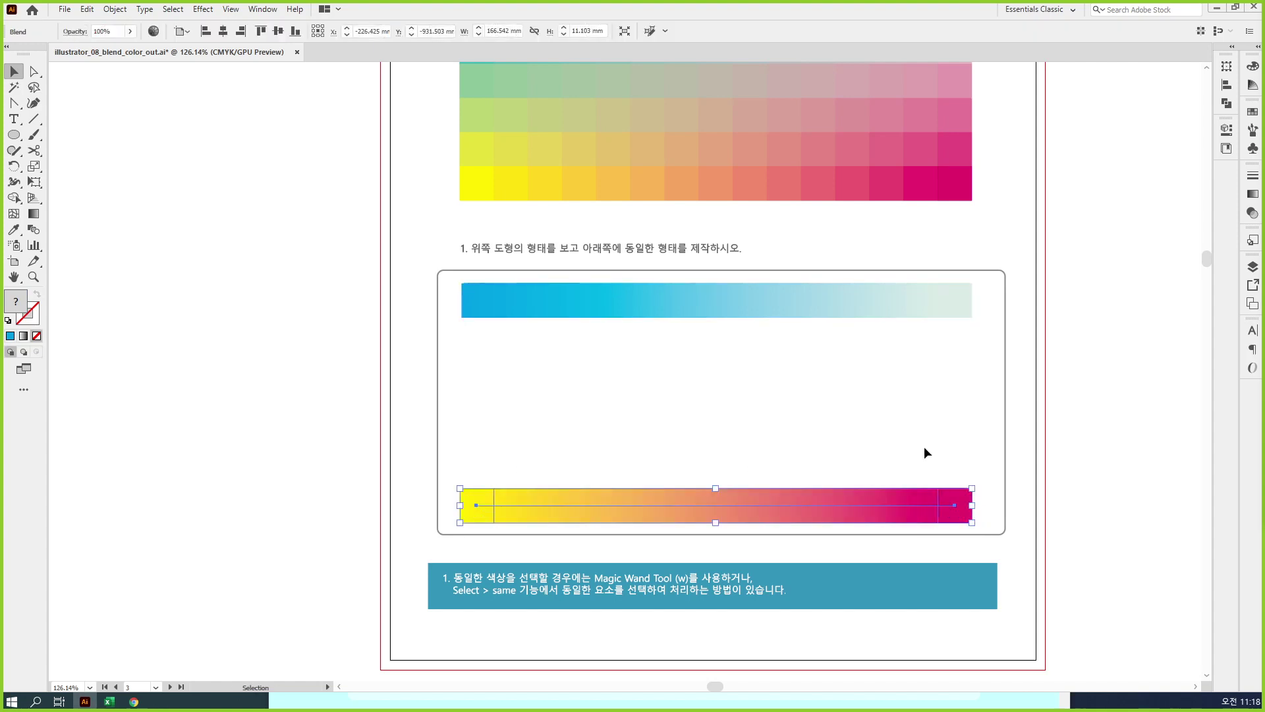
Step: Undo both horizontal blends of the corner squares and clear the selection
key("ctrl+z")
key("ctrl+z")
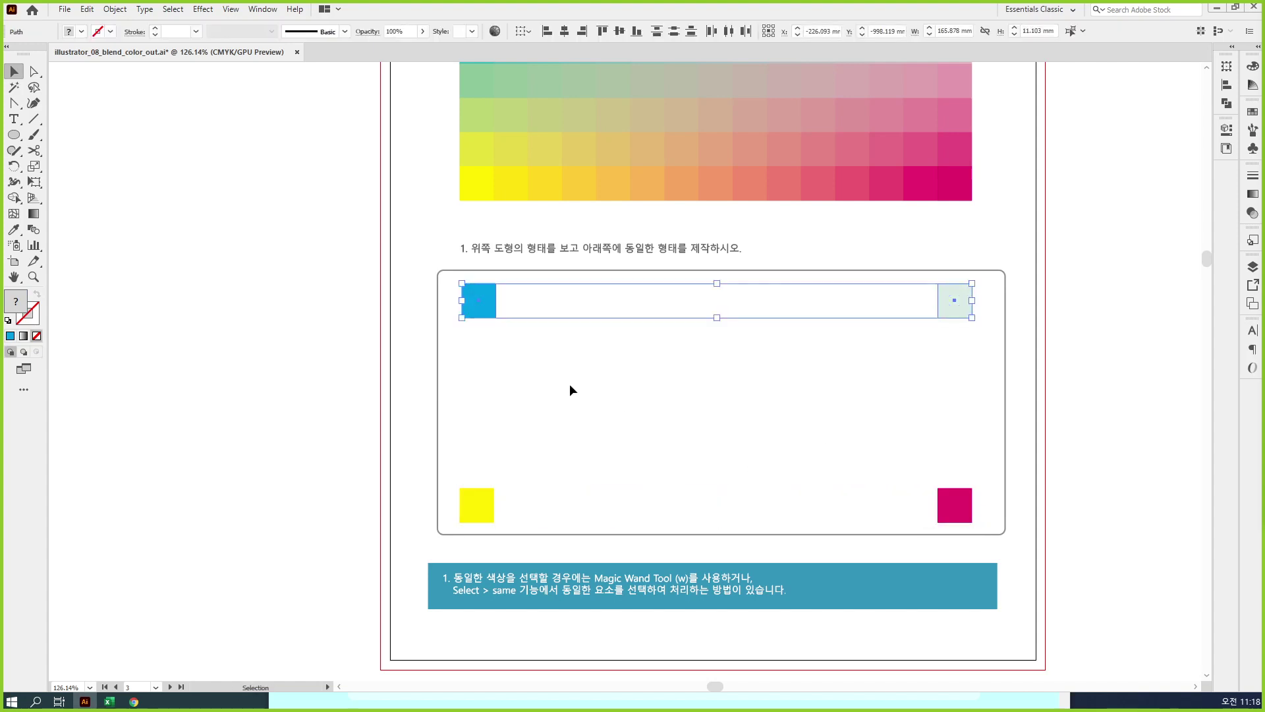
left_click(569, 384)
Step: Blend the blue square with the yellow one, and the pale mint square with the magenta one, into two vertical bars
left_click(491, 312)
left_click(486, 506, "shift")
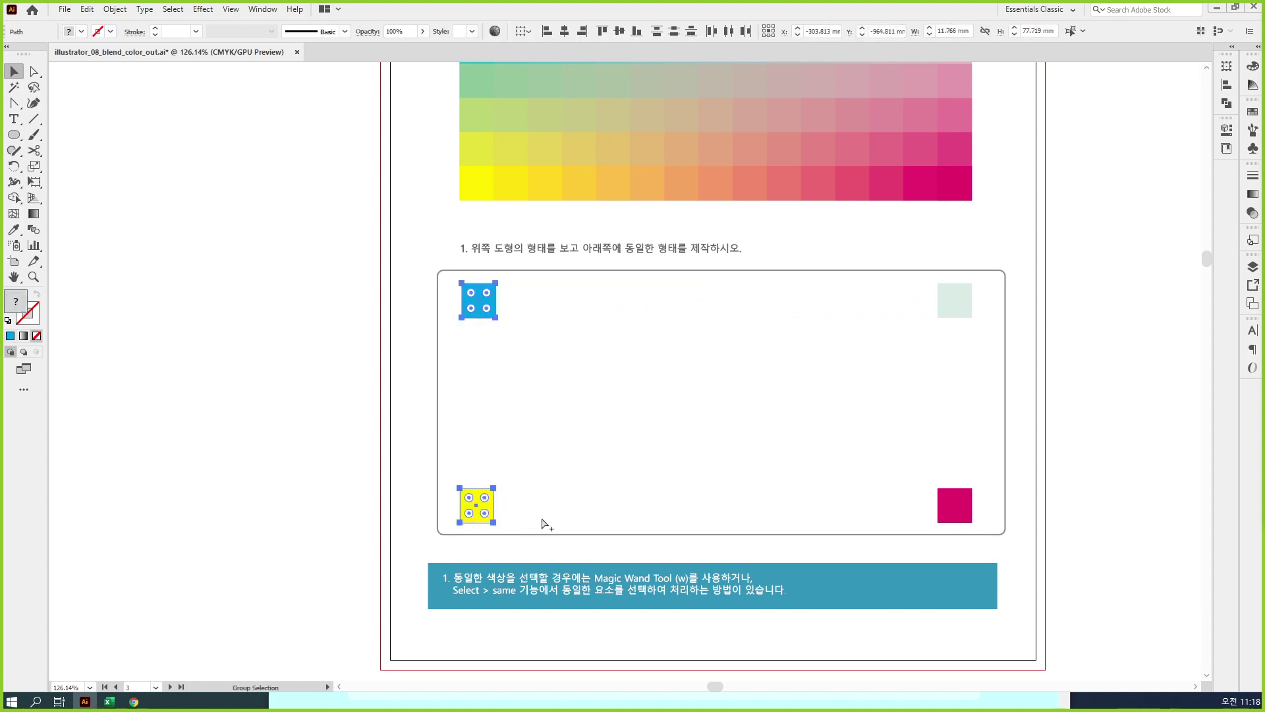
key("ctrl+alt+b")
left_click_drag(924, 329, 955, 505)
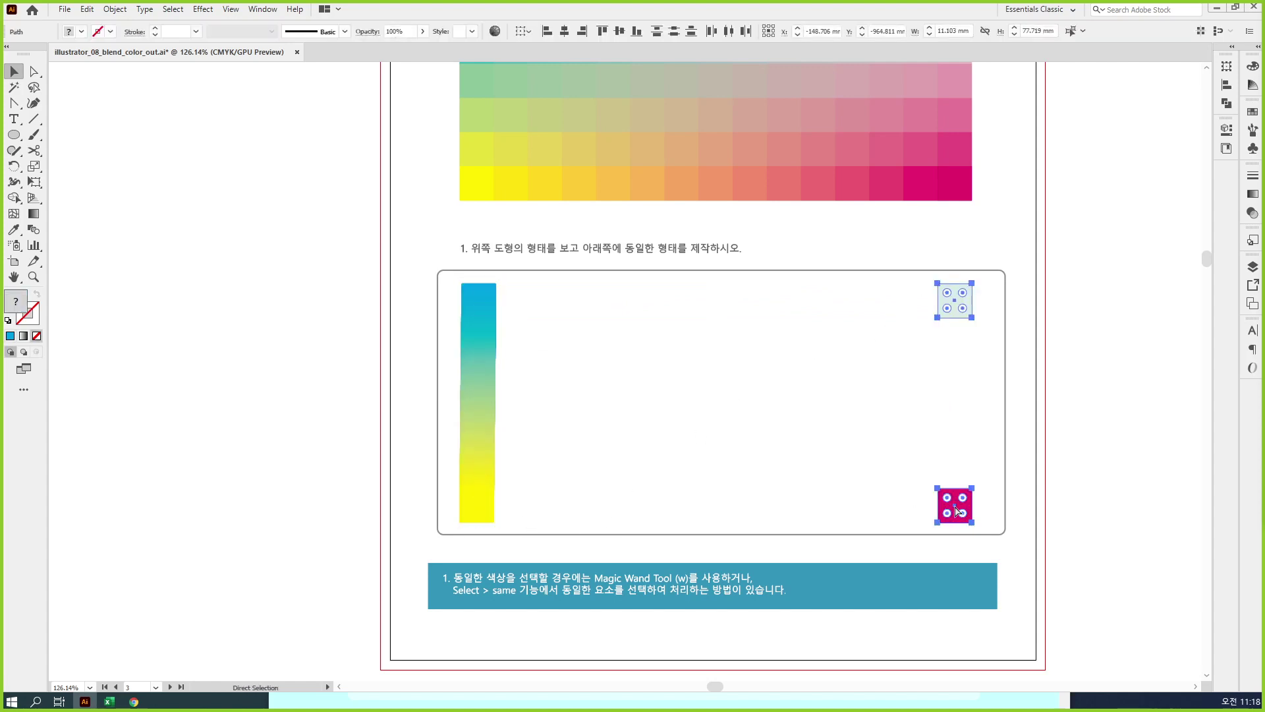
key("ctrl+alt+b")
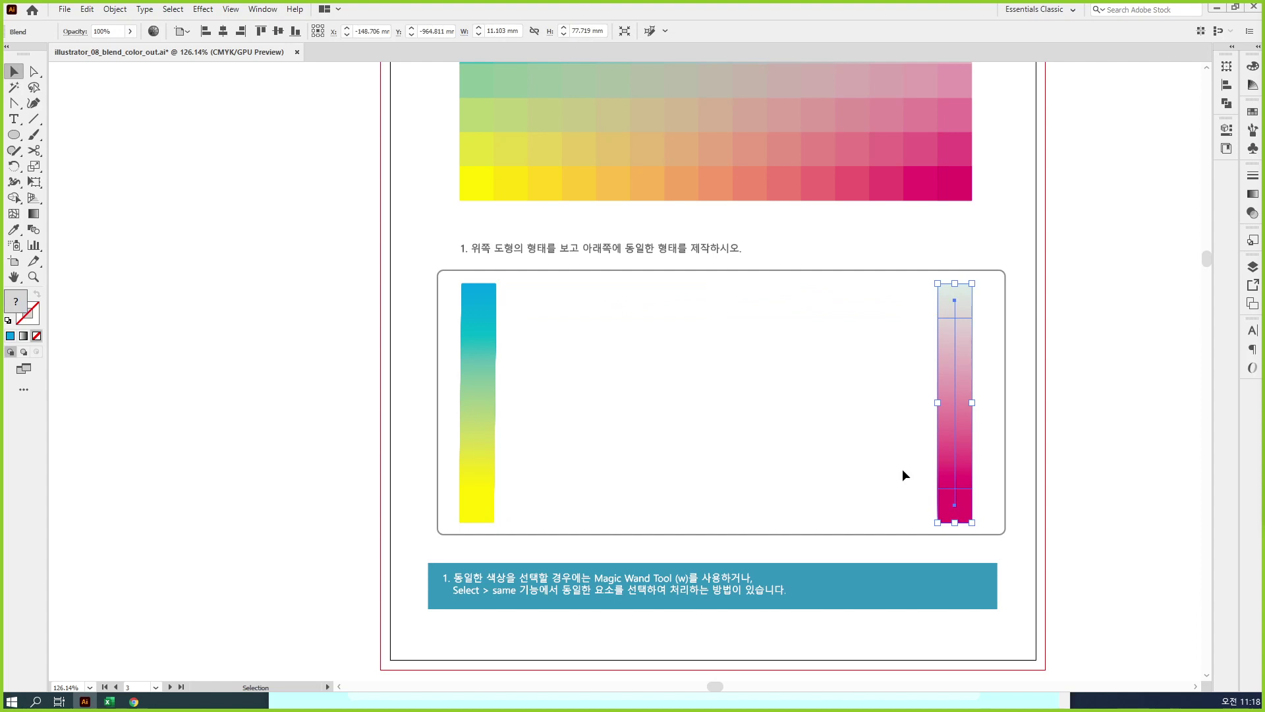
Step: Try to blend the blue-yellow vertical bar with the mint-magenta vertical bar
left_click(903, 468)
left_click(493, 326)
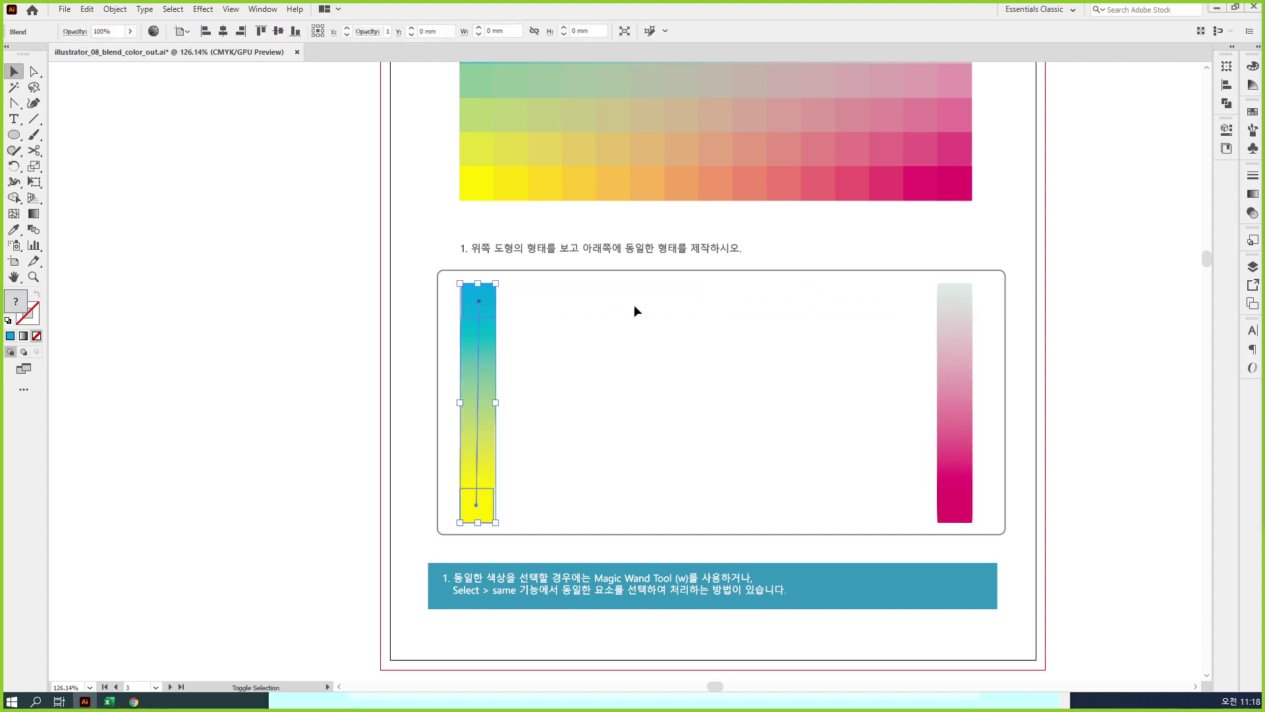
left_click(966, 307, "shift")
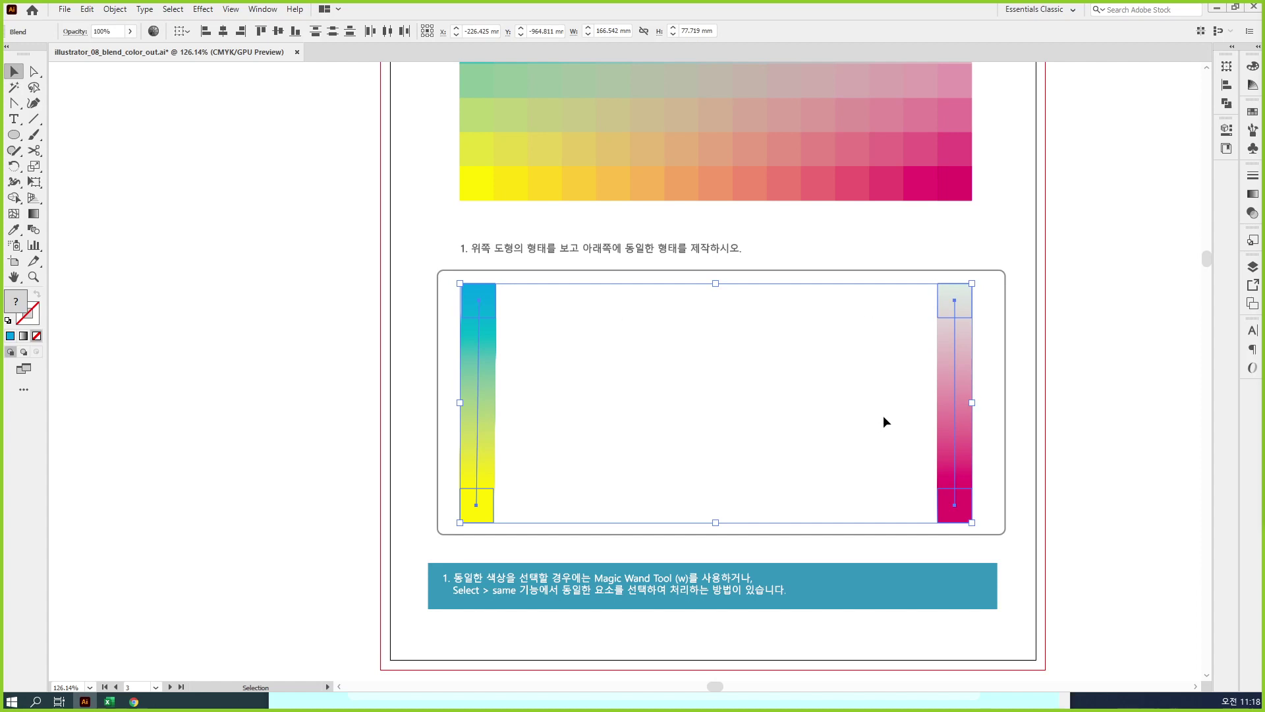
key("ctrl+alt+b")
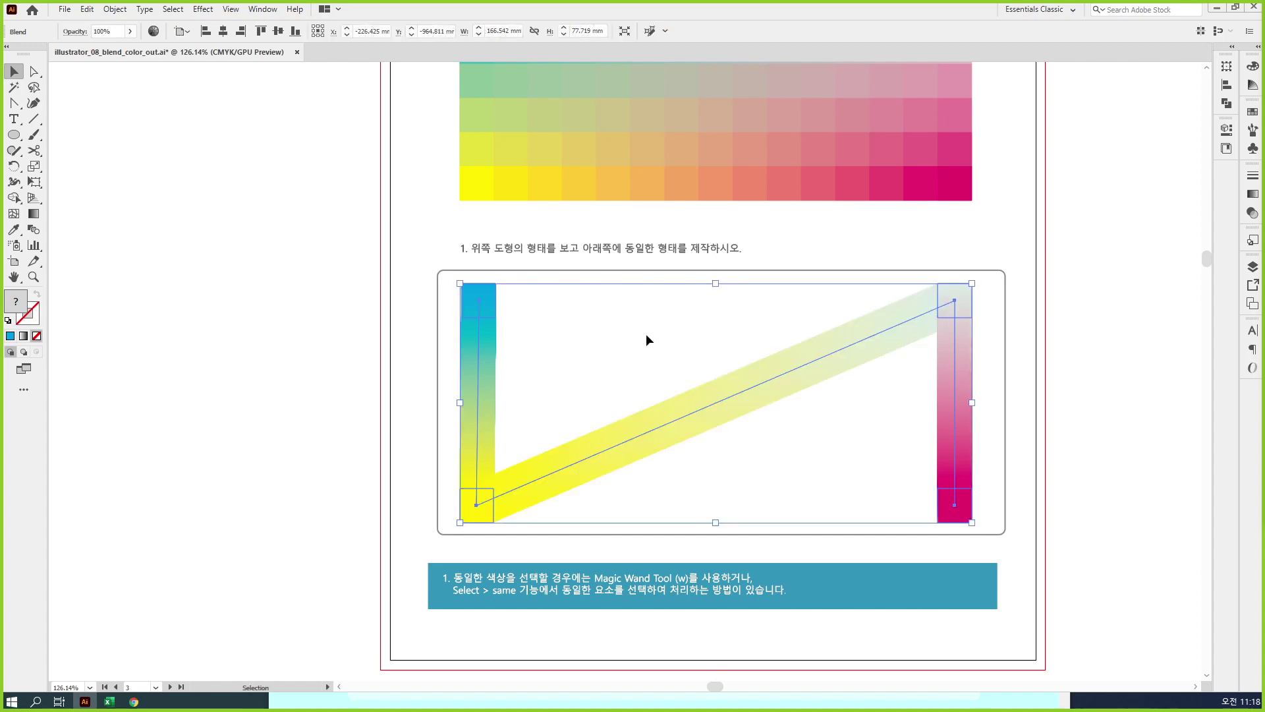
Step: Undo the combined blend and both vertical blends, back to the four separate corner squares
key("ctrl+z")
key("ctrl+z")
key("ctrl+z")
key("ctrl+alt+b")
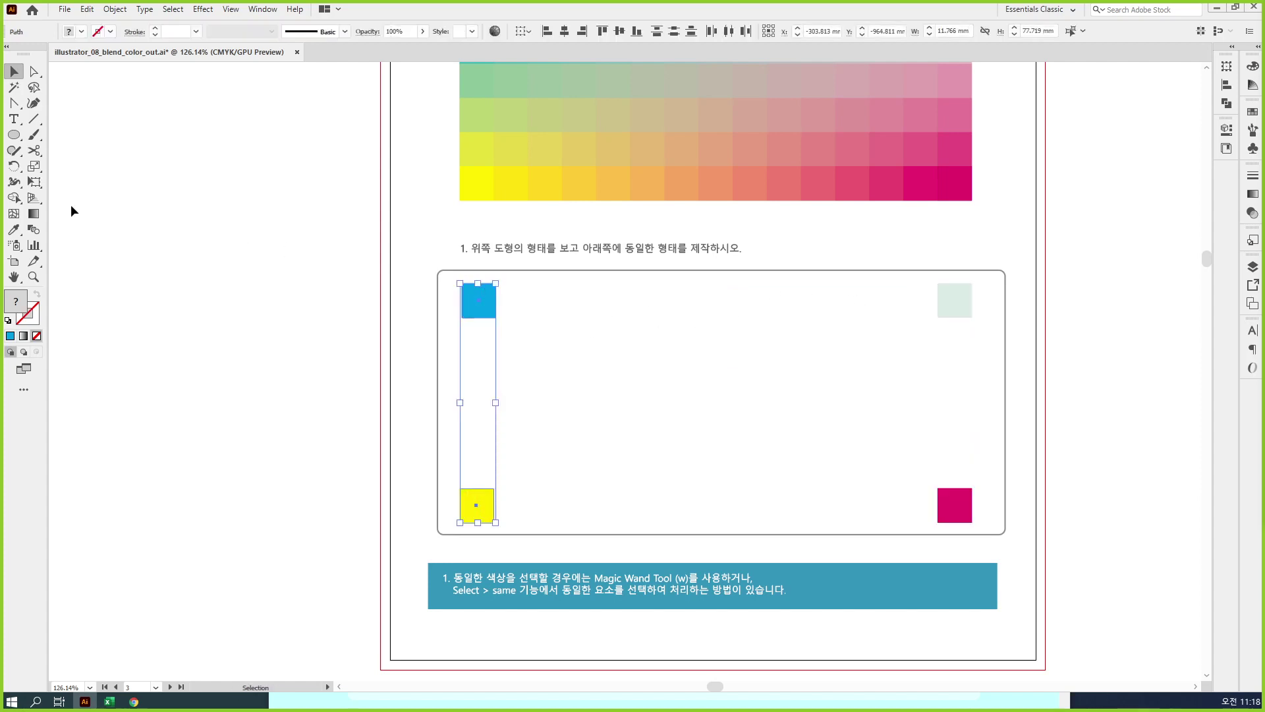
Step: Align the left edges of the blue and yellow squares, using the selection as the alignment reference
left_click(1226, 85)
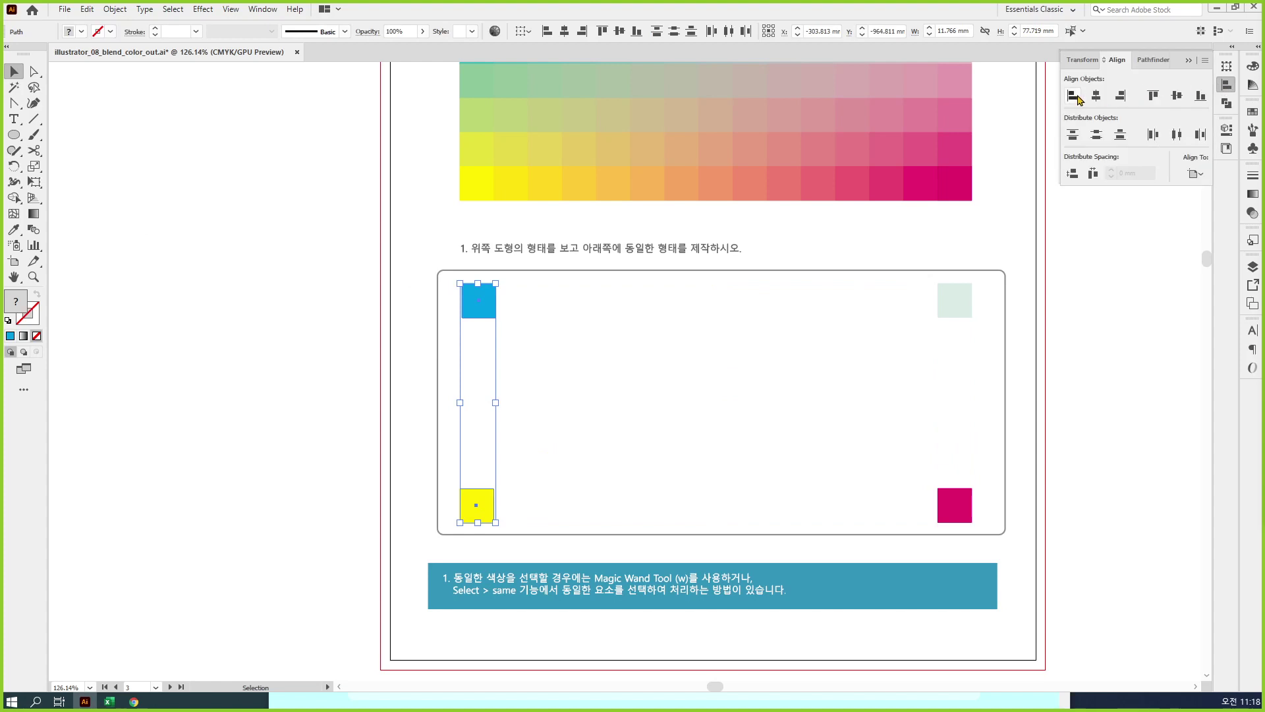
left_click(1196, 173)
left_click(1160, 189)
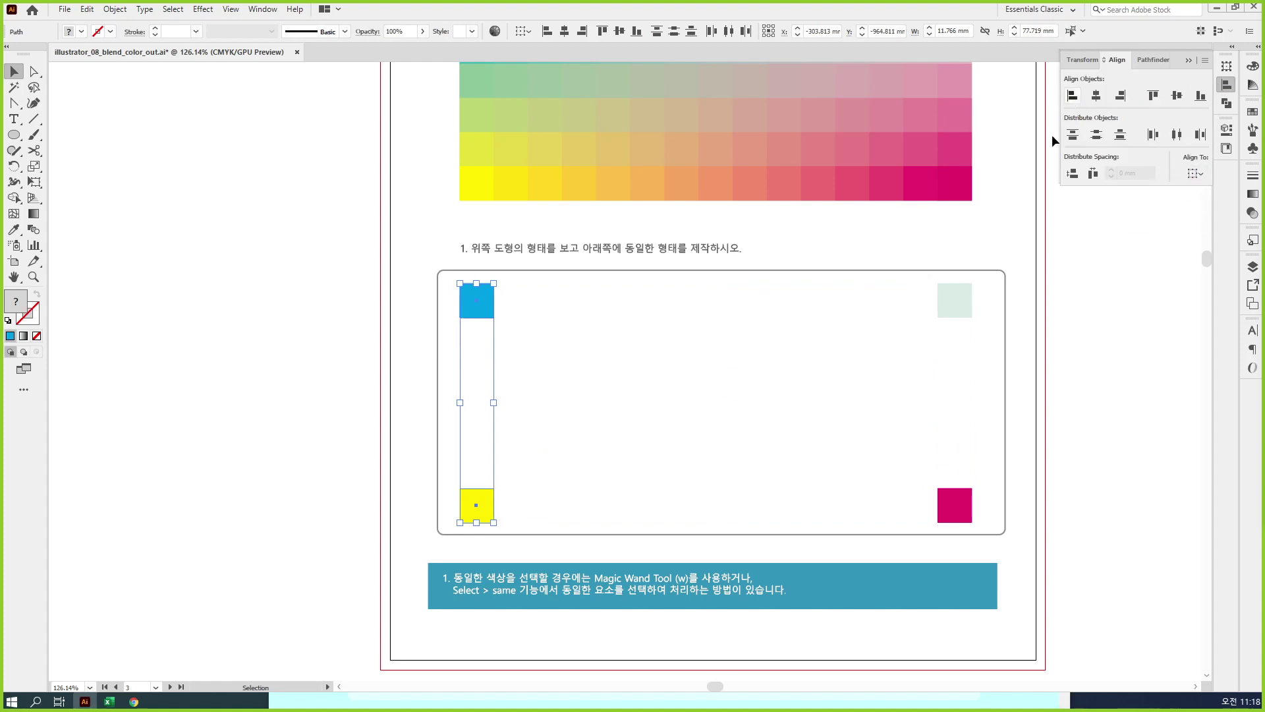
Step: Align the four corner squares in pairs so that the columns and rows share the same edges
left_click(938, 304)
left_click(955, 505, "shift")
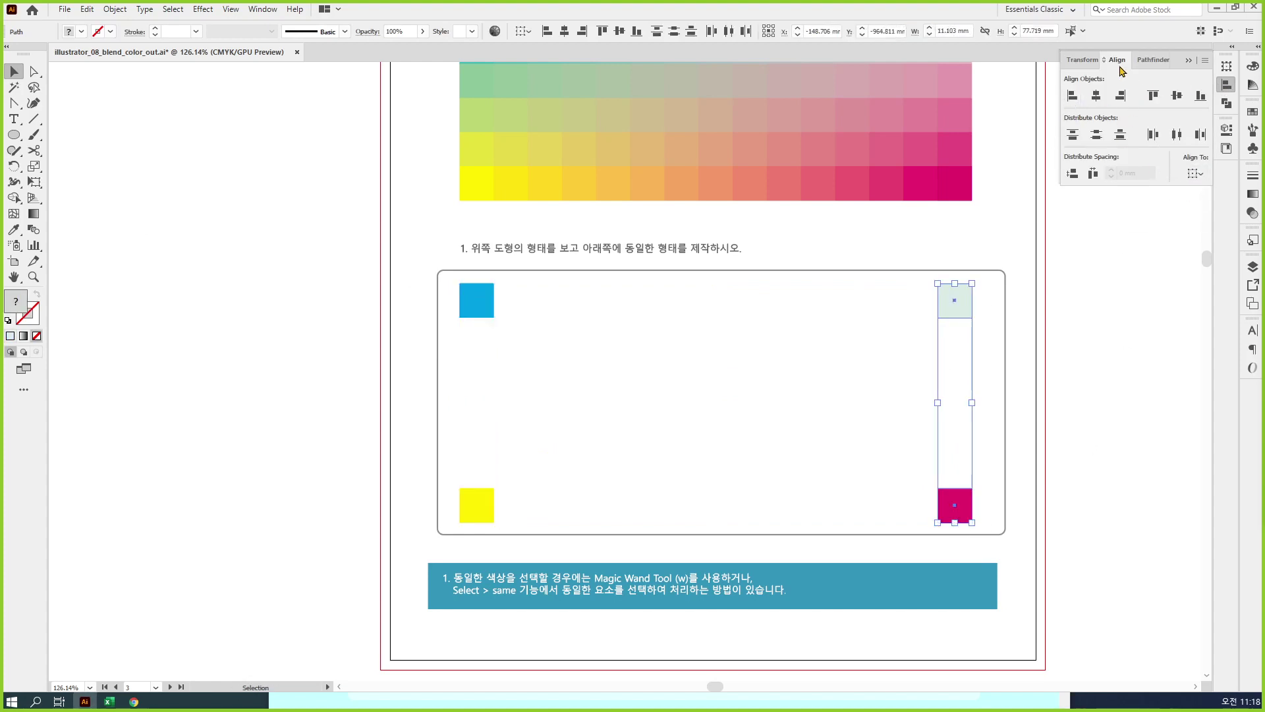
left_click(469, 308)
left_click(955, 300, "shift")
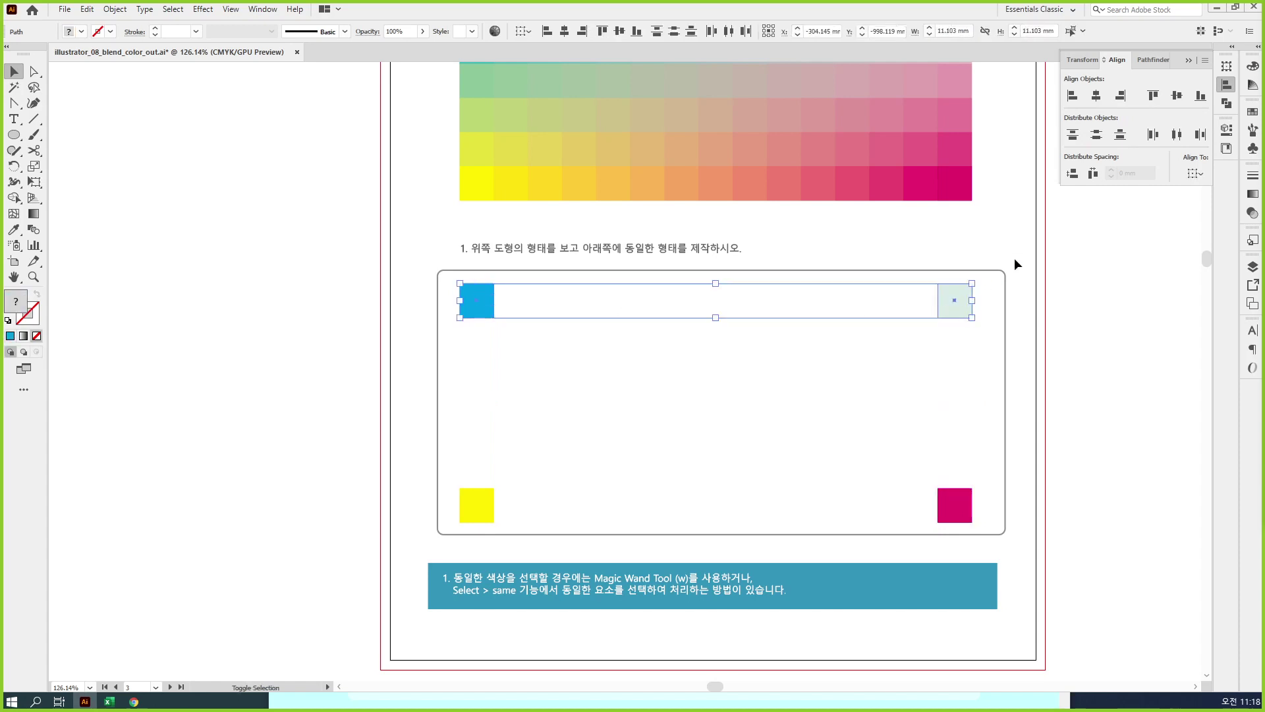
left_click_drag(470, 442, 942, 522)
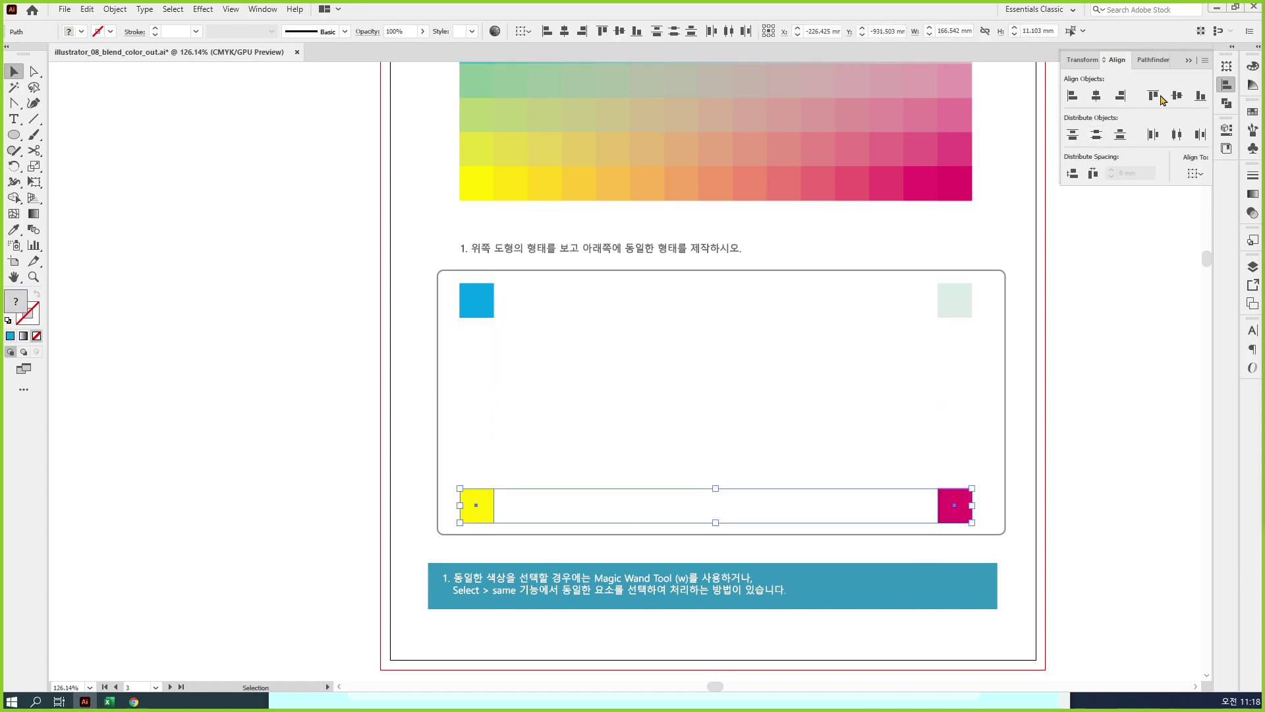
Step: Blend the blue square with the yellow square below it using the Blend tool
left_click(476, 305)
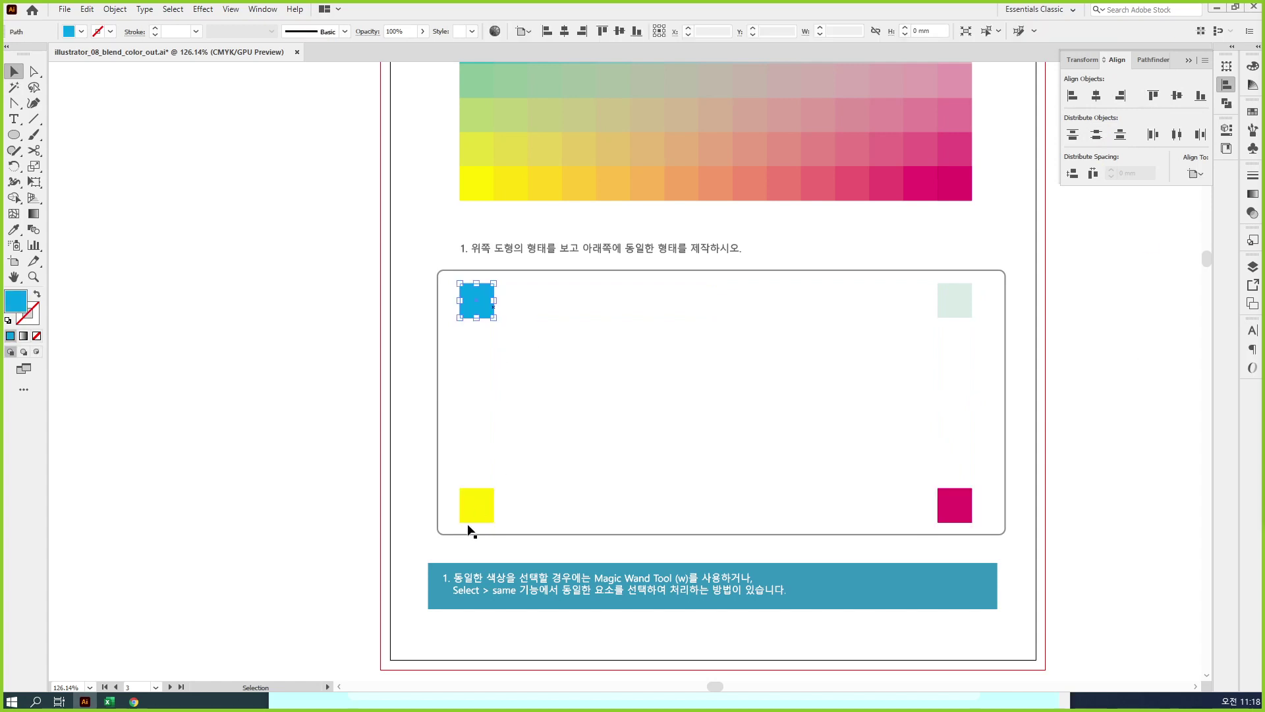
left_click(479, 511, "shift")
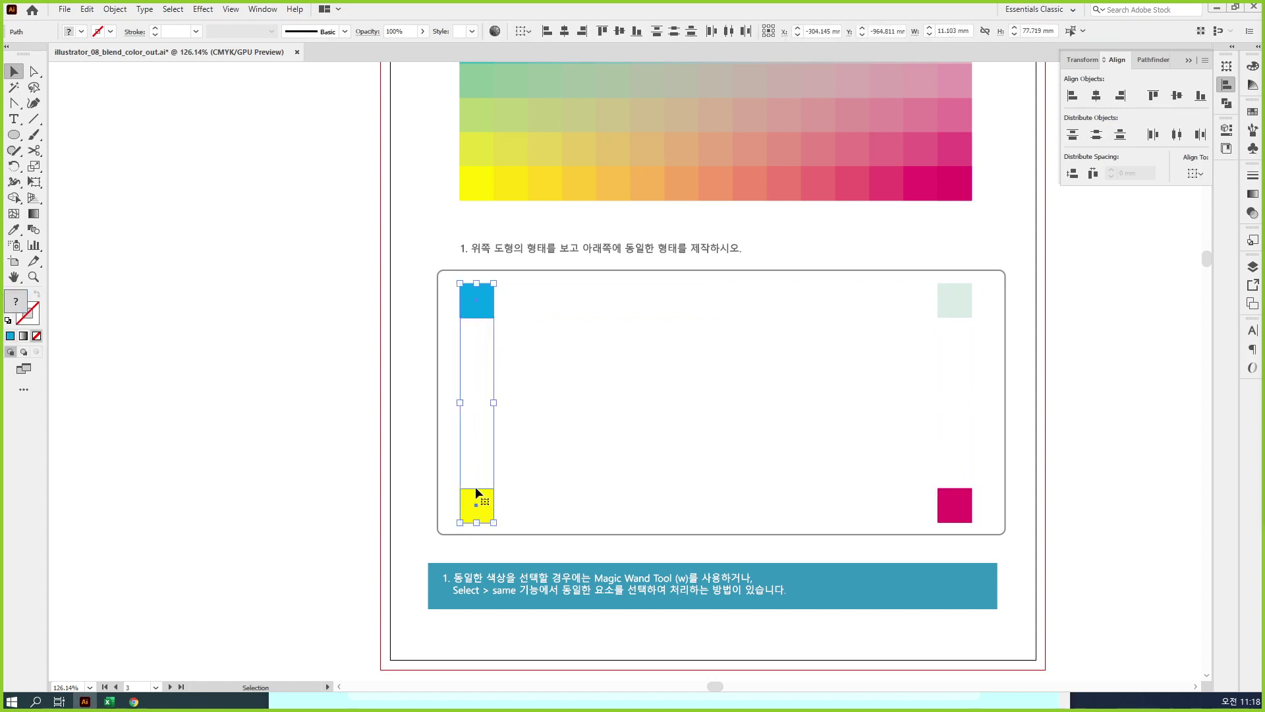
left_click(33, 229)
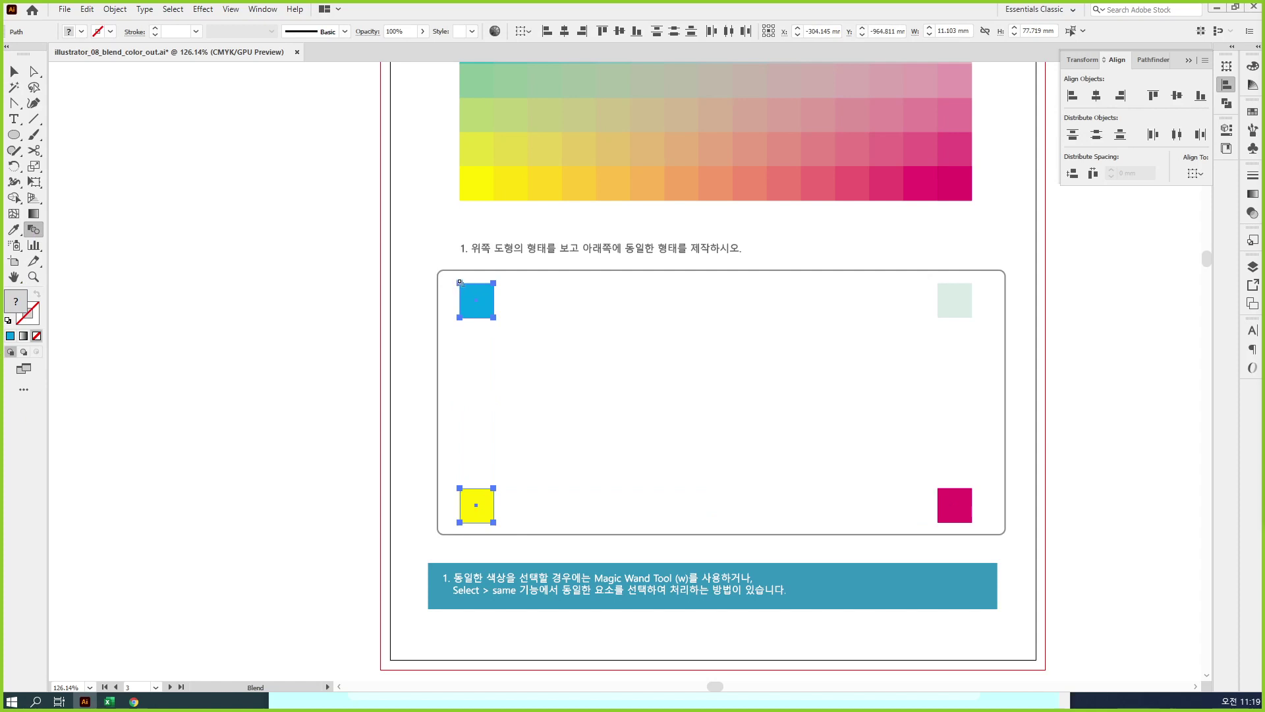
left_click(460, 488)
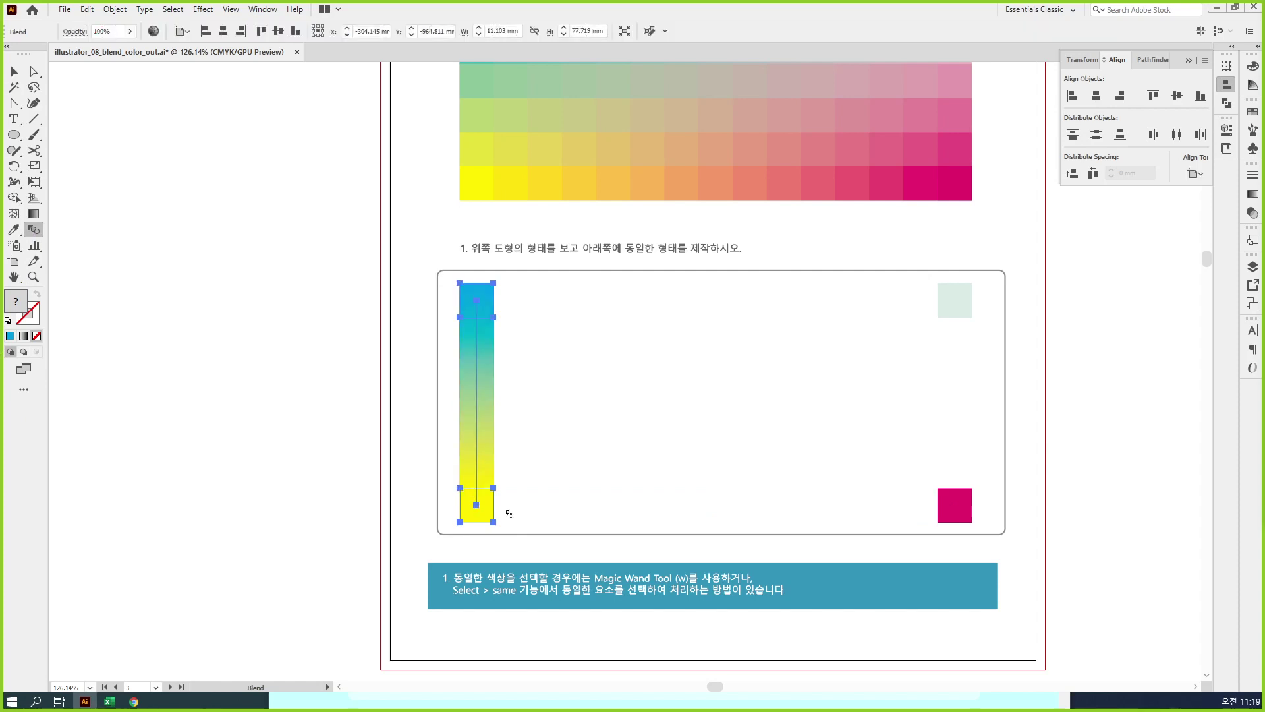
Step: Try to extend the blend from the yellow square through the magenta and pale mint squares back to blue
left_click(940, 491)
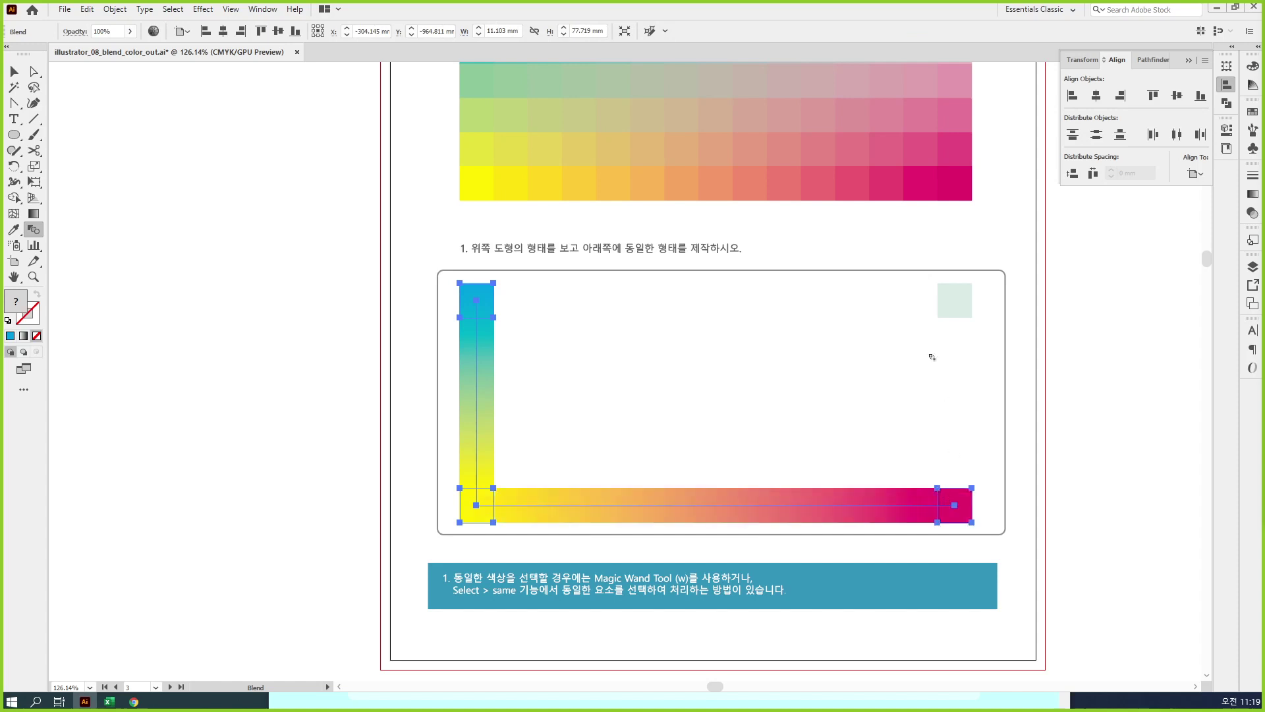
left_click(940, 286)
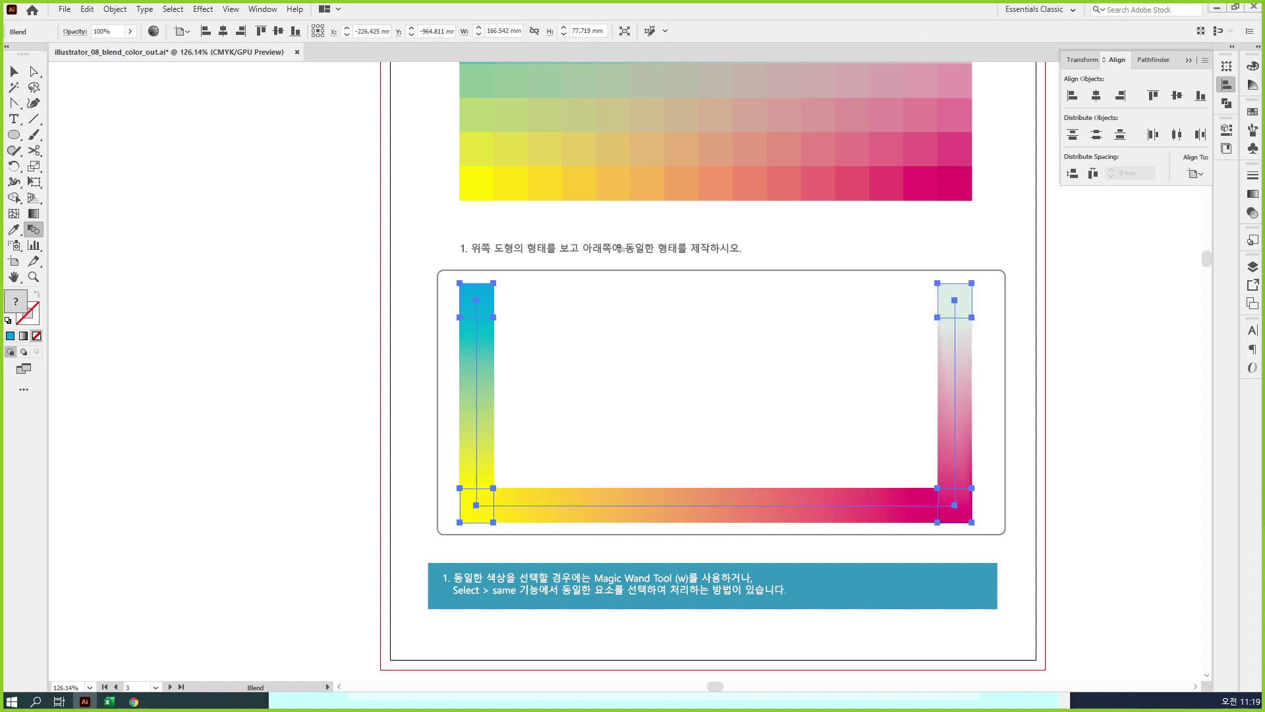
left_click(461, 284)
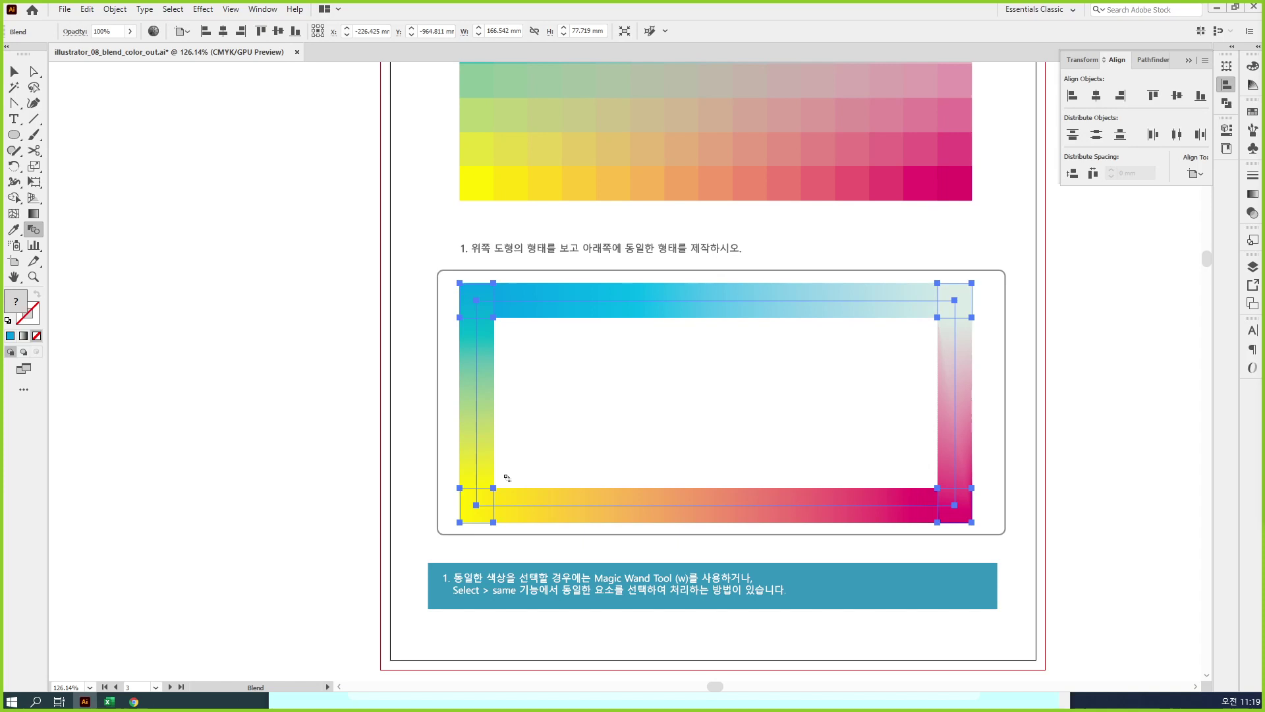
Step: Undo the three blend segments added after the blue-to-yellow blend
key("ctrl+z")
key("ctrl+z")
key("ctrl+z")
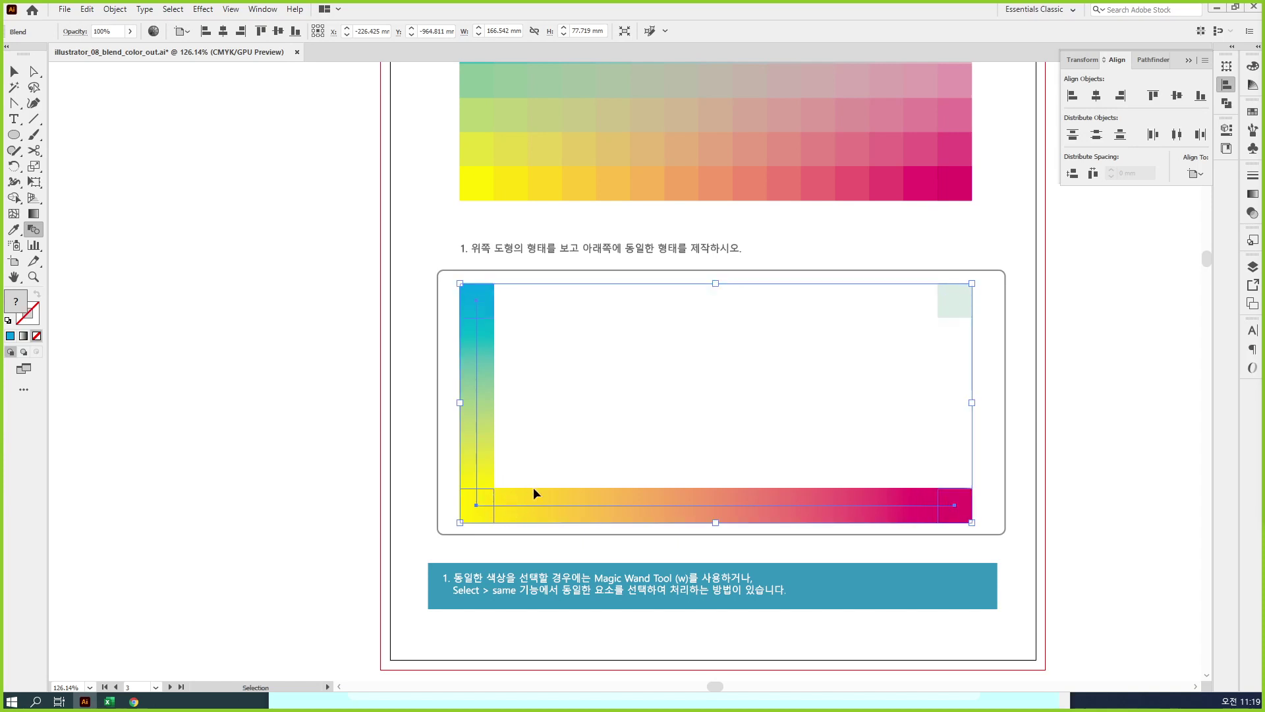
key("v")
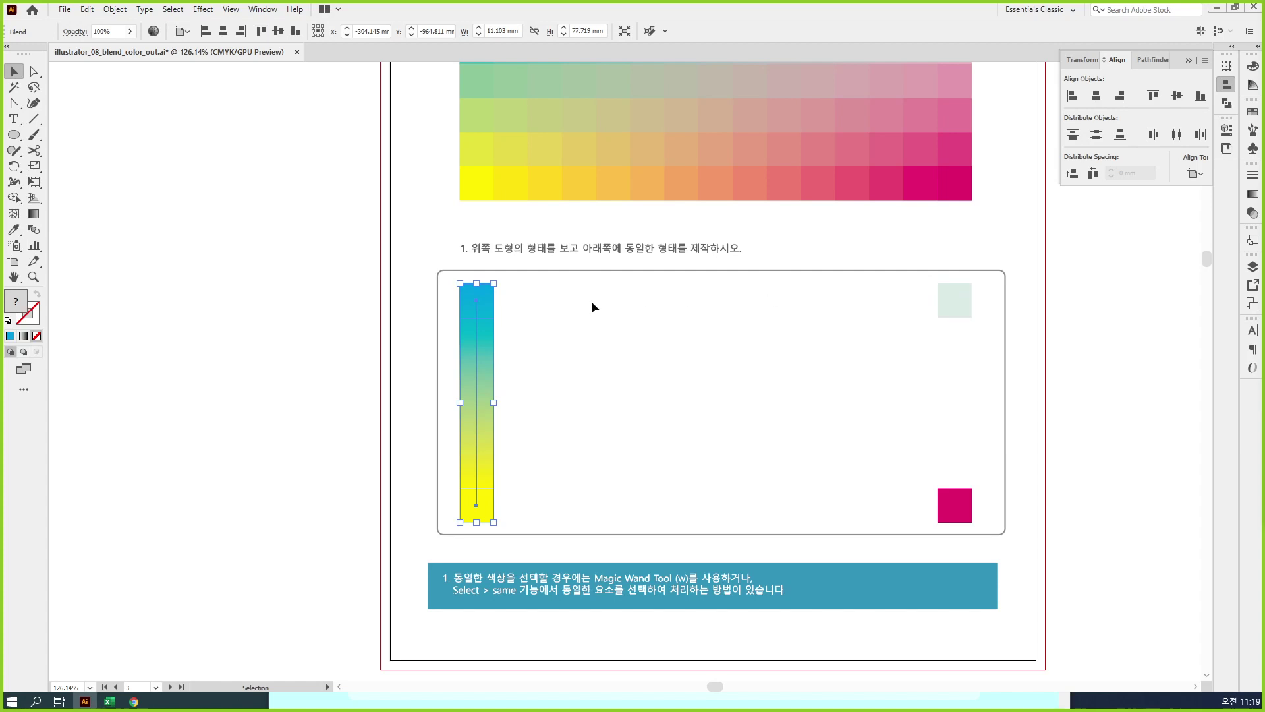
Step: Set the blue-to-yellow blend's spacing to Specified Steps with 5 steps
left_click(32, 229)
double_click(32, 229)
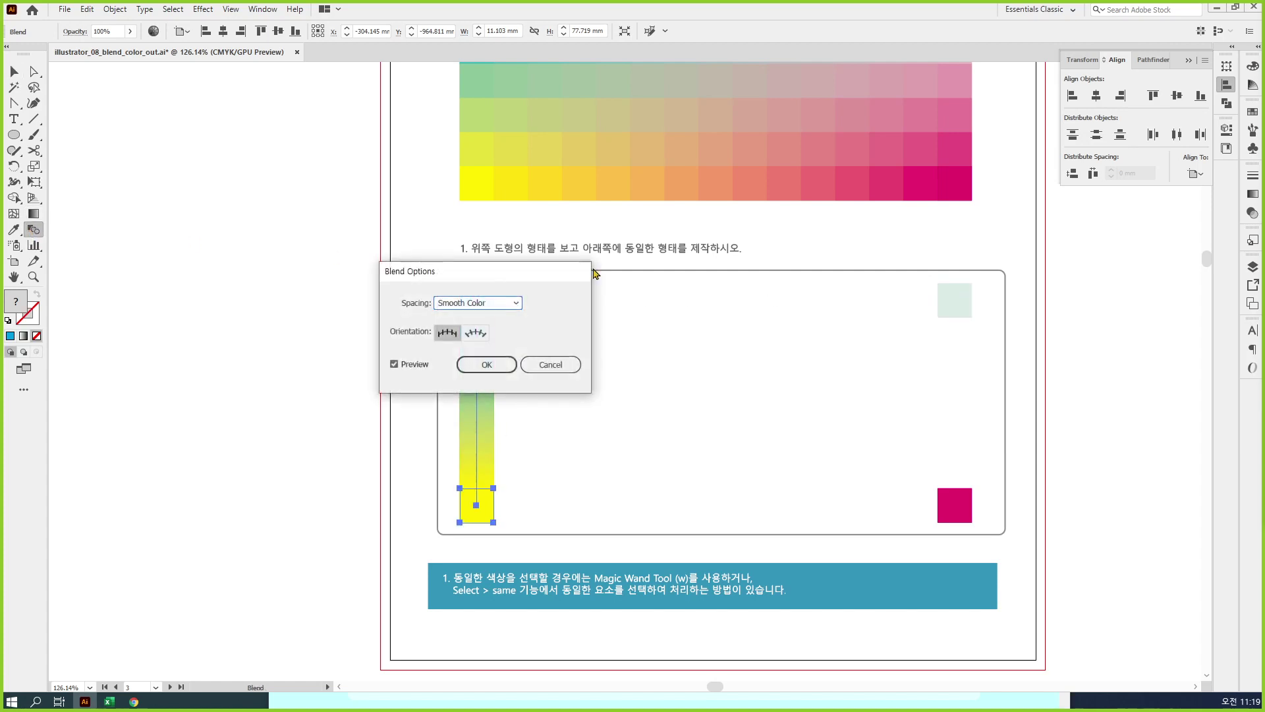
left_click(494, 305)
left_click(488, 331)
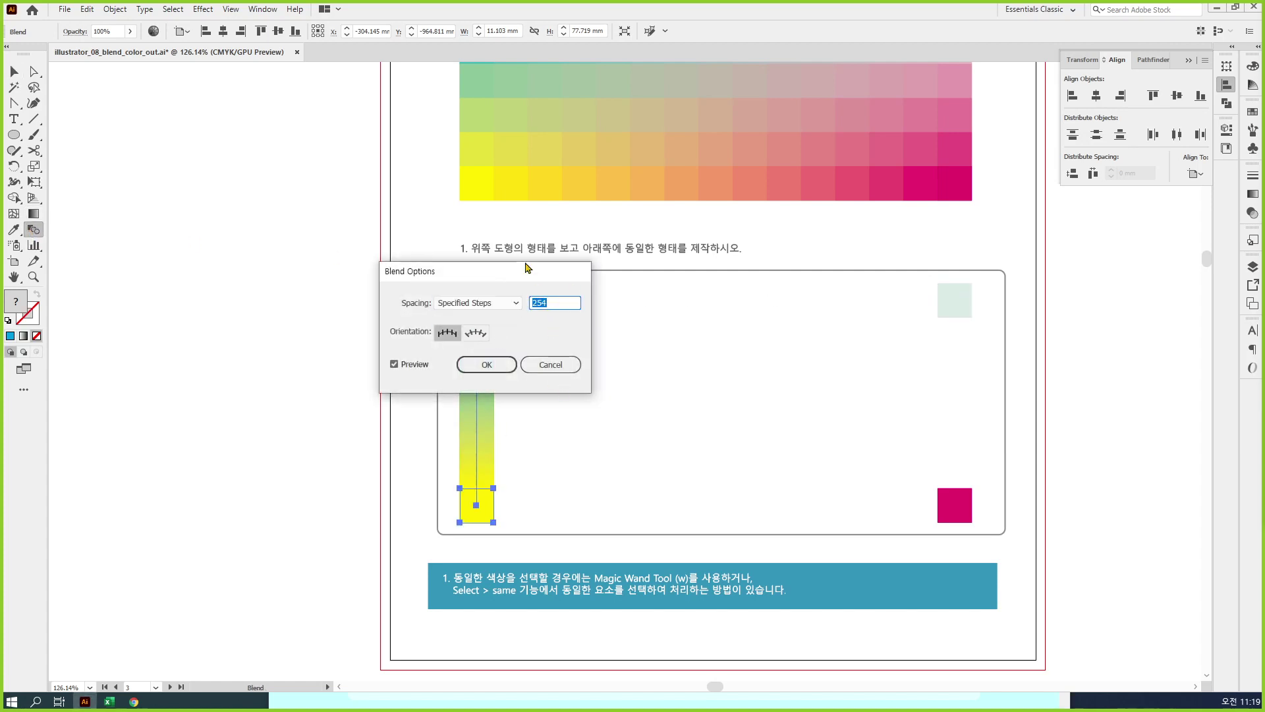
left_click_drag(525, 269, 358, 270)
type("1")
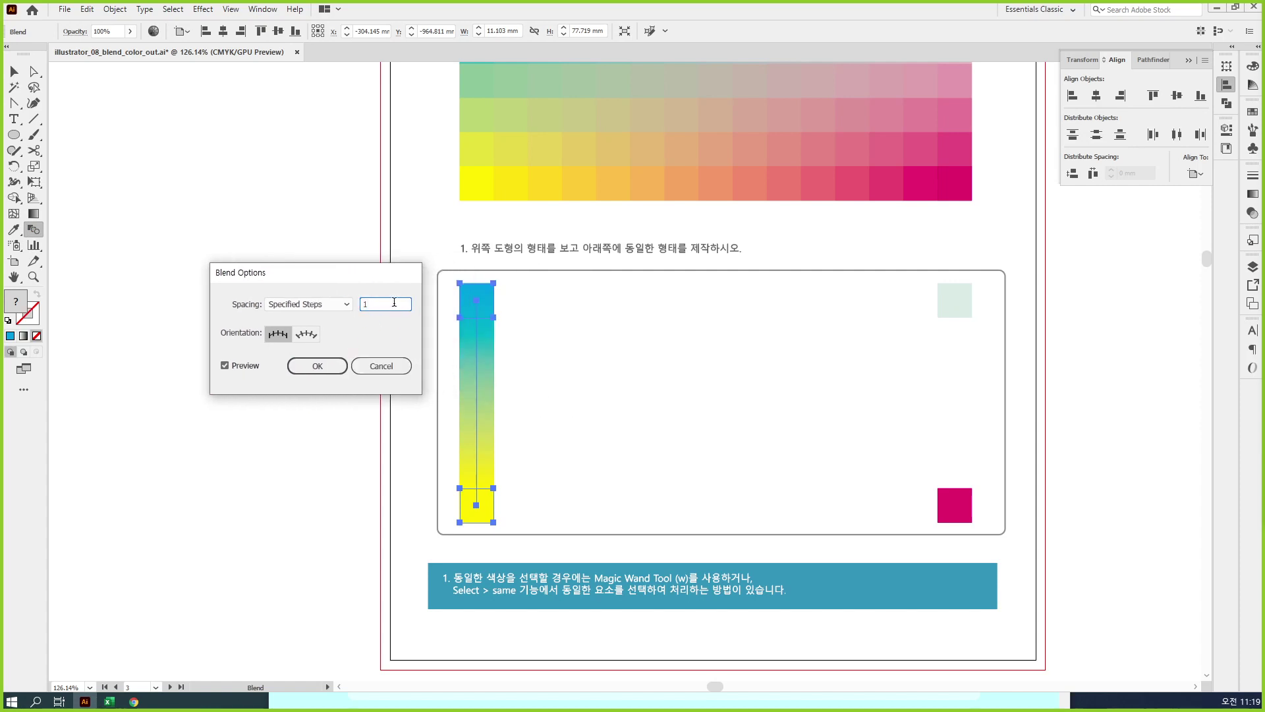
key("Up")
key("Up")
key("Up")
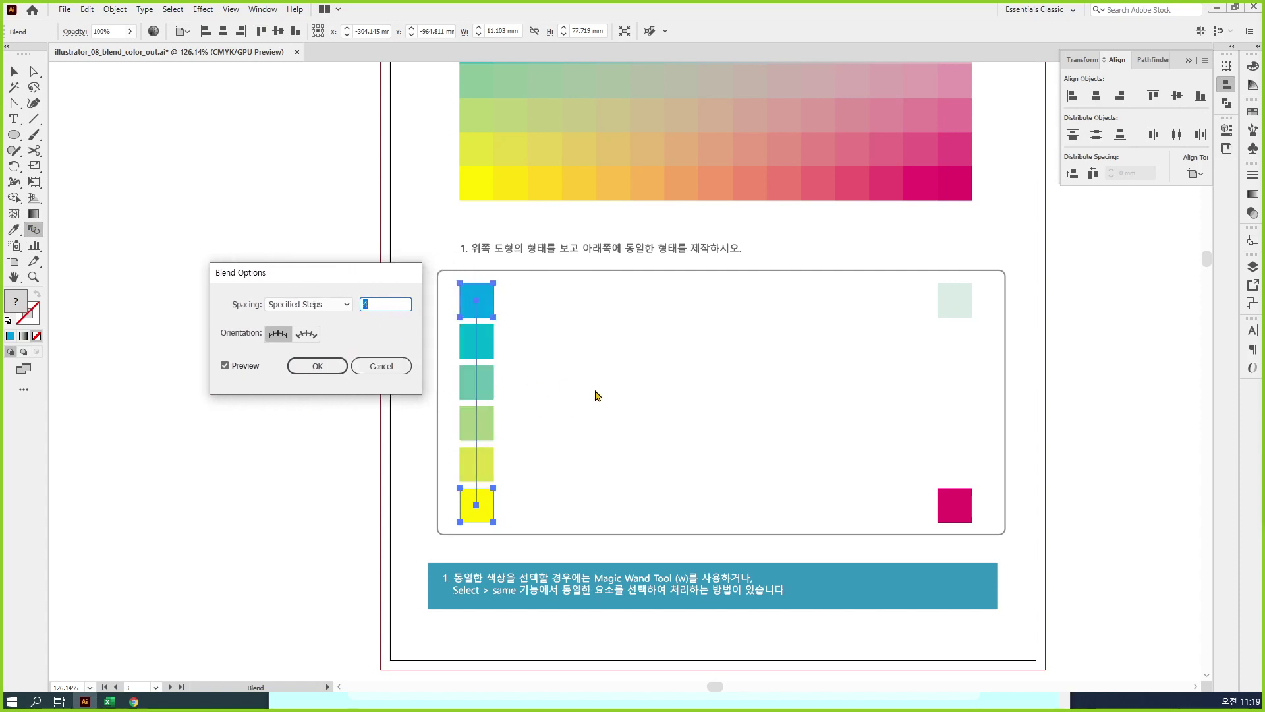
key("Up")
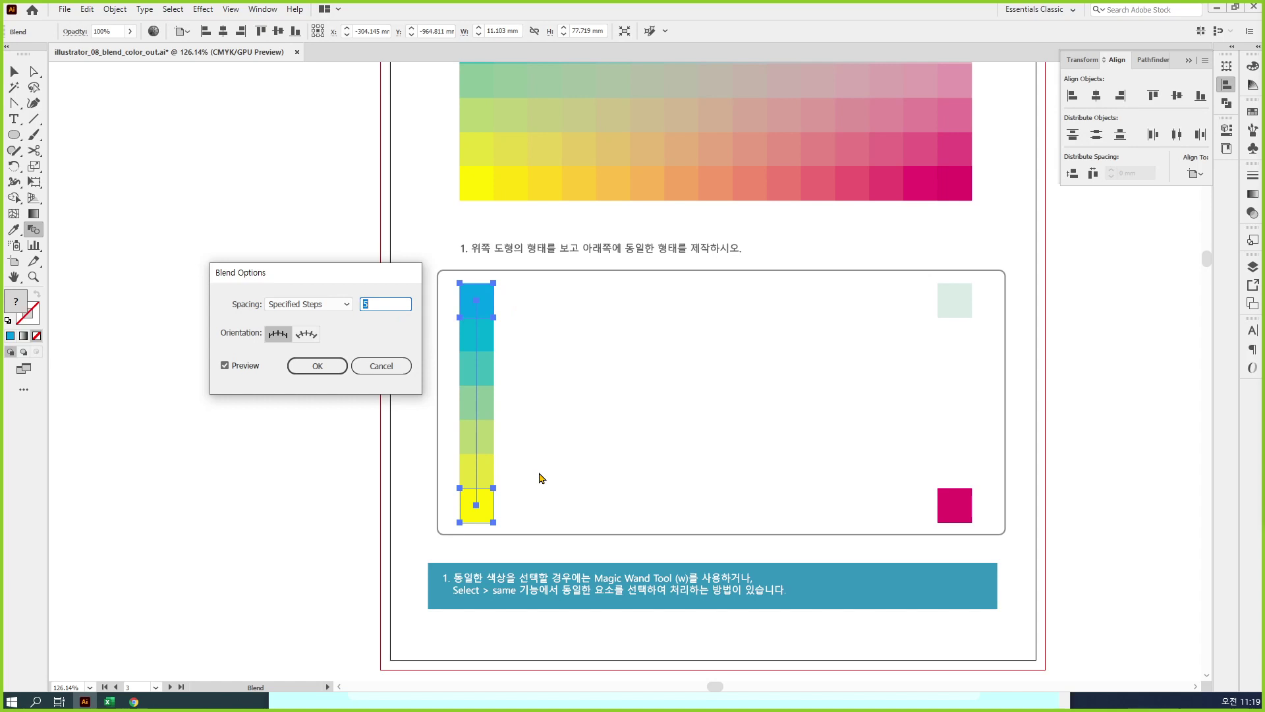
left_click(317, 366)
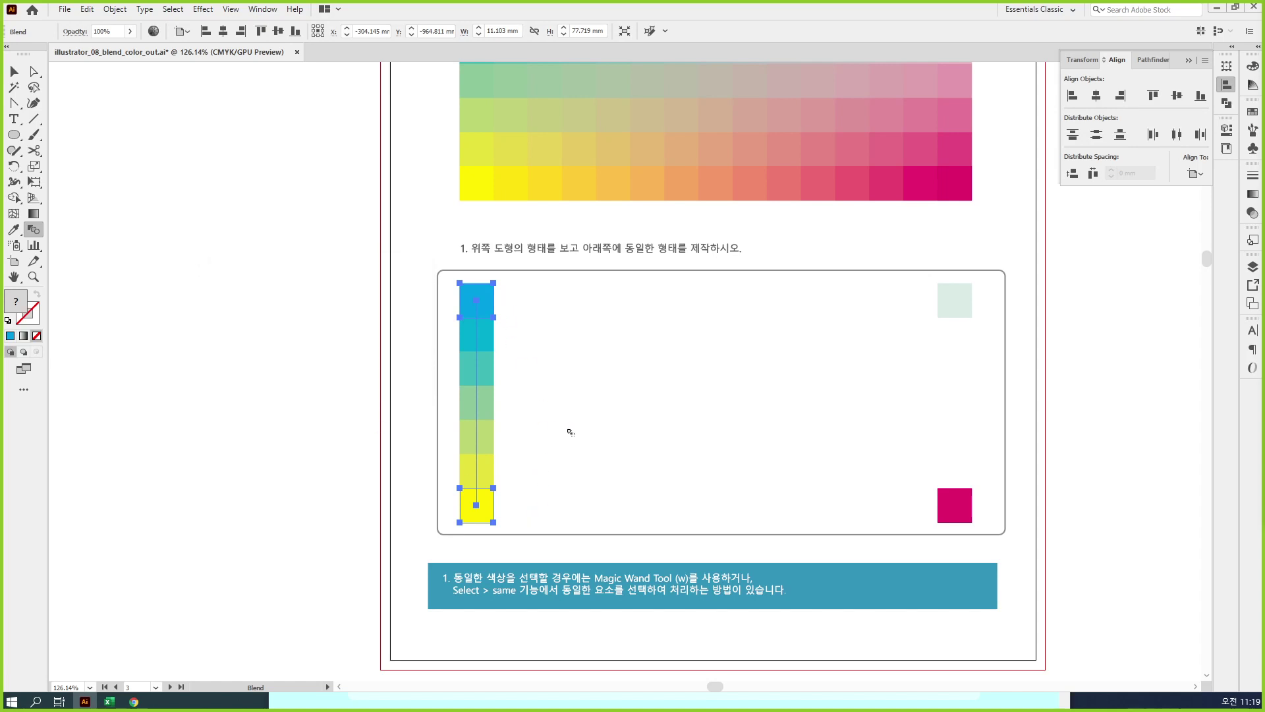
Step: Select the pale mint and magenta squares and blend them into a vertical column
left_click(952, 301)
left_click(962, 516)
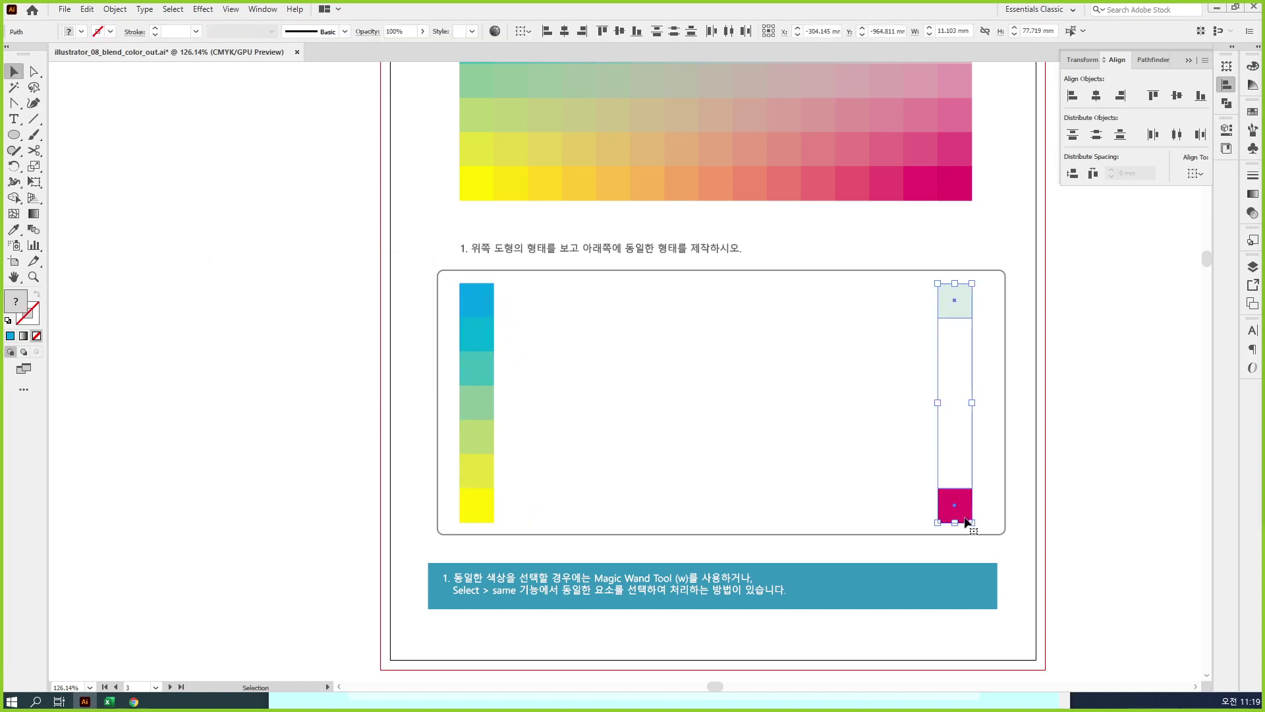
key("v")
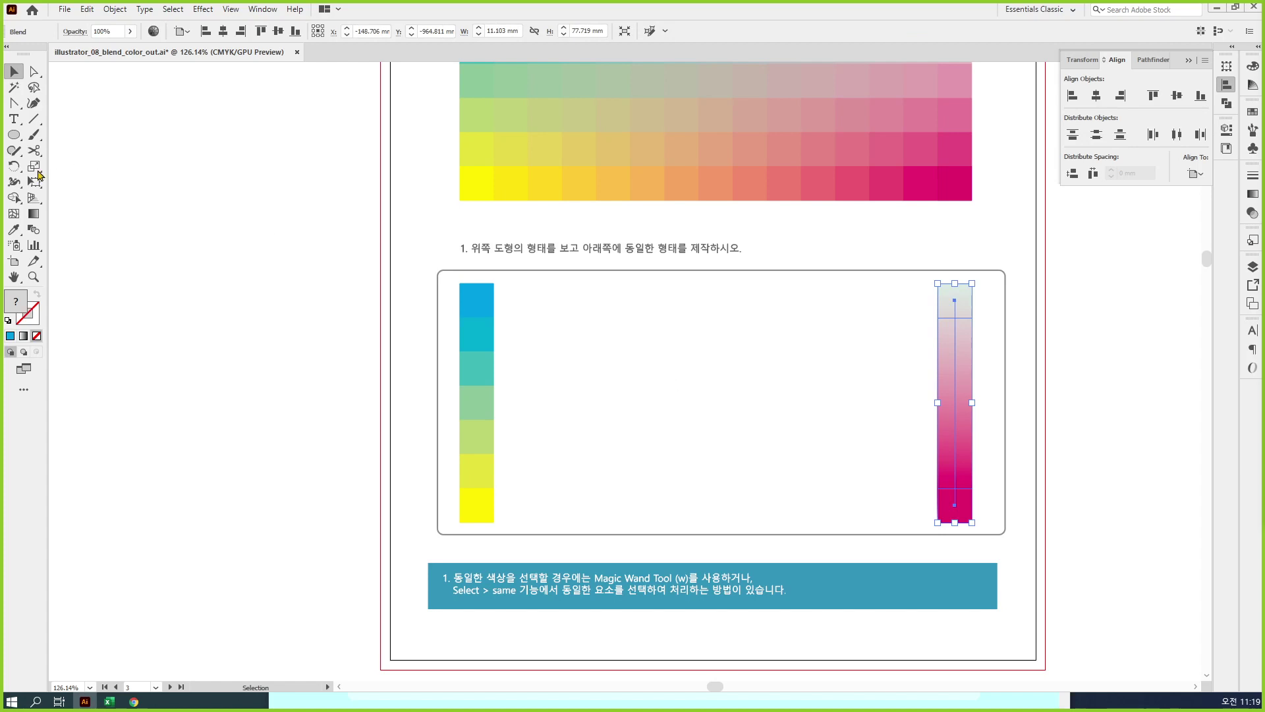
Step: Set the mint-to-magenta blend's spacing to Specified Steps with 5 steps and deselect it
double_click(34, 229)
left_click(345, 304)
left_click(305, 332)
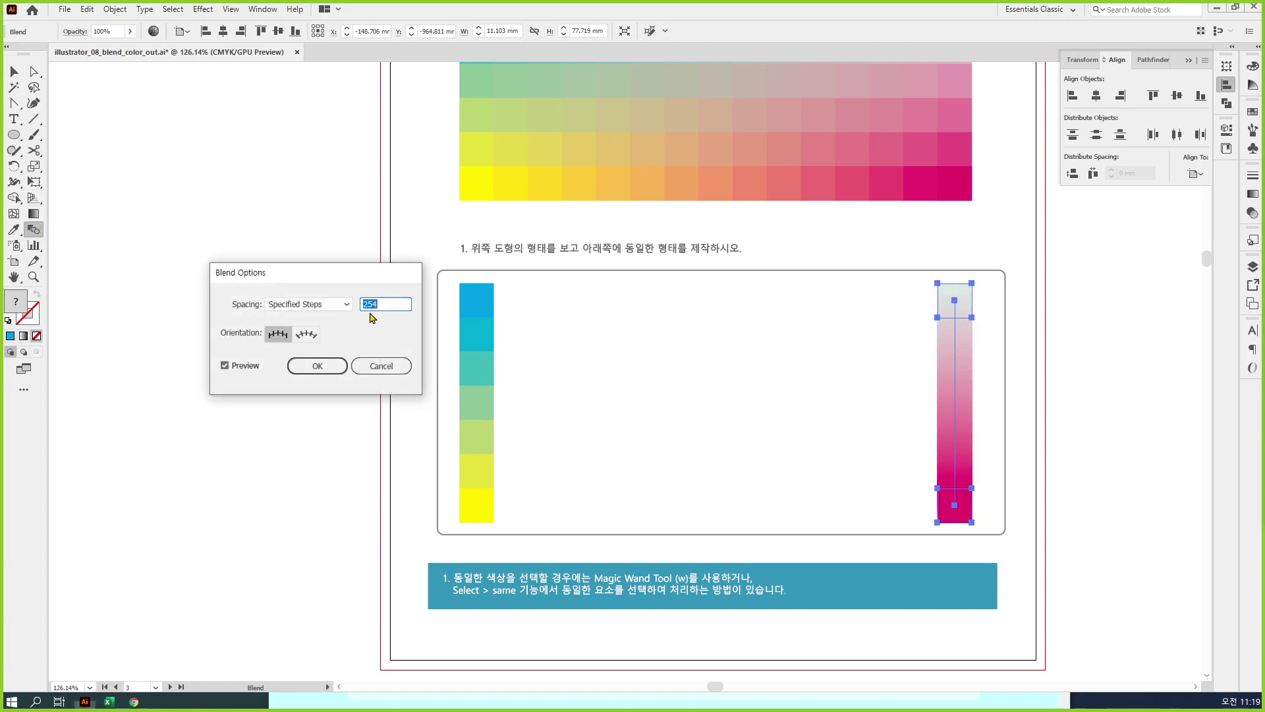
type("5")
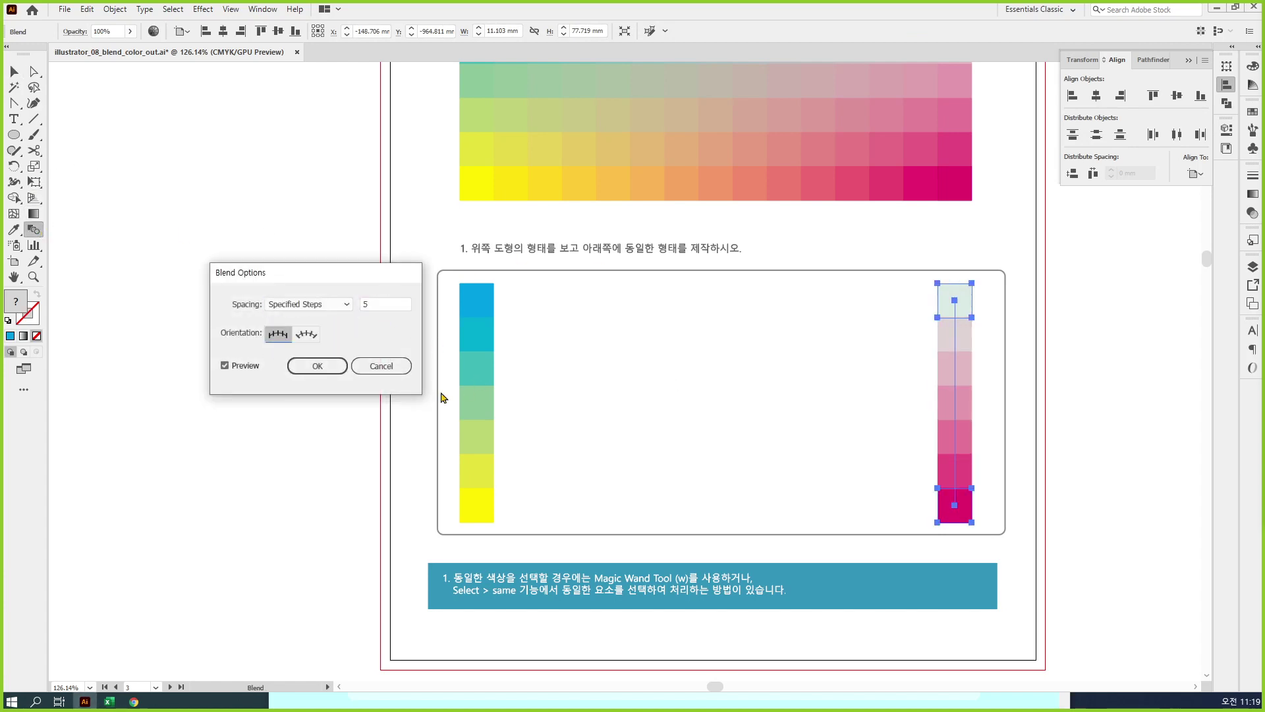
left_click(335, 366)
key("v")
left_click(532, 398)
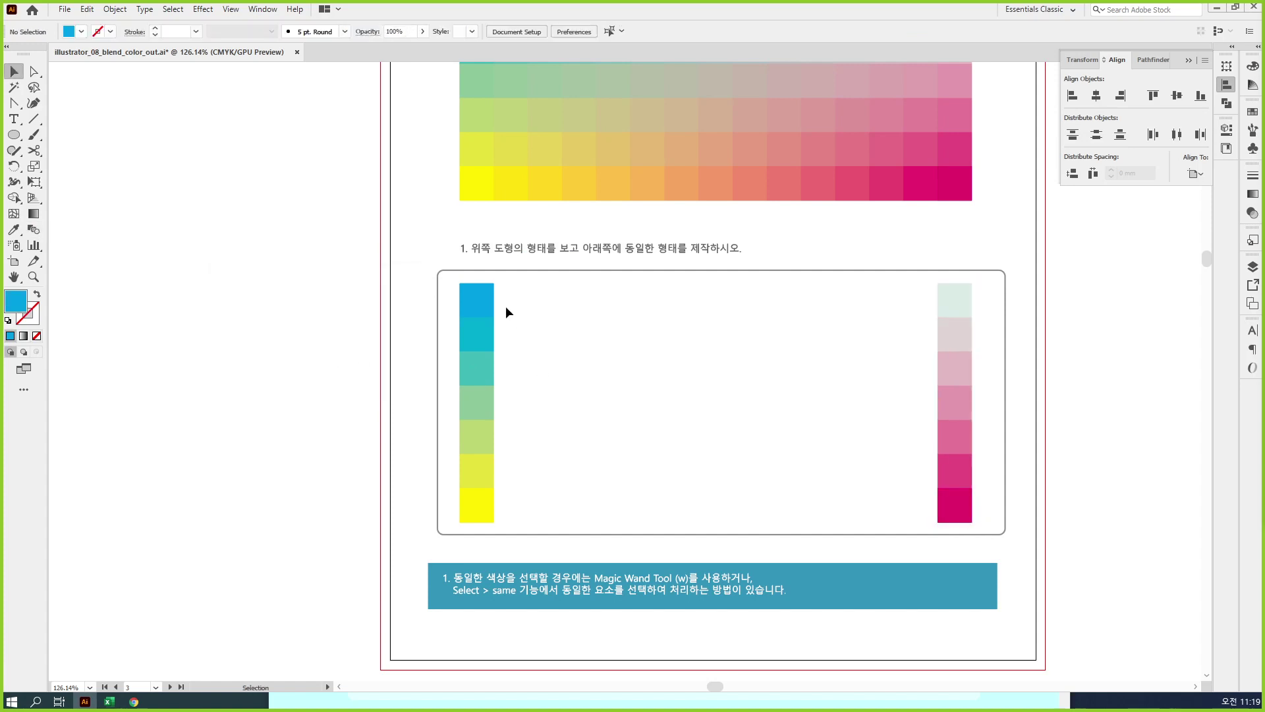
Step: Examine both blended columns in Outline view and compare their paths with the reference grid
left_click(488, 298)
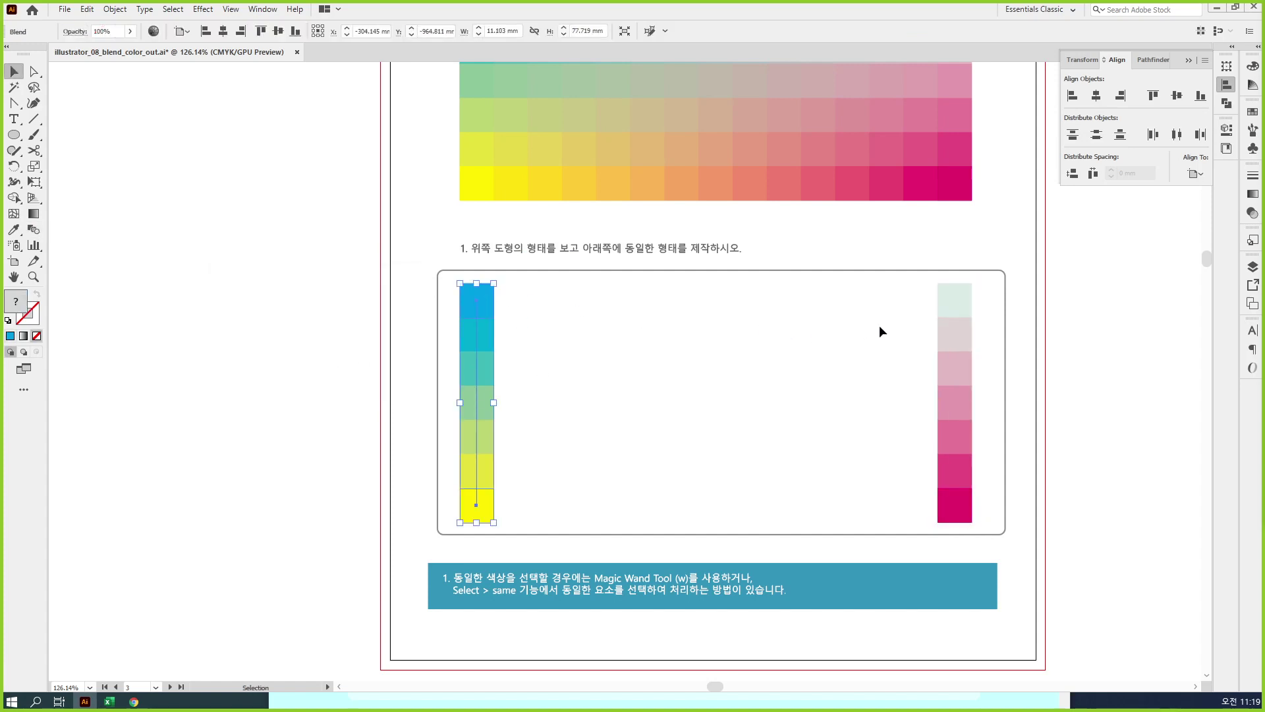
left_click(942, 308, "shift")
left_click(942, 306, "shift")
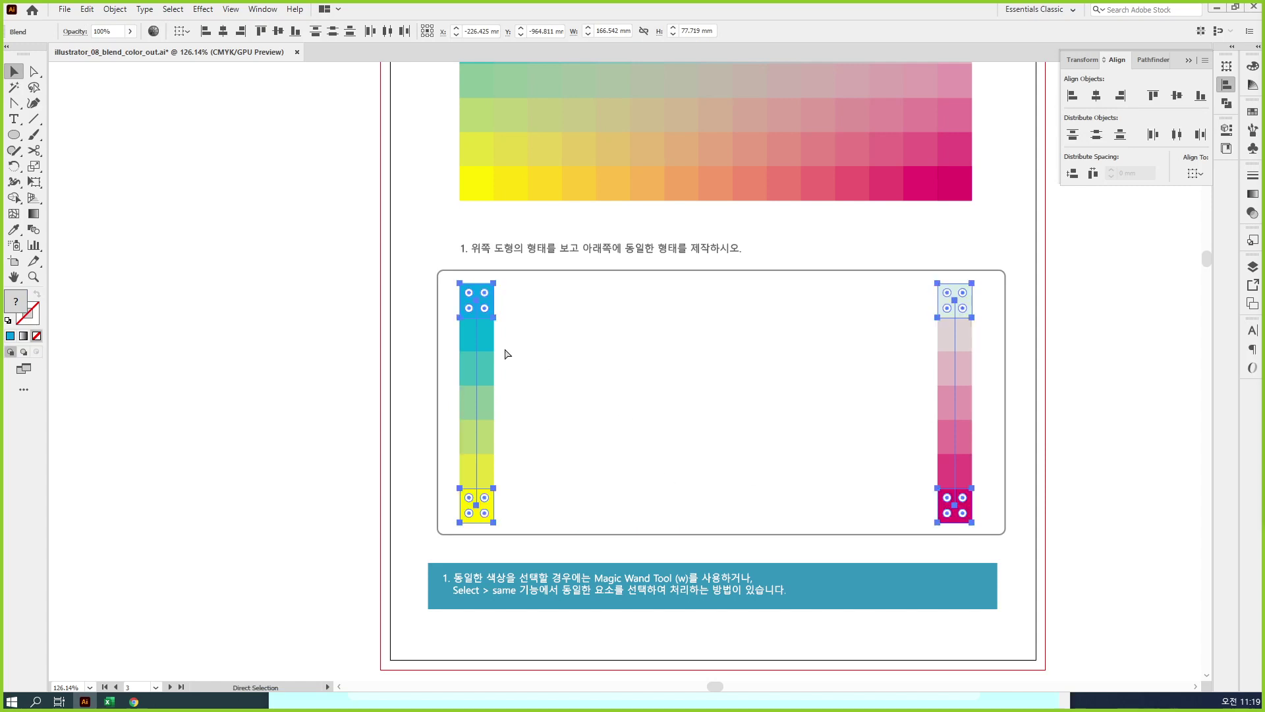
key("ctrl+y")
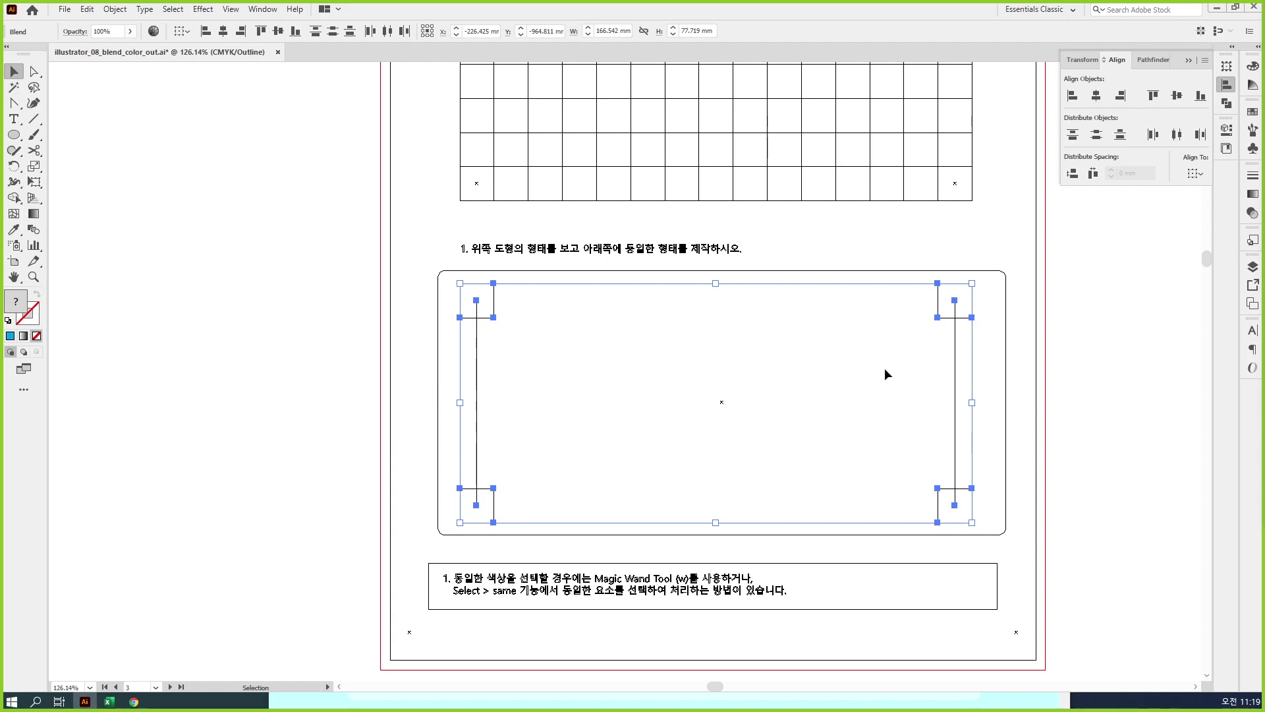
key("ctrl+y")
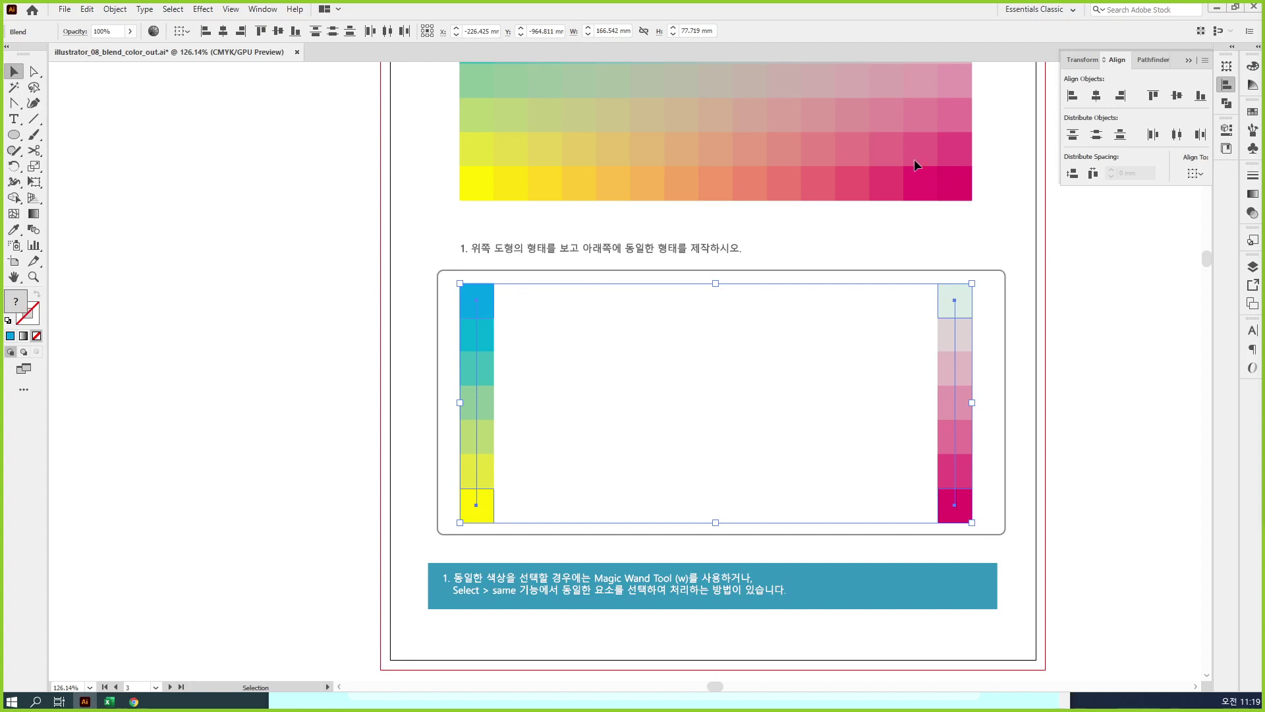
left_click(115, 10)
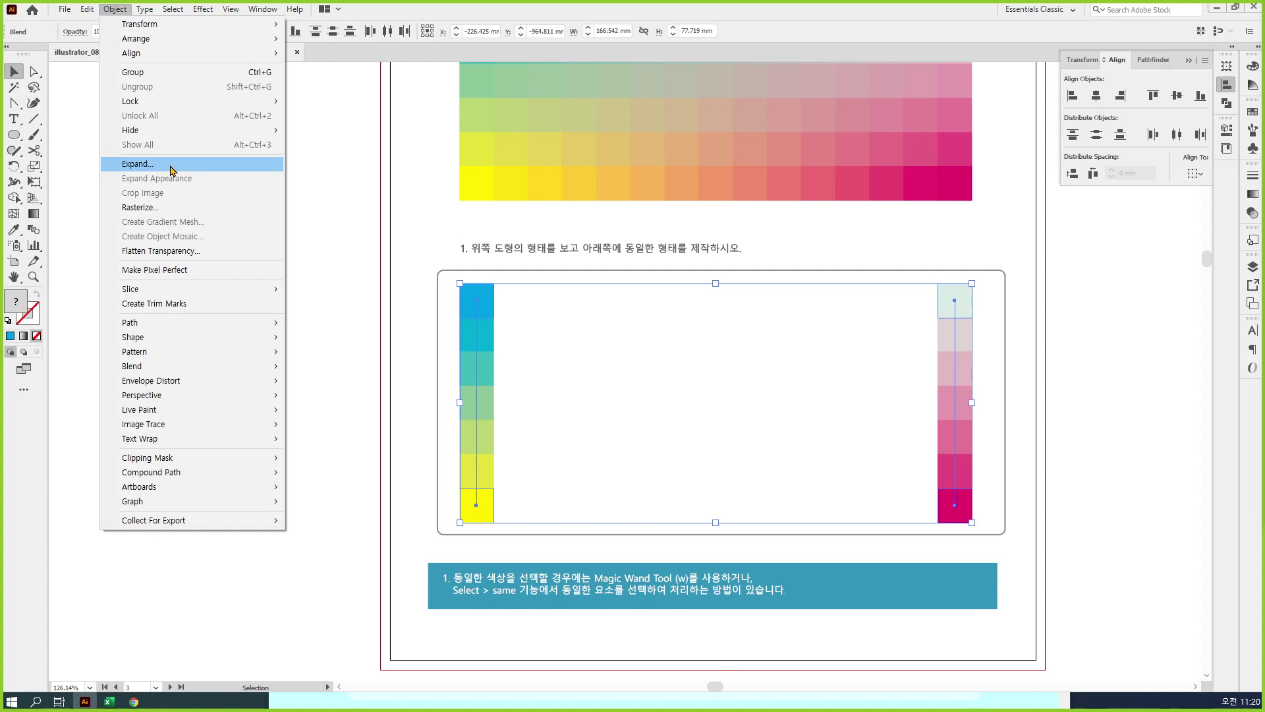
key("ctrl+y")
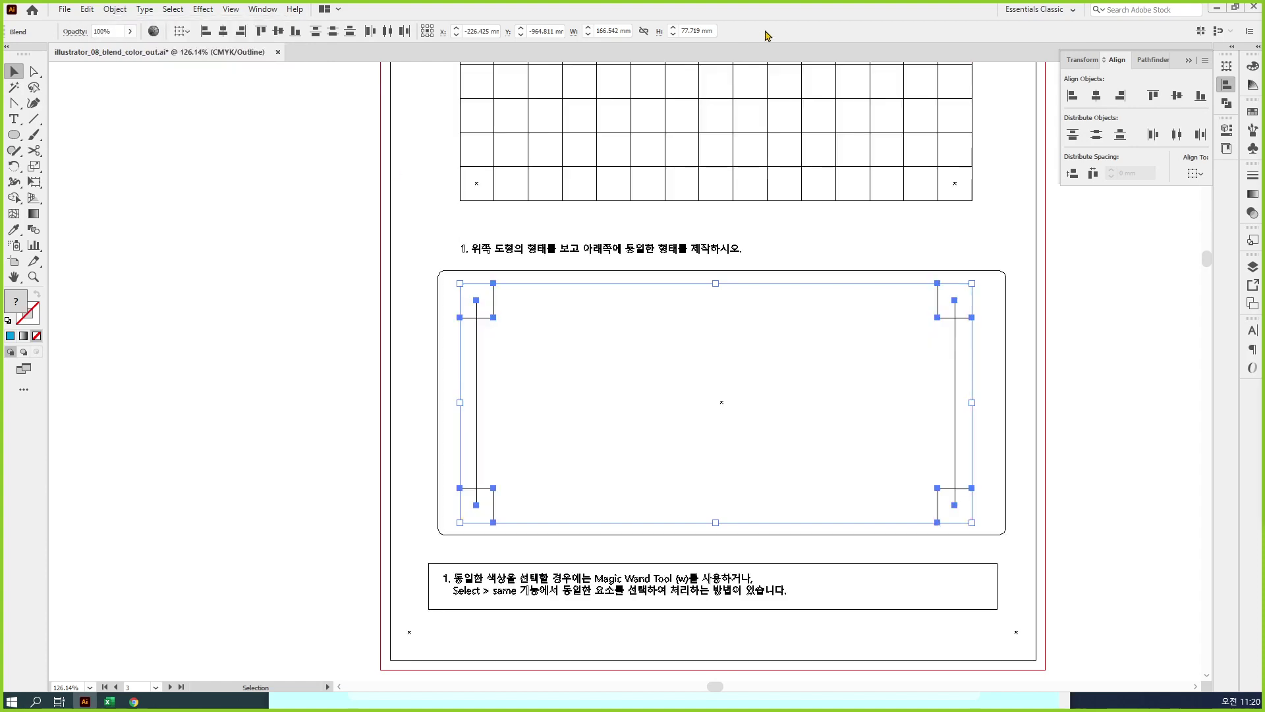
key("ctrl+y")
left_click(623, 412)
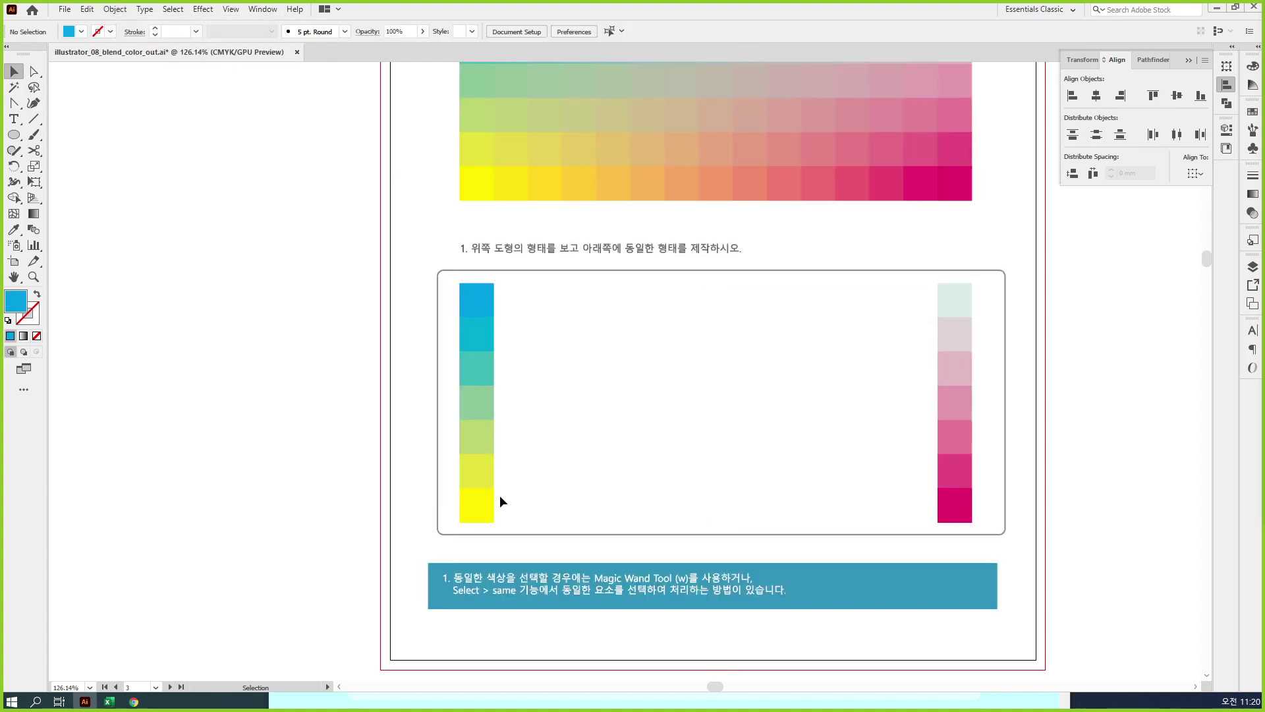
key("ctrl+y")
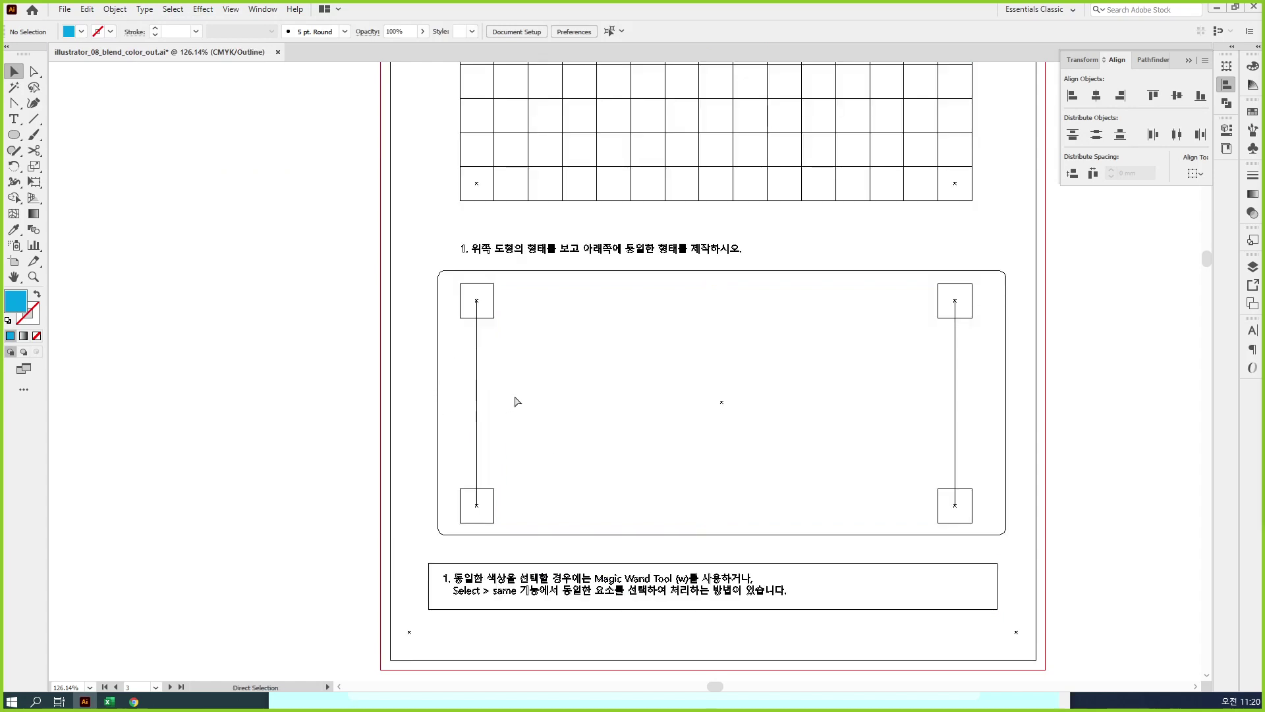
key("ctrl+y")
Step: Expand the blue-to-yellow blend into separate squares with Object and Fill enabled
left_click(484, 314)
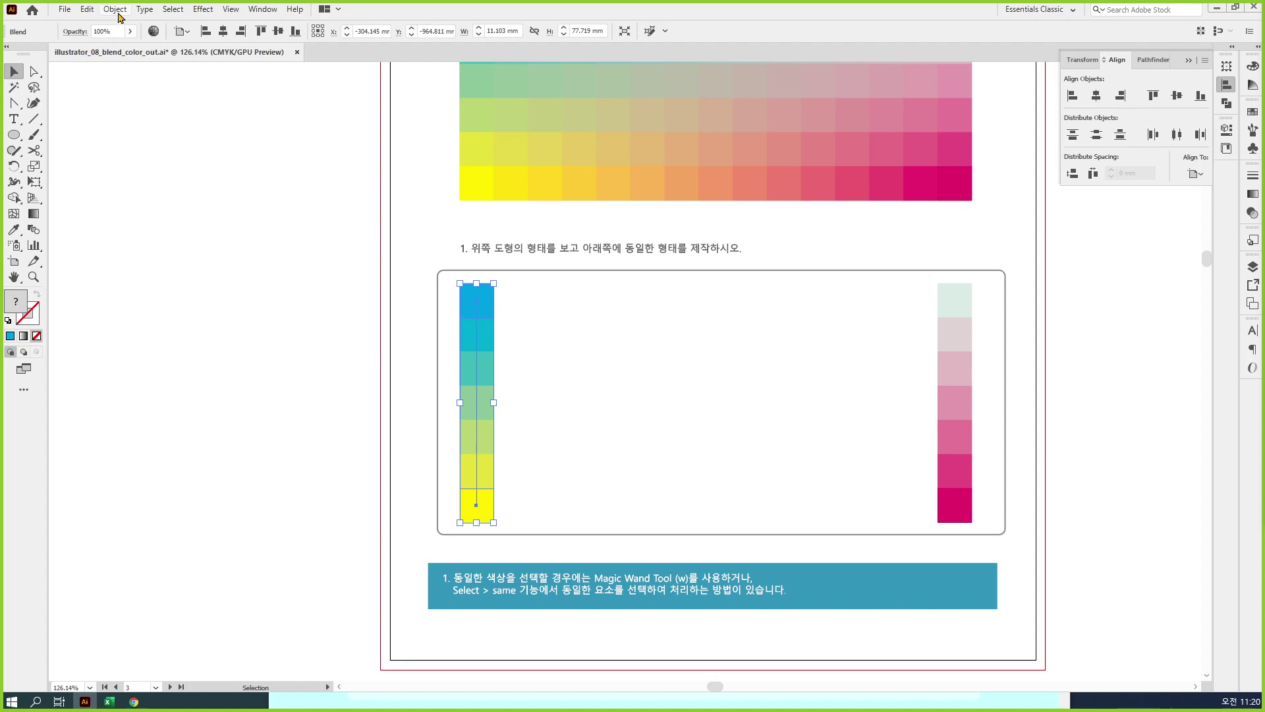
left_click(114, 9)
left_click(155, 169)
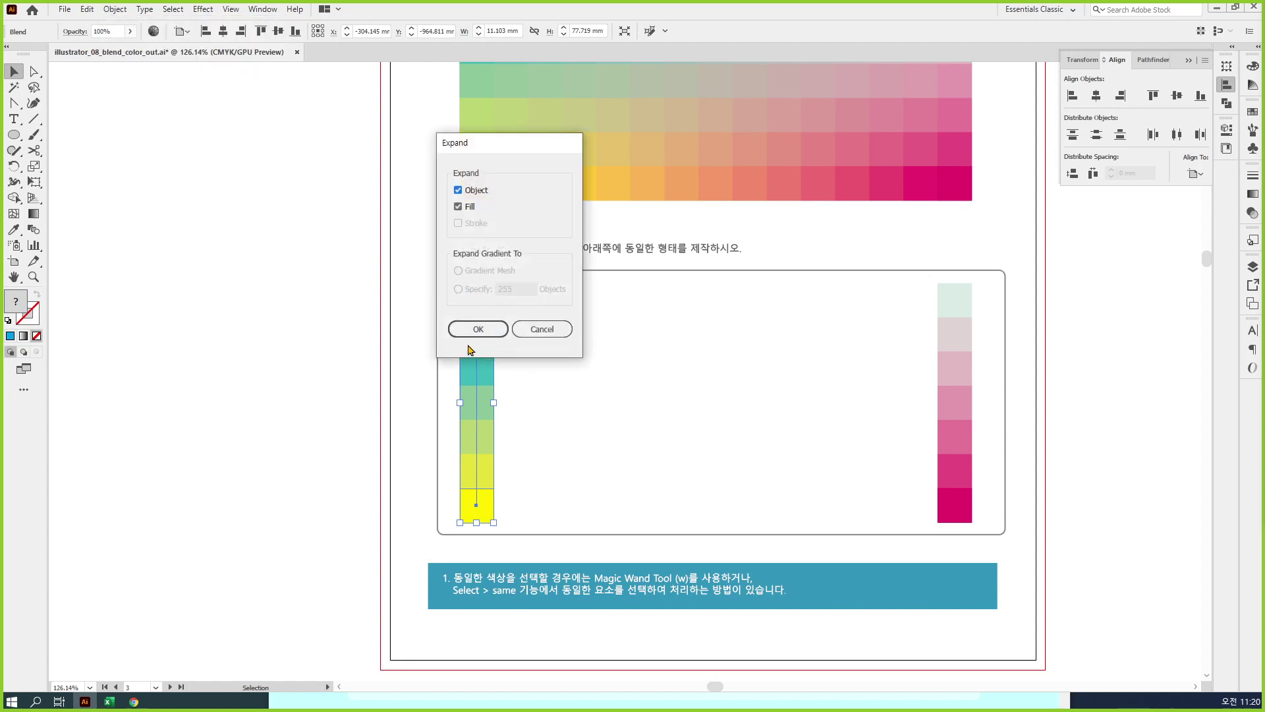
left_click(483, 328)
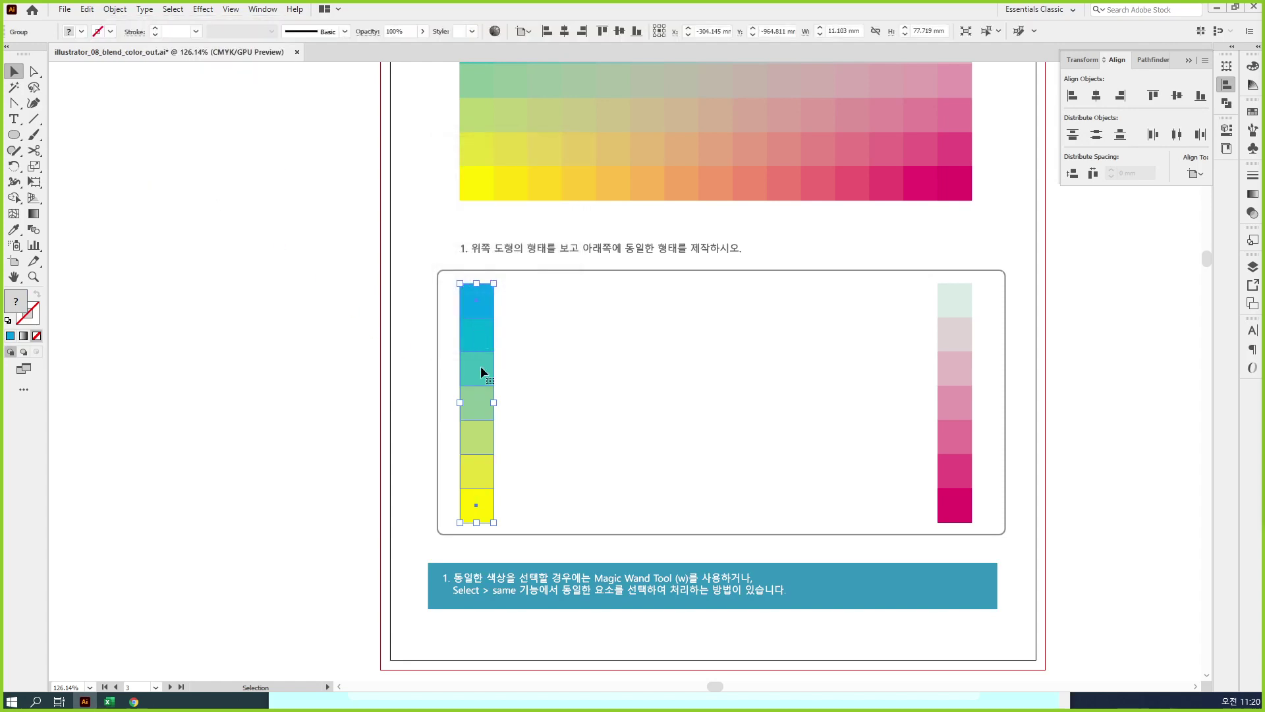
Step: Expand the mint-to-magenta blend into separate squares and check both expanded columns in Outline view
left_click(956, 303)
left_click(118, 9)
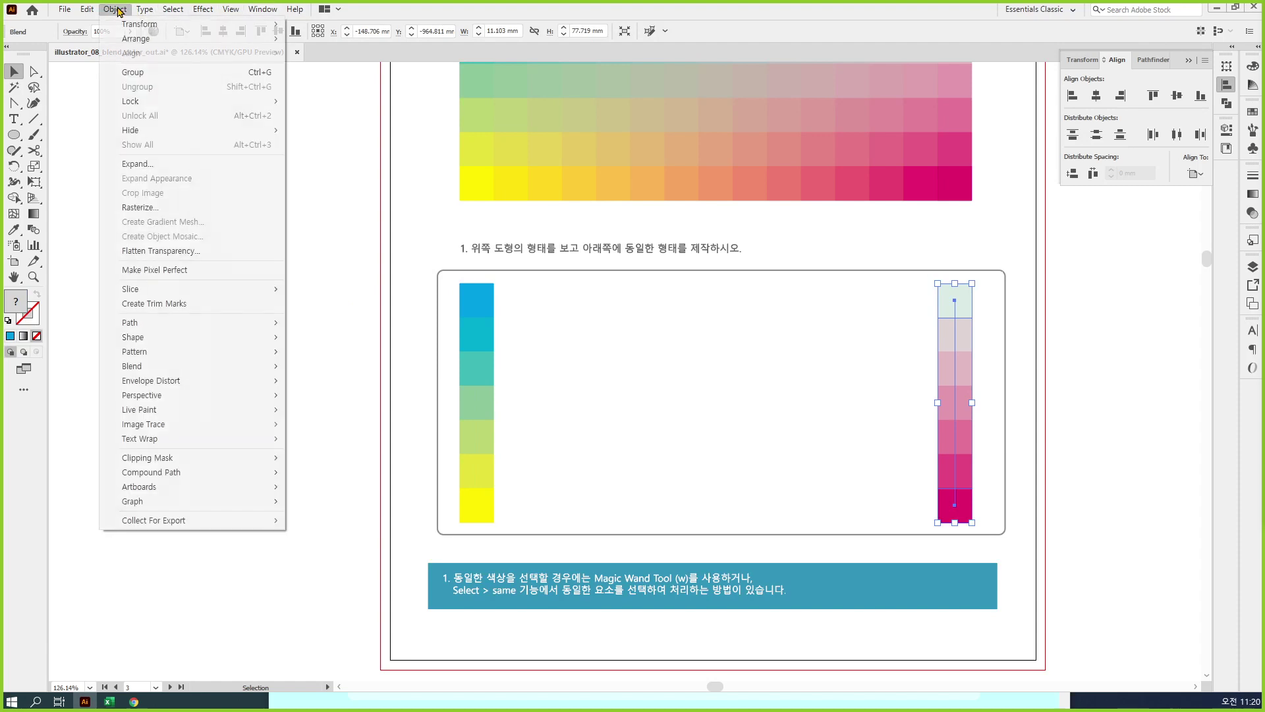
left_click(161, 164)
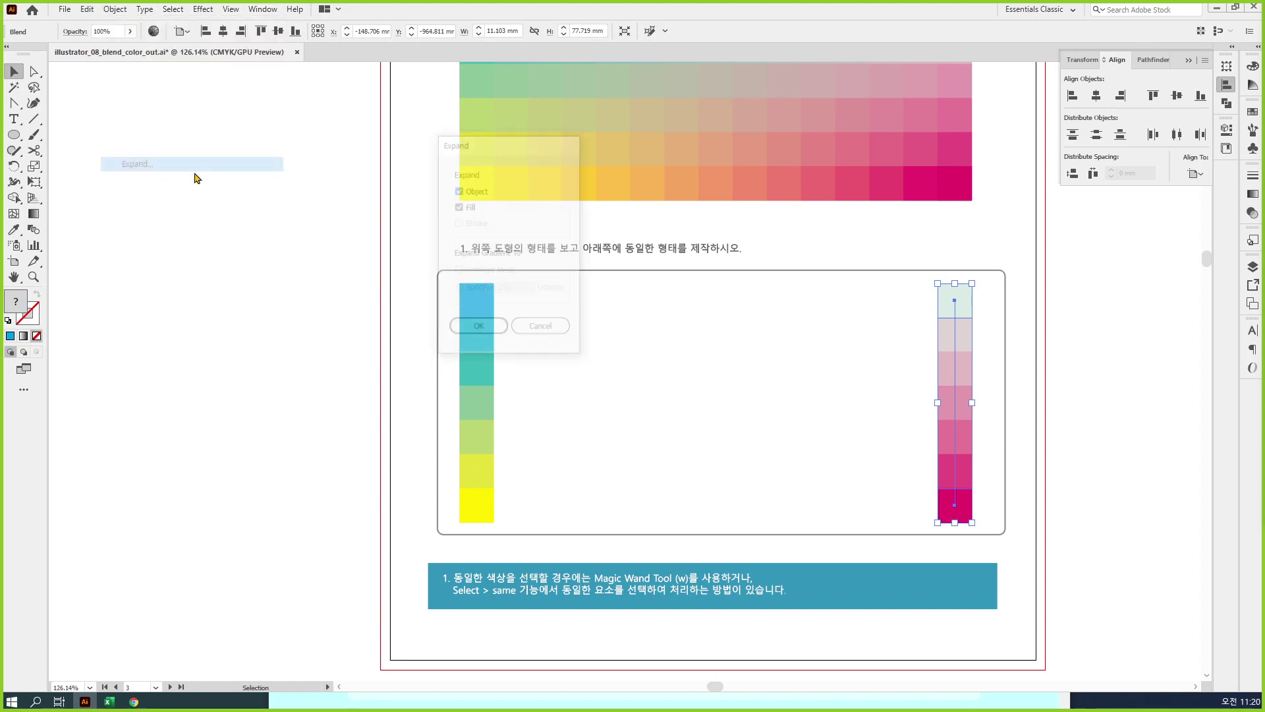
left_click(473, 330)
left_click(724, 451)
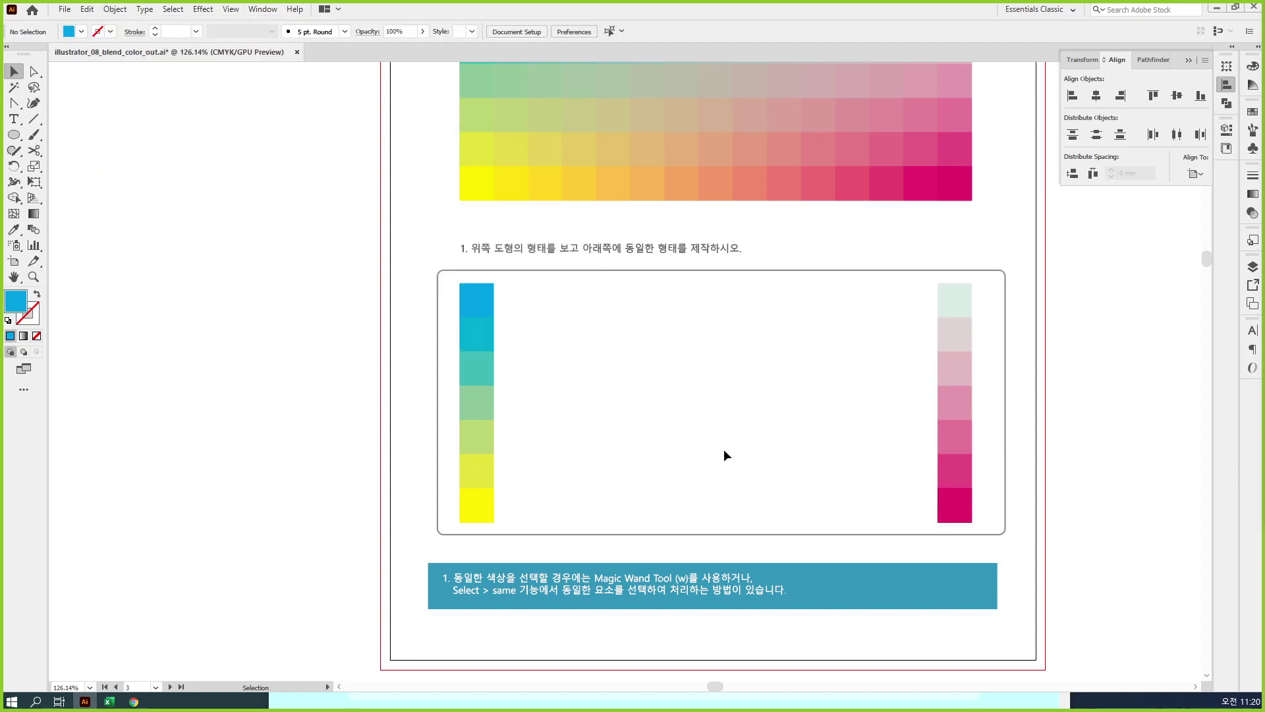
key("ctrl+y")
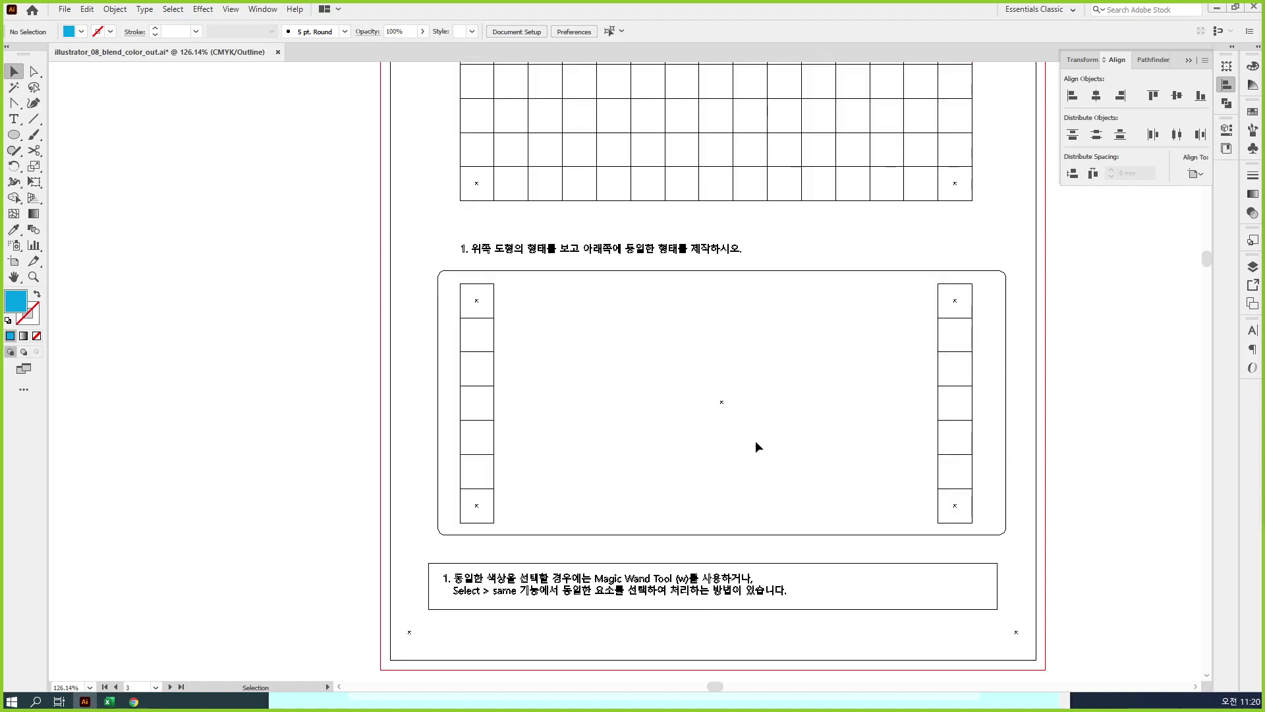
key("ctrl+y")
Step: Blend the blue-to-yellow column with the mint-to-magenta column into a full color grid and check its paths in Outline view
left_click(492, 301)
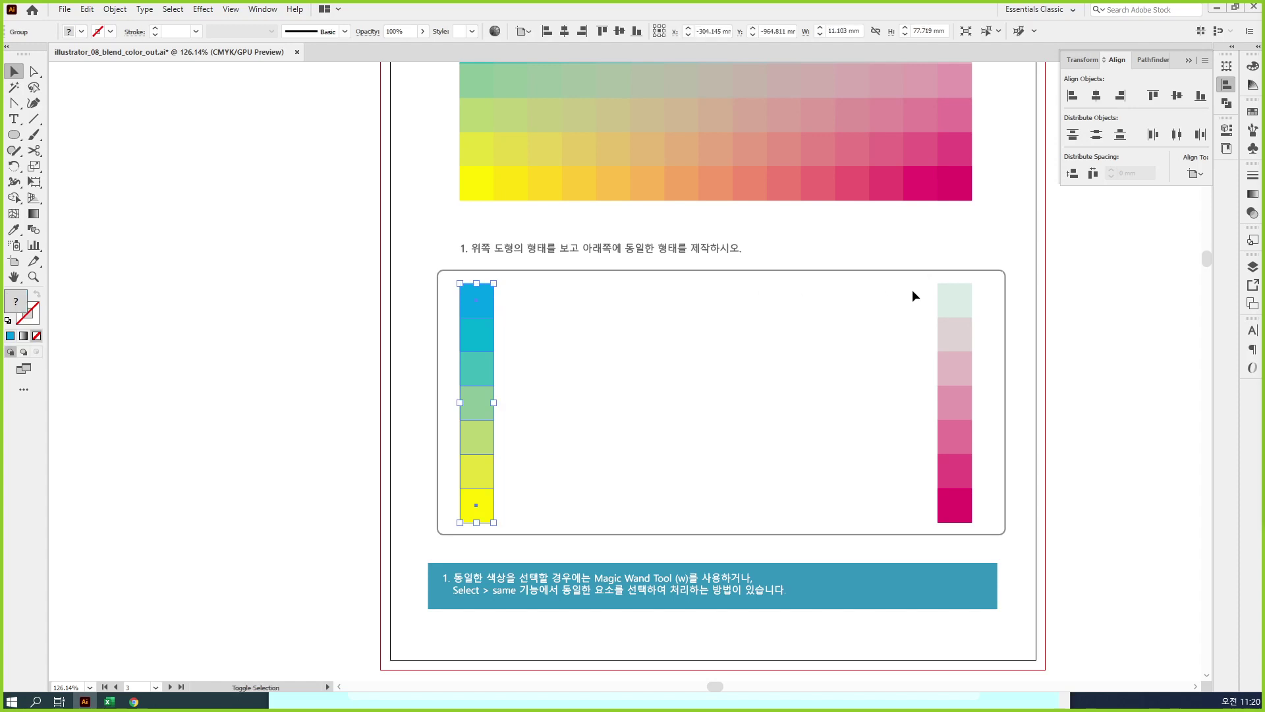
left_click(944, 297, "shift")
key("ctrl+alt+b")
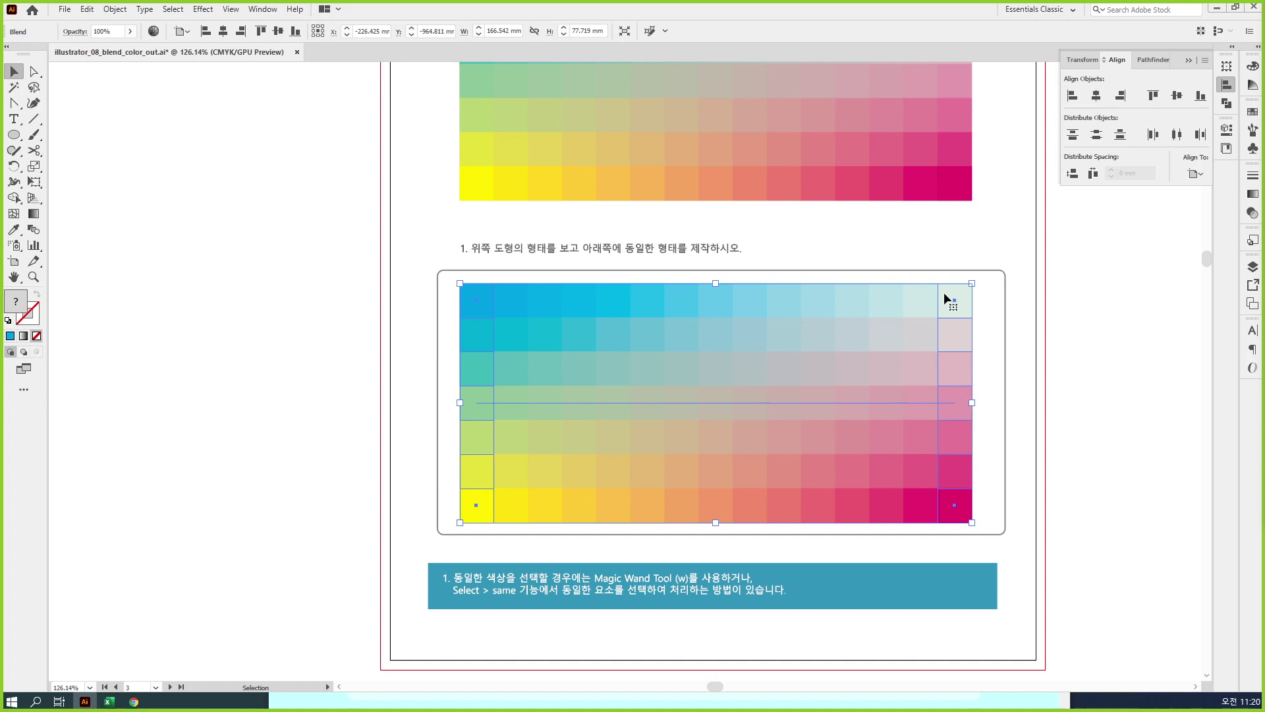
key("ctrl+y")
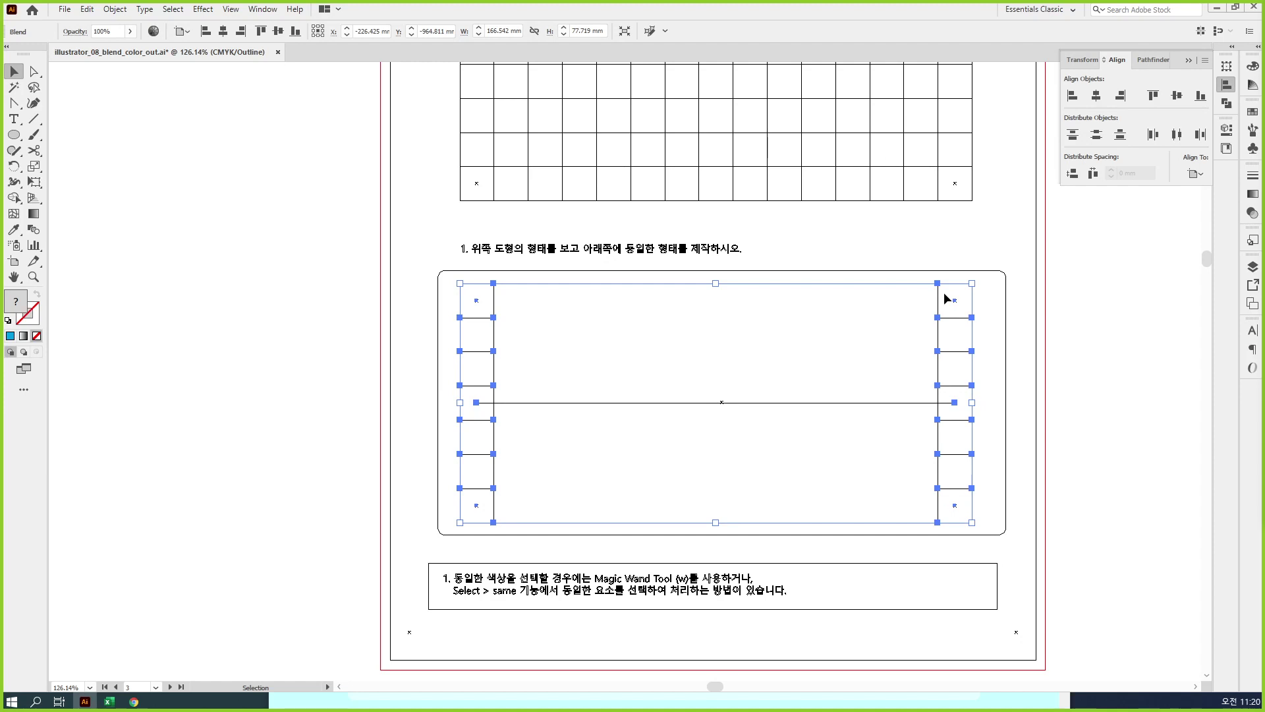
key("a")
key("ctrl+y")
key("v")
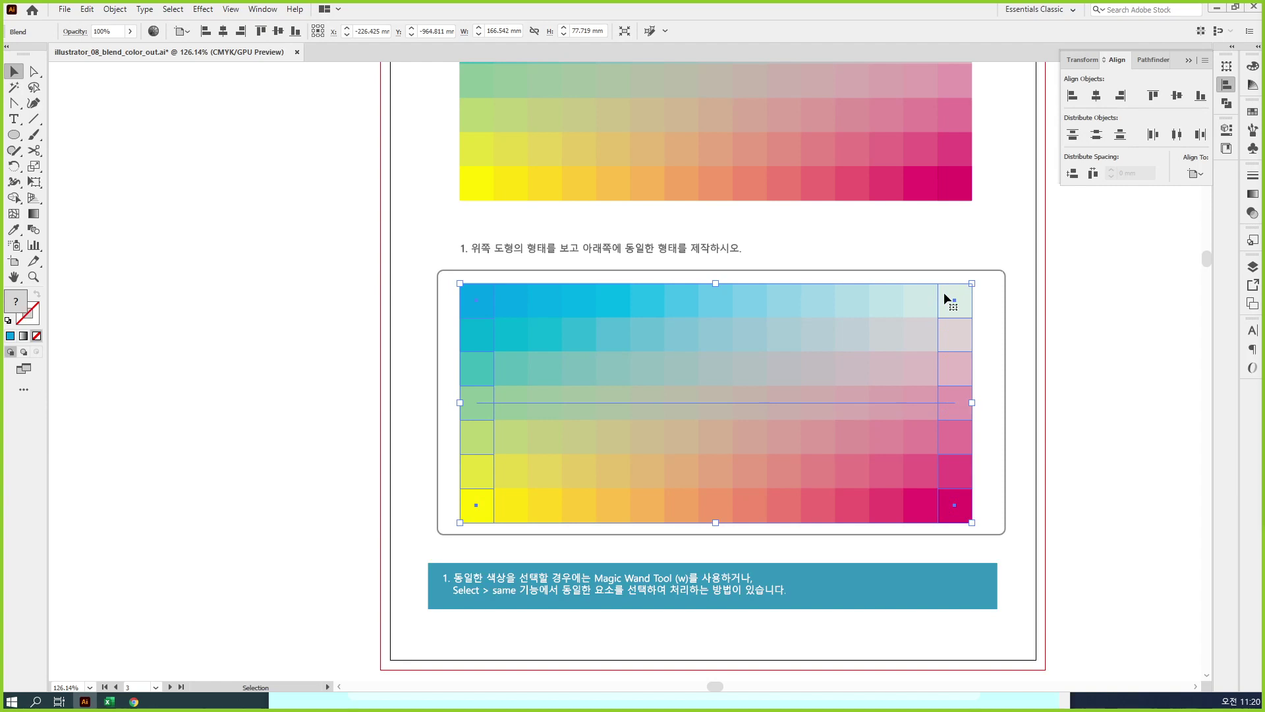
Step: Expand the blended color grid into individual squares
key("alt+space")
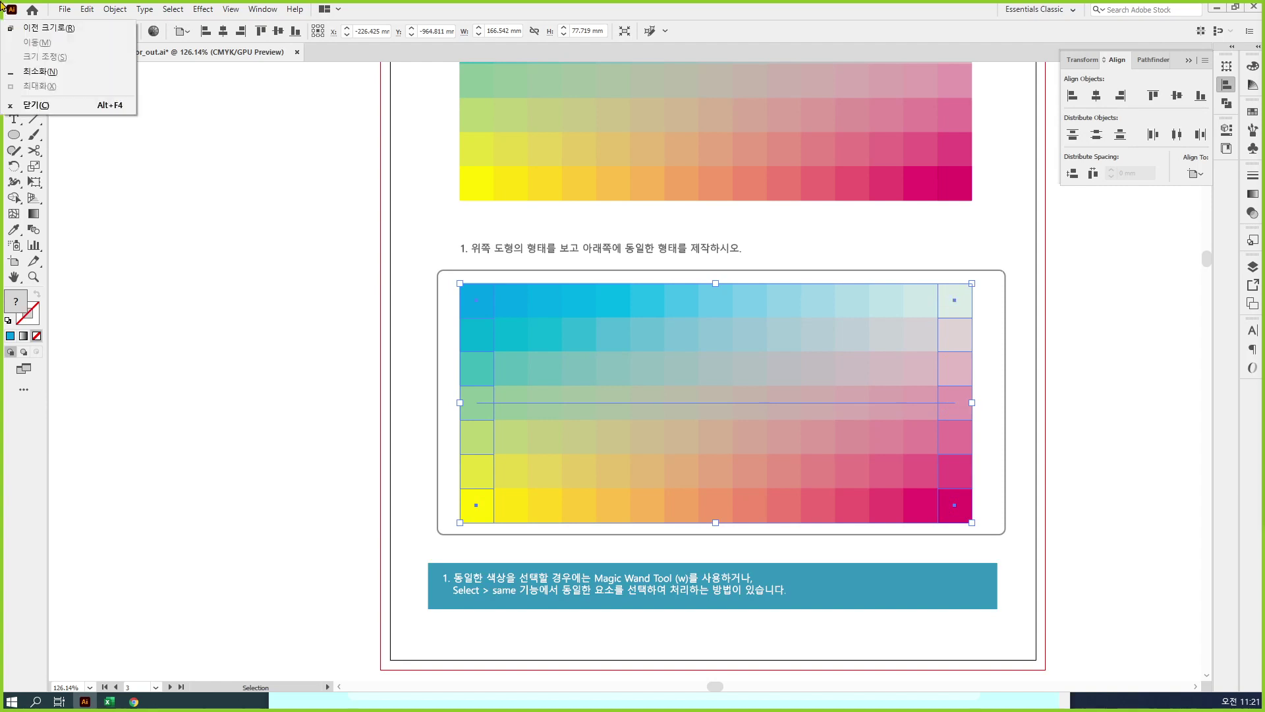
left_click(834, 25)
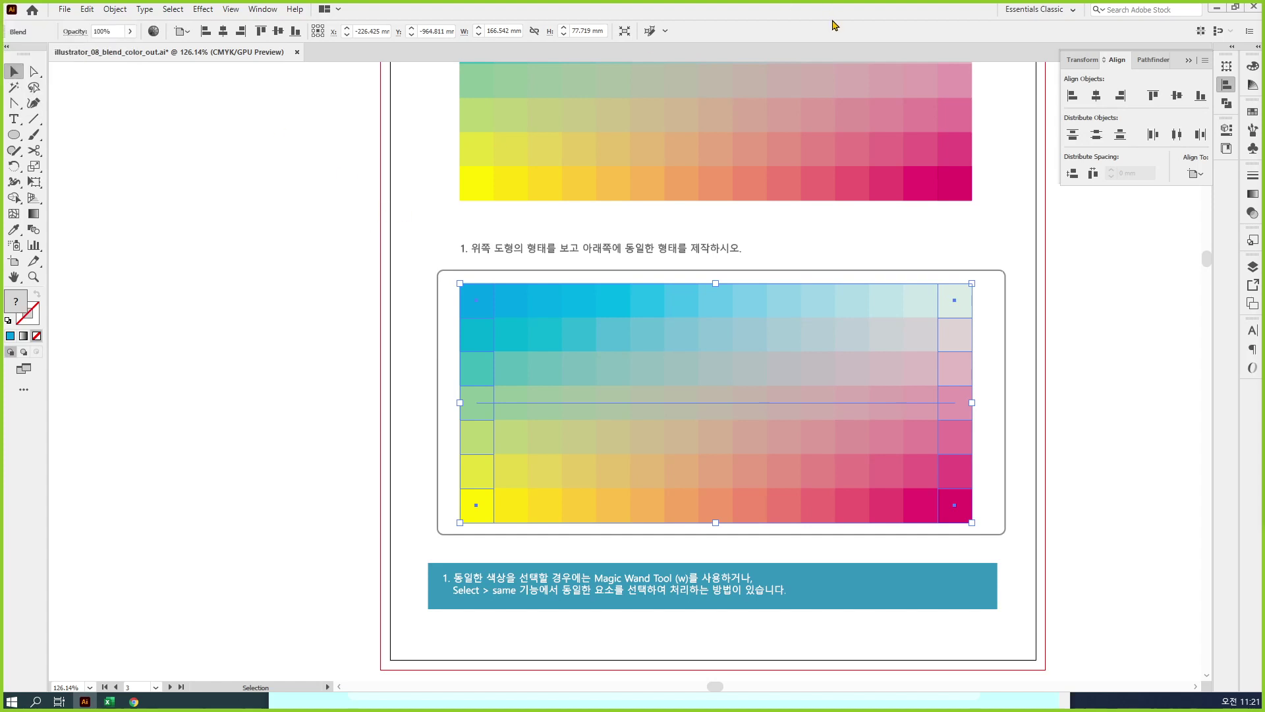
key("ctrl+minus")
key("ctrl+minus")
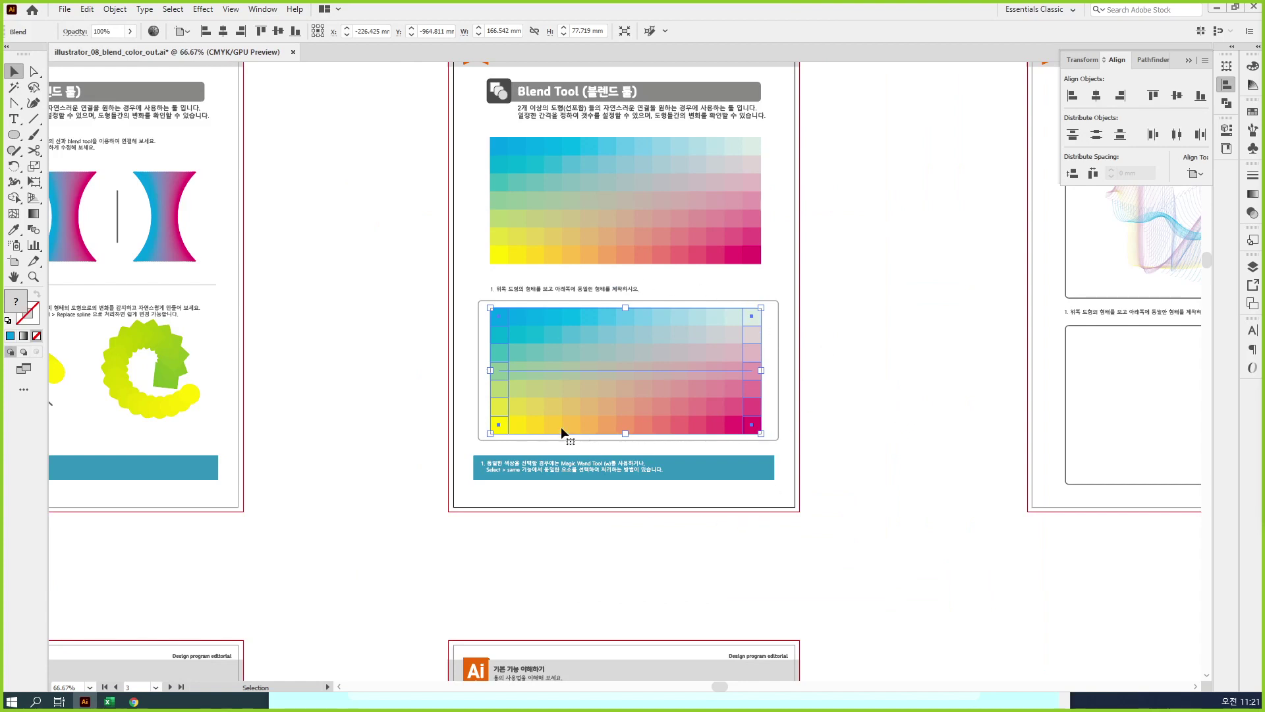
left_click(850, 378)
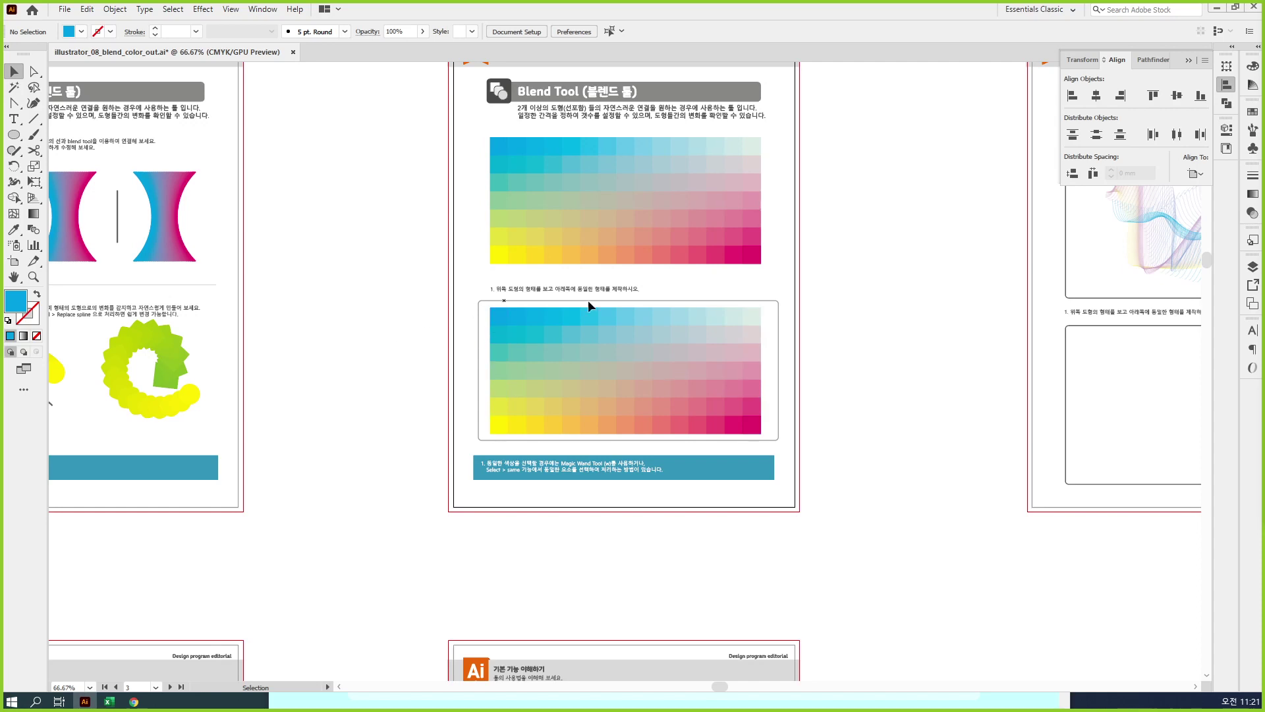
left_click(701, 349)
left_click(114, 10)
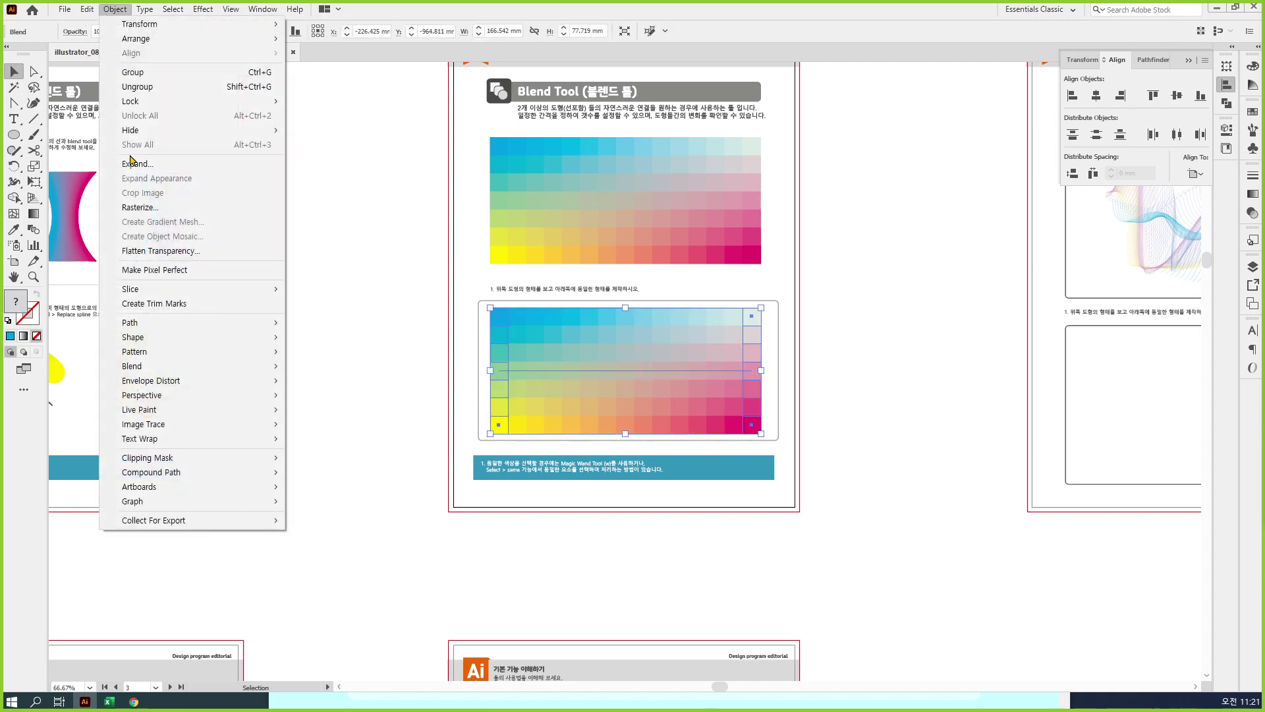
left_click(135, 163)
left_click(479, 325)
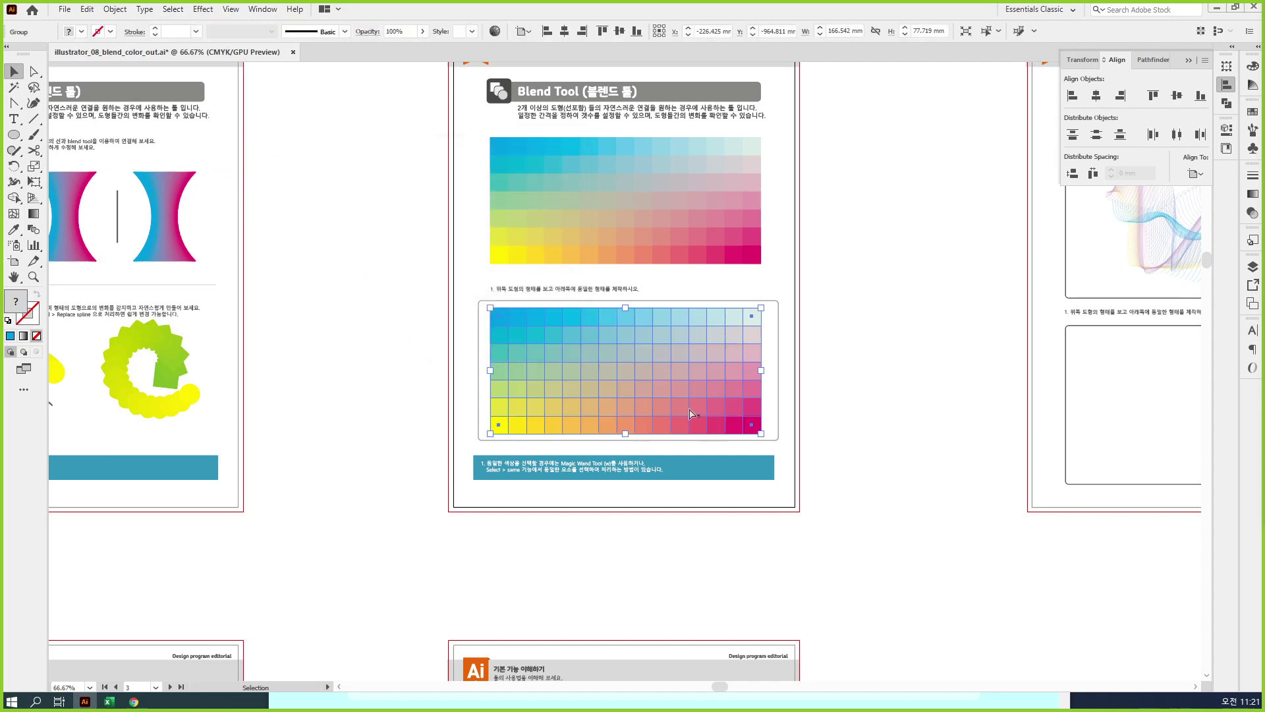
Step: Ungroup the expanded color grid and clear the selection
left_click(618, 381, "ctrl")
left_click(549, 330, "ctrl")
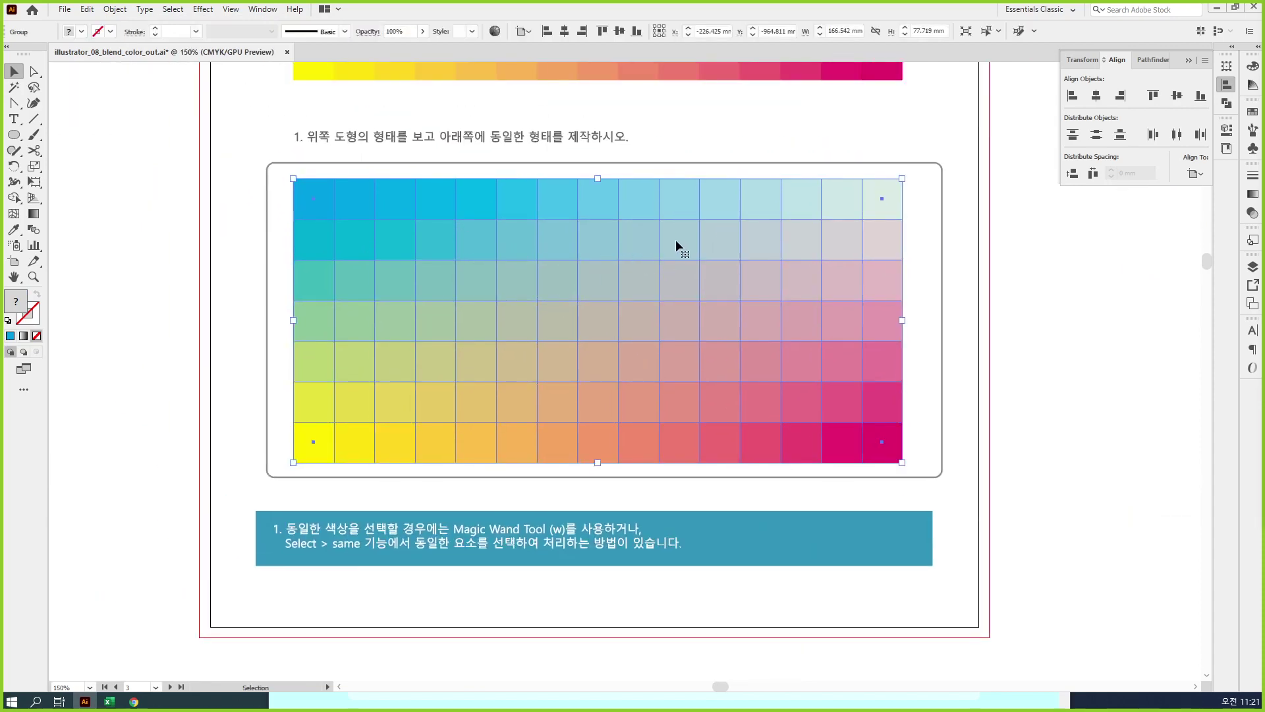
key("ctrl+shift+g")
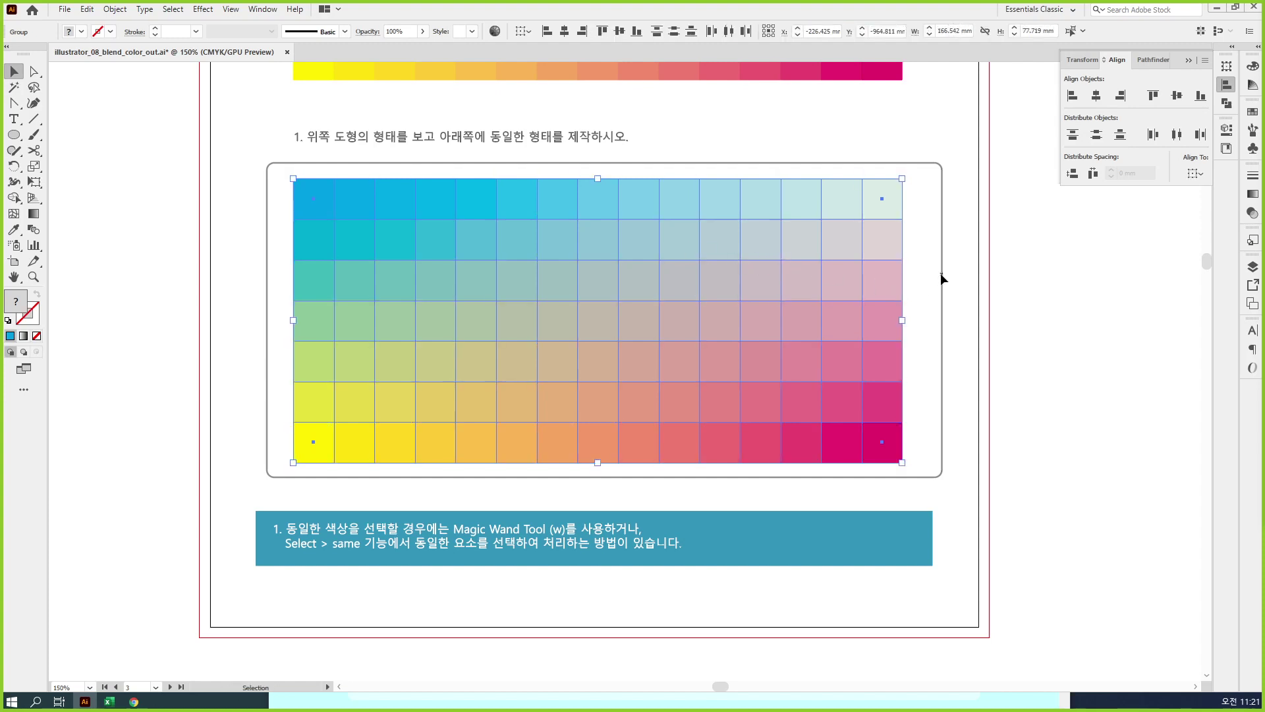
left_click(942, 279)
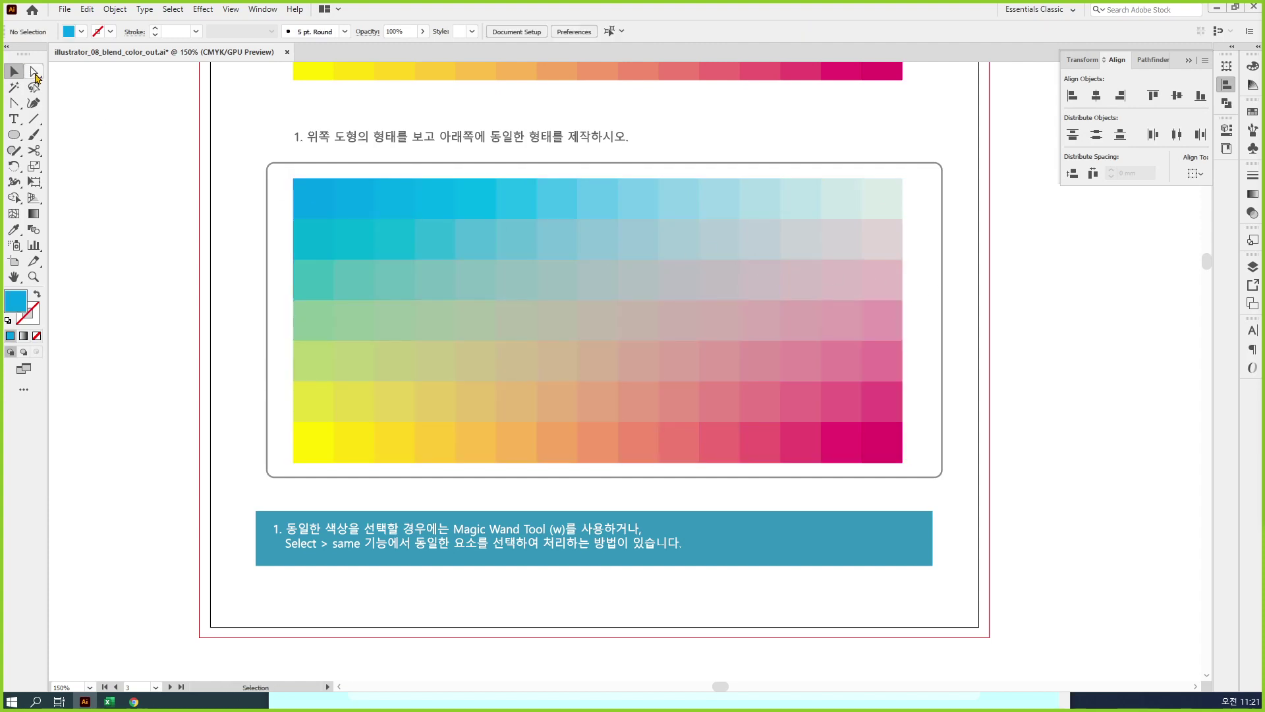
Step: Select a rectangular patch of anchor points along the grid's upper edge with Direct Selection and clear the selection
left_click(34, 71)
left_click_drag(686, 163, 799, 243)
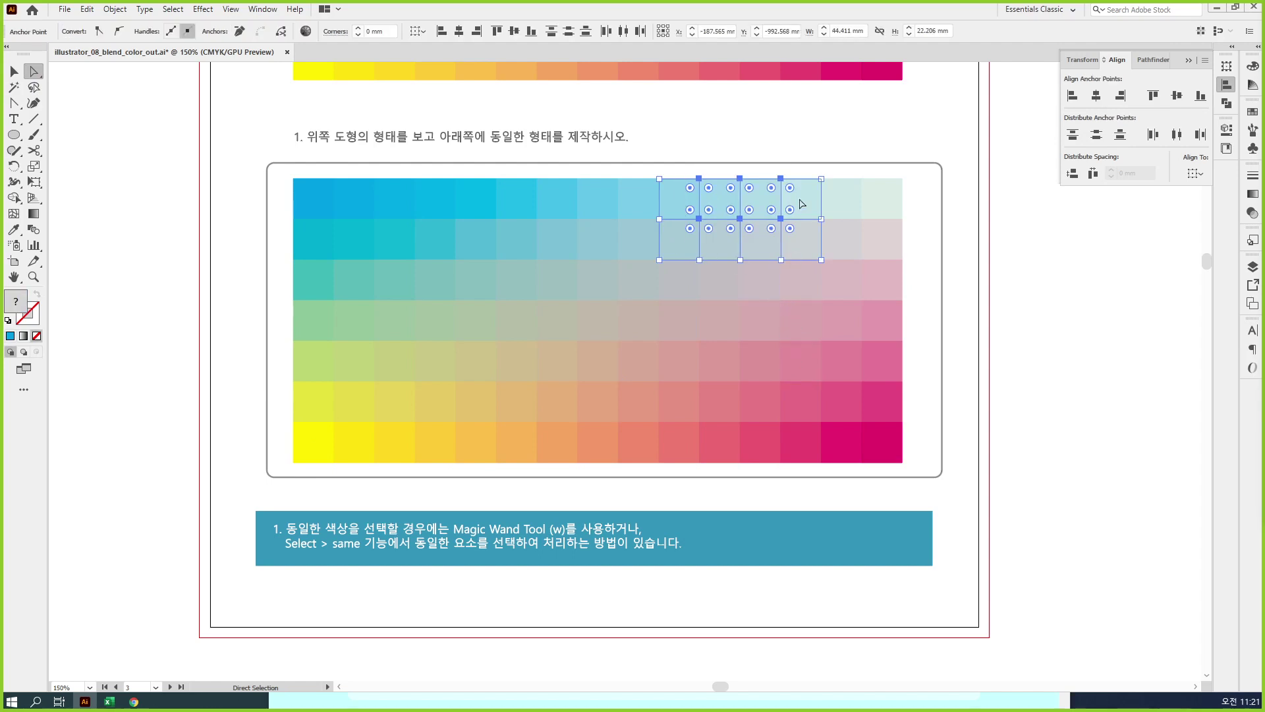
left_click(804, 139)
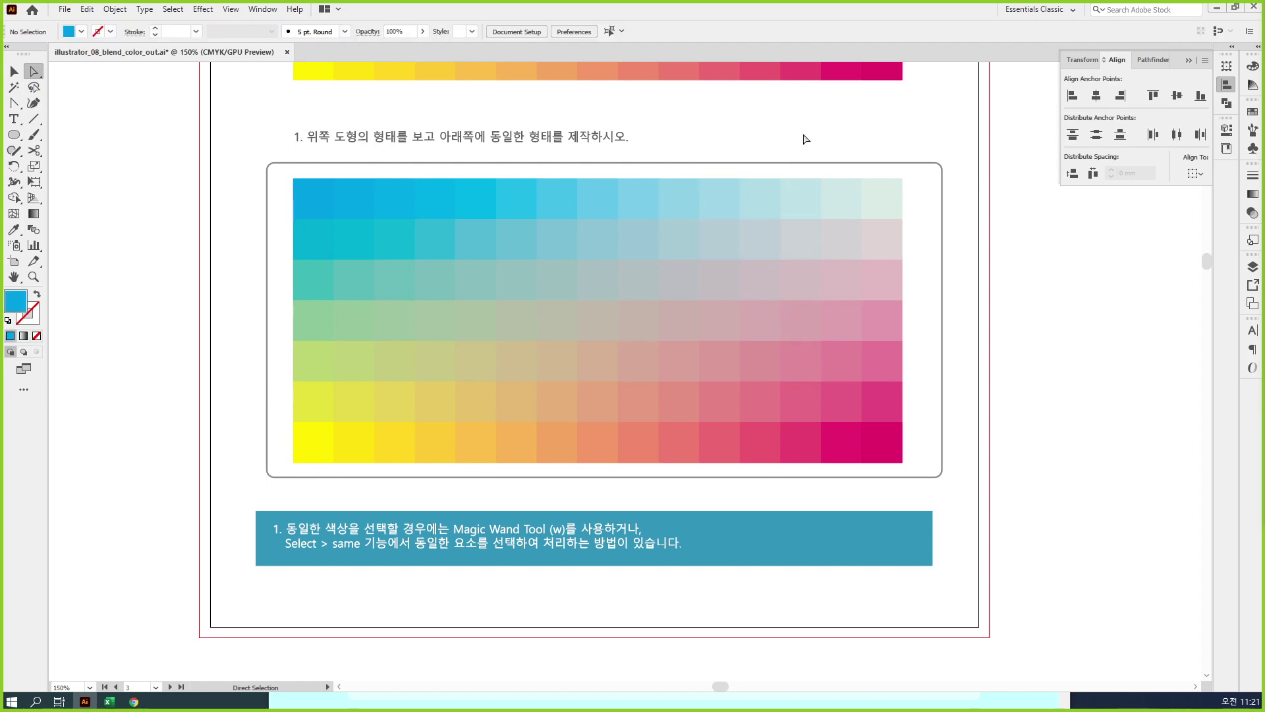
Step: Lasso the squares in the grid's lower middle, delete them completely, undo the deletion and clear the selection
left_click(35, 91)
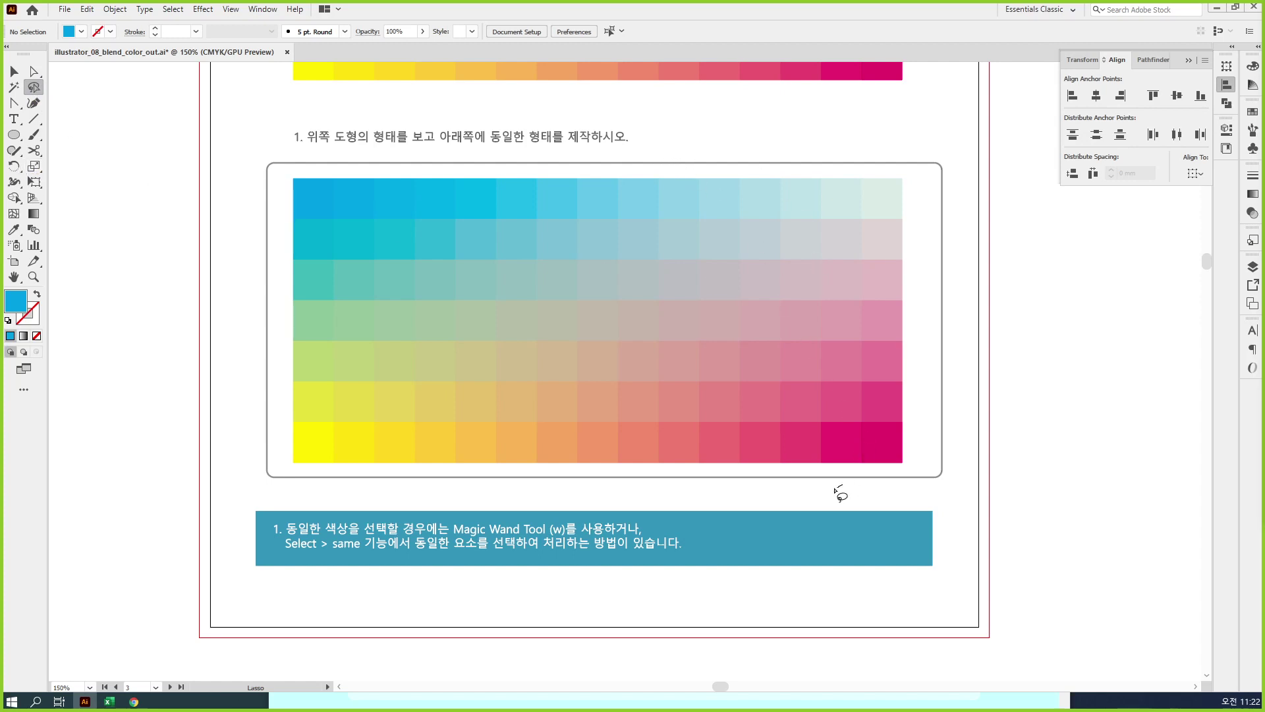
mouse_move(842, 486)
left_mouse_down()
mouse_move(791, 471)
mouse_move(770, 390)
mouse_move(744, 375)
mouse_move(716, 318)
mouse_move(685, 304)
mouse_move(643, 316)
mouse_move(640, 394)
mouse_move(608, 445)
mouse_move(612, 464)
mouse_move(820, 503)
left_mouse_up()
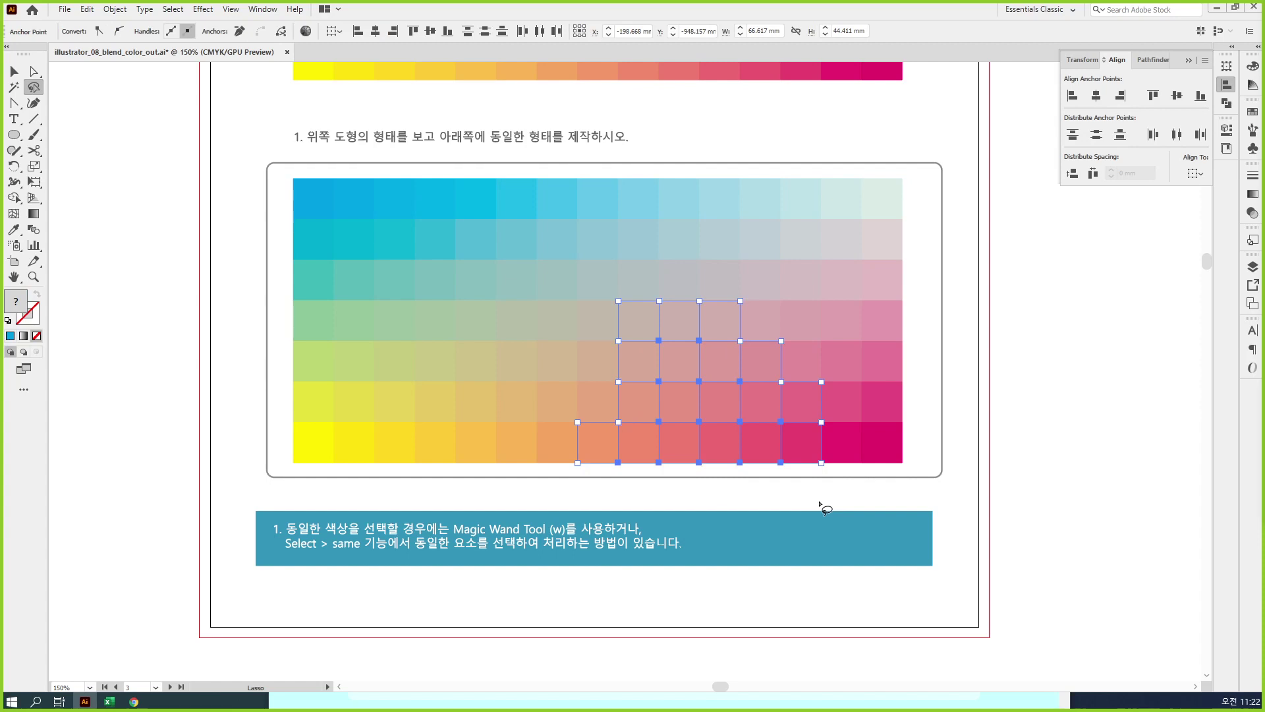
key("Delete")
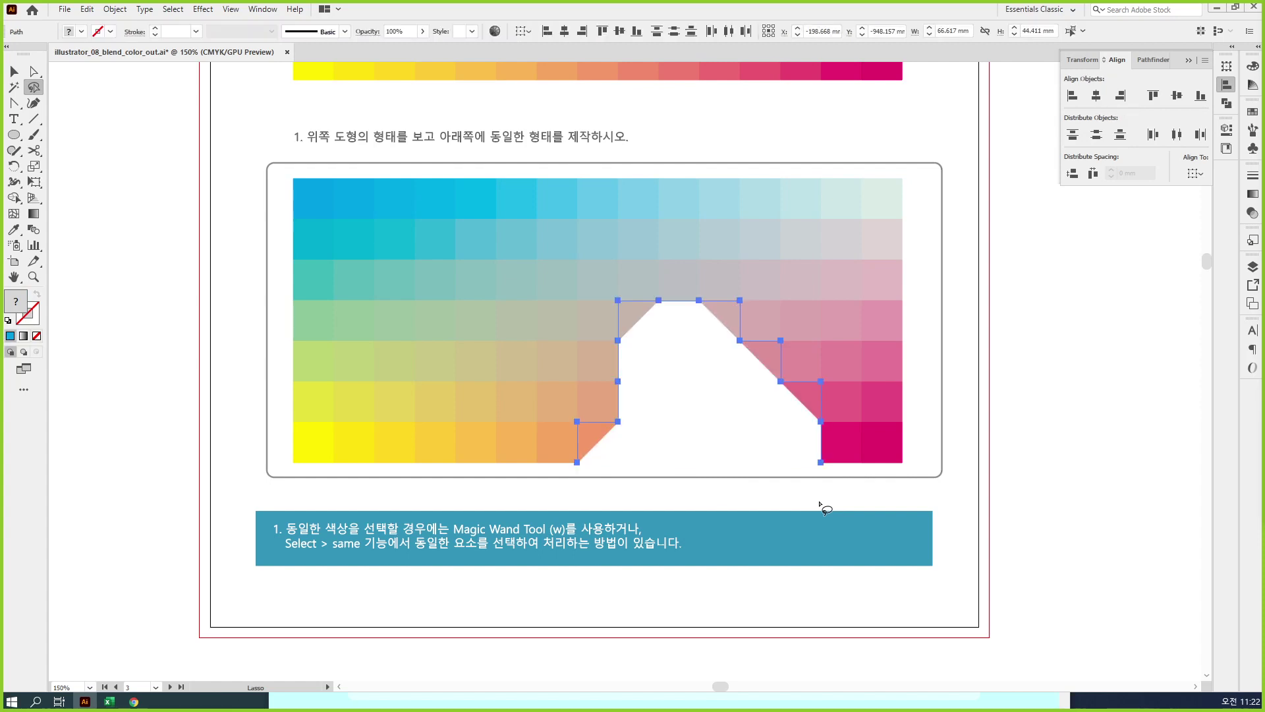
key("Delete")
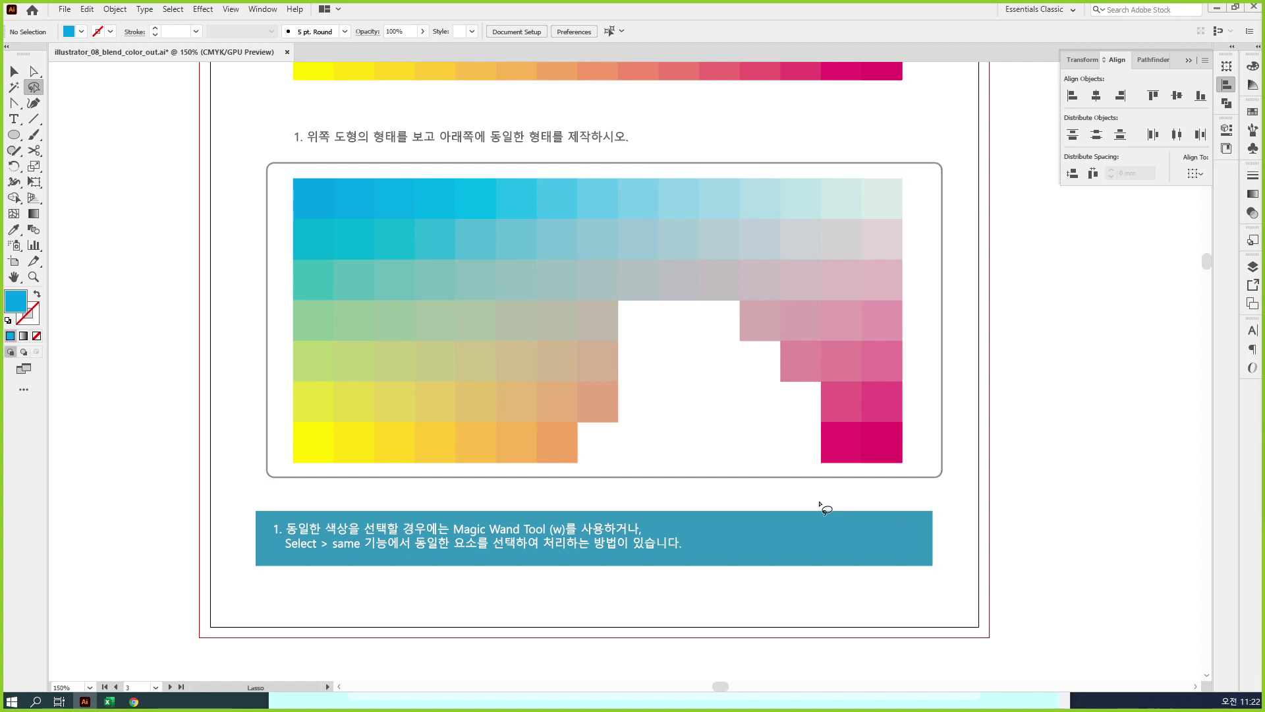
key("ctrl+z")
key("ctrl+z")
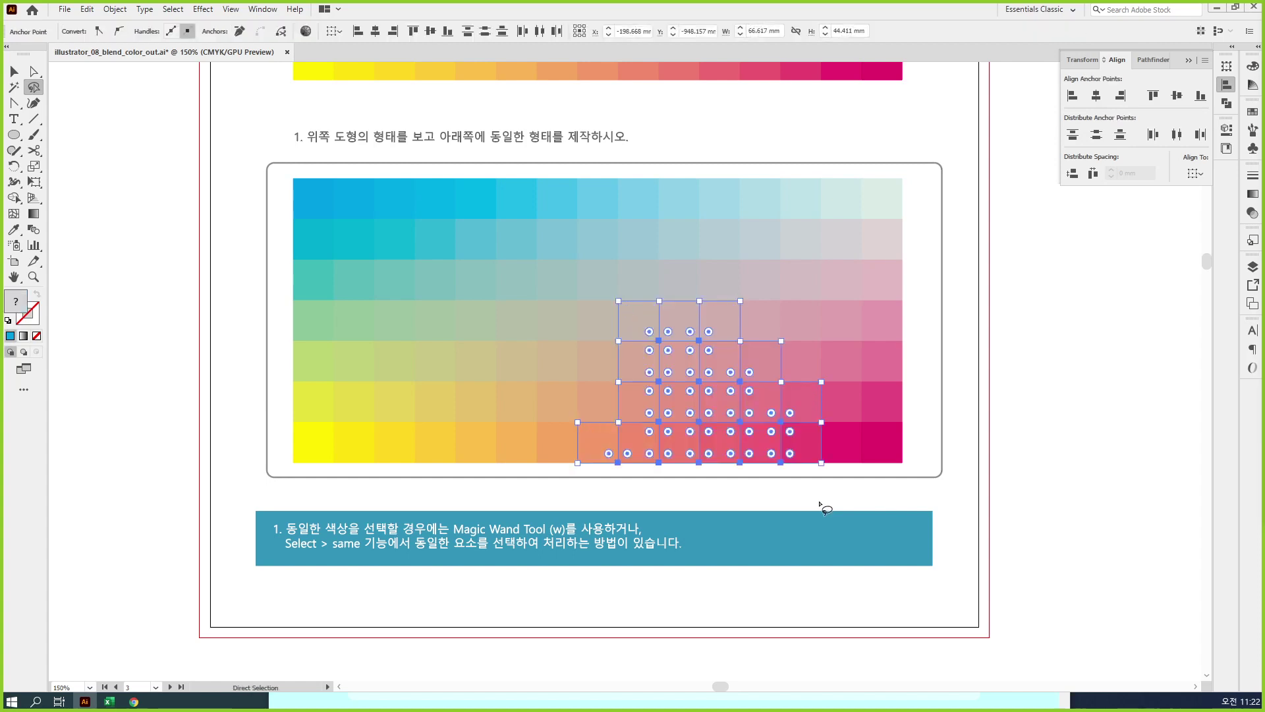
key("v")
left_click(960, 489)
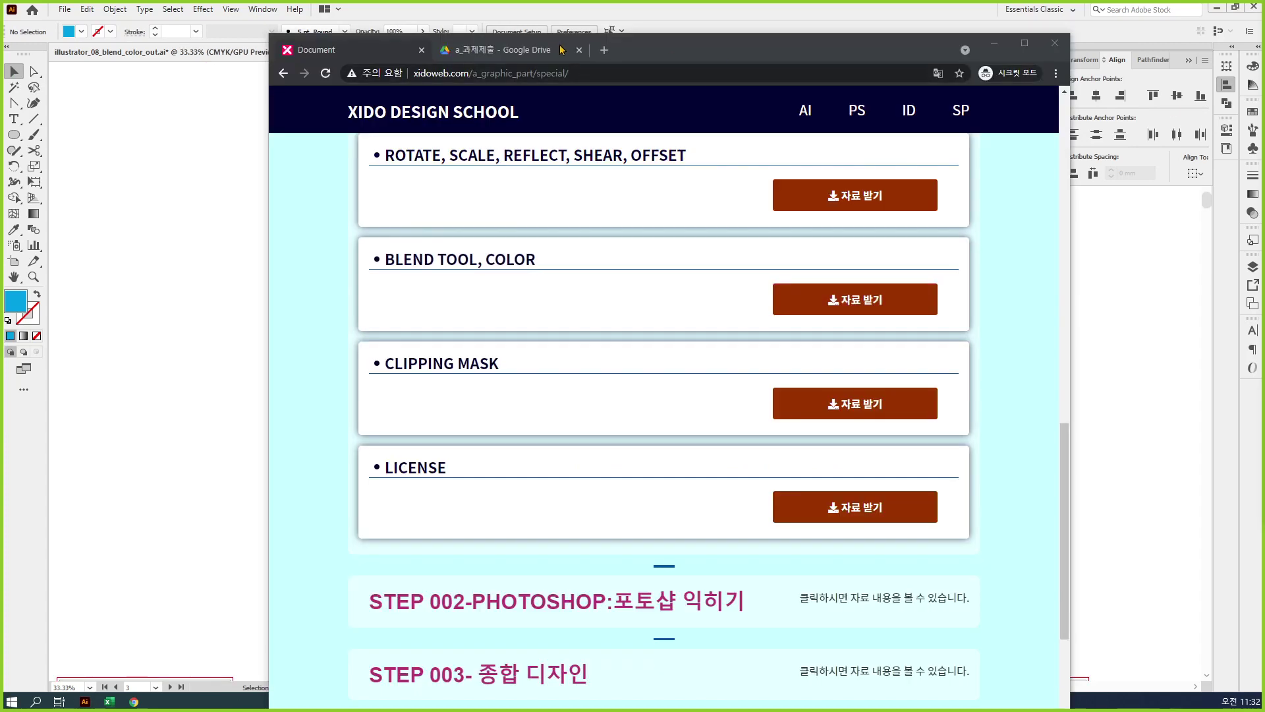
Step: Switch to Chrome and search Google for "대한민국지도" in a new tab
left_click(606, 50)
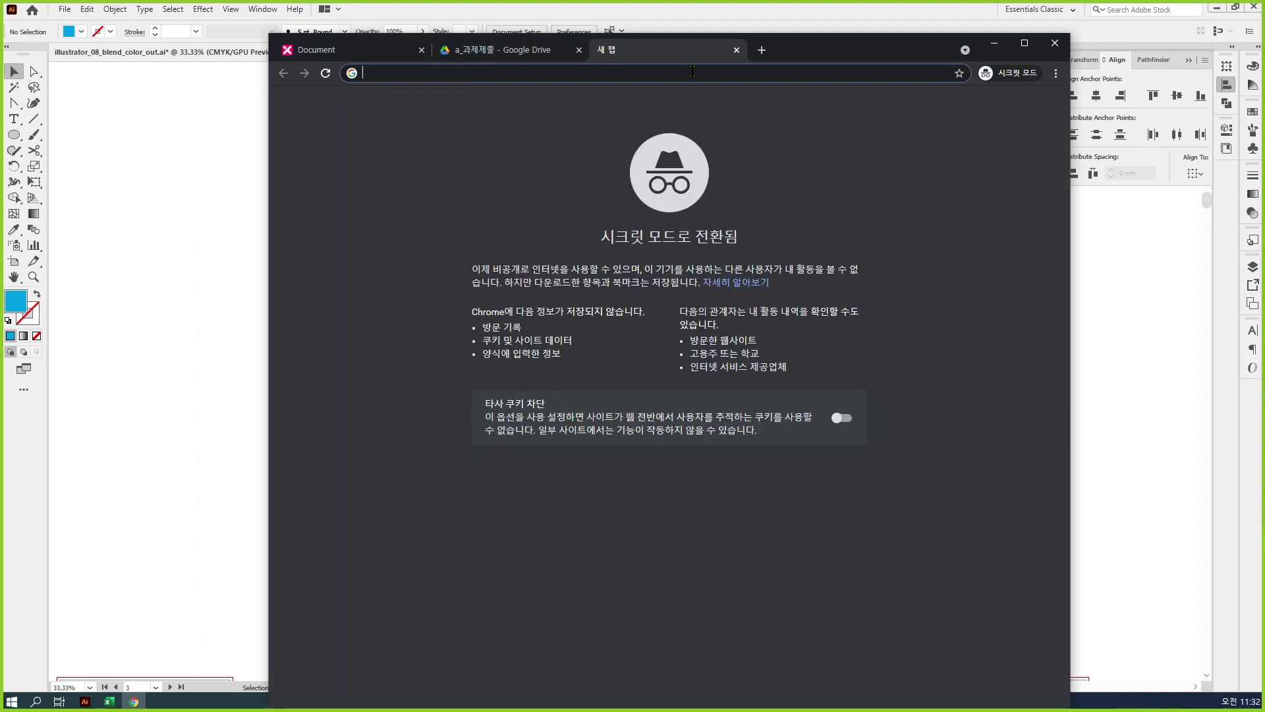
type("gk")
key("BackSpace")
key("BackSpace")
type("ㄷ대한민국지도")
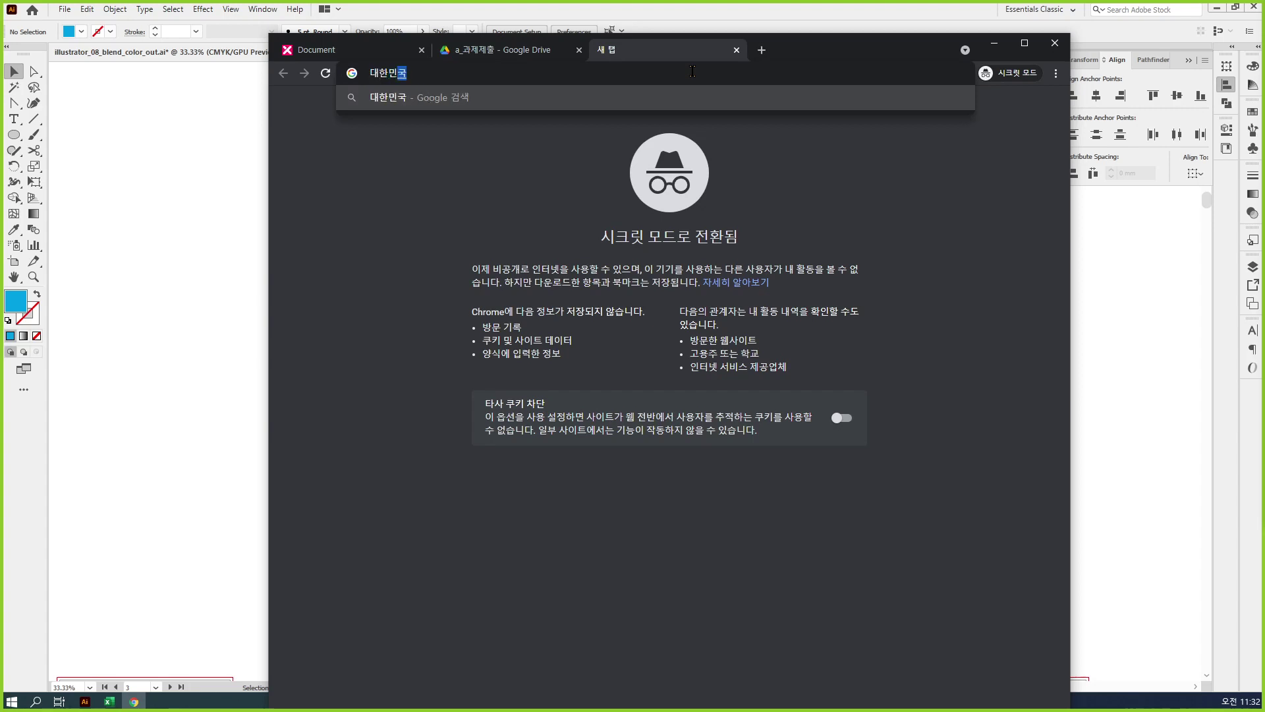
key("Return")
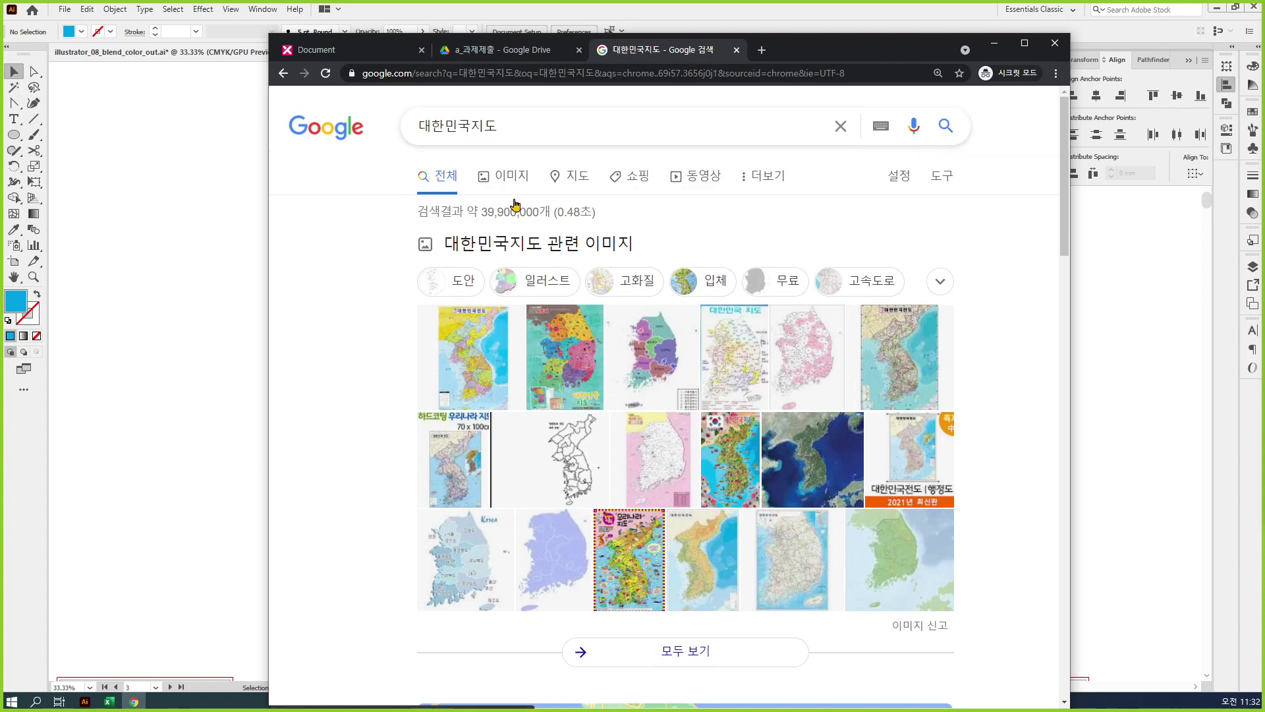
Step: Open the outline map of Korea among the image results, browse its related images and open the bold-outlined Pinterest map
left_click(564, 466)
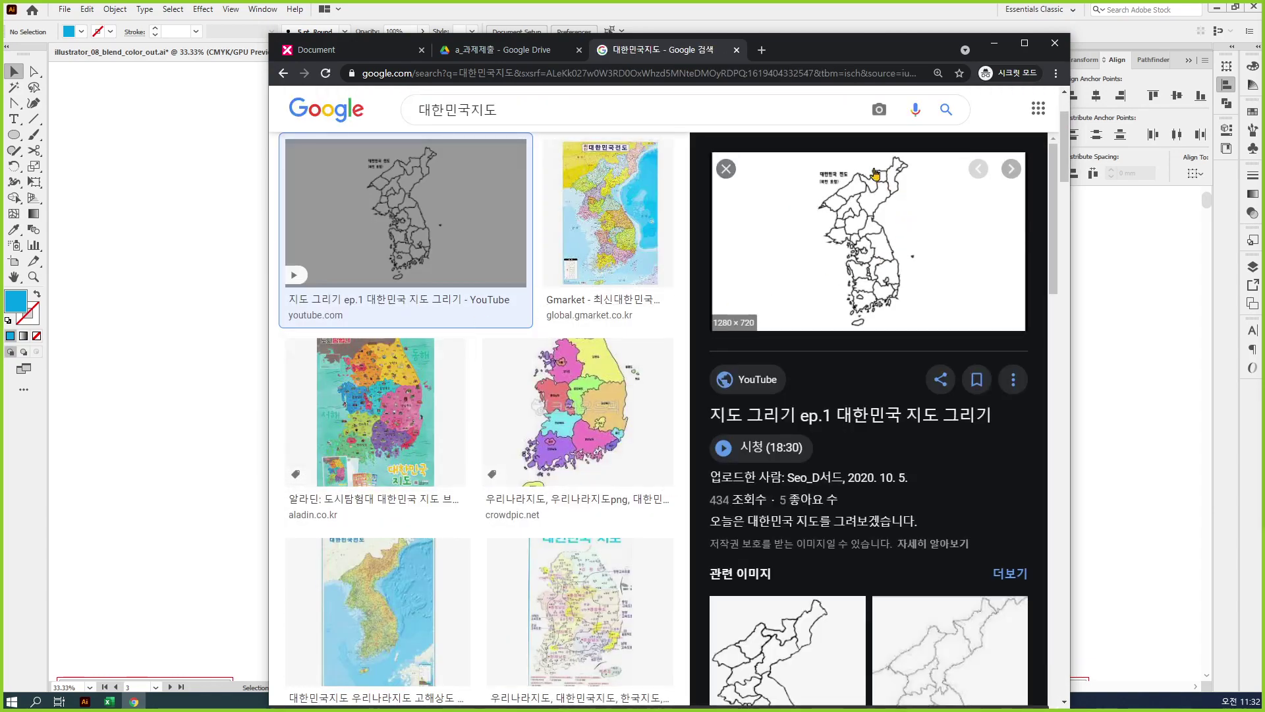
scroll(896, 389, "down", 4)
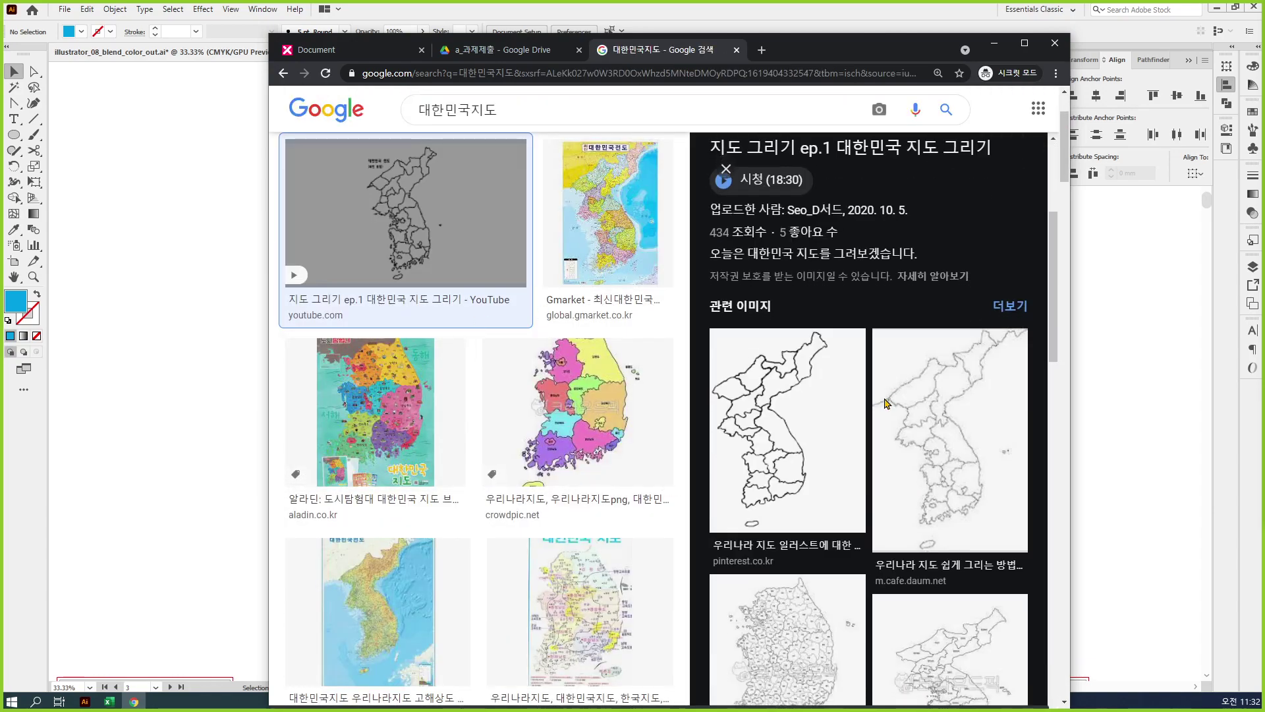
scroll(885, 403, "down", 2)
scroll(758, 366, "up", 1)
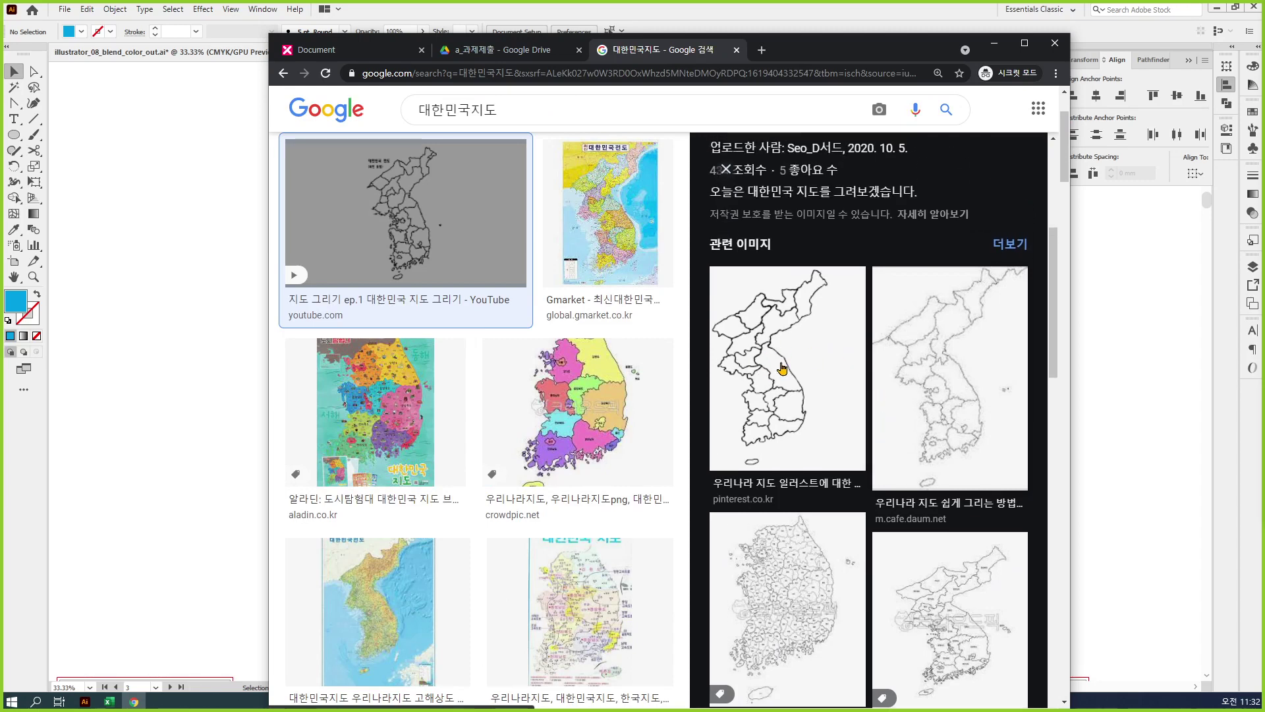
scroll(783, 368, "up", 5)
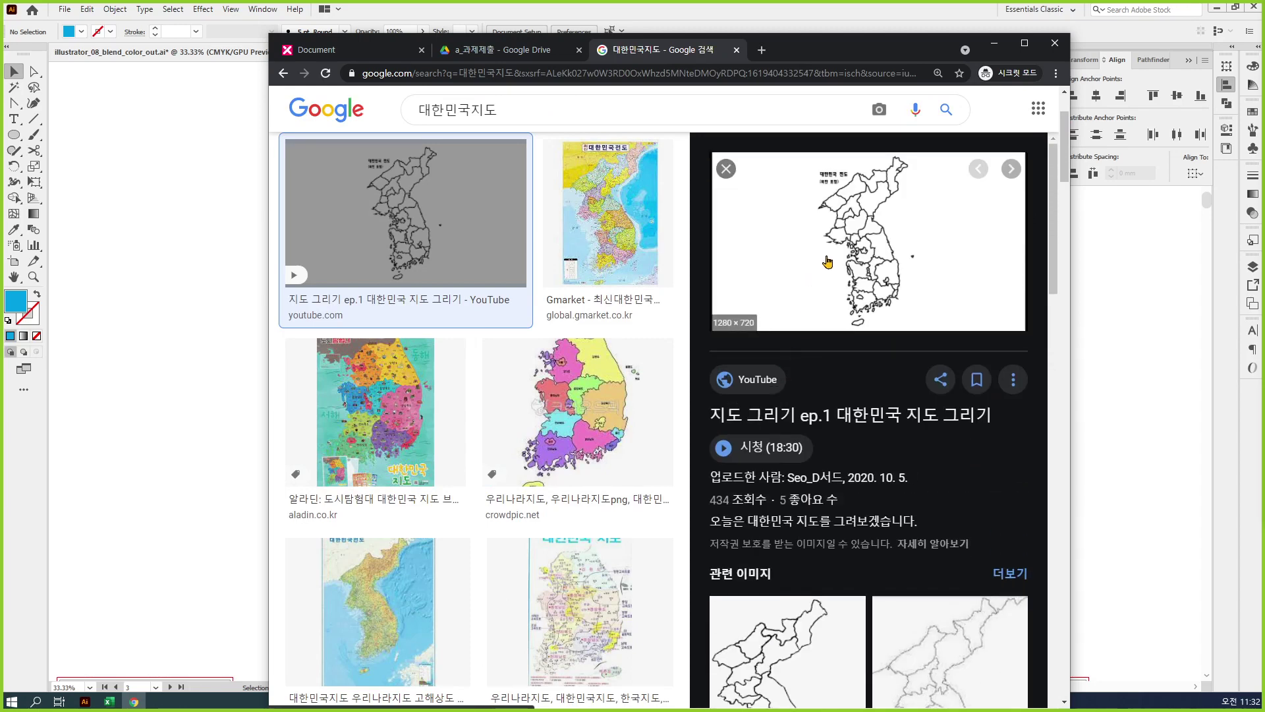
scroll(827, 262, "down", 5)
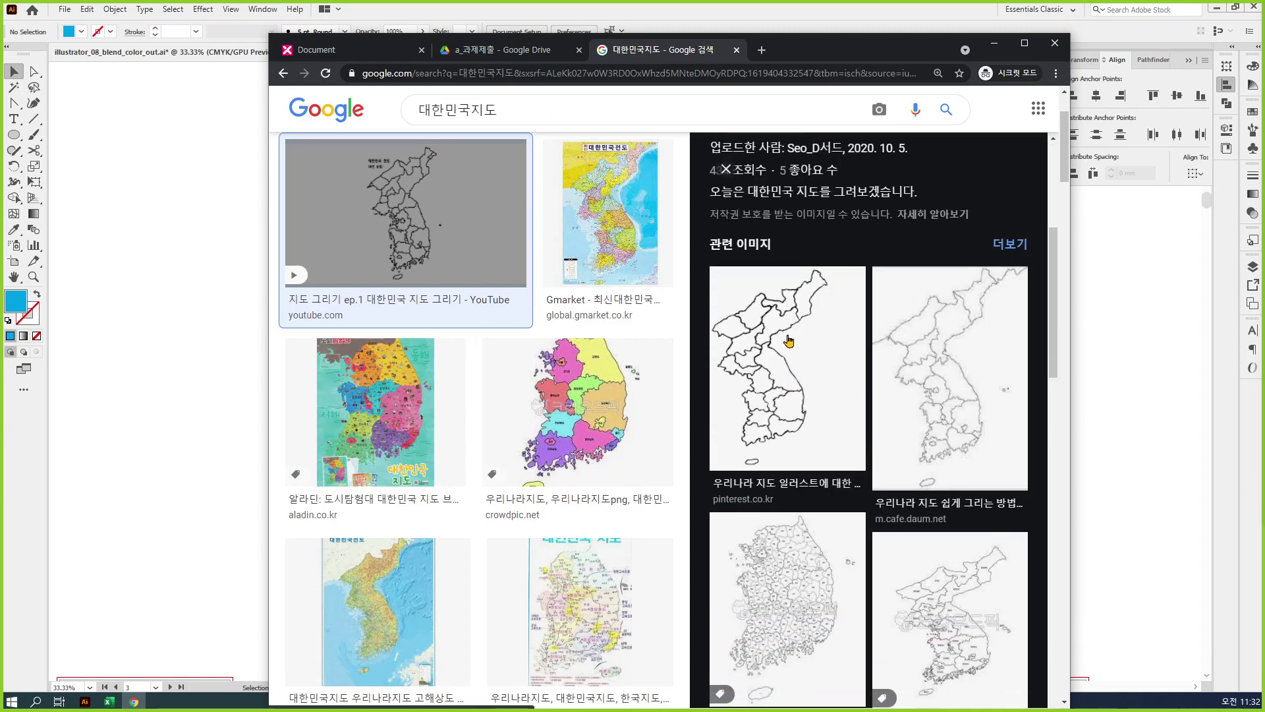
left_click(774, 347)
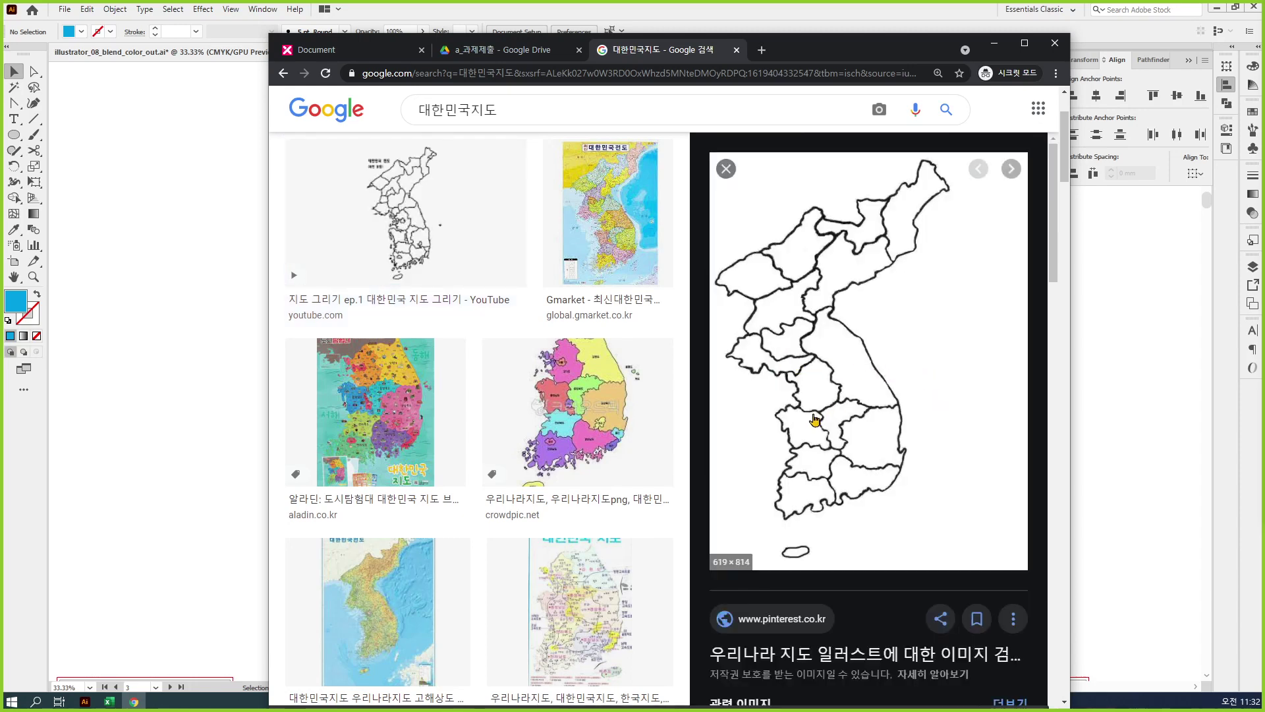
Step: Open the thin-lined 1024 × 1478 Korea map from the related images and copy the image
scroll(855, 413, "down", 4)
scroll(761, 358, "down", 3)
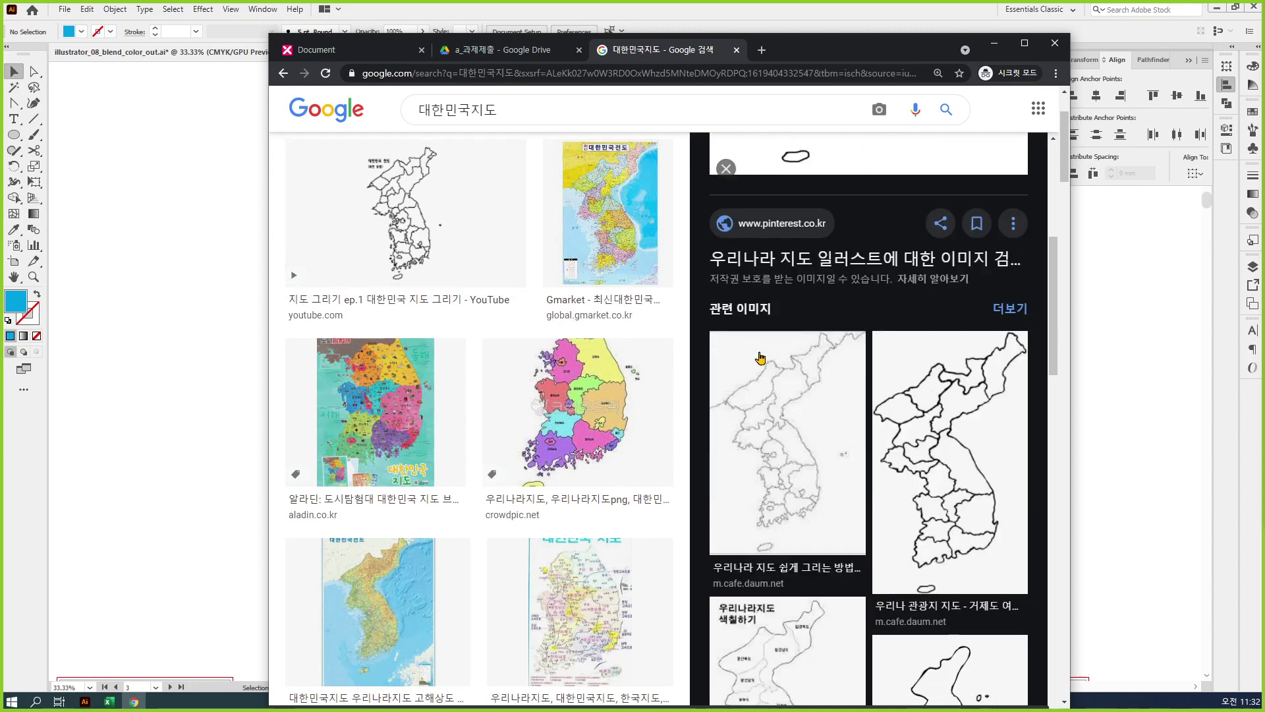
left_click(834, 466)
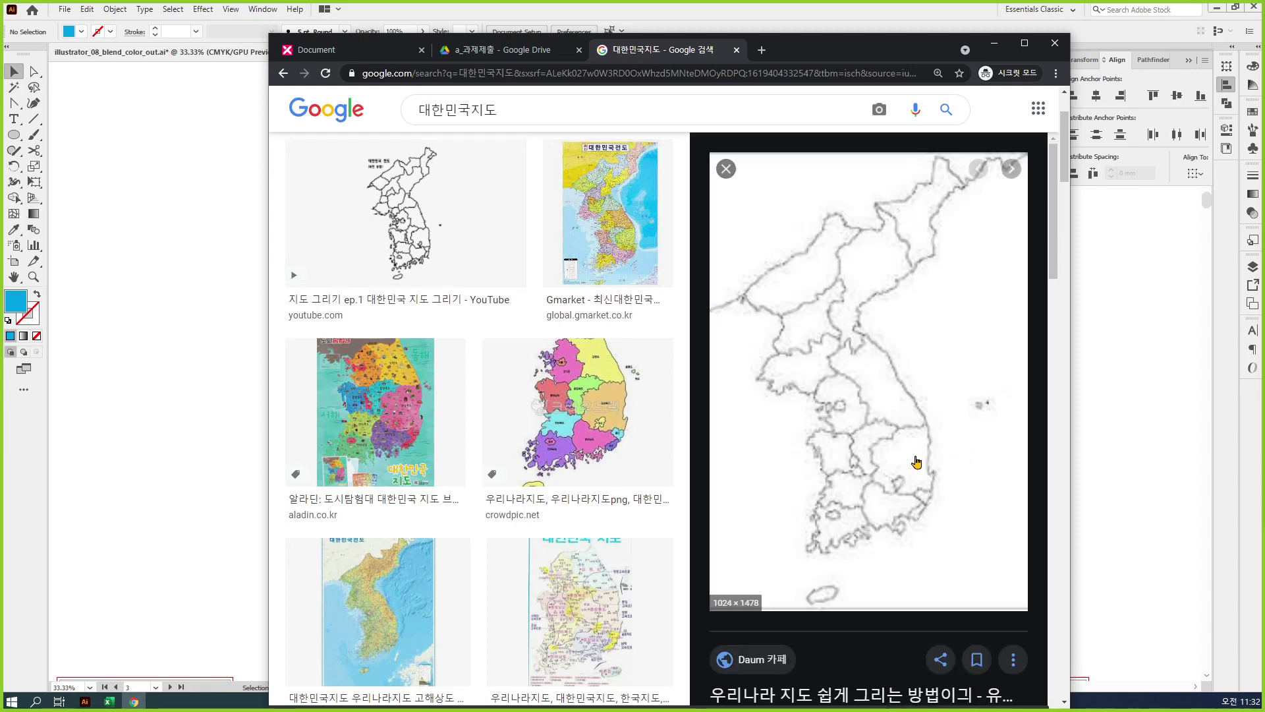
right_click(912, 396)
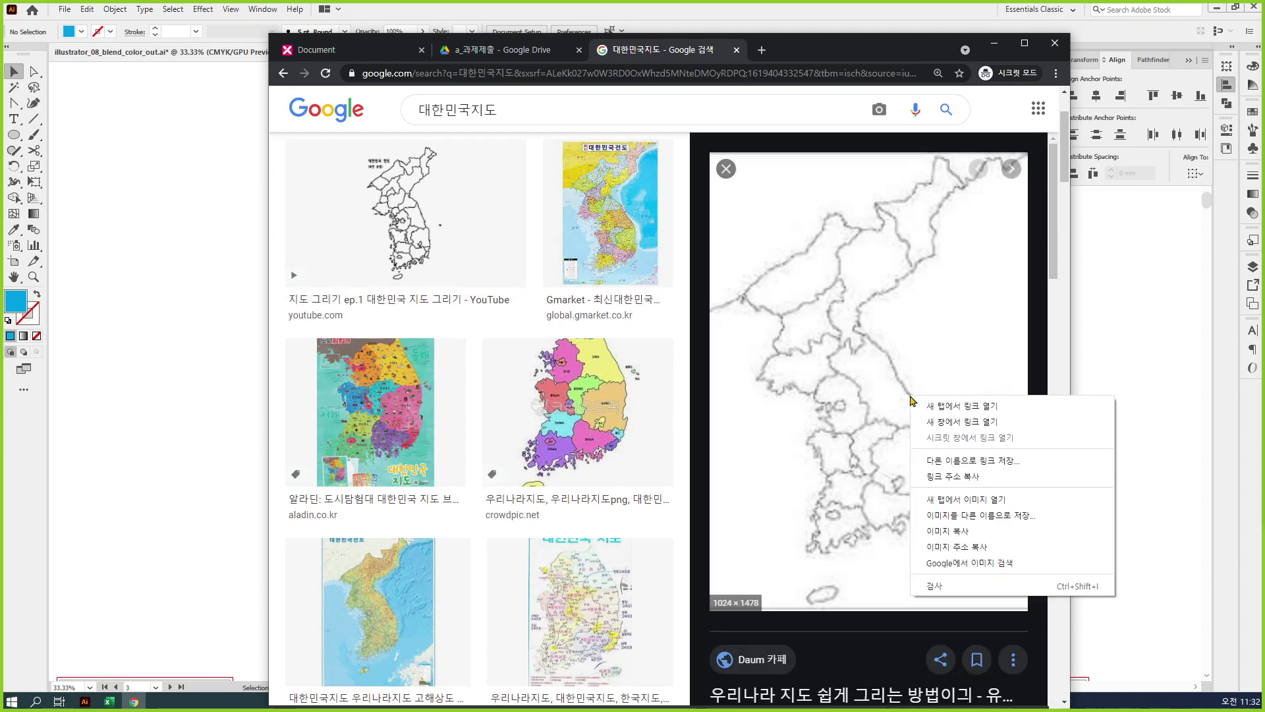
left_click(969, 531)
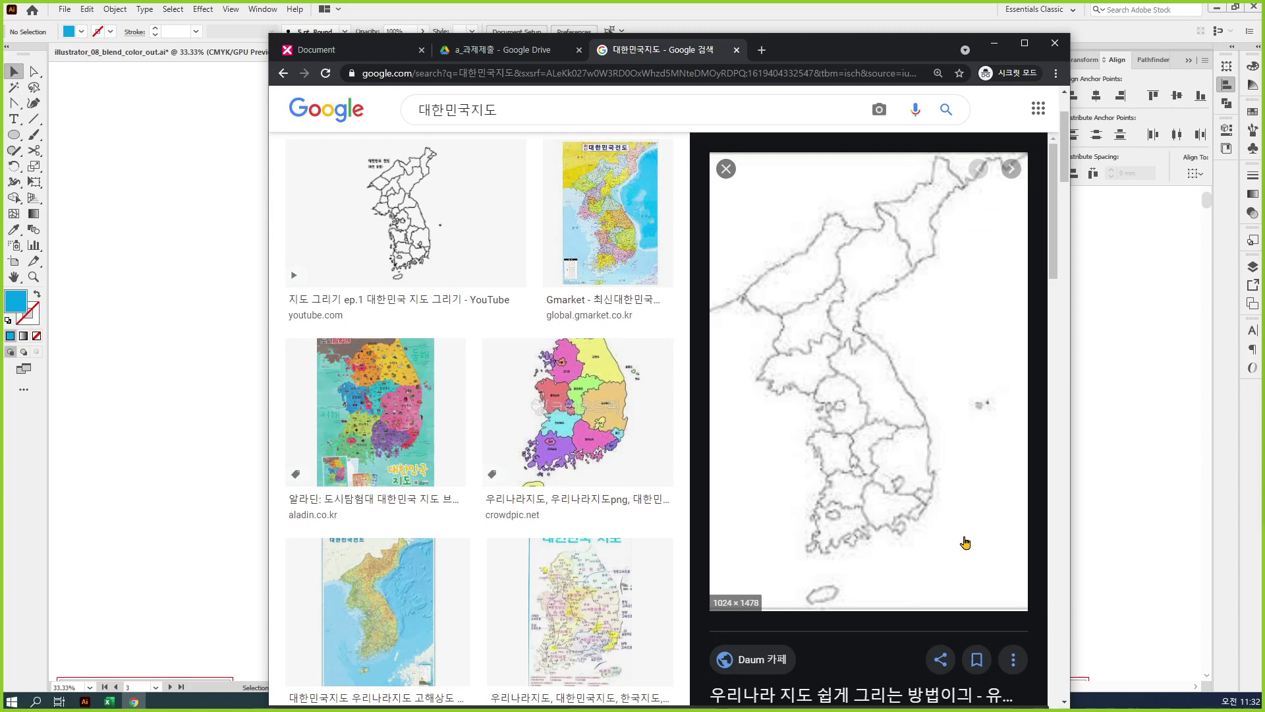
Step: Switch to Illustrator, paste the copied map into the empty area above the artboards and enlarge it to about 451 × 651 mm
left_click(1143, 426)
right_click(664, 226)
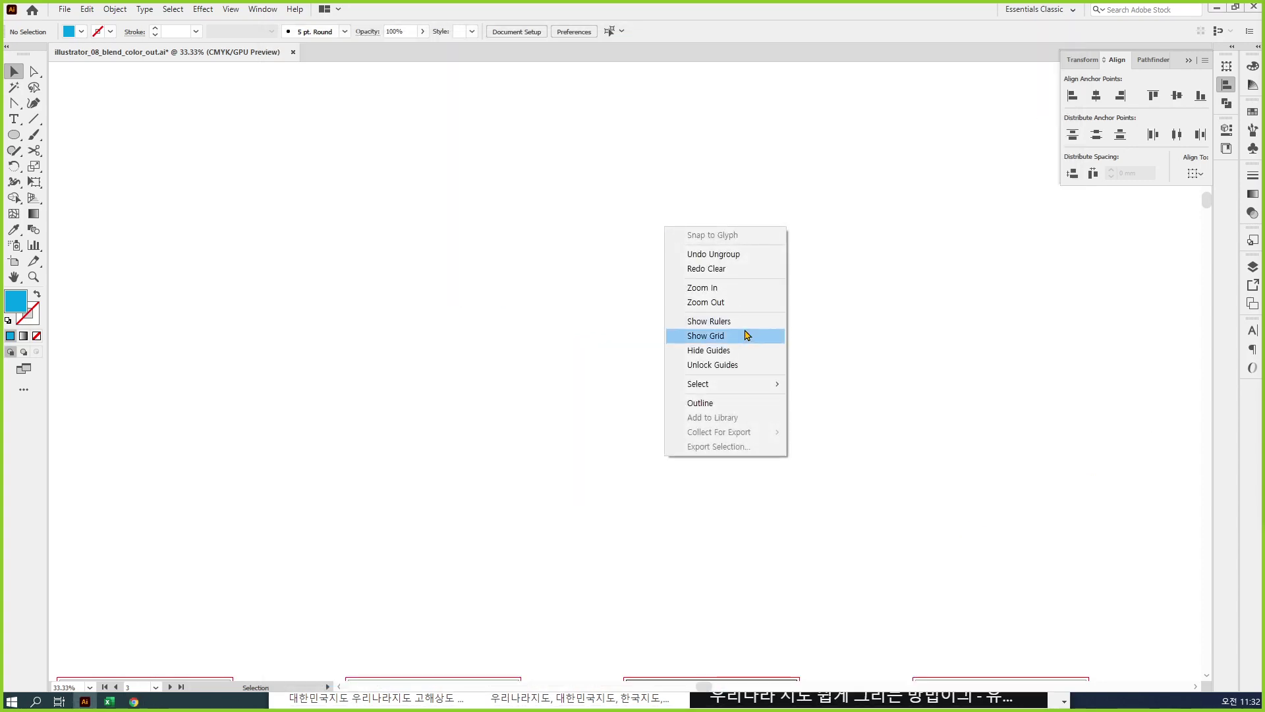
left_click(850, 282)
key("ctrl+v")
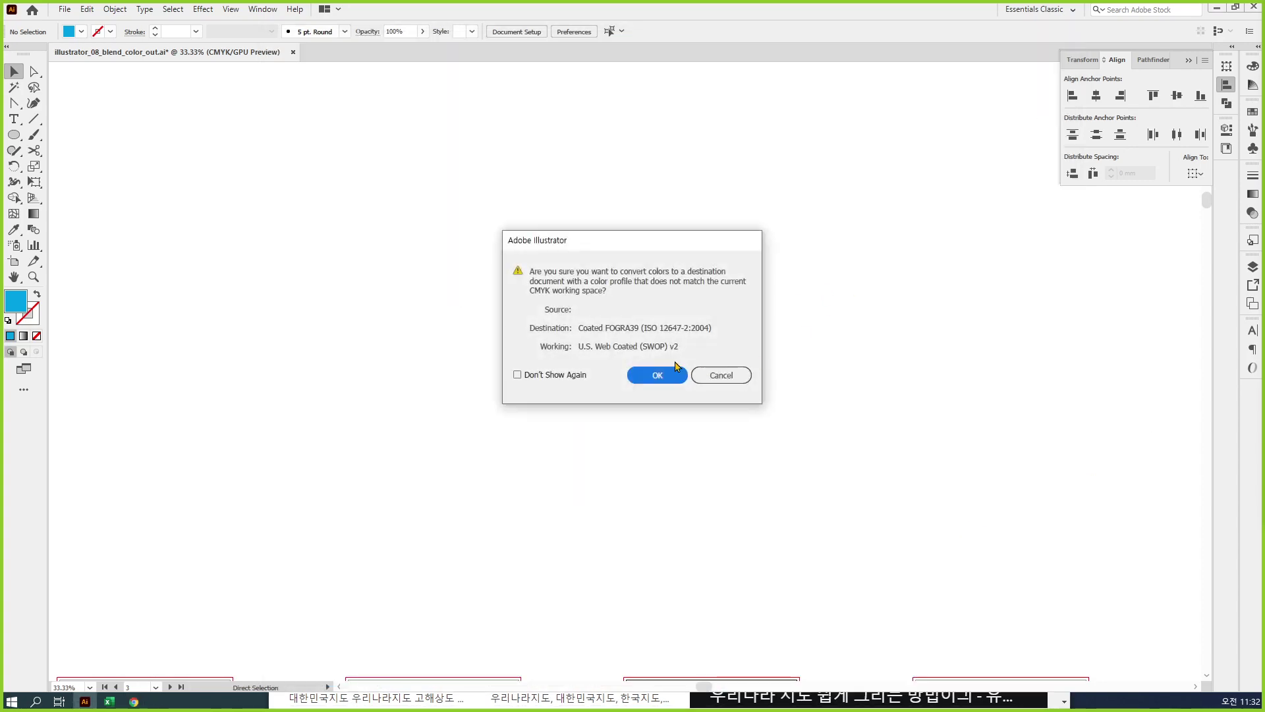
left_click(716, 373)
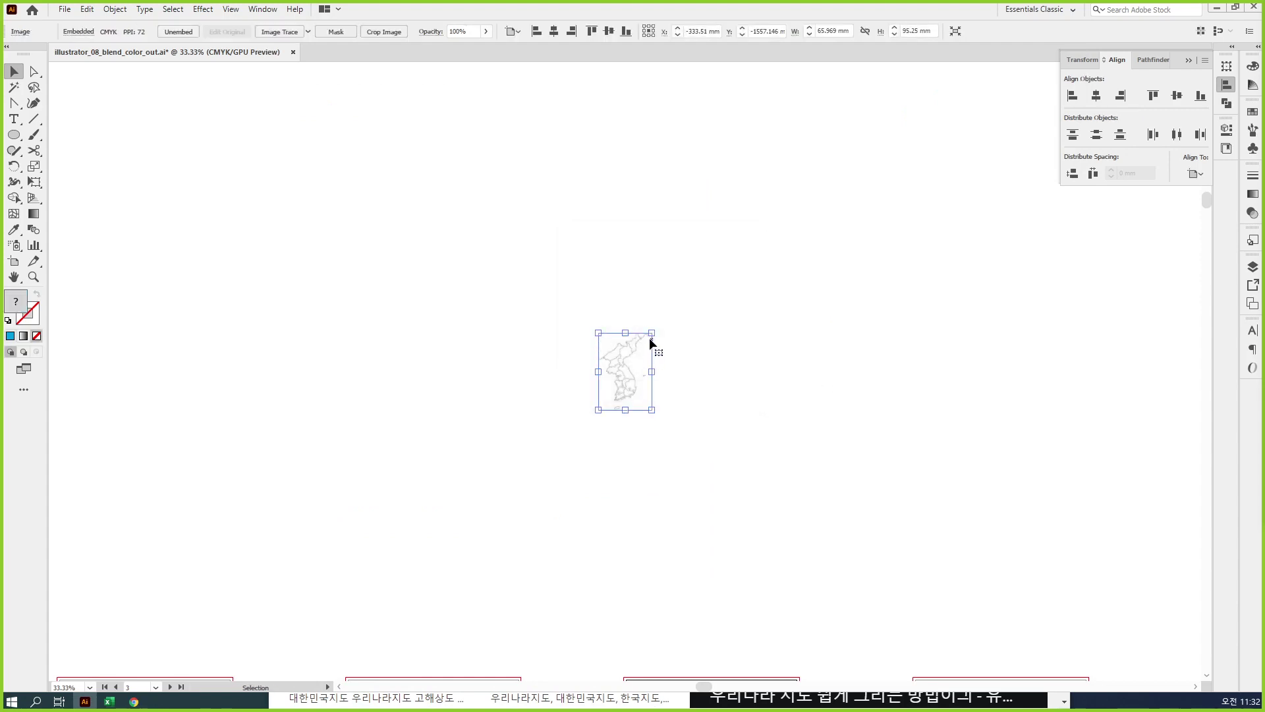
left_click_drag(654, 332, 927, 107)
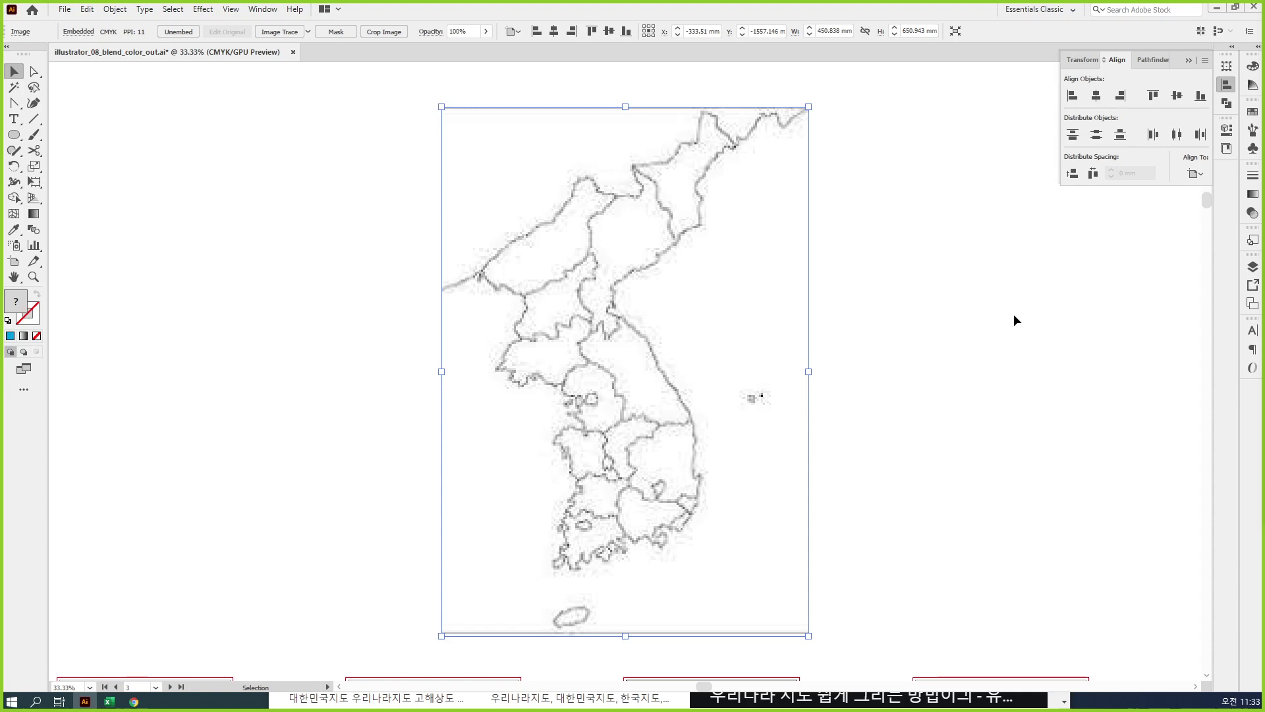
Step: Move the map image up and to the right, farther from the artboards
key("ctrl+minus")
key("ctrl+minus")
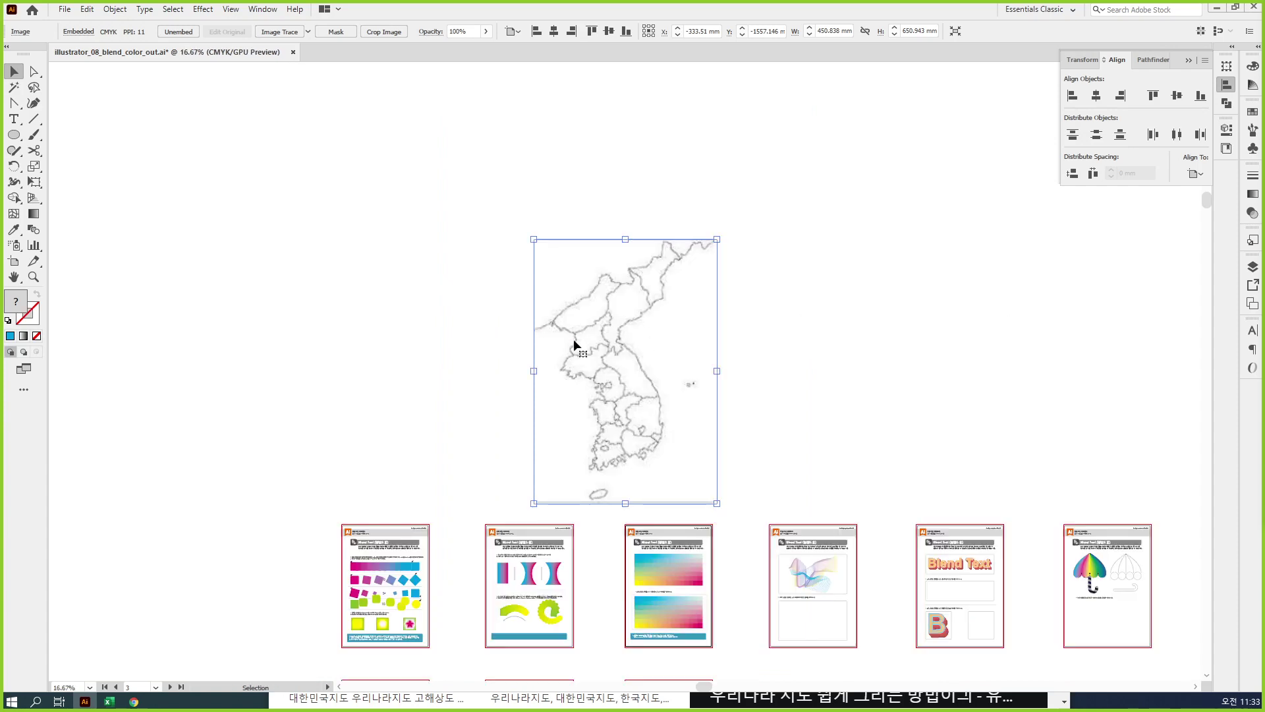
left_click_drag(580, 356, 649, 283)
key("ctrl+plus")
key("ctrl+plus")
left_click_drag(596, 440, 653, 310)
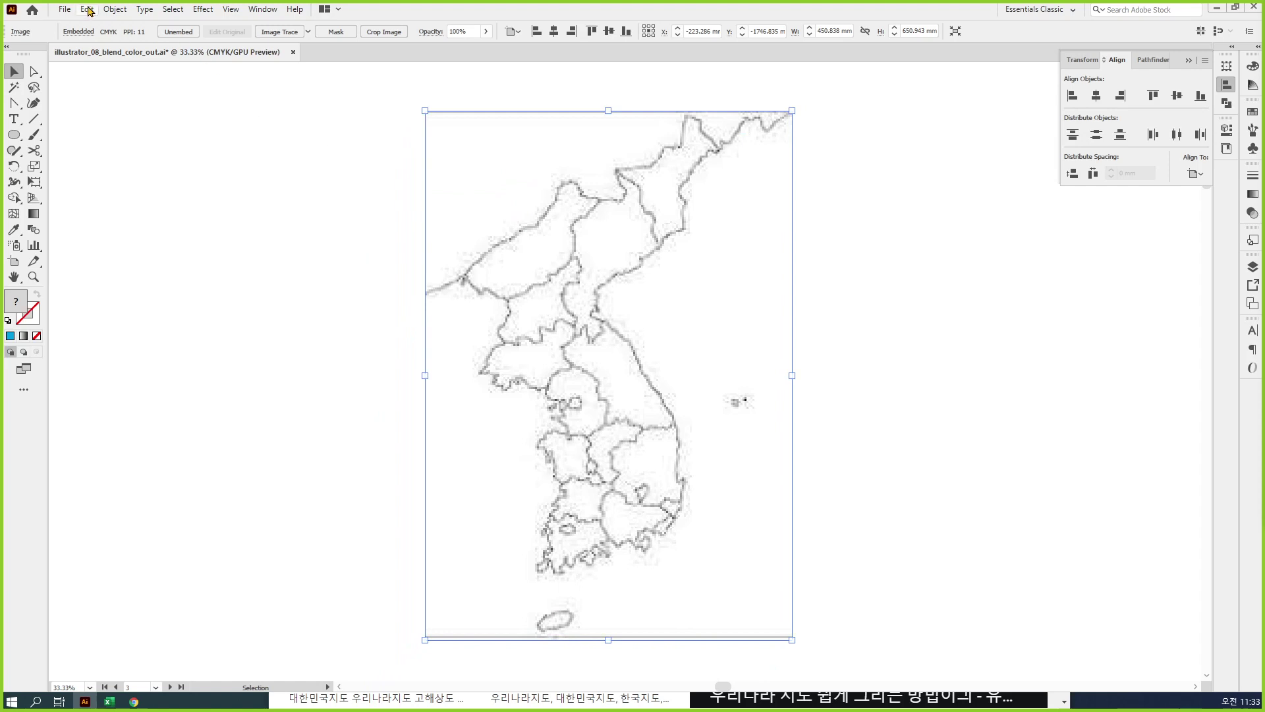
Step: Create a new layer between Layer 1 and base_lock and transfer the map image to it
left_click(115, 9)
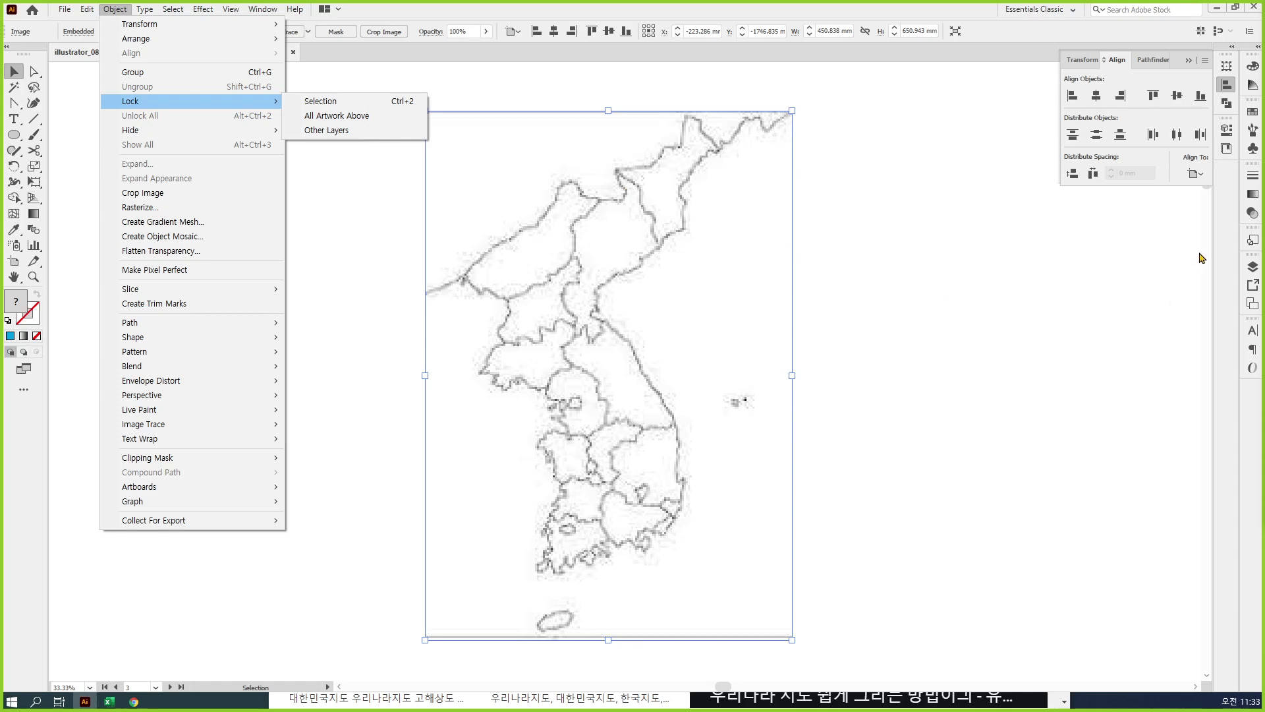
left_click(1256, 272)
left_click(1255, 272)
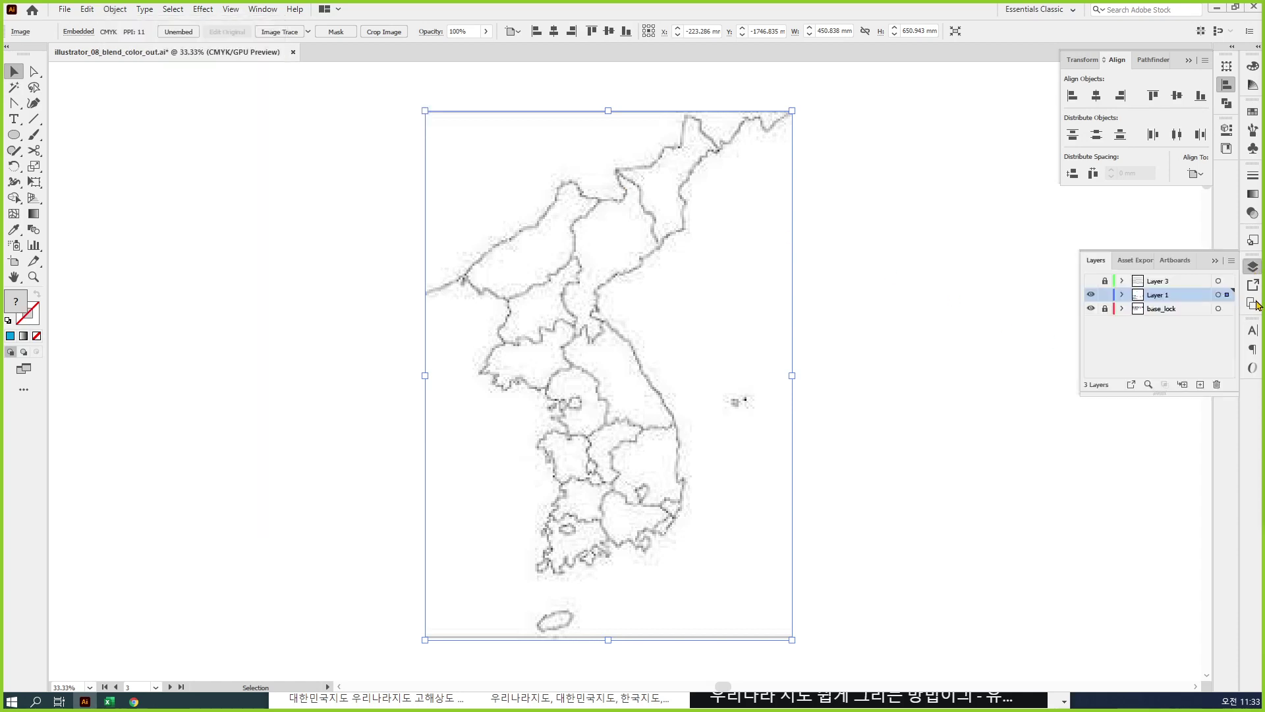
left_click(1200, 384)
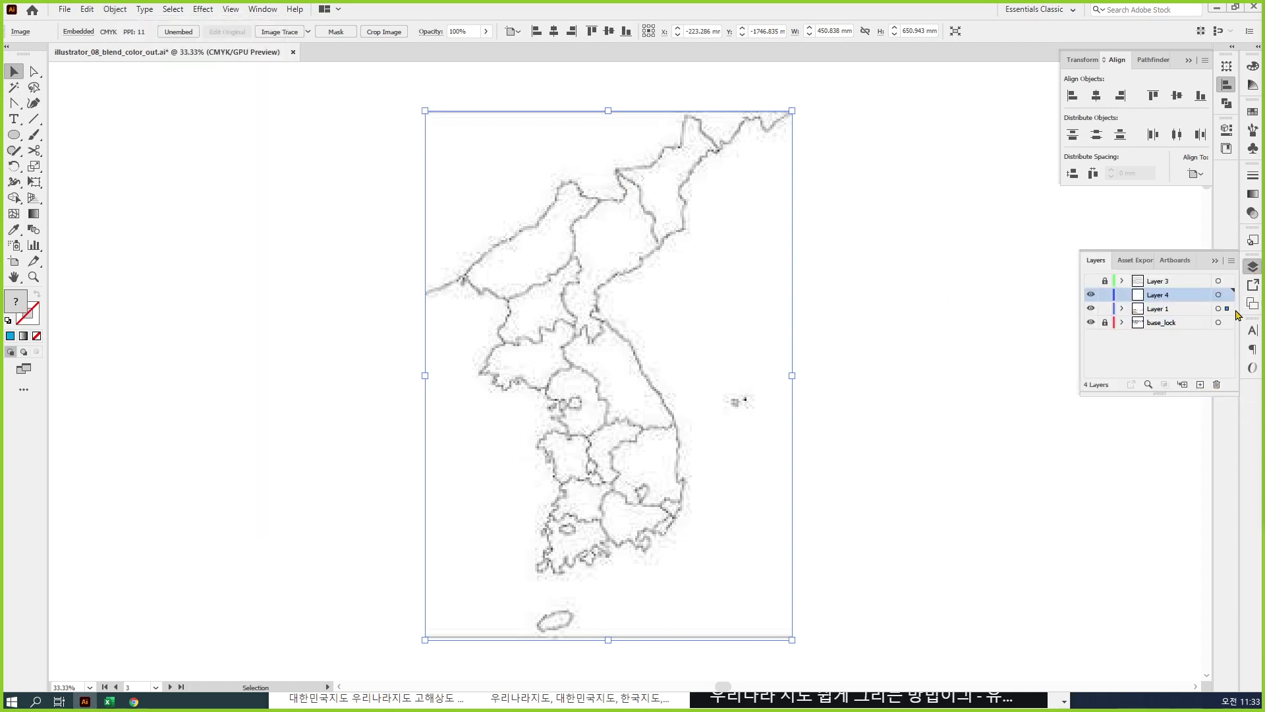
left_click_drag(1226, 309, 1178, 323)
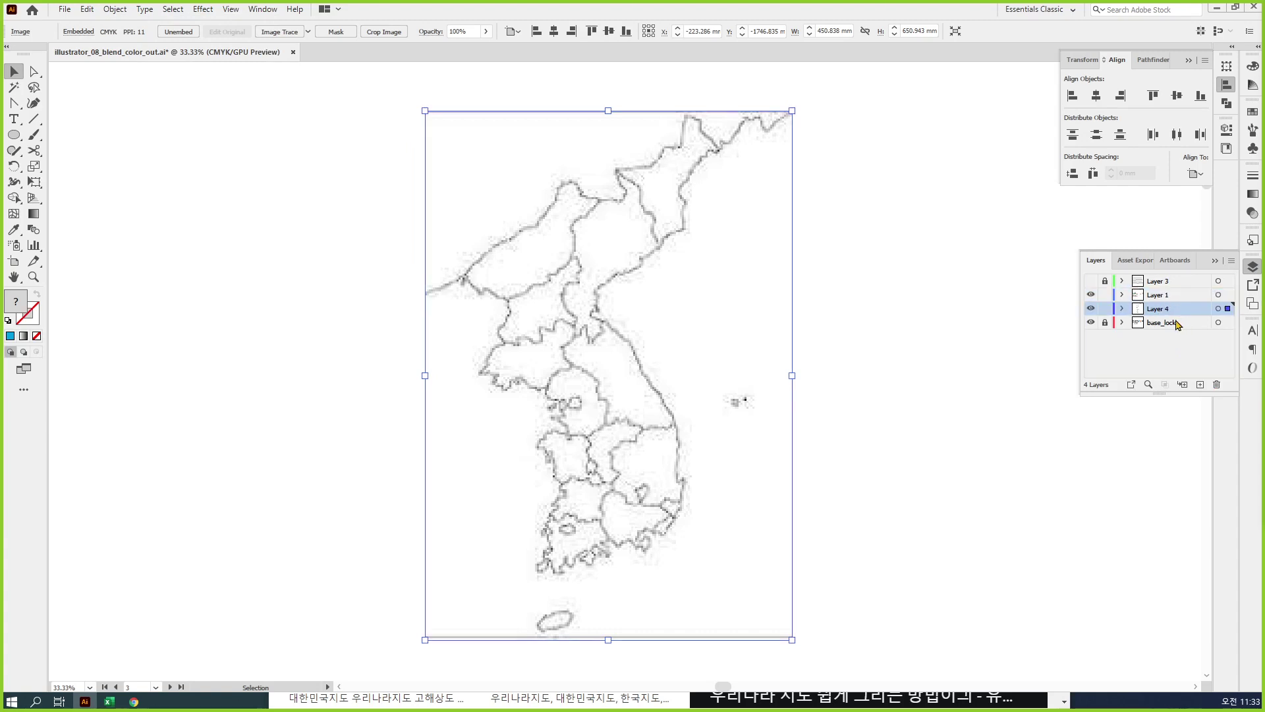
Step: Hide and show the new layer to check that it holds the map, and lock the layer
left_click(1091, 309)
left_click(1091, 308)
left_click(1091, 308)
left_click(1091, 308)
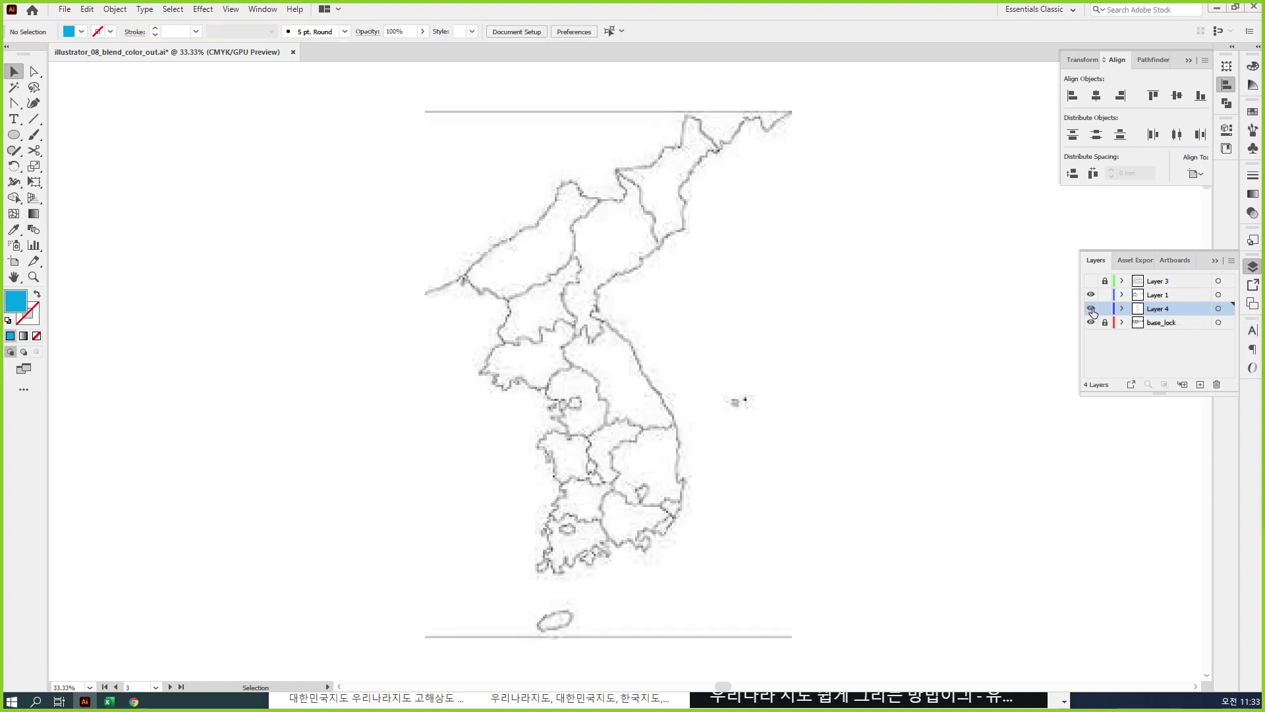
left_click(1091, 308)
left_click(1091, 308)
left_click(1090, 308)
left_click(1091, 308)
Step: Rename the map layer "지도", test its visibility and make Layer 1 the active layer
double_click(1148, 312)
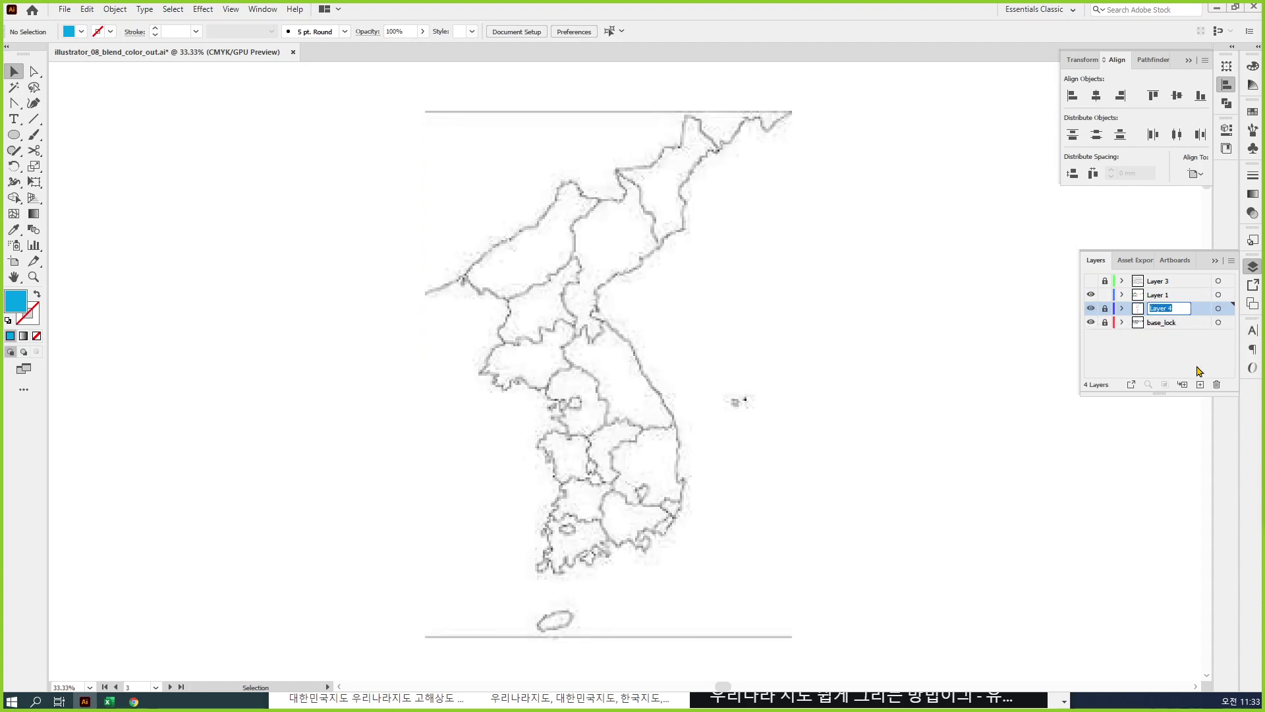
key("BackSpace")
type("지도")
key("Return")
left_click(1091, 308)
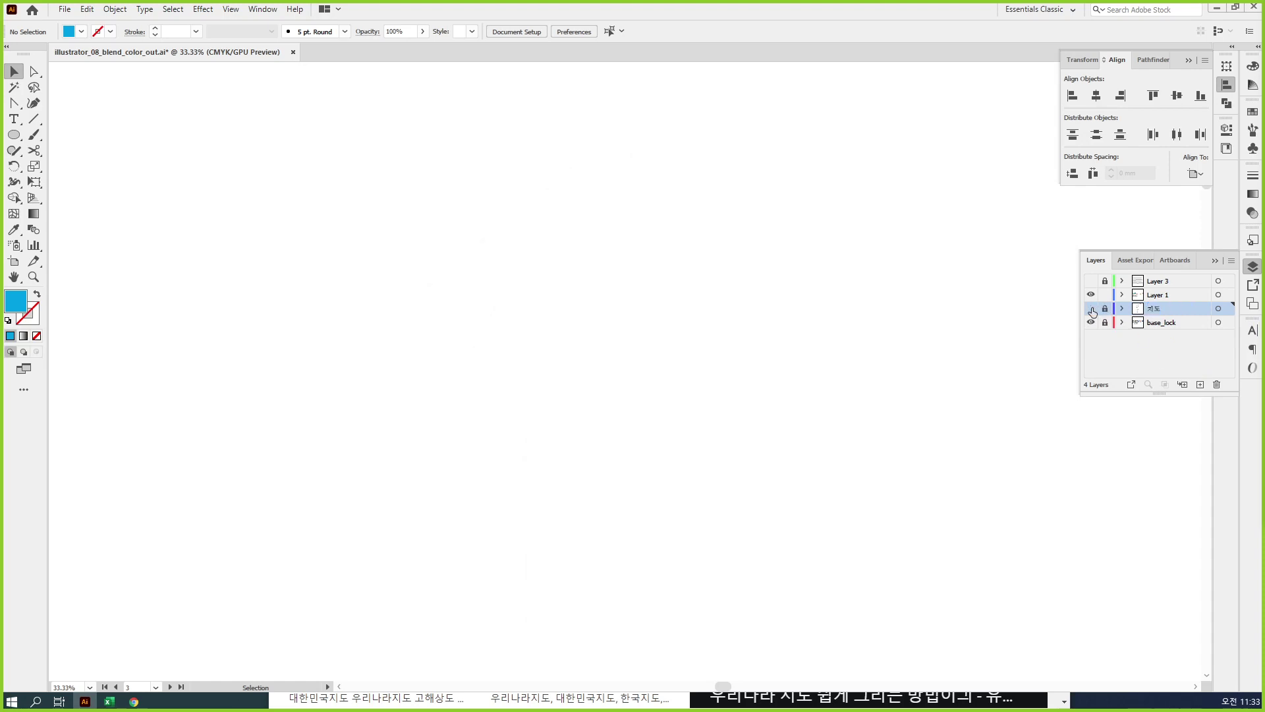
left_click(1091, 309)
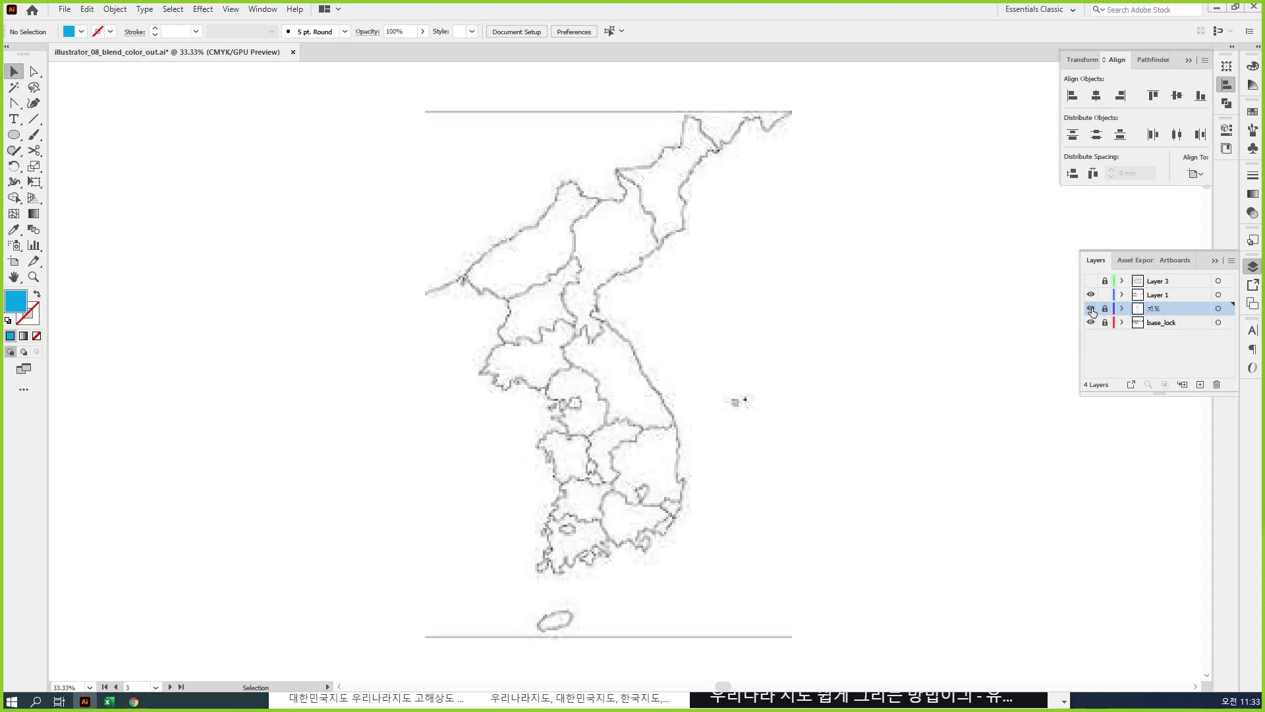
left_click(1172, 298)
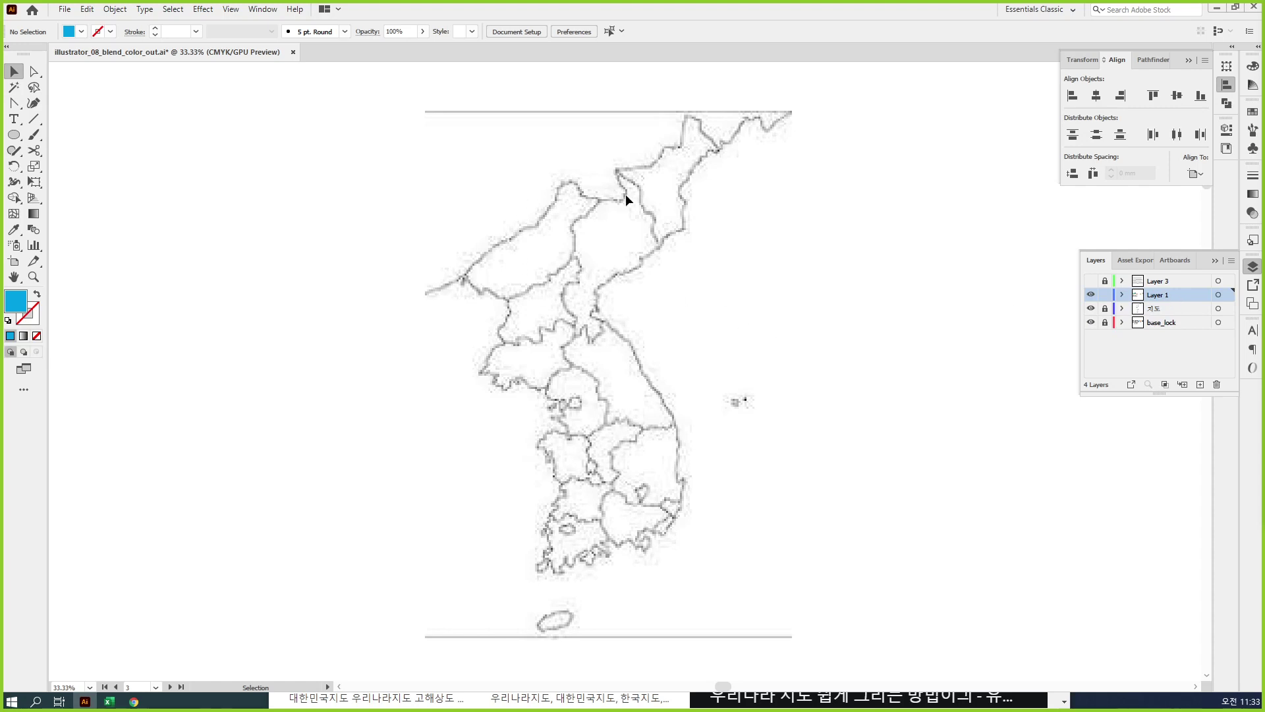
Step: Show the rulers and frame the map with horizontal guides above and below and vertical guides on both sides
key("ctrl+r")
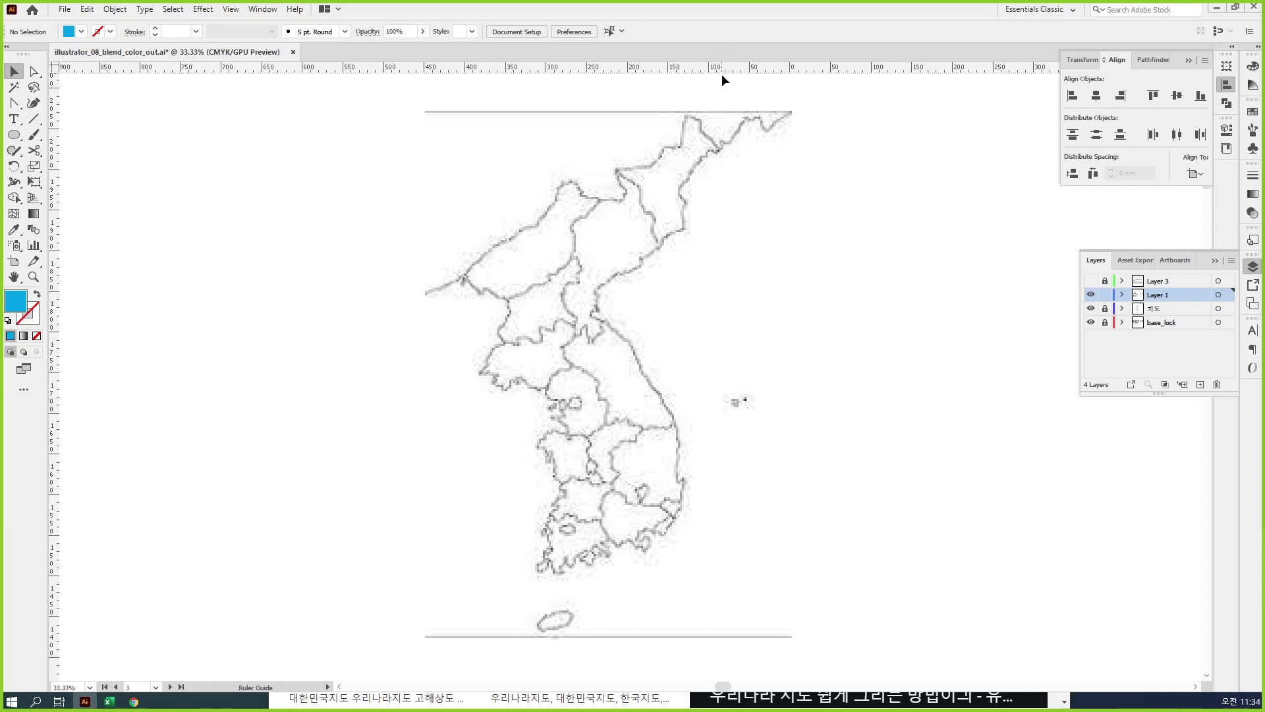
left_click_drag(722, 76, 734, 645)
left_click_drag(54, 382, 328, 382)
left_click_drag(57, 393, 843, 398)
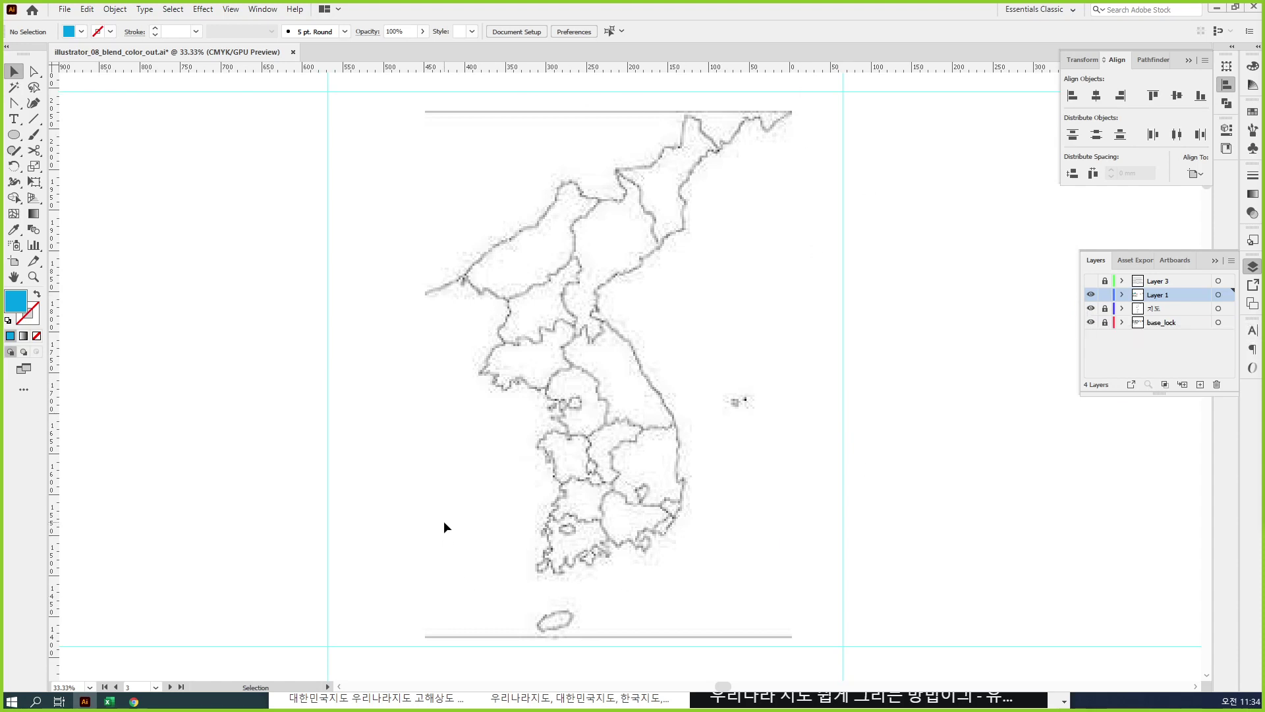
Step: Hide the 지도 layer and draw a circle about 18 mm wide in the upper-left corner of the guide frame
left_click(1091, 308)
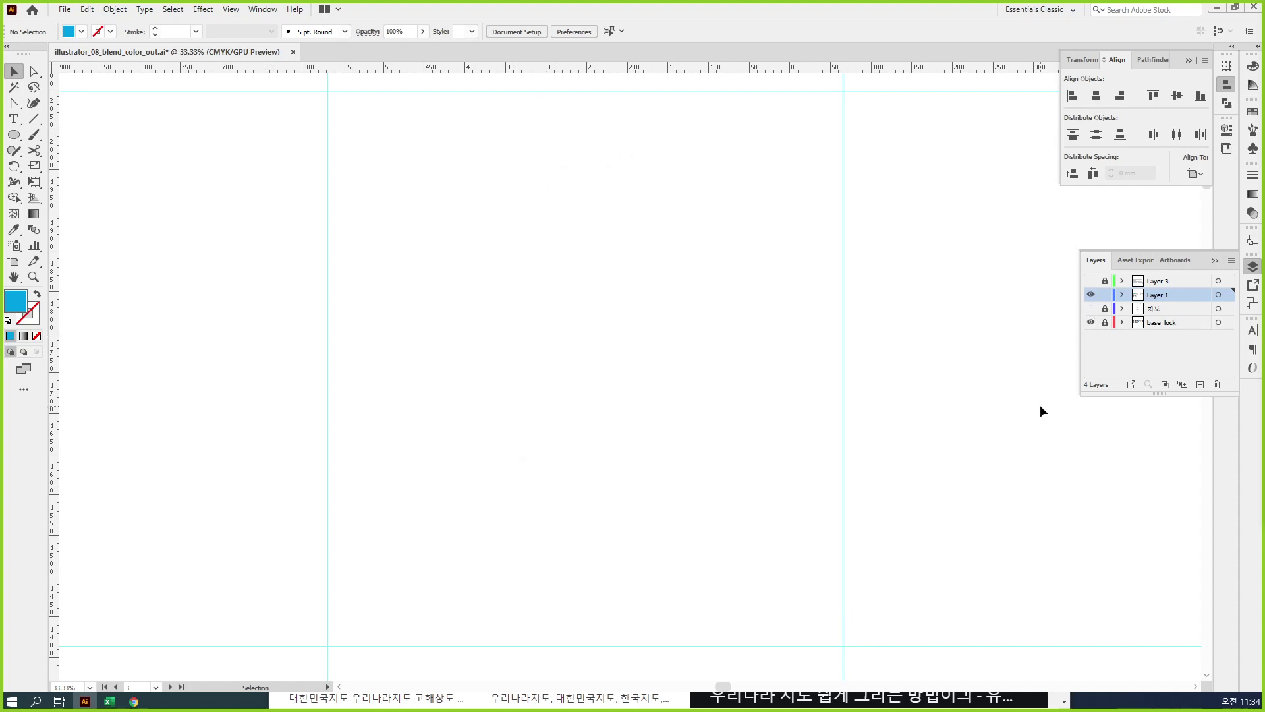
left_click(13, 135)
left_click_drag(327, 93, 343, 107)
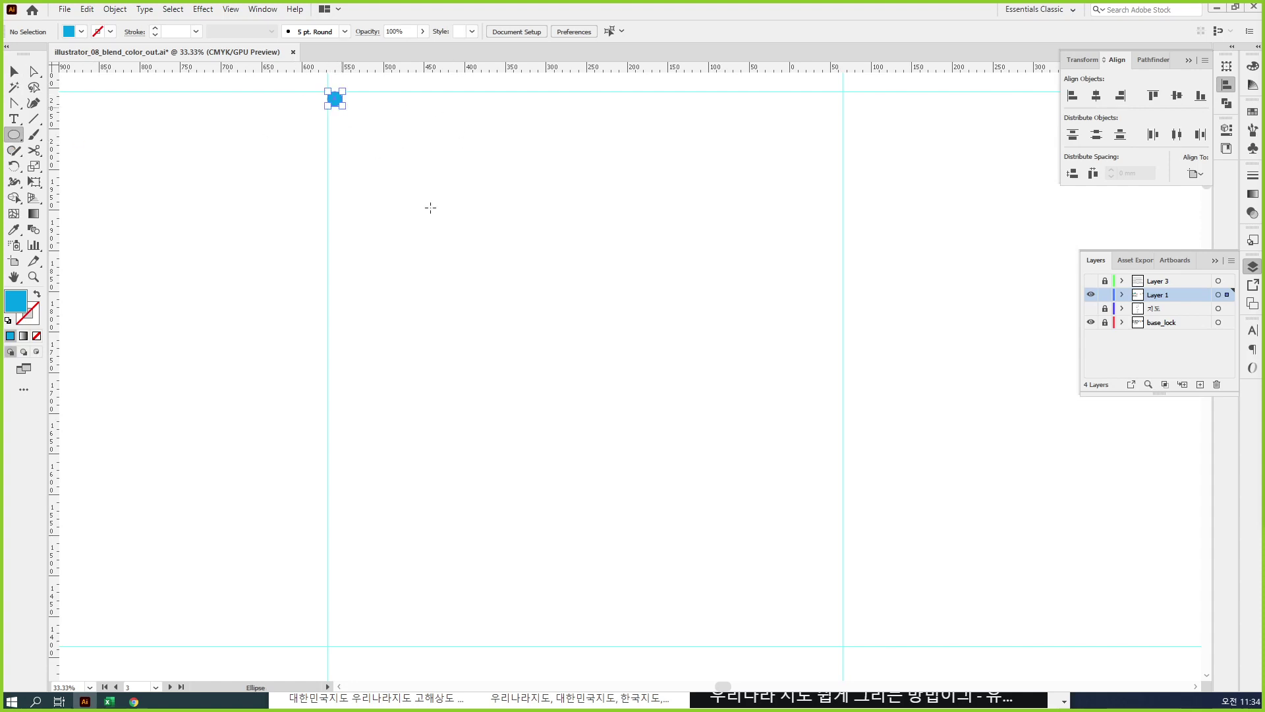
left_click(492, 245)
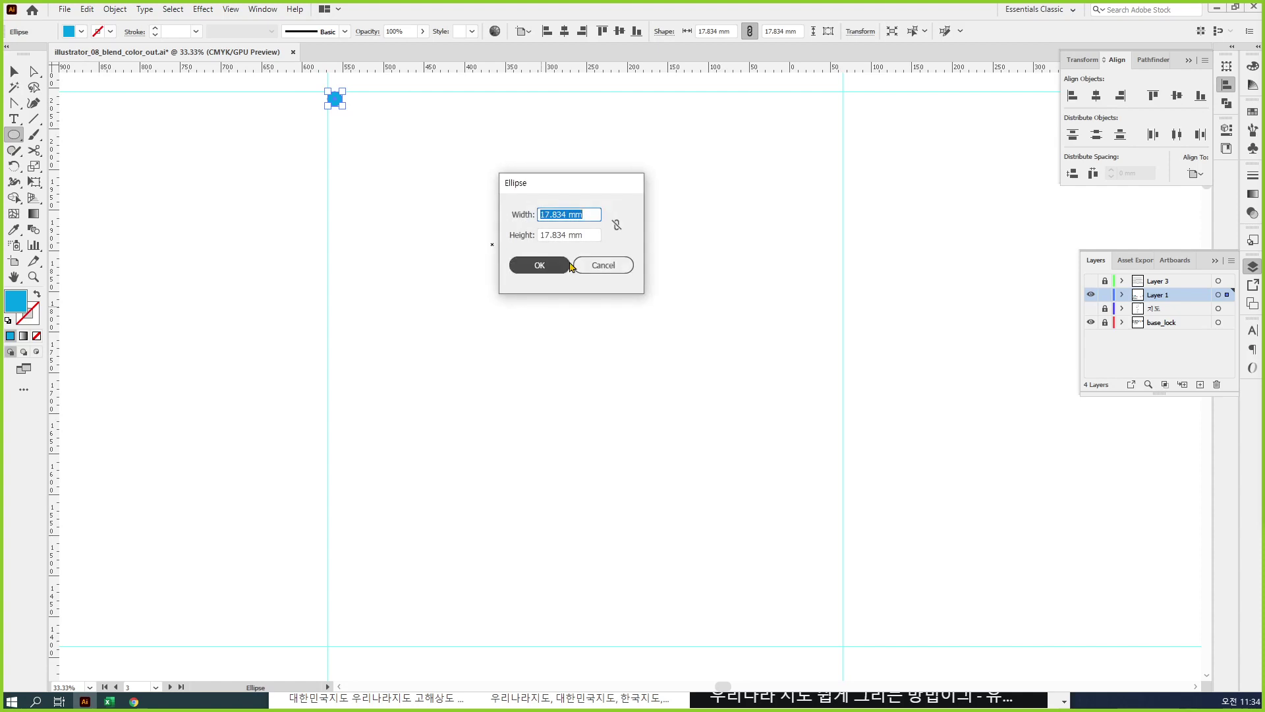
left_click(602, 262)
left_click(14, 72)
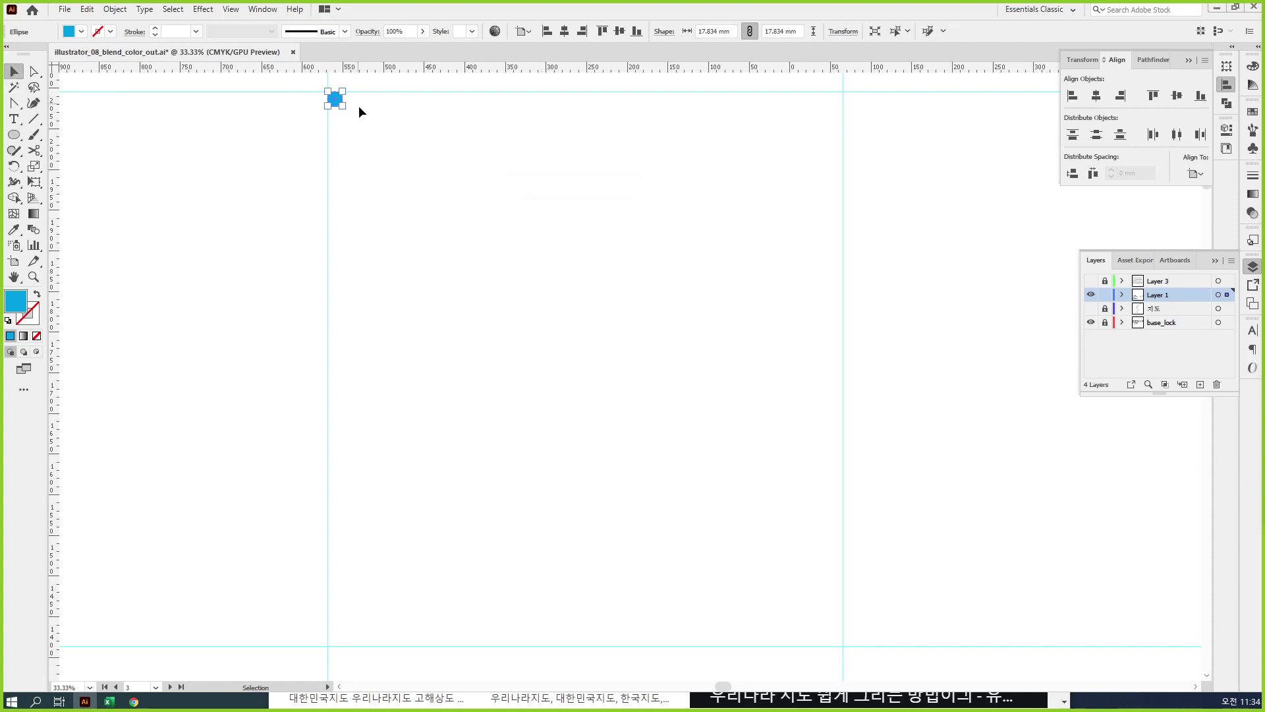
Step: Set the circle's width and height to 15 mm and clear the selection
left_click(1226, 84)
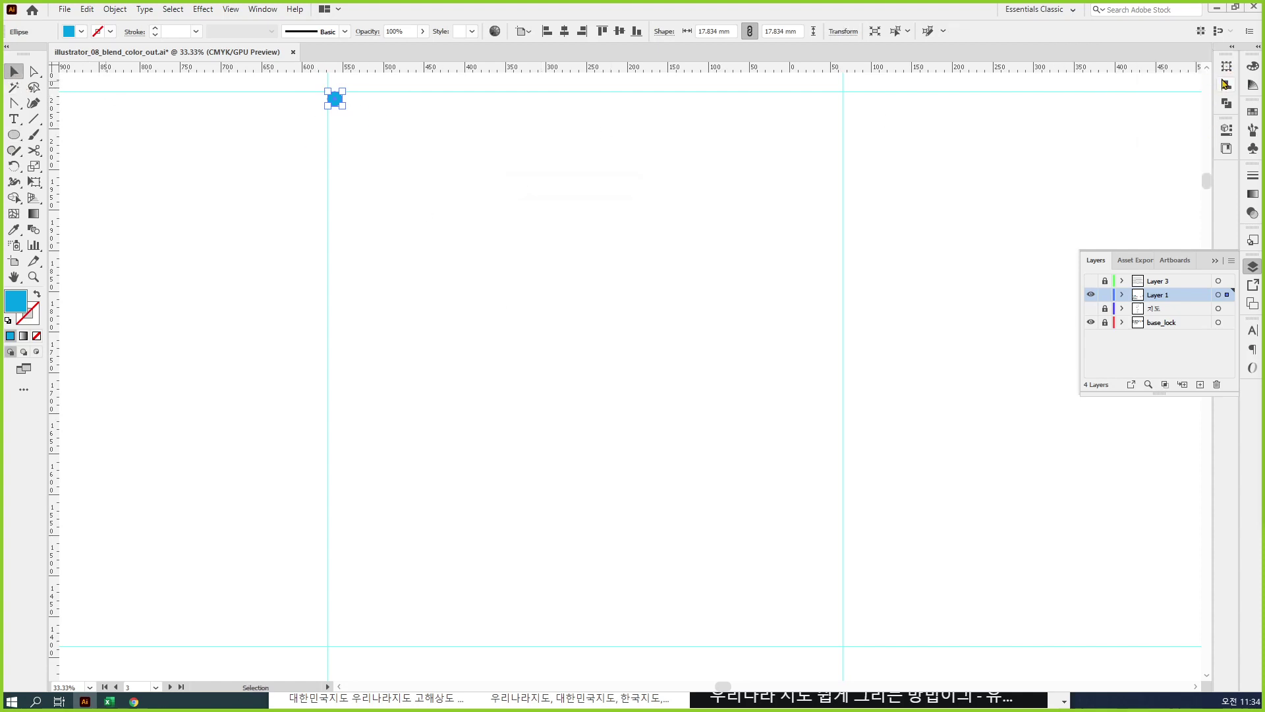
left_click(1226, 66)
left_click(1166, 80)
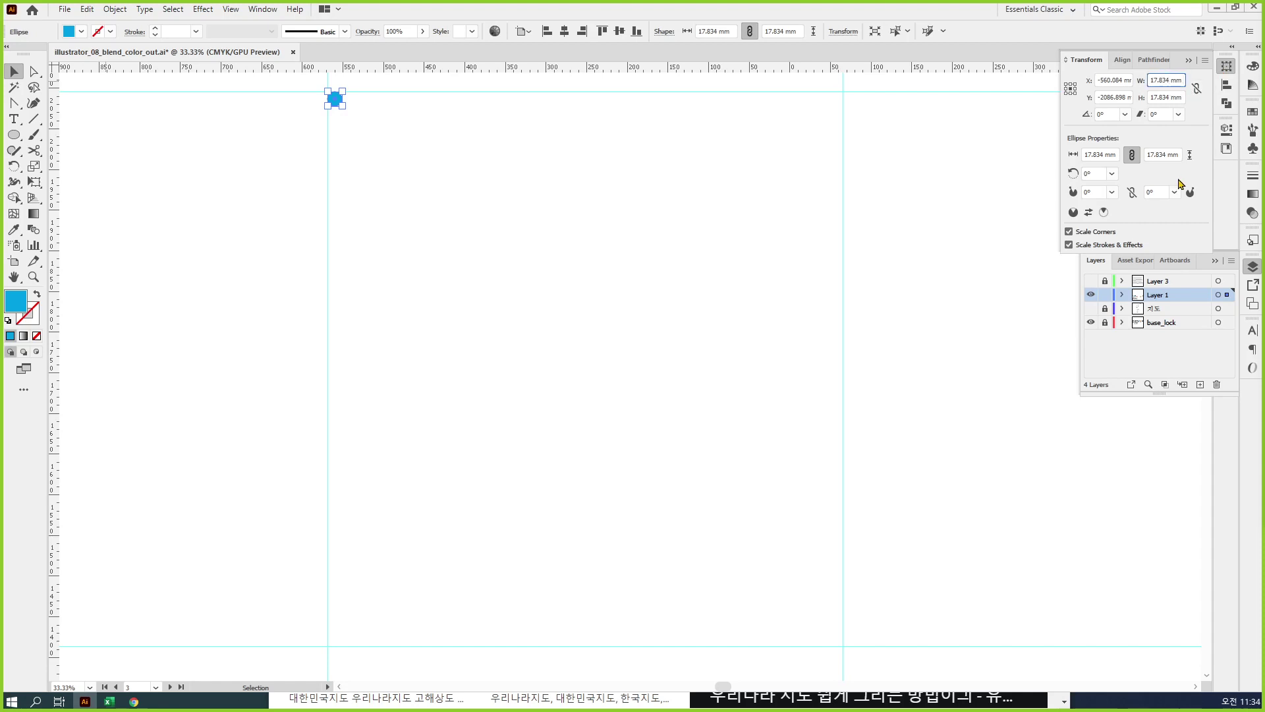
key("BackSpace")
key("BackSpace")
key("BackSpace")
key("BackSpace")
key("Down")
key("Tab")
type("17")
key("Return")
key("Escape")
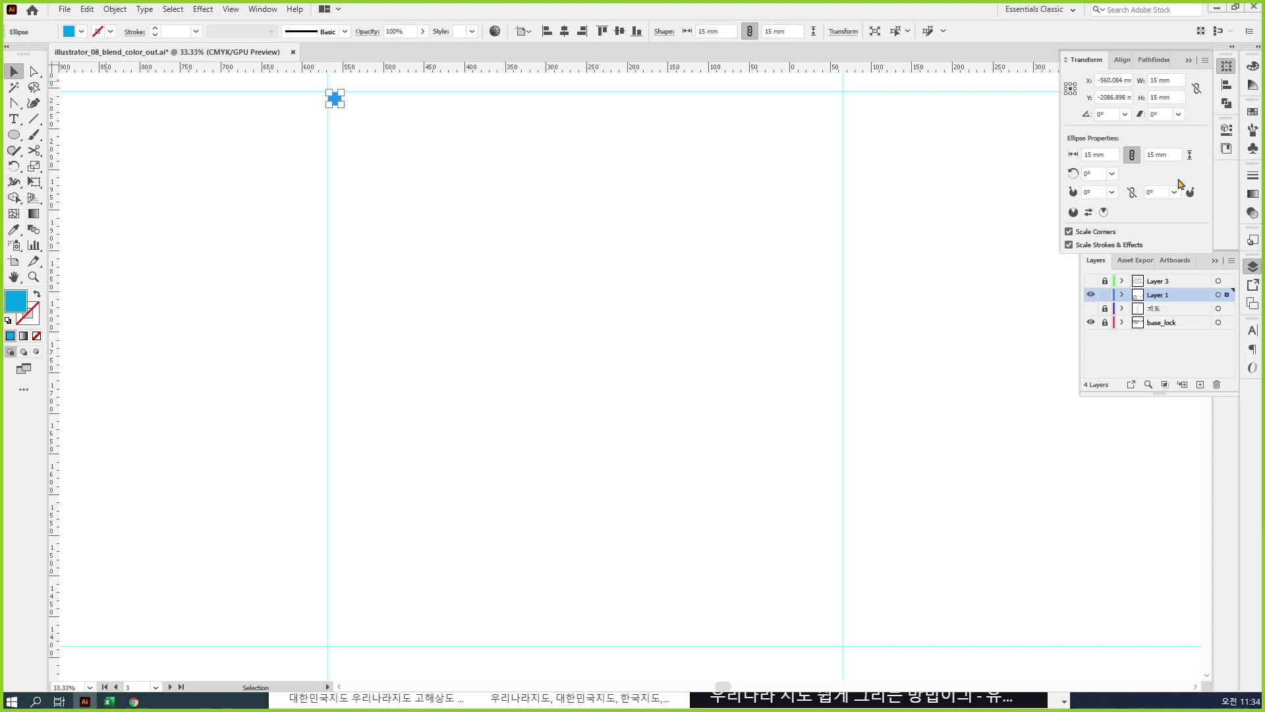
left_click(494, 201)
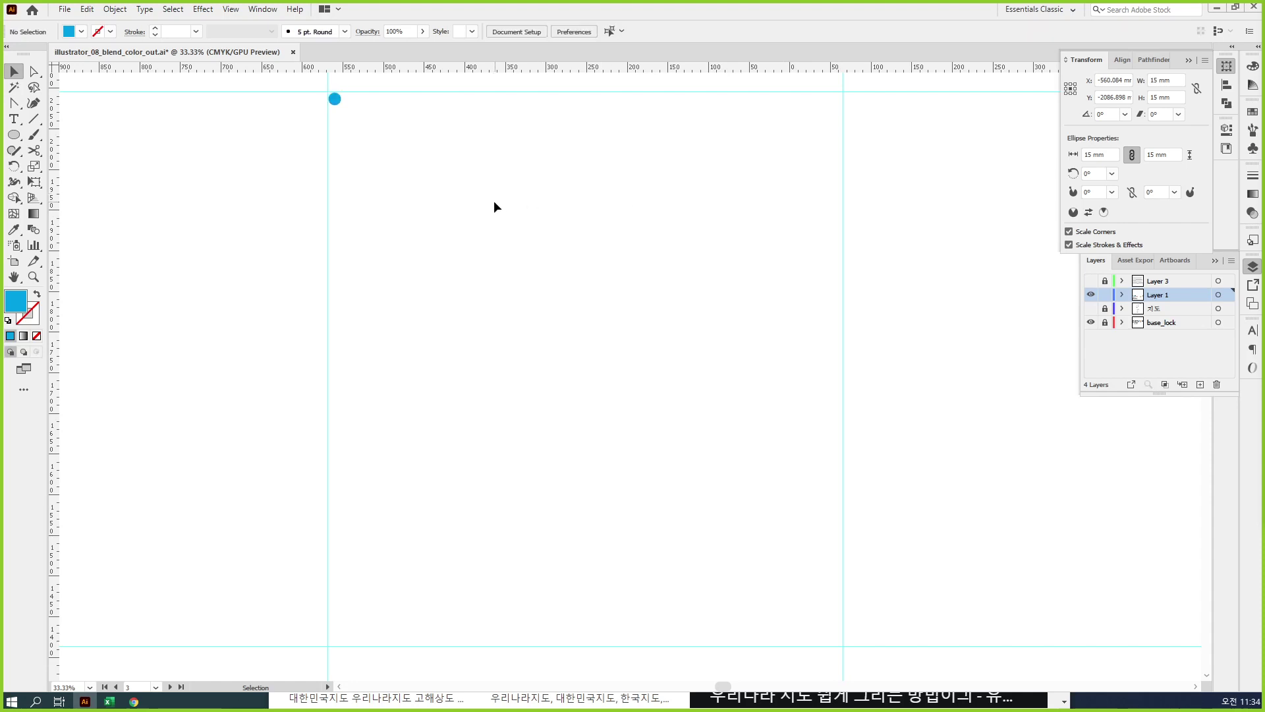
Step: Move the 15 mm circle so it sits exactly against the upper-left corner of the guide frame
left_click_drag(484, 195, 588, 270)
left_click_drag(419, 175, 706, 333)
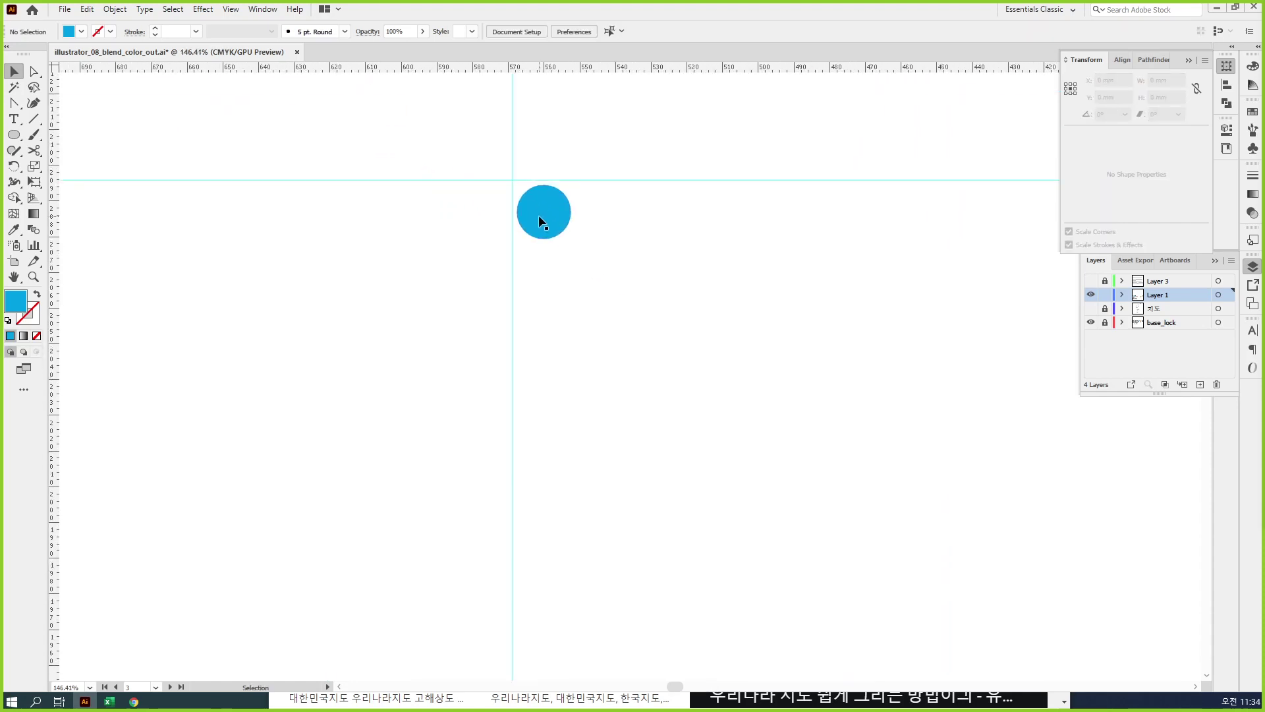
left_click_drag(532, 211, 531, 210)
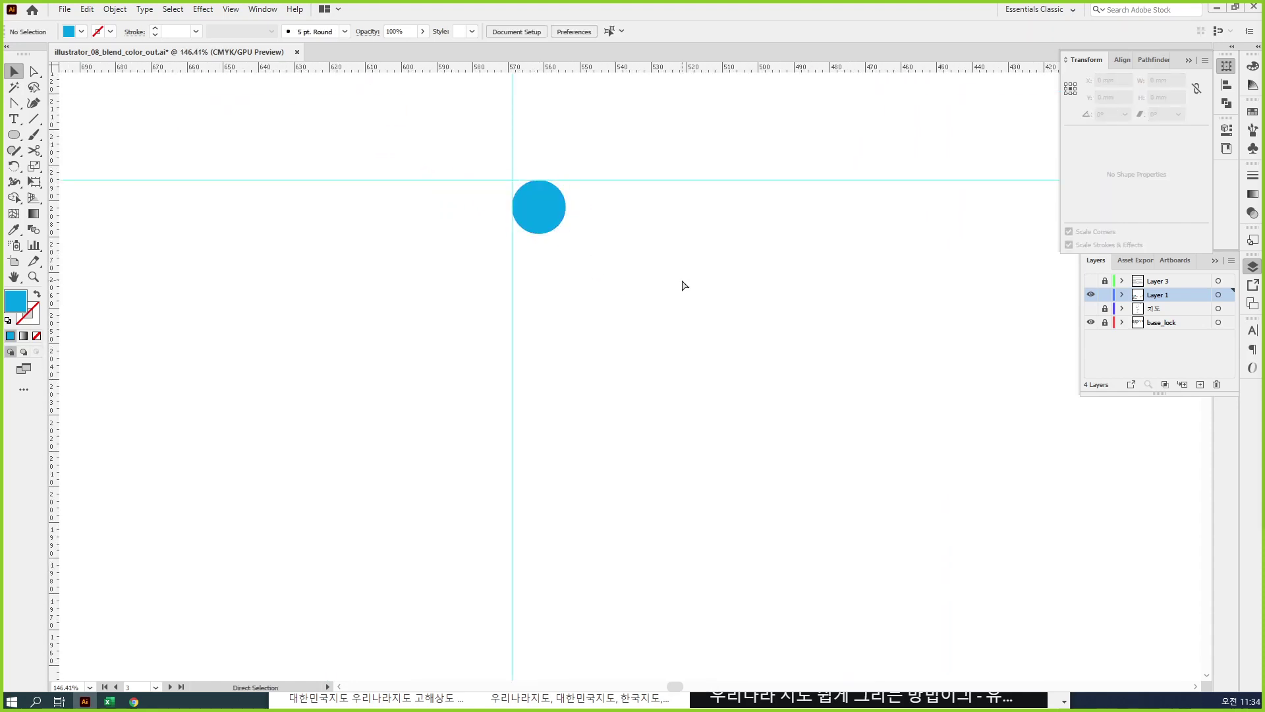
Step: Duplicate the circle horizontally into the upper-right corner of the guide frame
key("ctrl+minus")
key("ctrl+minus")
key("ctrl+minus")
key("ctrl+minus")
key("ctrl+minus")
key("ctrl+minus")
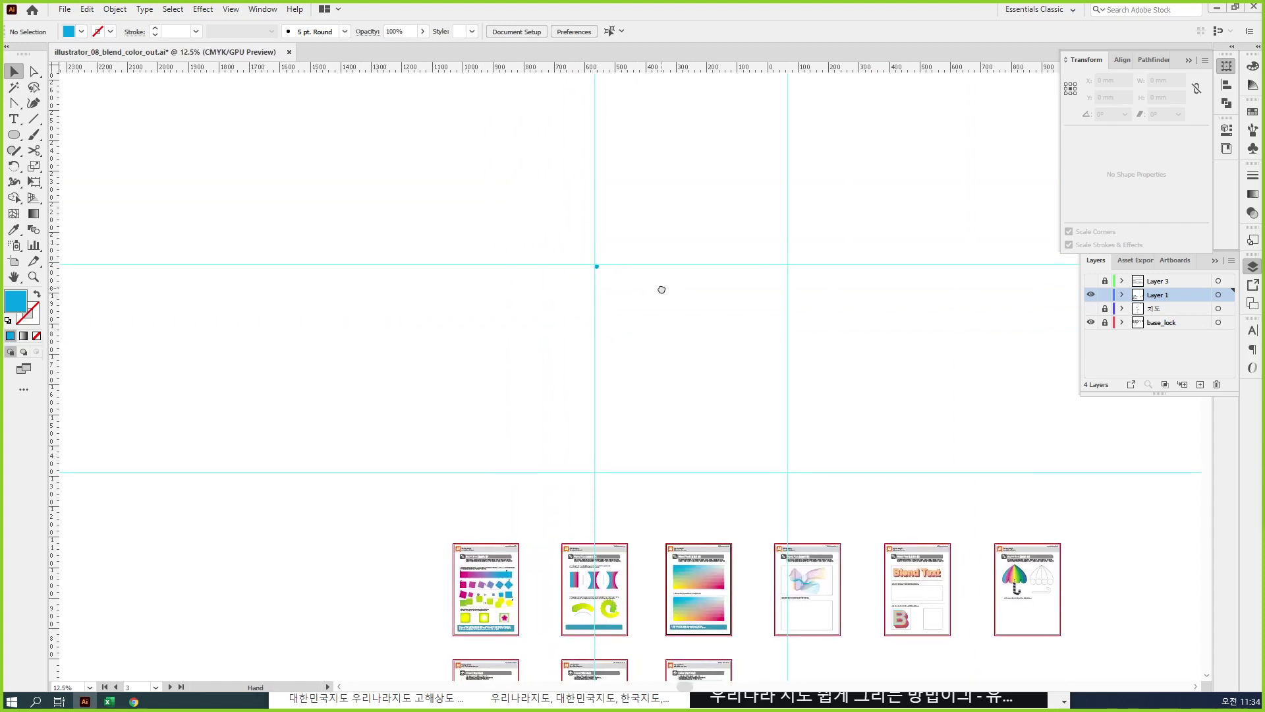
left_click(696, 298, "ctrl")
left_click(697, 299, "ctrl")
left_click_drag(591, 417, 668, 284)
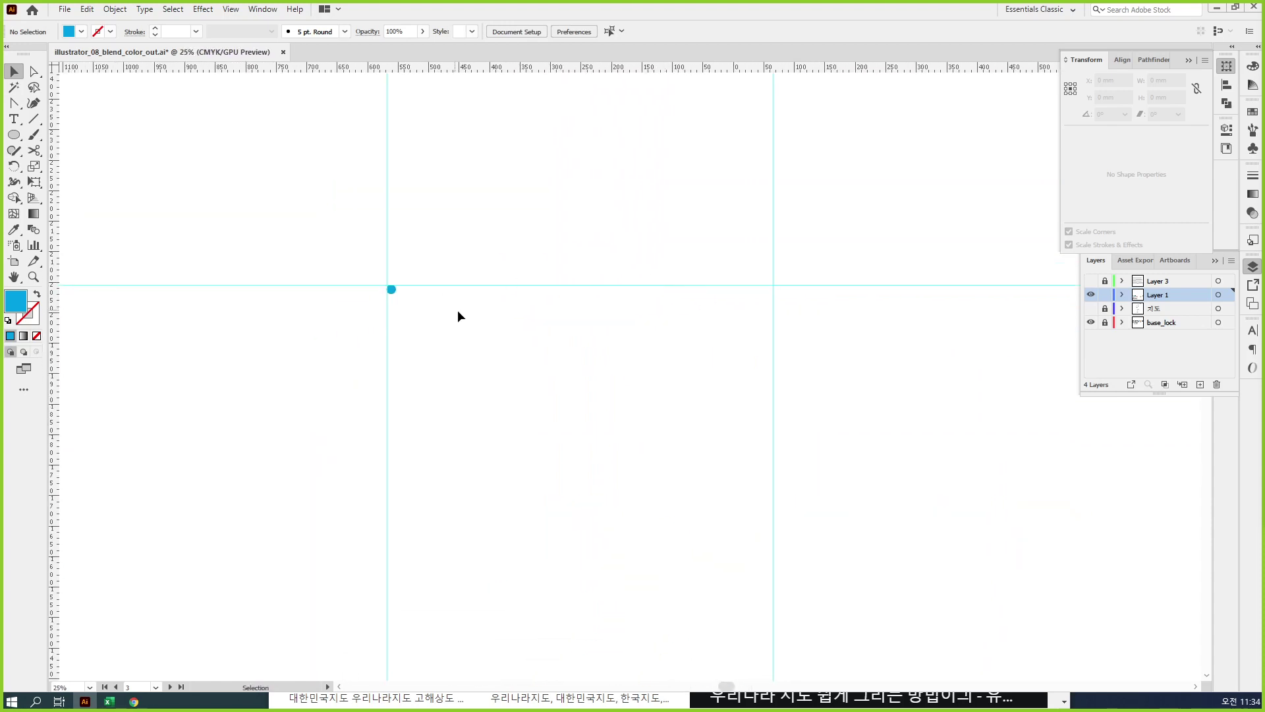
left_click(536, 337, "ctrl")
left_click(536, 337, "ctrl")
left_click_drag(734, 421, 435, 306)
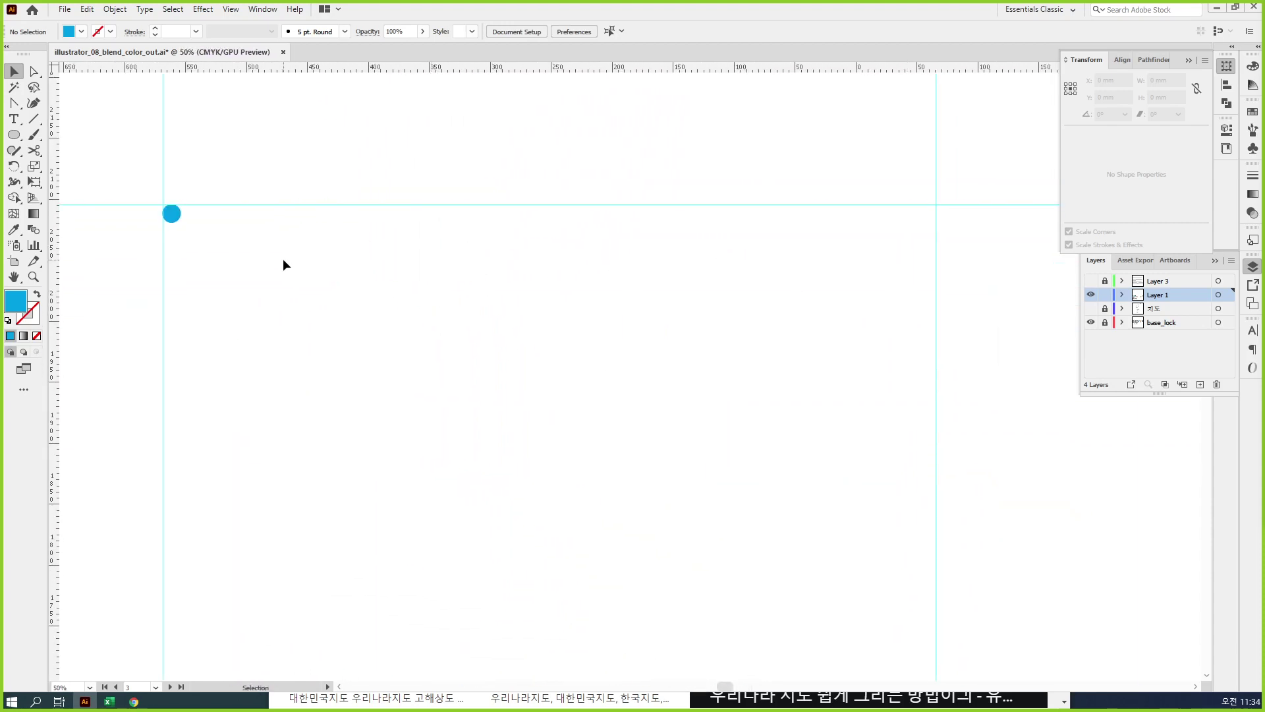
left_click_drag(173, 215, 927, 287)
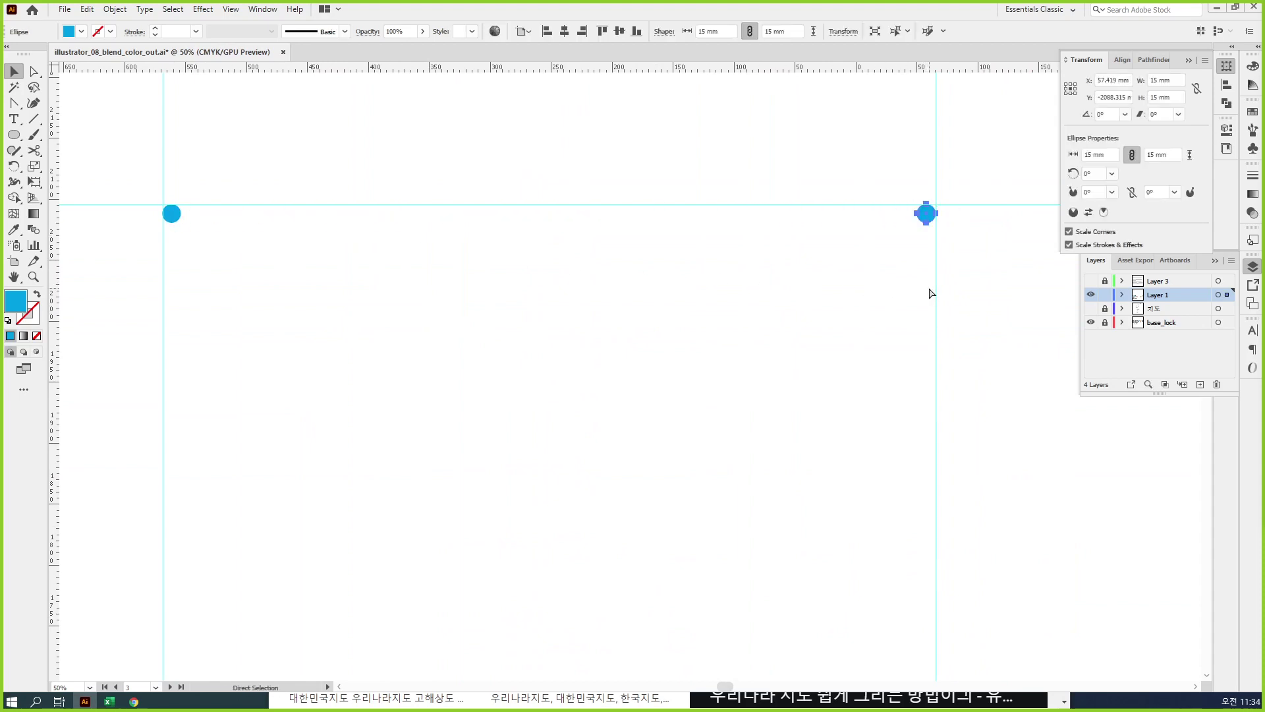
Step: Duplicate both upper circles straight down into the lower corners of the guide frame and clear the selection
key("ctrl+minus")
left_click_drag(619, 436, 830, 259)
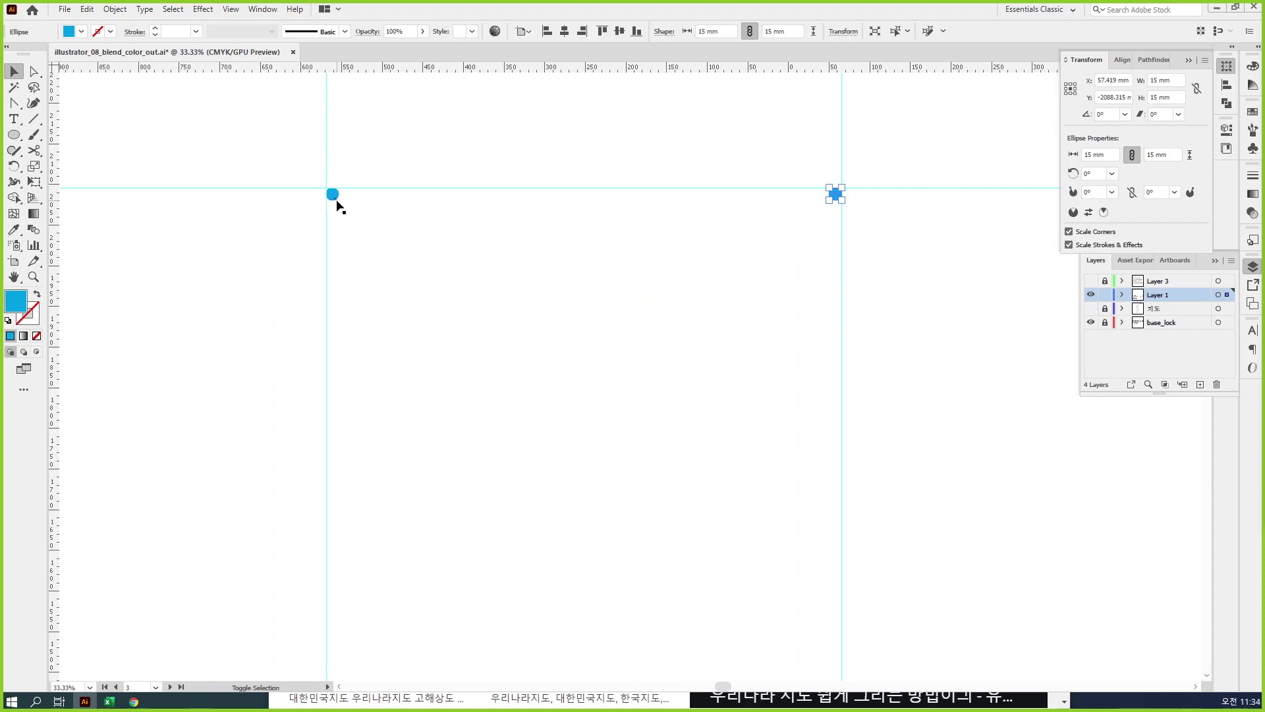
left_click(333, 196, "shift")
left_click_drag(333, 197, 339, 548)
left_click_drag(566, 559, 616, 205)
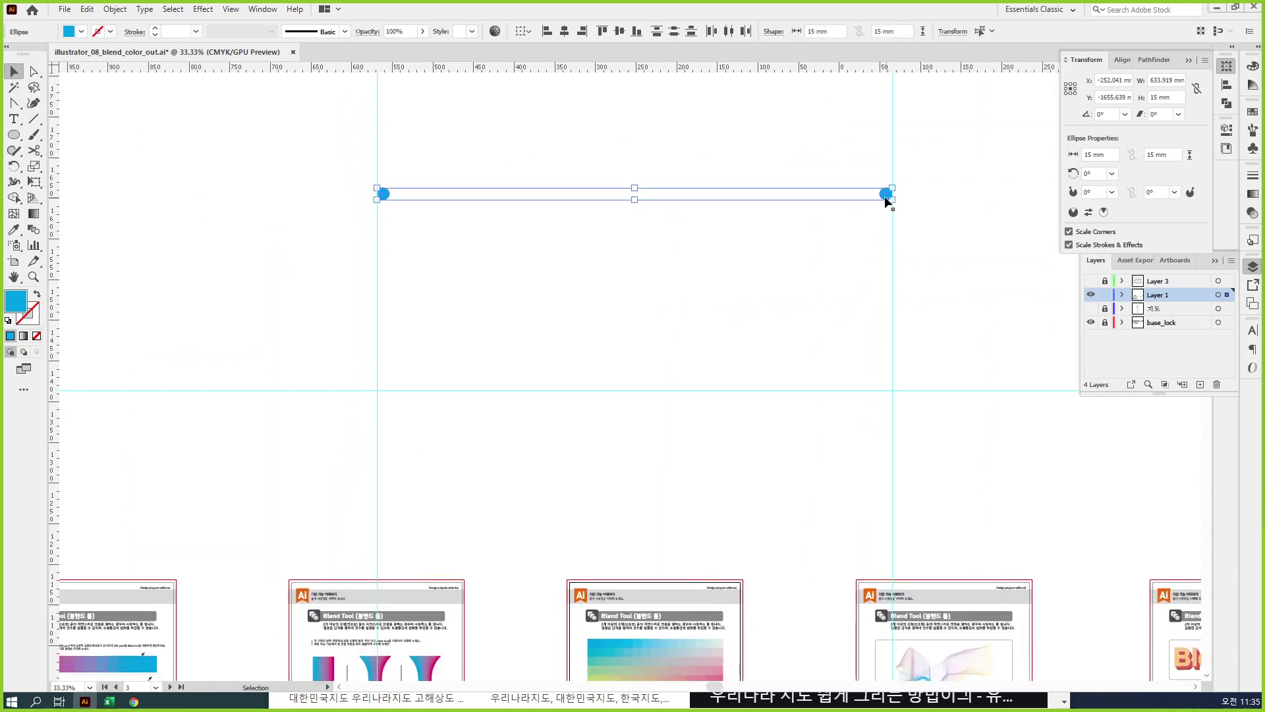
left_click_drag(884, 194, 883, 386)
left_click_drag(783, 272, 786, 349)
key("ctrl+minus")
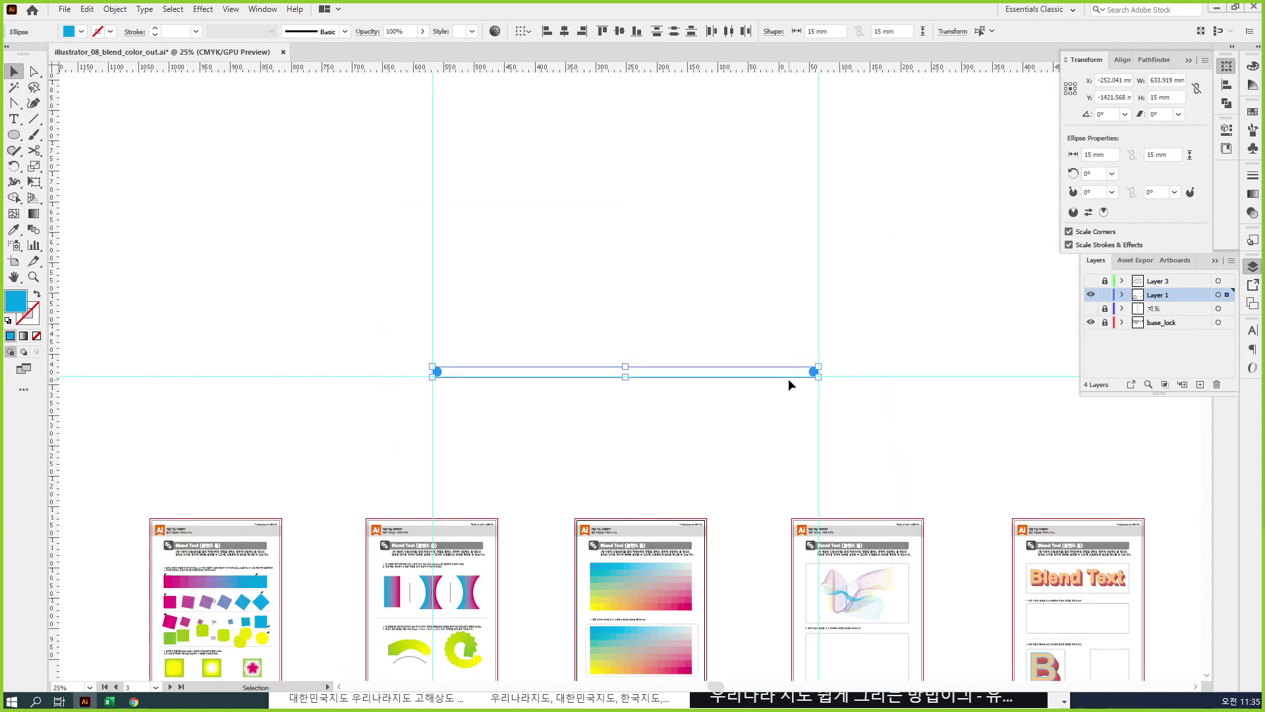
left_click_drag(723, 285, 717, 422)
left_click(718, 423)
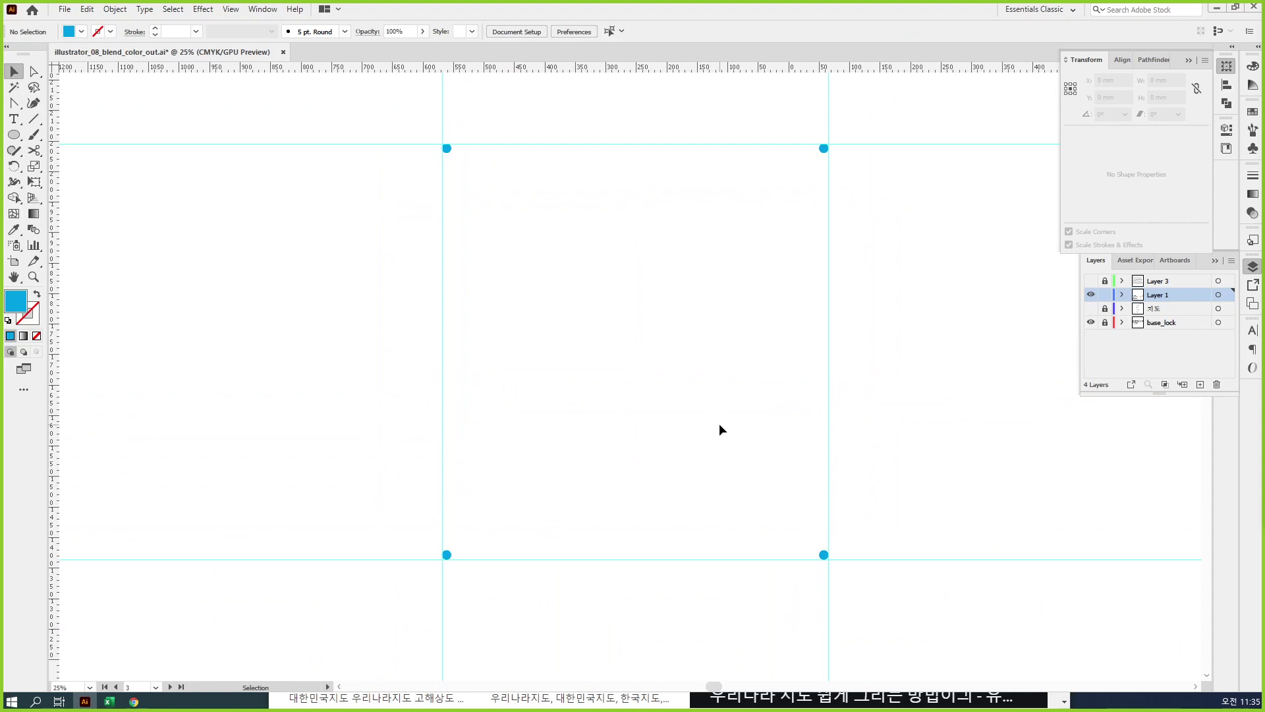
Step: Recolour the upper-right circle dark blue with C 100, M 65, Y 0, K 0
left_click(824, 150)
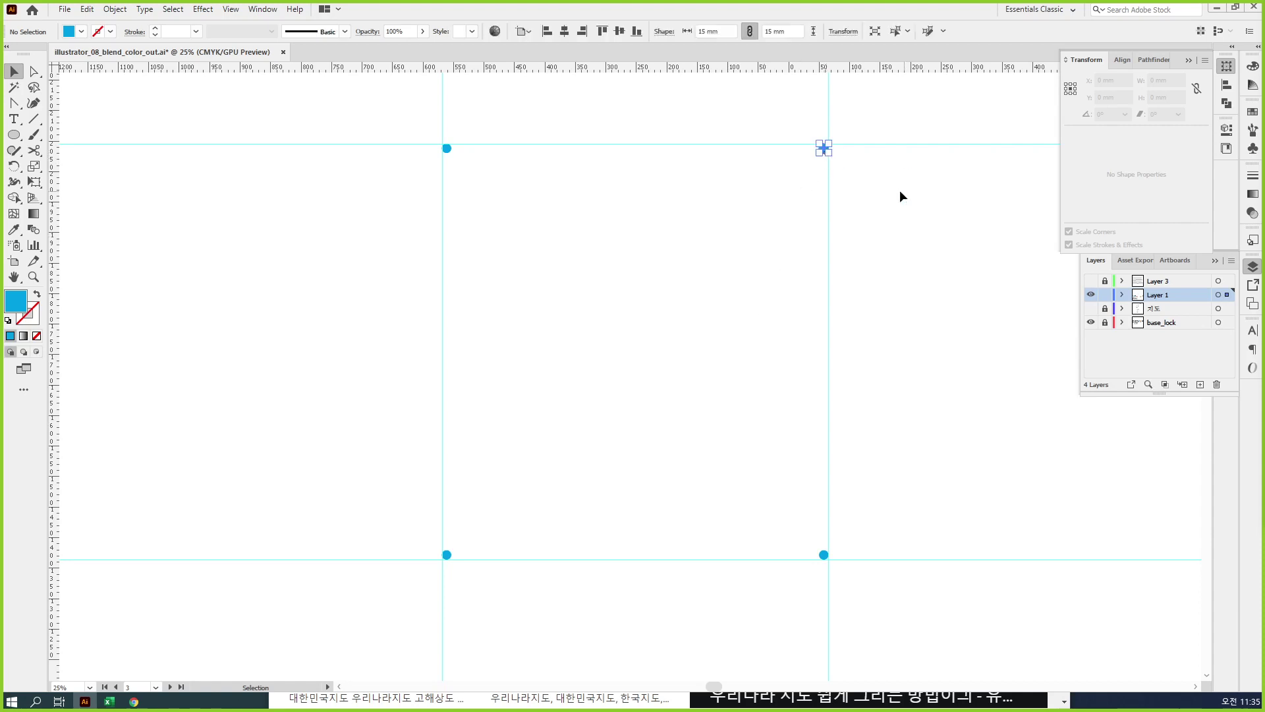
left_click(1252, 66)
left_click_drag(1154, 101, 1172, 101)
left_click(911, 469)
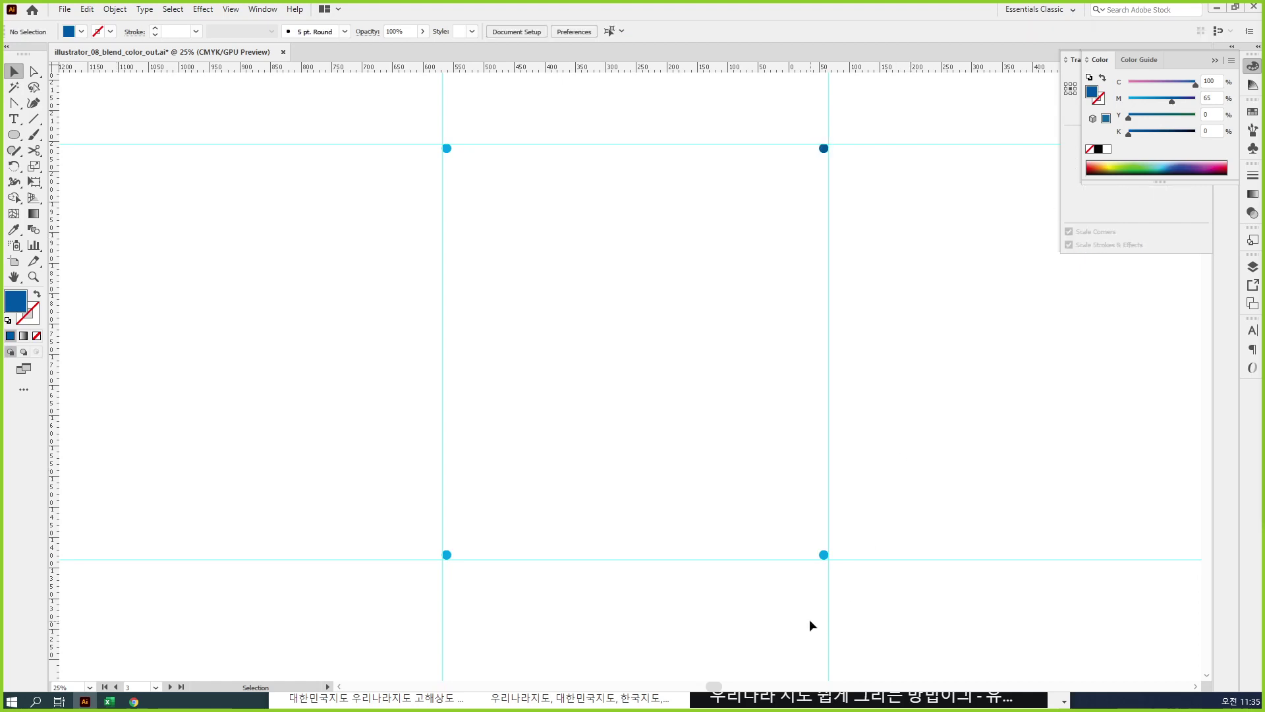
Step: Recolour the lower-right circle dusty pink with C 25, M 71, Y 47, K 0
left_click(824, 555)
left_click(1160, 115)
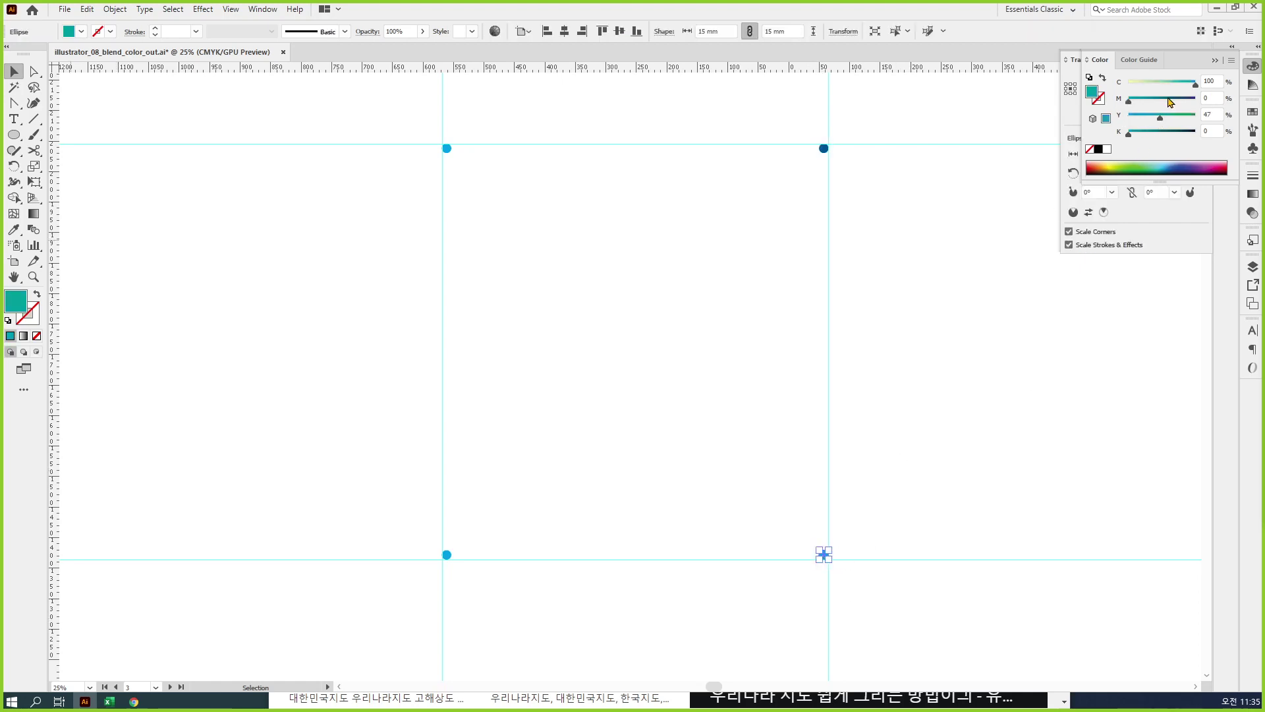
left_click(1175, 100)
left_click(1145, 84)
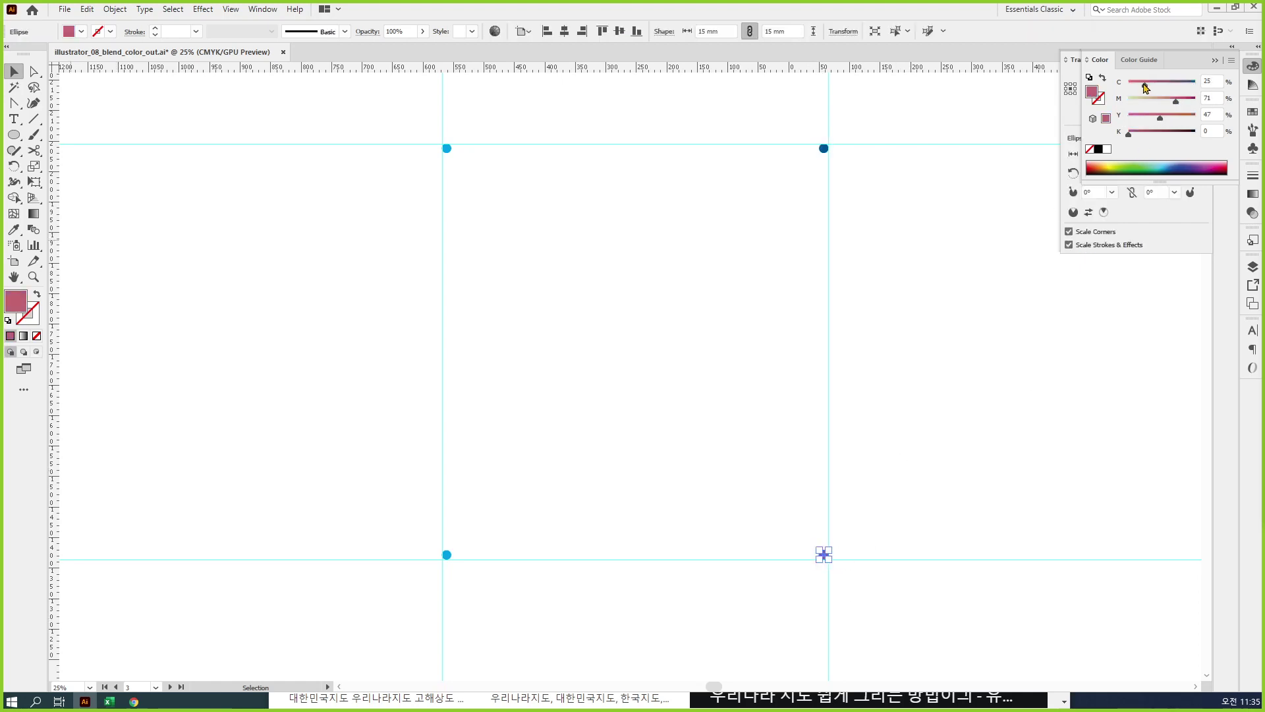
left_click(1043, 419)
Step: Recolour the lower-left circle pale yellow with C 11, M 17, Y 62, K 0
left_click(447, 555)
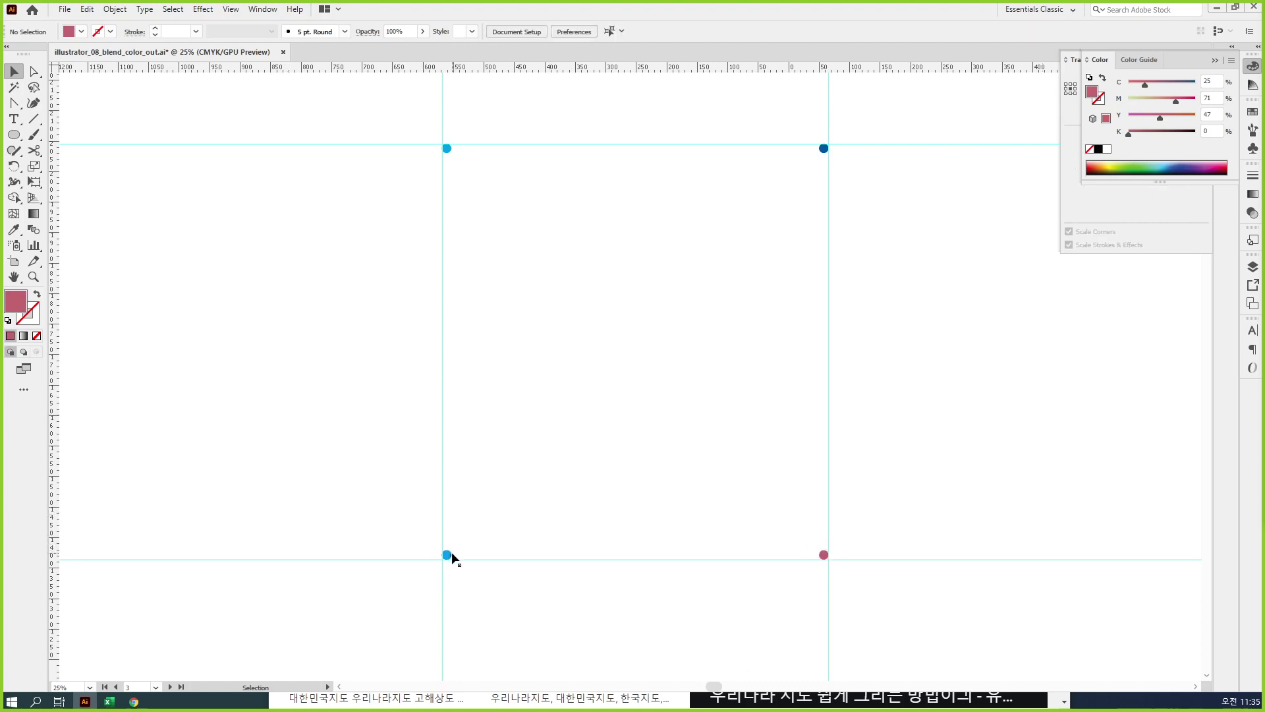
left_click(1159, 100)
left_click_drag(1167, 116, 1136, 84)
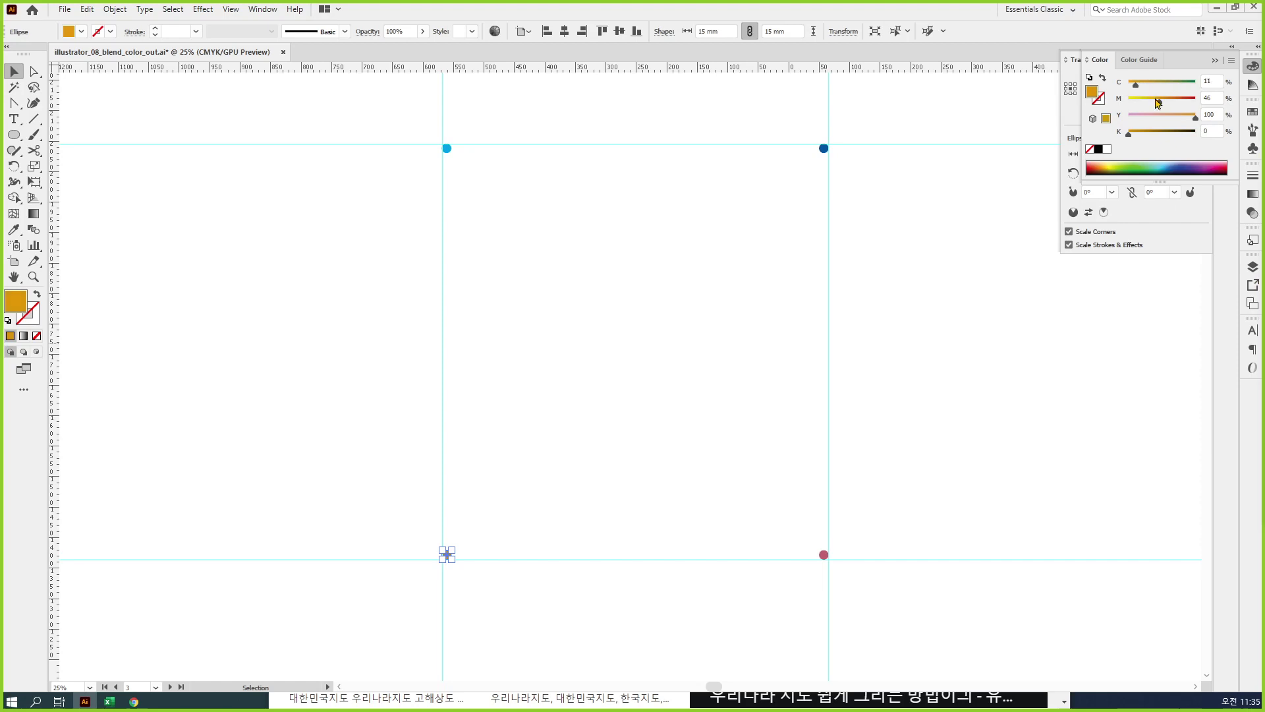
left_click(1186, 100)
left_click(1181, 100)
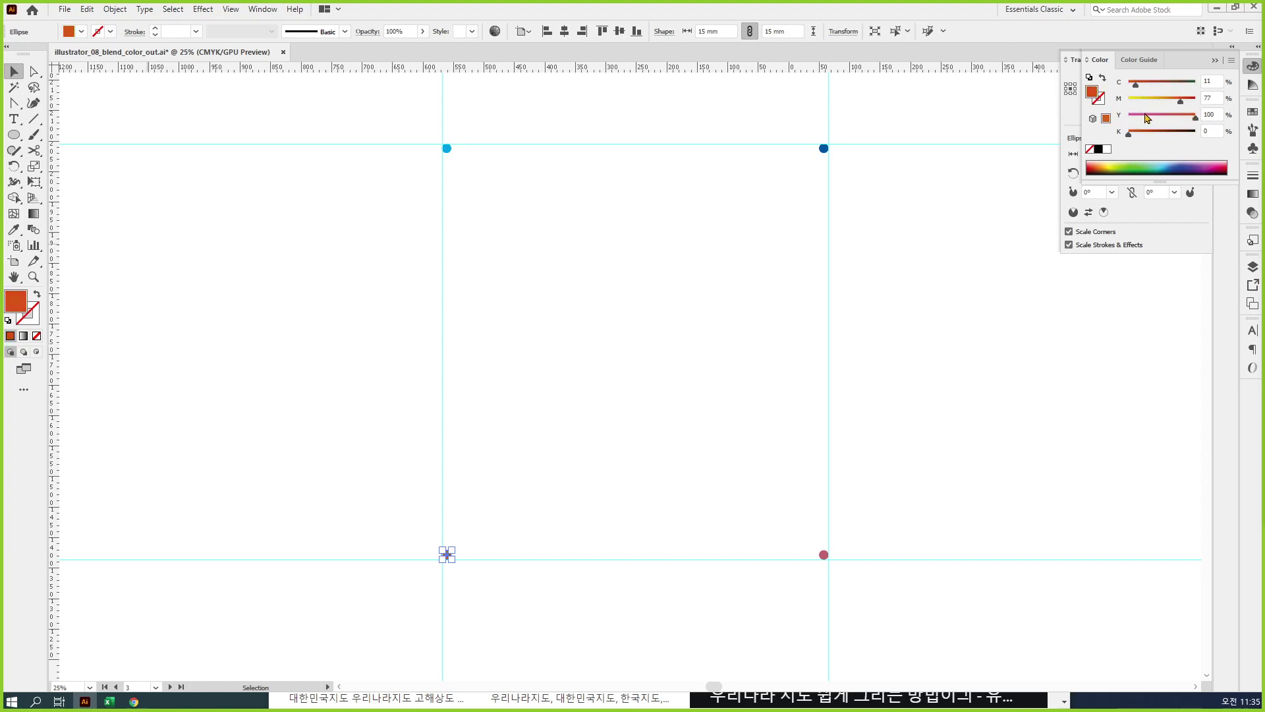
left_click(1169, 116)
left_click(1159, 100)
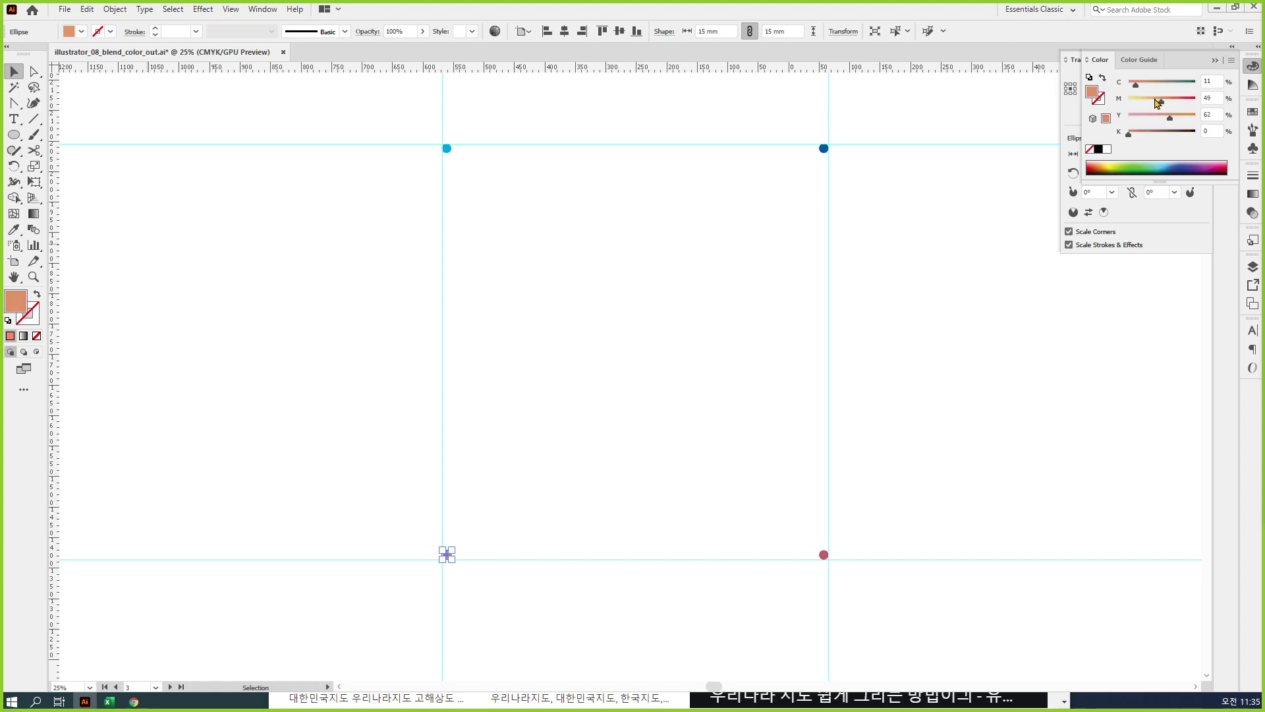
left_click_drag(1157, 102, 1139, 101)
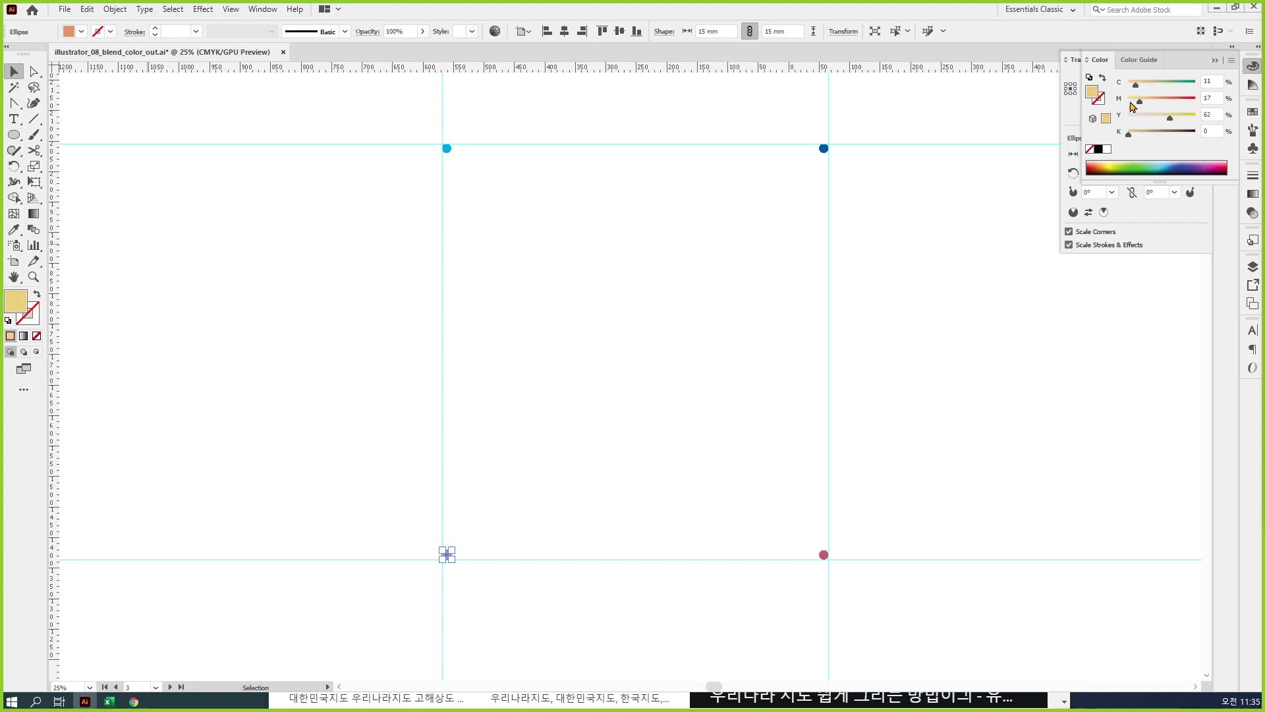
left_click(1005, 399)
Step: Raise the lower-right circle's magenta to 96% and lighten the upper-left circle to 47% cyan
left_click(823, 555)
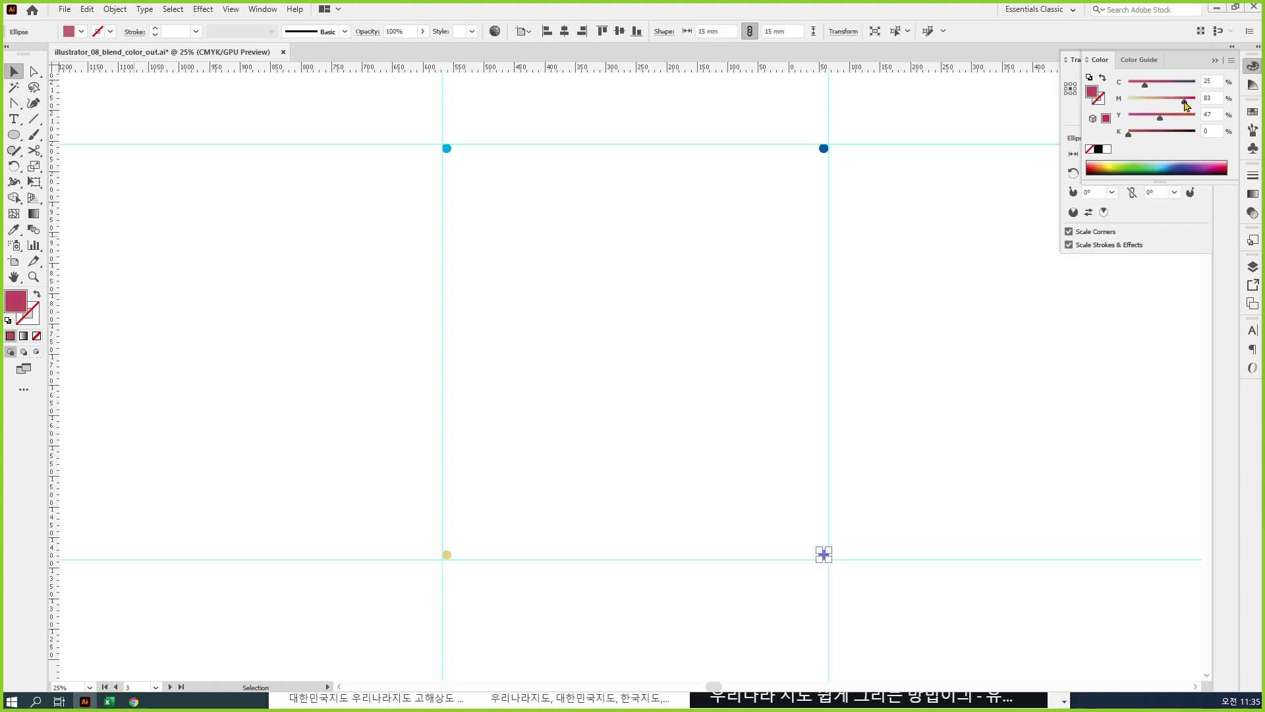
left_click(987, 371)
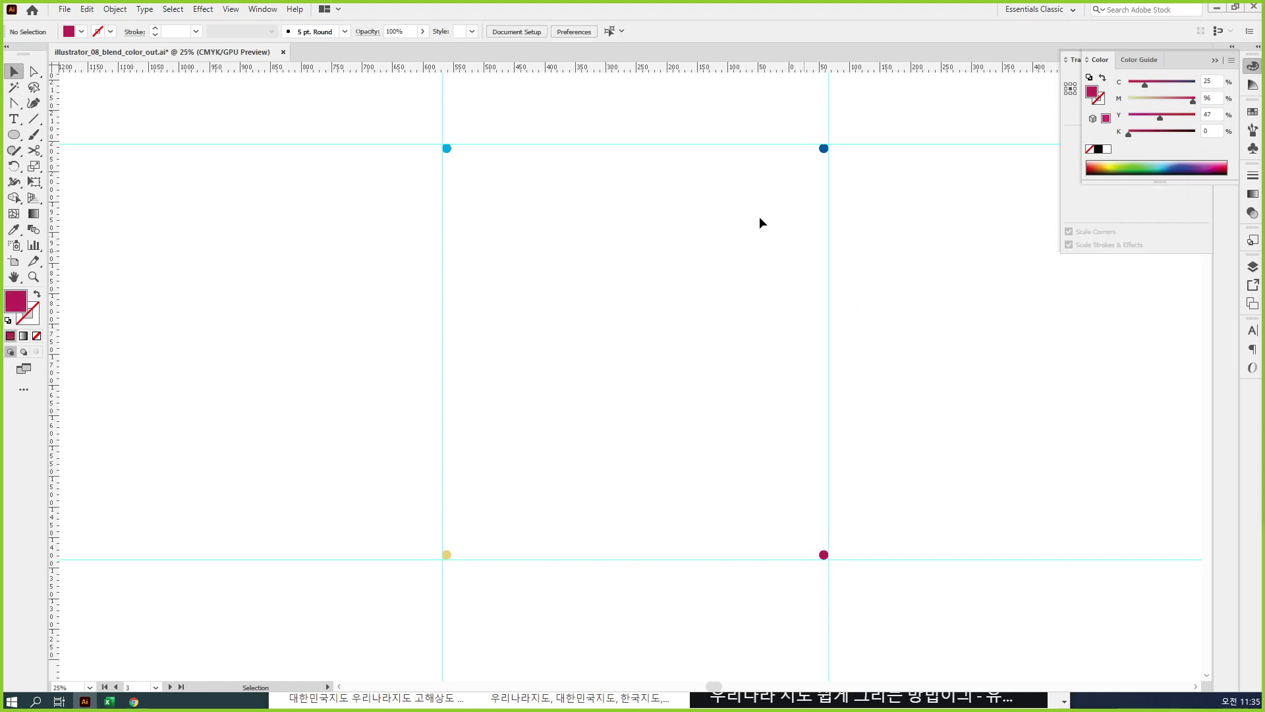
left_click(447, 148)
left_click_drag(1190, 81, 1162, 87)
left_click(948, 369)
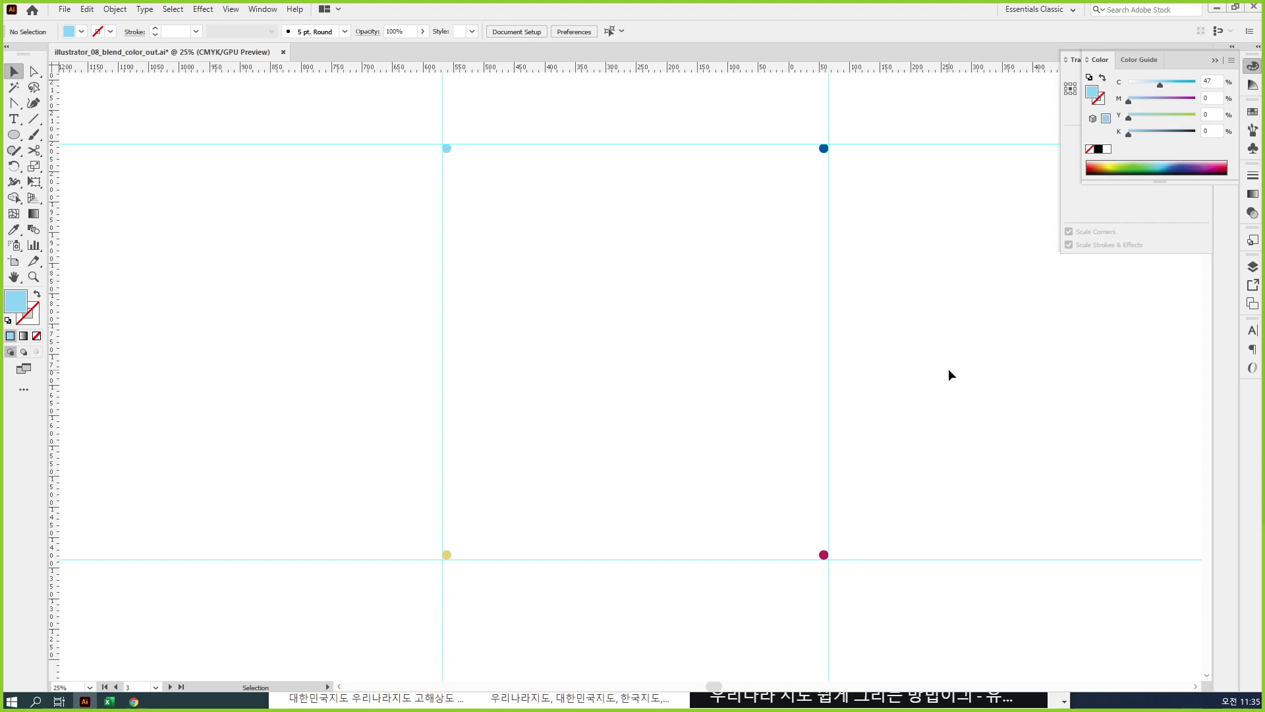
Step: Hide the guides, select the two right-hand circles and set alignment to Align to Selection
key("ctrl+semicolon")
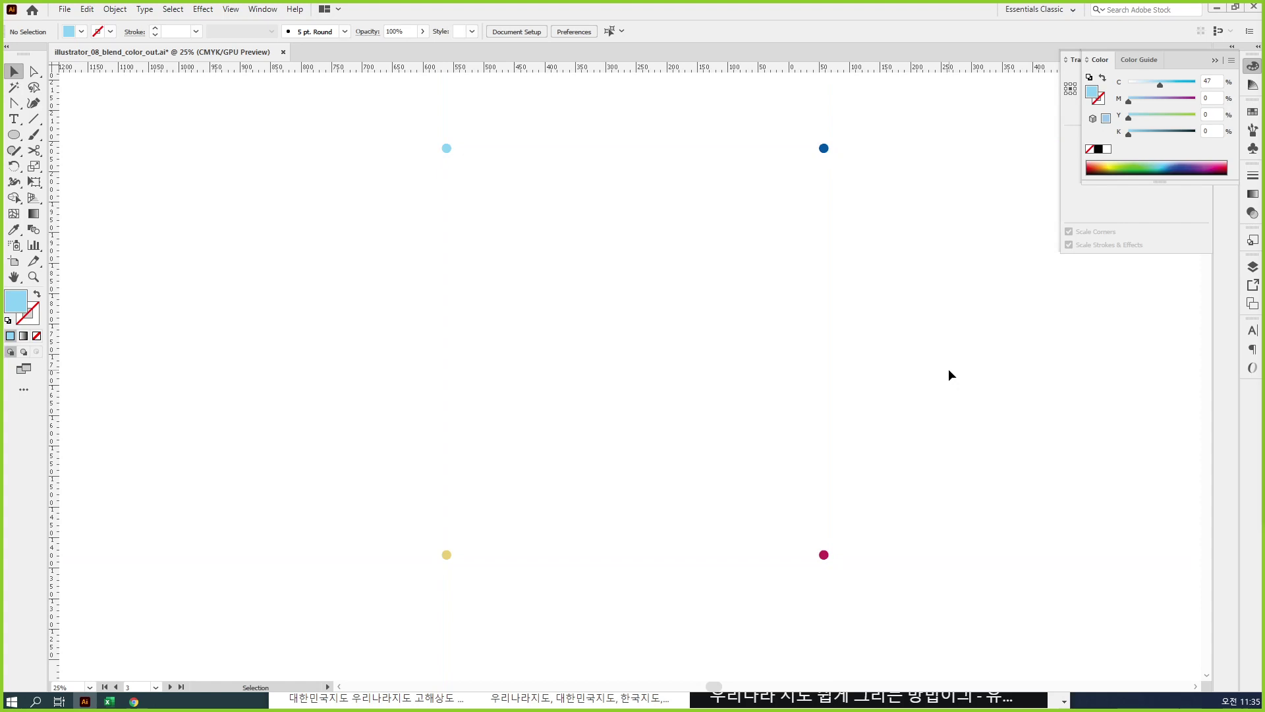
left_click_drag(788, 99, 879, 604)
left_click(1236, 86)
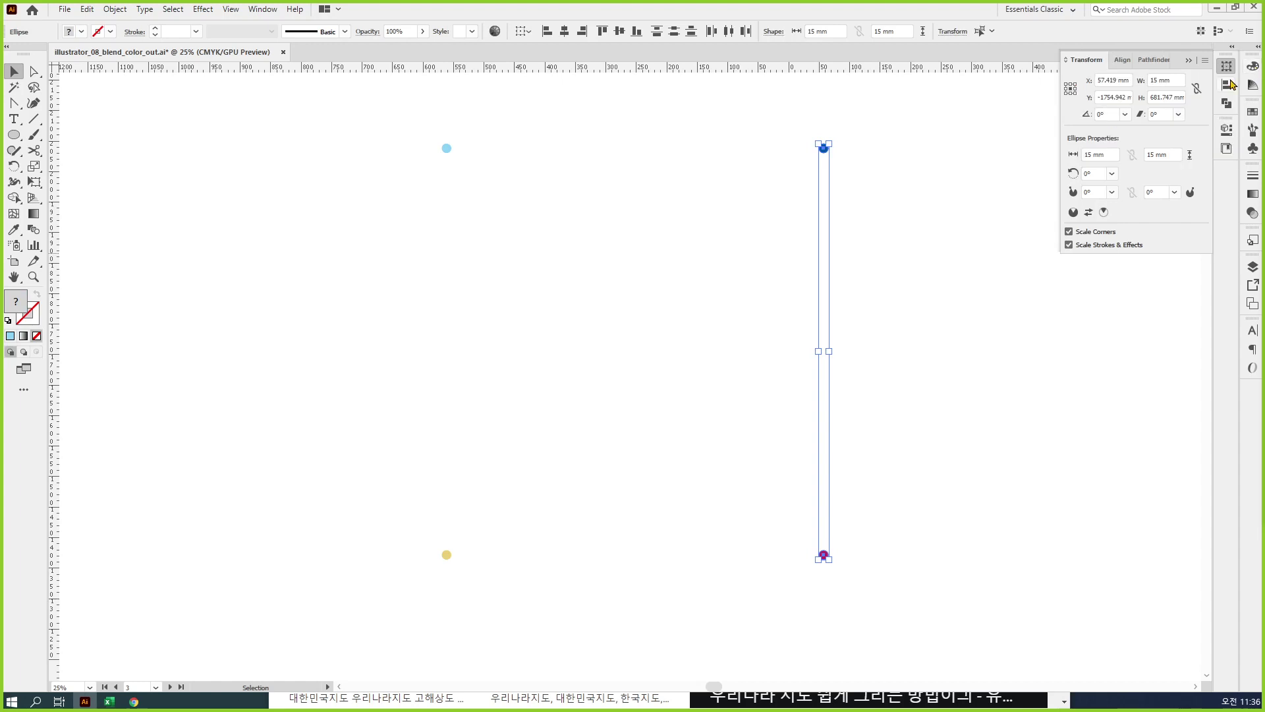
left_click(1226, 85)
left_click(1195, 173)
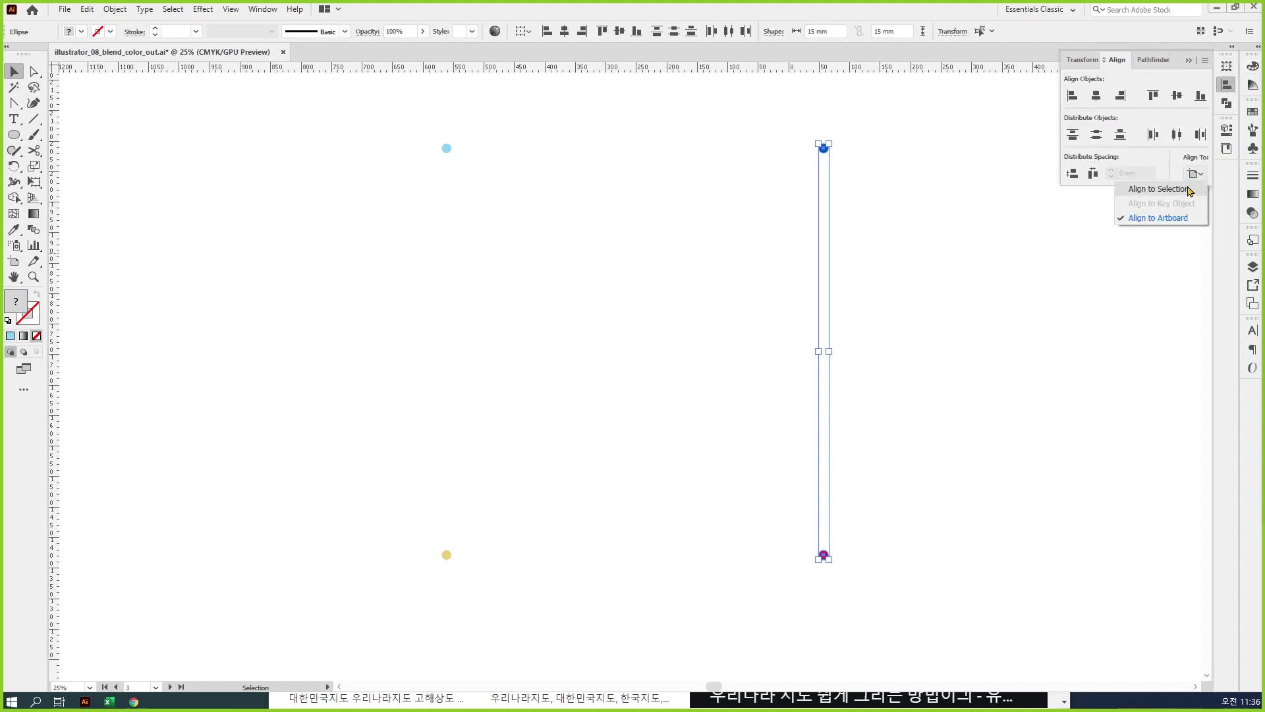
left_click(1192, 188)
Step: Align the left, upper and lower pairs of circles in turn and clear the selection
left_click_drag(416, 129, 469, 598)
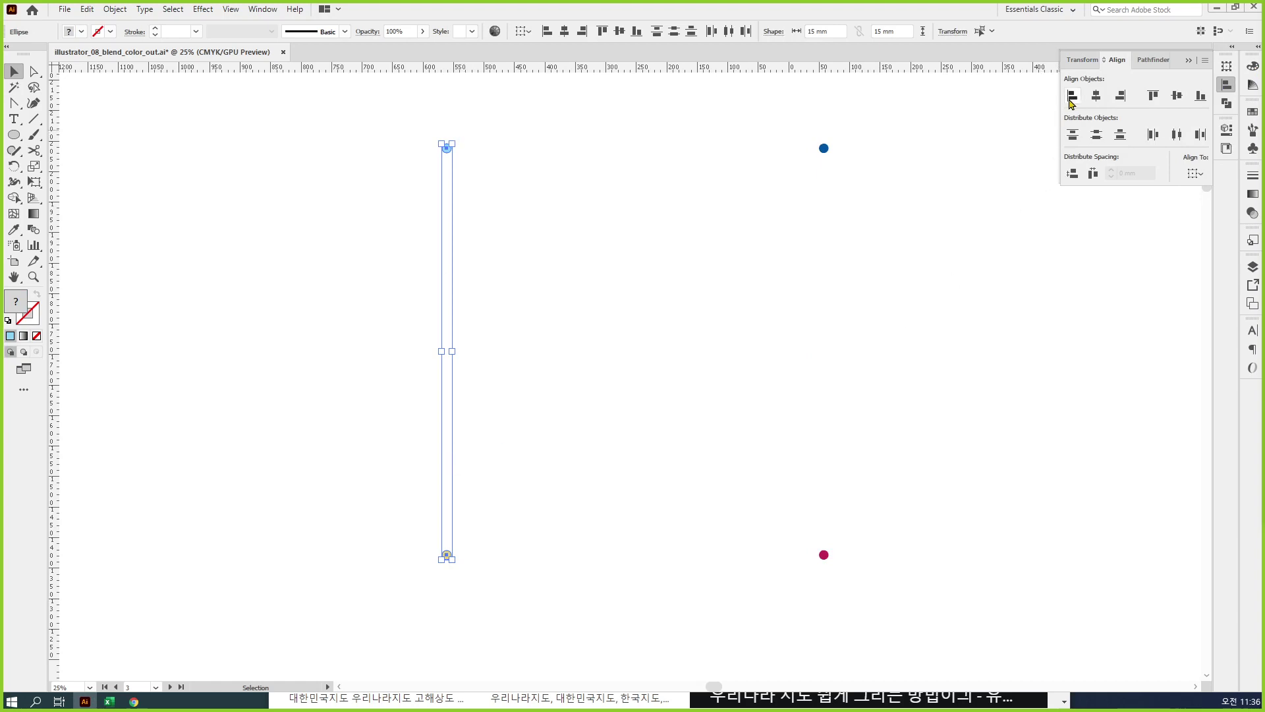
left_click_drag(313, 129, 913, 202)
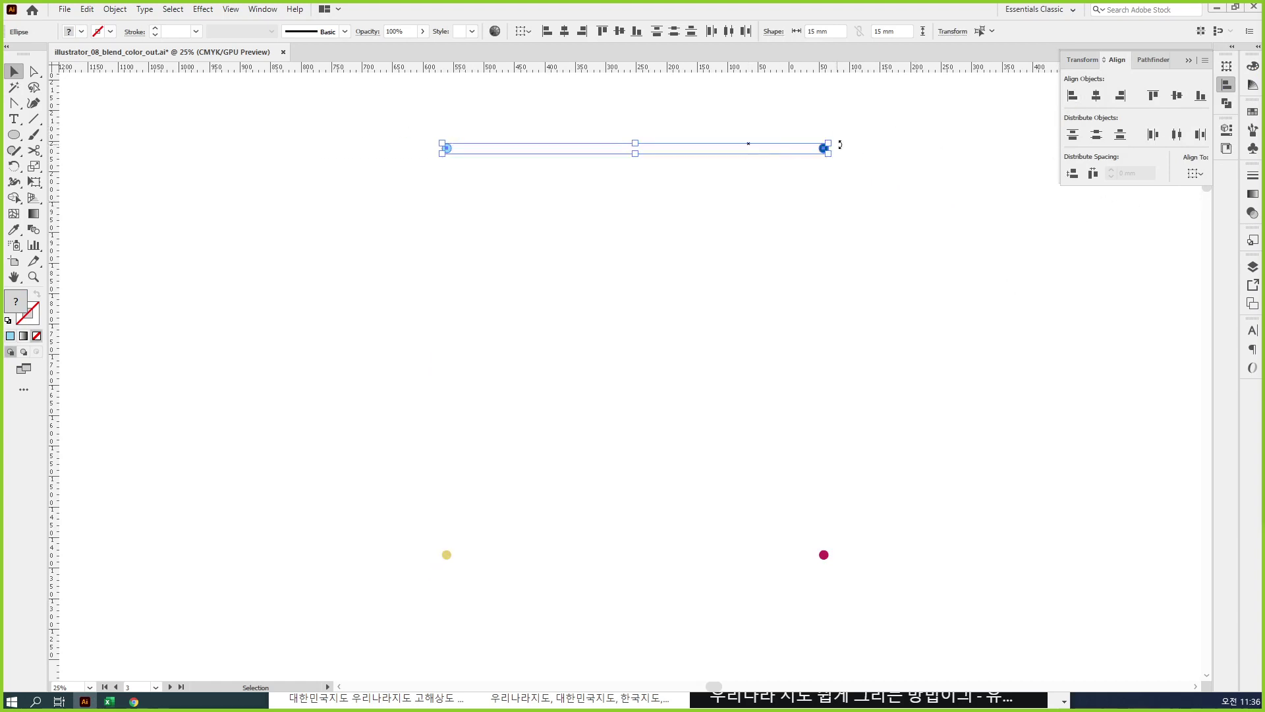
left_click_drag(360, 457, 908, 581)
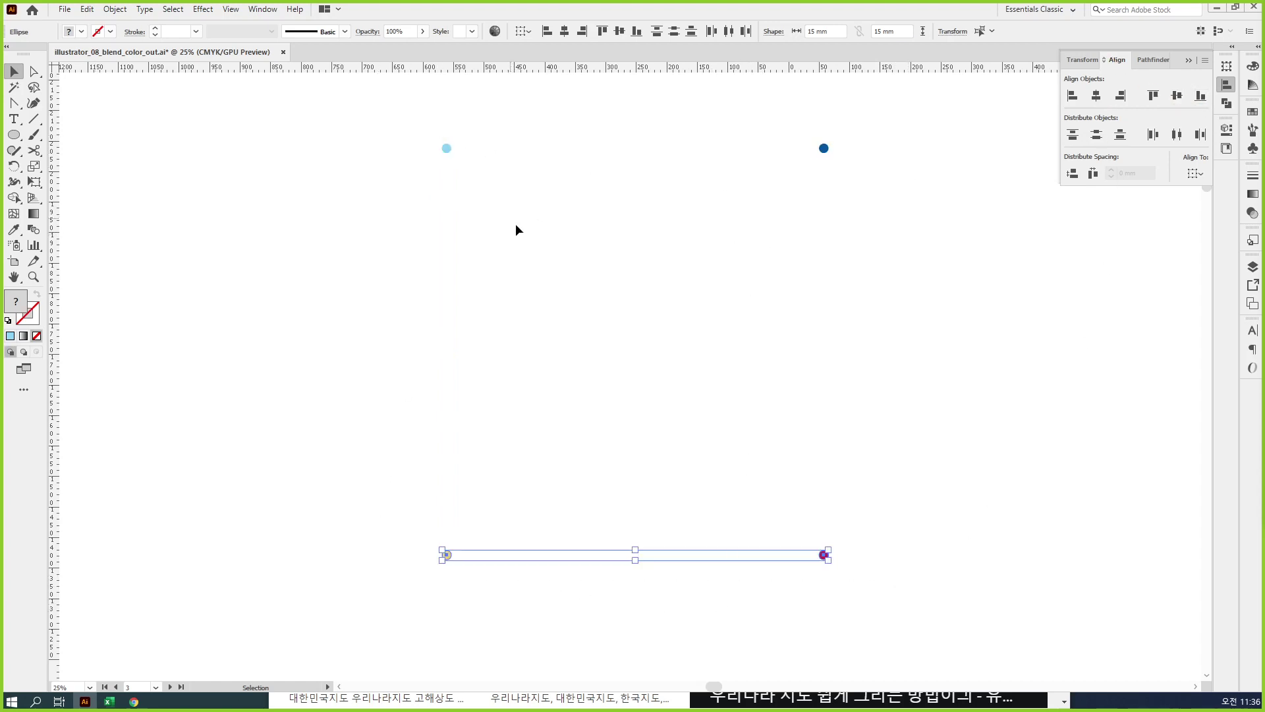
left_click(771, 345)
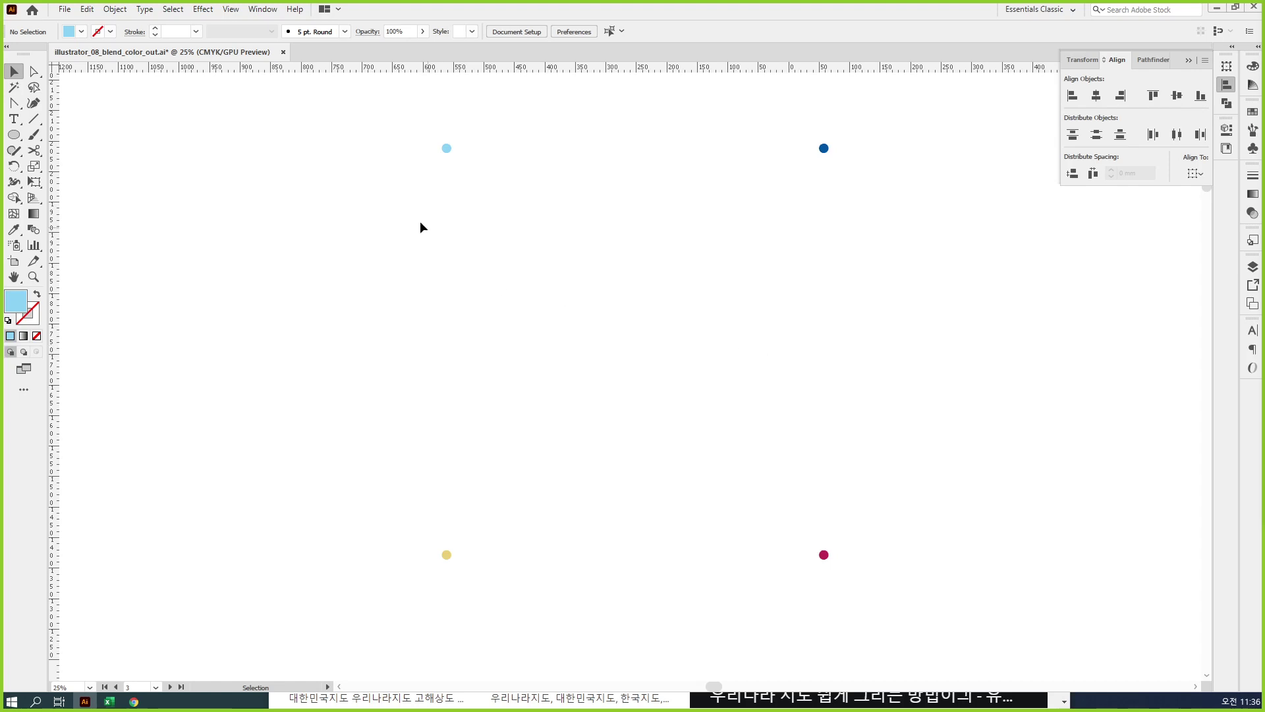
Step: Blend the light blue upper-left circle with the dark blue upper-right circle using the Blend tool
left_click_drag(860, 154, 824, 159)
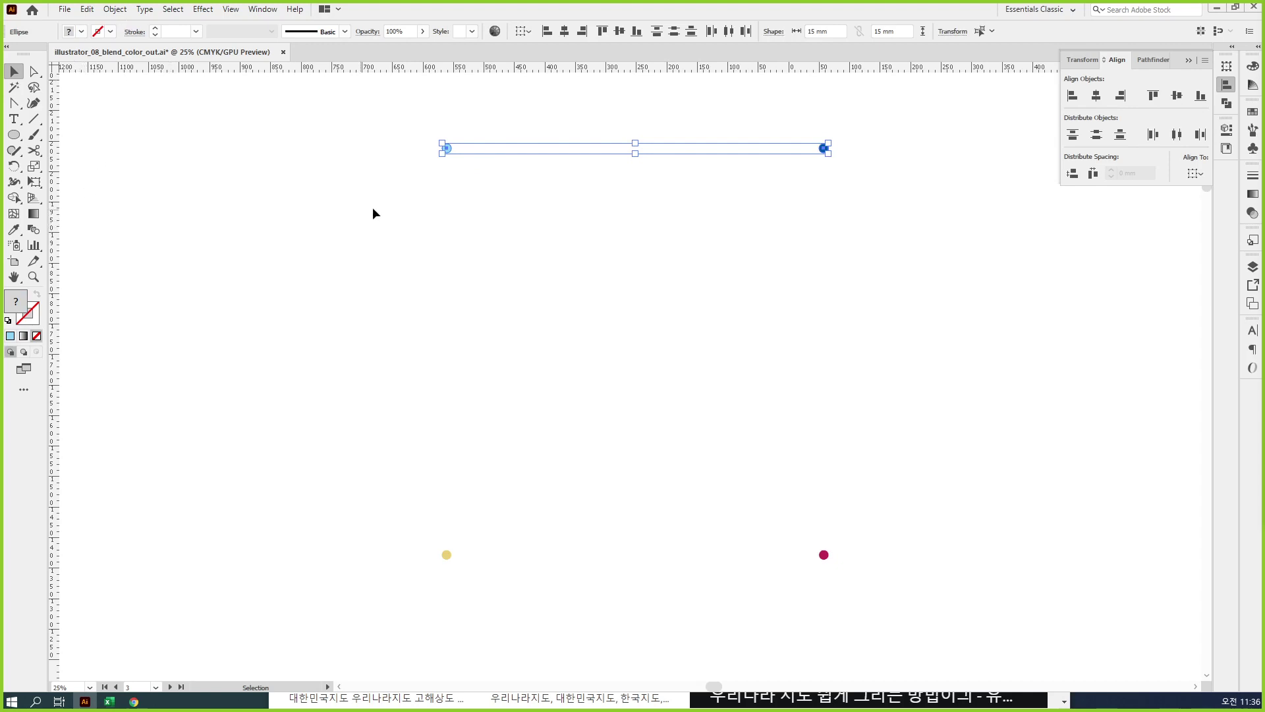
key("ctrl+=")
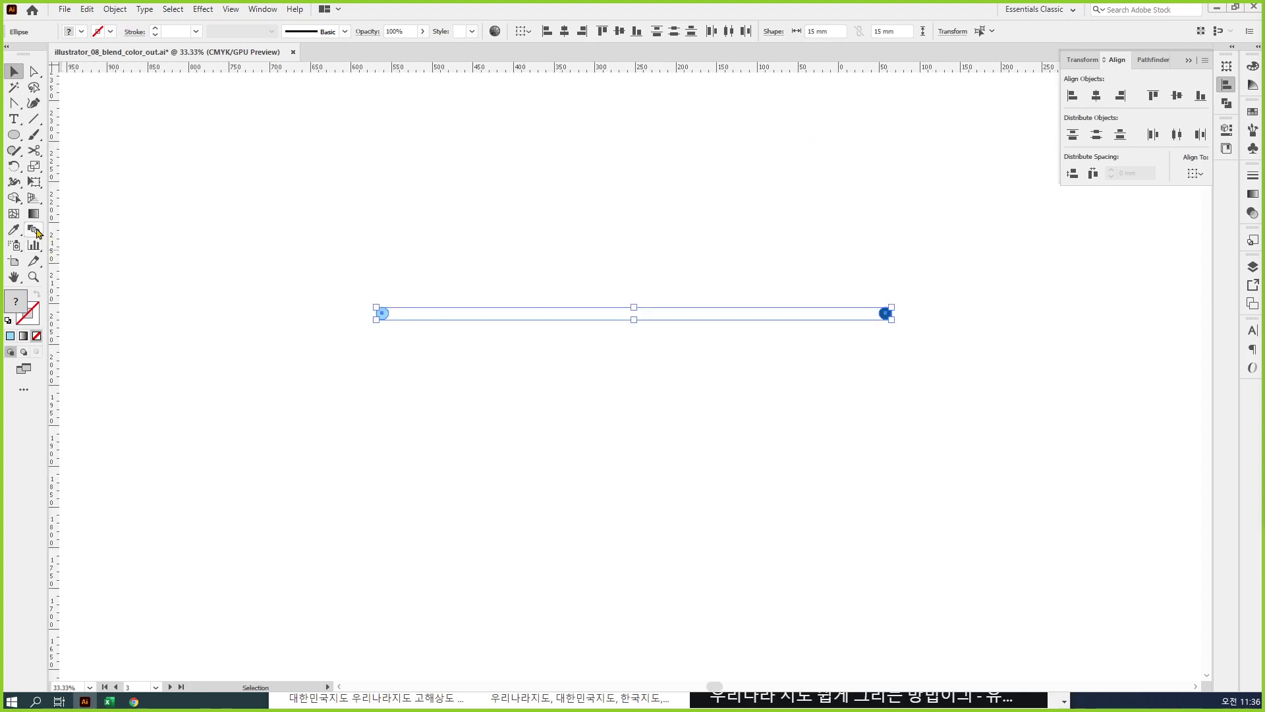
left_click(36, 230)
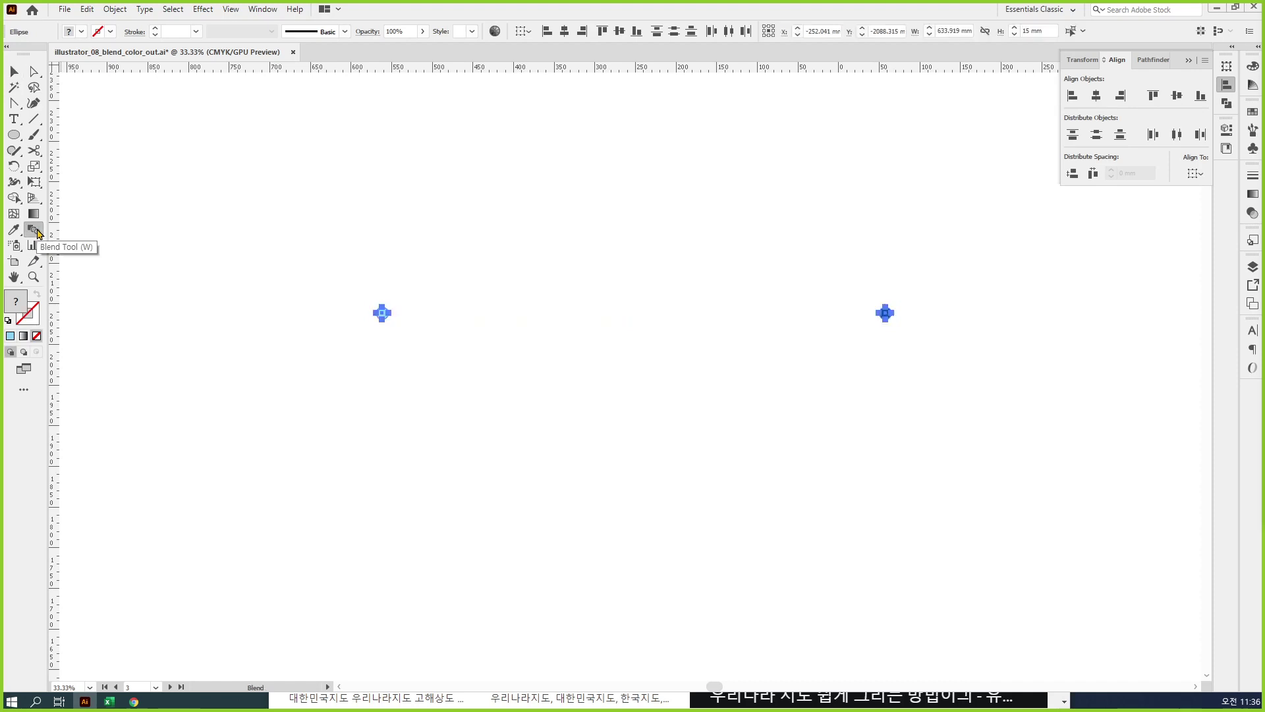
left_click(377, 313)
left_click(876, 319)
left_click(885, 314)
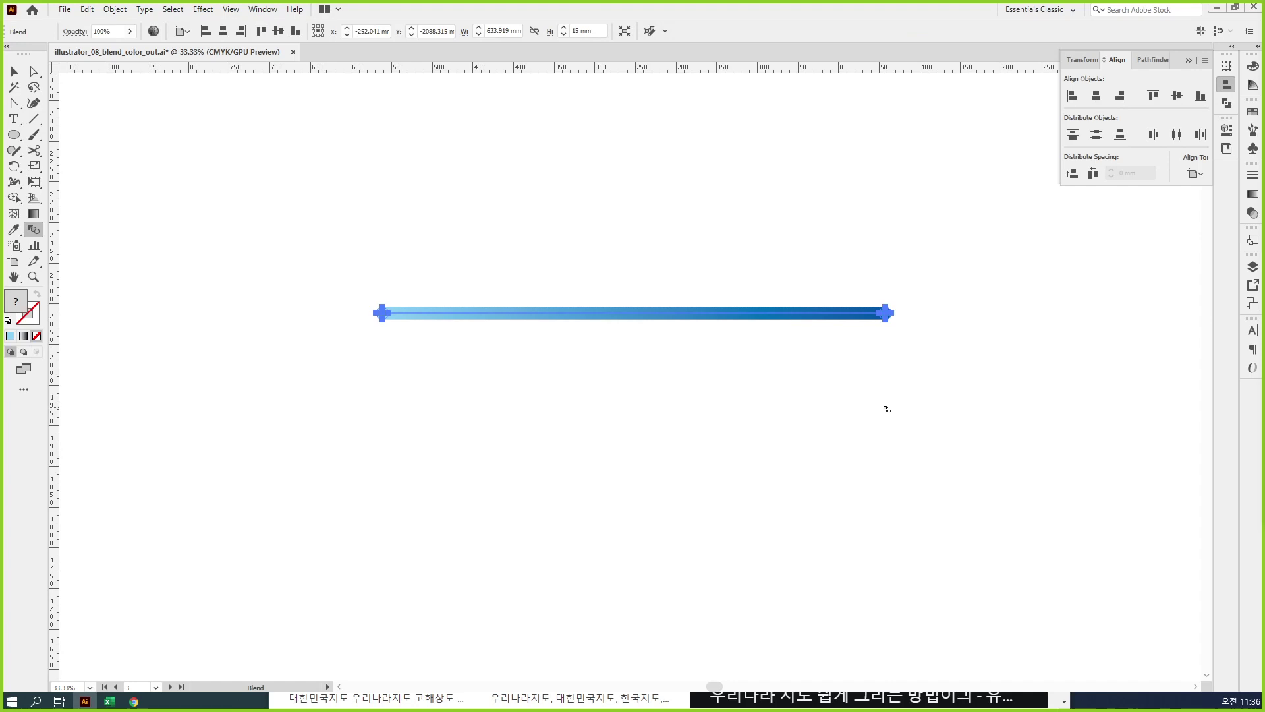
Step: Set the blue blend's spacing to Specified Steps with 30 steps
double_click(34, 233)
left_click(317, 304)
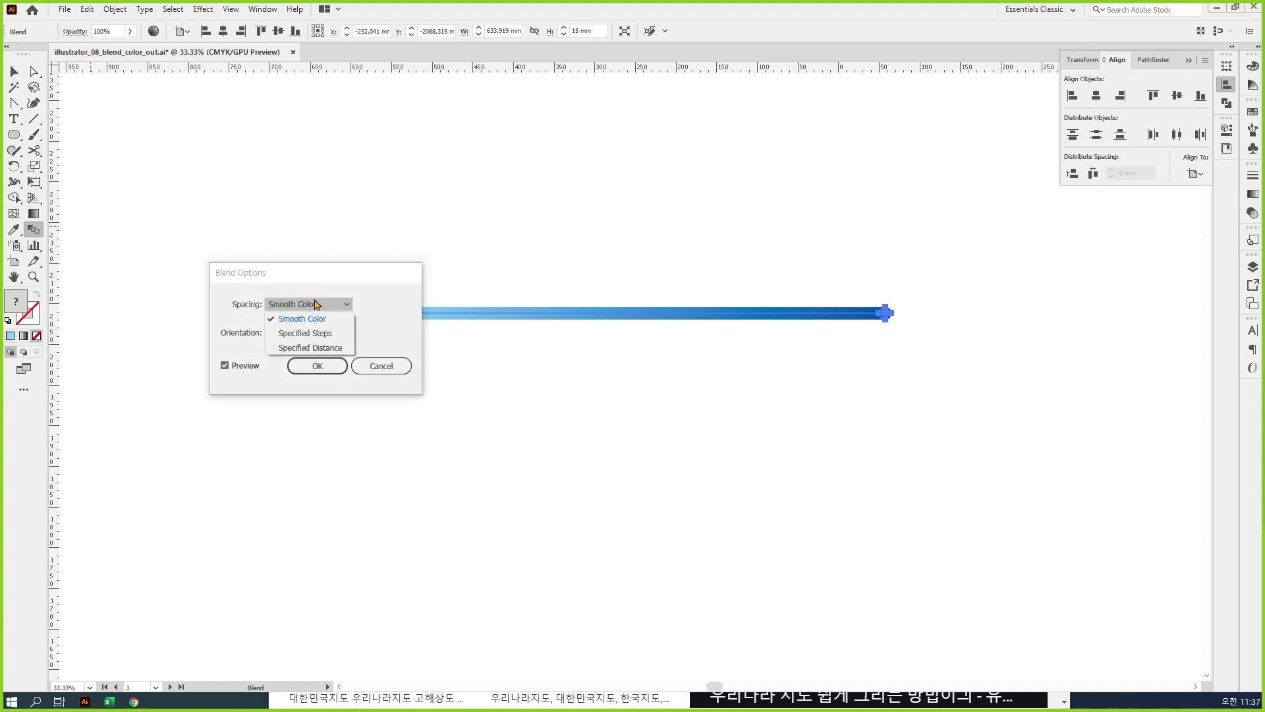
left_click(327, 334)
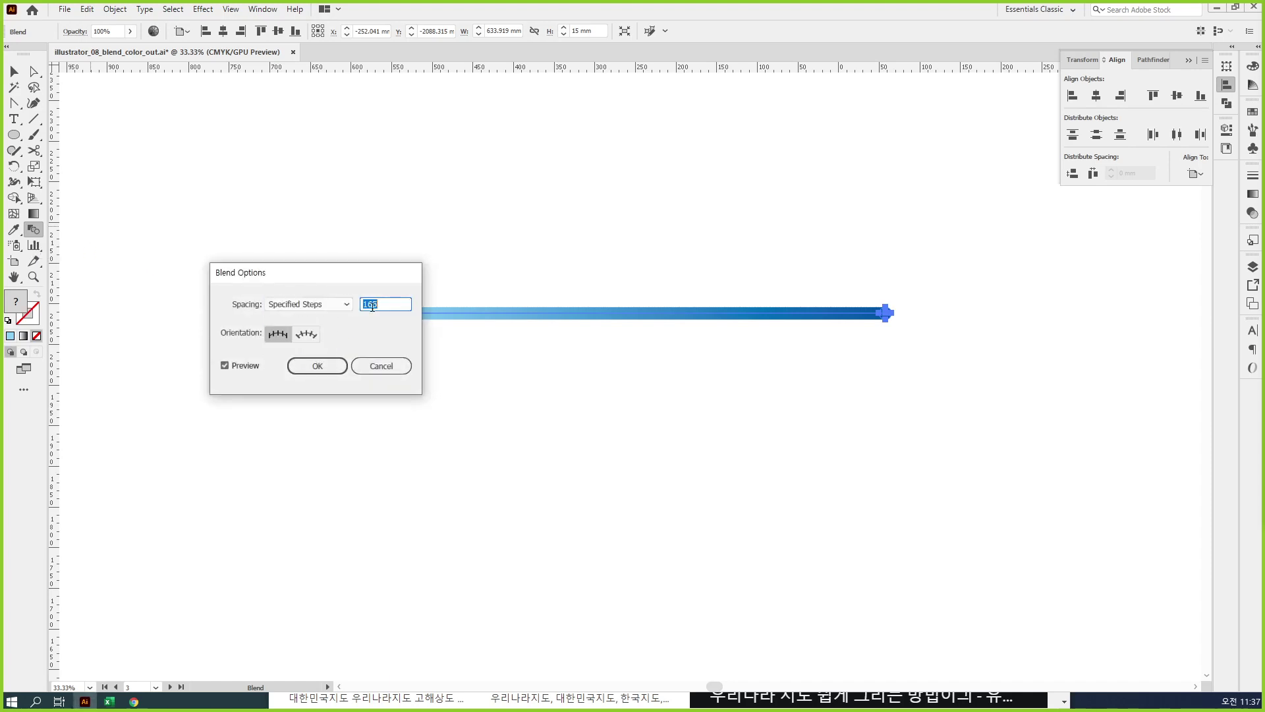
type("100")
left_click_drag(346, 278, 508, 138)
key("shift+Down")
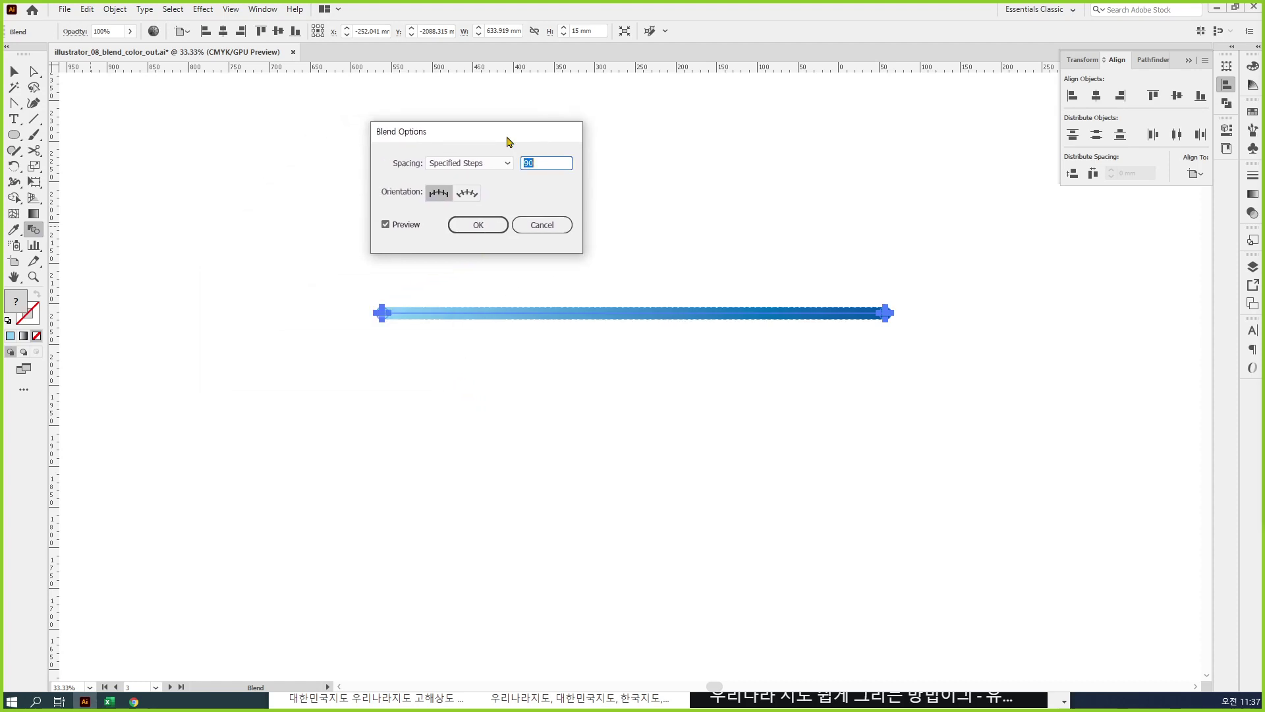
key("shift+Down")
key("shift+Down")
key("shift+Down")
key("shift+Down")
key("shift+Down")
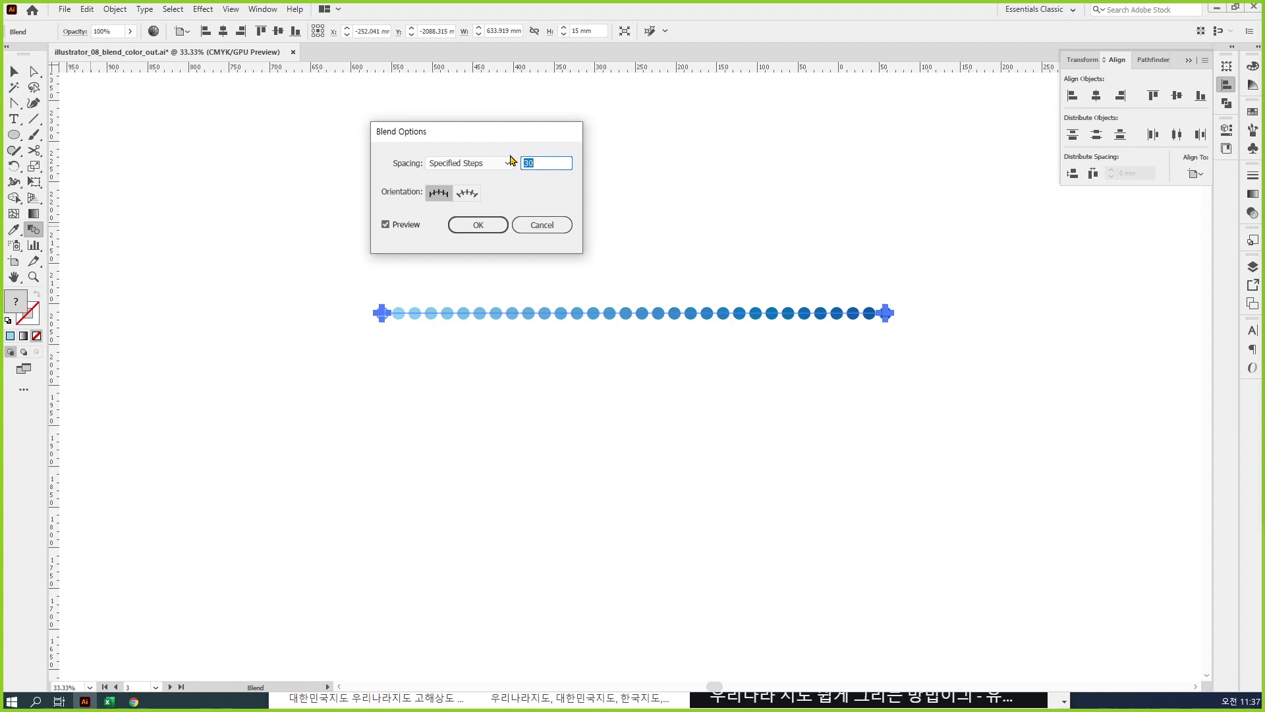
left_click(510, 164)
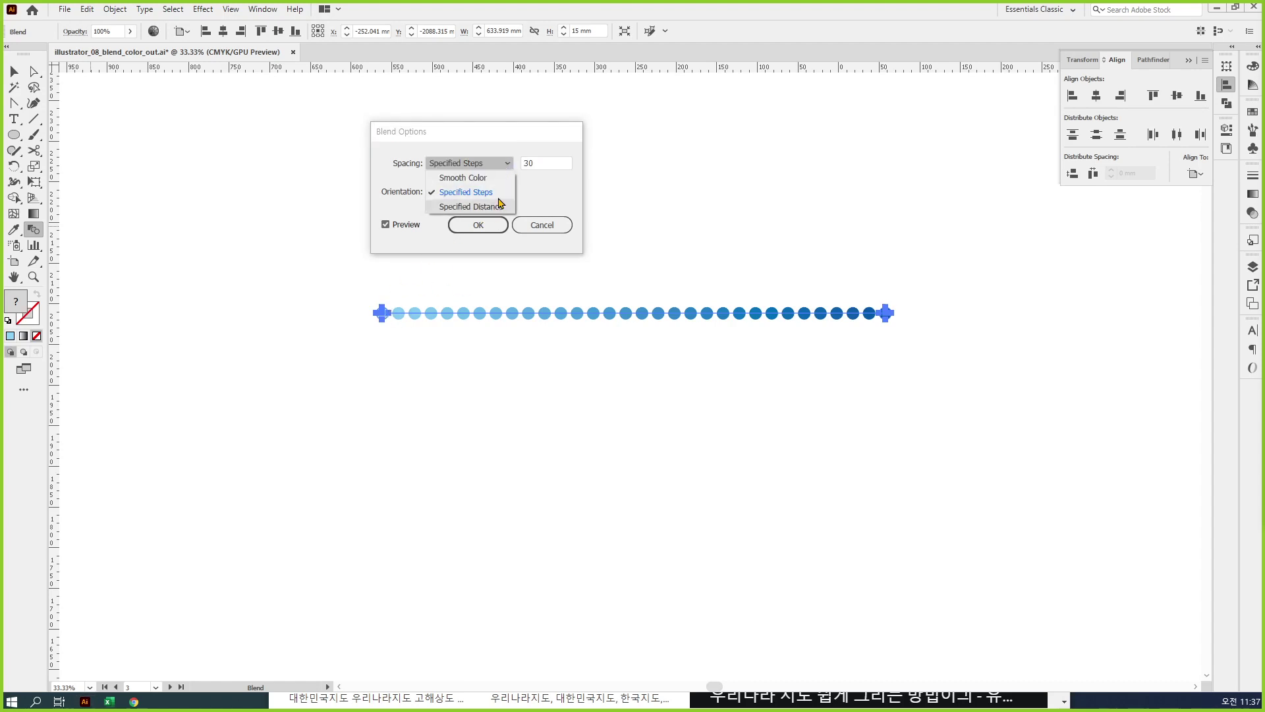
left_click(565, 194)
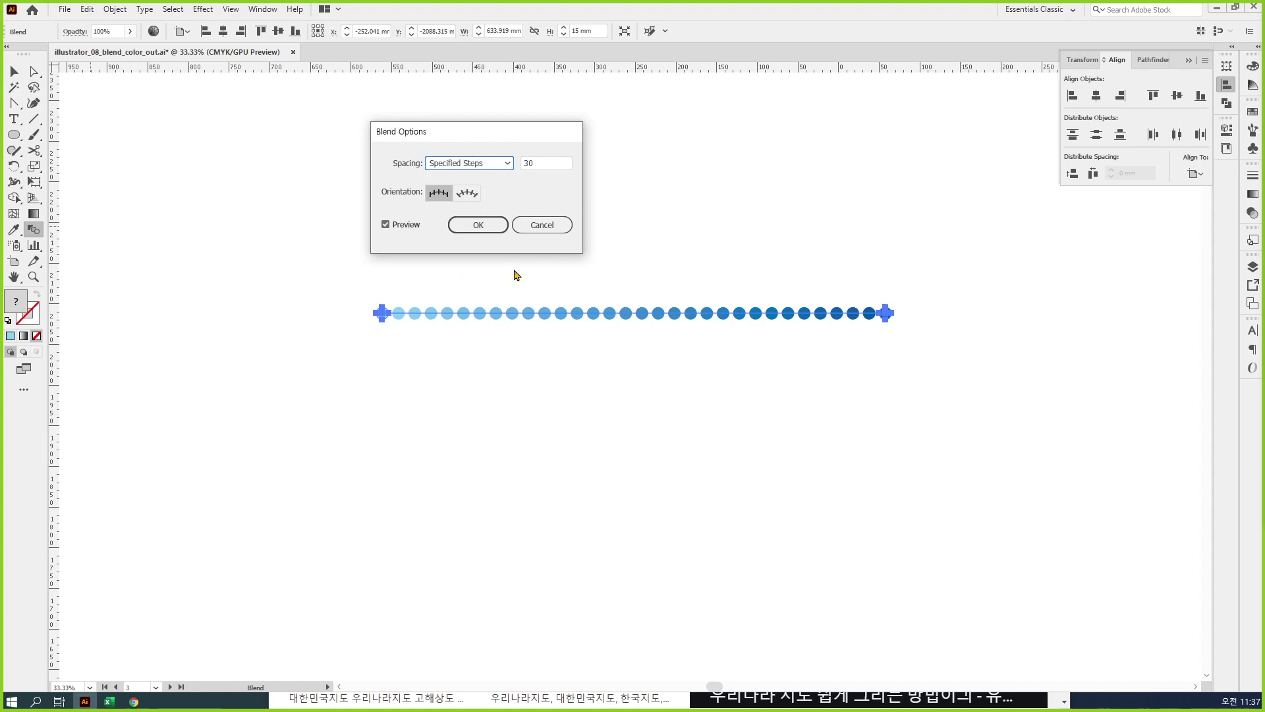
left_click(491, 224)
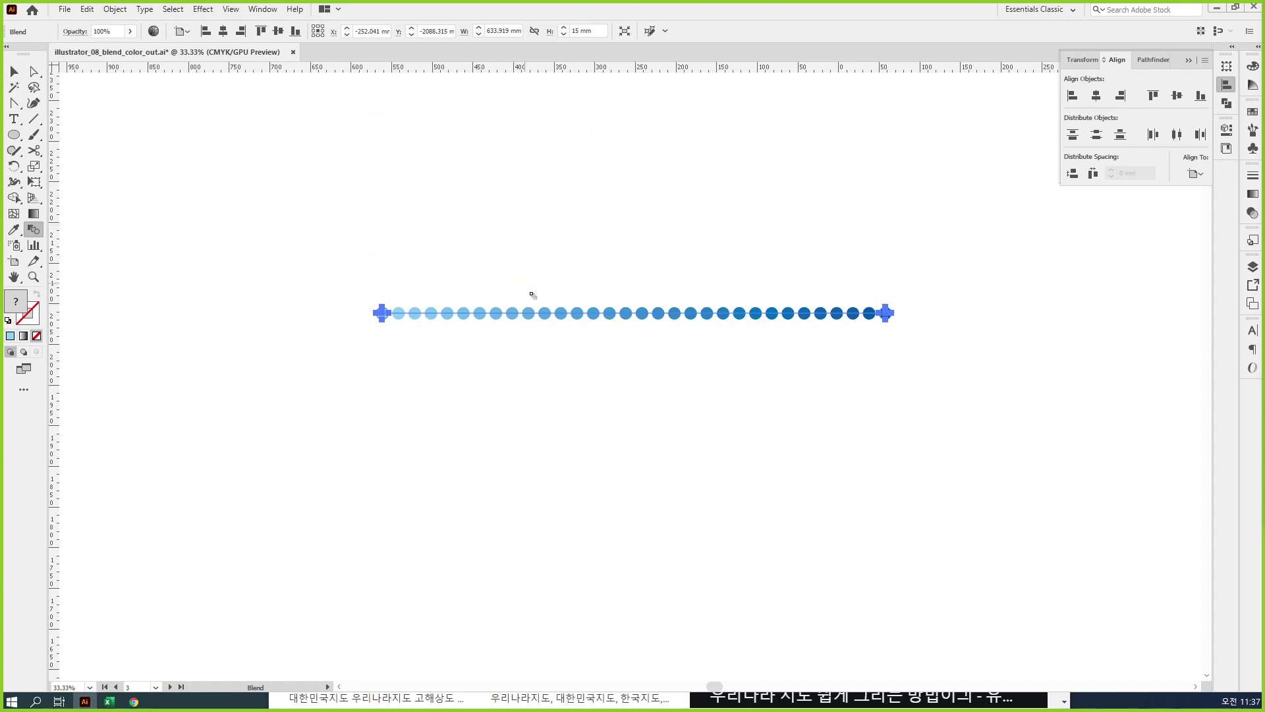
Step: Expand the blue blend's object and fill into individual circles and clear the selection
left_click(14, 73)
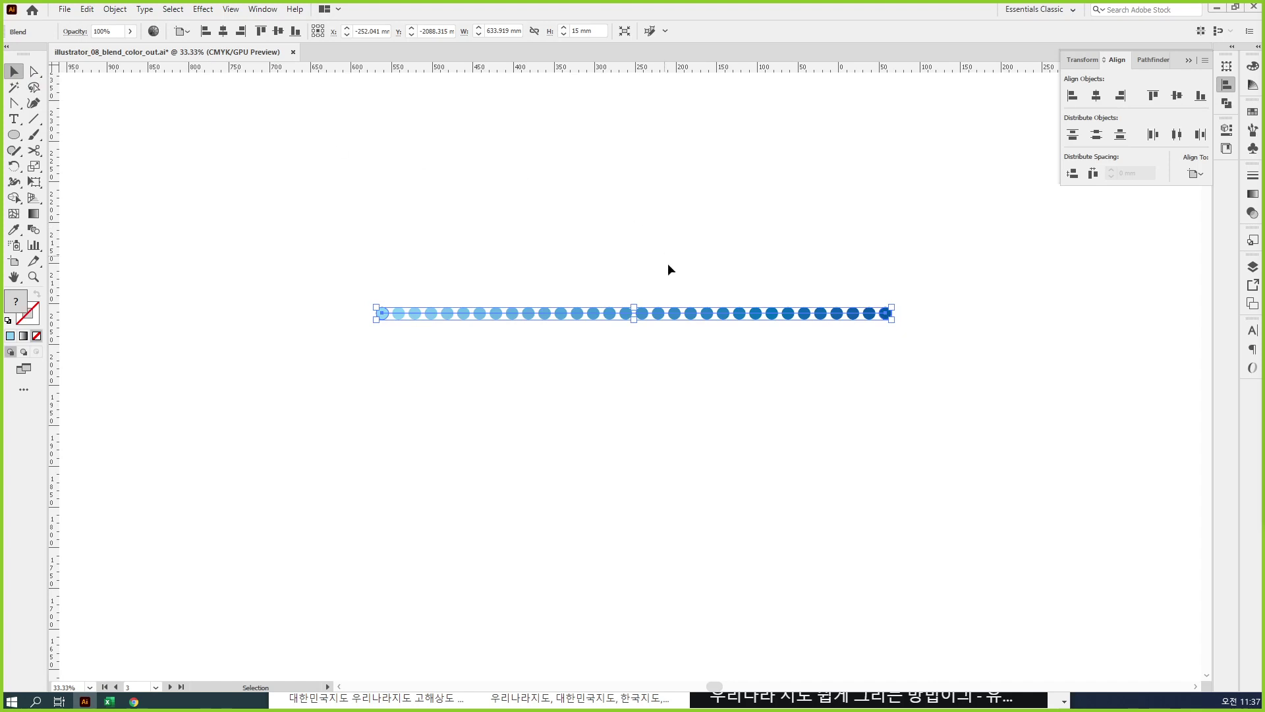
left_click(668, 200)
left_click(685, 316)
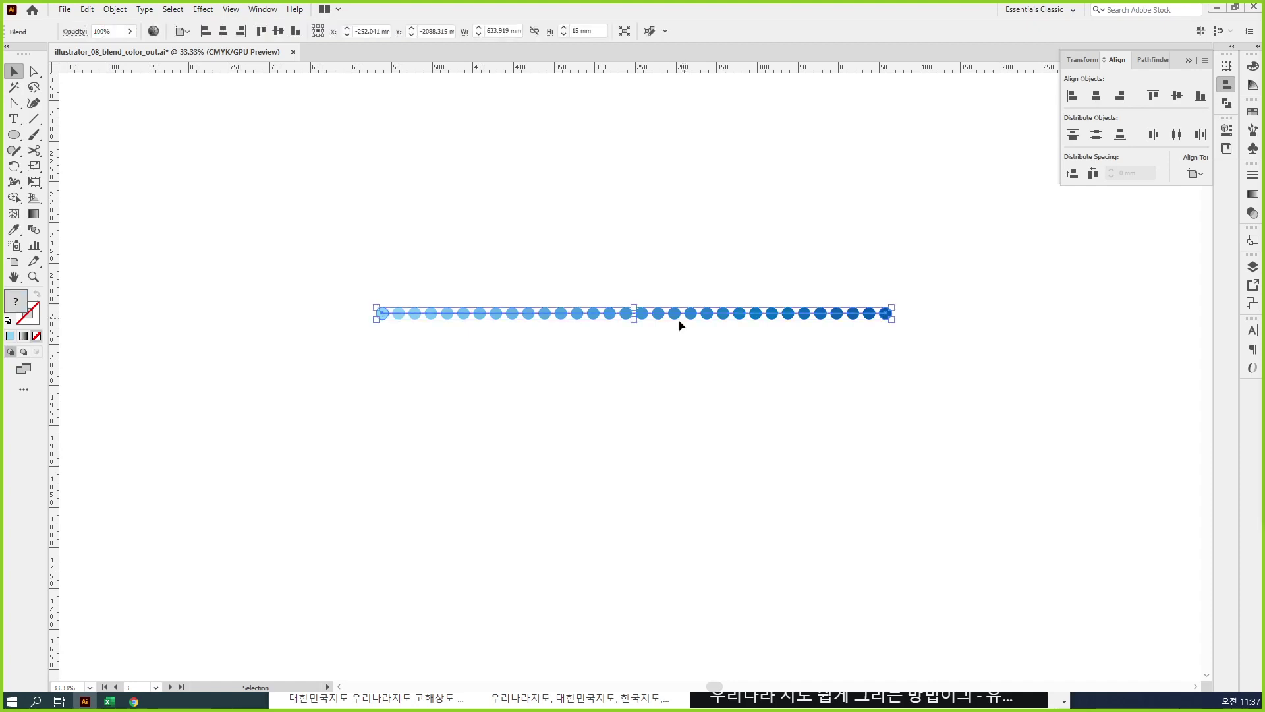
left_click(114, 9)
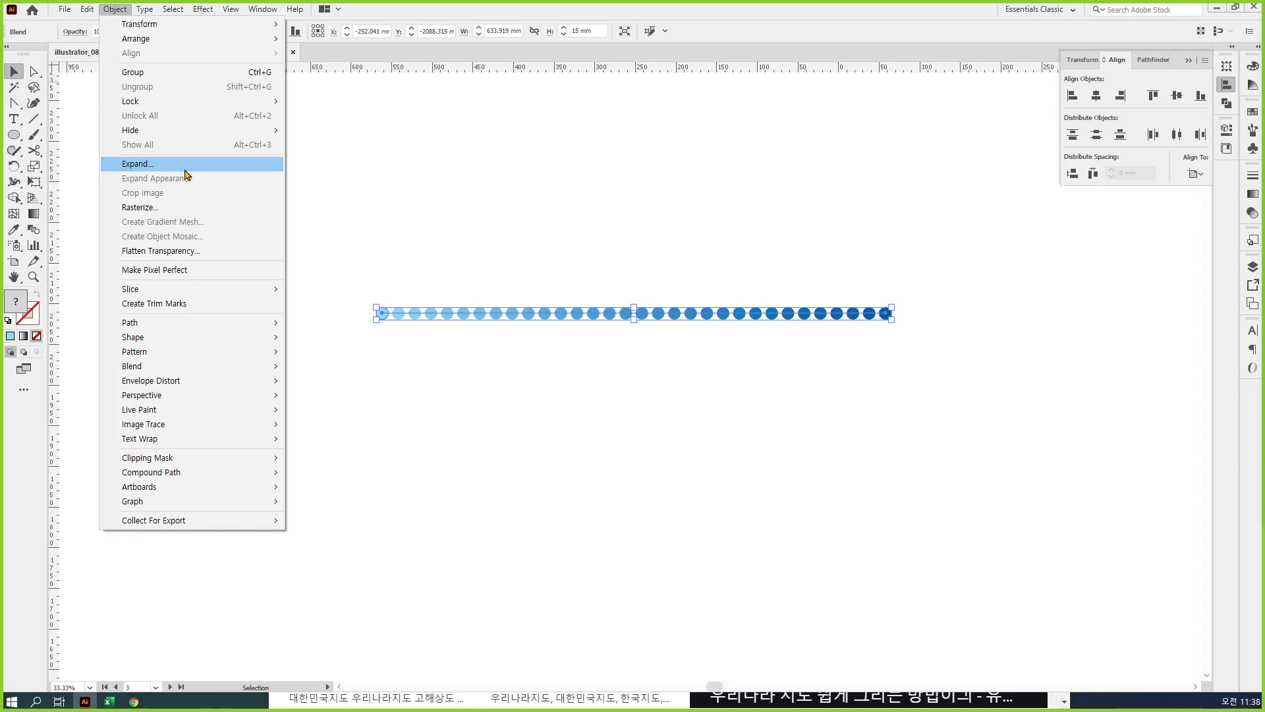
left_click(185, 170)
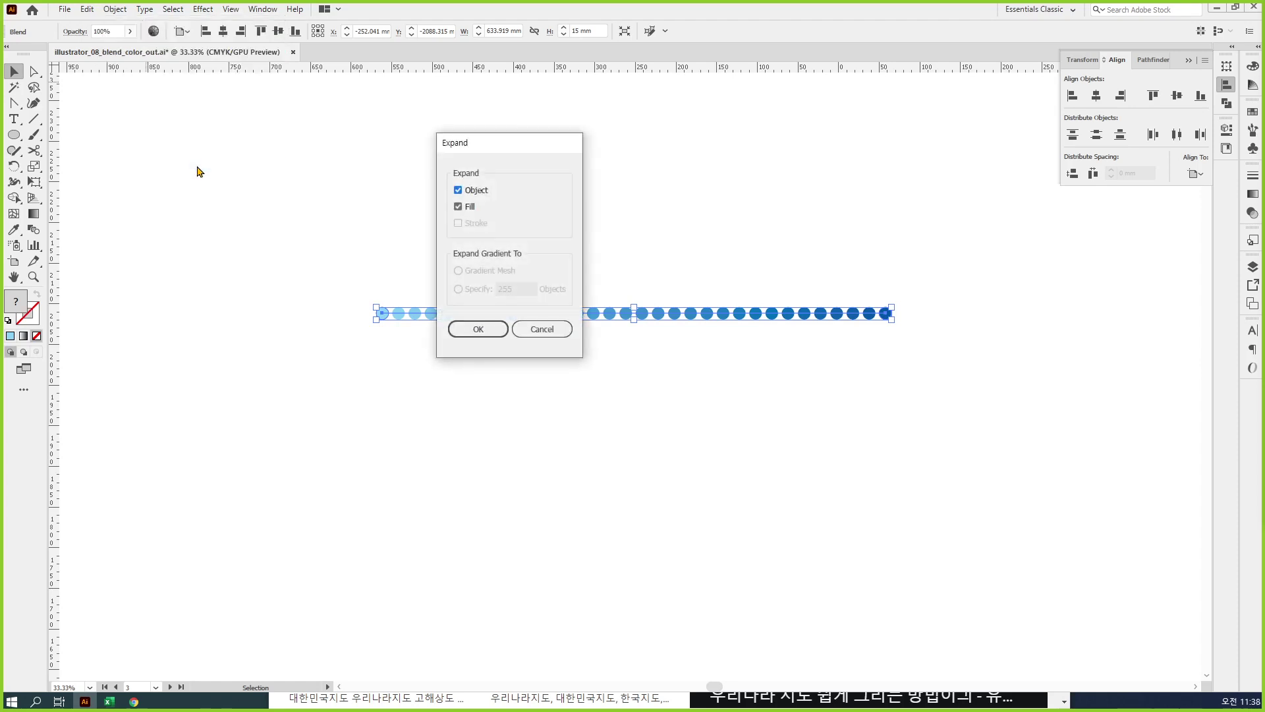
left_click(479, 329)
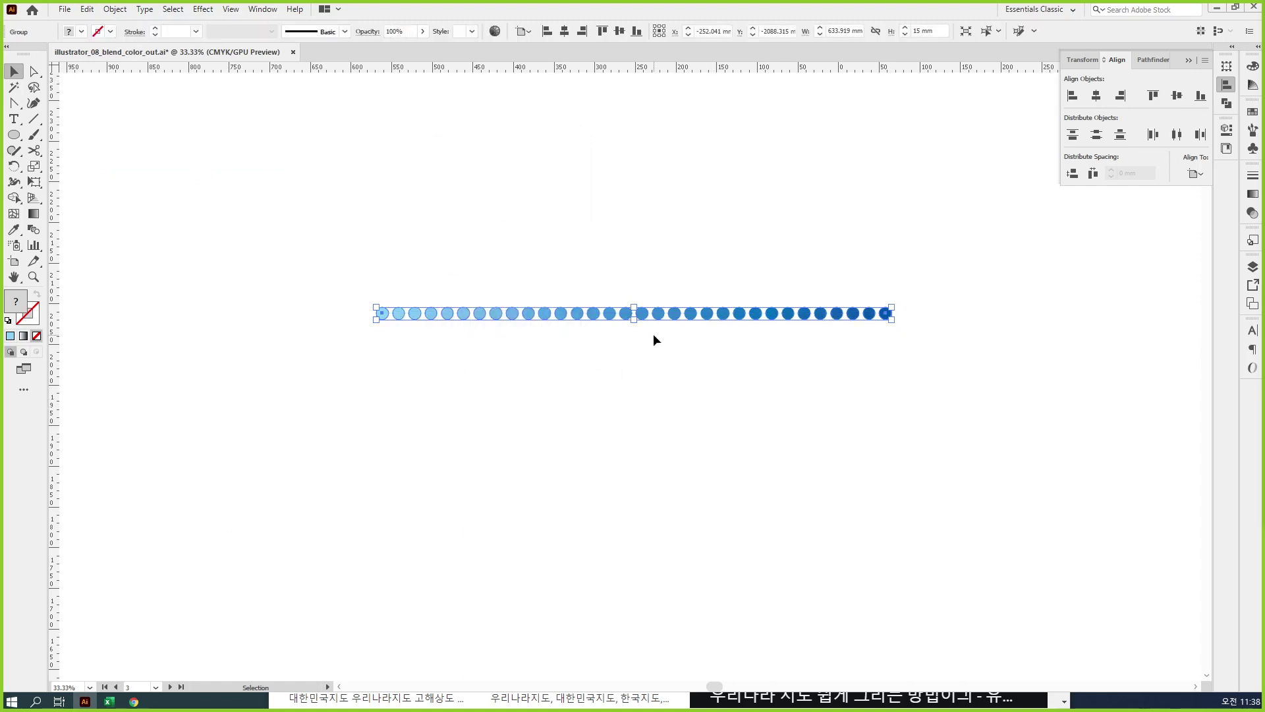
left_click(768, 380)
Step: Select the yellow lower-left and crimson lower-right circles together
left_click_drag(762, 557, 672, 305)
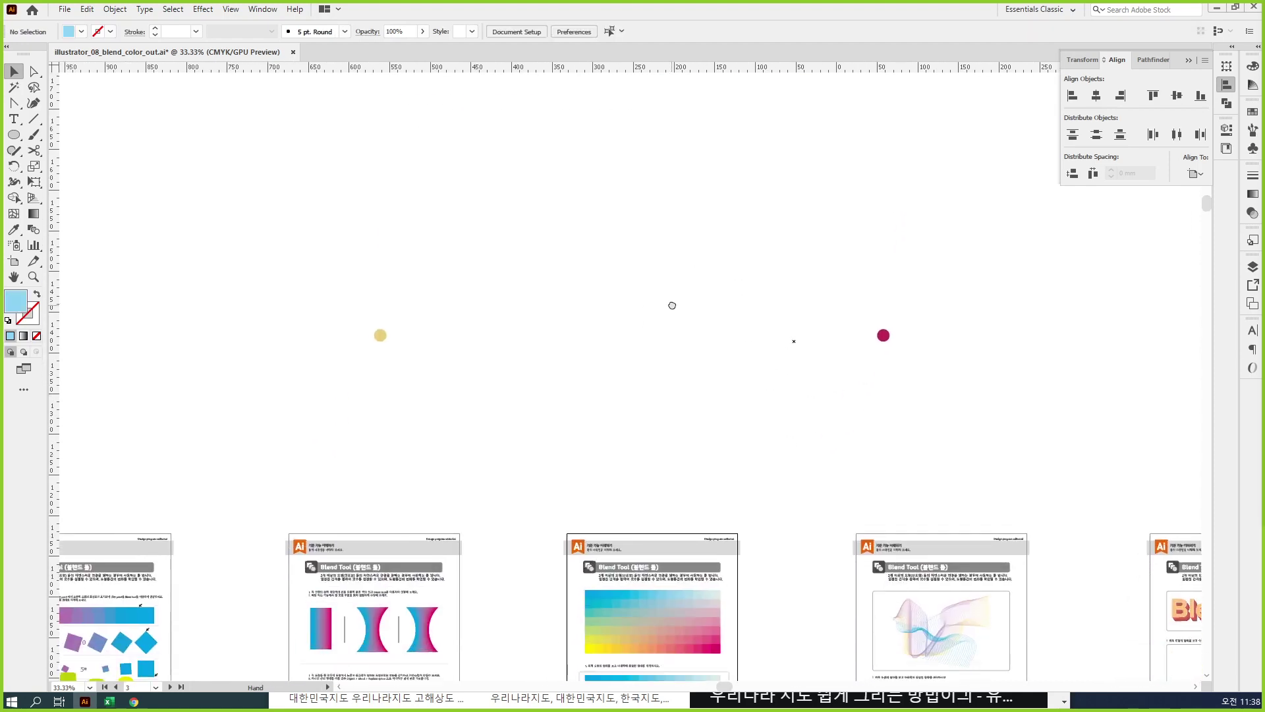
left_click_drag(322, 283, 958, 375)
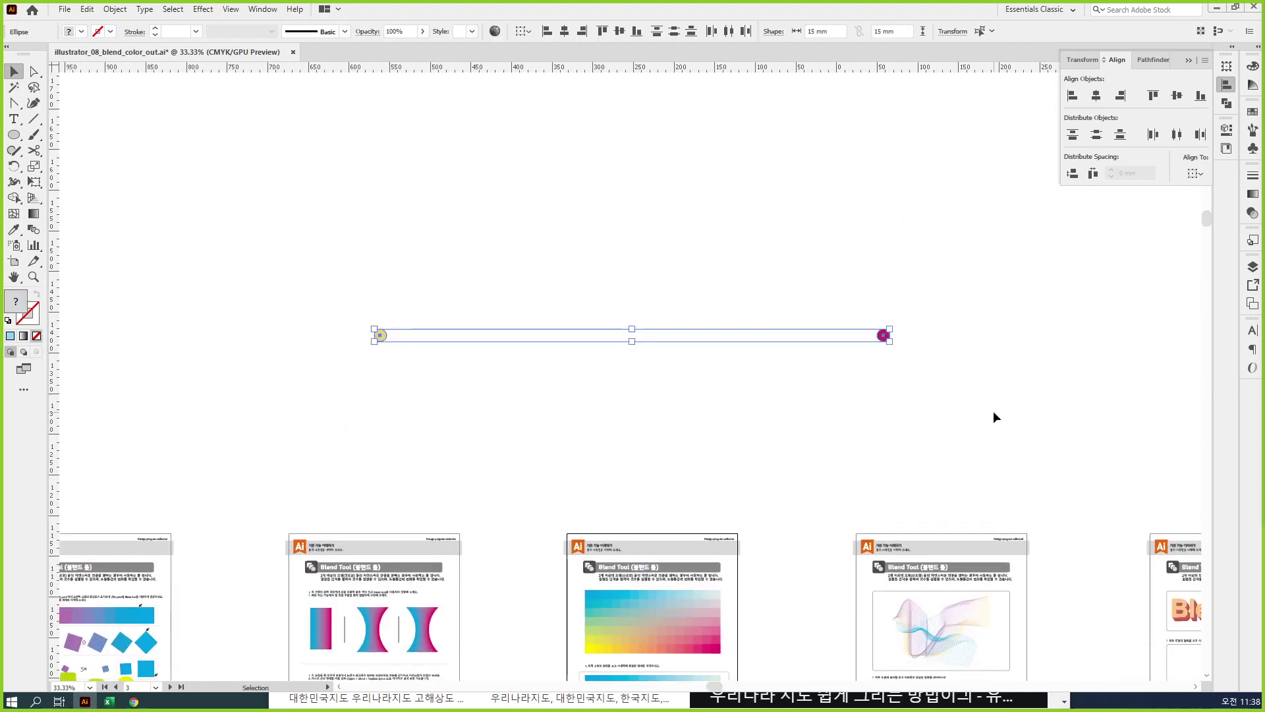
left_click(110, 11)
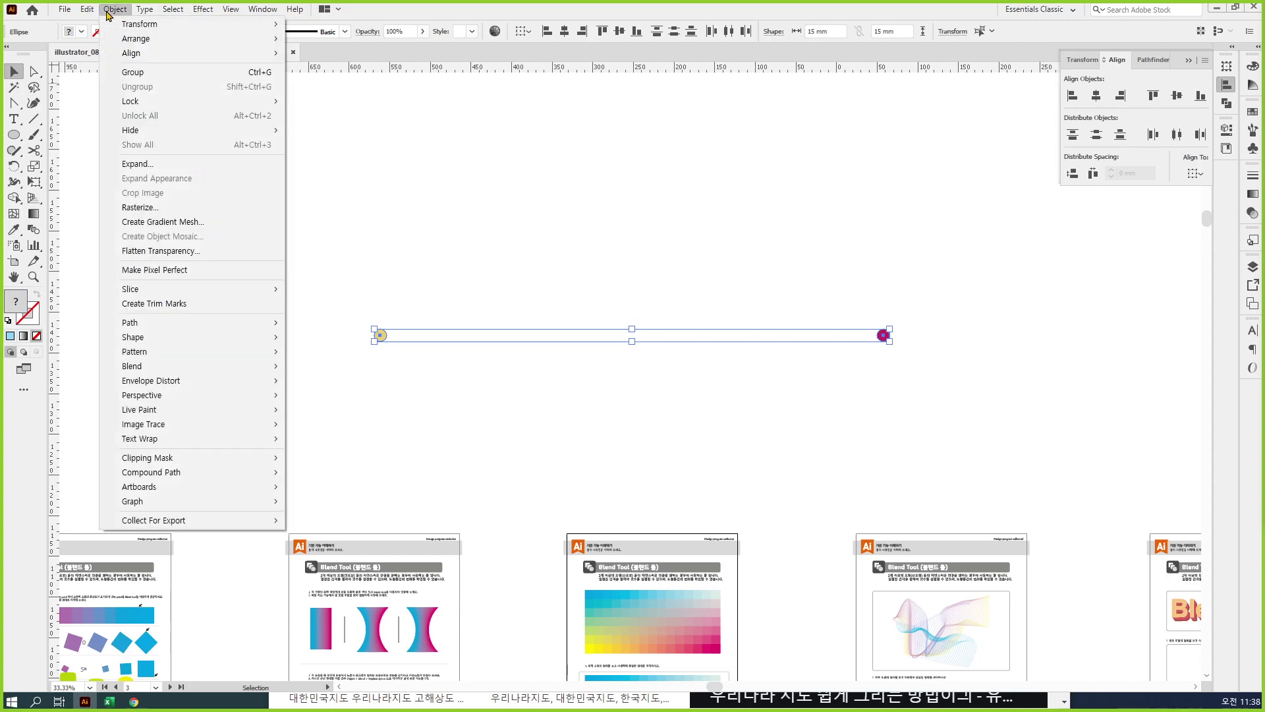
mouse_move(158, 368)
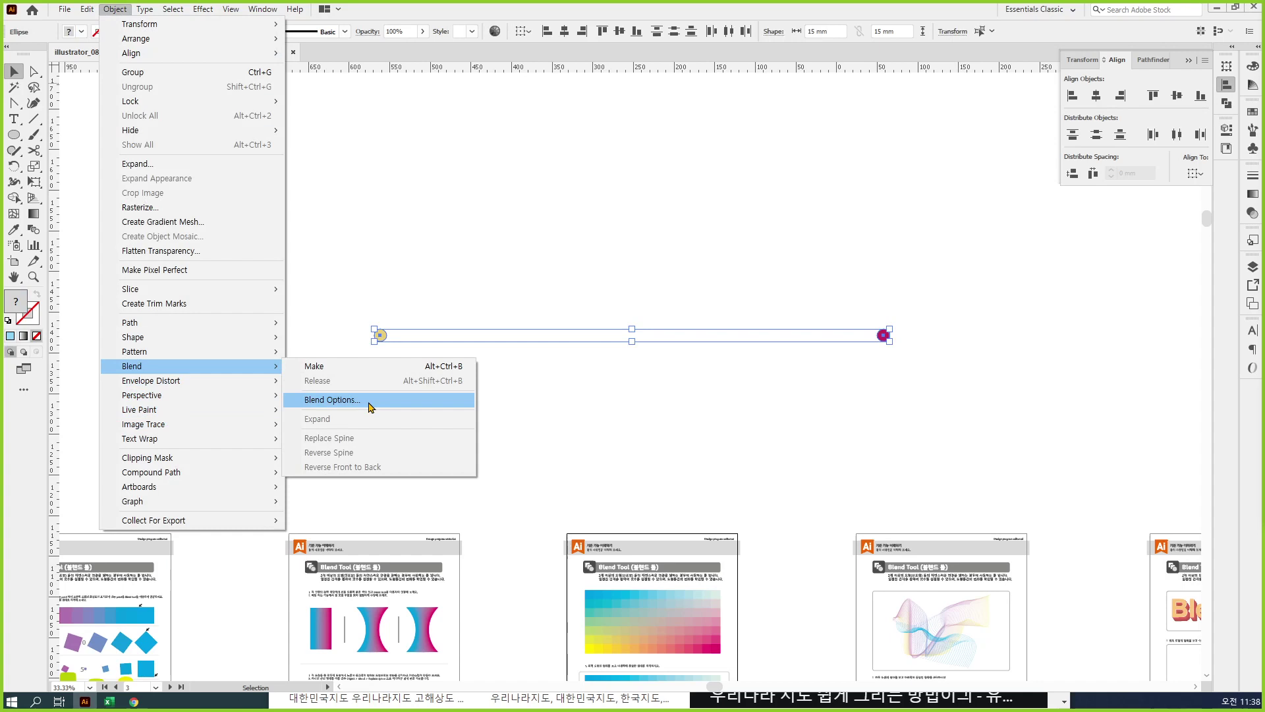
left_click(369, 401)
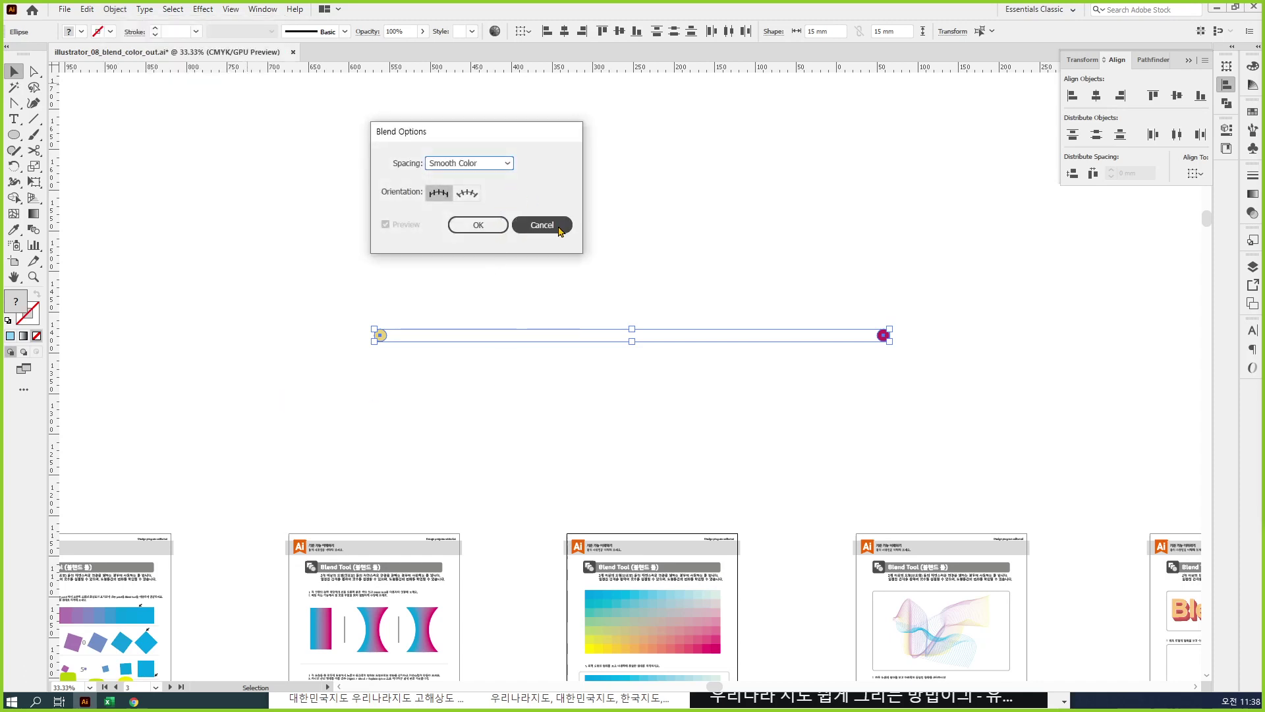
left_click(560, 229)
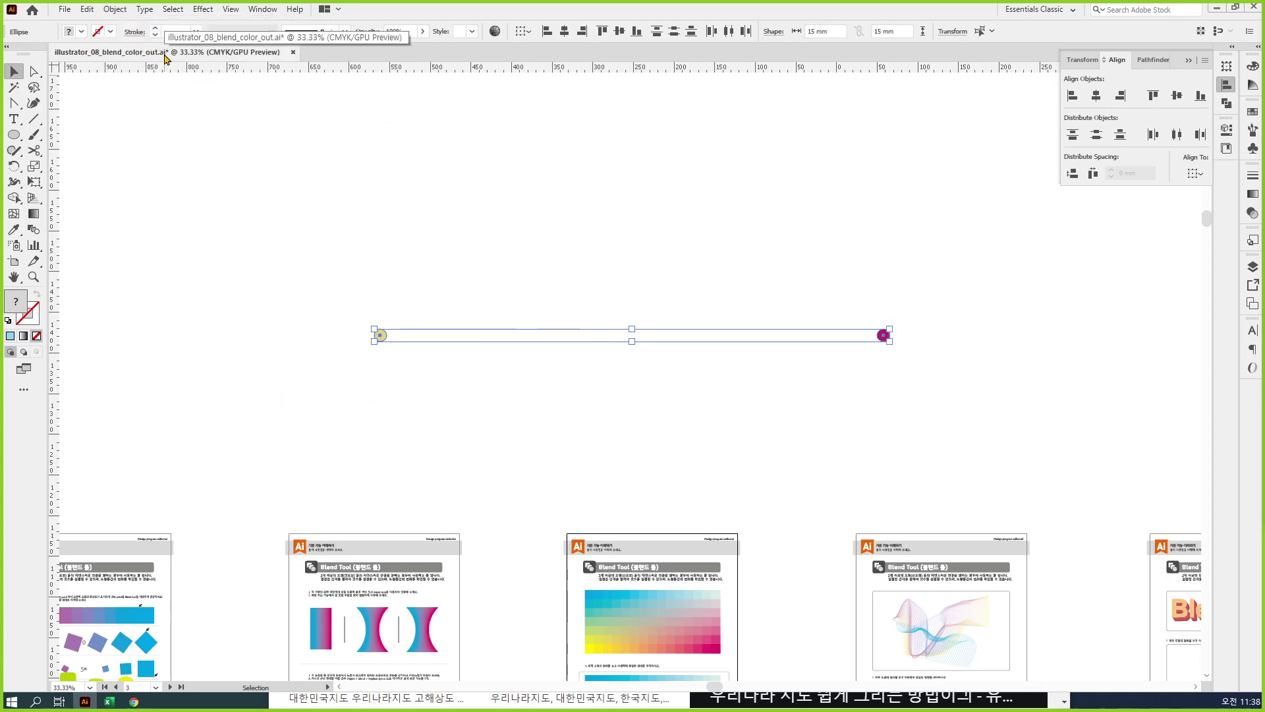
Step: Blend the two selected lower circles and set the spacing to Specified Steps with 30 steps
key("ctrl+alt+b")
left_click(116, 9)
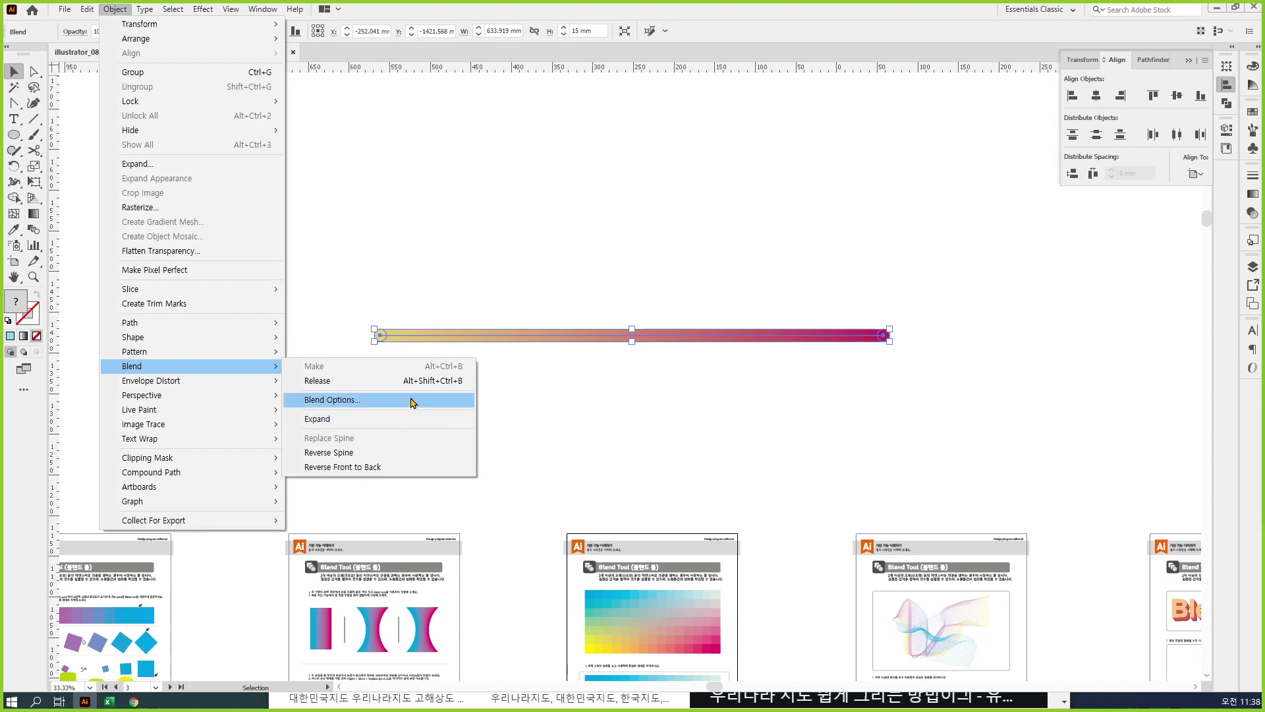
left_click(413, 402)
left_click(481, 165)
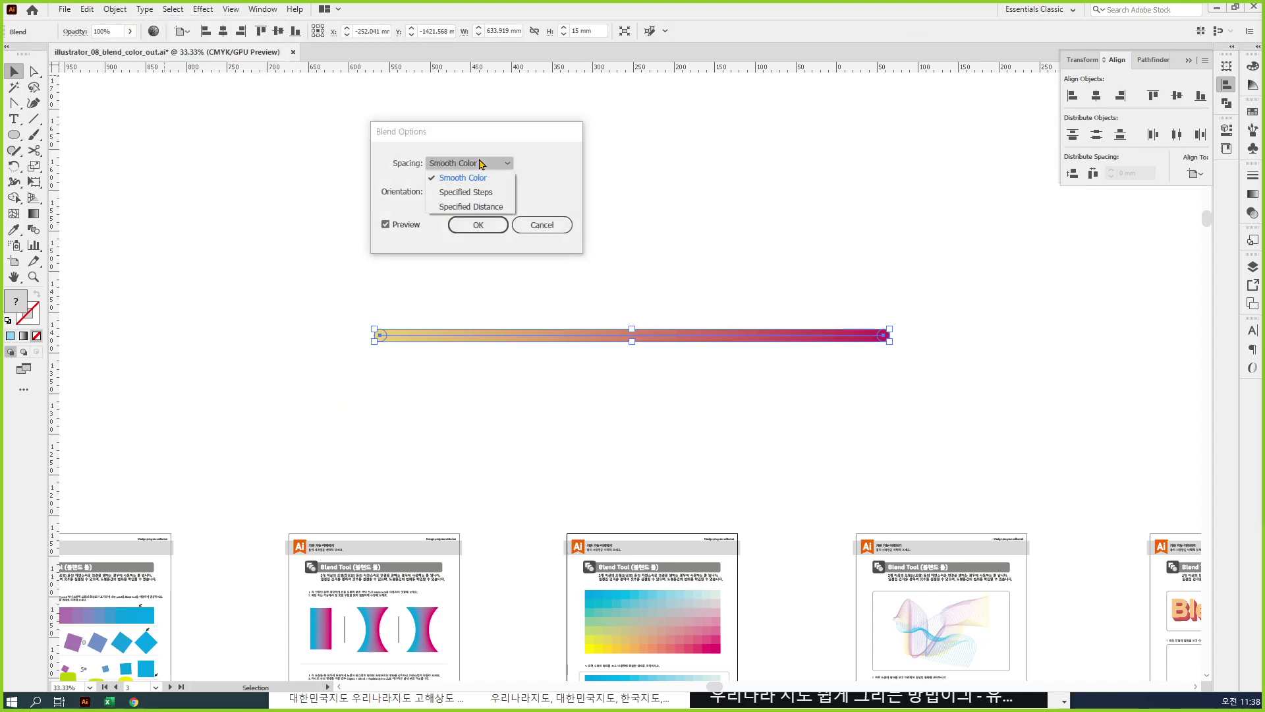
left_click(489, 195)
type("3")
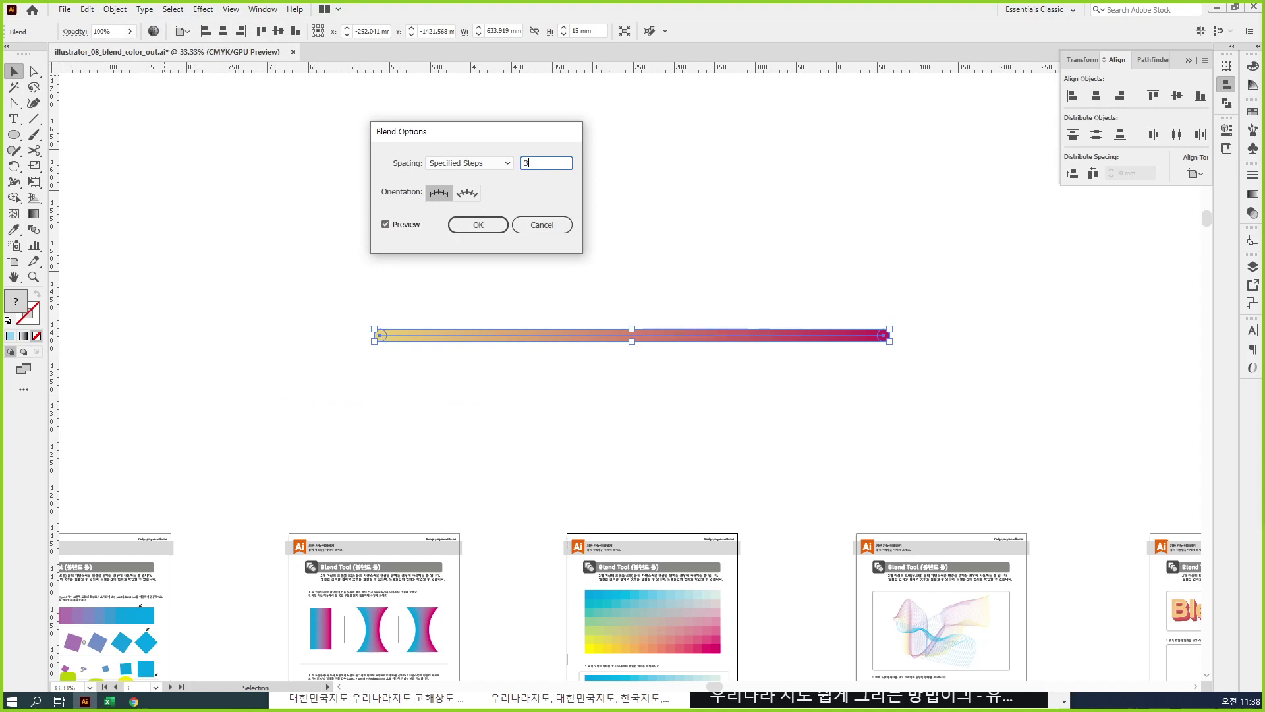
type("0")
key("Tab")
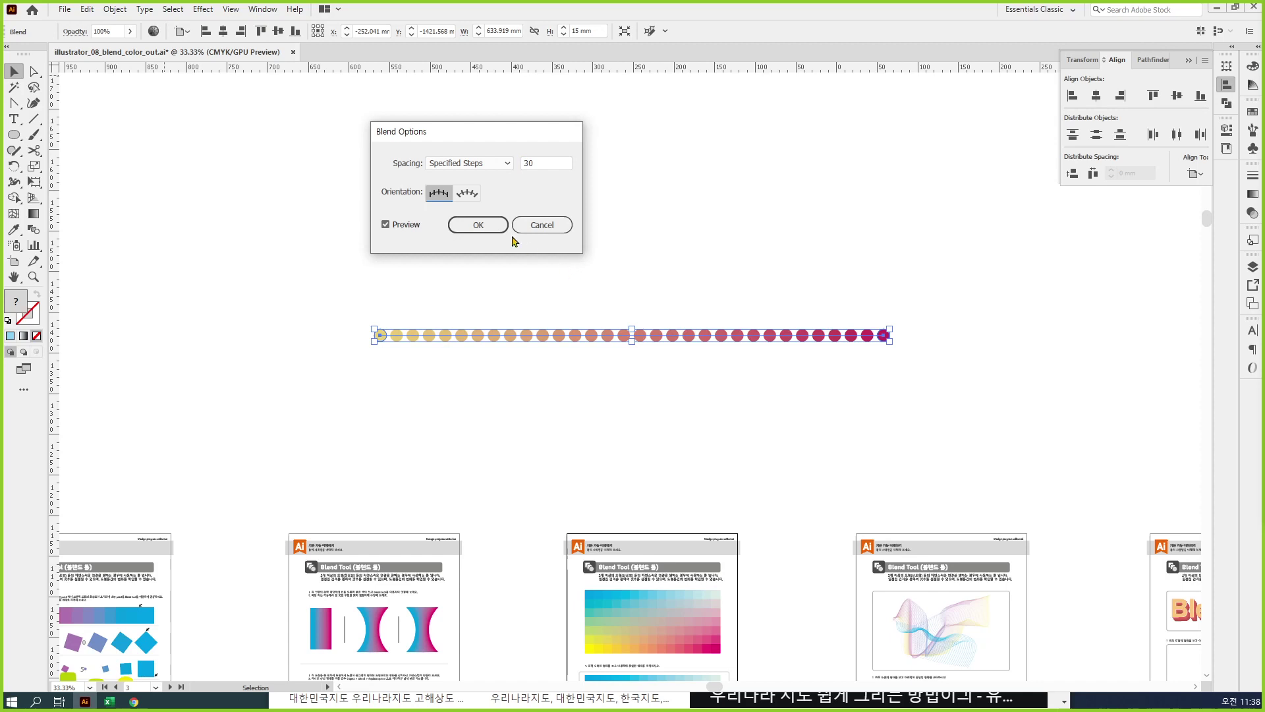
left_click(485, 224)
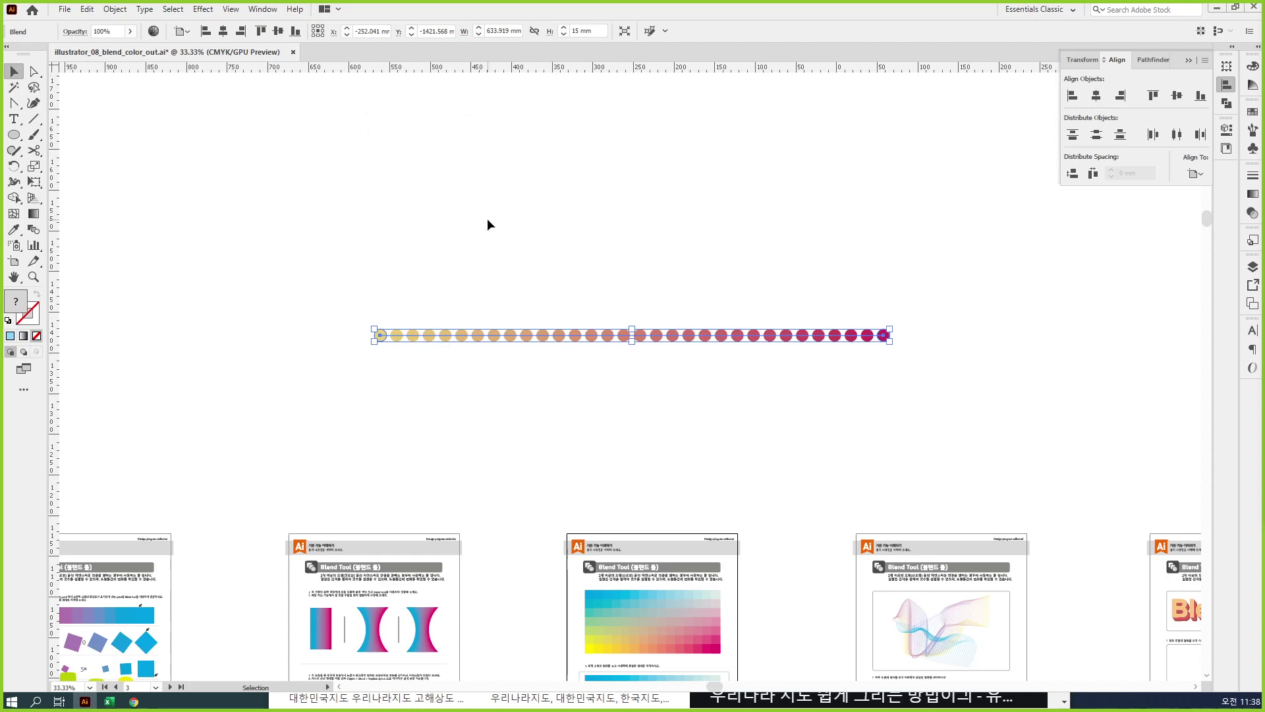
Step: Expand the yellow-to-crimson blend's object and fill while in Outline view, return to the colour preview and deselect
key("ctrl+y")
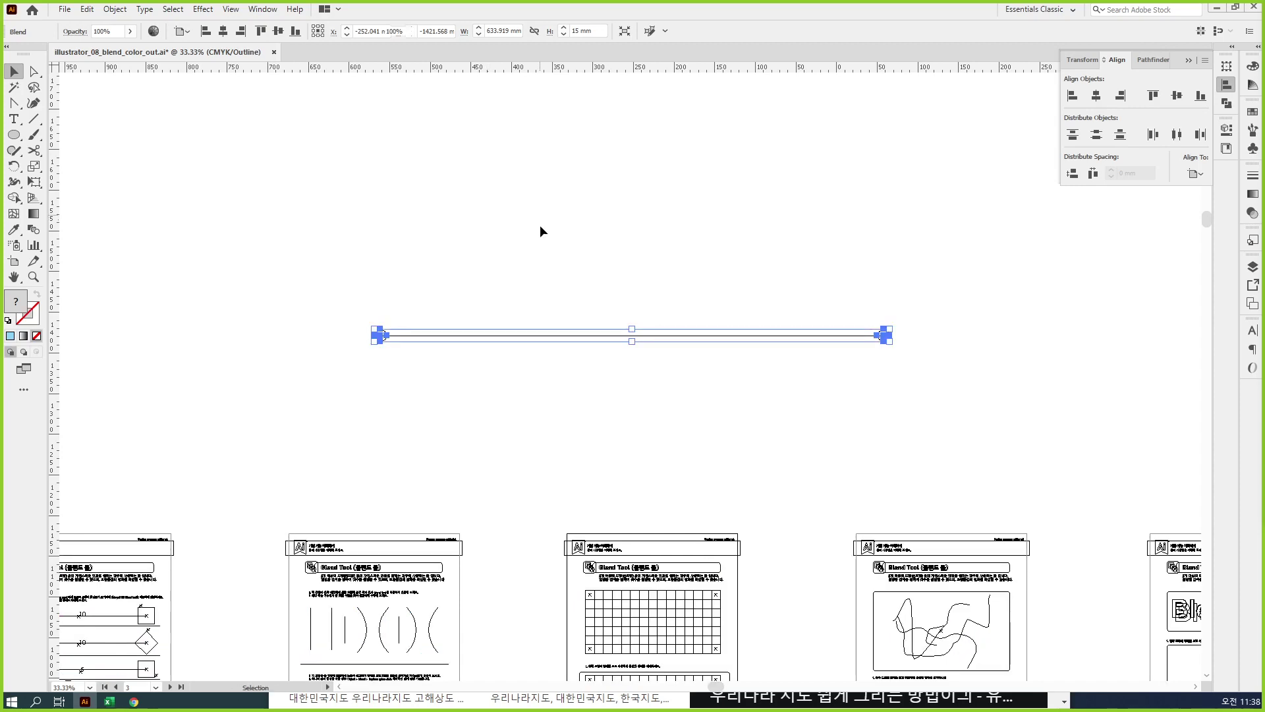
left_click(567, 349)
left_click_drag(580, 361, 527, 325)
left_click(115, 10)
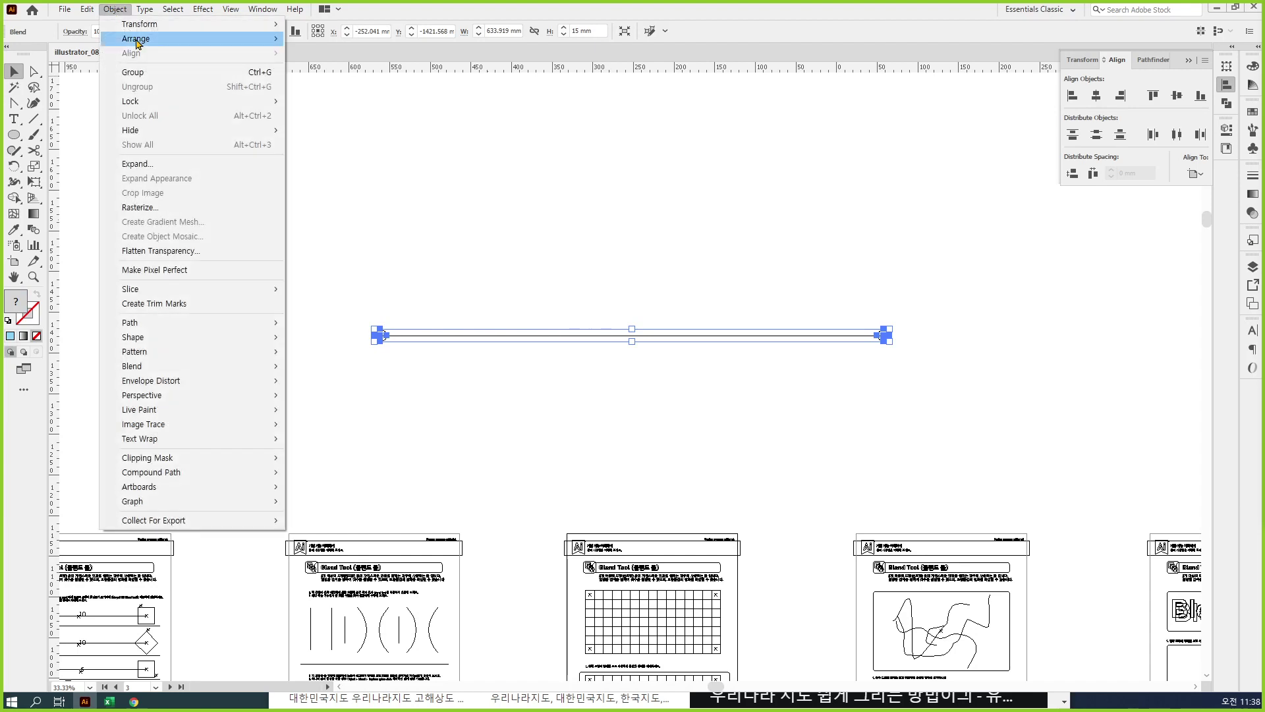
left_click(196, 168)
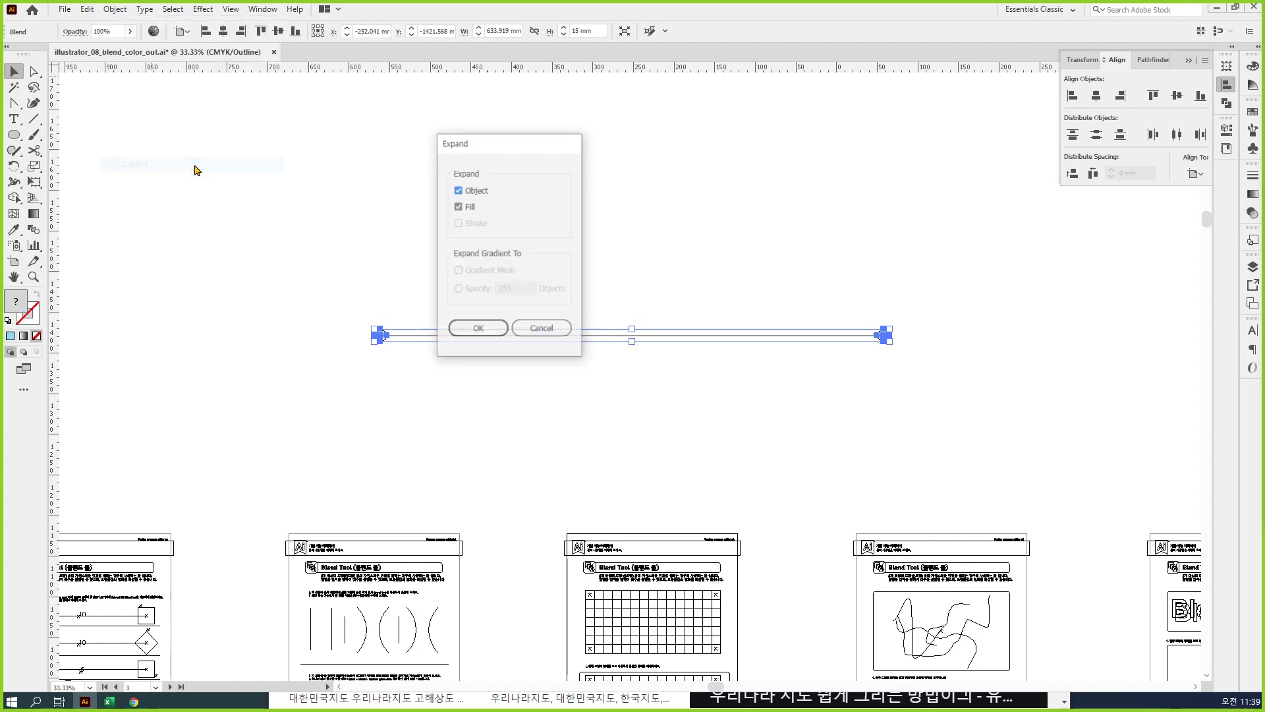
left_click(479, 329)
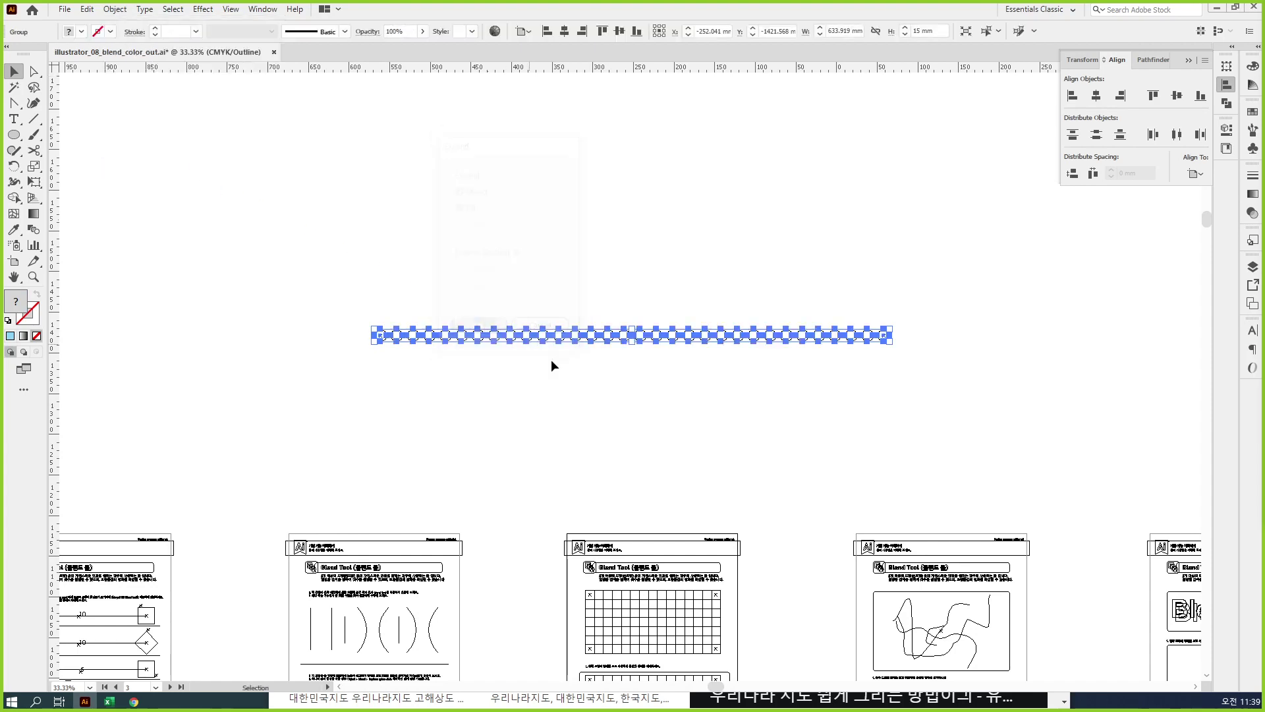
key("ctrl+y")
left_click(599, 398)
Step: Switch the document to Outline view and select both the upper and lower expanded circle rows
key("ctrl+minus")
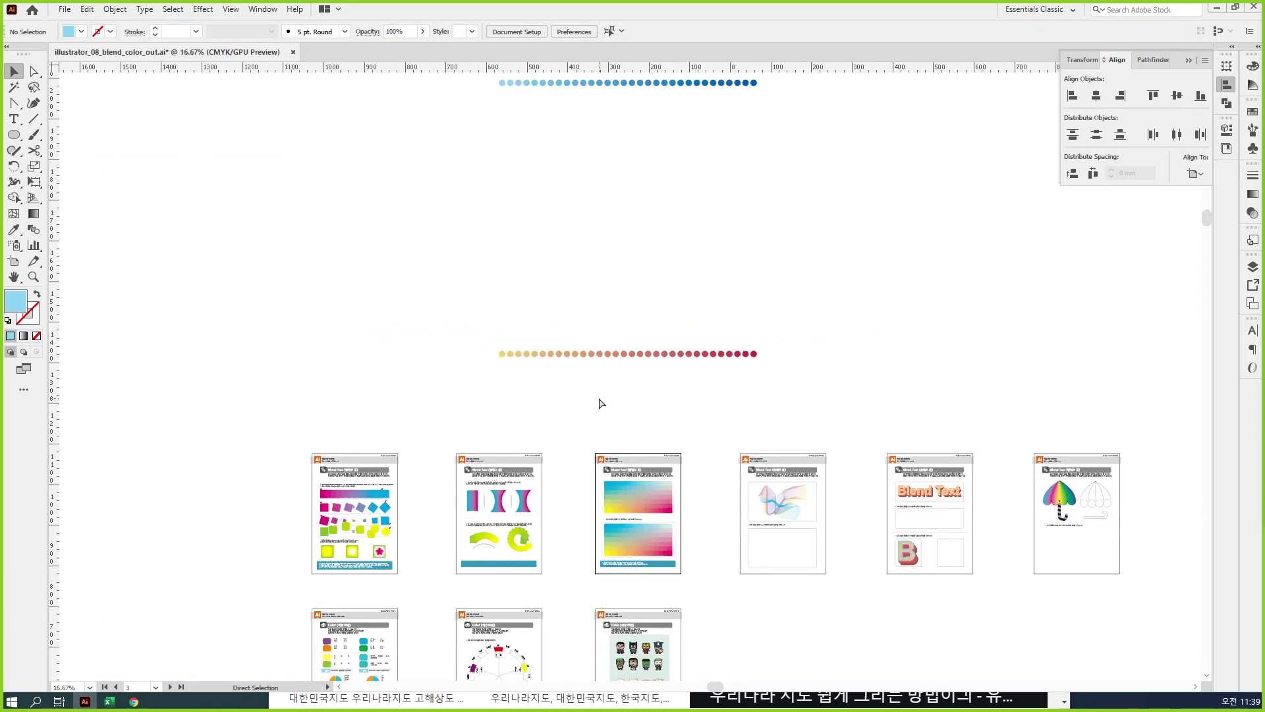
left_click_drag(598, 398, 625, 507)
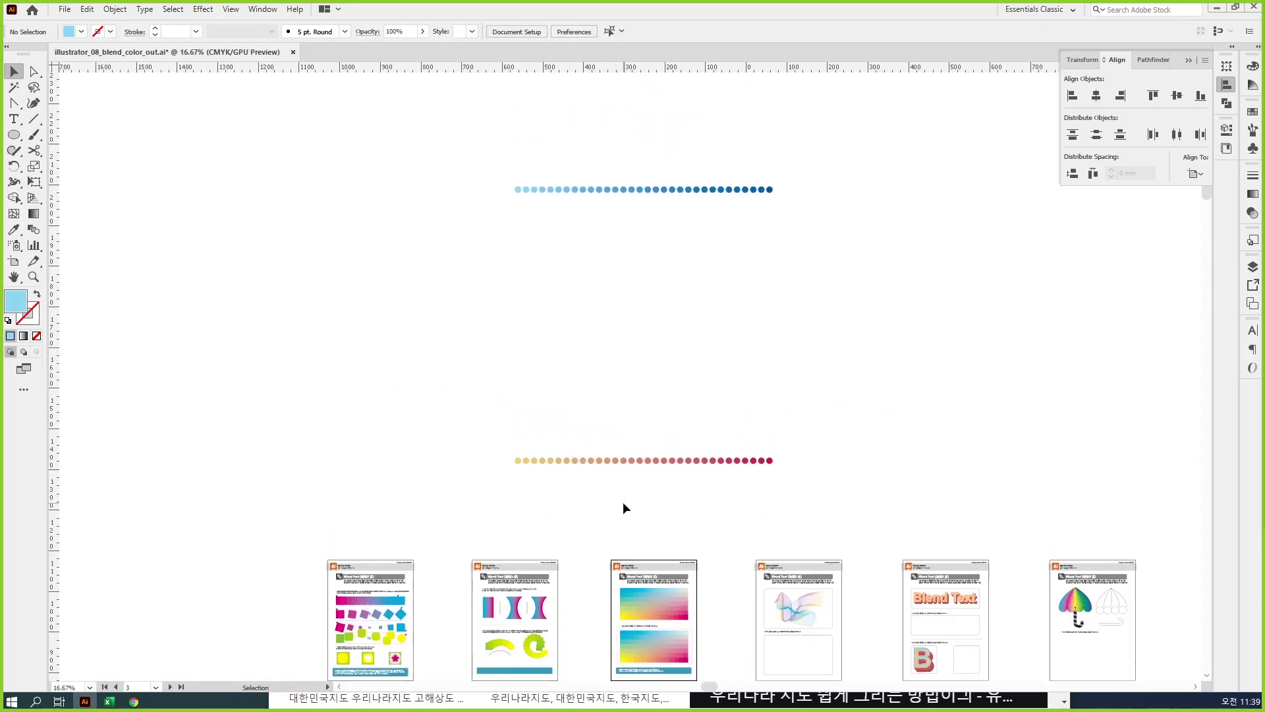
left_click(678, 190)
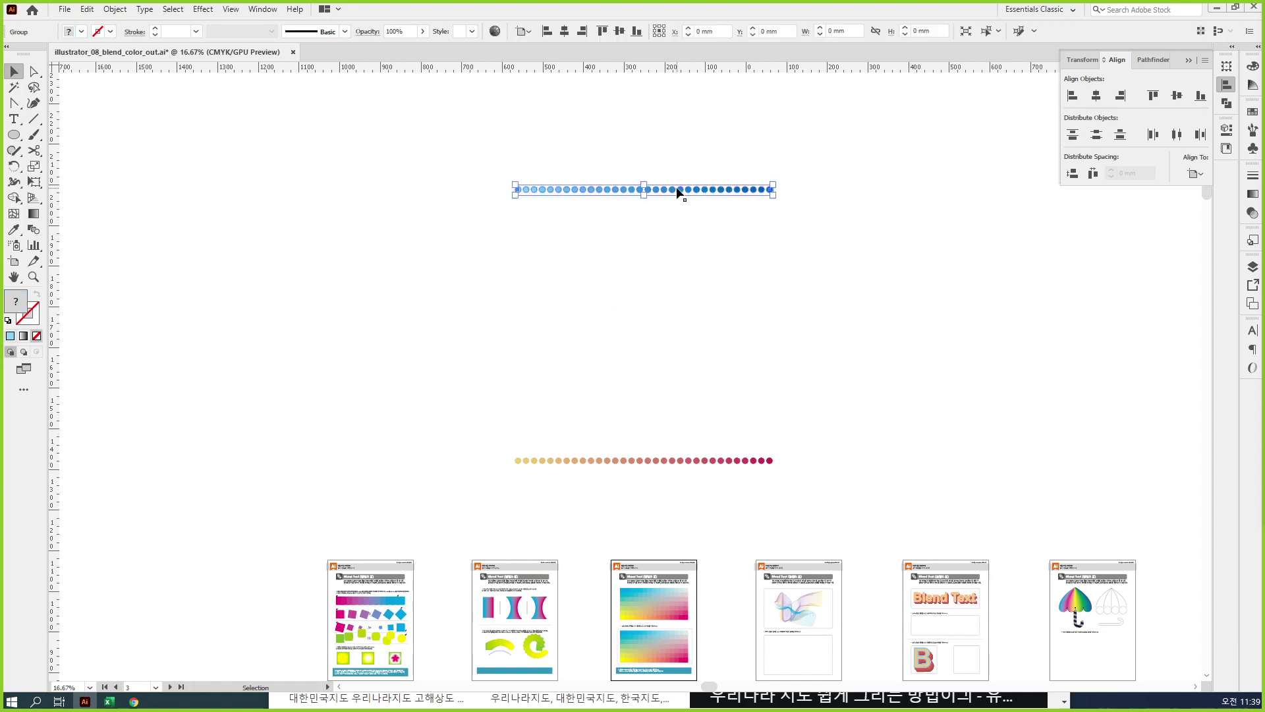
key("ctrl+y")
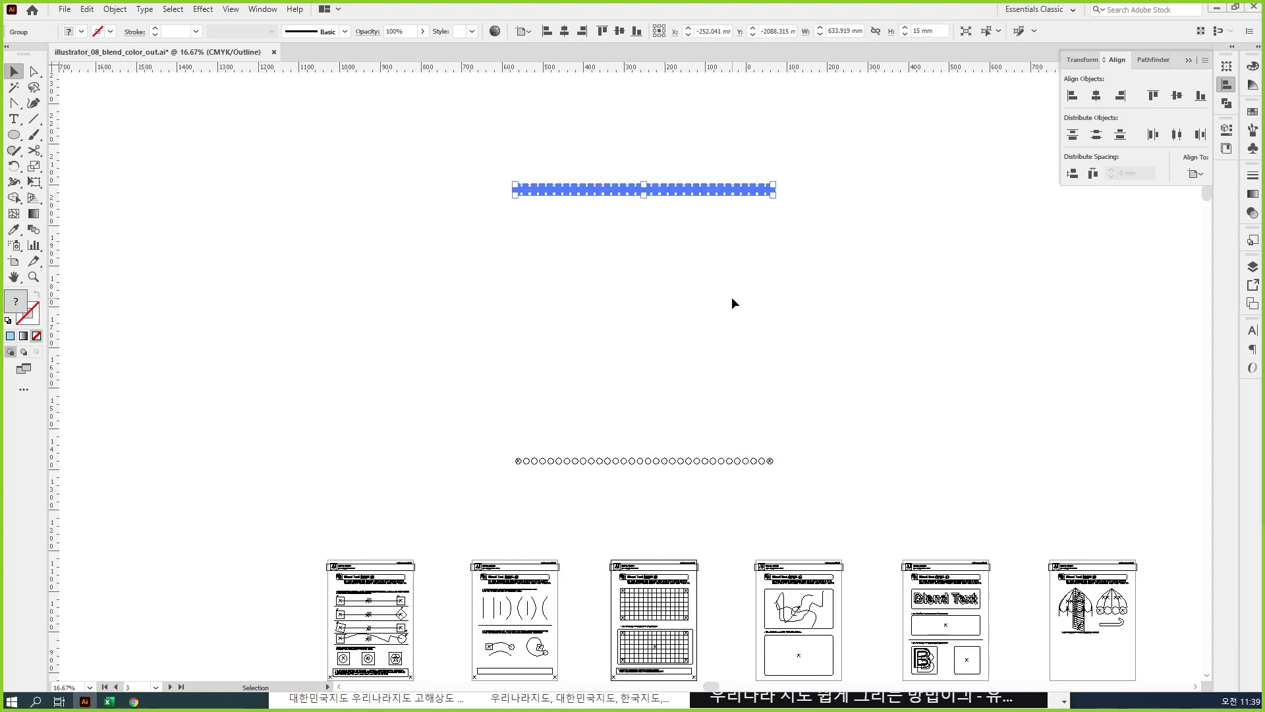
left_click(732, 298)
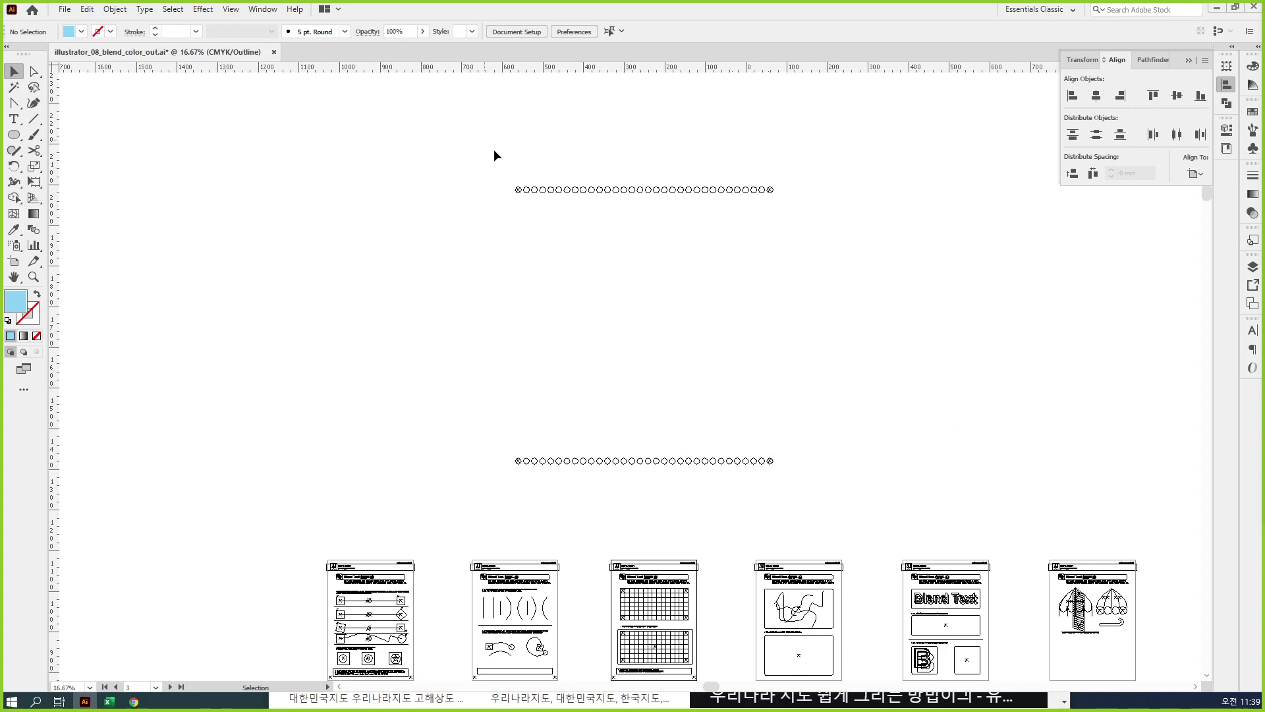
left_click_drag(485, 141, 792, 207)
left_click_drag(490, 447, 836, 491)
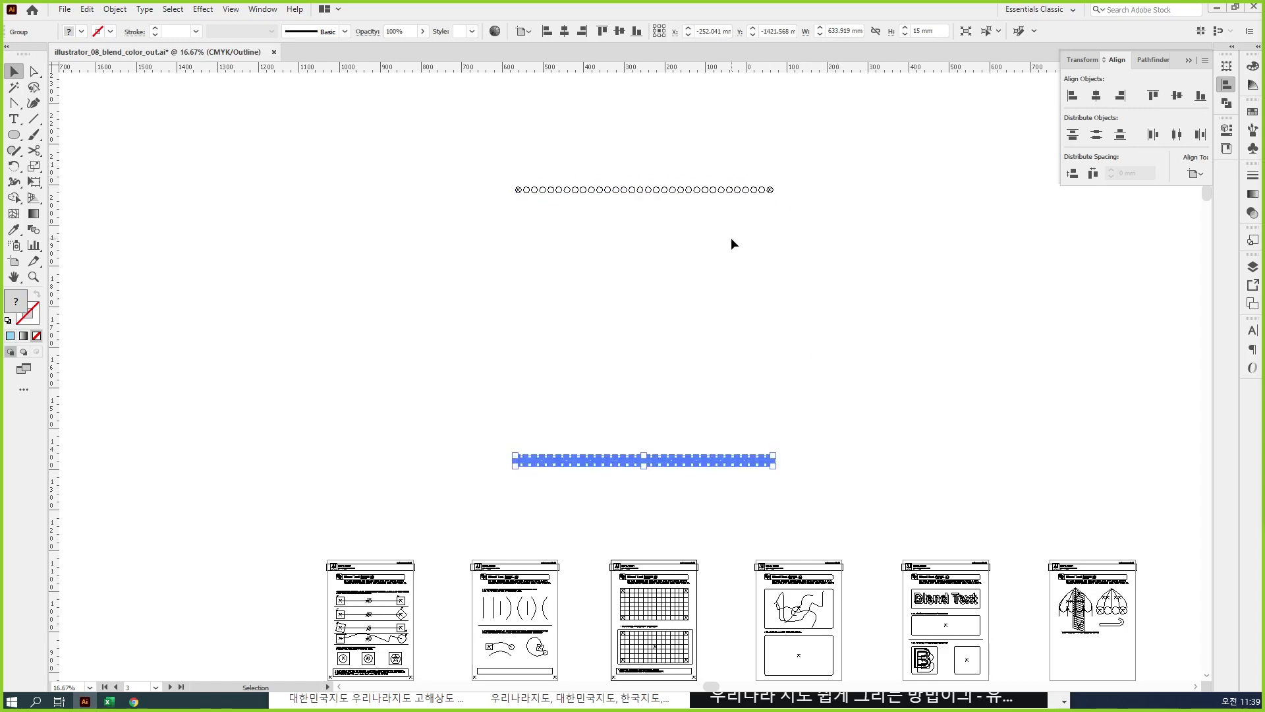
left_click(771, 191, "shift")
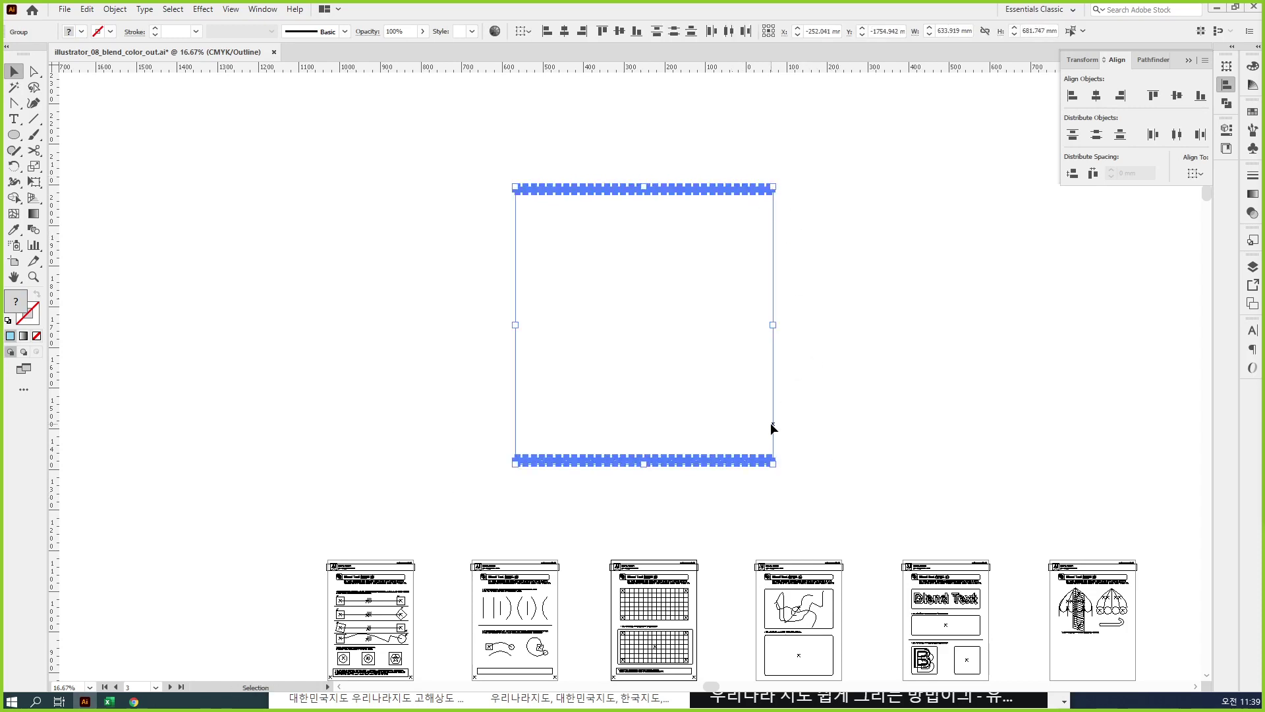
scroll(626, 371, "up", 1)
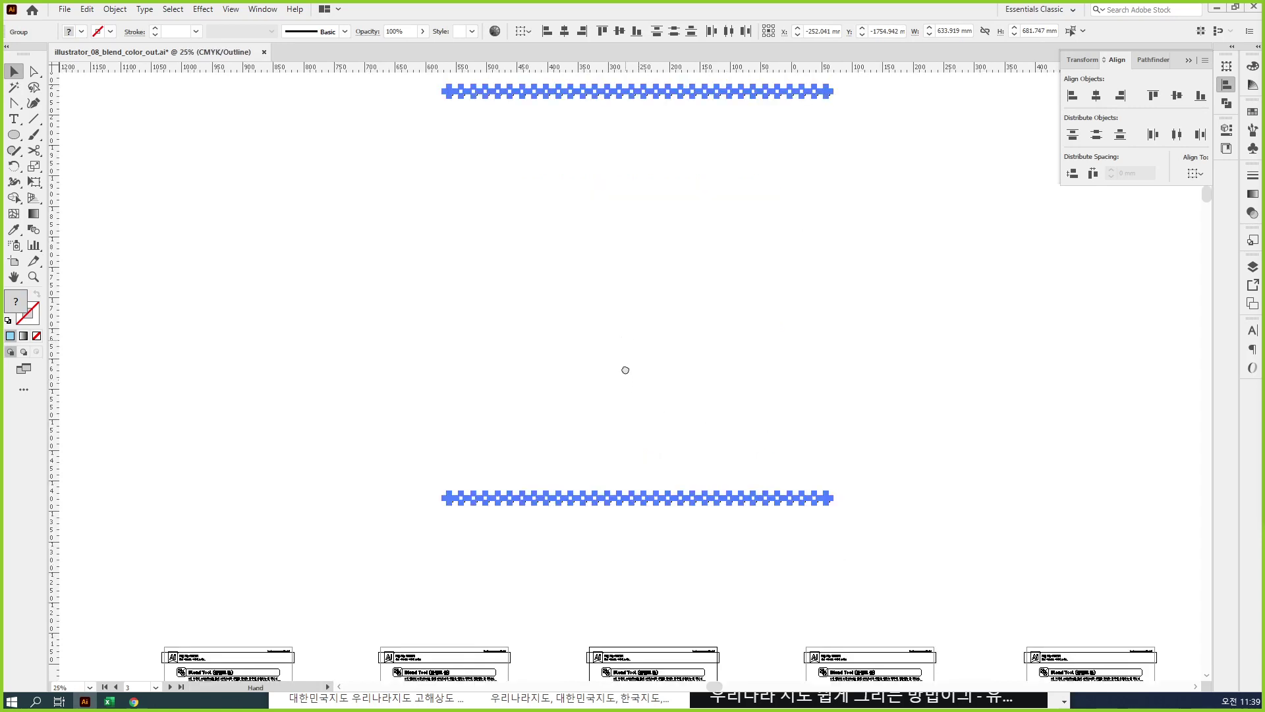
Step: Blend the upper and lower circle rows in Outline view, return to the colour preview and undo the blend
left_click(34, 229)
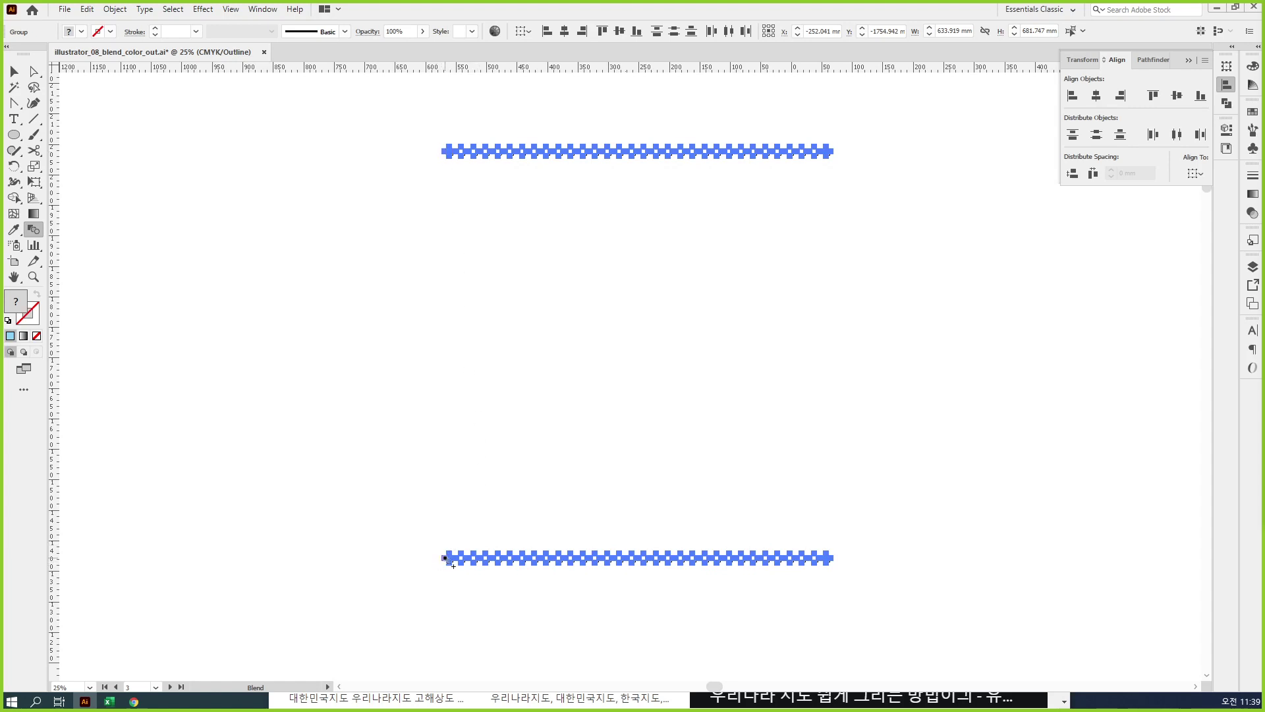
left_click(445, 559)
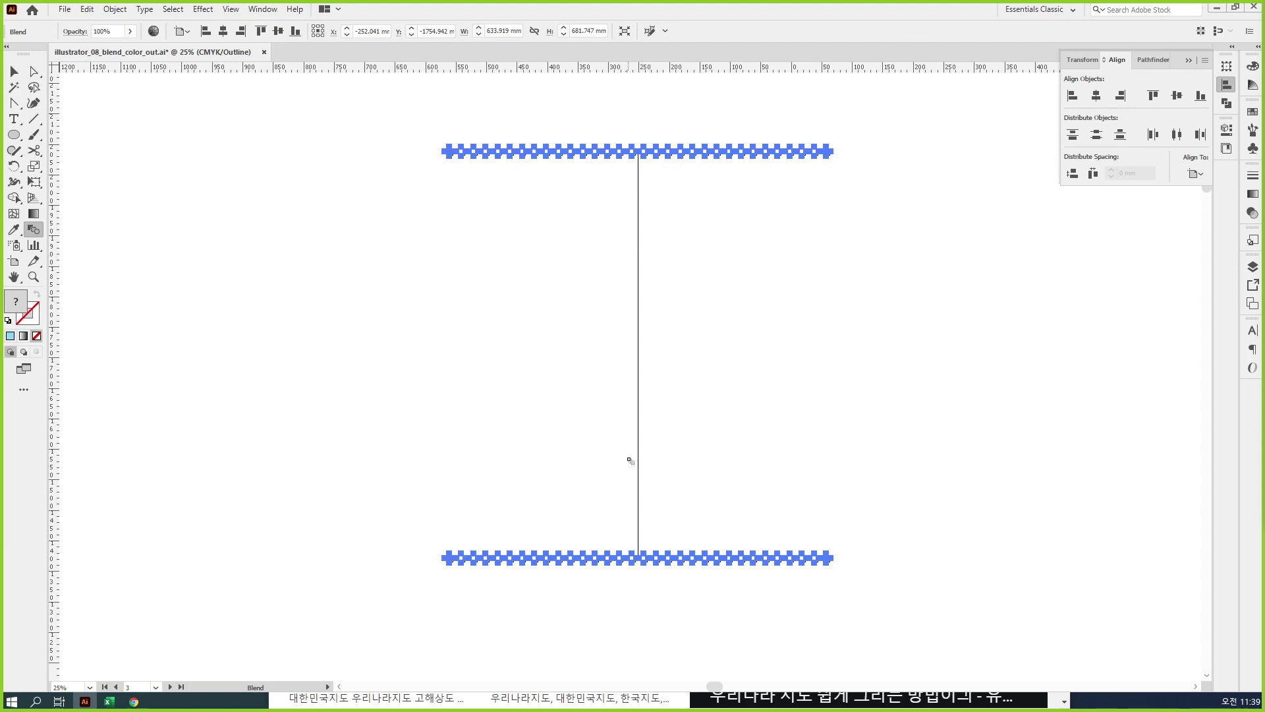
key("ctrl+y")
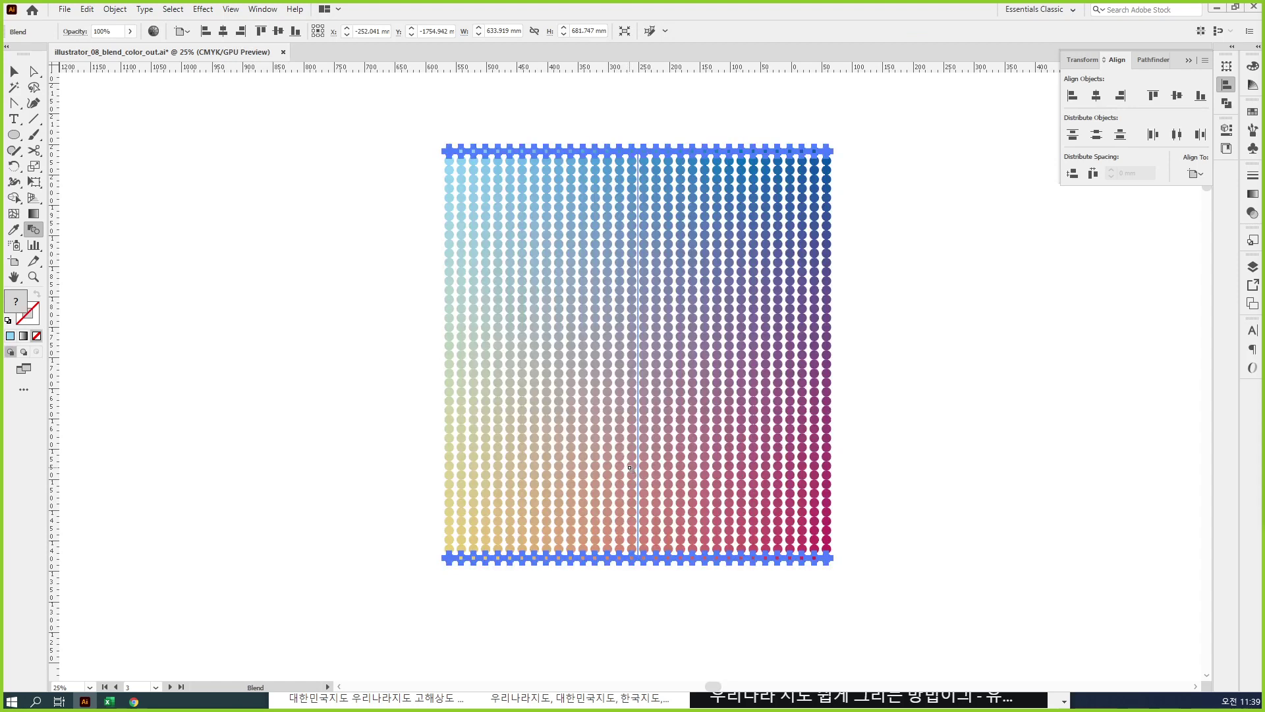
key("ctrl+z")
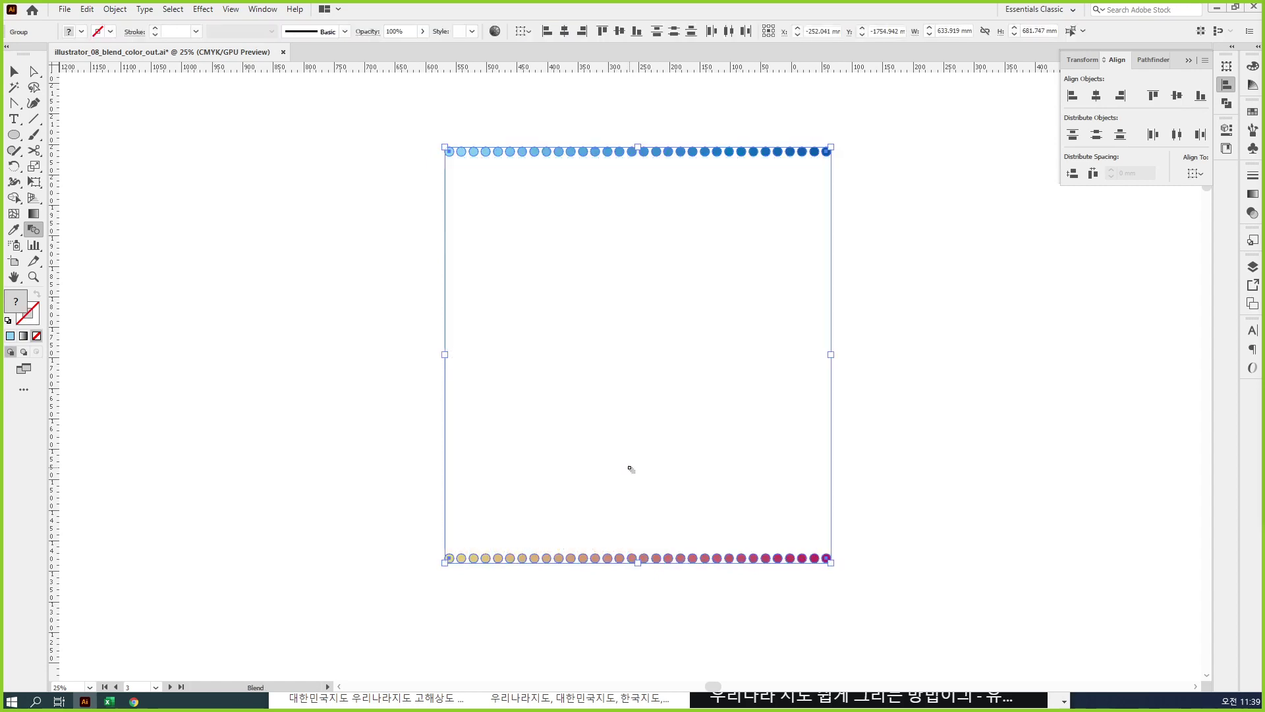
Step: Blend the selected upper and lower circle rows in colour preview, working from the first circles of the rows
left_click(16, 72)
key("ctrl+space")
left_click(443, 252)
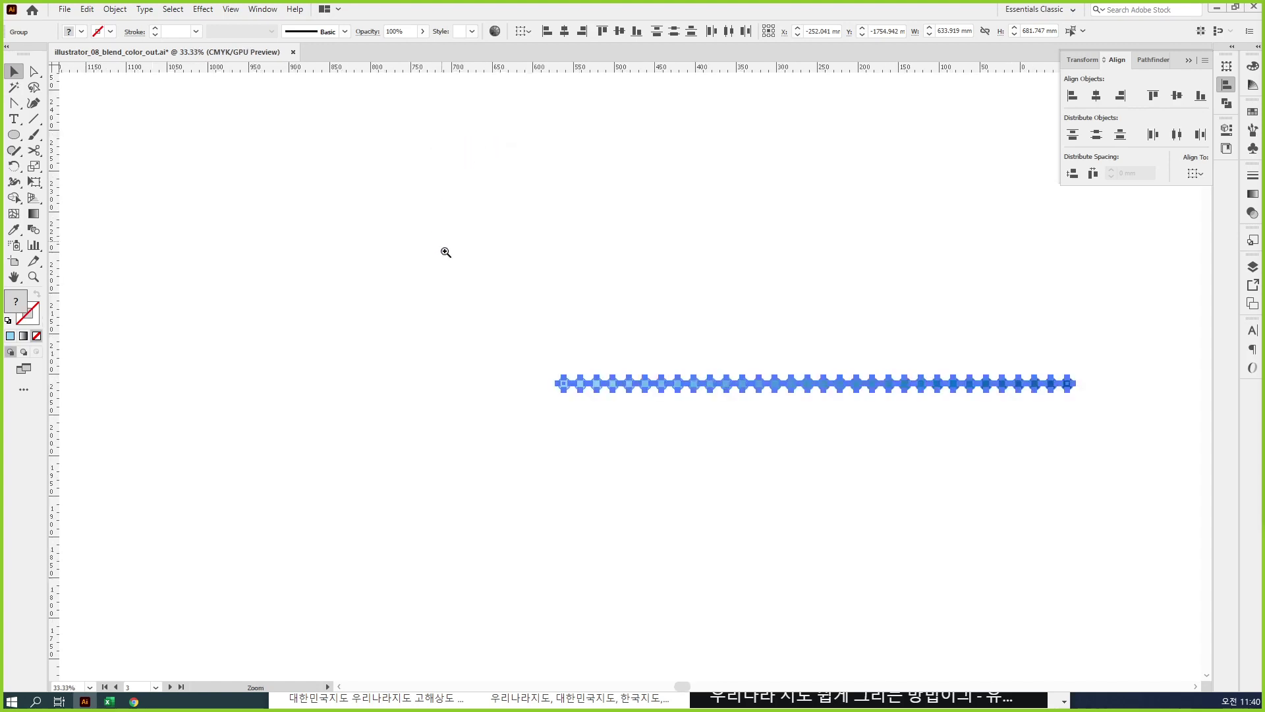
left_click(596, 415)
left_click(571, 415)
left_click(571, 415)
left_click(678, 364)
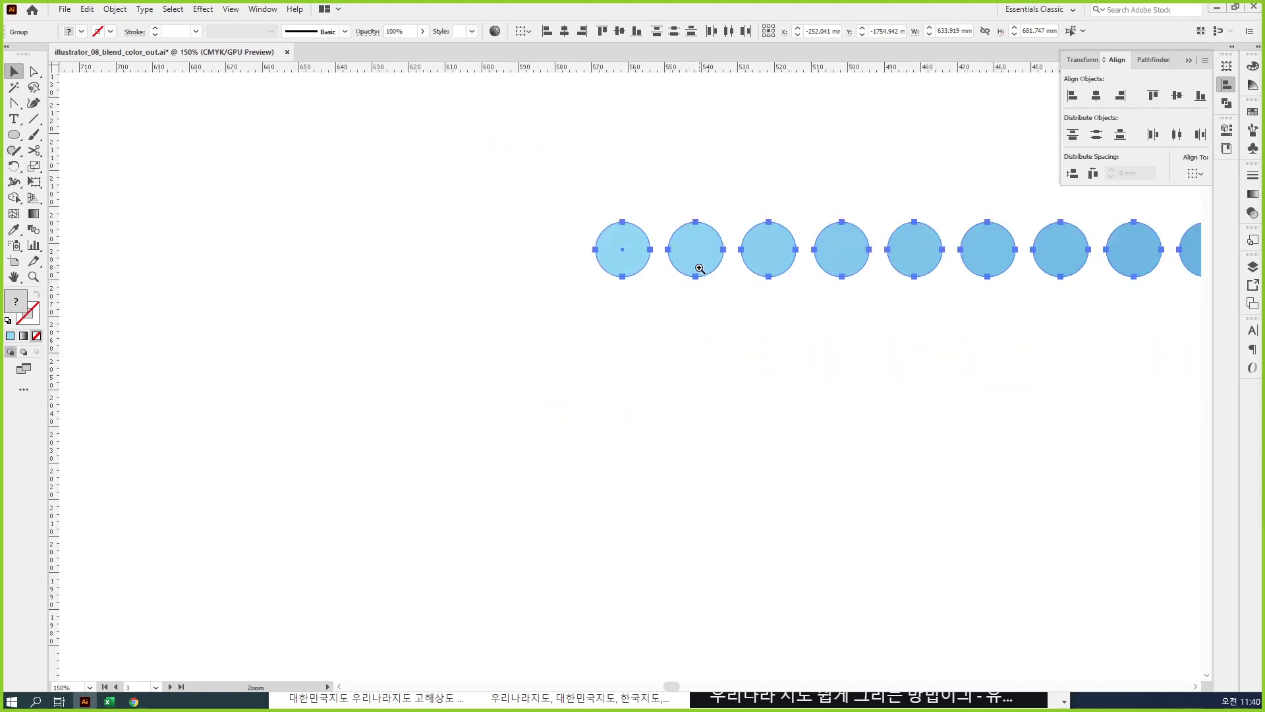
left_click(695, 269)
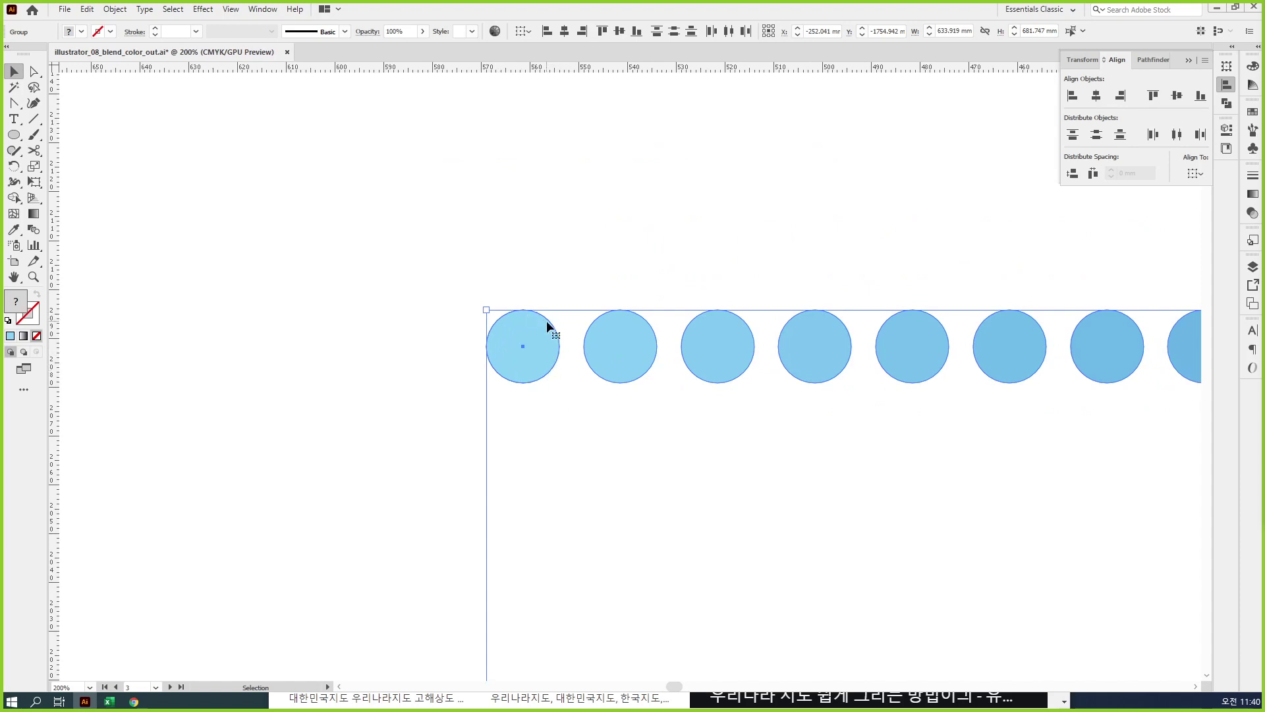
left_click(34, 229)
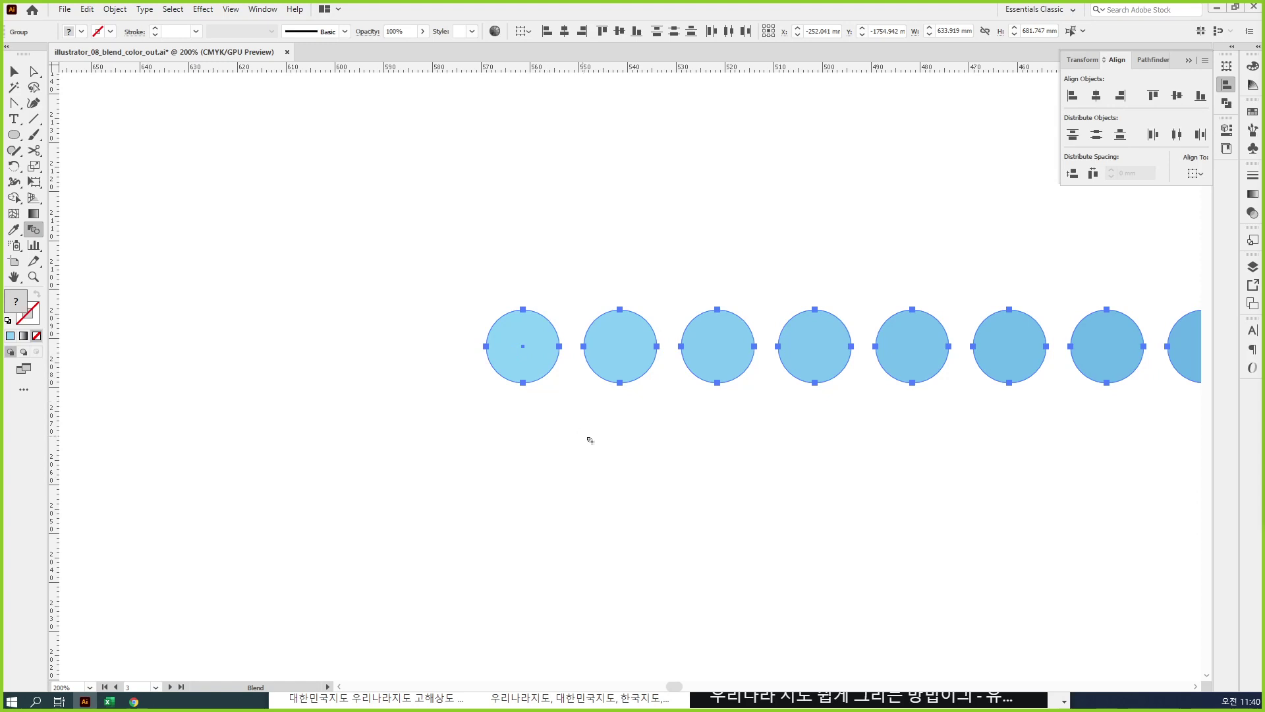
key("space")
left_click_drag(615, 554, 604, 332)
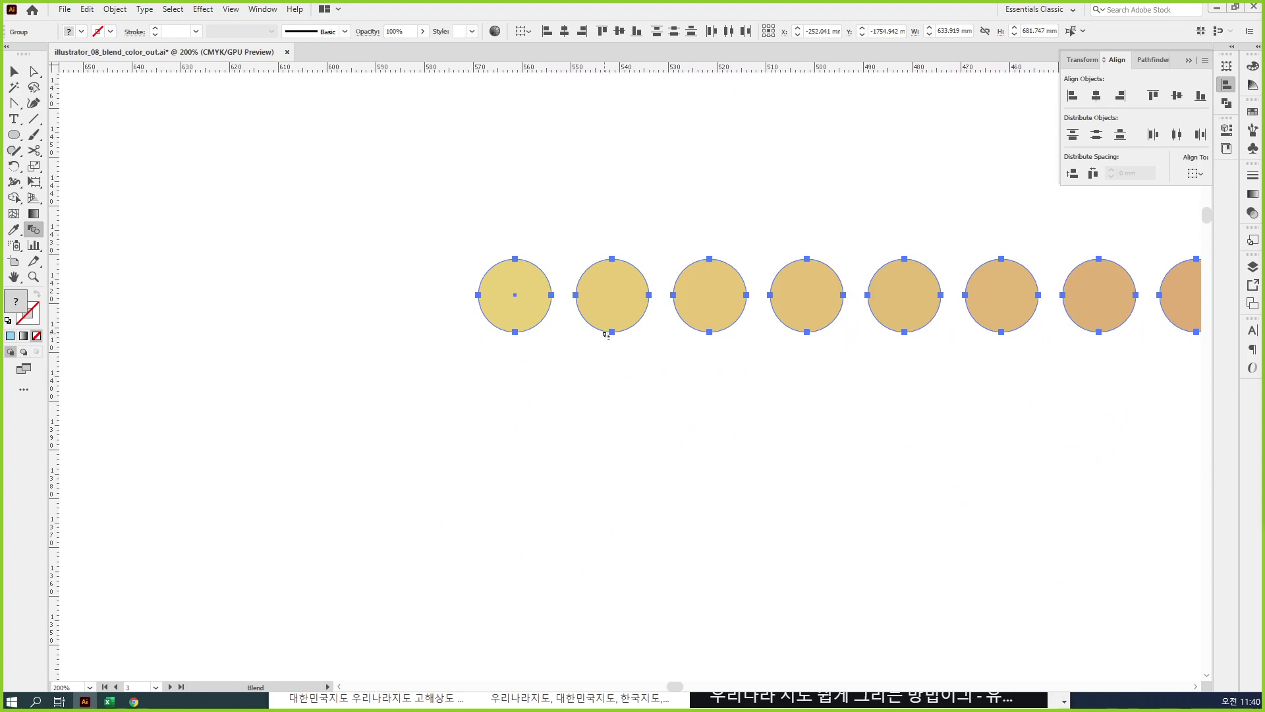
left_click(479, 295)
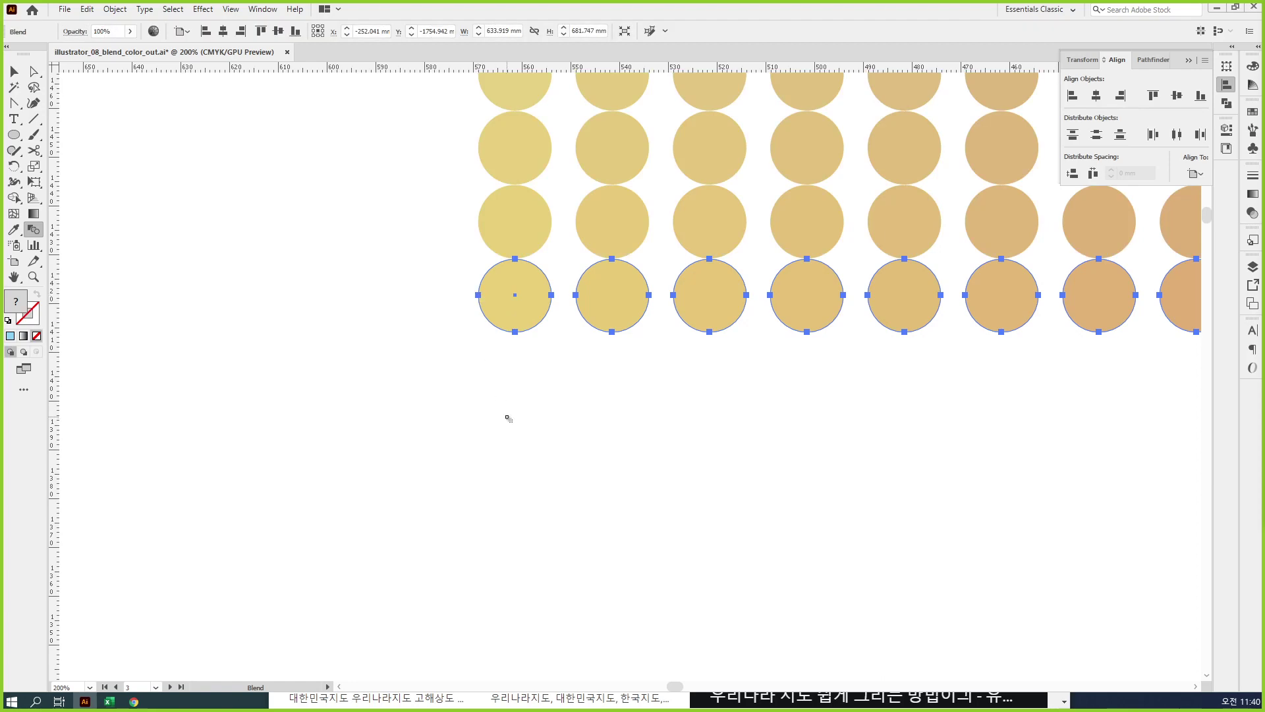
Step: Set the spacing of the vertical row blend to Specified Steps with 38 steps
key("ctrl+0")
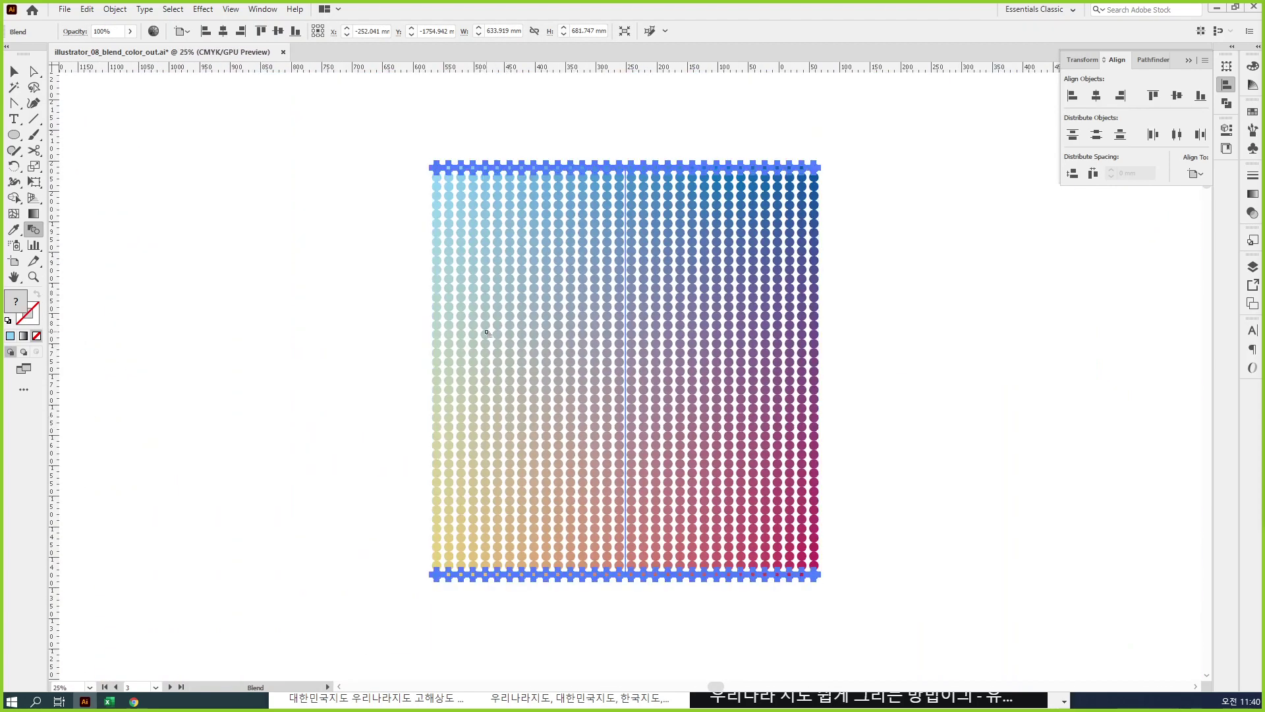
double_click(35, 230)
left_click(432, 165)
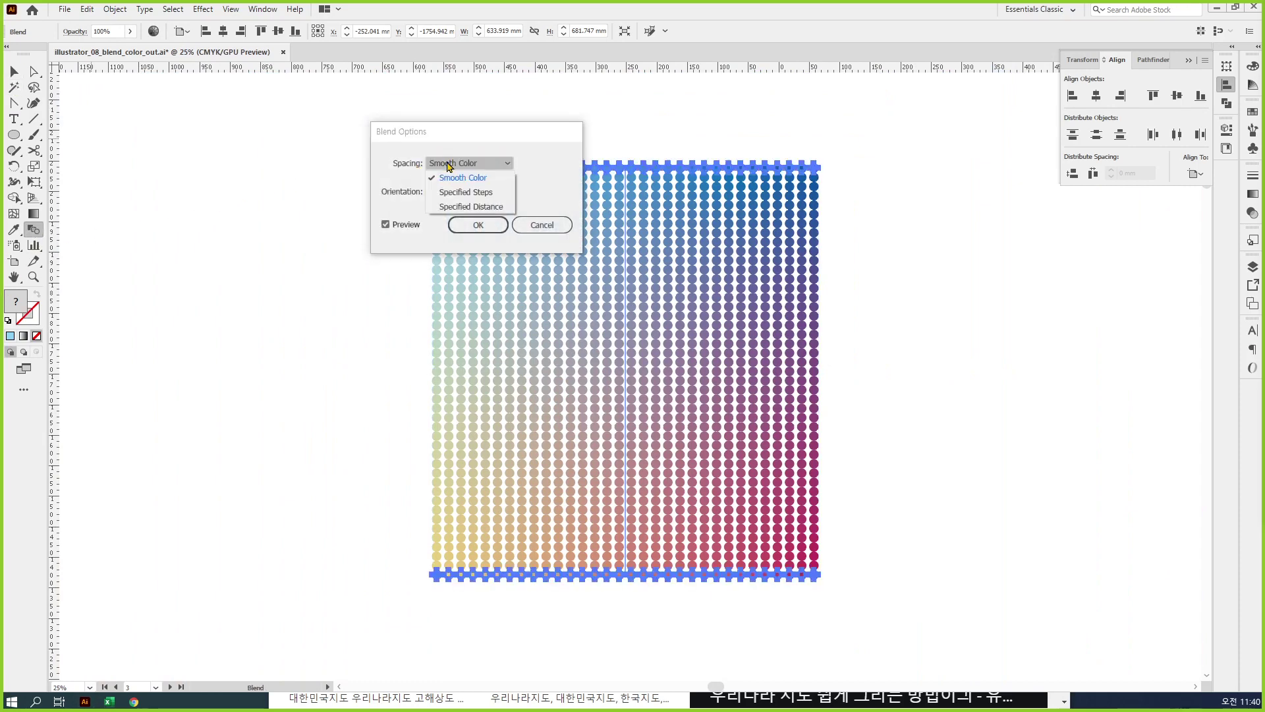
left_click(473, 187)
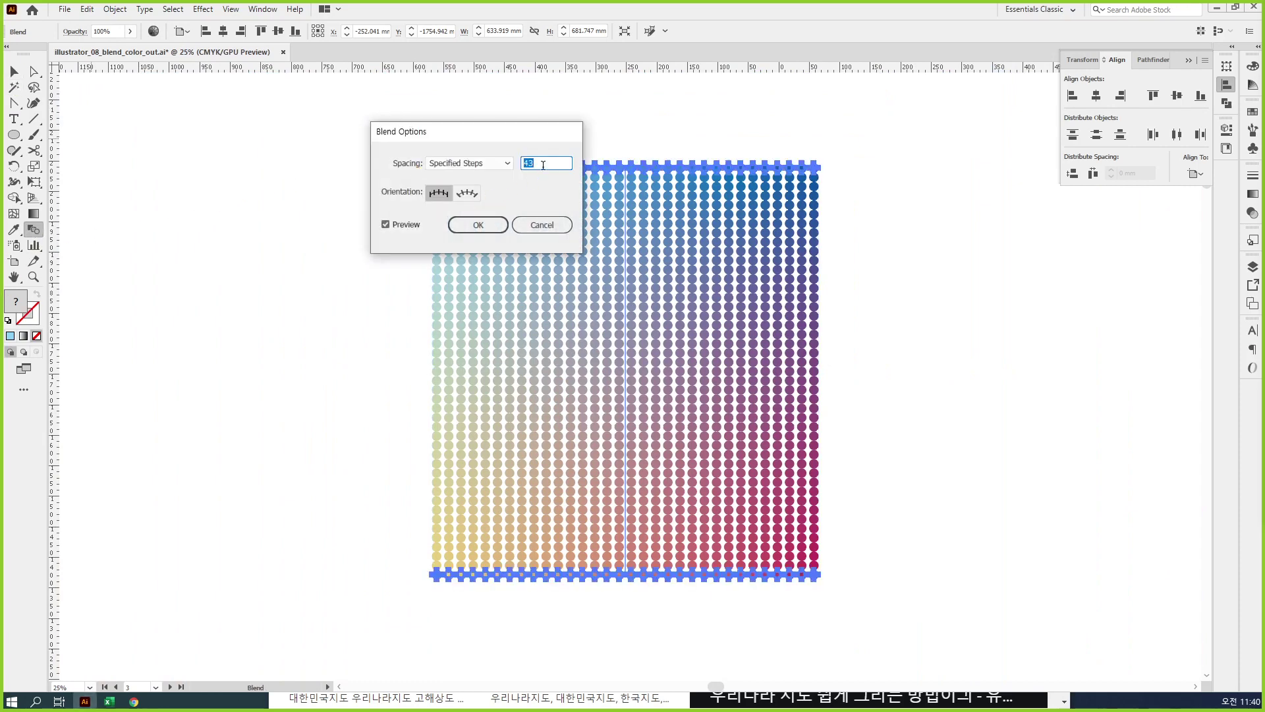
key("Down")
key("Down")
key("Down")
key("Down")
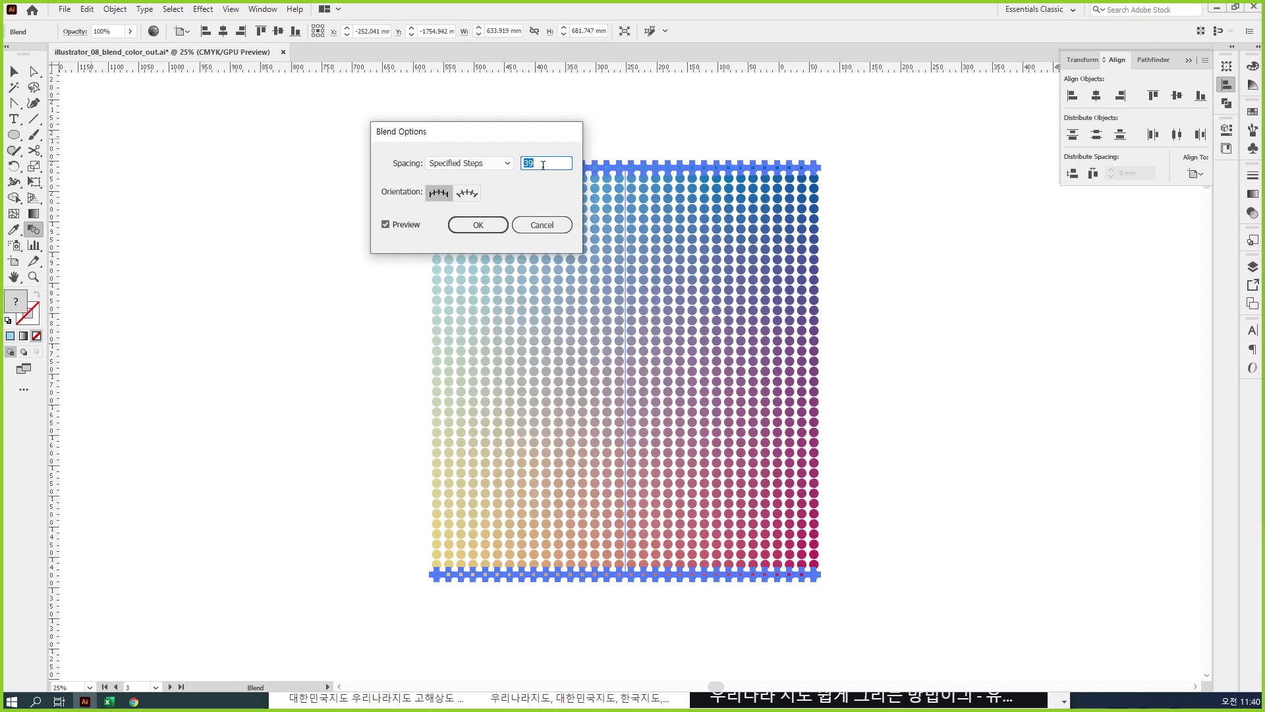
key("Down")
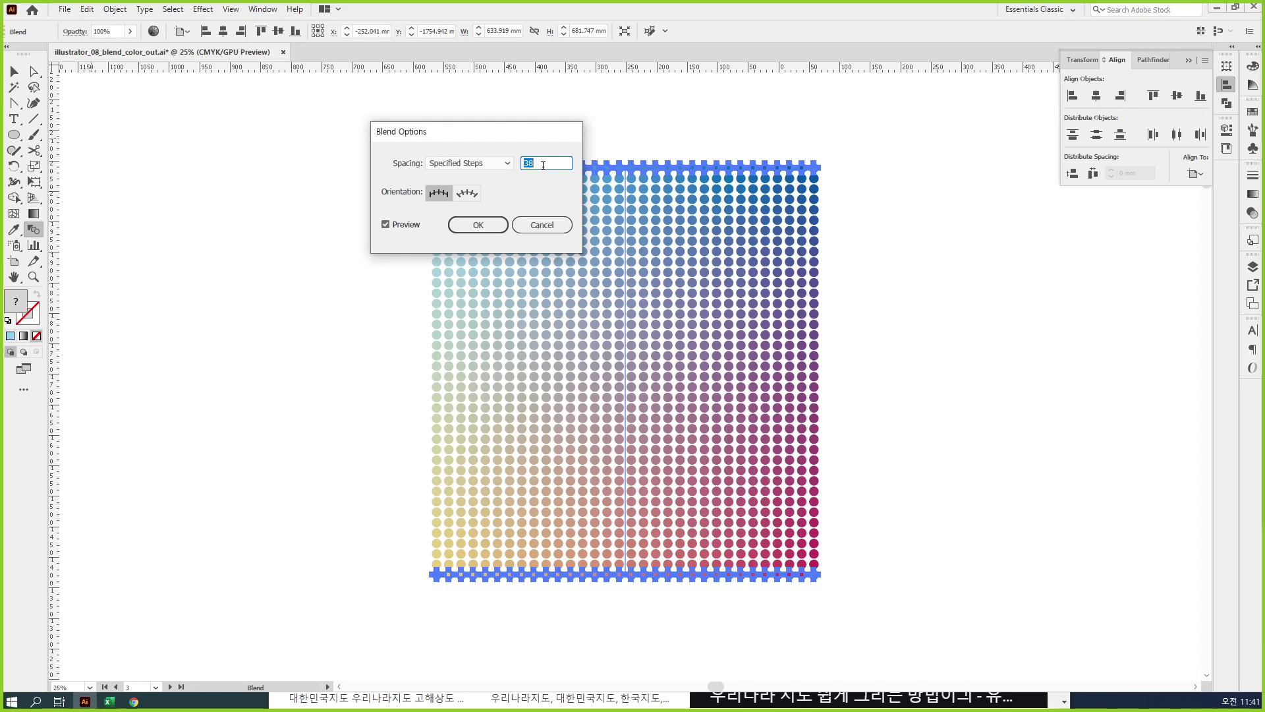
left_click(479, 225)
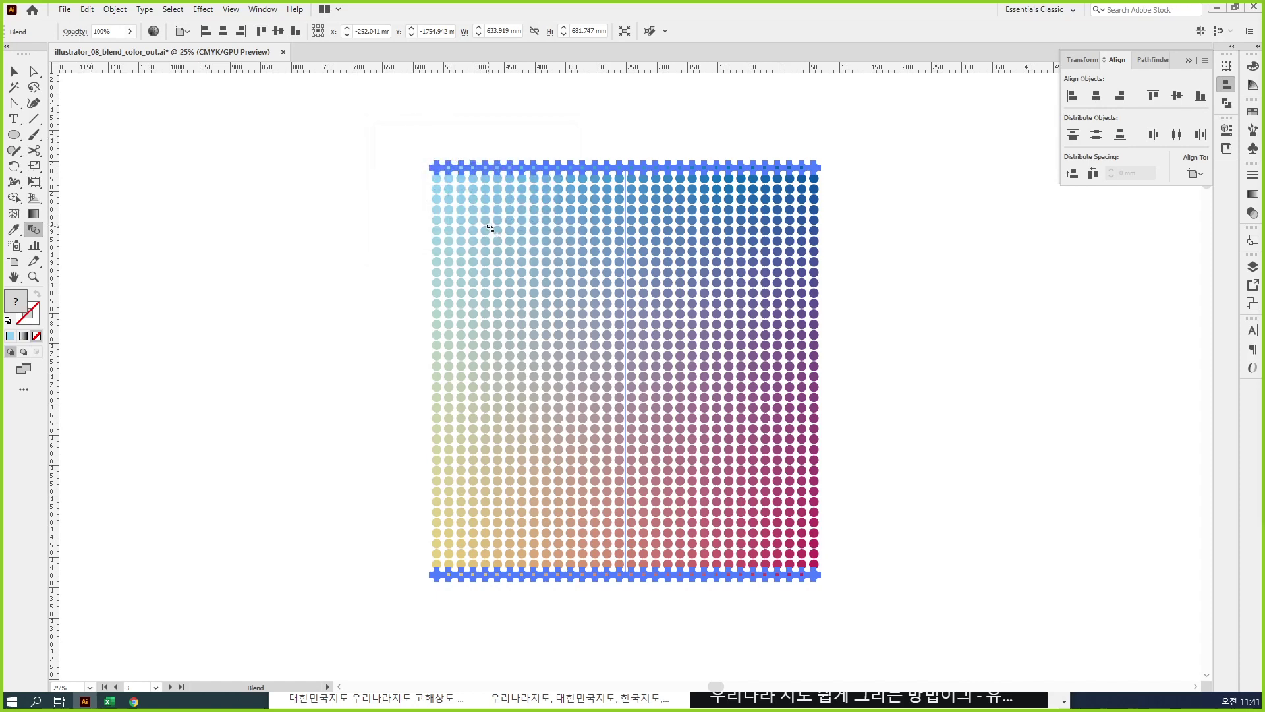
Step: Expand the blend's object and fill, deselect it, and check the circle grid in Outline view before returning to the colour preview
left_click(14, 71)
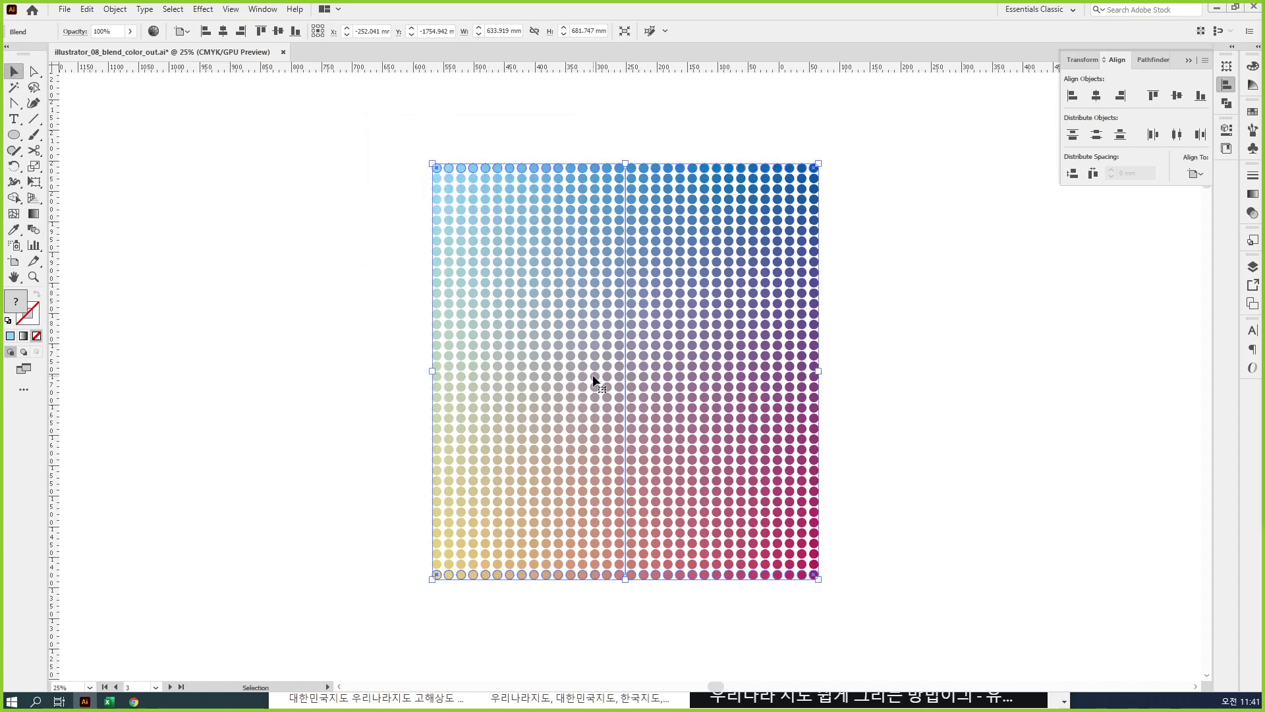
key("ctrl+y")
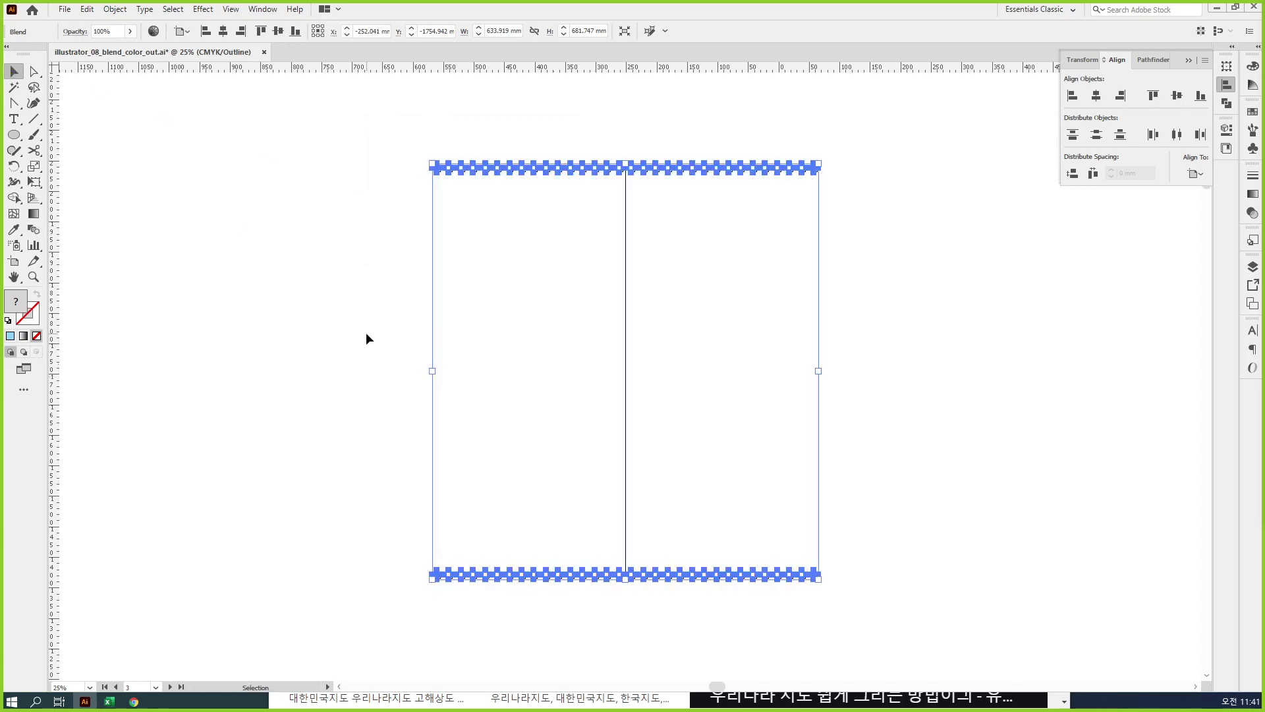
key("ctrl+y")
left_click(115, 9)
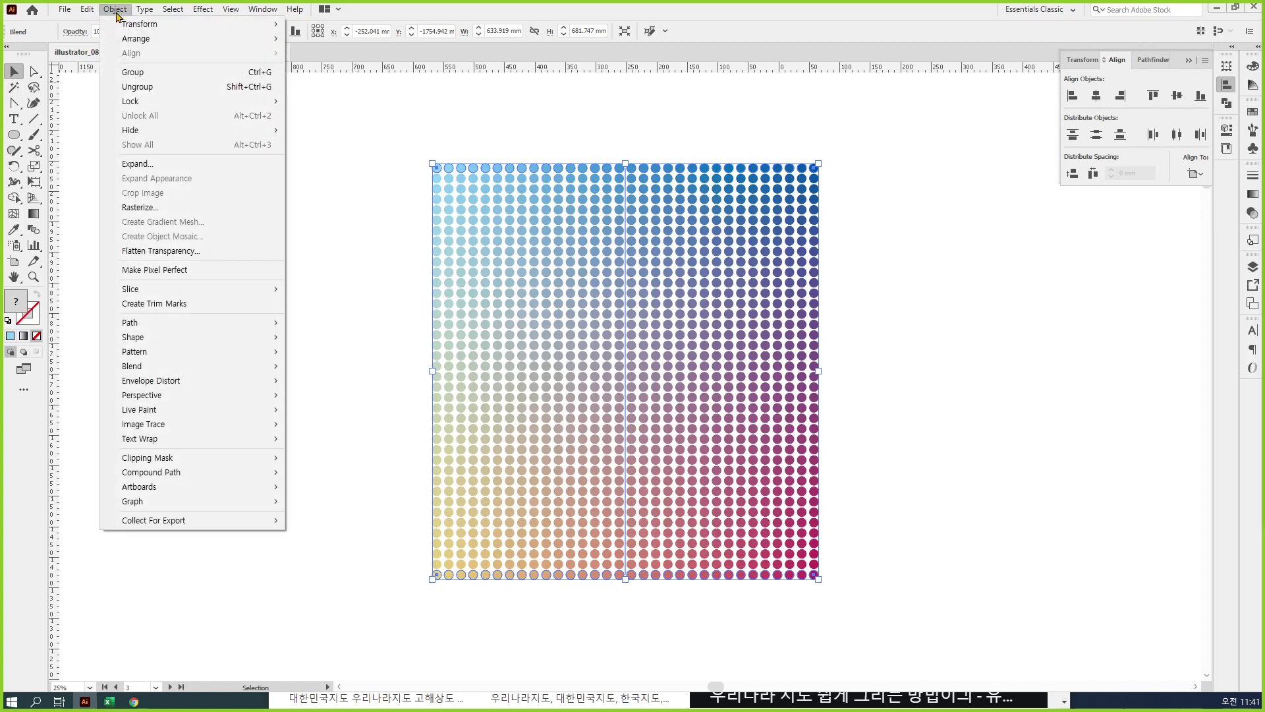
left_click(160, 171)
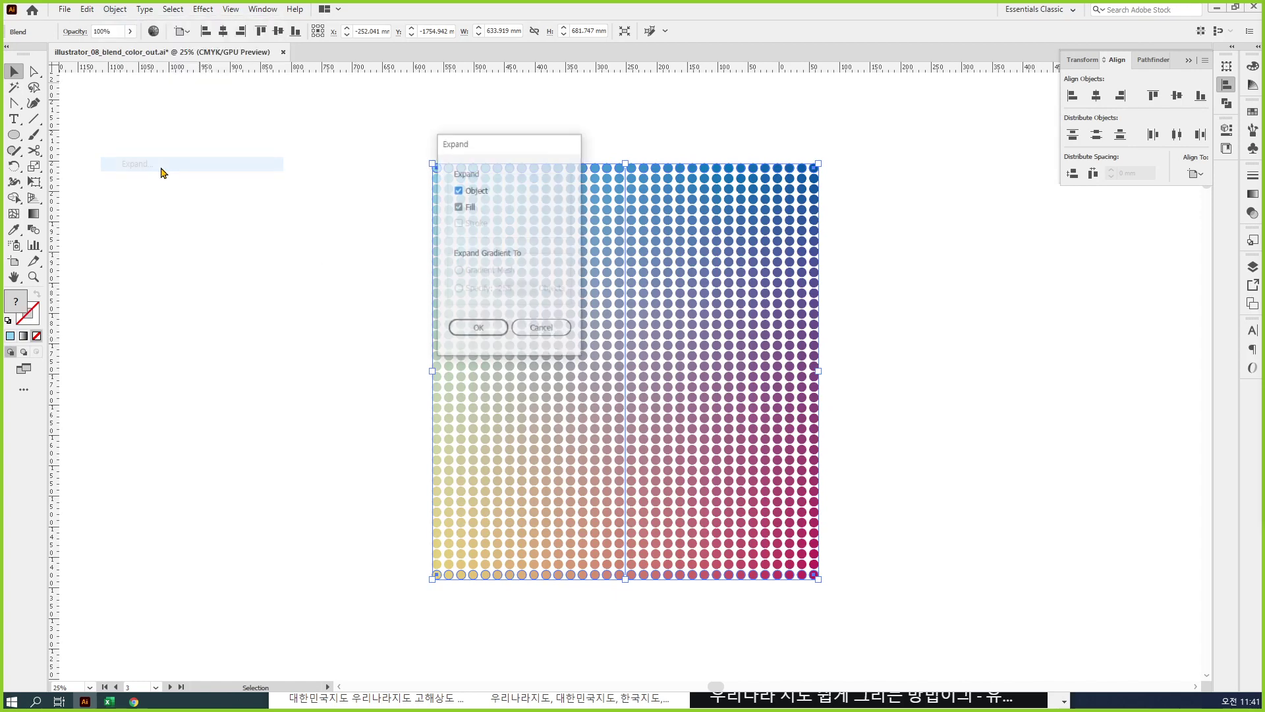
left_click(495, 326)
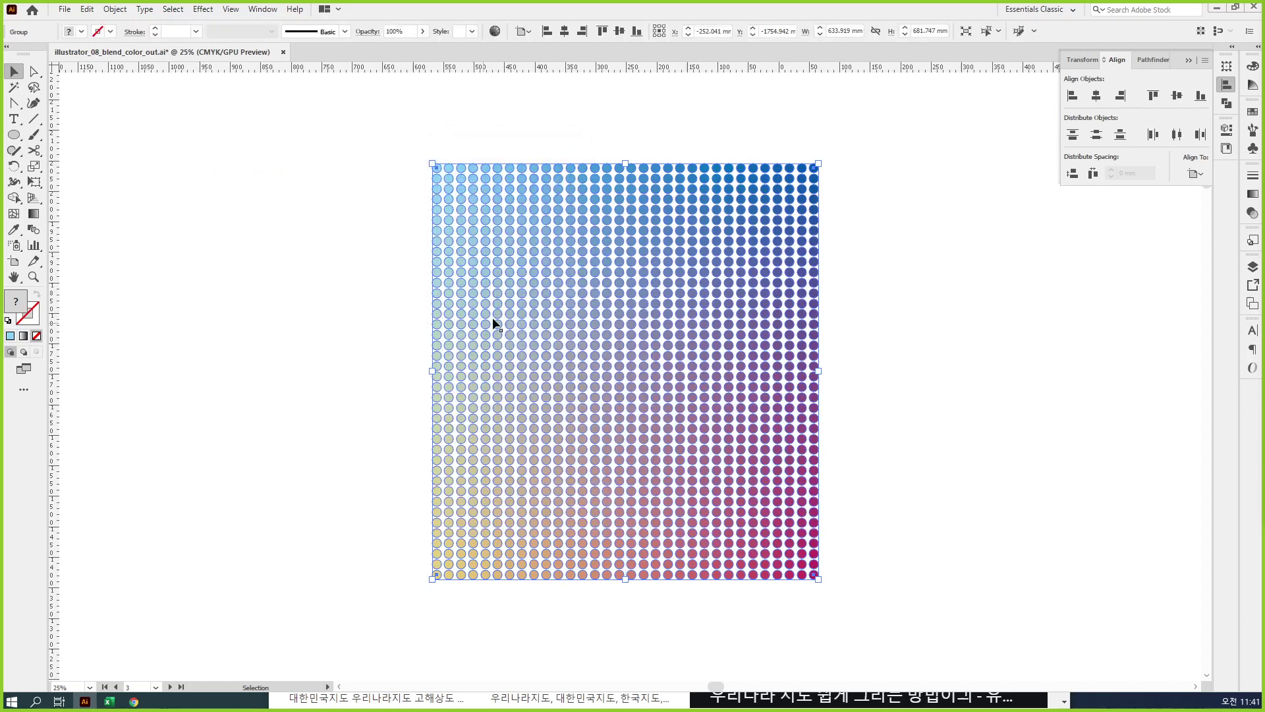
left_click(964, 431)
key("ctrl+y")
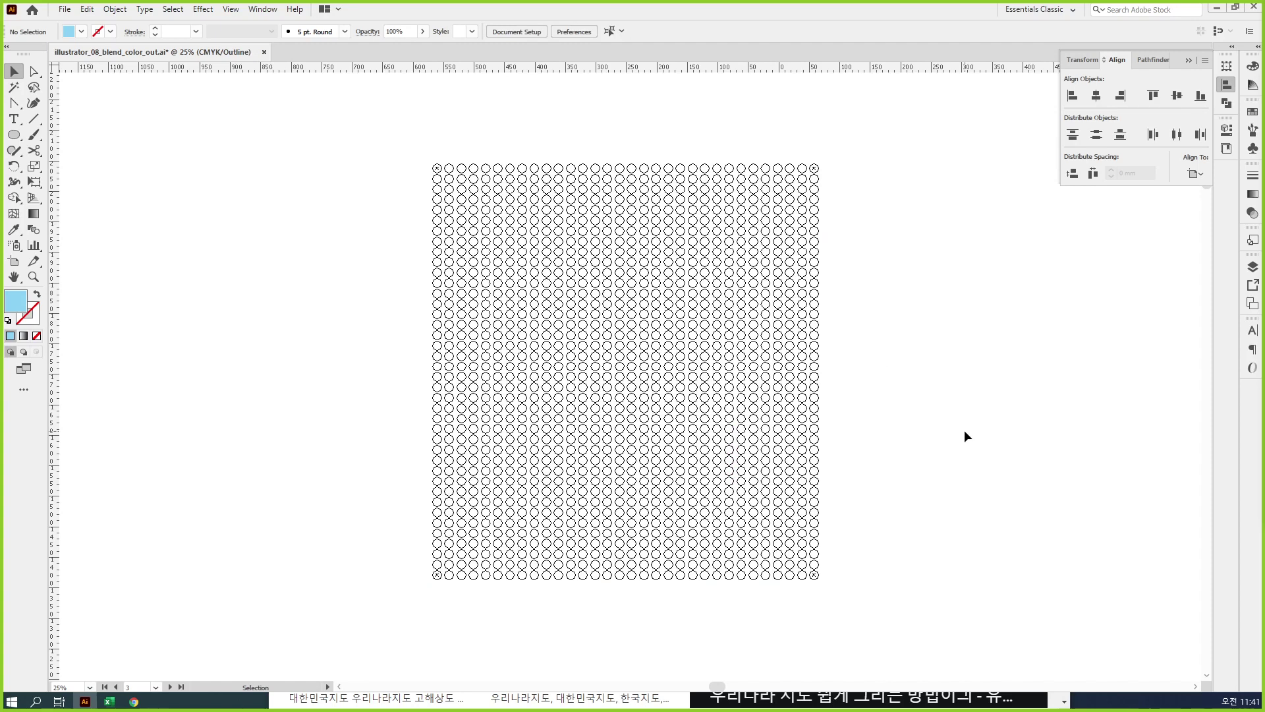
key("ctrl+y")
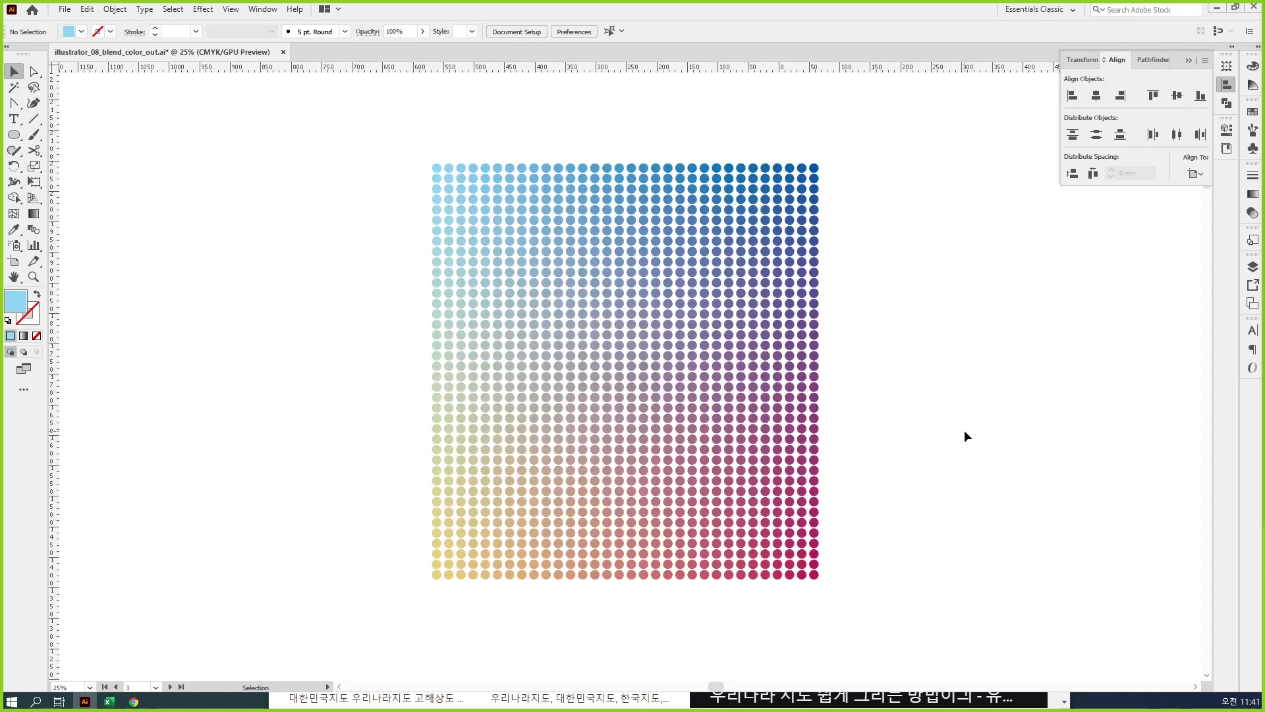
Step: Show the Korea map layer with the circle grid, briefly hiding and reshowing Layer 1 to check the map
left_click(725, 372)
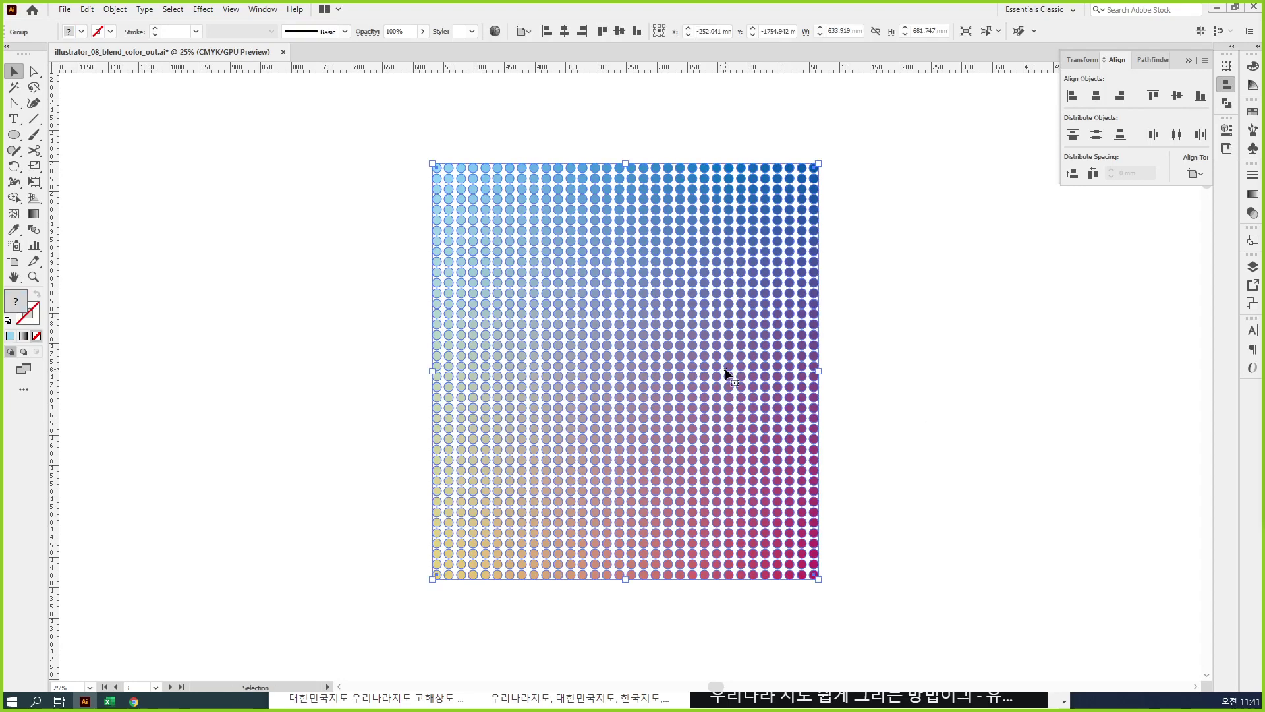
left_click(1253, 266)
left_click(1091, 309)
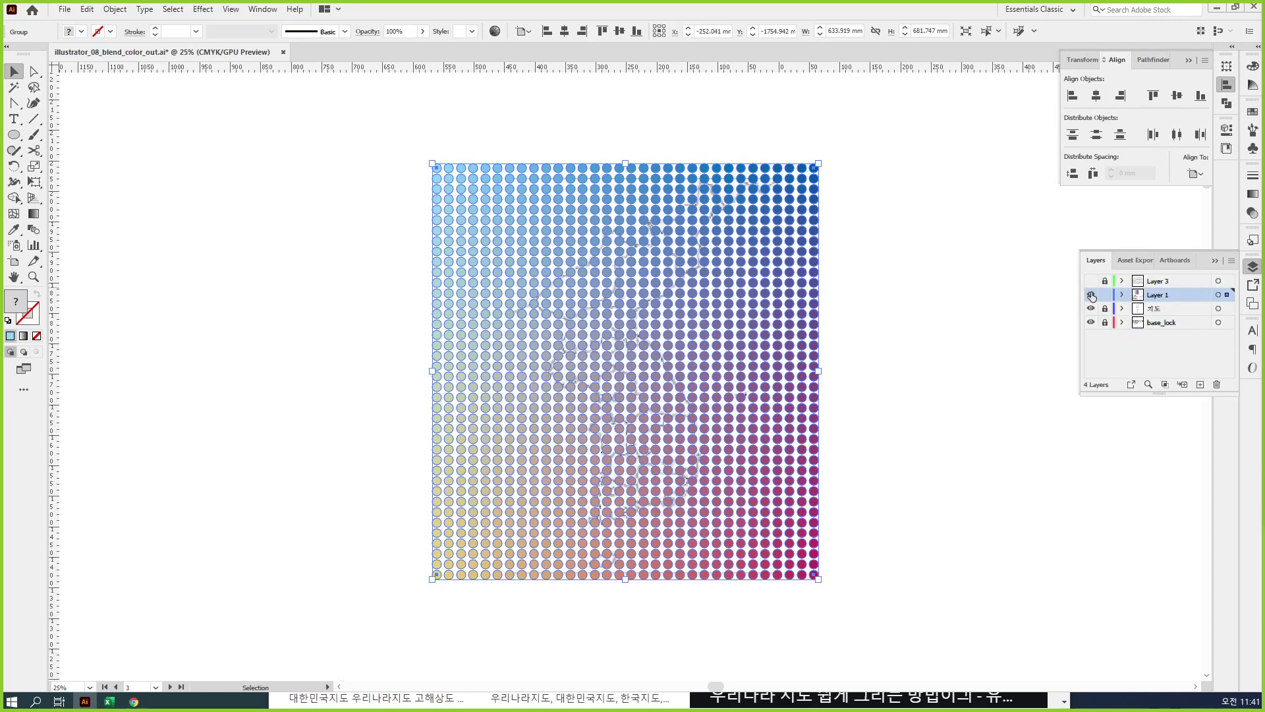
left_click(1091, 294)
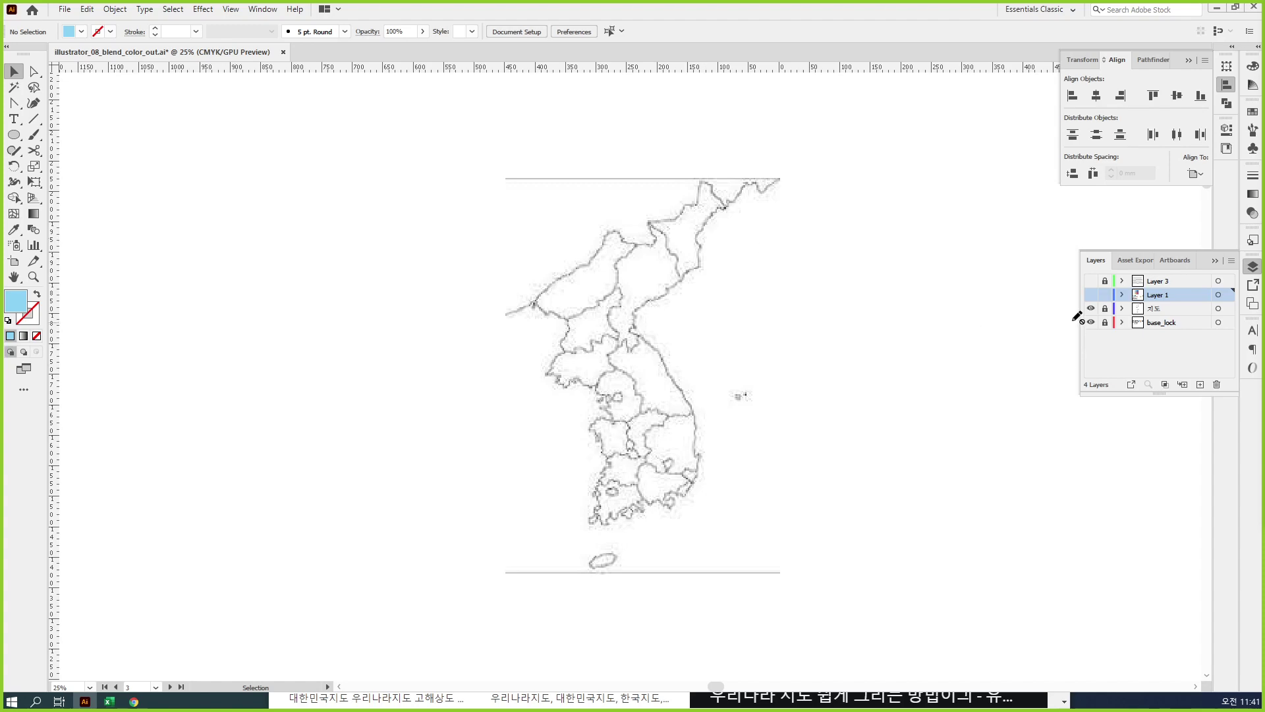
left_click(1092, 296)
left_click(671, 365)
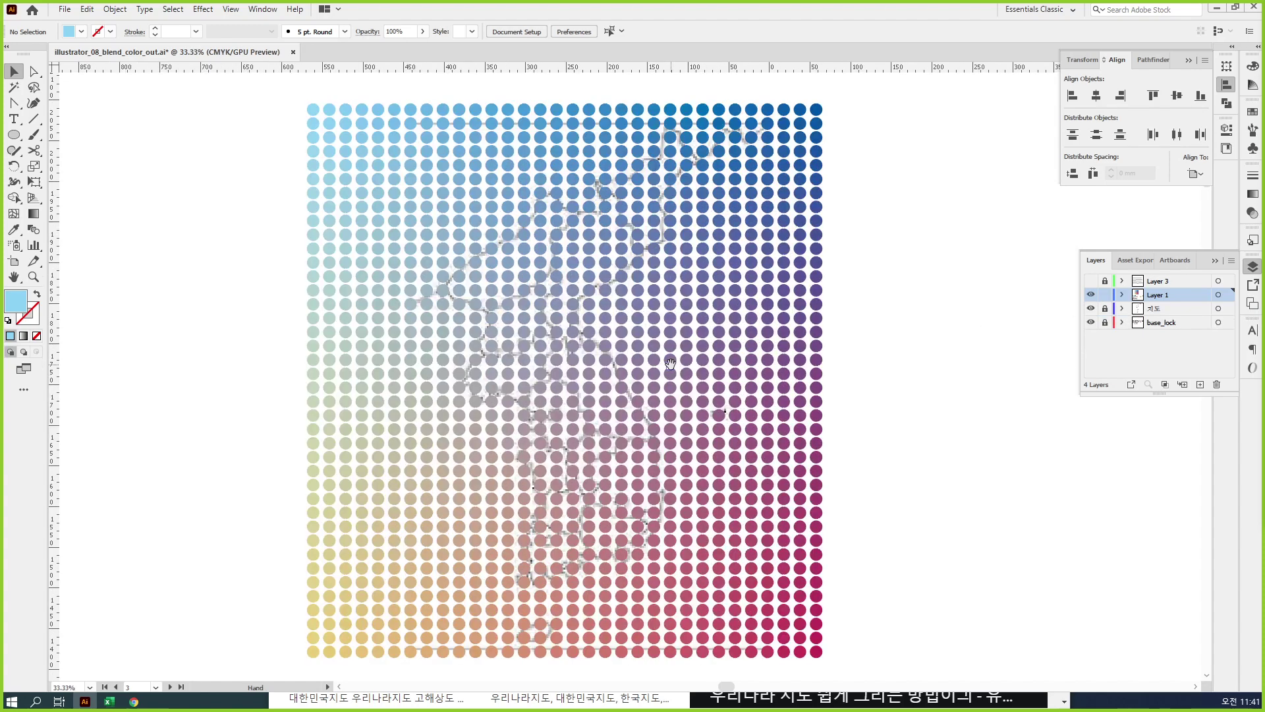
Step: Lower the circle grid's opacity to 25% and deselect it
left_click(692, 349)
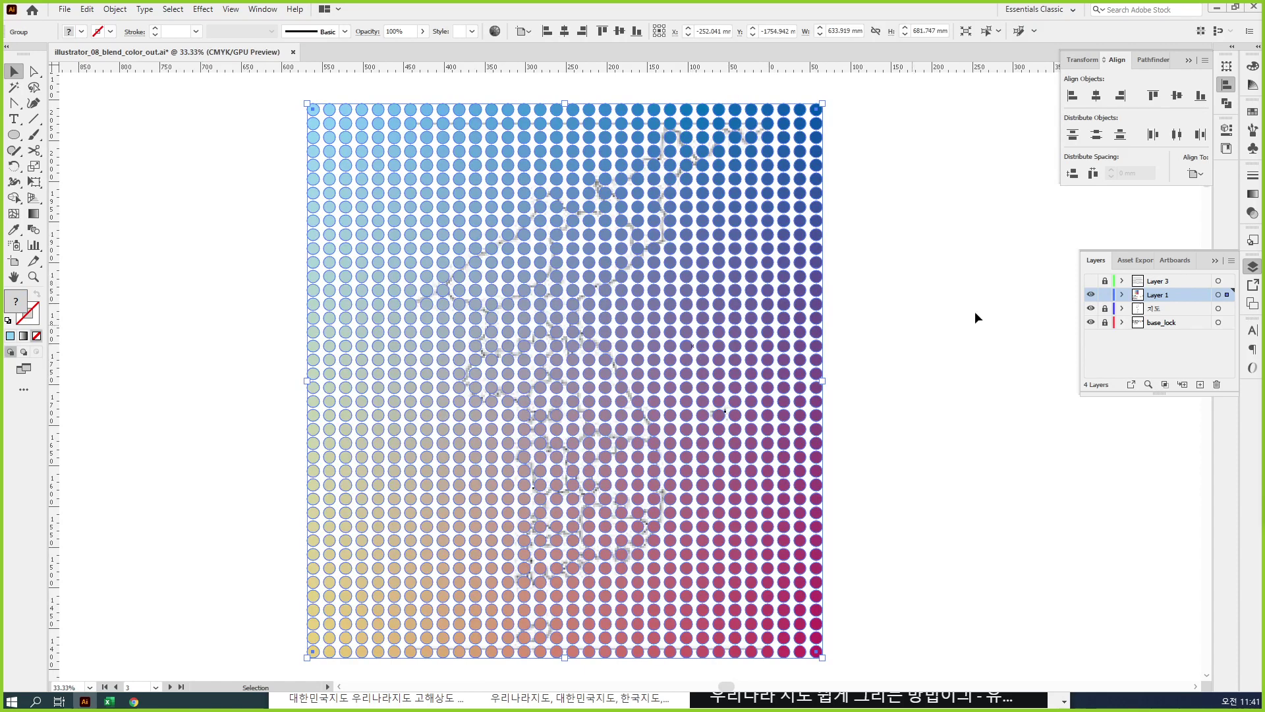
left_click(1252, 213)
left_click(1220, 190)
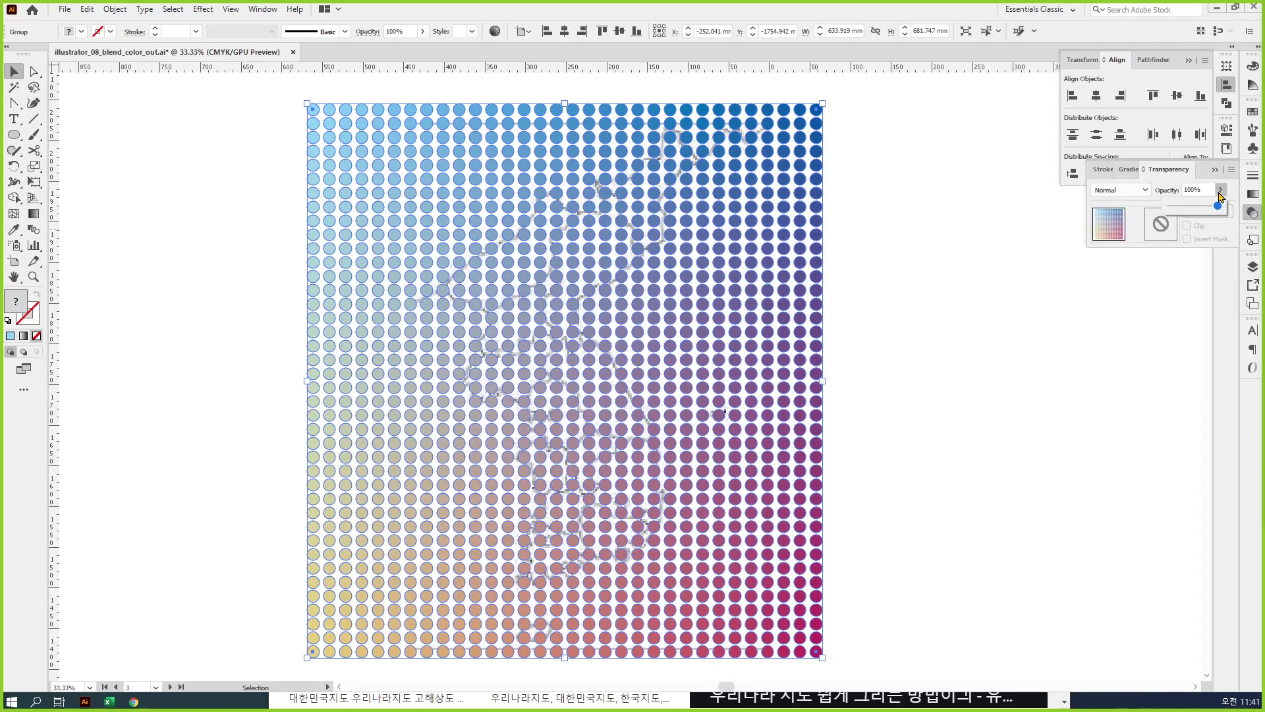
left_click_drag(1219, 207, 1187, 210)
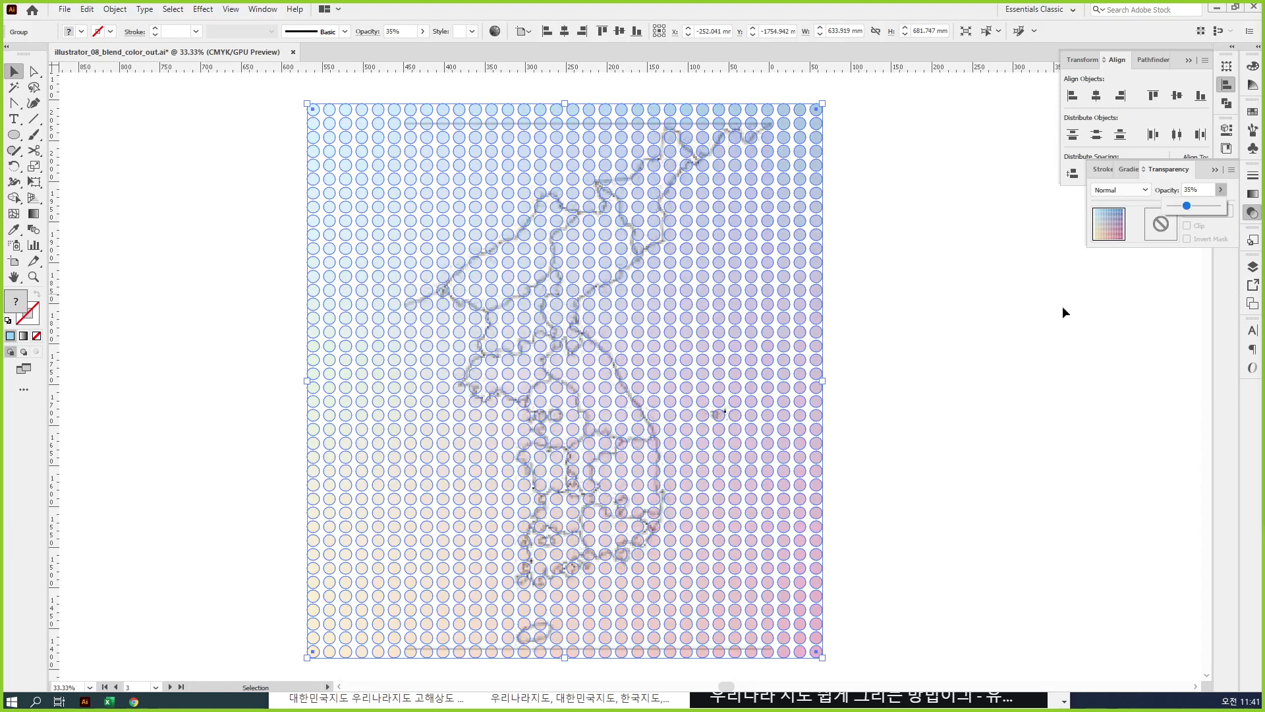
left_click(1045, 326)
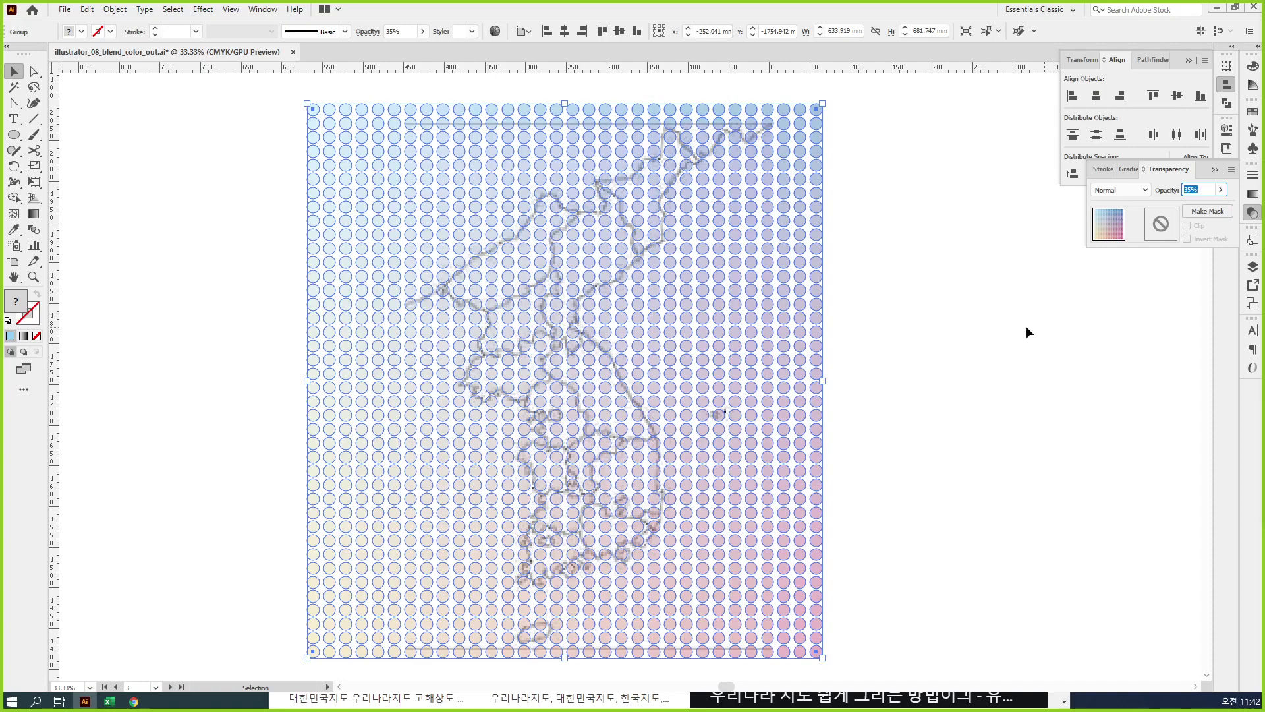
key("Return")
left_click(1220, 189)
left_click_drag(1184, 208, 1182, 208)
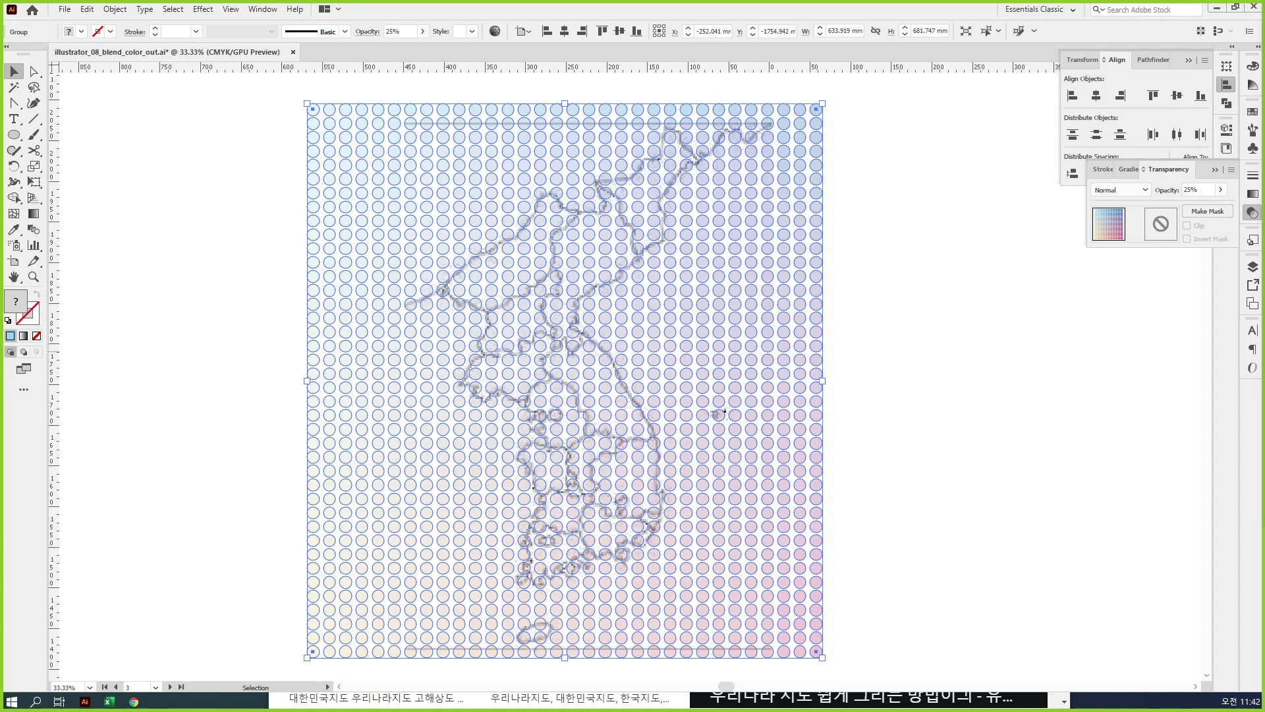
left_click(976, 459)
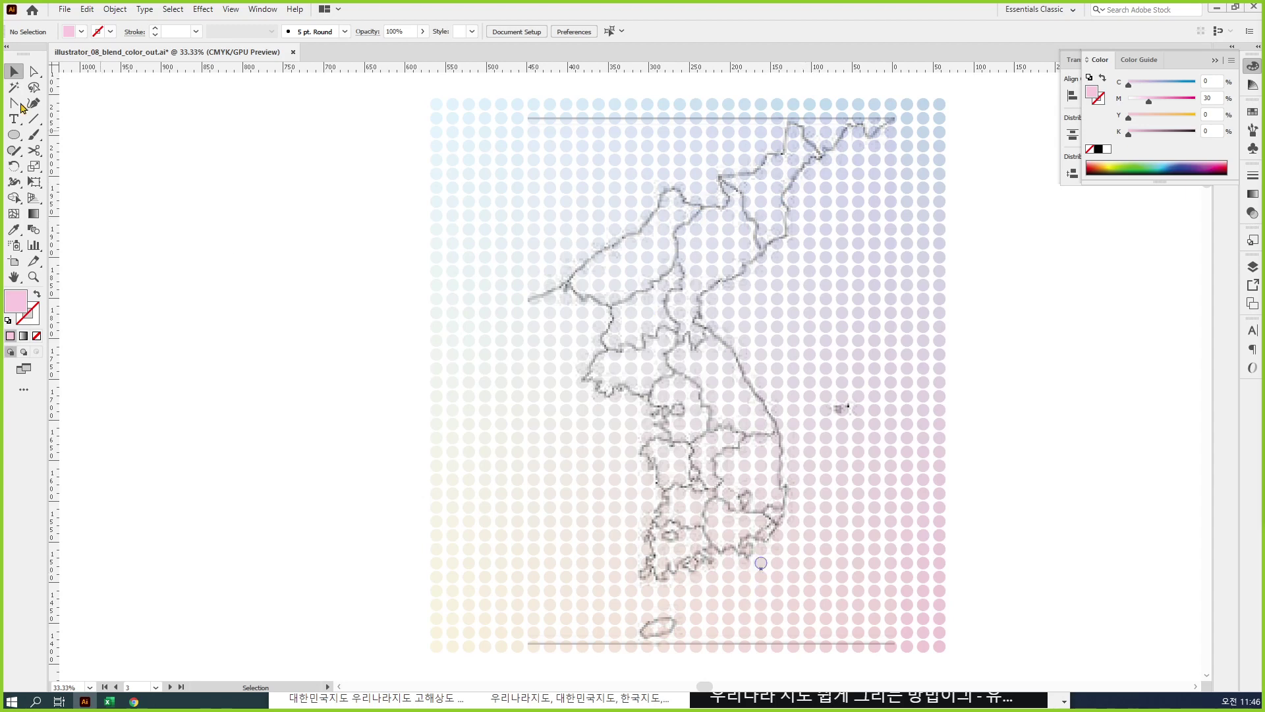
key("a")
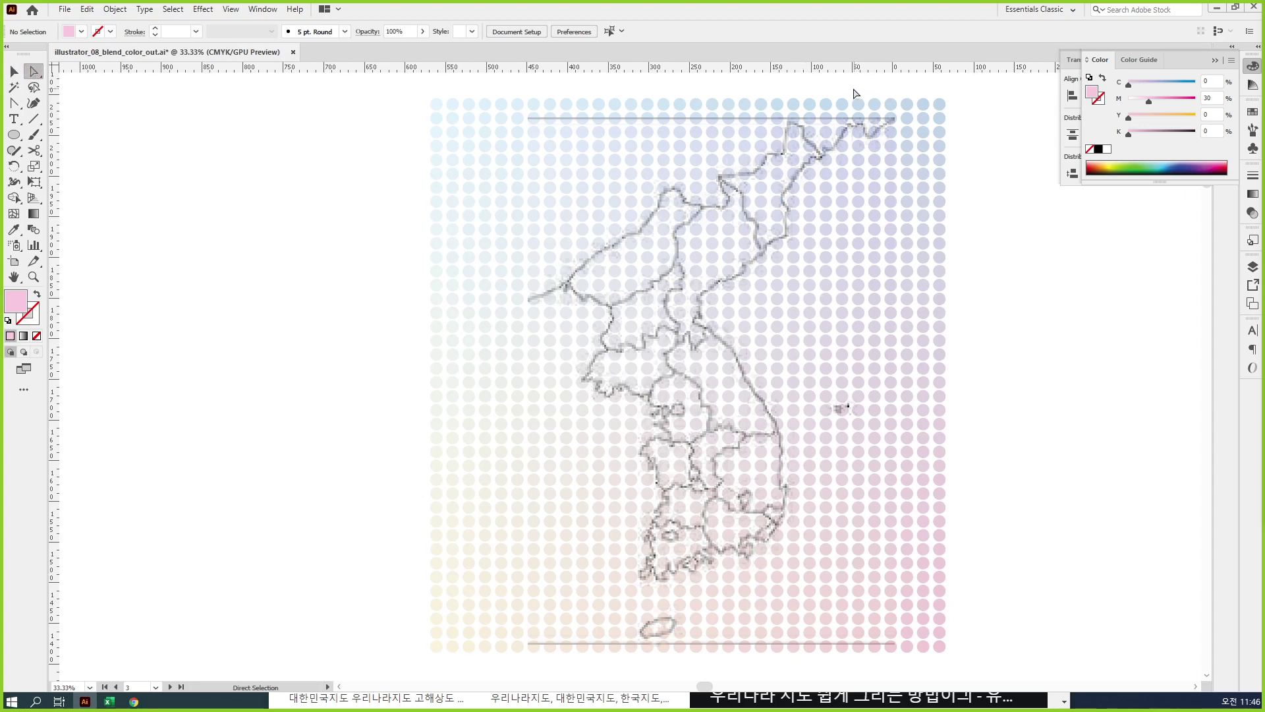
left_click_drag(851, 89, 1022, 631)
scroll(1015, 621, "up", 1)
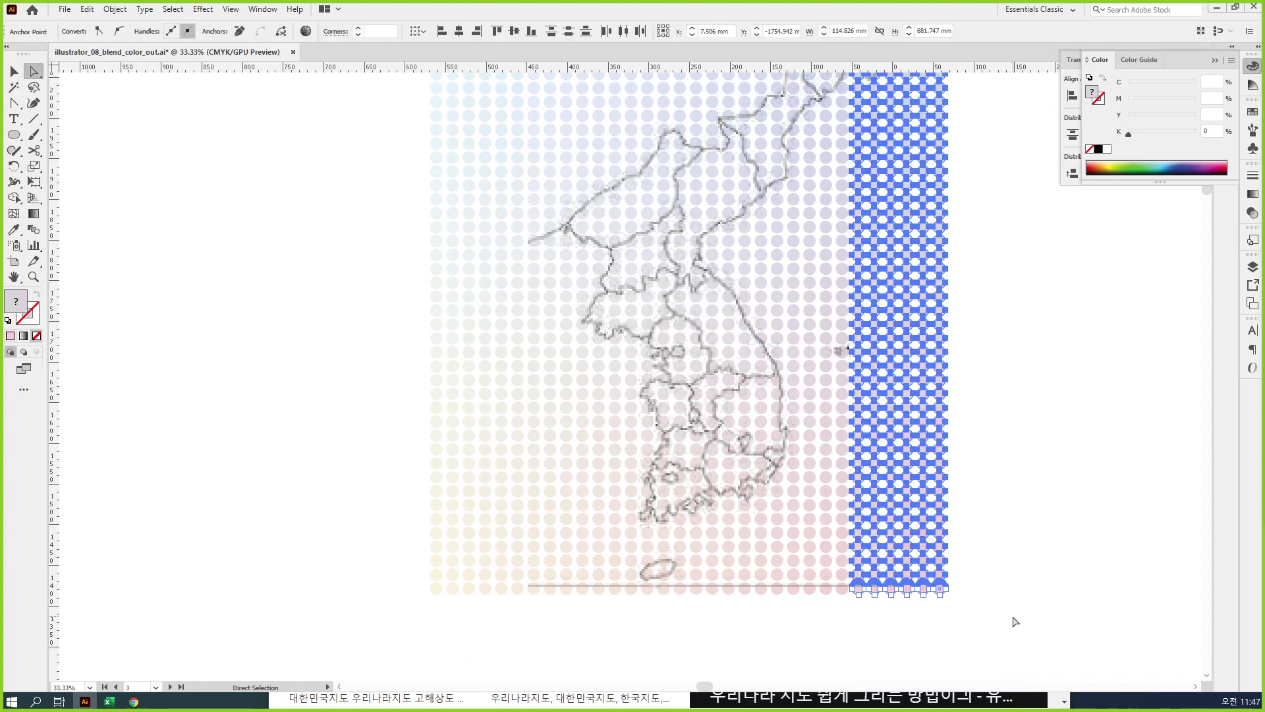
left_click(1014, 617)
key("ctrl+minus")
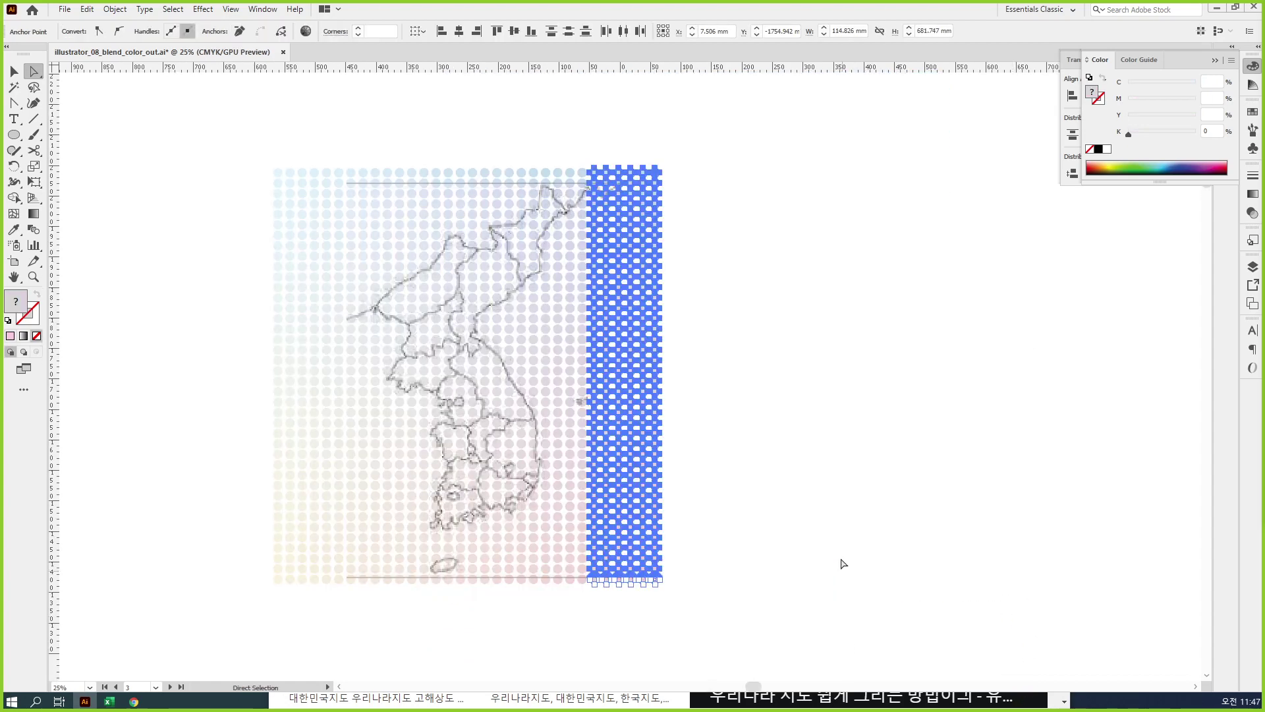
left_click_drag(785, 466, 867, 468)
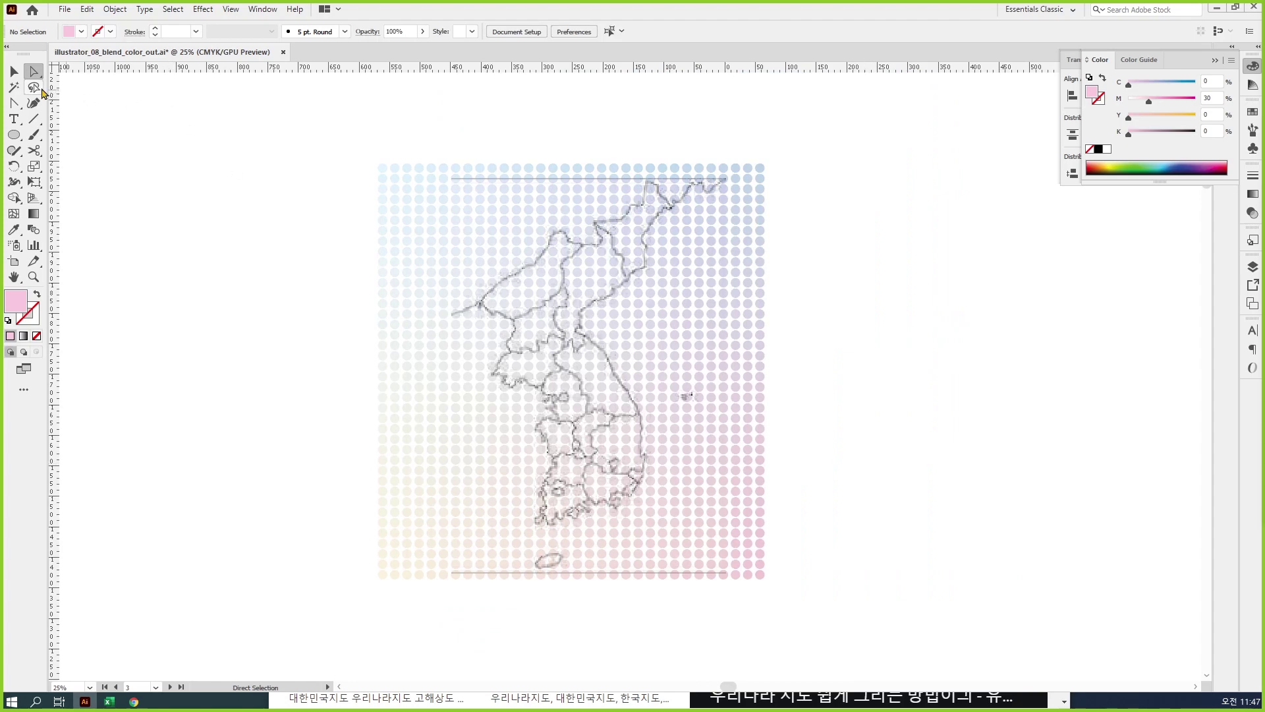
left_click(38, 90)
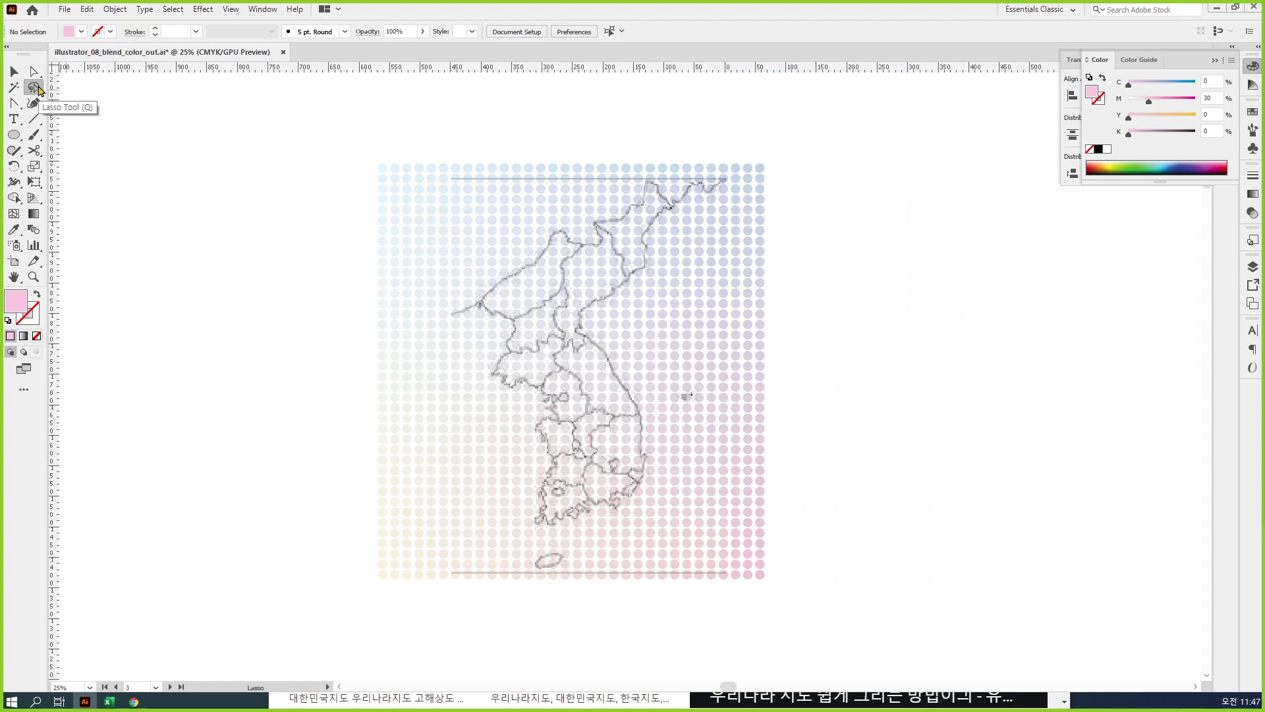
mouse_move(634, 145)
left_mouse_down()
mouse_move(683, 220)
mouse_move(654, 241)
mouse_move(666, 257)
left_mouse_up()
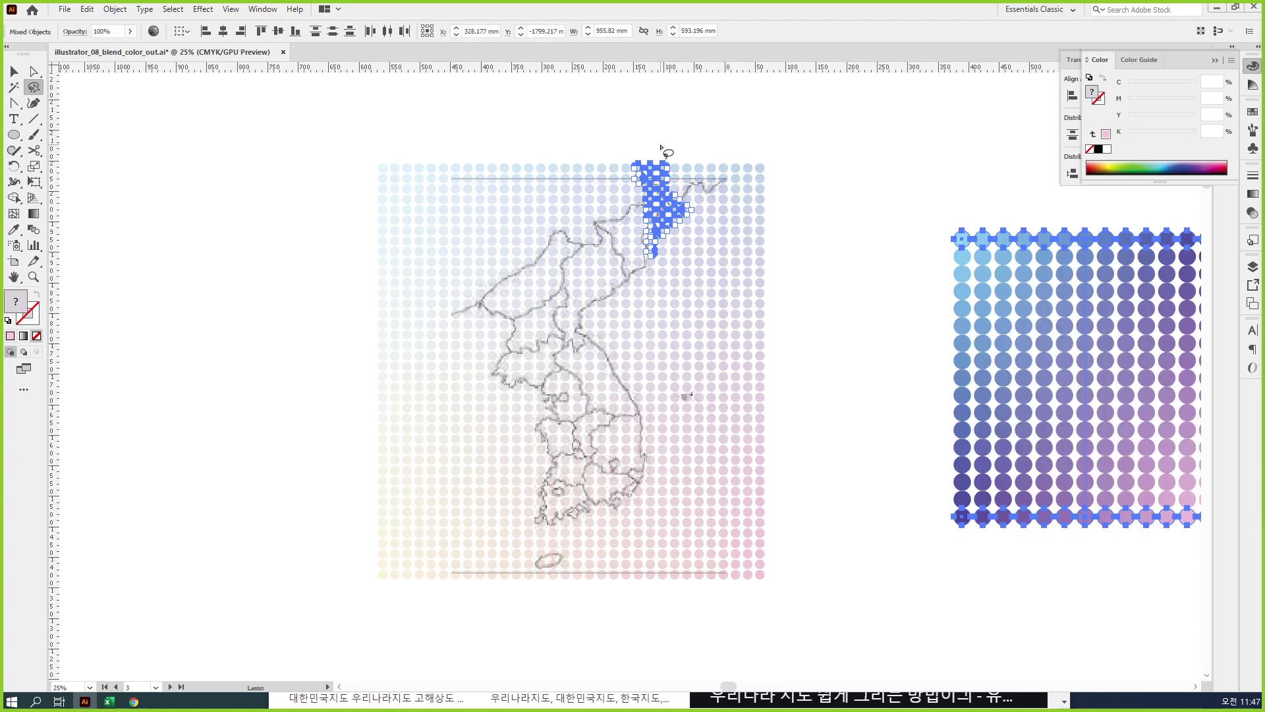
key("ctrl+z")
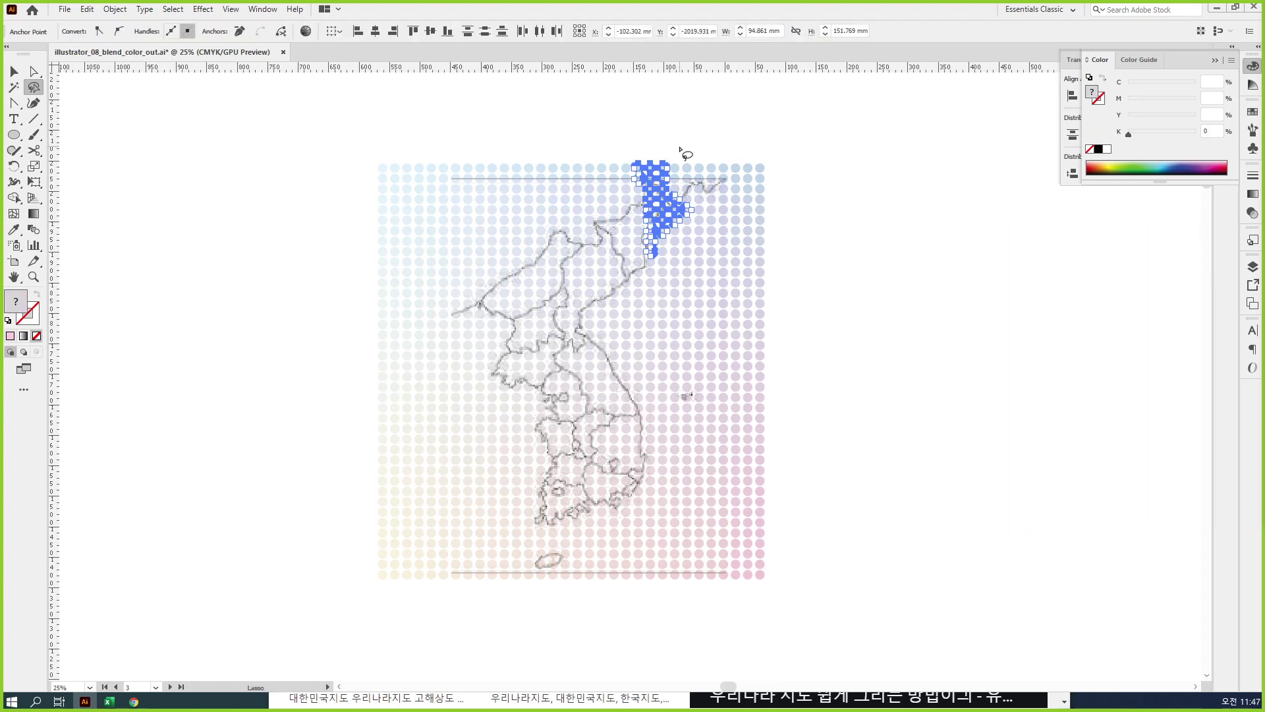
left_click(14, 70)
key("ctrl+shift+a")
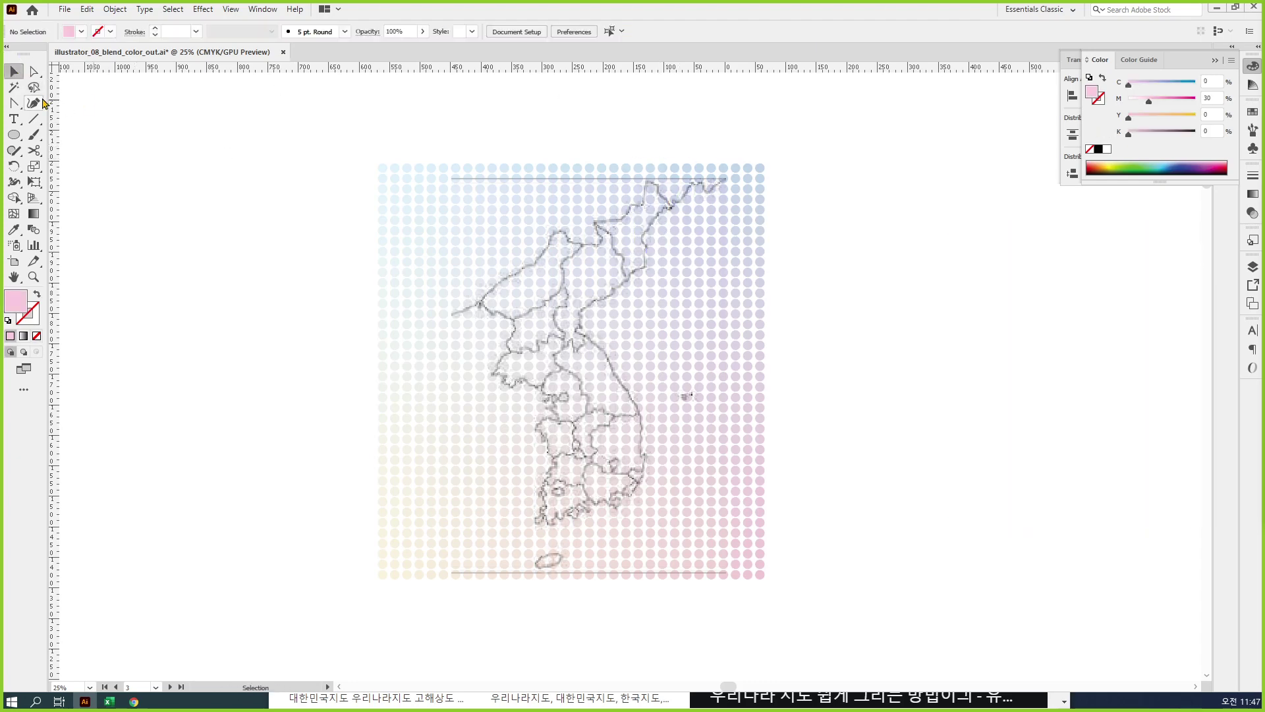
Step: Lasso the circles east of the map's coastline, exclude the two at the small eastern island, and delete the selected ones
left_click(33, 87)
mouse_move(669, 144)
left_mouse_down()
mouse_move(682, 210)
mouse_move(651, 279)
mouse_move(599, 326)
mouse_move(659, 427)
mouse_move(651, 478)
mouse_move(637, 512)
mouse_move(581, 536)
mouse_move(609, 580)
mouse_move(773, 587)
mouse_move(895, 449)
mouse_move(874, 179)
mouse_move(795, 116)
mouse_move(667, 125)
left_mouse_up()
left_click(709, 405, "ctrl")
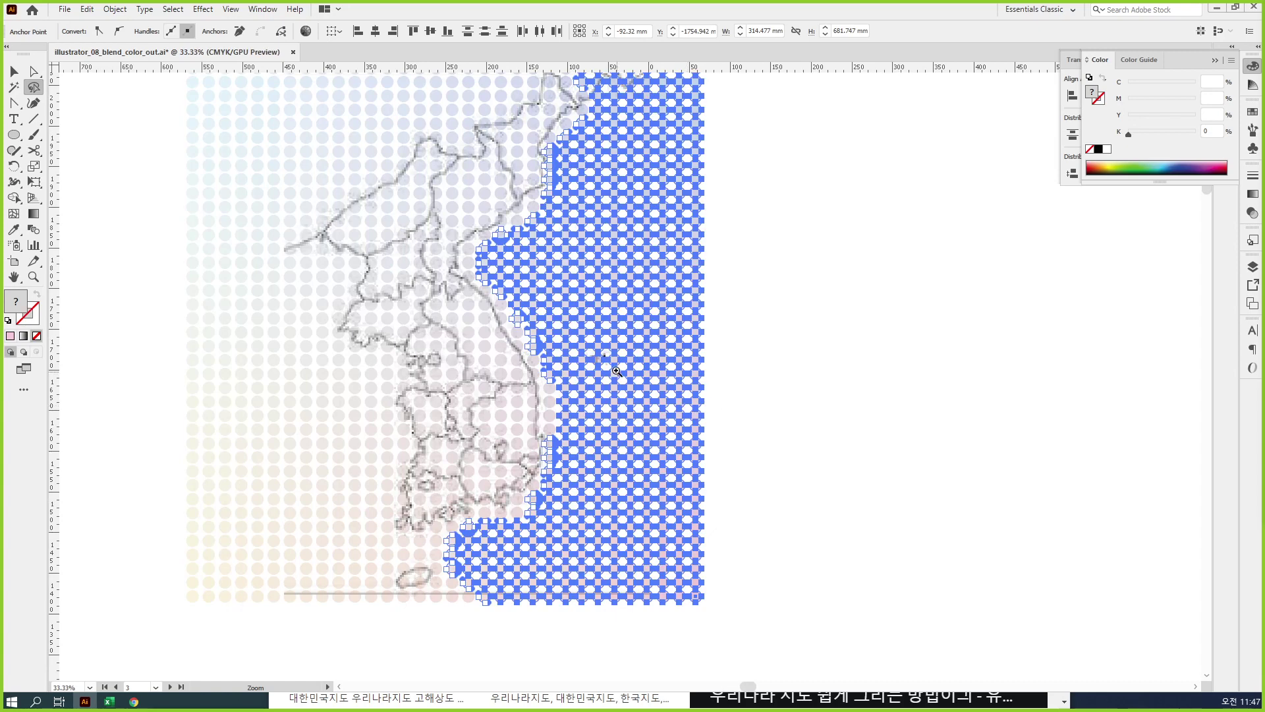
left_click(616, 372, "ctrl")
left_click(601, 339, "ctrl")
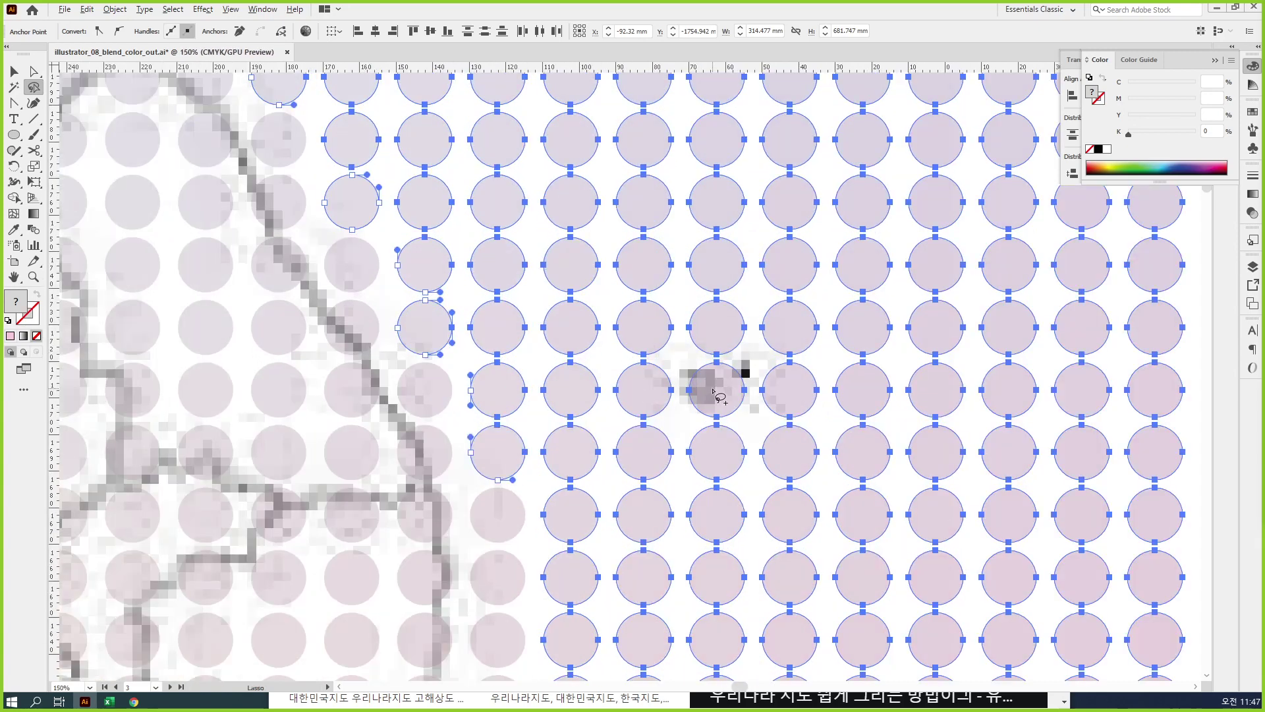
key("ctrl+shift+a")
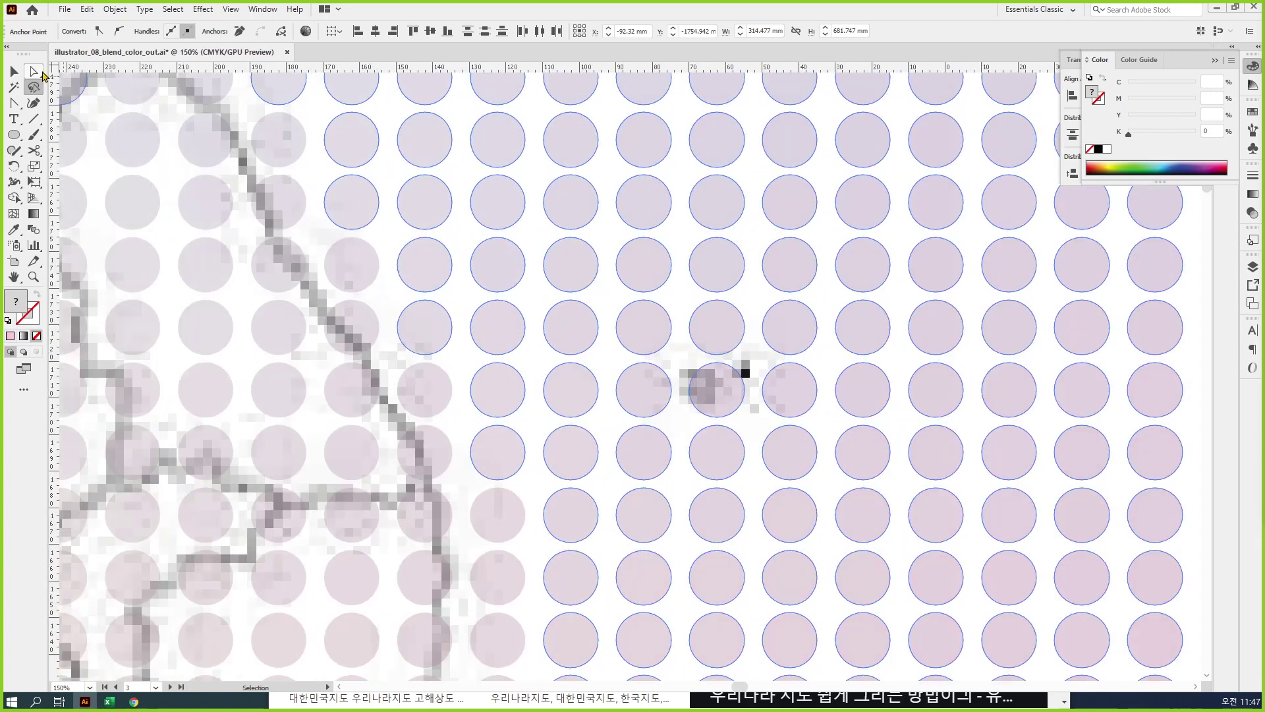
left_click(34, 71)
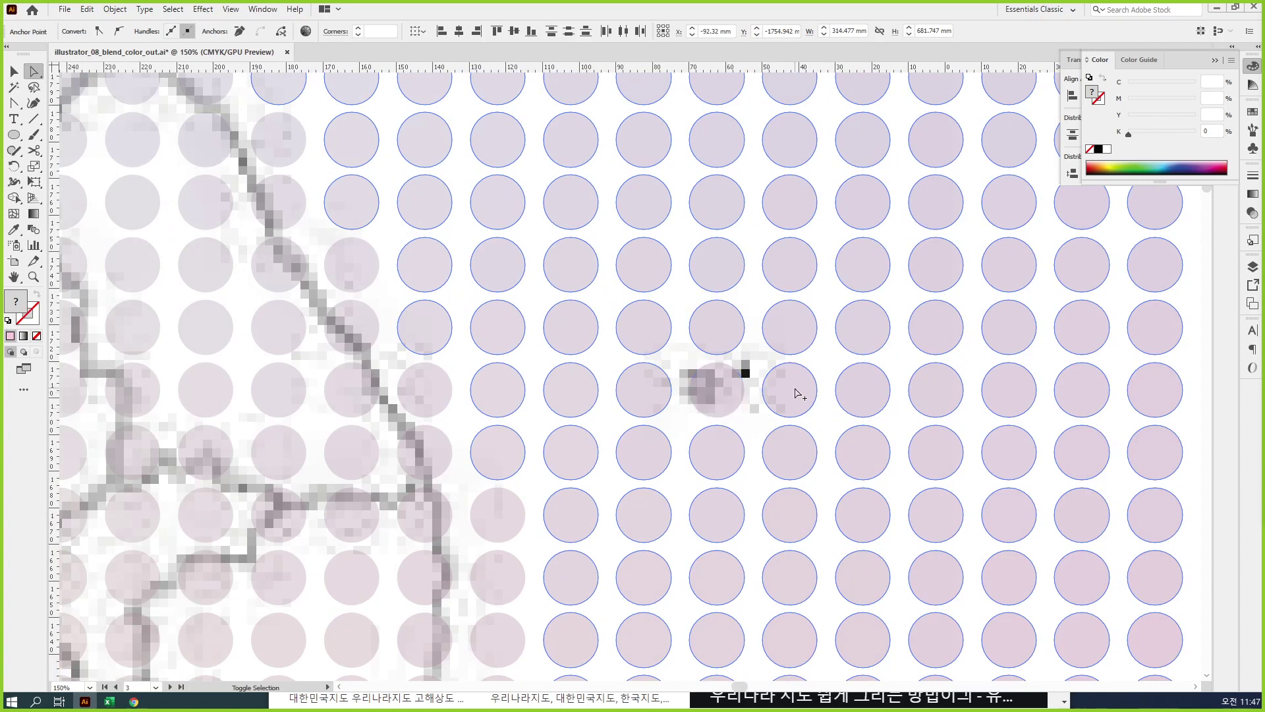
key("ctrl+a")
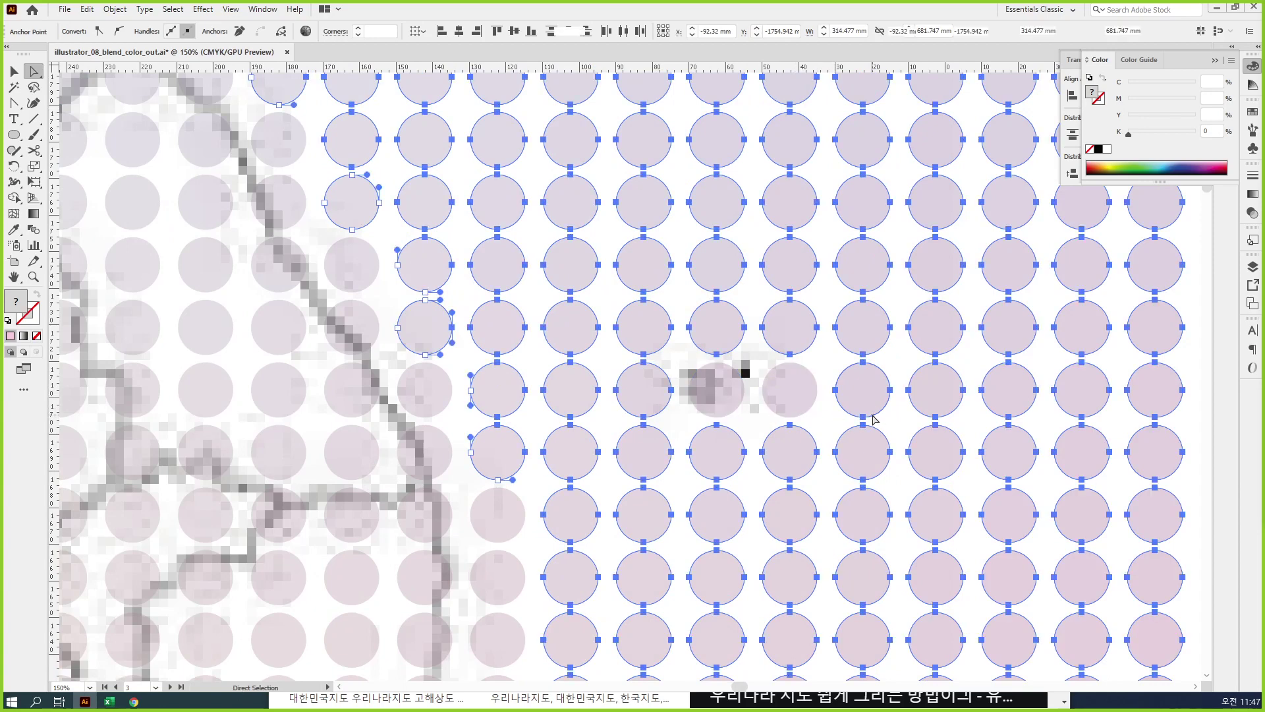
key("Delete")
left_click(872, 416)
Step: Lasso the circles outside the map's northern and western outline and delete them completely, including their leftover path segments
key("ctrl+minus")
key("ctrl+minus")
key("ctrl+minus")
key("ctrl+minus")
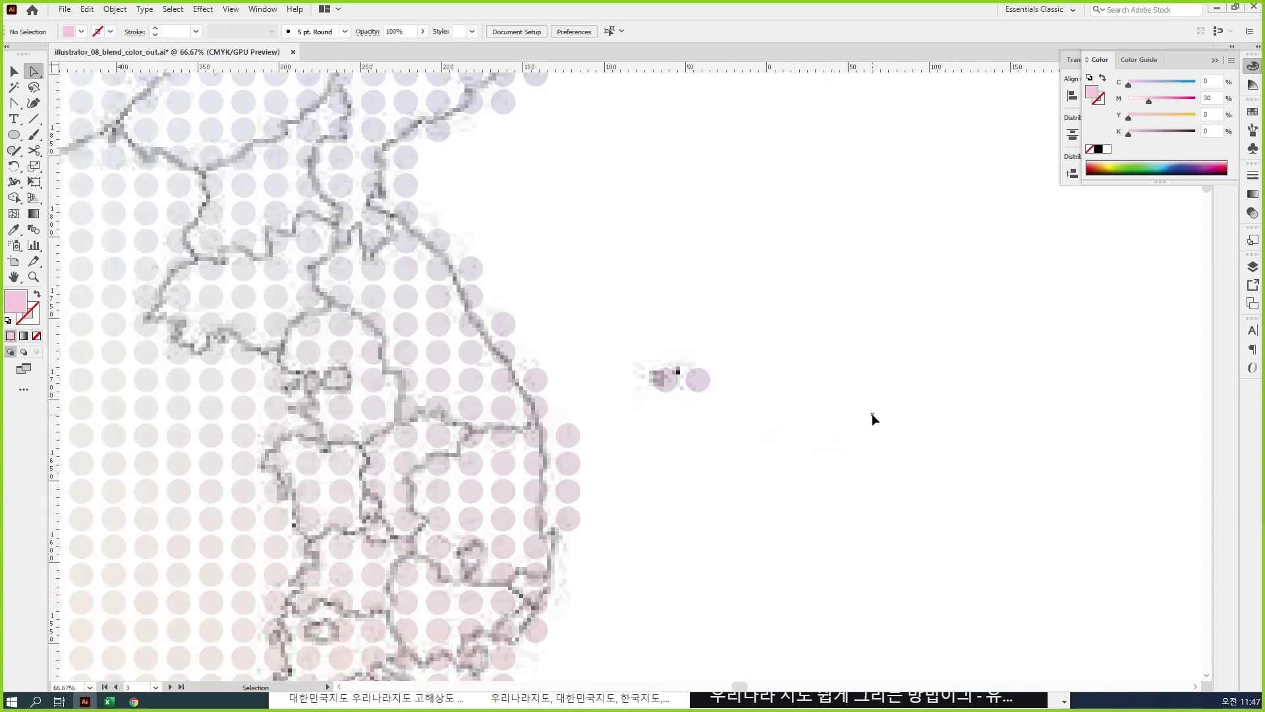
left_click_drag(846, 399, 983, 449)
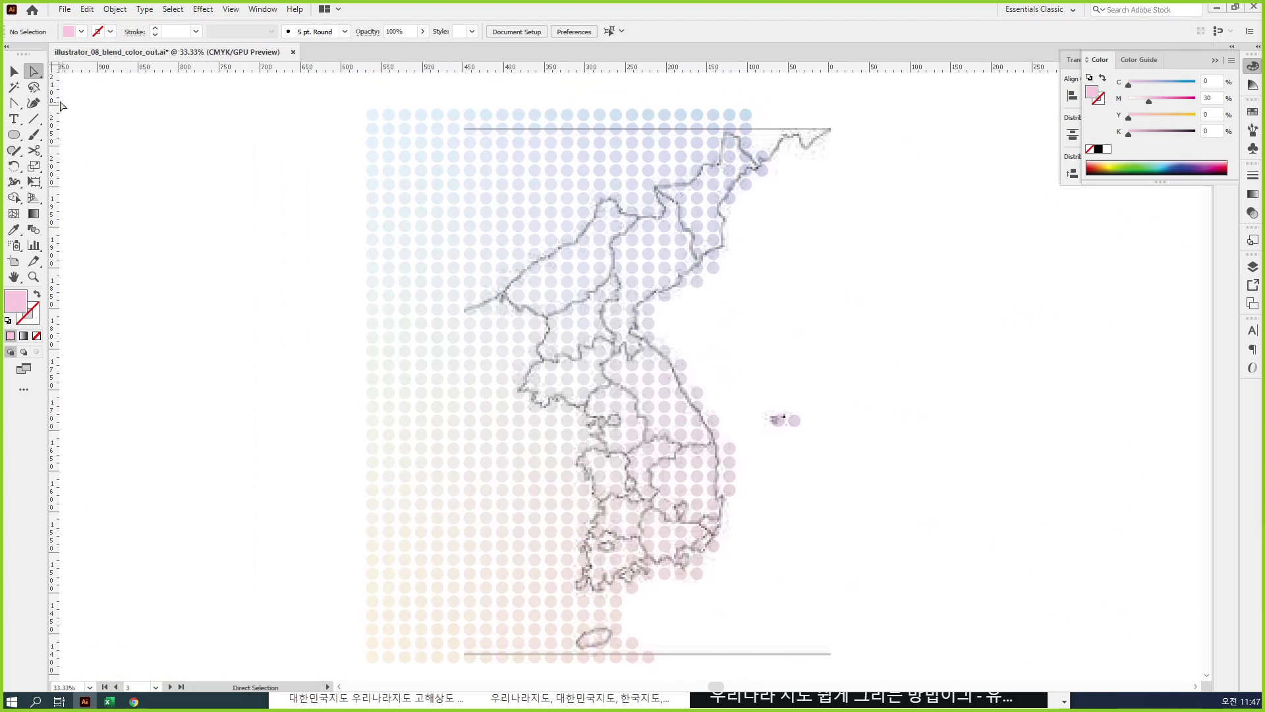
left_click(34, 87)
mouse_move(750, 91)
left_mouse_down()
mouse_move(757, 131)
mouse_move(723, 120)
mouse_move(693, 160)
mouse_move(631, 197)
mouse_move(588, 184)
mouse_move(484, 293)
mouse_move(515, 349)
mouse_move(505, 399)
mouse_move(538, 423)
mouse_move(571, 412)
mouse_move(570, 522)
mouse_move(551, 591)
mouse_move(565, 653)
mouse_move(555, 670)
mouse_move(422, 690)
mouse_move(380, 671)
mouse_move(336, 572)
mouse_move(299, 286)
mouse_move(301, 60)
mouse_move(433, 152)
mouse_move(595, 137)
left_mouse_up()
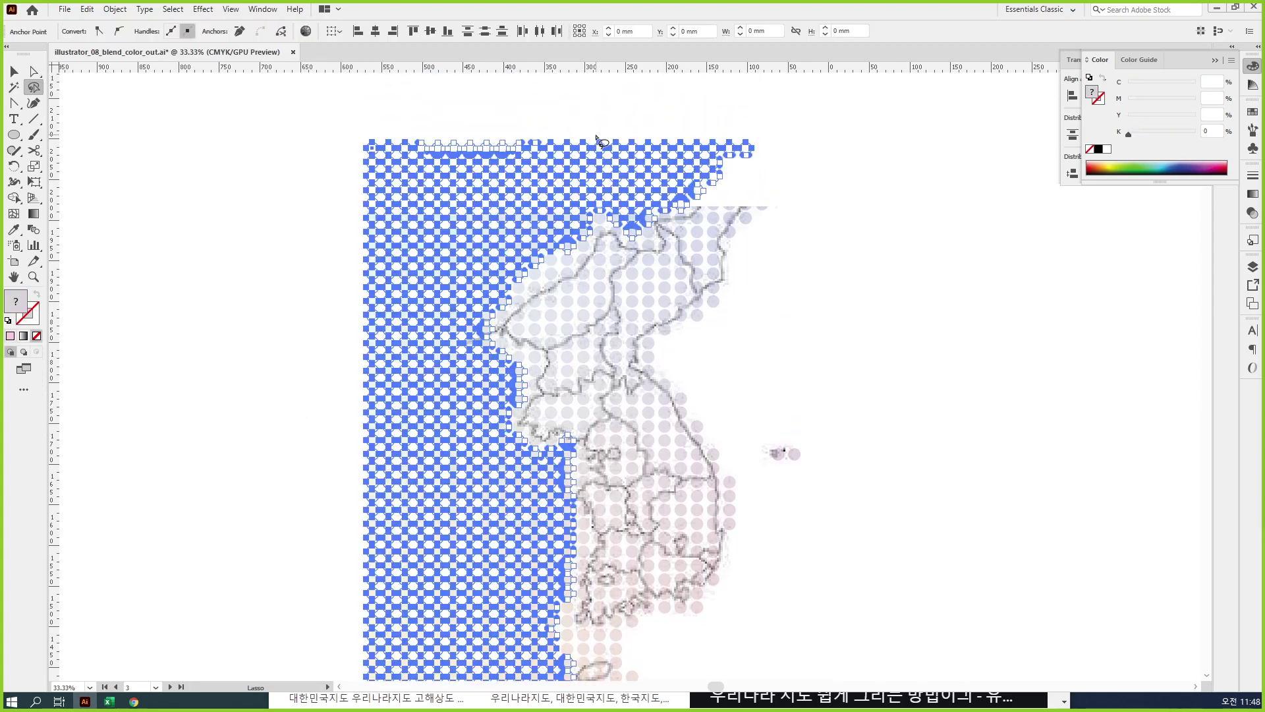
key("Delete")
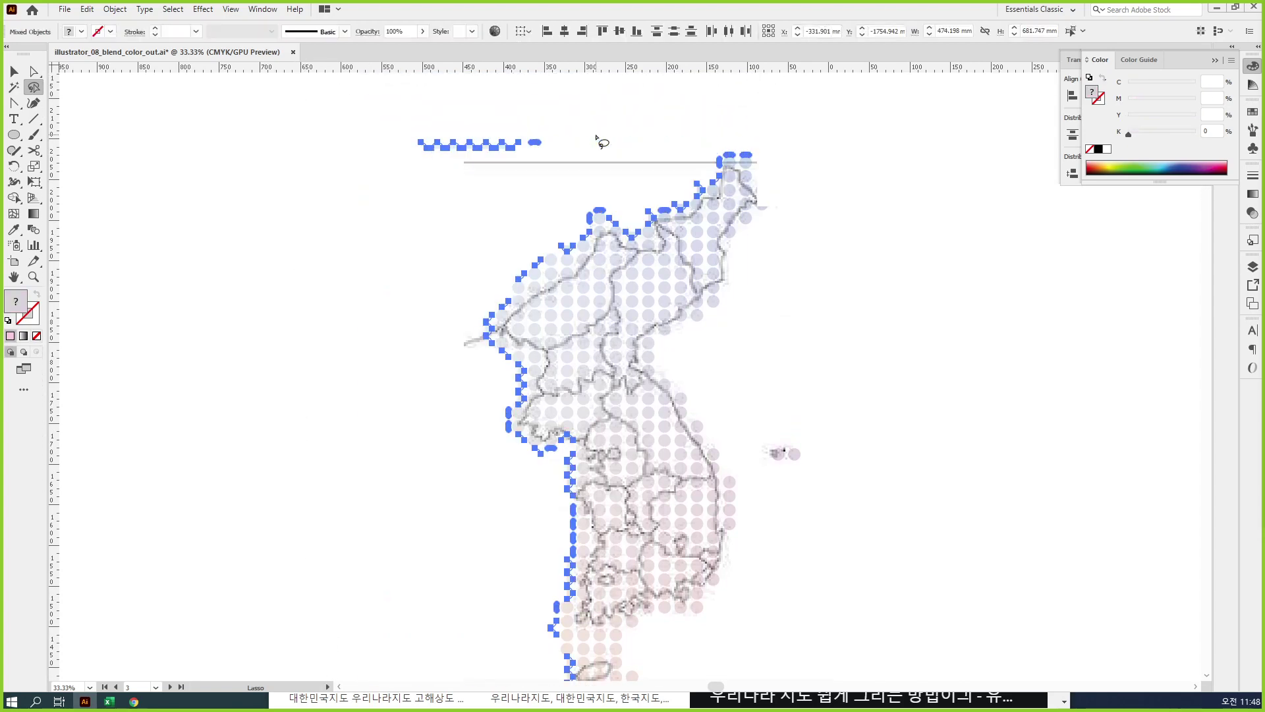
key("Delete")
Step: Delete the stray 15 mm circle beside the map's northeastern edge and toggle Outline view to refresh the grid
scroll(596, 139, "down", 2)
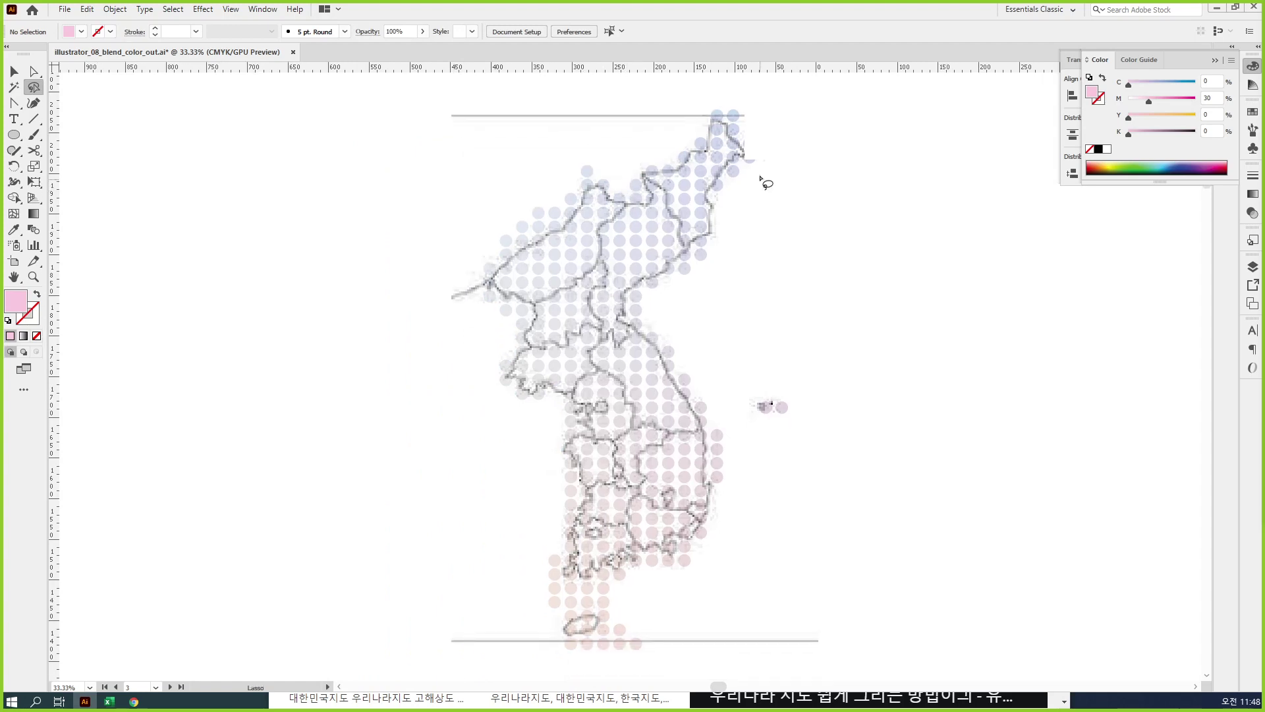
mouse_move(756, 148)
left_mouse_down()
mouse_move(762, 196)
mouse_move(782, 196)
left_mouse_up()
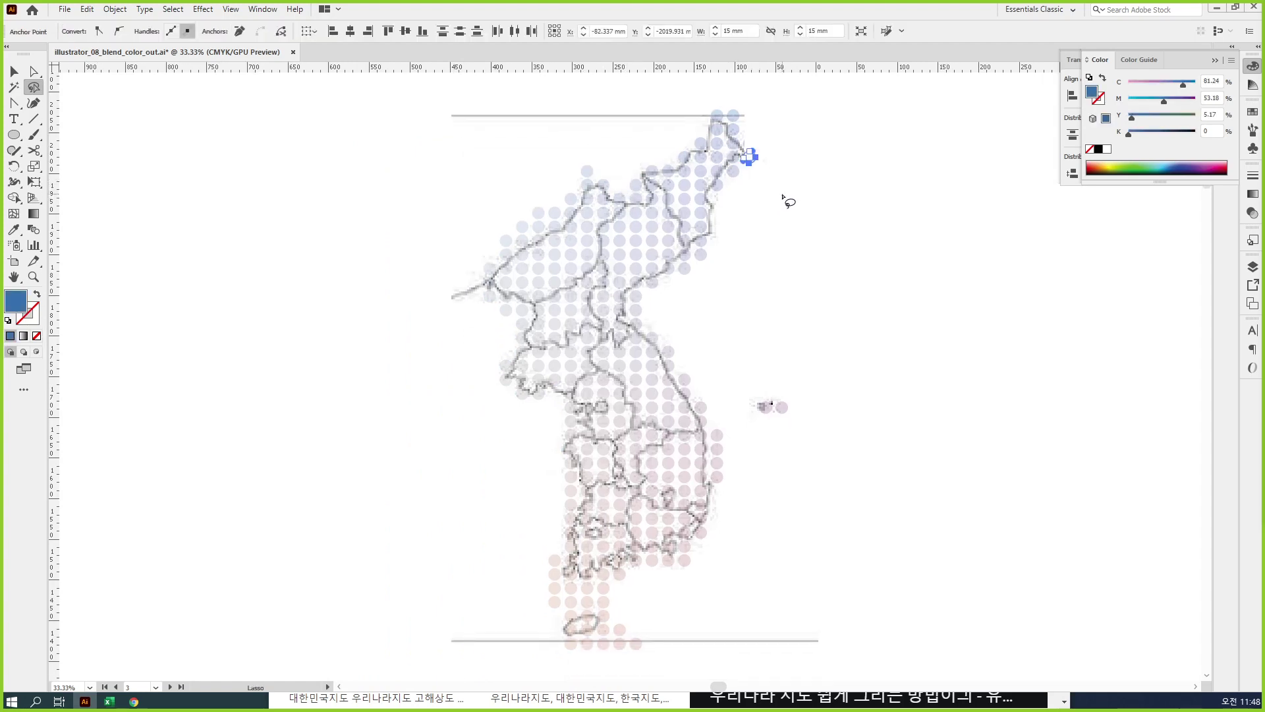
key("Delete")
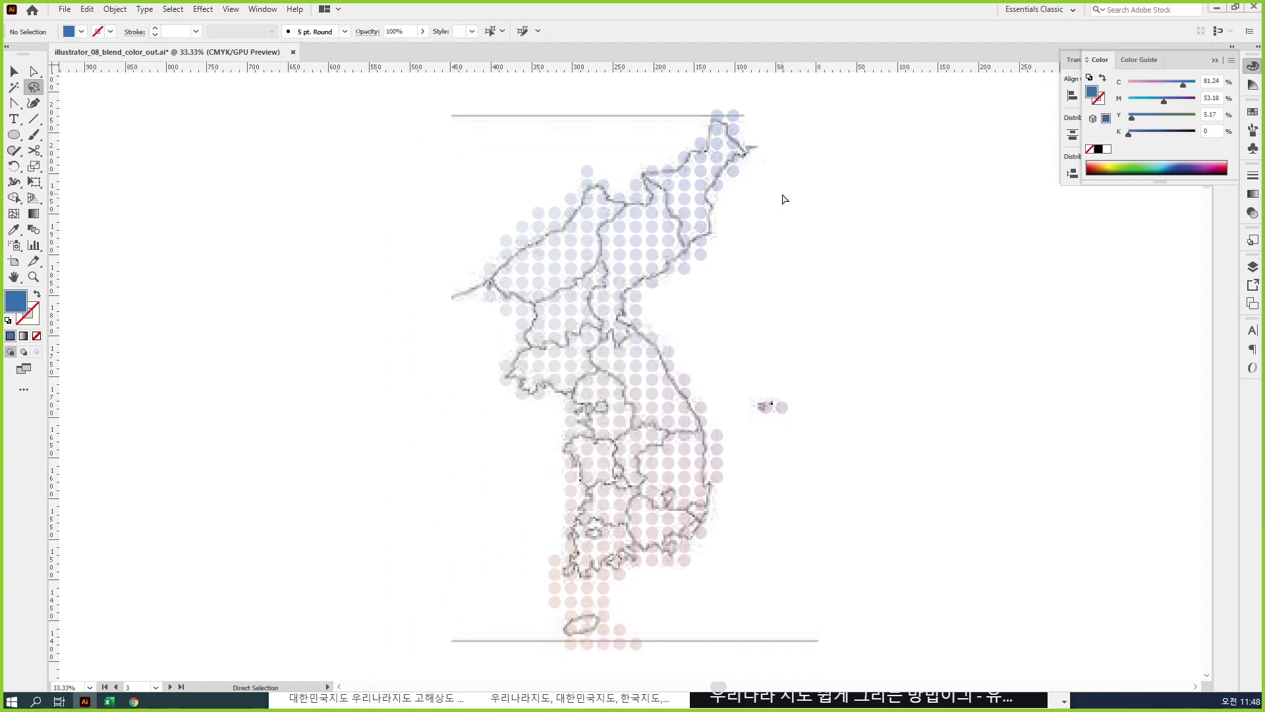
key("ctrl+y")
key("ctrl+y")
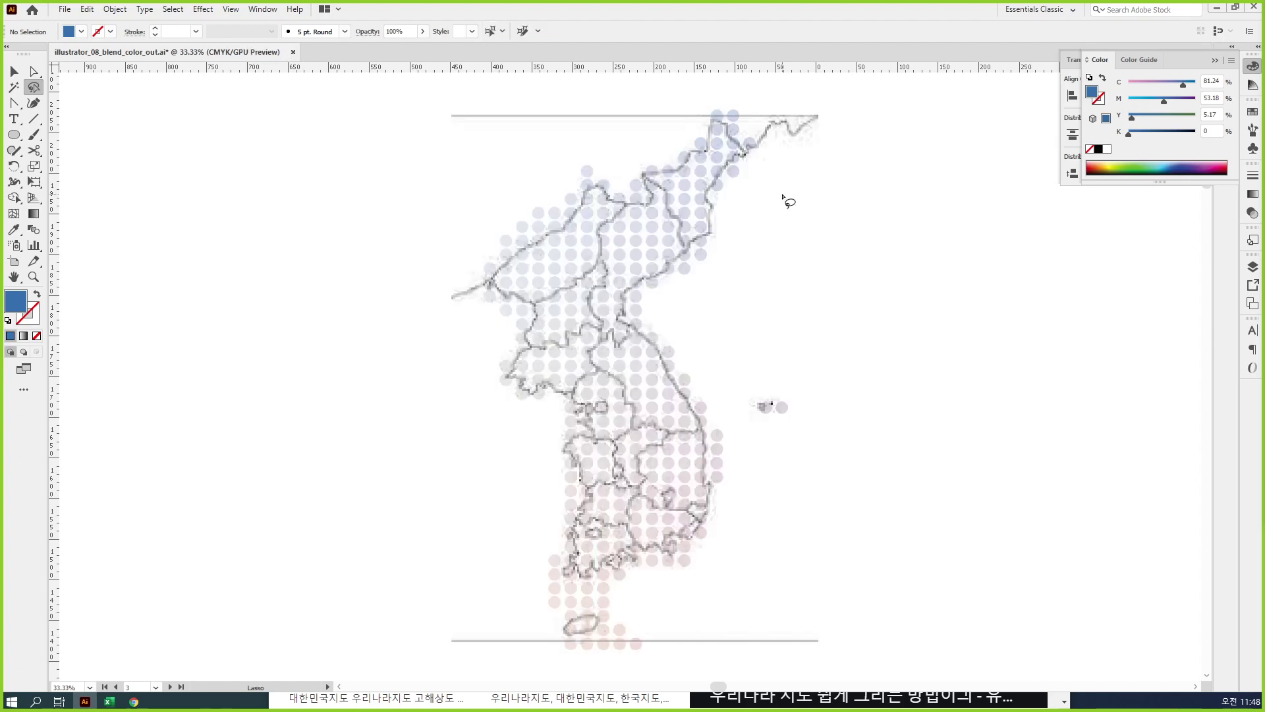
Step: Lasso and delete the extra circles between the south coast and the southern island, and those below the island
mouse_move(631, 600)
left_mouse_down()
mouse_move(548, 592)
mouse_move(550, 606)
mouse_move(628, 608)
left_mouse_up()
key("Delete")
key("Delete")
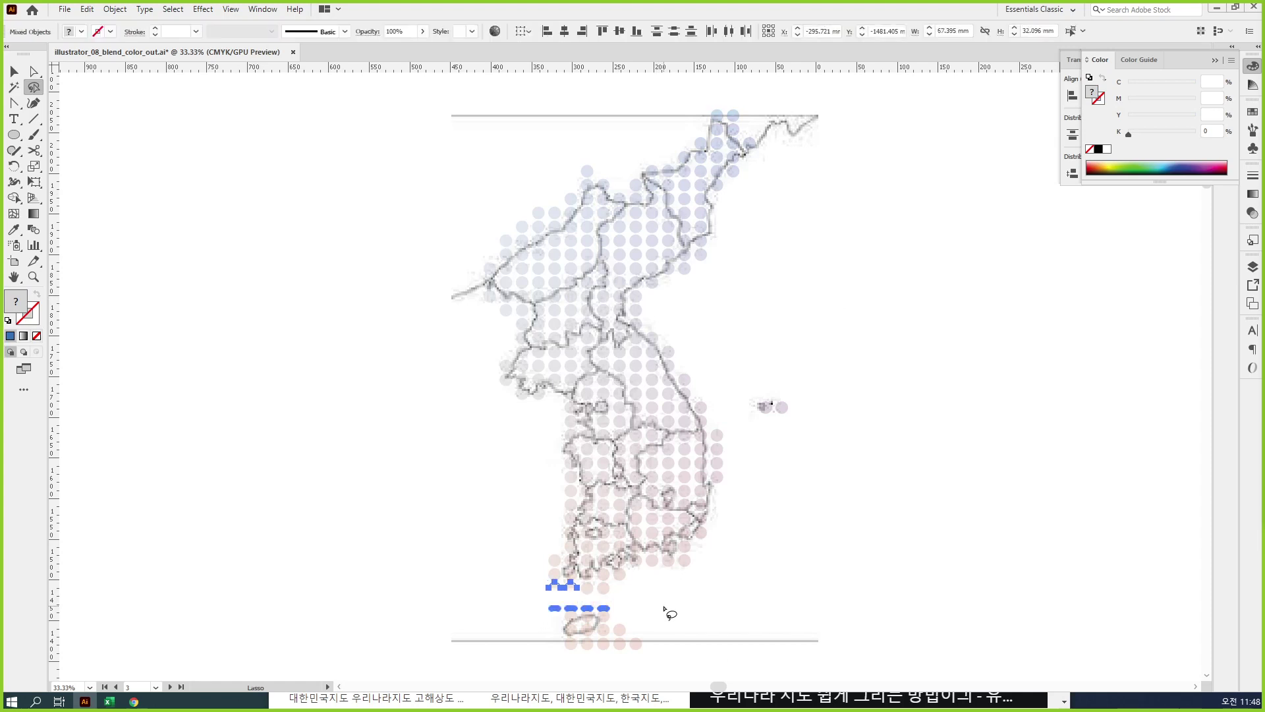
scroll(661, 603, "down", 2)
mouse_move(622, 605)
left_mouse_down()
mouse_move(606, 628)
mouse_move(659, 642)
mouse_move(655, 604)
mouse_move(551, 627)
mouse_move(605, 612)
left_mouse_up()
key("Delete")
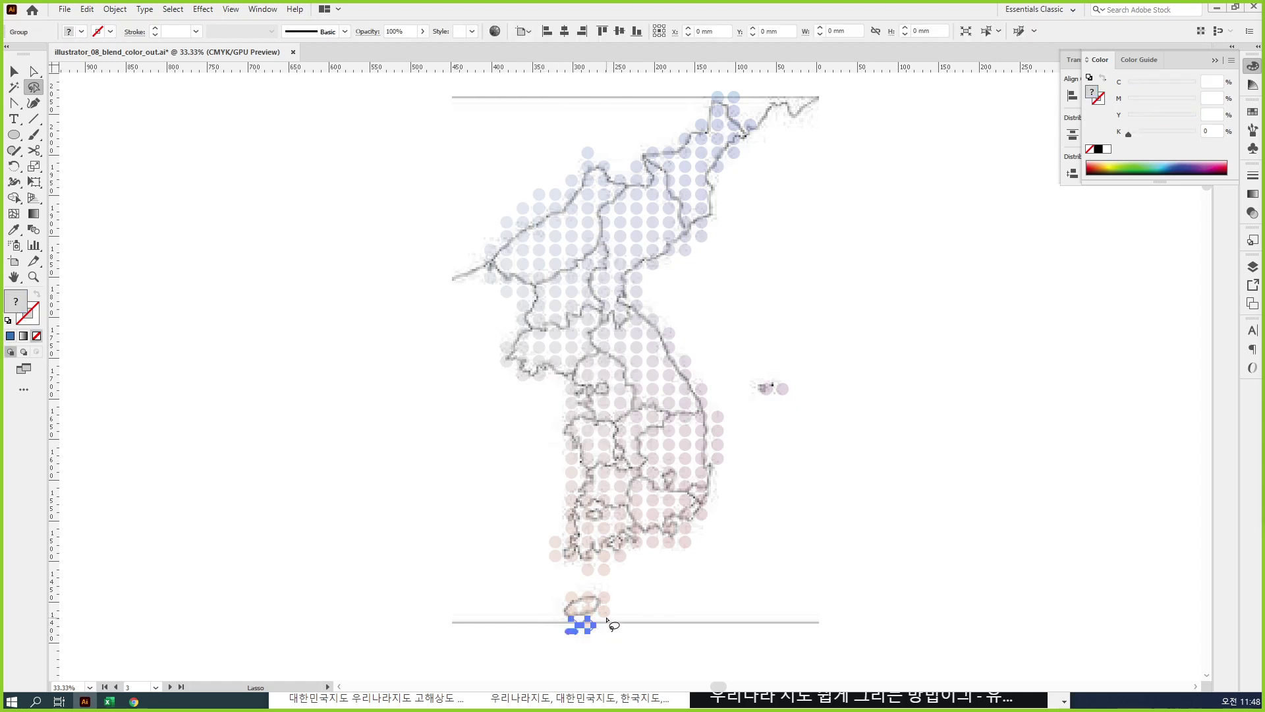
key("Delete")
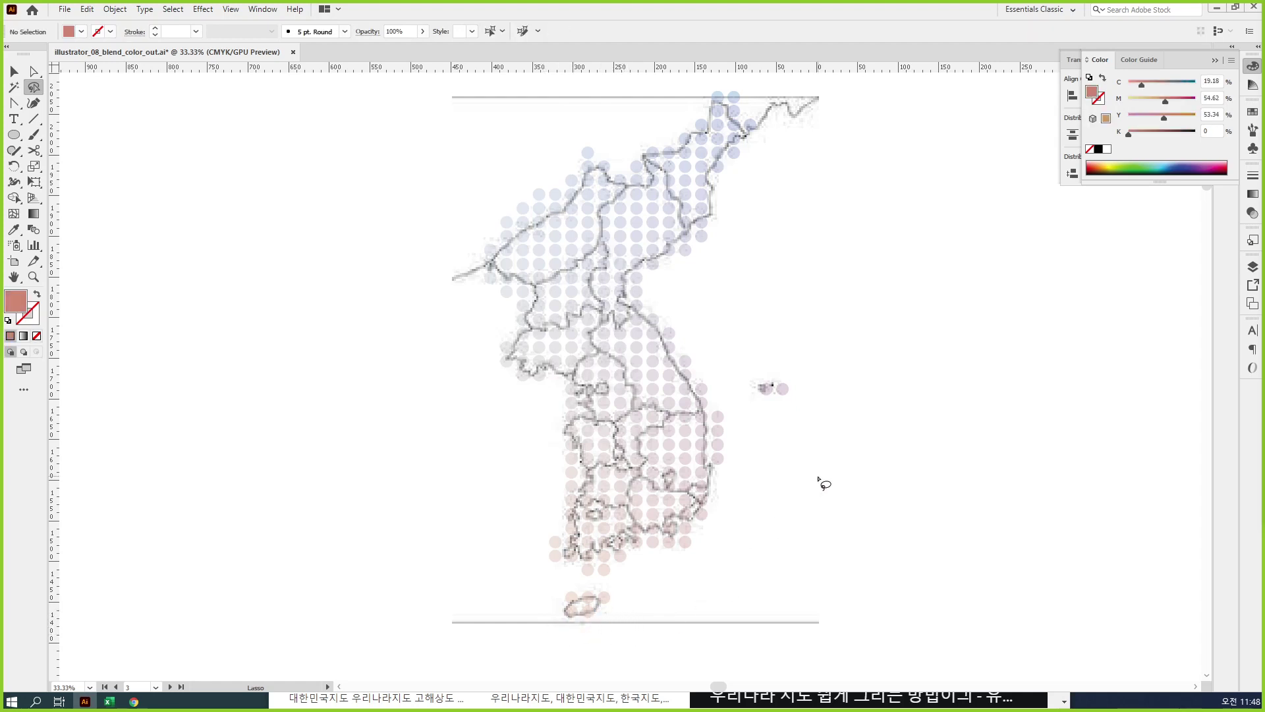
Step: Set the opacity of the remaining map-shaped circle group to 100%
key("v")
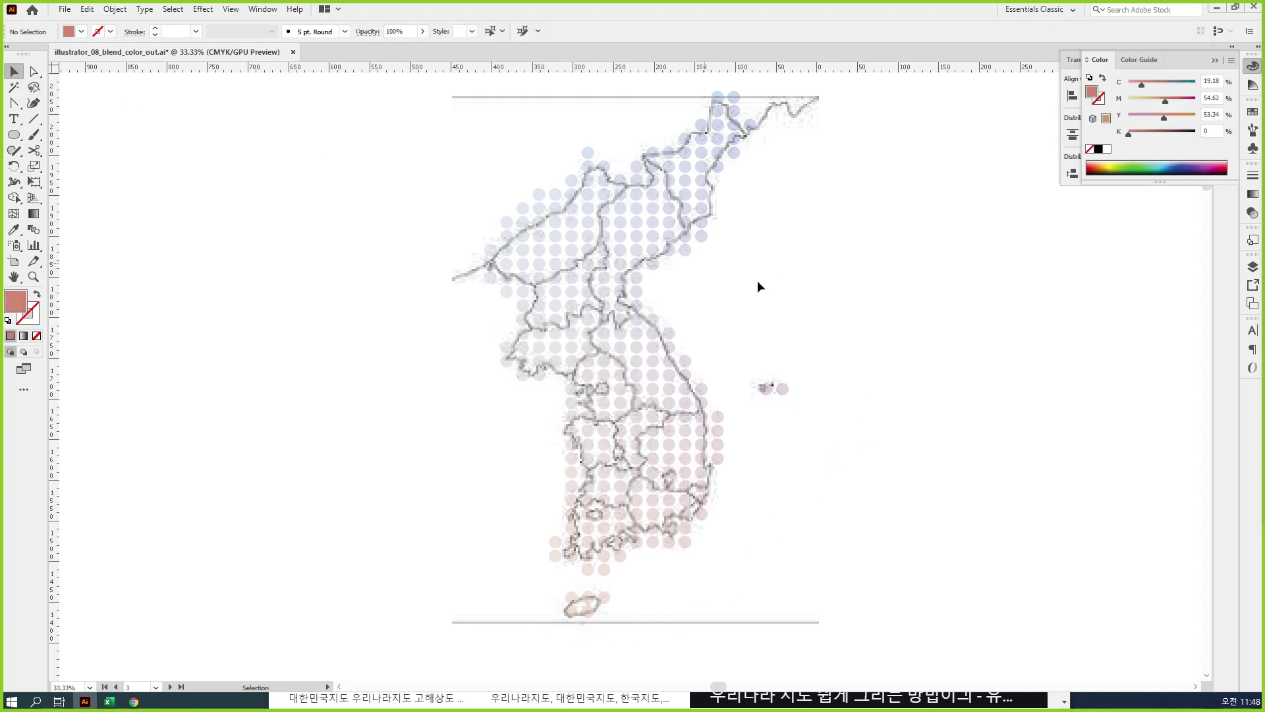
scroll(591, 326, "up", 1)
scroll(591, 325, "left", 1)
left_click(591, 326)
left_click(1253, 213)
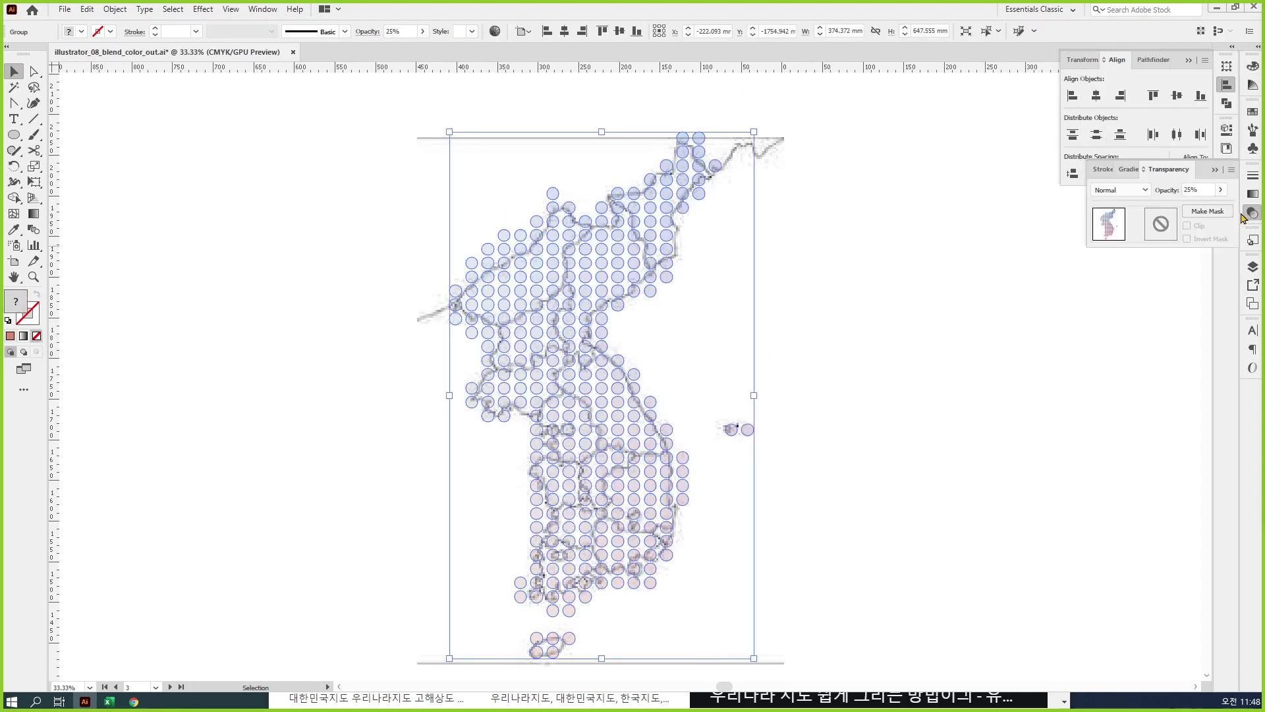
left_click(1221, 191)
left_click_drag(1203, 211, 1227, 211)
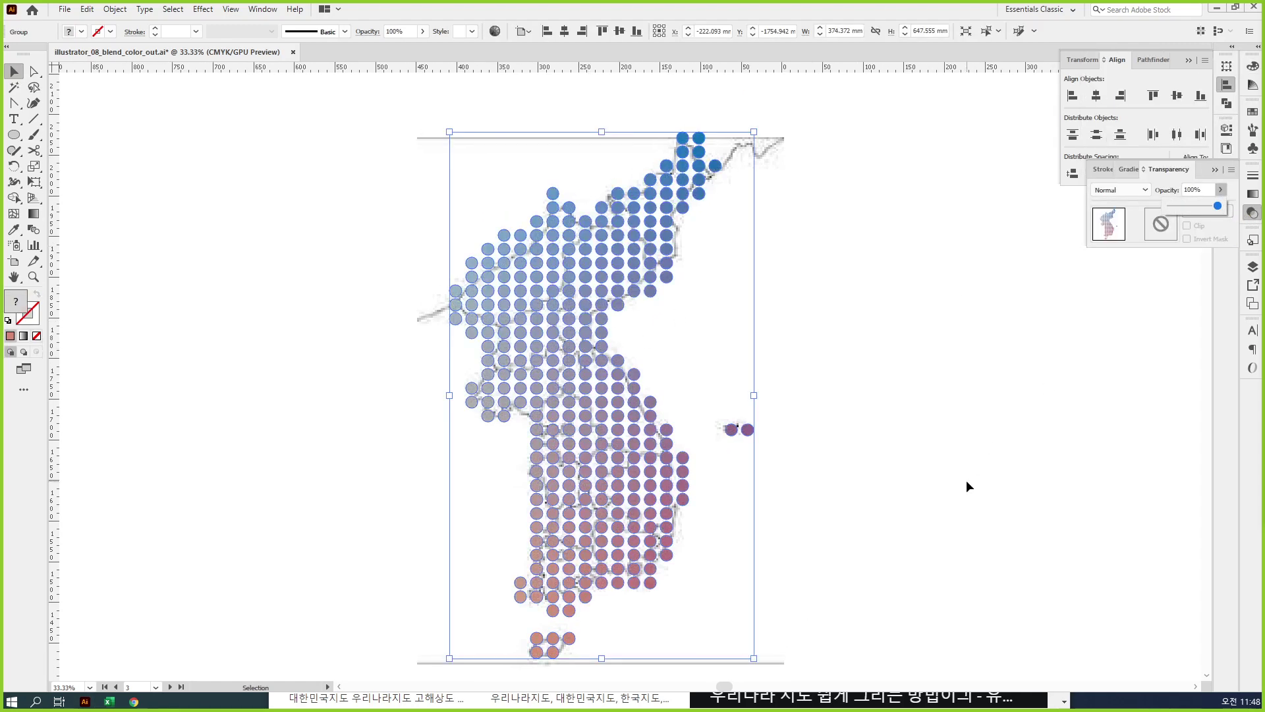
Step: Hide the Korea map layer and deselect the circle group
left_click(1253, 266)
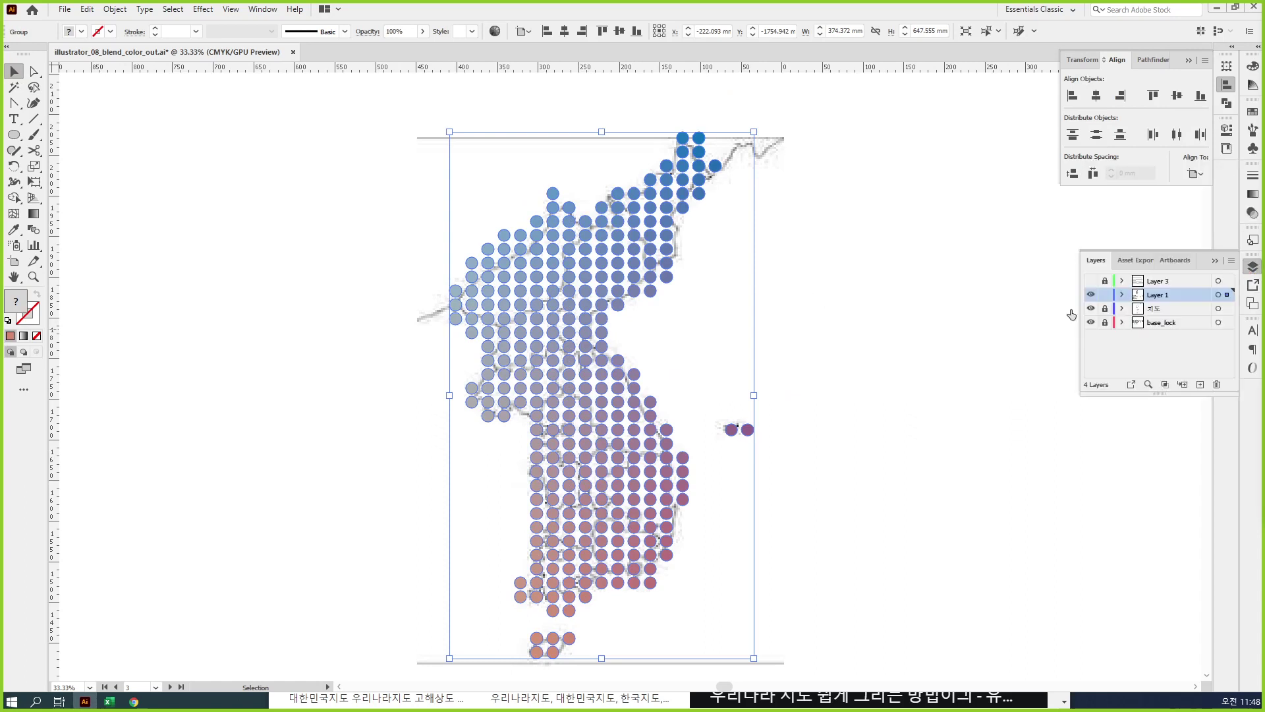
left_click(1090, 308)
left_click(939, 425)
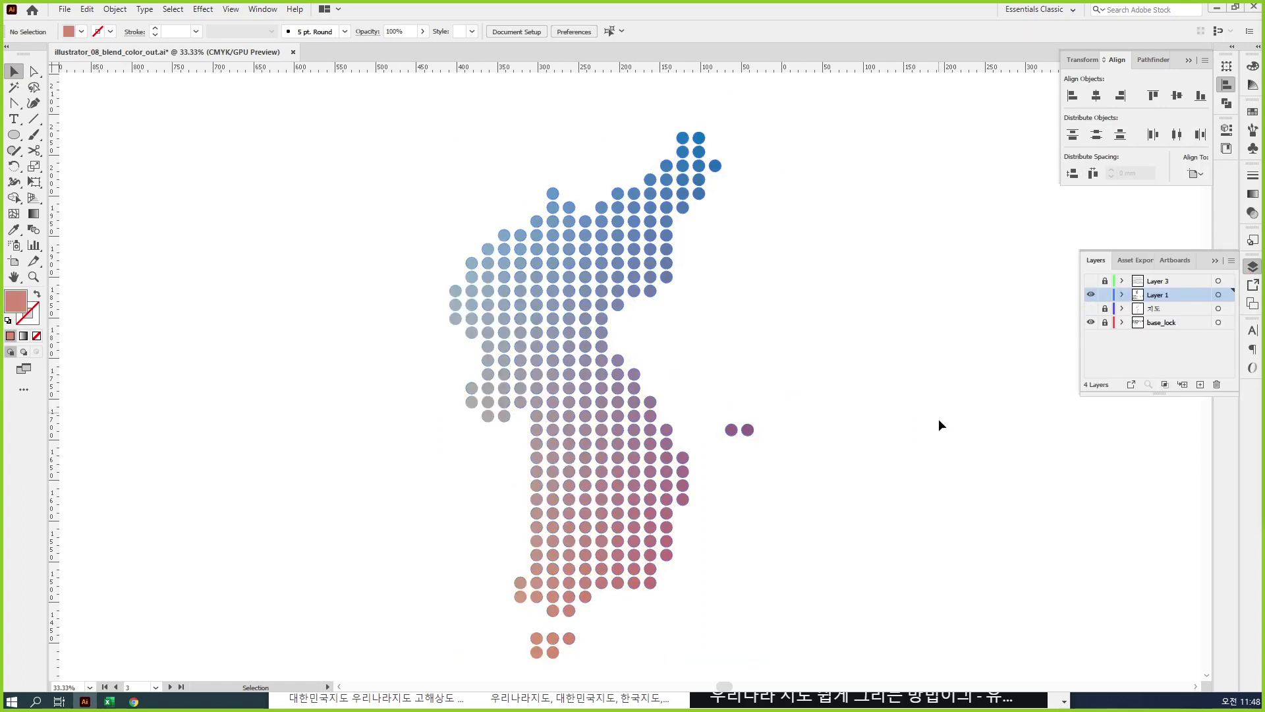
Step: Draw a rectangle about 188 × 106 mm over the framed line-wave sample and fill it with C, M, Y and K at 100%
key("ctrl+minus")
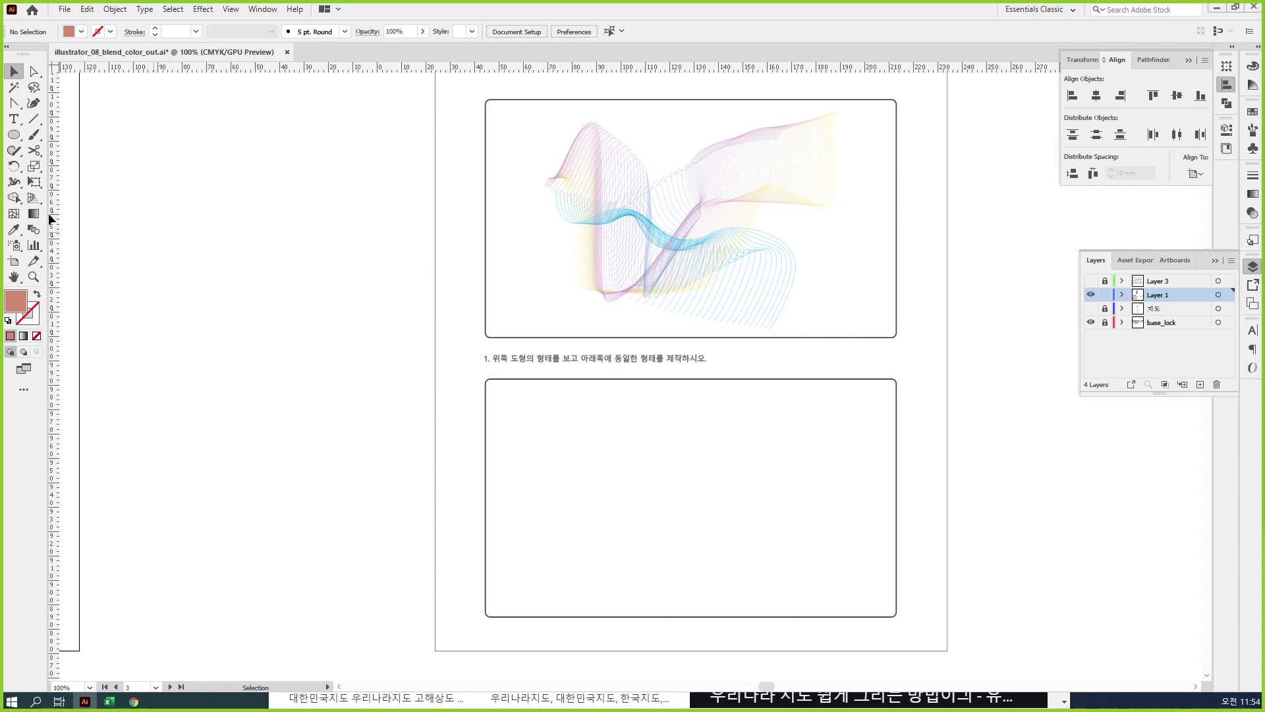
left_click_drag(17, 138, 50, 137)
left_click_drag(473, 86, 931, 344)
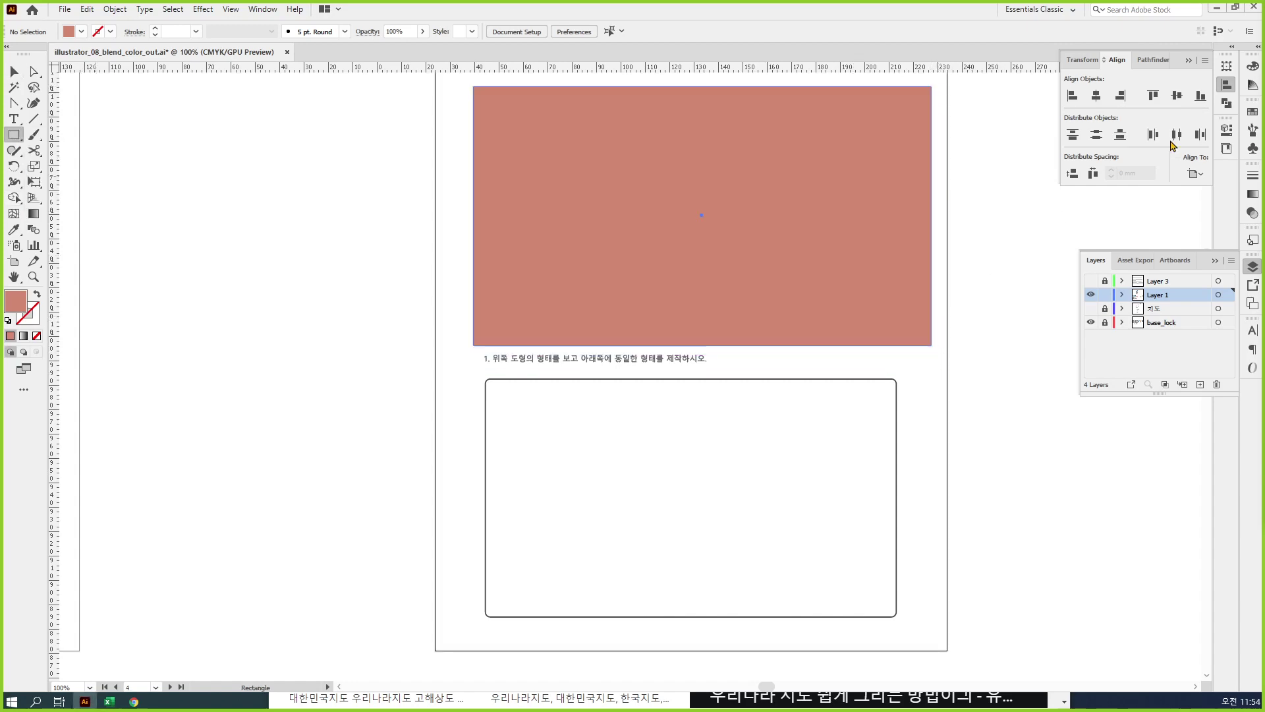
left_click(1251, 66)
left_click_drag(1149, 135, 1196, 117)
left_click_drag(1161, 101, 1197, 83)
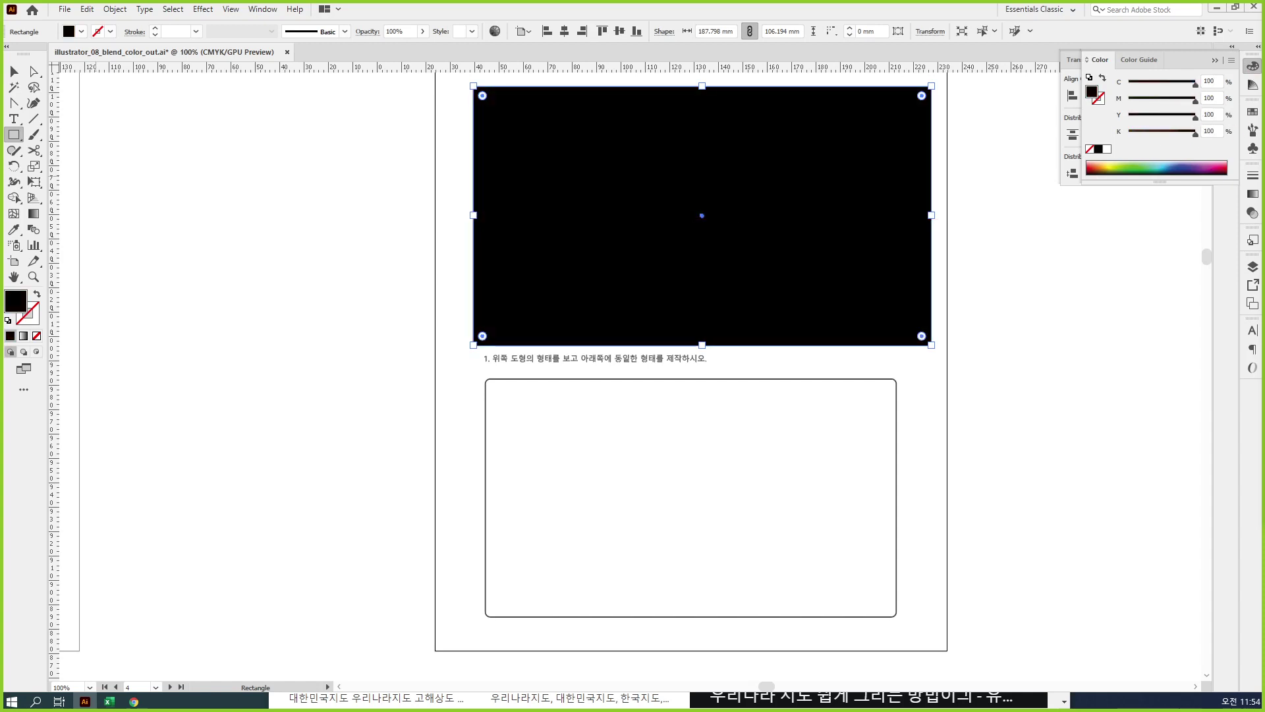
key("v")
Step: Unlock the base_lock layer, move the black rectangle into it behind the wave artwork, and delete the rectangle
left_click(1247, 266)
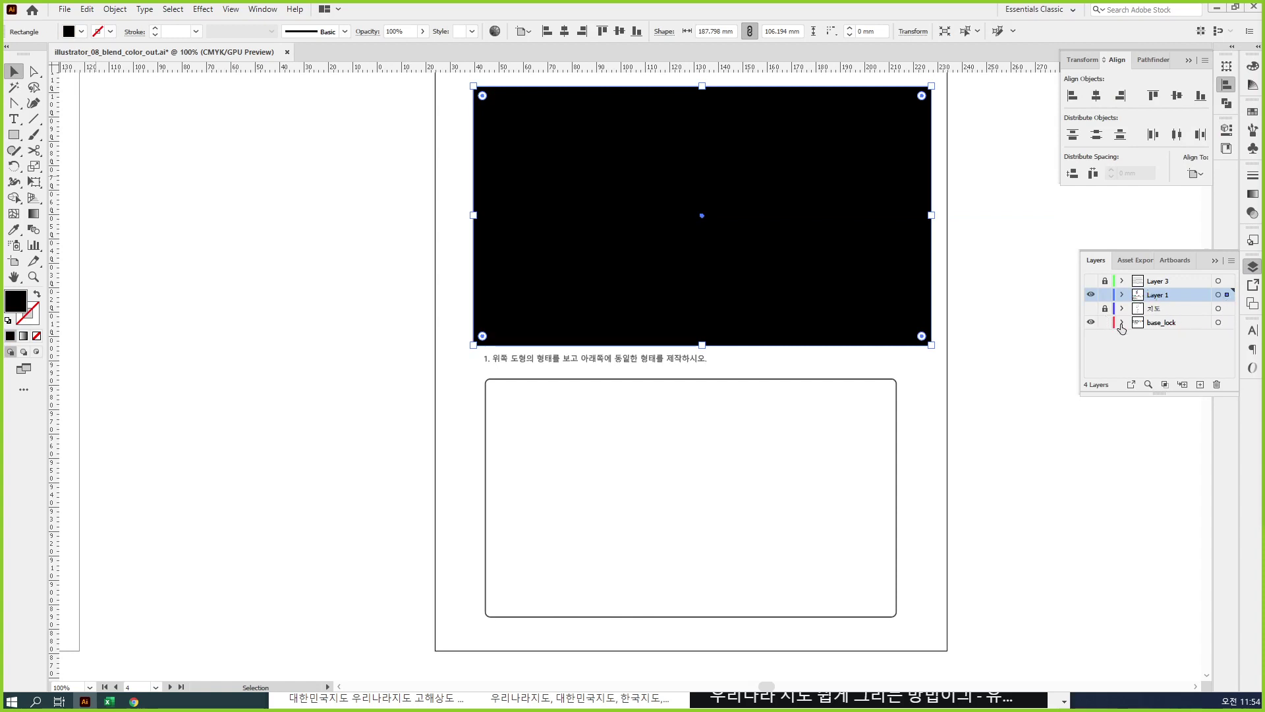
left_click_drag(1223, 329, 1223, 330)
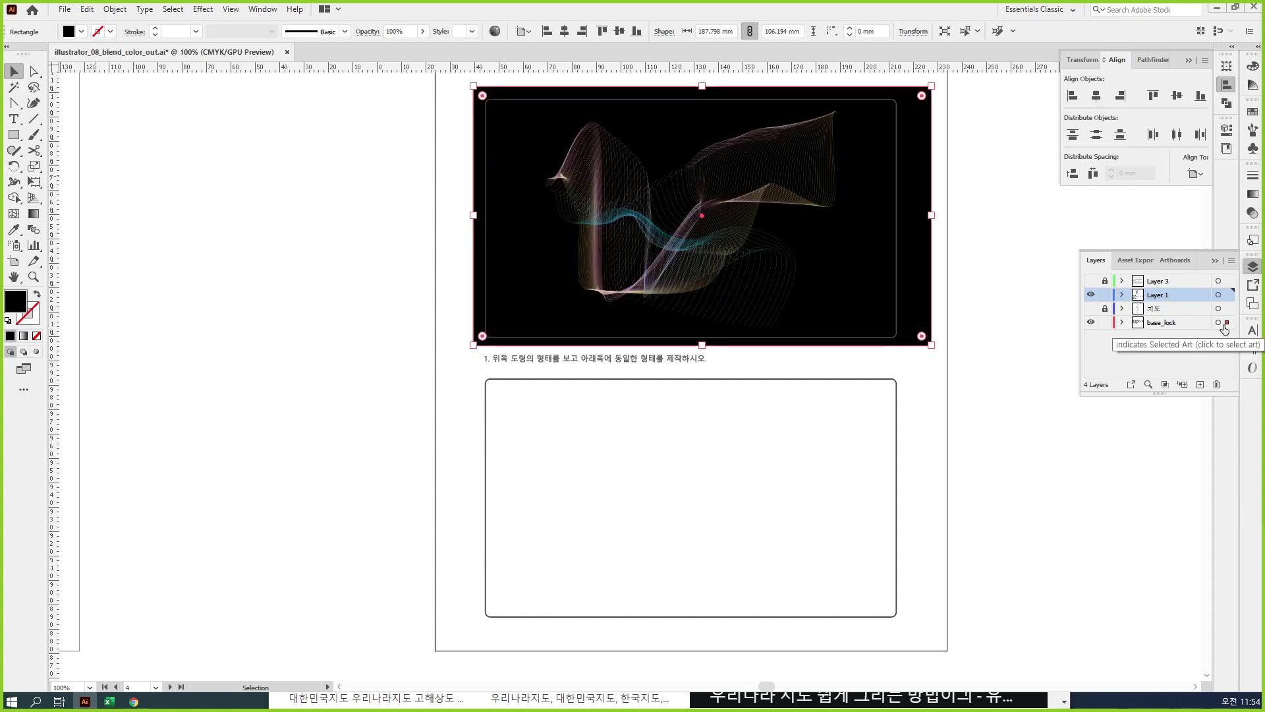
key("Delete")
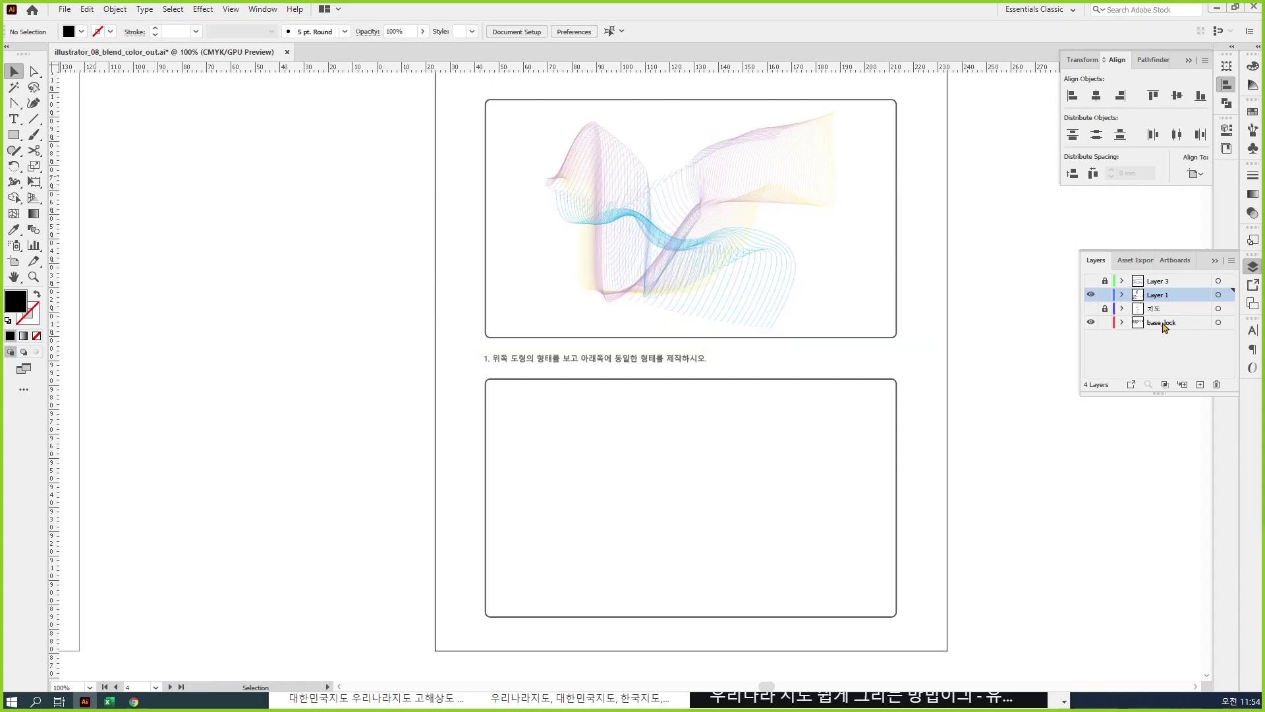
Step: Lock the base_lock layer and bring the empty practice frame below the sample into view
left_click(1104, 323)
scroll(925, 486, "down", 5)
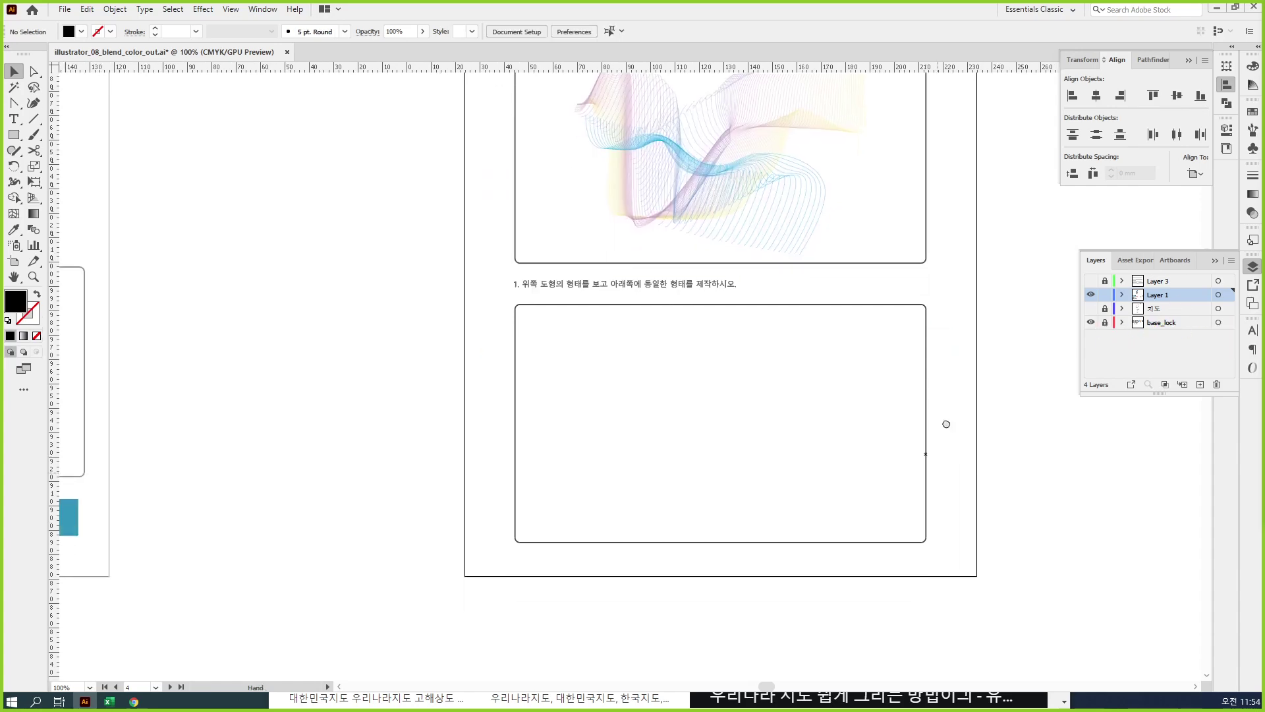
key("ctrl+plus")
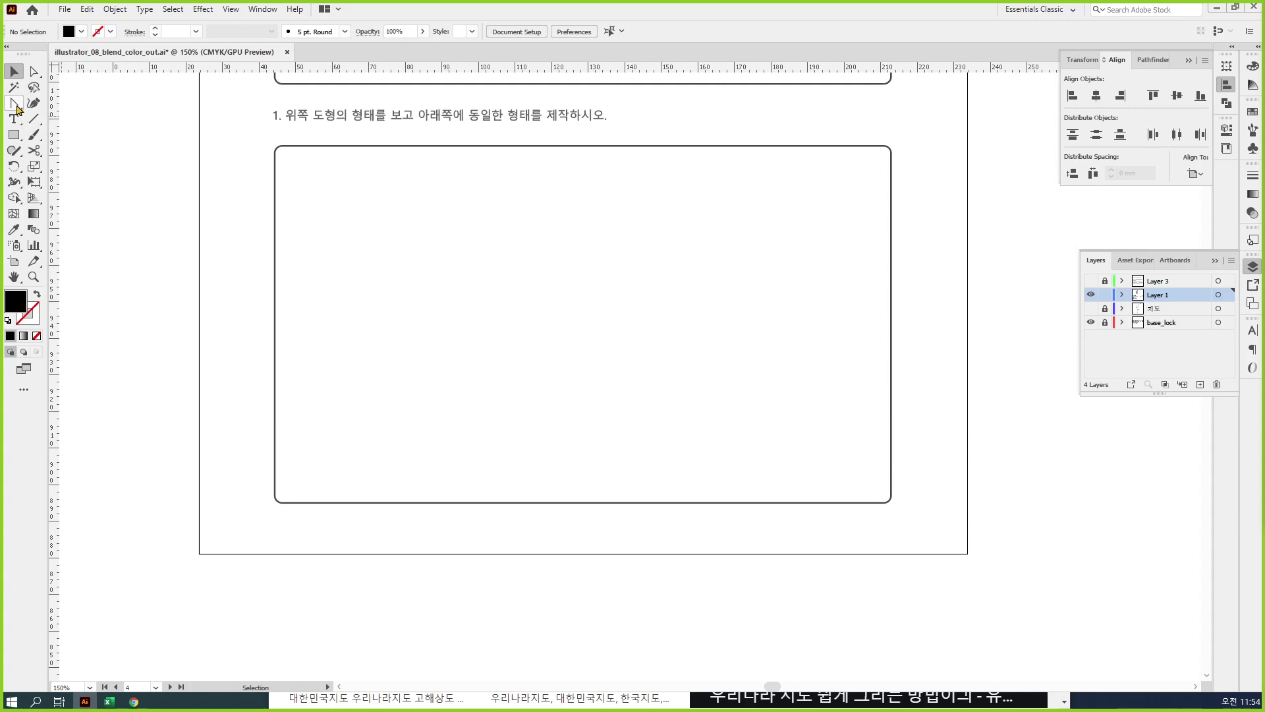
left_click(39, 140)
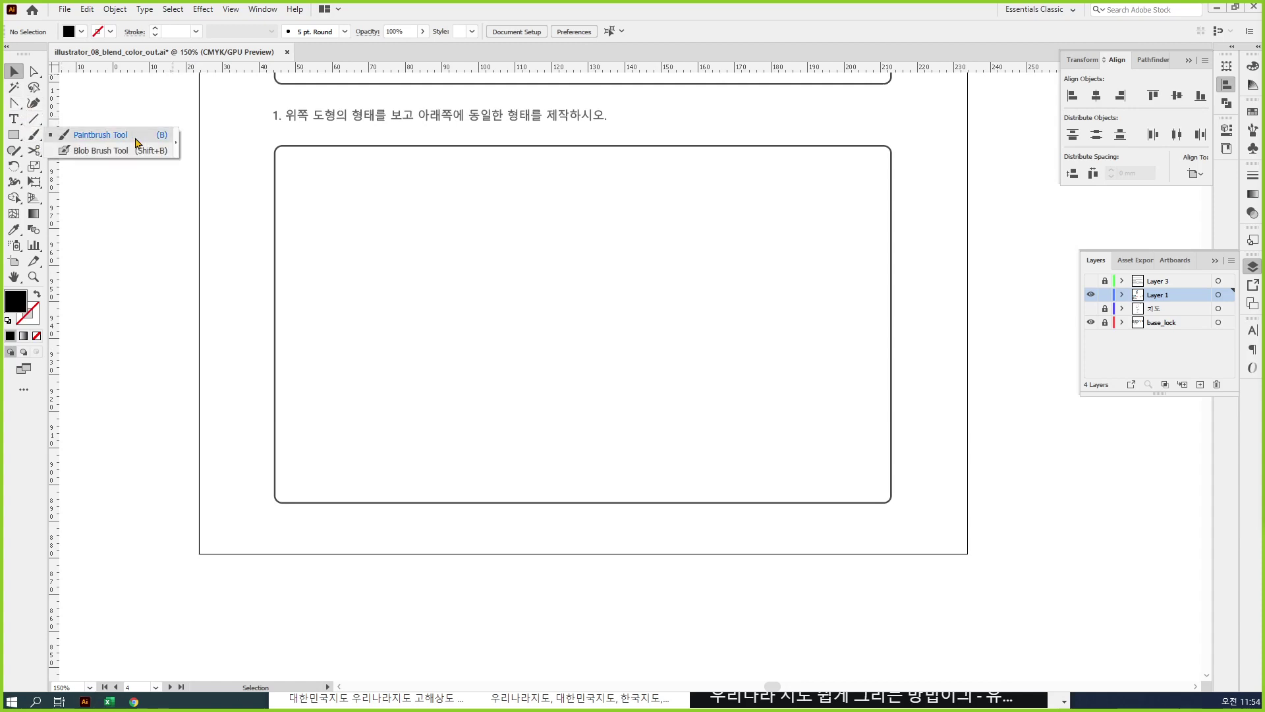
left_click(131, 135)
mouse_move(453, 275)
left_mouse_down()
mouse_move(405, 322)
mouse_move(579, 355)
mouse_move(742, 349)
left_mouse_up()
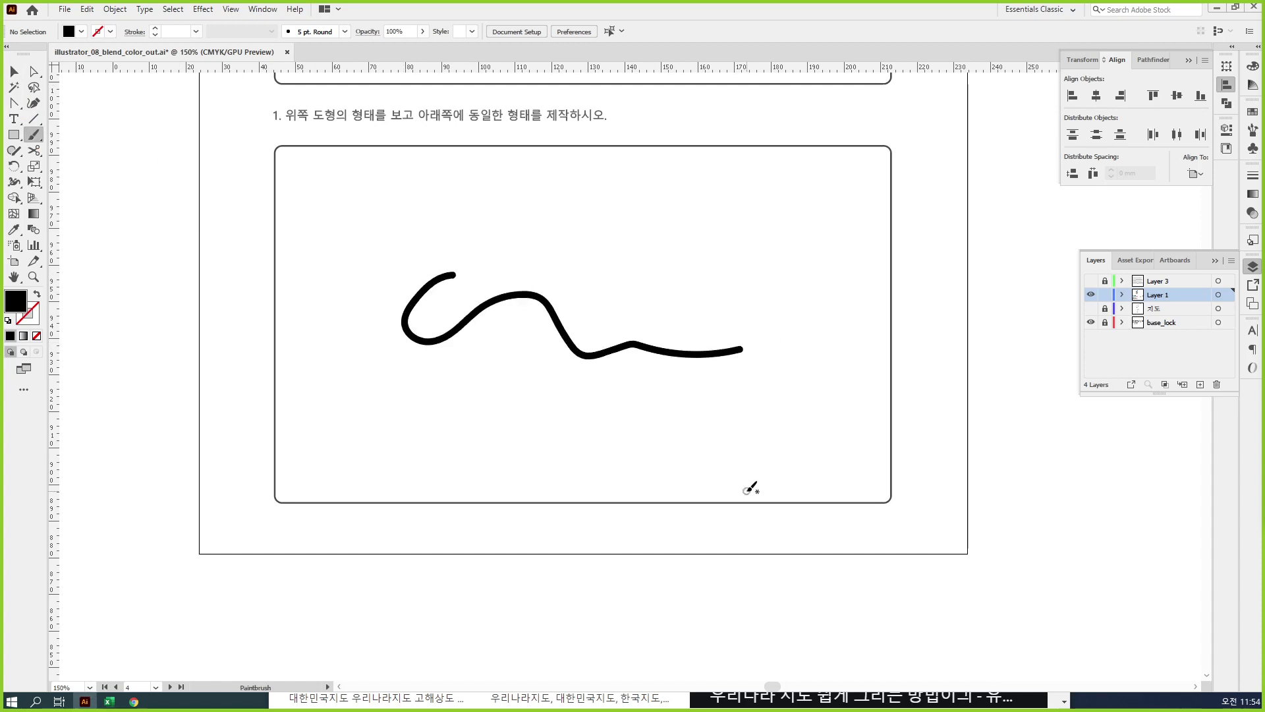
left_click(649, 353)
key("Delete")
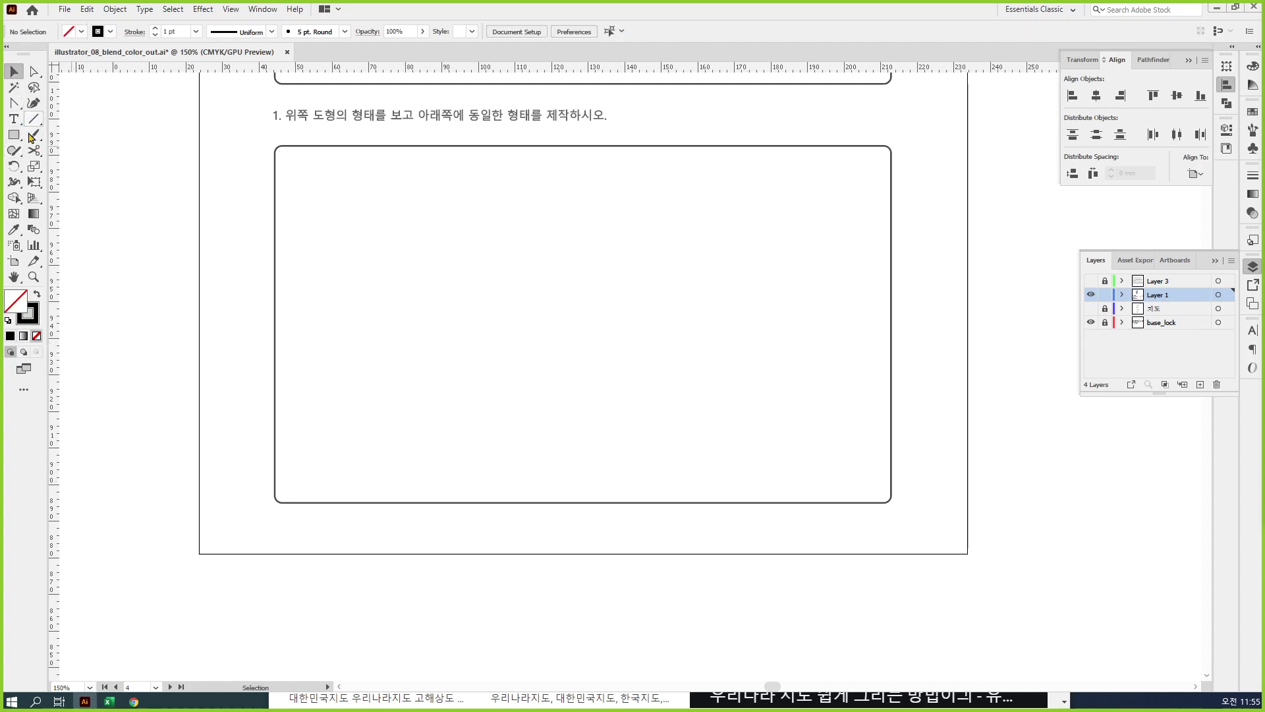
Step: Paint four freehand wavy curves across the empty frame with the Paintbrush, together spanning about 145 × 85 mm
mouse_move(34, 134)
left_mouse_down()
mouse_move(93, 158)
mouse_move(122, 135)
left_mouse_up()
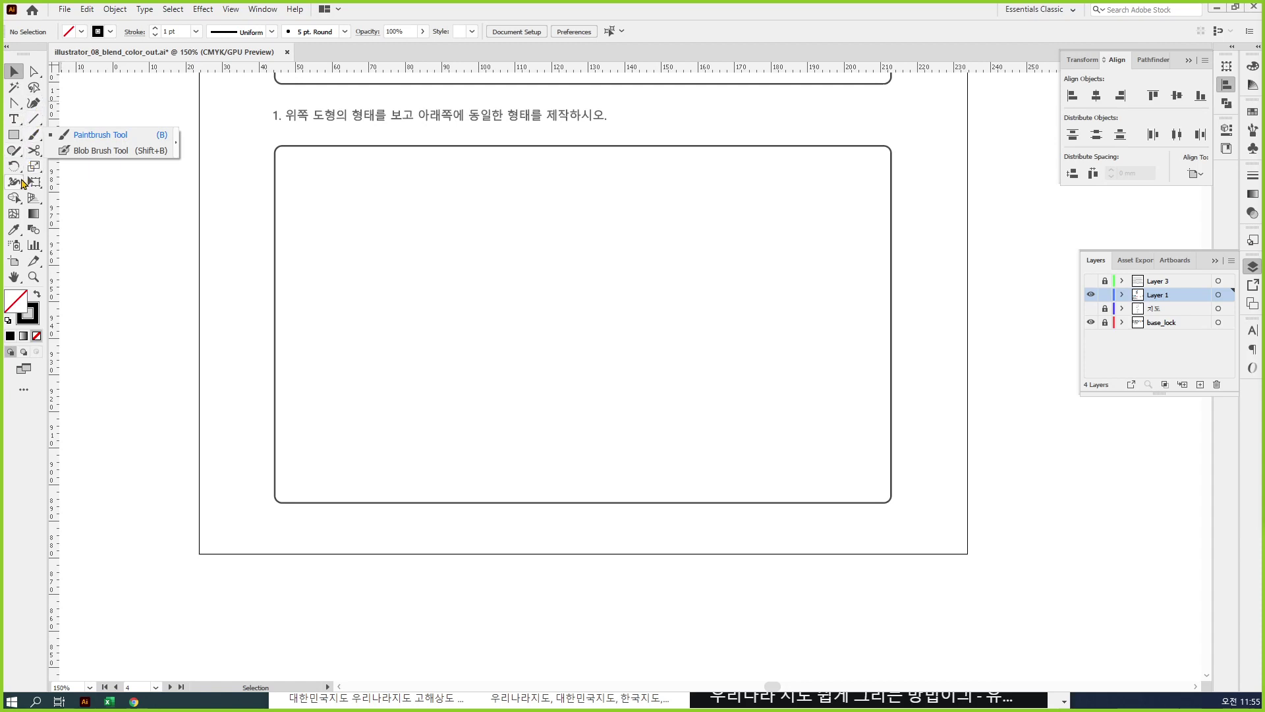
left_click(100, 135)
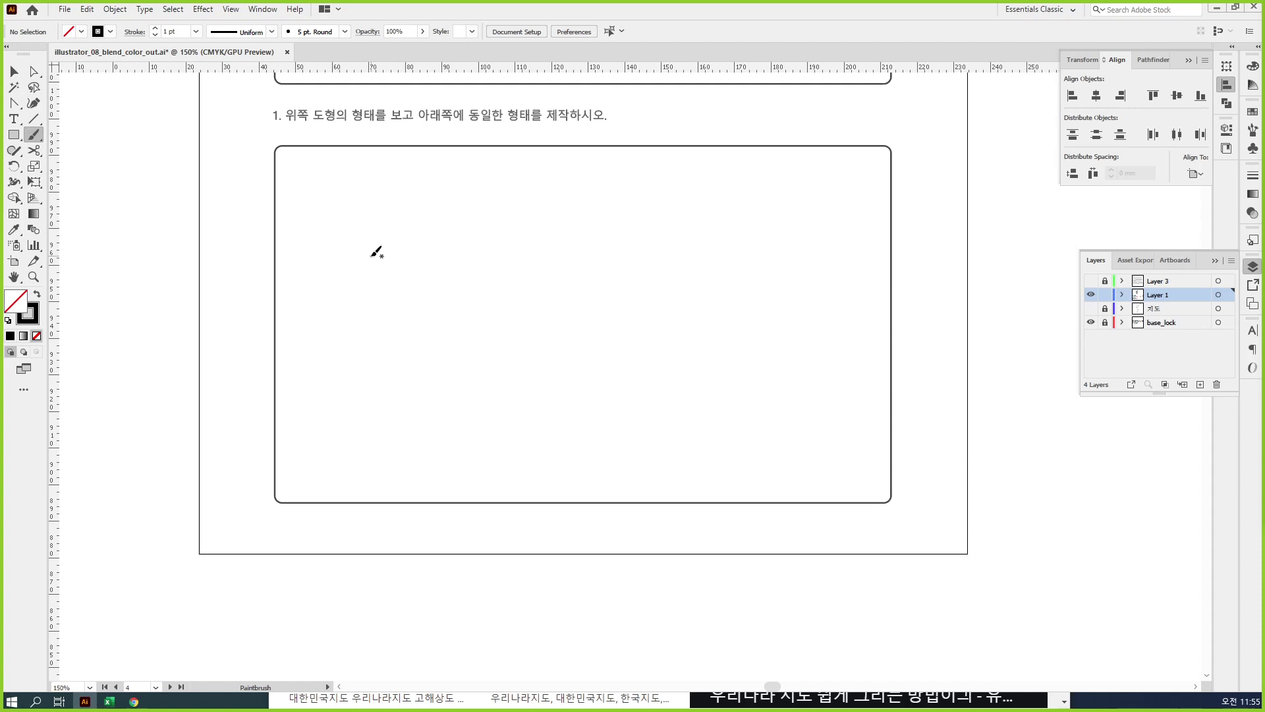
mouse_move(394, 197)
left_mouse_down()
mouse_move(422, 249)
mouse_move(406, 292)
mouse_move(457, 311)
mouse_move(459, 372)
mouse_move(605, 377)
mouse_move(662, 426)
mouse_move(803, 332)
mouse_move(847, 346)
left_mouse_up()
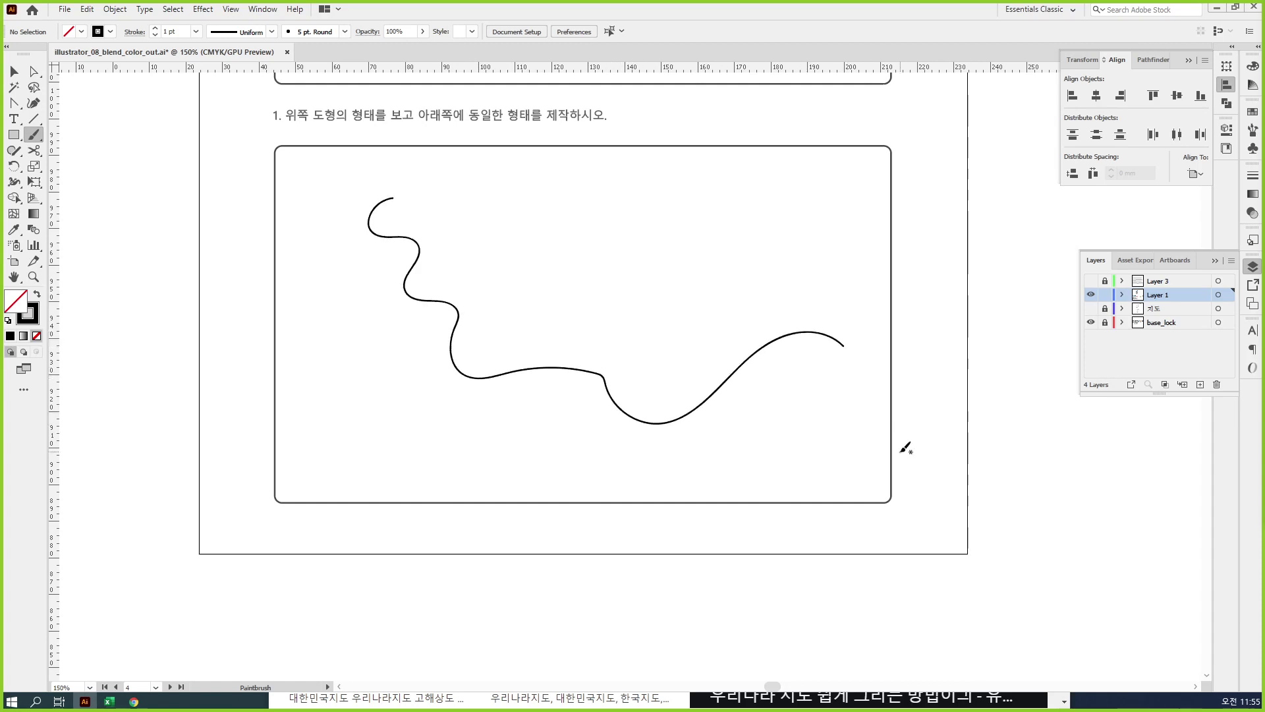
mouse_move(715, 163)
left_mouse_down()
mouse_move(733, 179)
mouse_move(502, 368)
mouse_move(312, 412)
left_mouse_up()
mouse_move(312, 338)
left_mouse_down()
mouse_move(482, 419)
mouse_move(770, 449)
left_mouse_up()
left_click_drag(816, 240, 458, 171)
key("v")
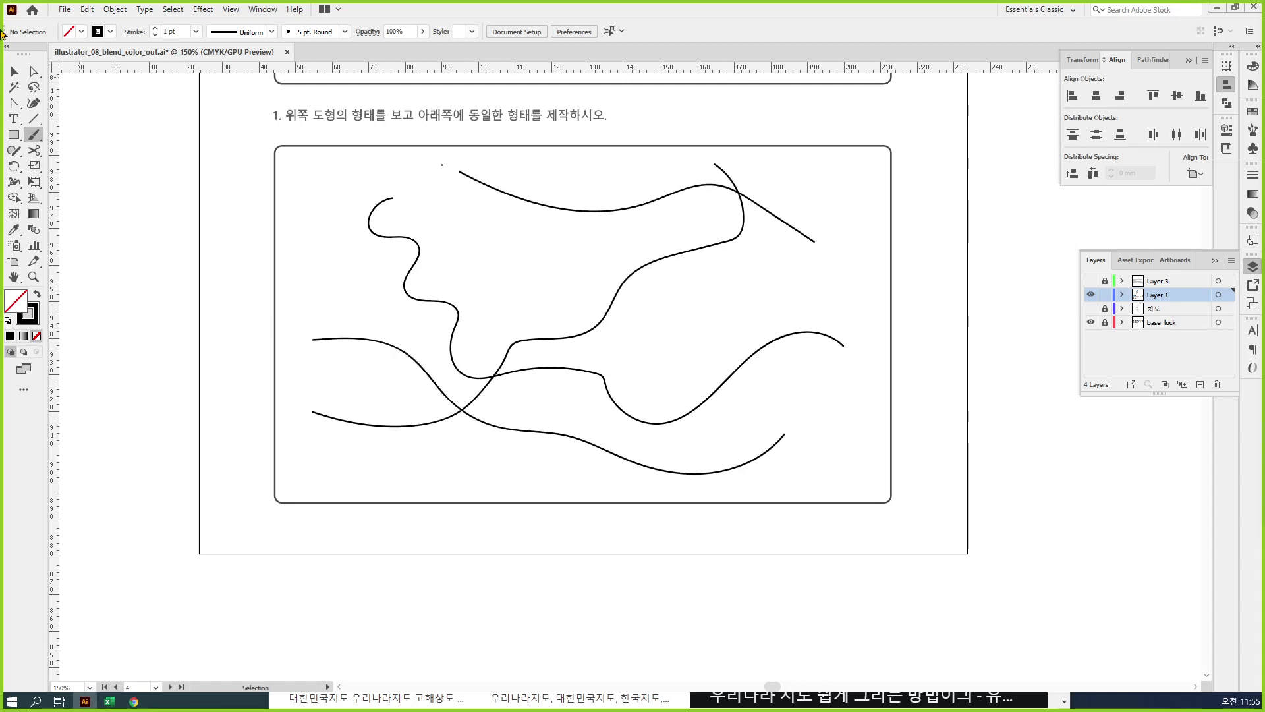
Step: Color the stroke of the squiggly curve that starts at the frame's upper left pale beige, C 3, M 8, Y 20, K 0
left_click_drag(327, 190, 724, 452)
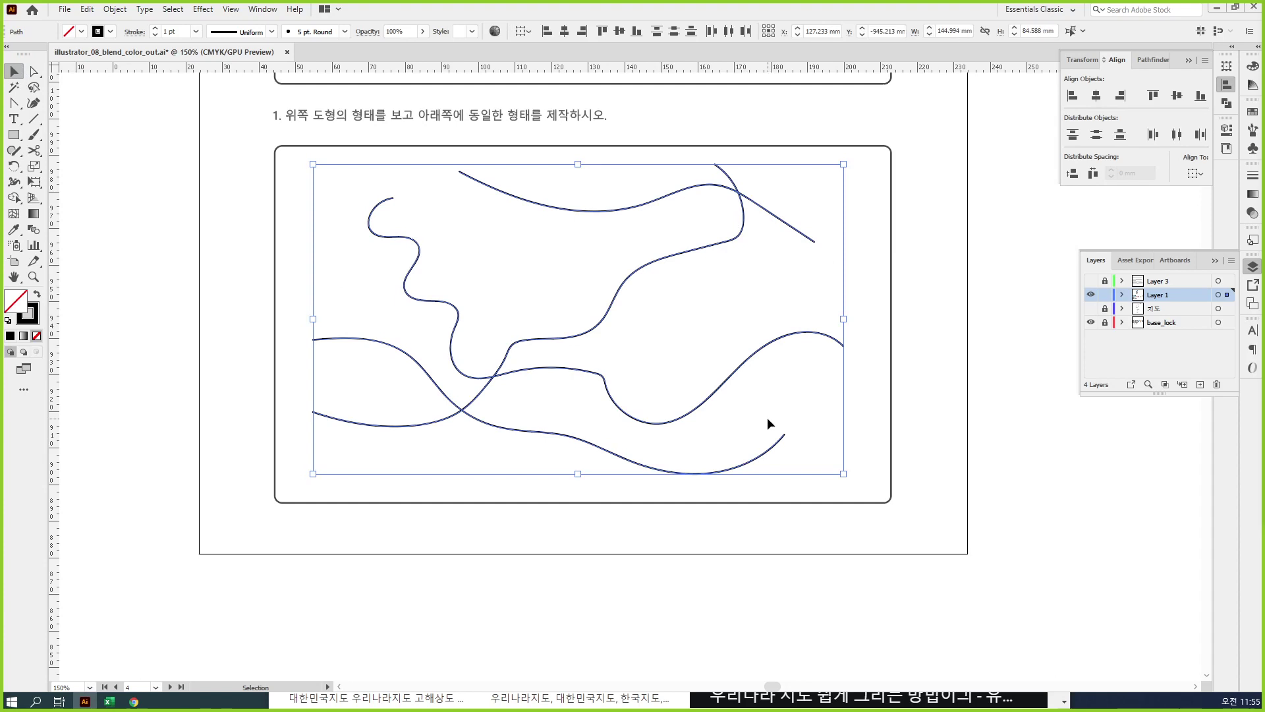
left_click_drag(783, 417, 676, 307)
left_click(1252, 67)
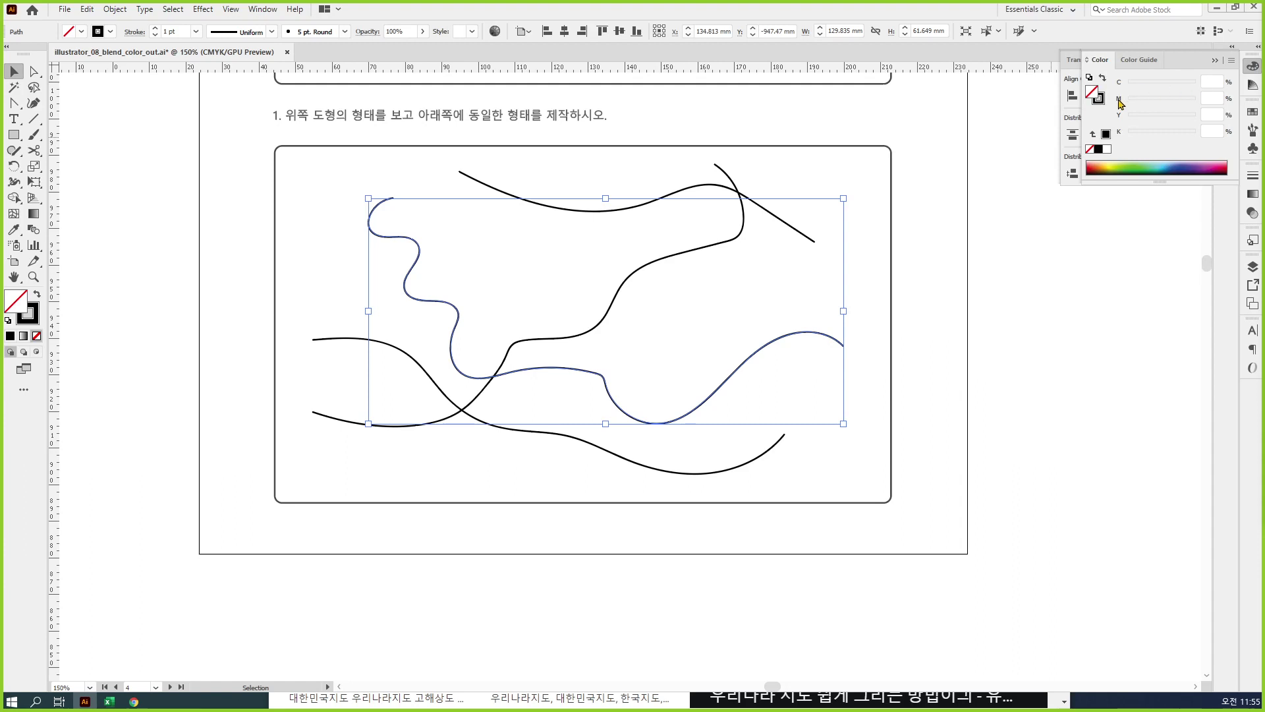
left_click_drag(1158, 132, 1129, 132)
left_click(1141, 115)
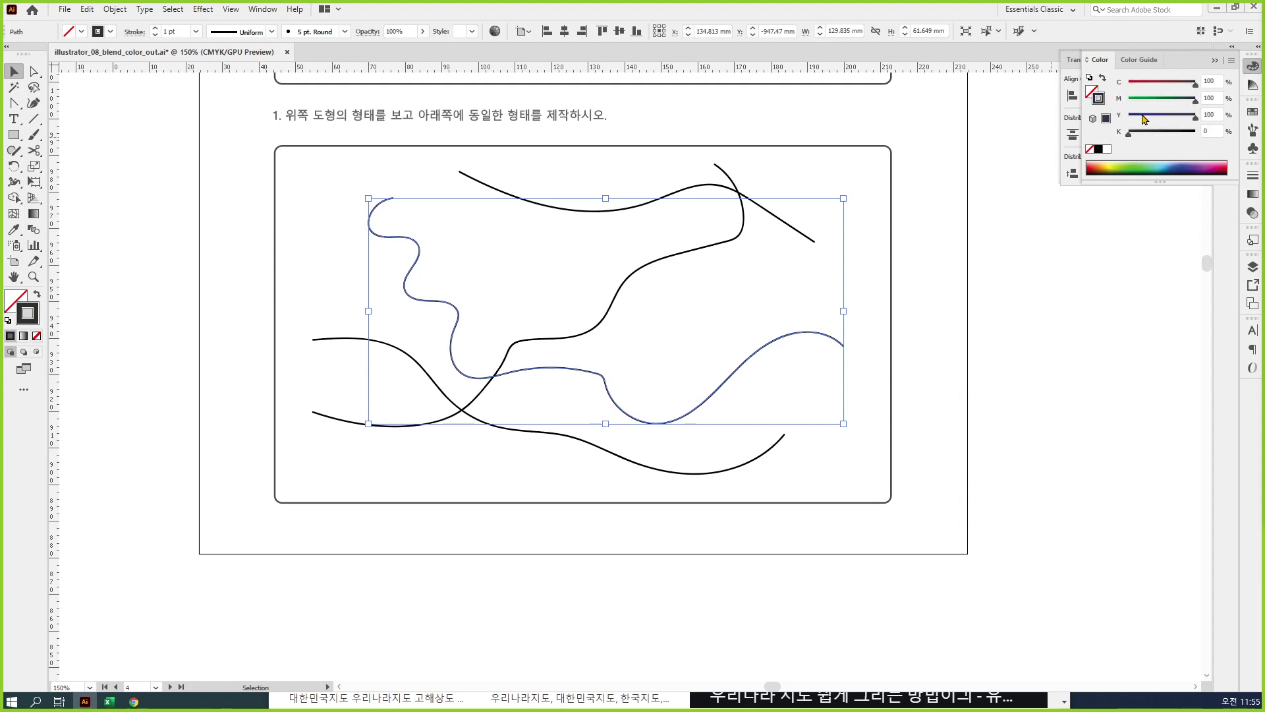
left_click(1133, 98)
left_click(1132, 84)
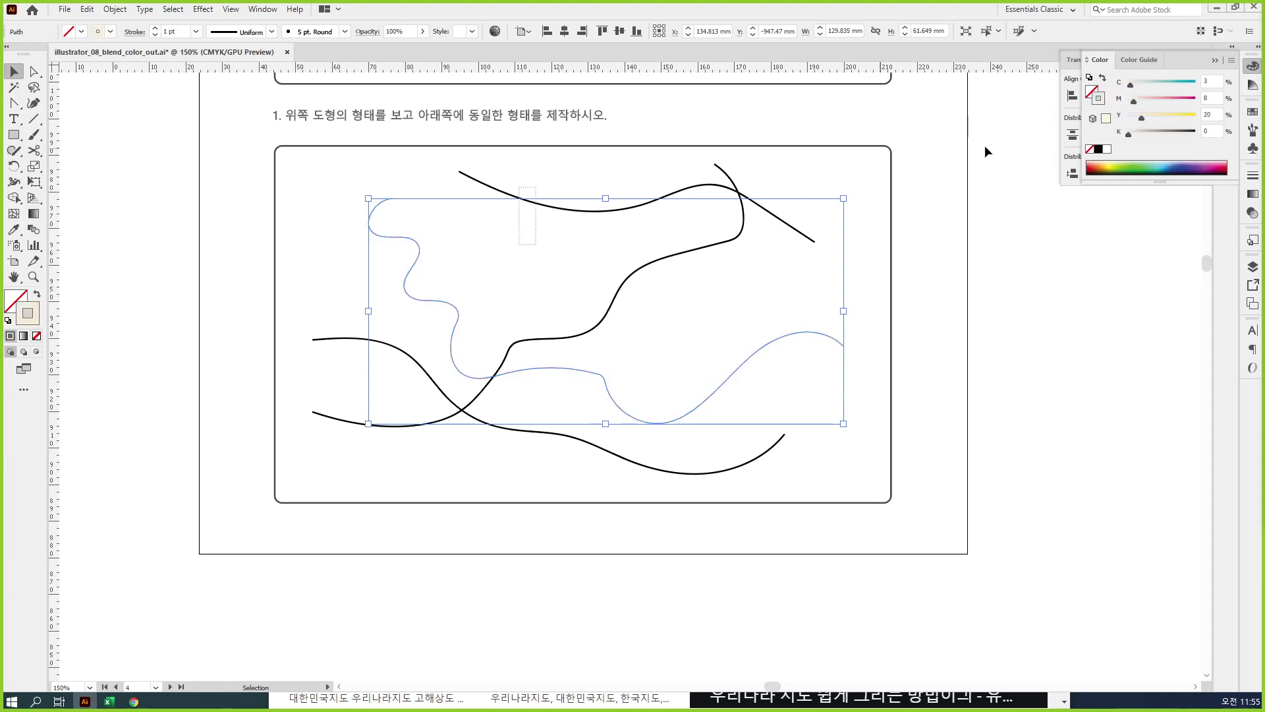
Step: Color the uppermost curve's stroke magenta with C 0, M 100, Y 7, K 8
left_click(524, 195)
left_click(1131, 83)
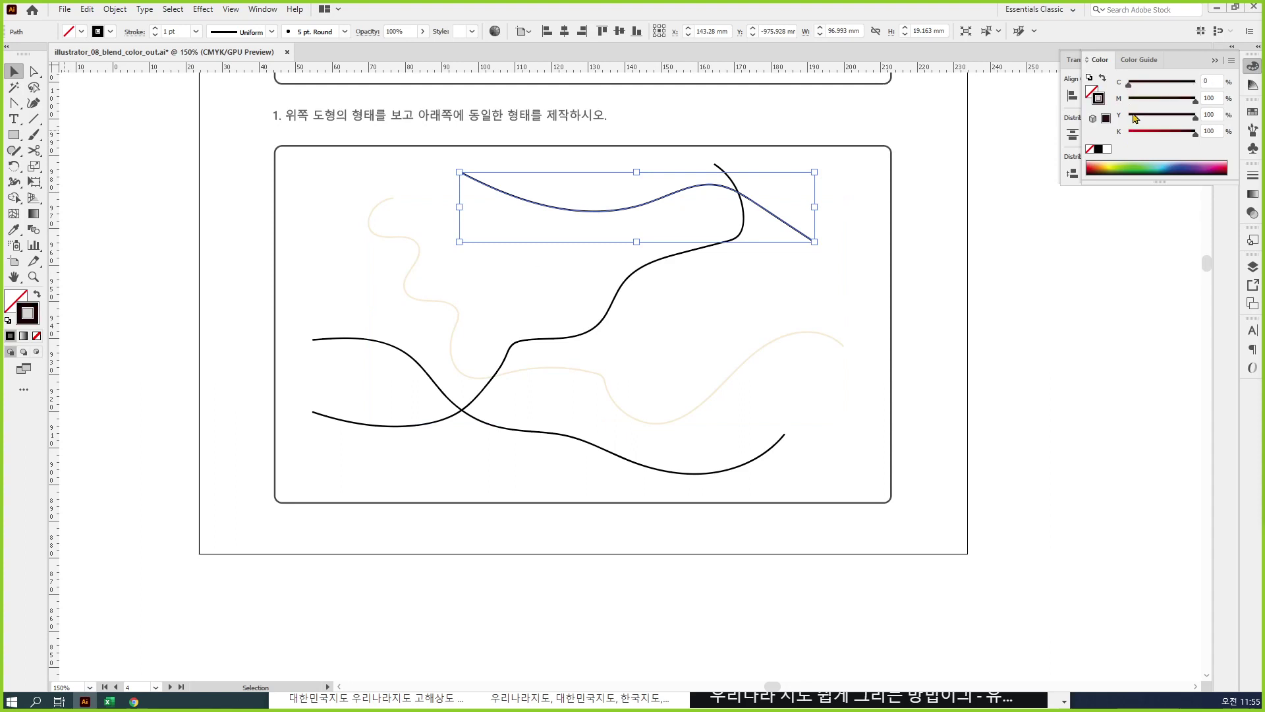
left_click(1134, 115)
left_click(1134, 132)
left_click(665, 396)
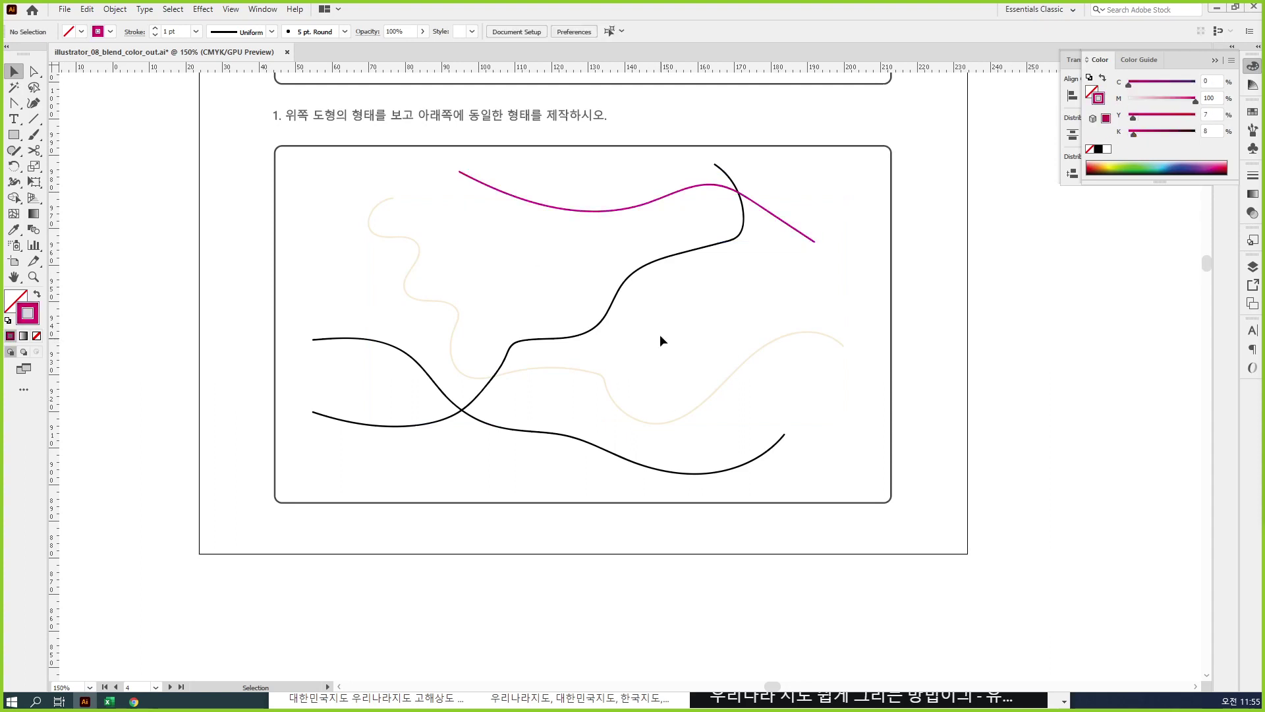
Step: Color the stroke of the curve rising from lower left to upper right yellow-green, C 25, M 3, Y 100, K 0
left_click(616, 294)
left_click(1131, 133)
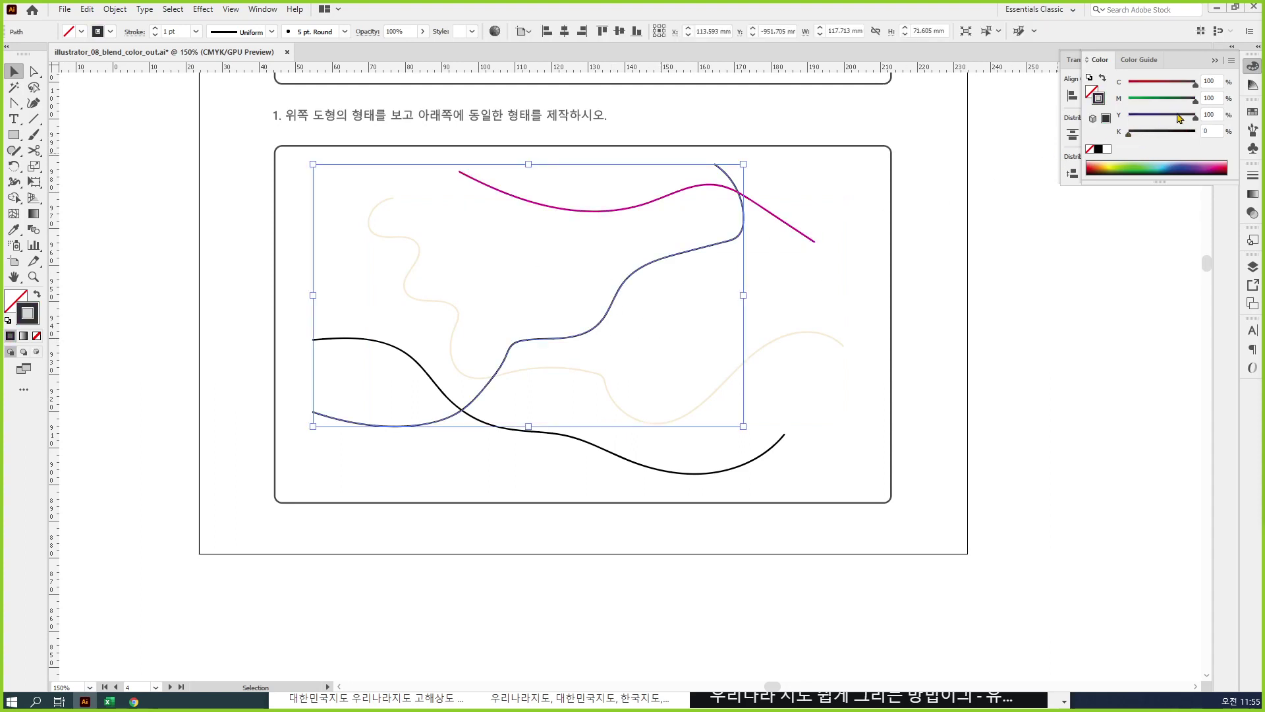
left_click(1144, 82)
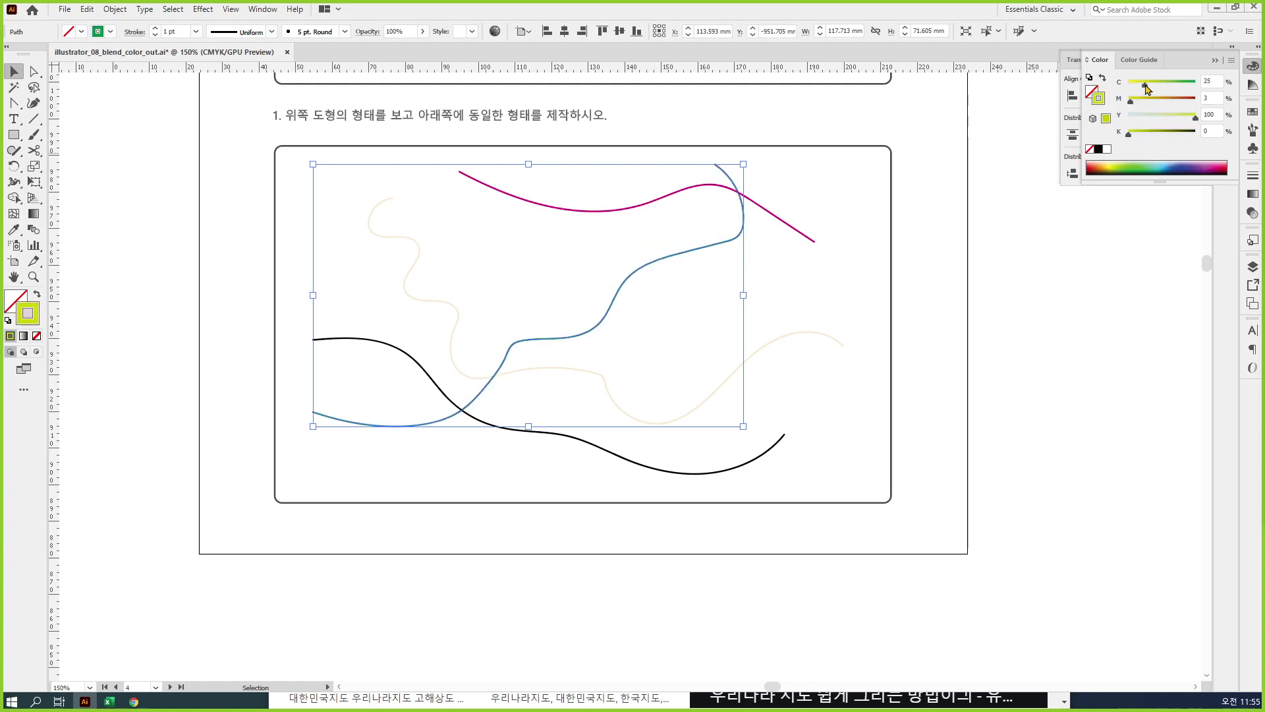
left_click(1131, 99)
left_click(895, 435)
Step: Color the remaining black curve's stroke muted teal with C 59, M 16, Y 48, K 39
left_click(756, 460)
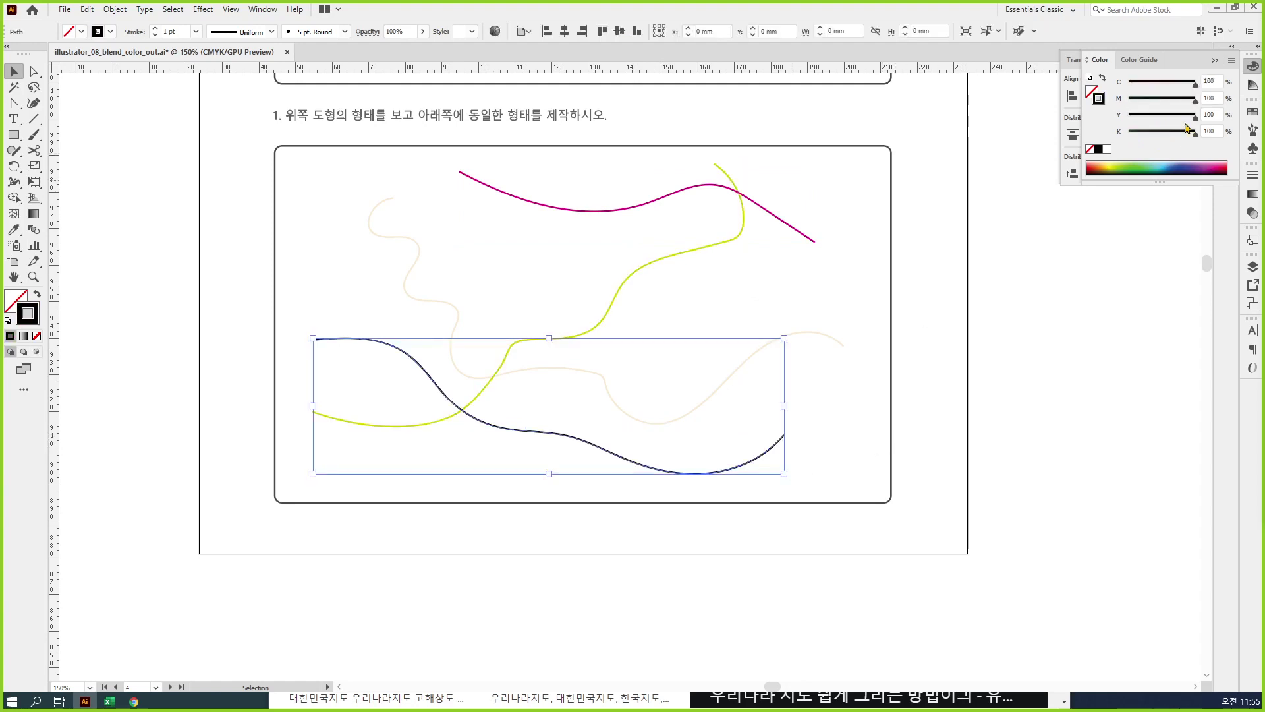
left_click(1155, 133)
left_click(1160, 117)
left_click(1138, 100)
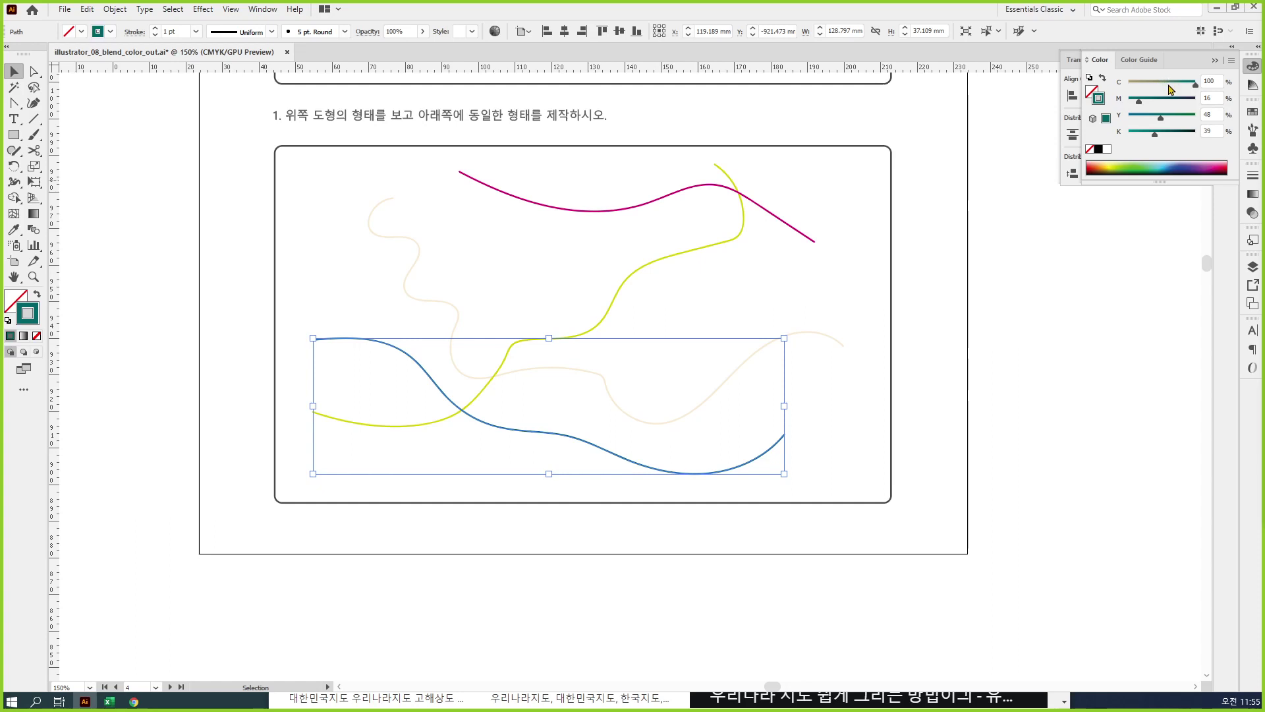
left_click(1167, 82)
left_click(971, 419)
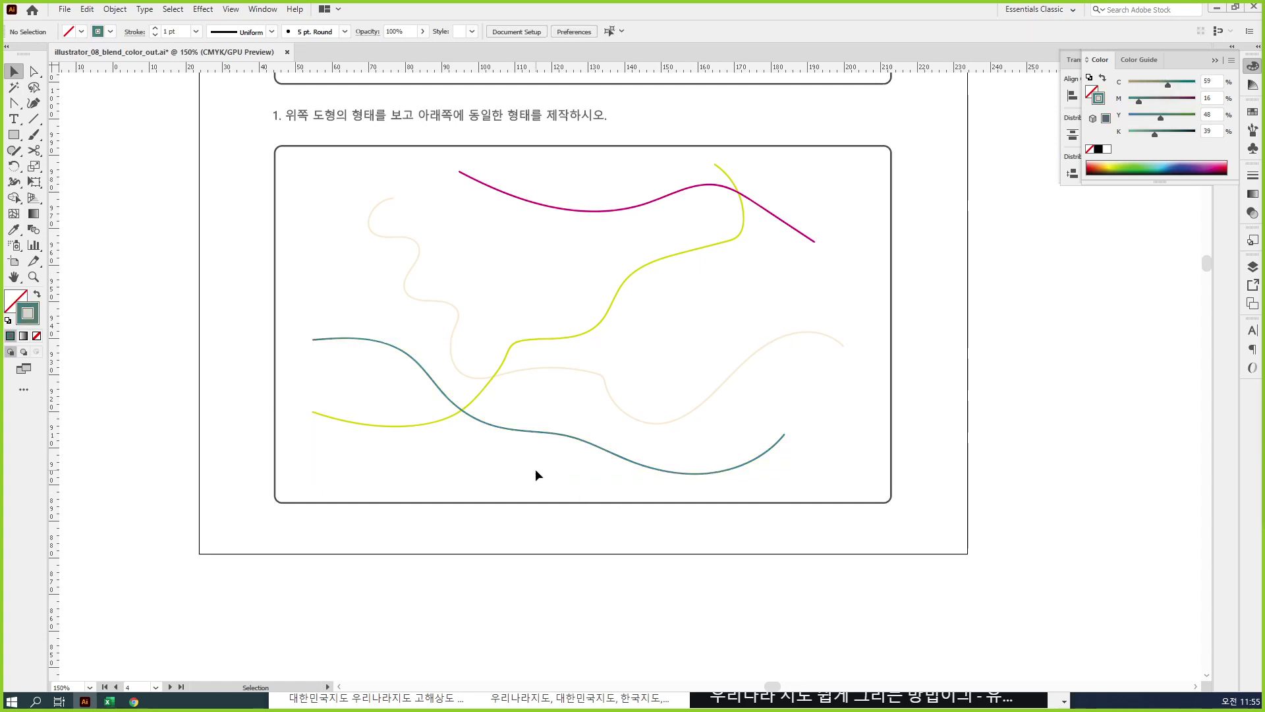
Step: Set the stroke weight of all four curves to 0.5 pt and deselect them
left_click_drag(536, 470, 527, 191)
left_click(1253, 177)
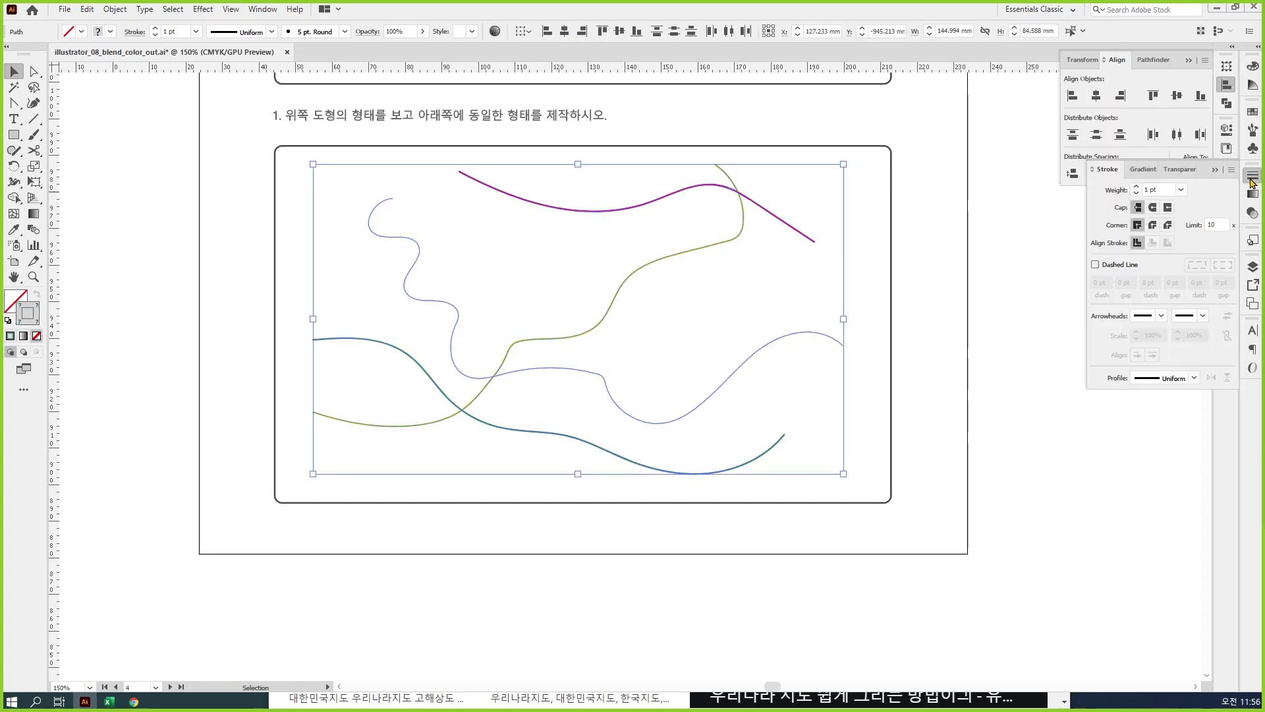
left_click(1181, 190)
left_click(1189, 221)
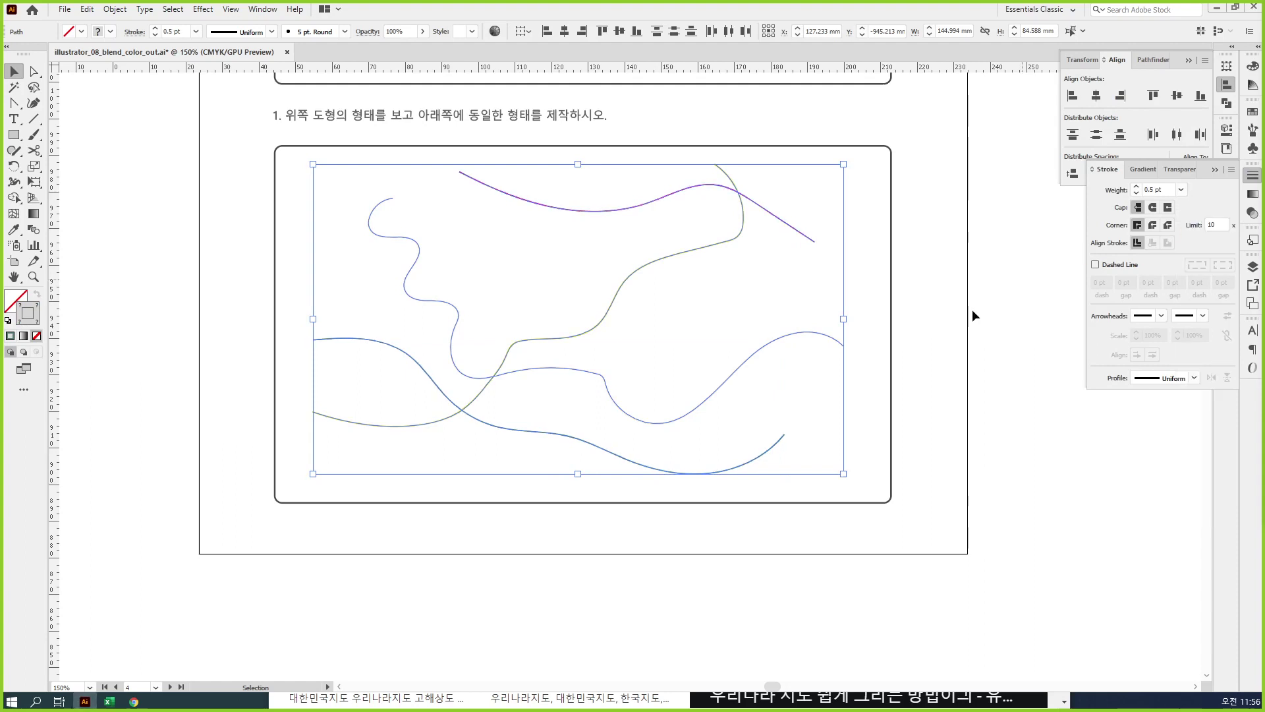
left_click(953, 539)
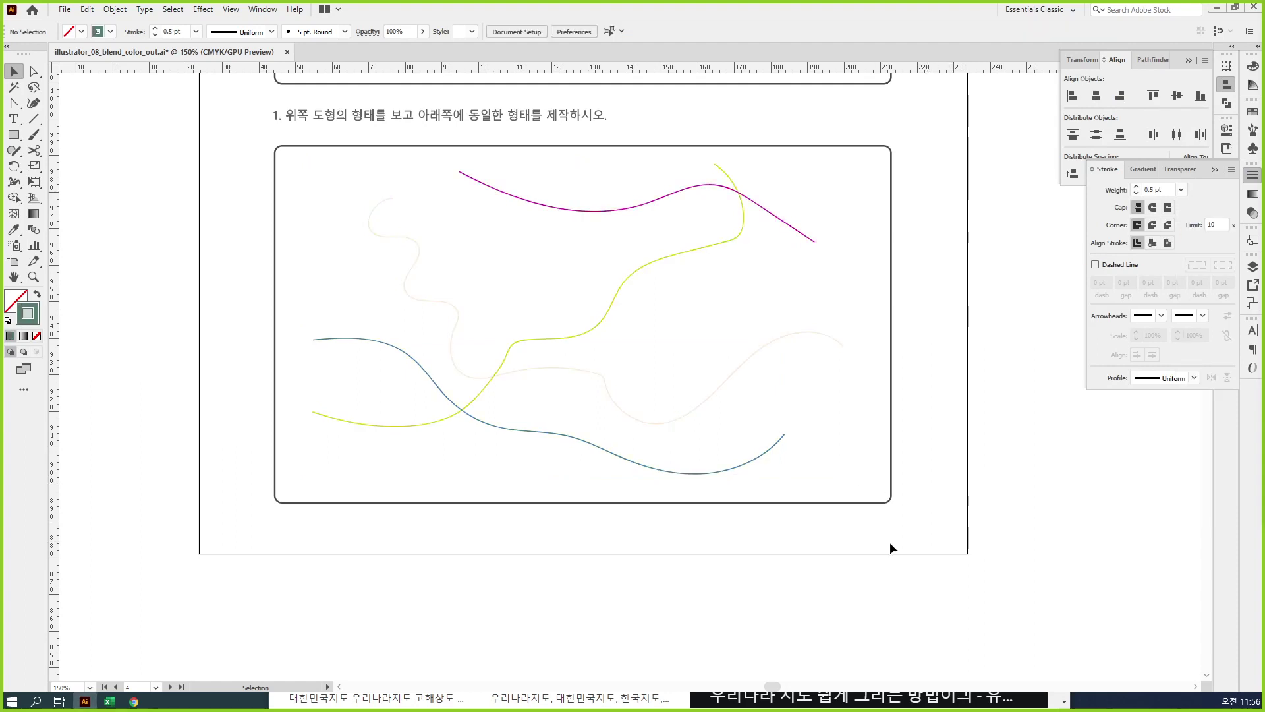
Step: Compare the line-wave sample with the four colored curves, checking the ends of the magenta and yellow-green curves
scroll(686, 443, "up", 1)
left_click_drag(655, 442, 698, 577)
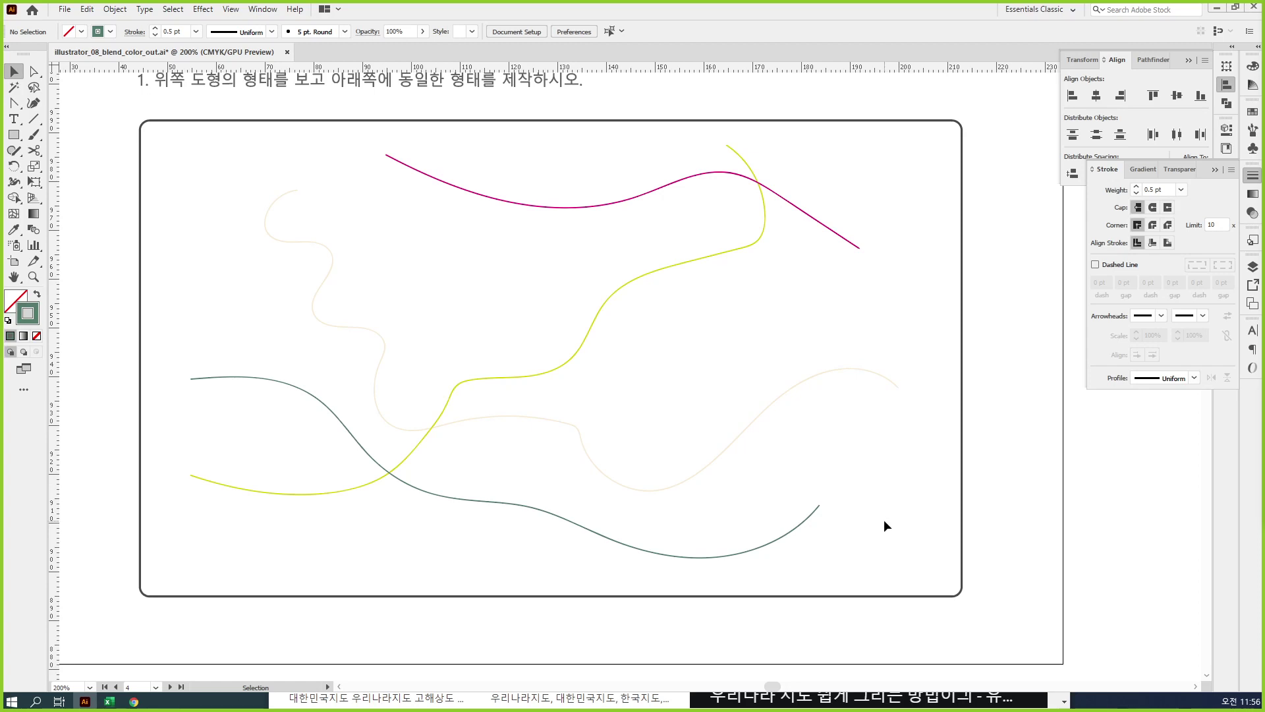
scroll(751, 316, "up", 10)
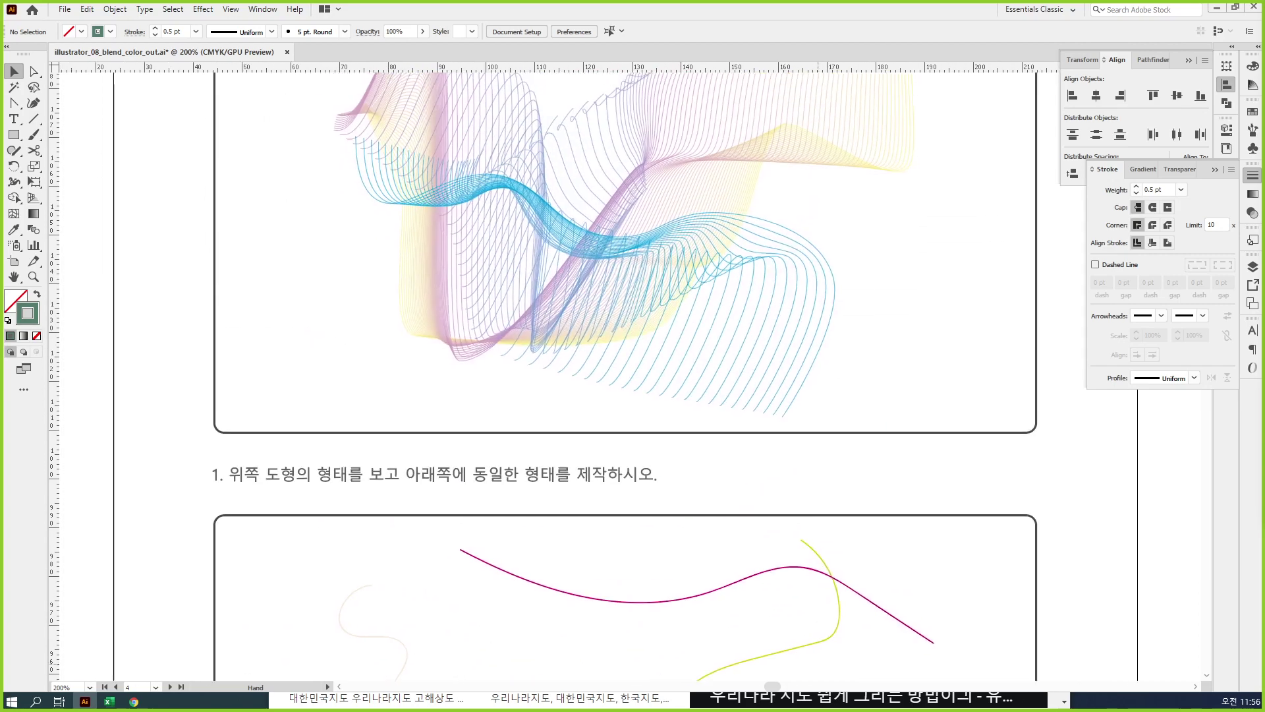
scroll(775, 358, "up", 2)
scroll(830, 486, "down", 8)
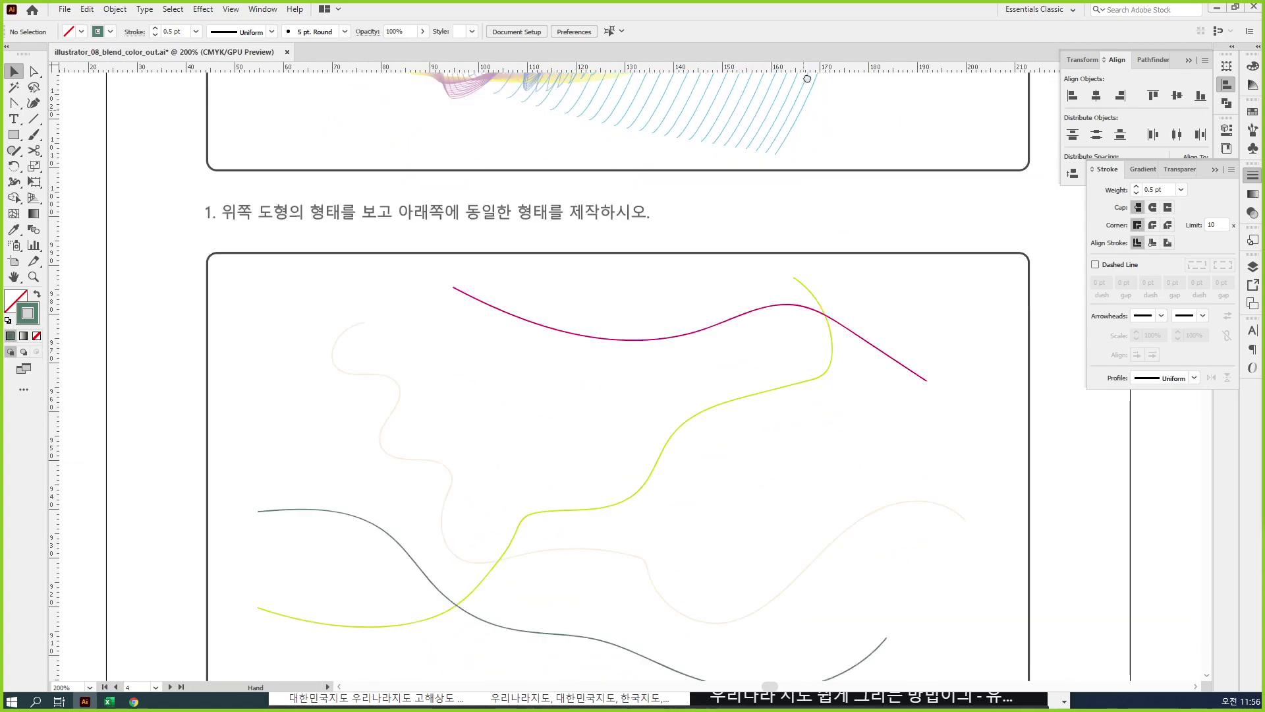
left_click_drag(829, 151, 842, 95)
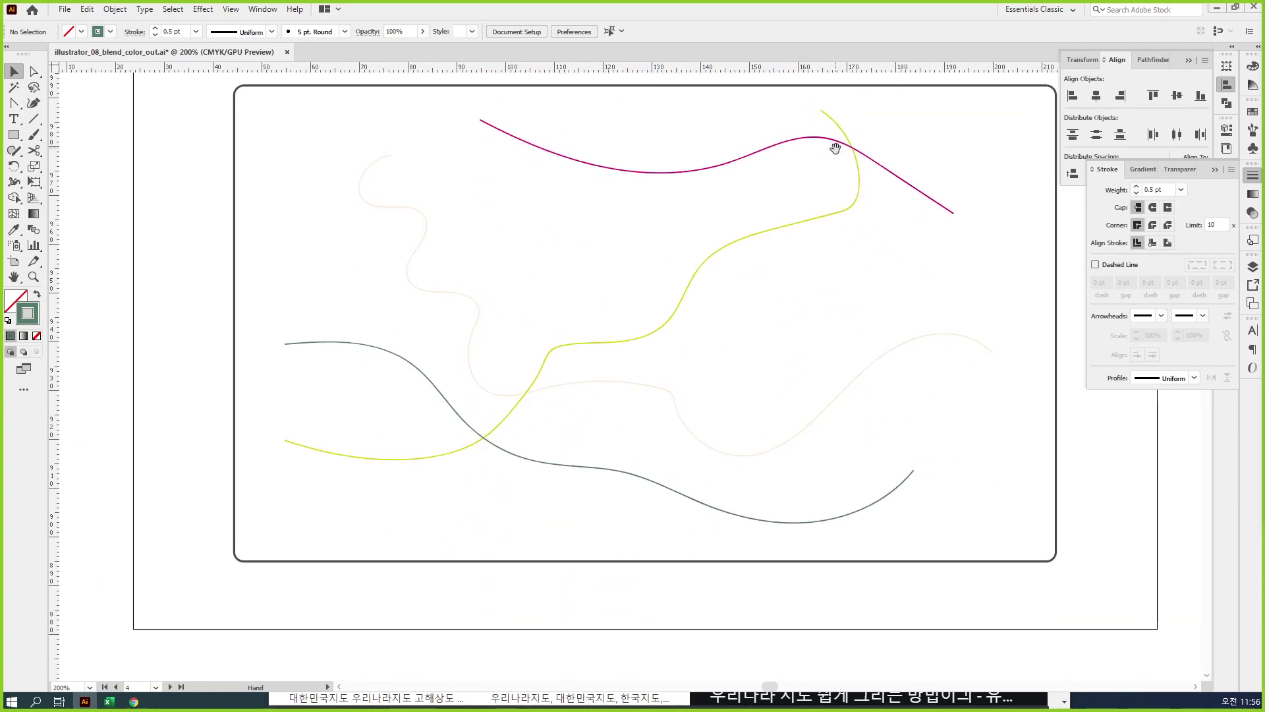
left_click_drag(835, 147, 836, 170)
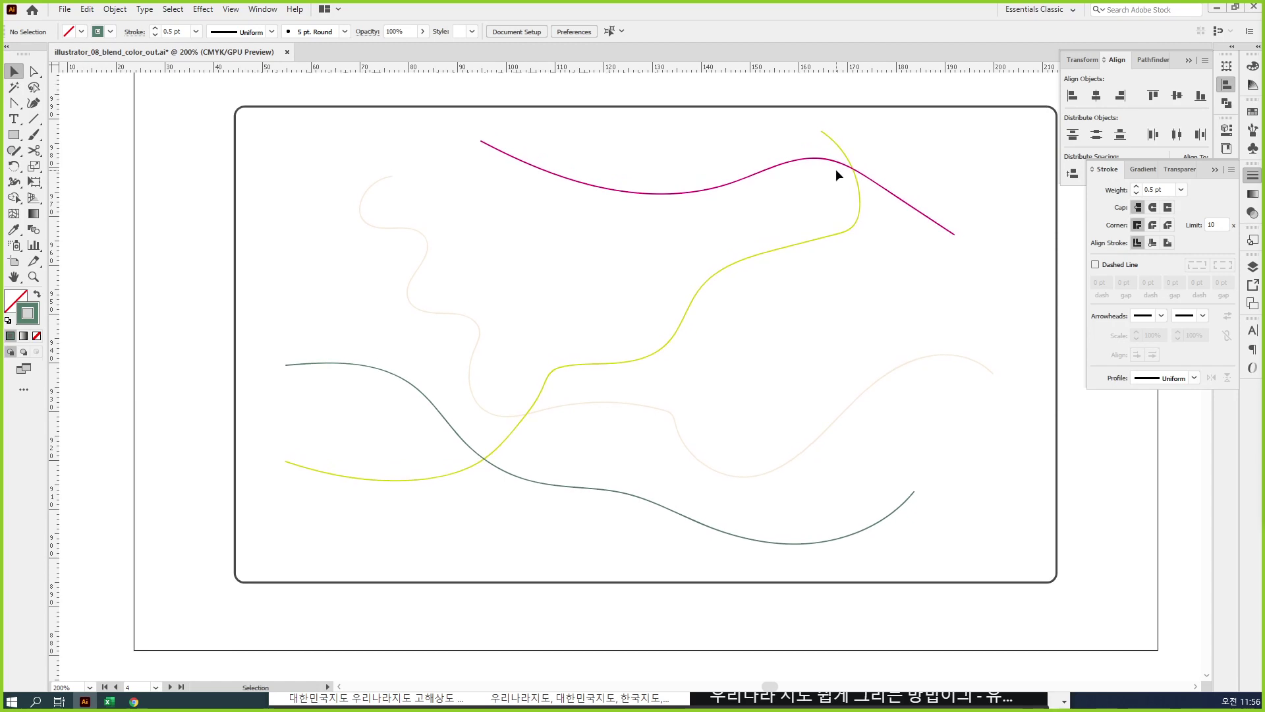
key("ctrl")
left_click_drag(974, 239, 967, 222)
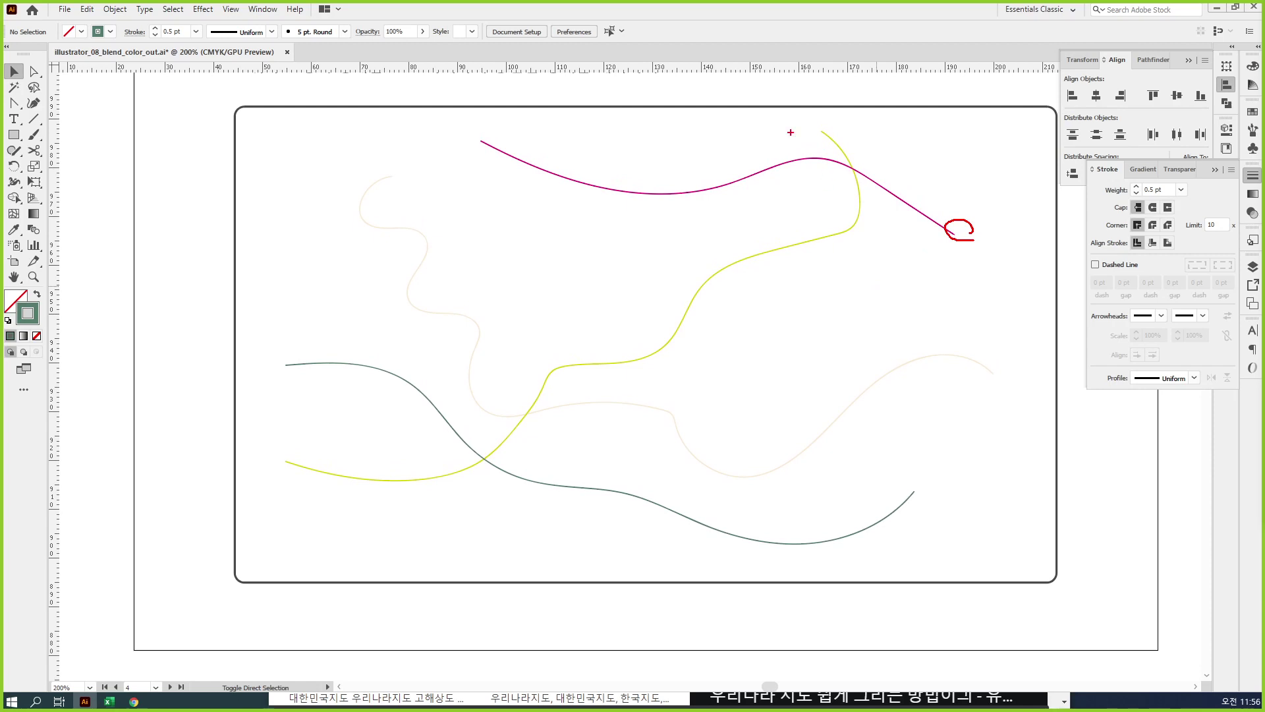
mouse_move(837, 129)
left_mouse_down()
mouse_move(823, 129)
mouse_move(964, 230)
left_mouse_up()
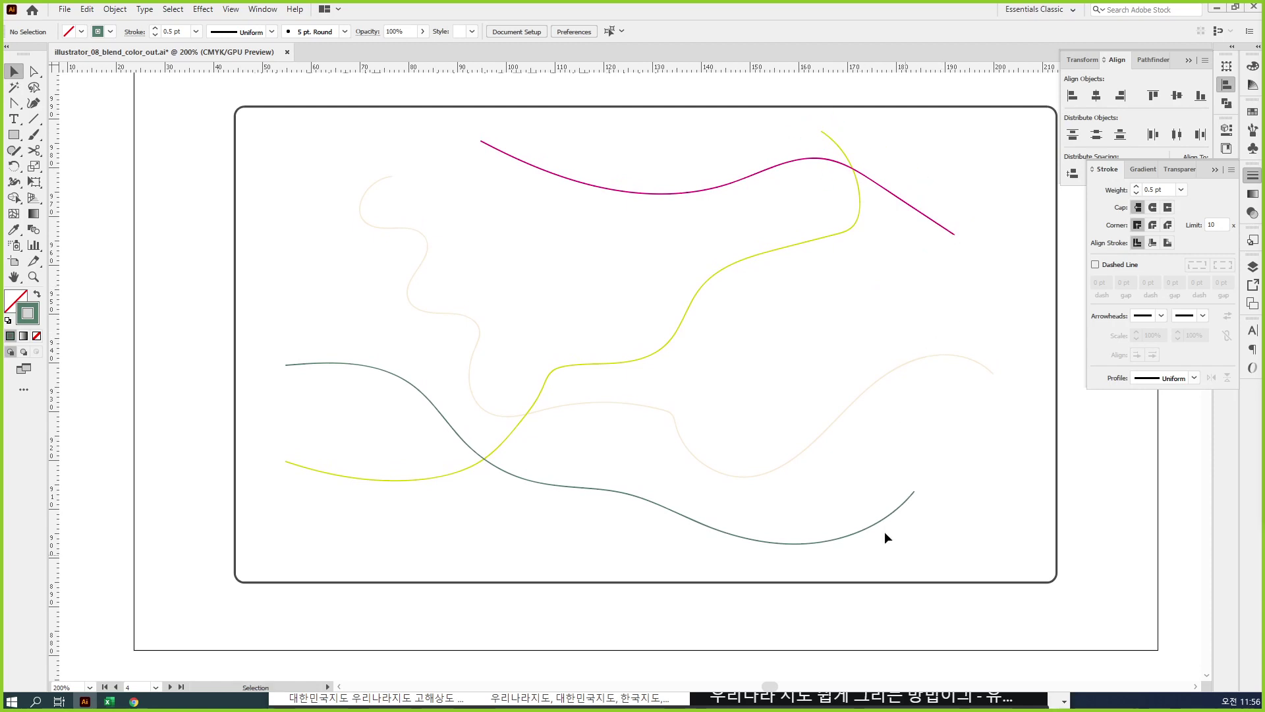
Step: Try stroke weights of 0.5 pt and 3 pt on all four curves, and settle on 0.25 pt
left_click_drag(908, 552, 569, 152)
left_click(1180, 189)
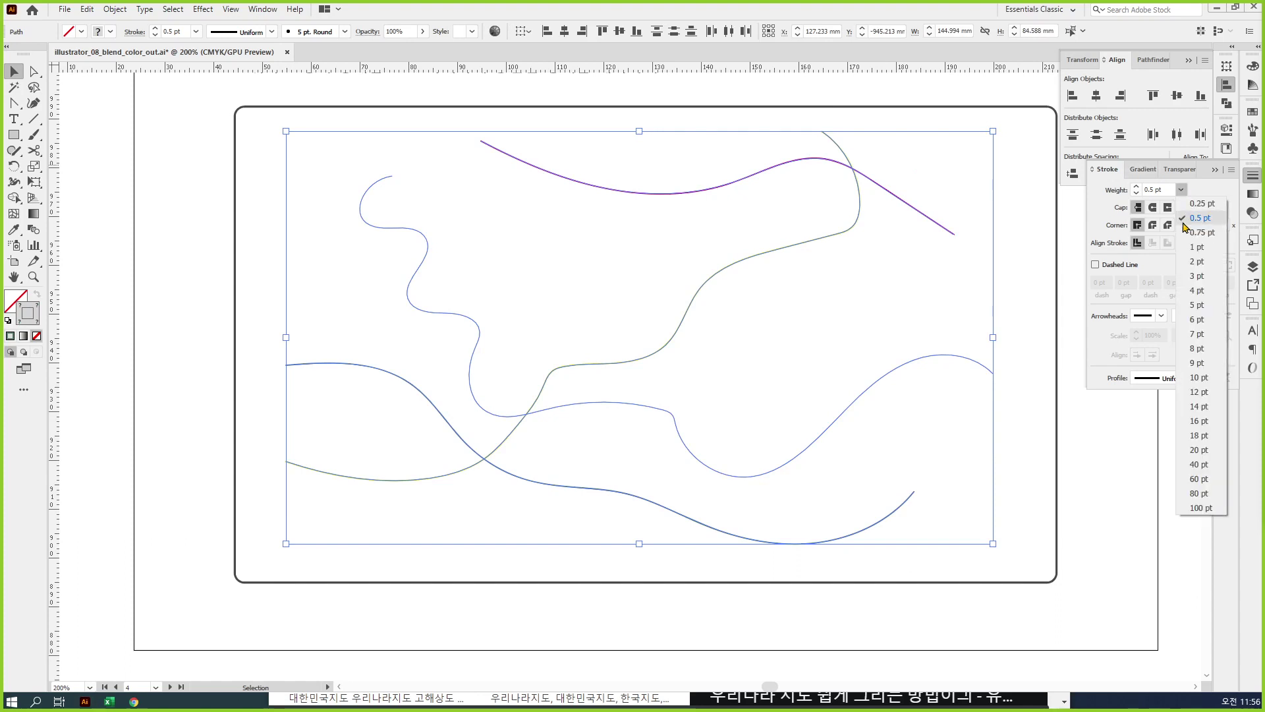
left_click(1186, 202)
left_click(1181, 190)
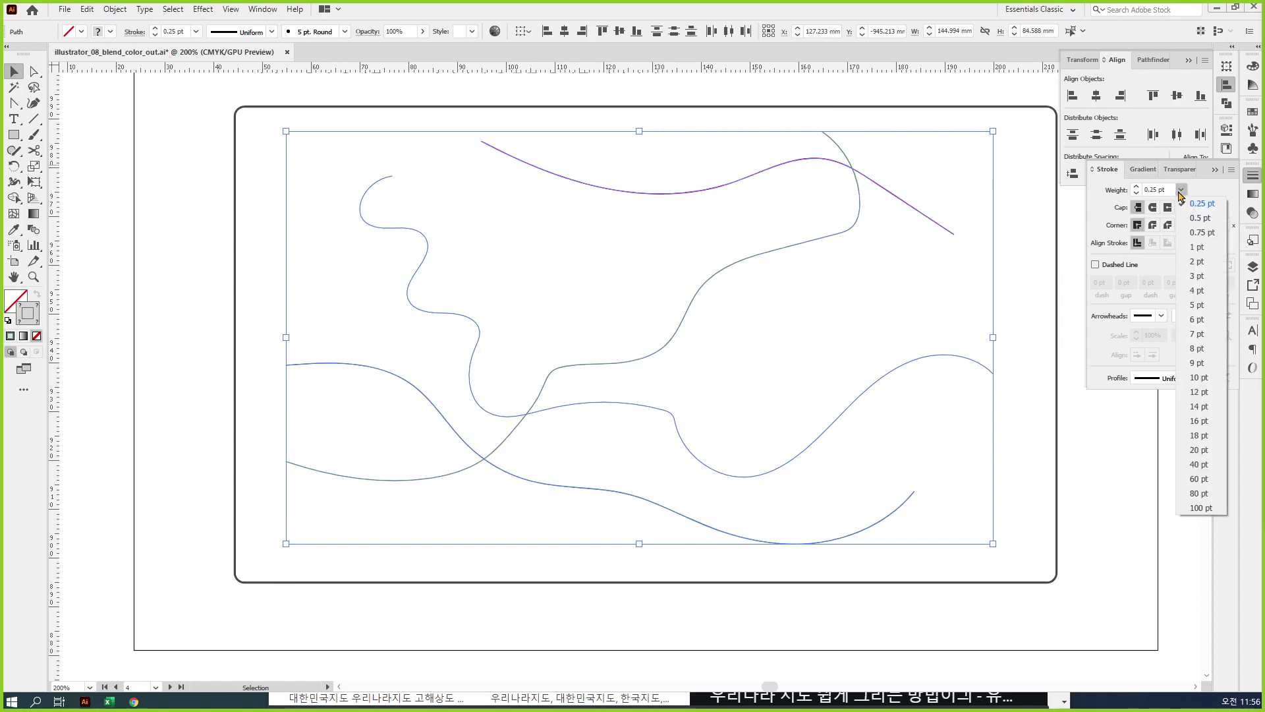
left_click(1198, 218)
left_click(1181, 190)
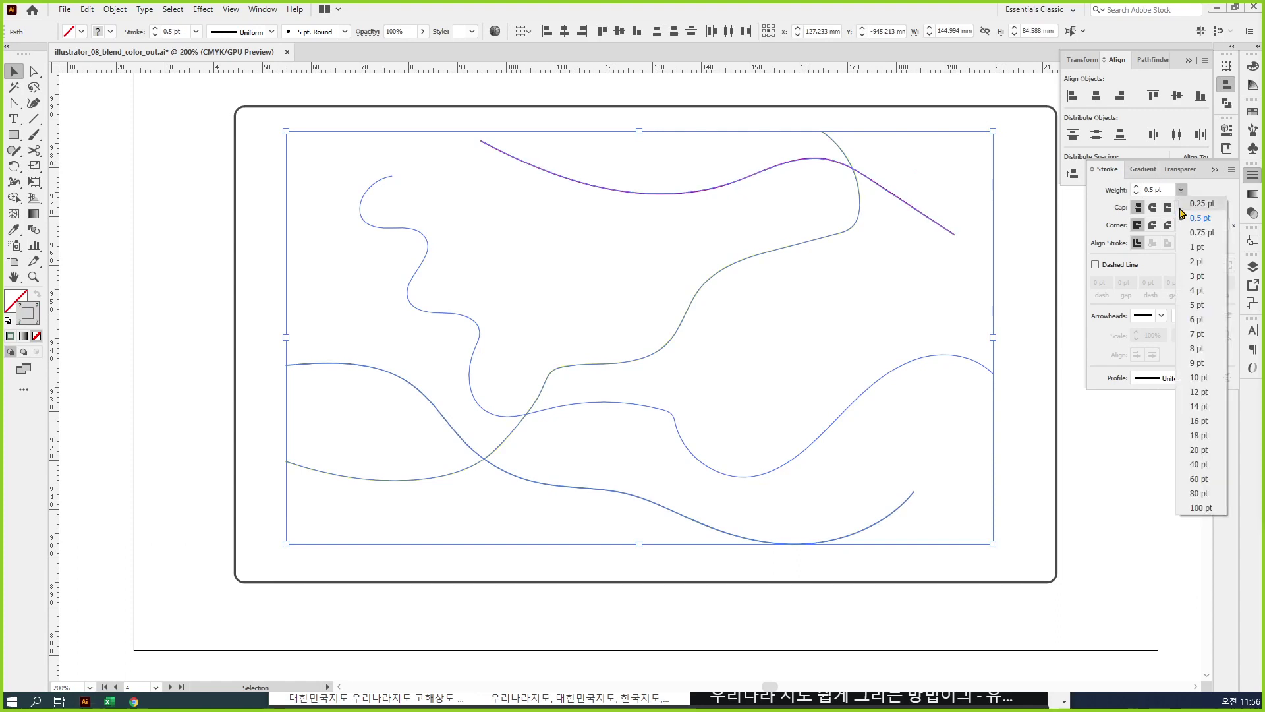
left_click(1195, 277)
left_click(1181, 190)
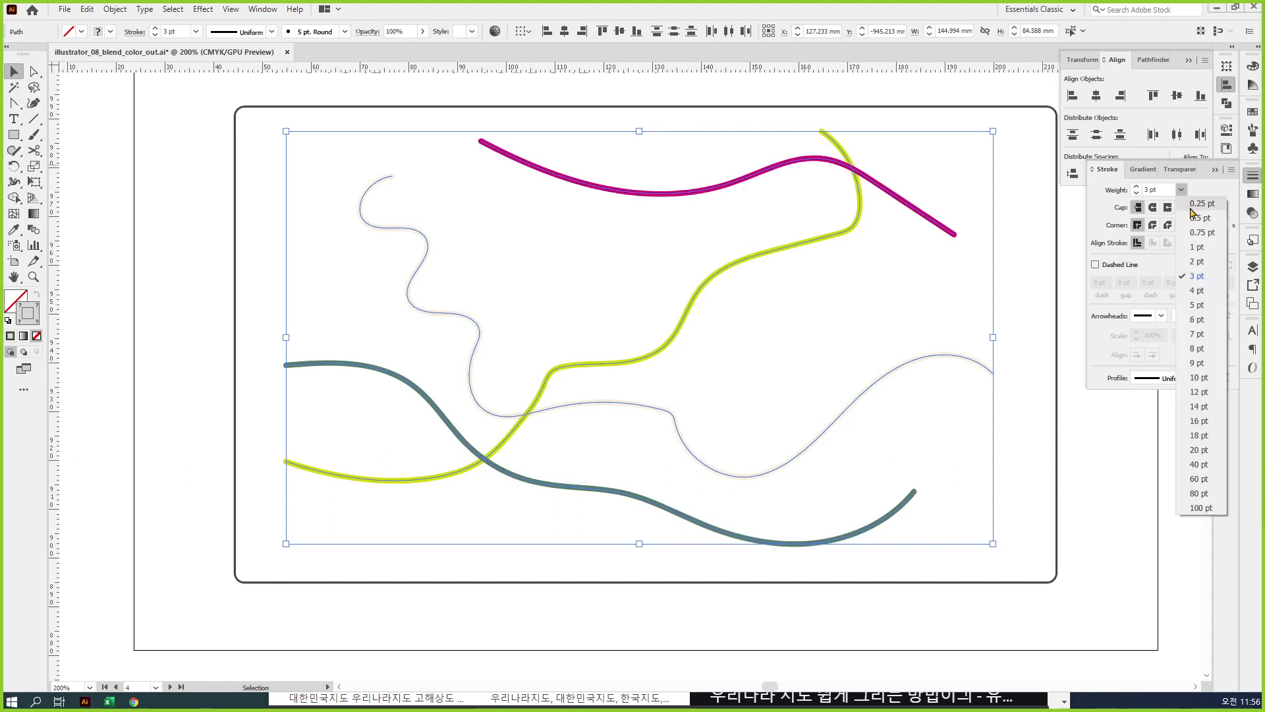
left_click(1192, 205)
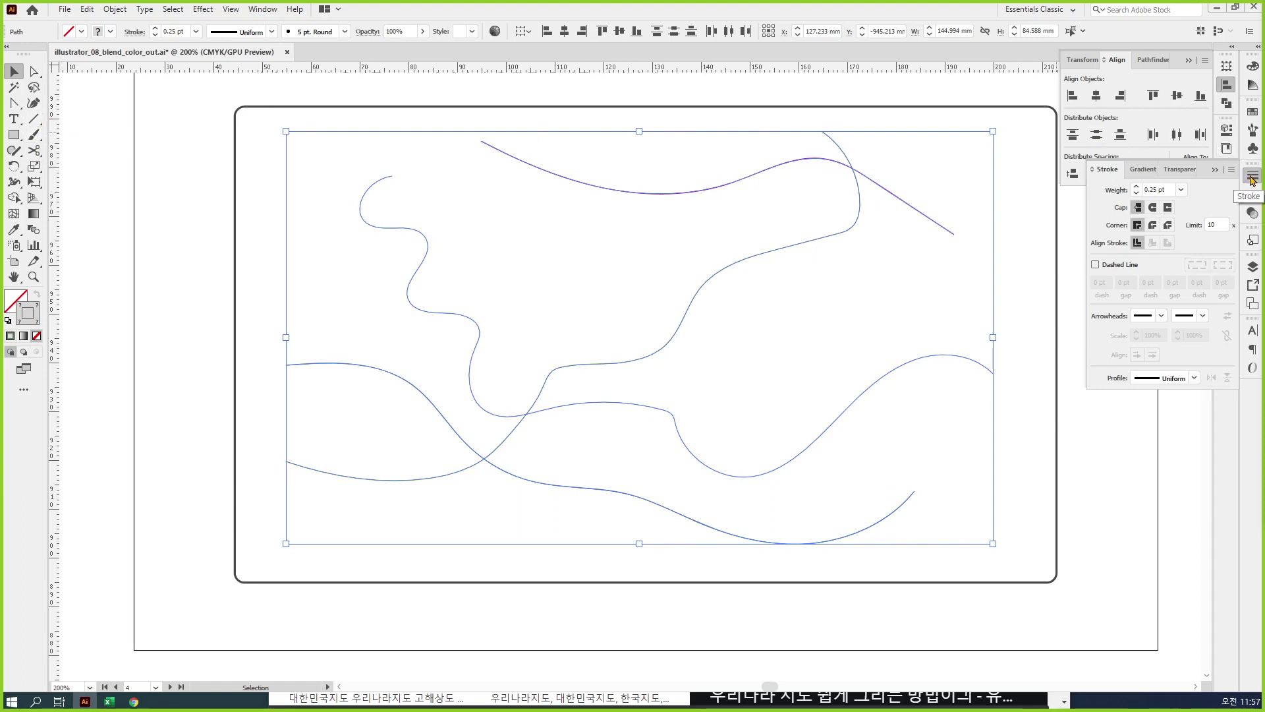
Step: Float the brush collection over the artwork and enlarge it to list every available brush
mouse_move(1253, 136)
left_mouse_down()
mouse_move(644, 184)
mouse_move(448, 164)
mouse_move(627, 109)
left_mouse_up()
left_click(449, 164)
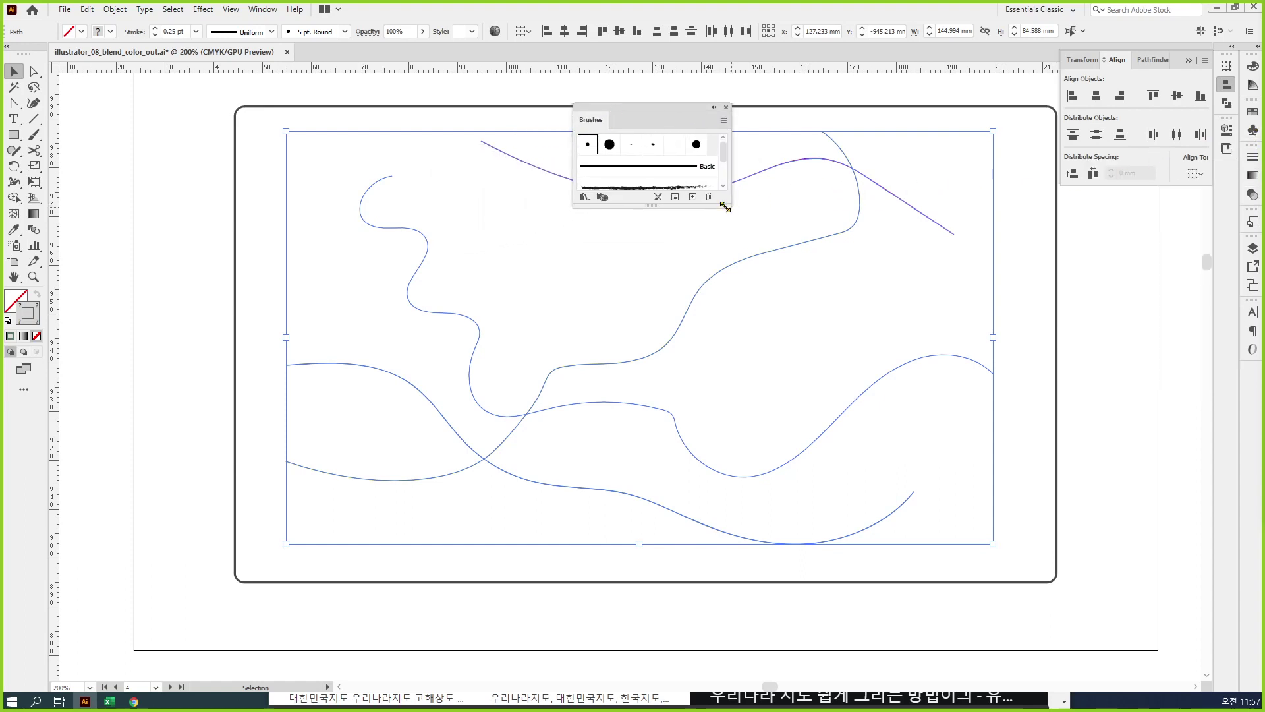
left_click_drag(725, 207, 731, 381)
Step: Try the rough charcoal, 5 pt. Round, 5 pt. Oval and Basic brushes on the four selected curves
left_click(658, 190)
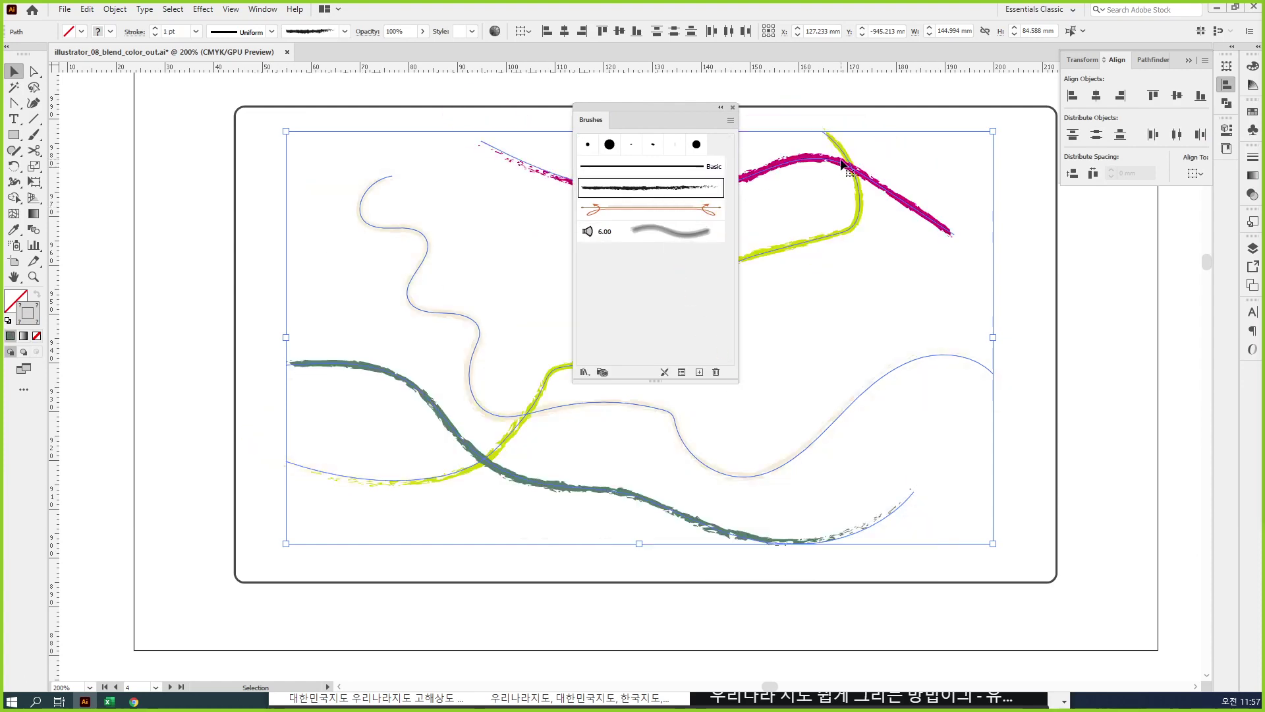
left_click(587, 145)
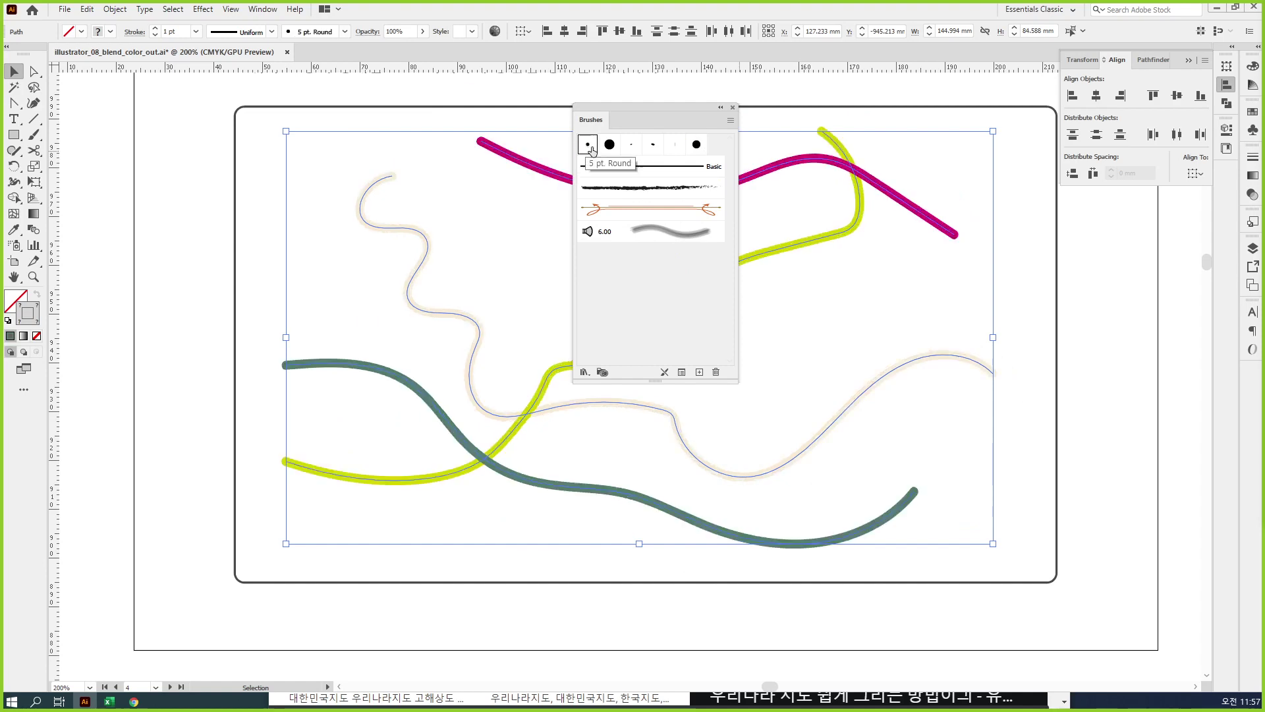
left_click(652, 146)
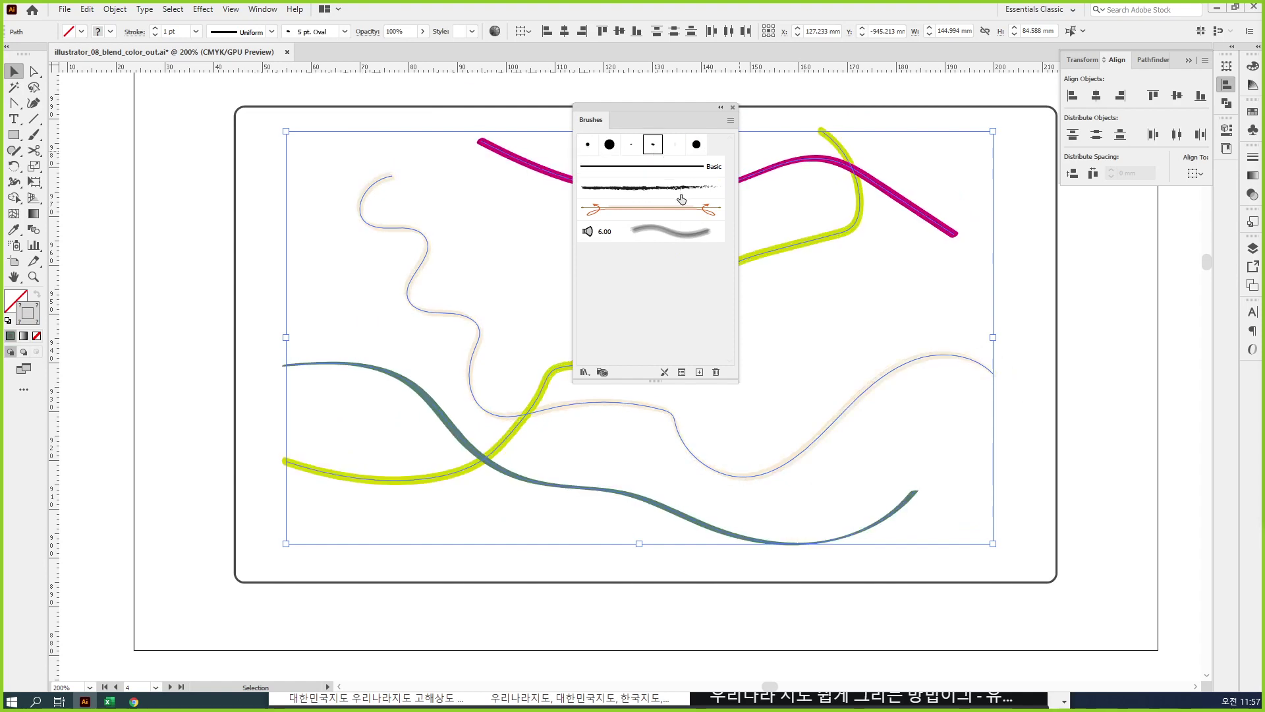
left_click(683, 180)
left_click(682, 172)
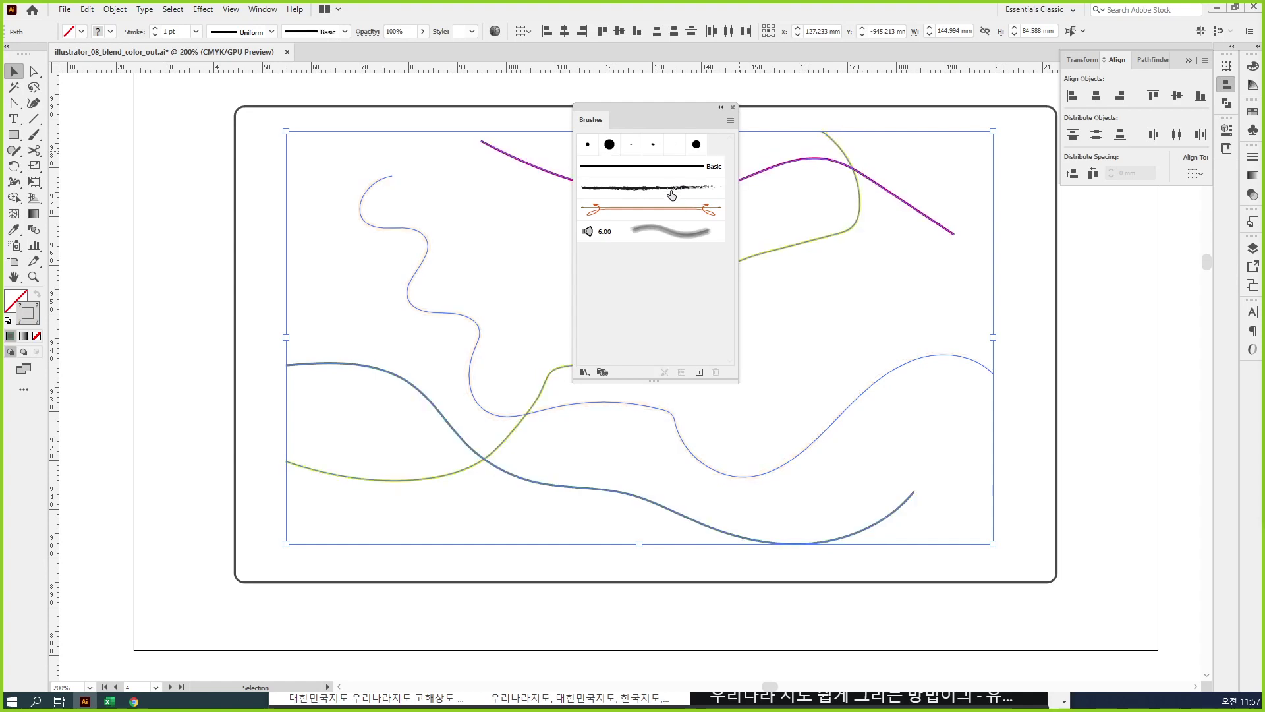
Step: Apply the 5 pt. Round brush to the four curves and reduce their stroke weight to 0.5 pt
left_click(588, 145)
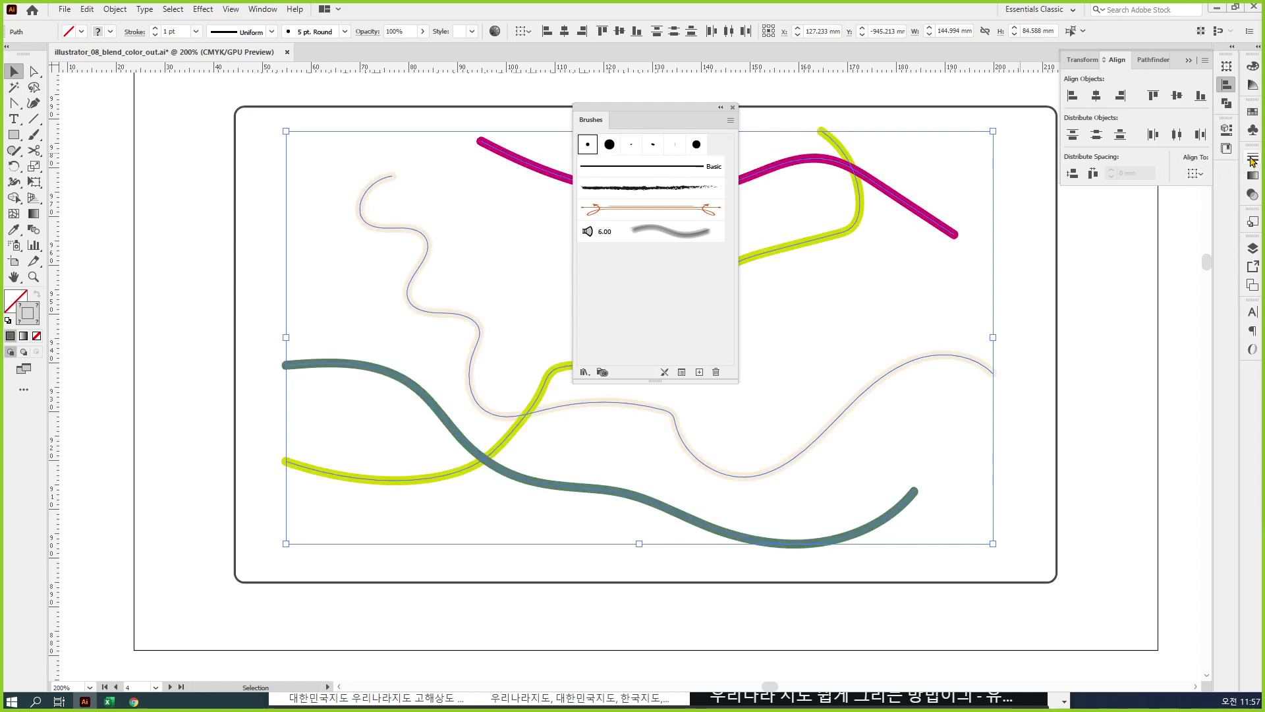
left_click_drag(1251, 162, 904, 121)
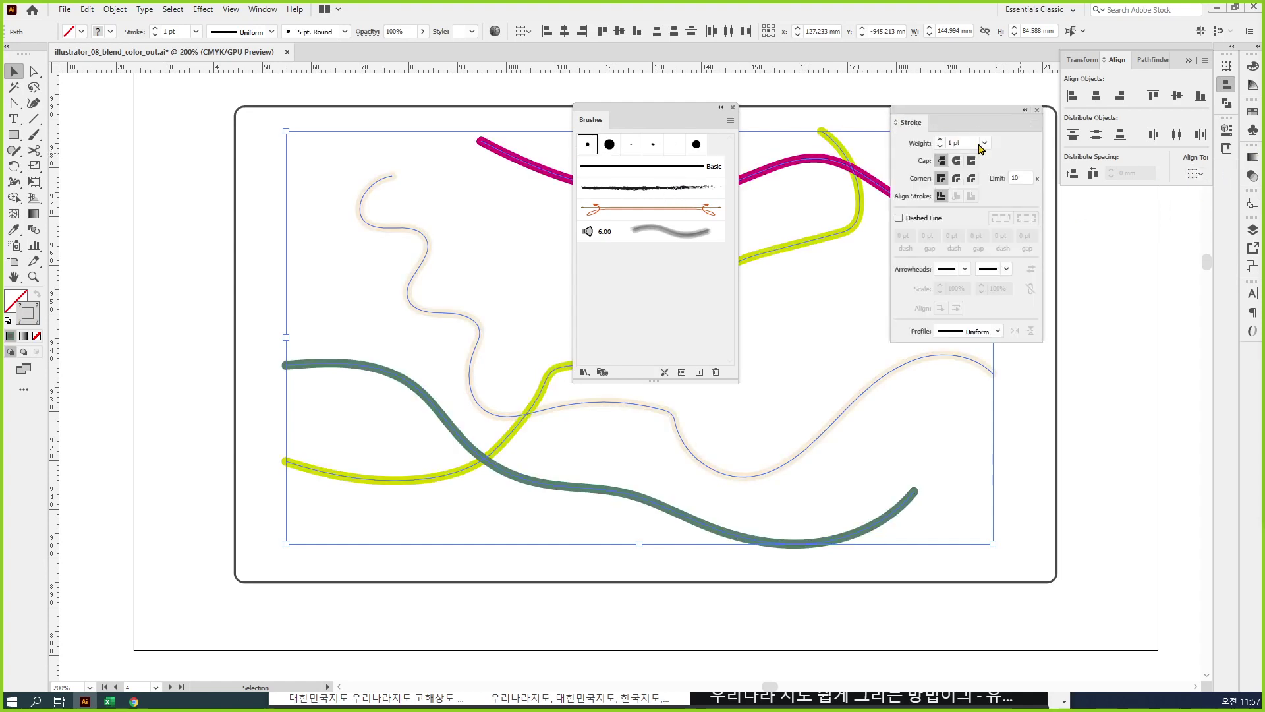
left_click(940, 147)
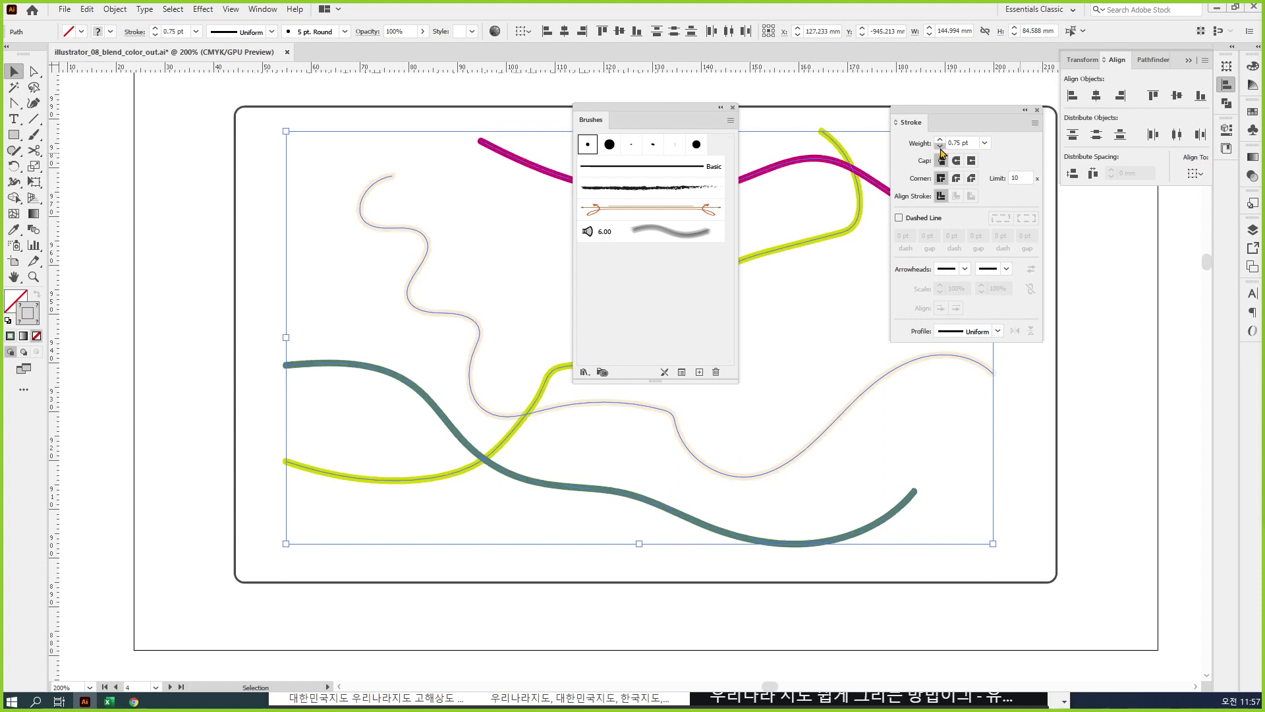
left_click(940, 147)
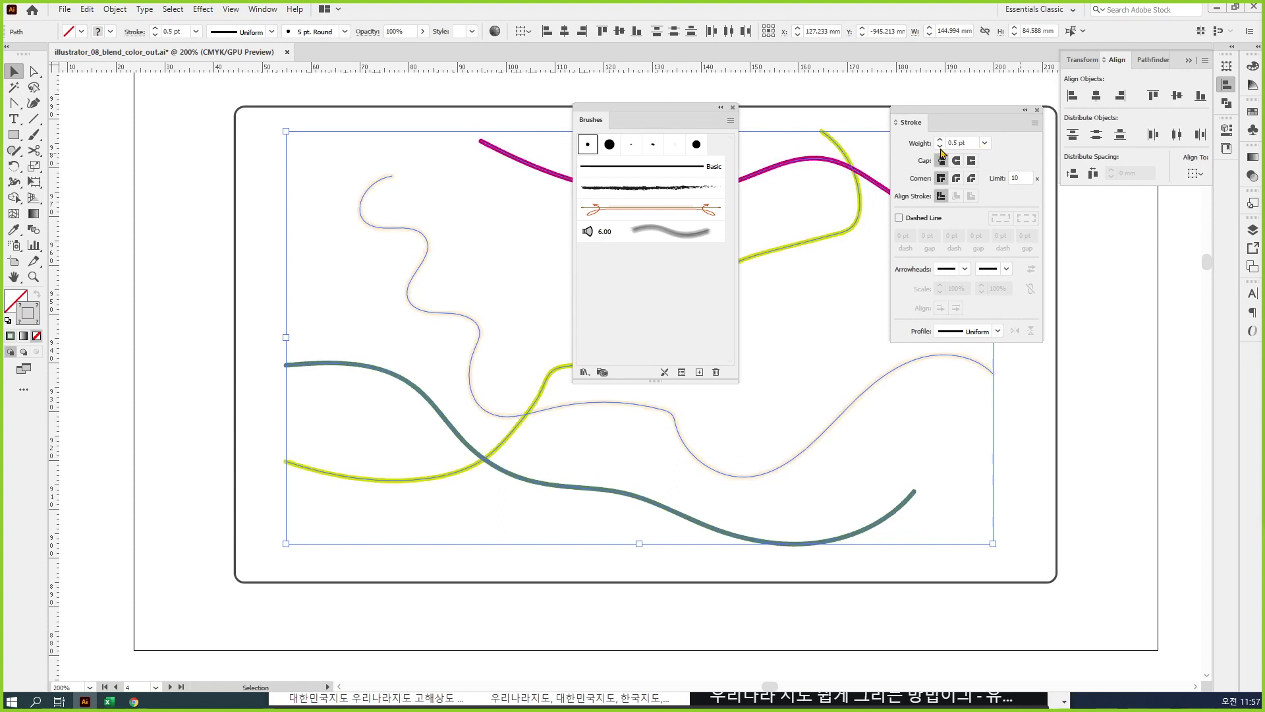
Step: Apply the 6.00 bristle brush to the four curves at 0.25 pt stroke weight and clear the floating panels off them
left_click(673, 234)
left_click(584, 371)
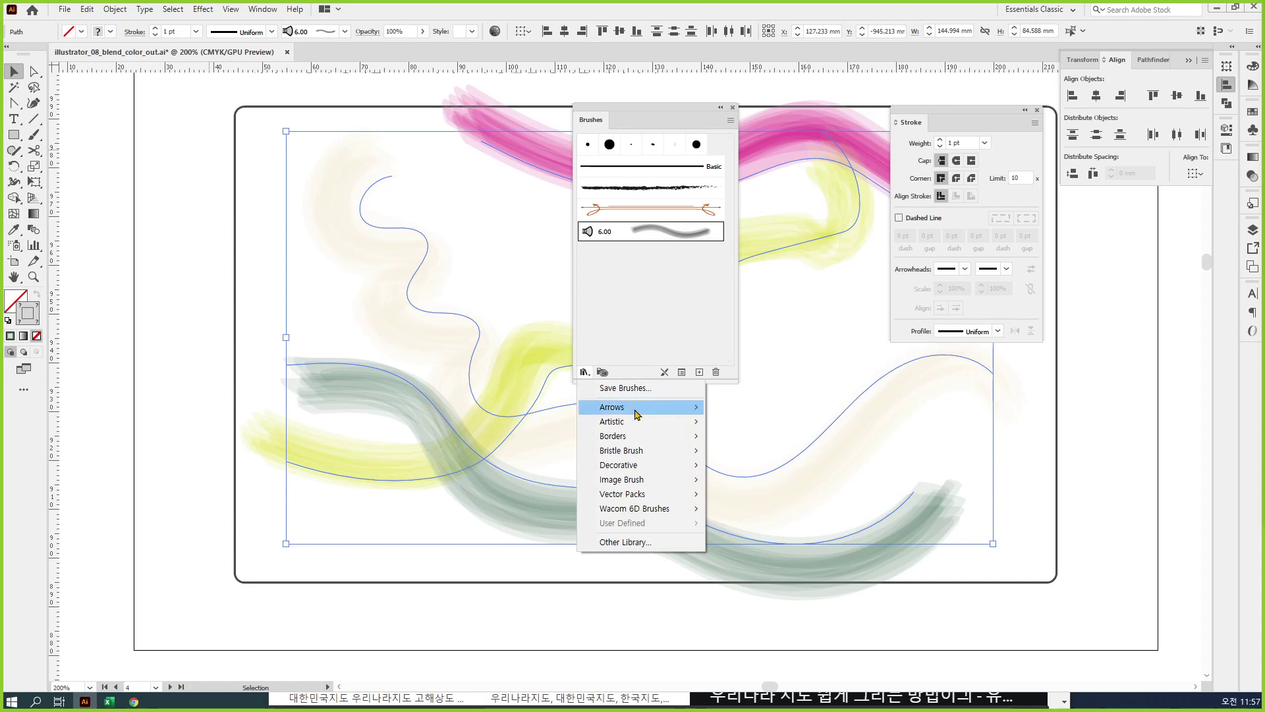
left_click(940, 147)
left_click(939, 146)
left_click(940, 146)
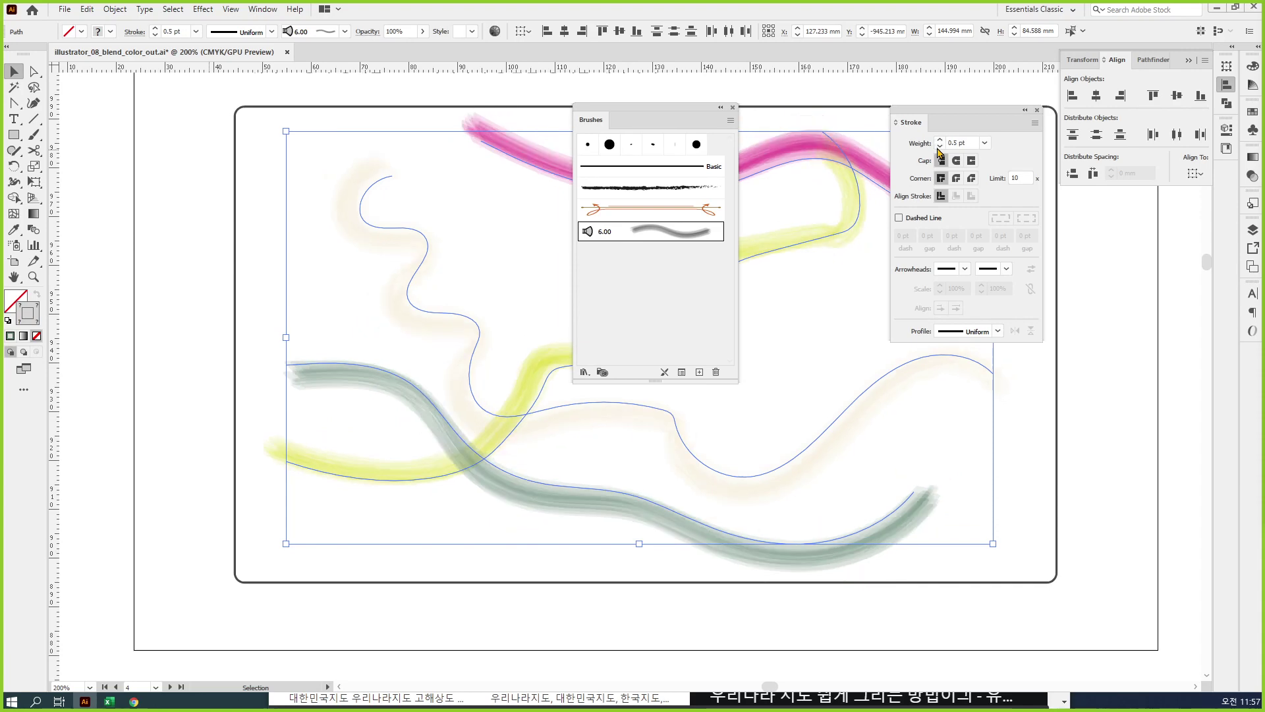
left_click(939, 146)
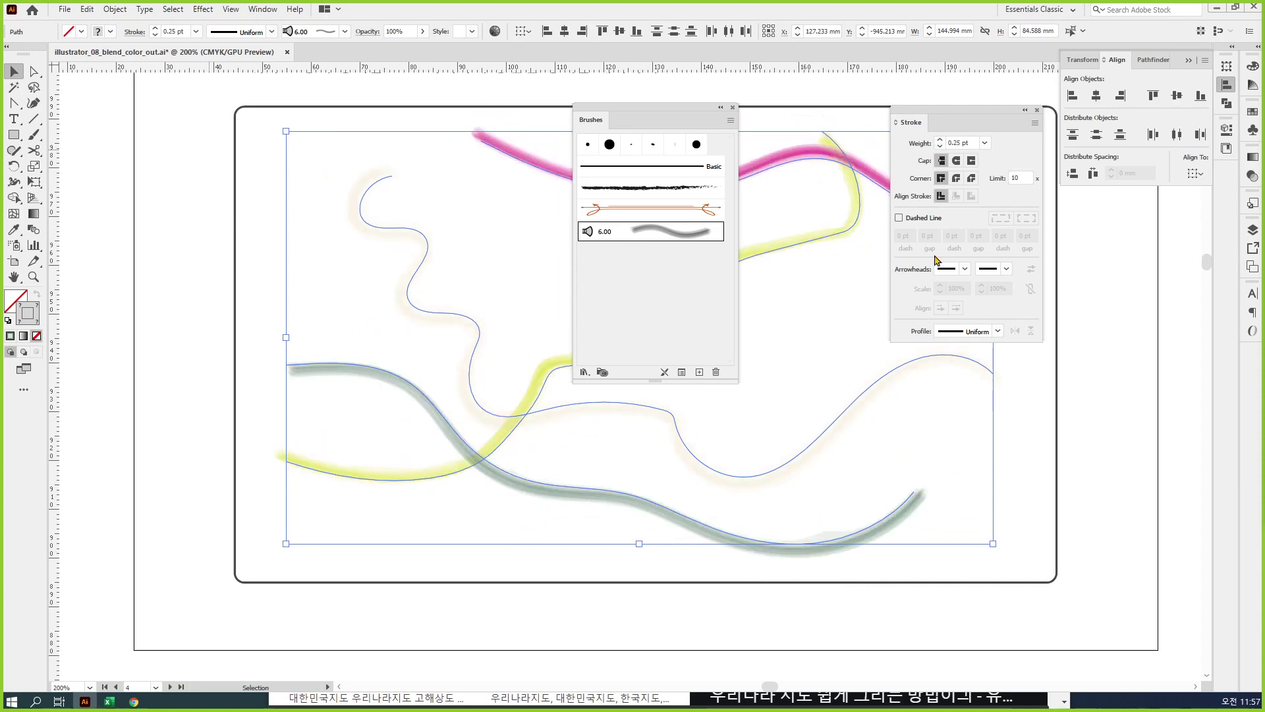
mouse_move(962, 118)
left_mouse_down()
mouse_move(1031, 201)
mouse_move(1107, 197)
left_mouse_up()
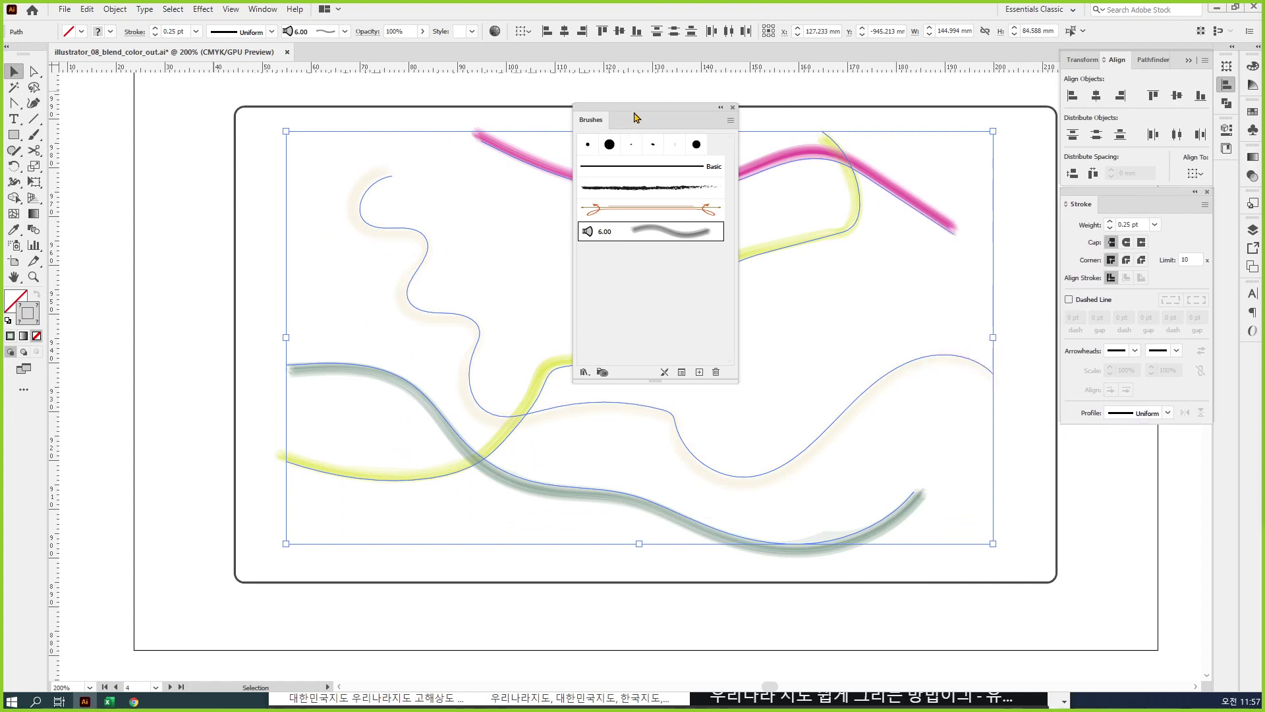
mouse_move(638, 113)
left_mouse_down()
mouse_move(539, 222)
mouse_move(157, 171)
mouse_move(156, 137)
left_mouse_up()
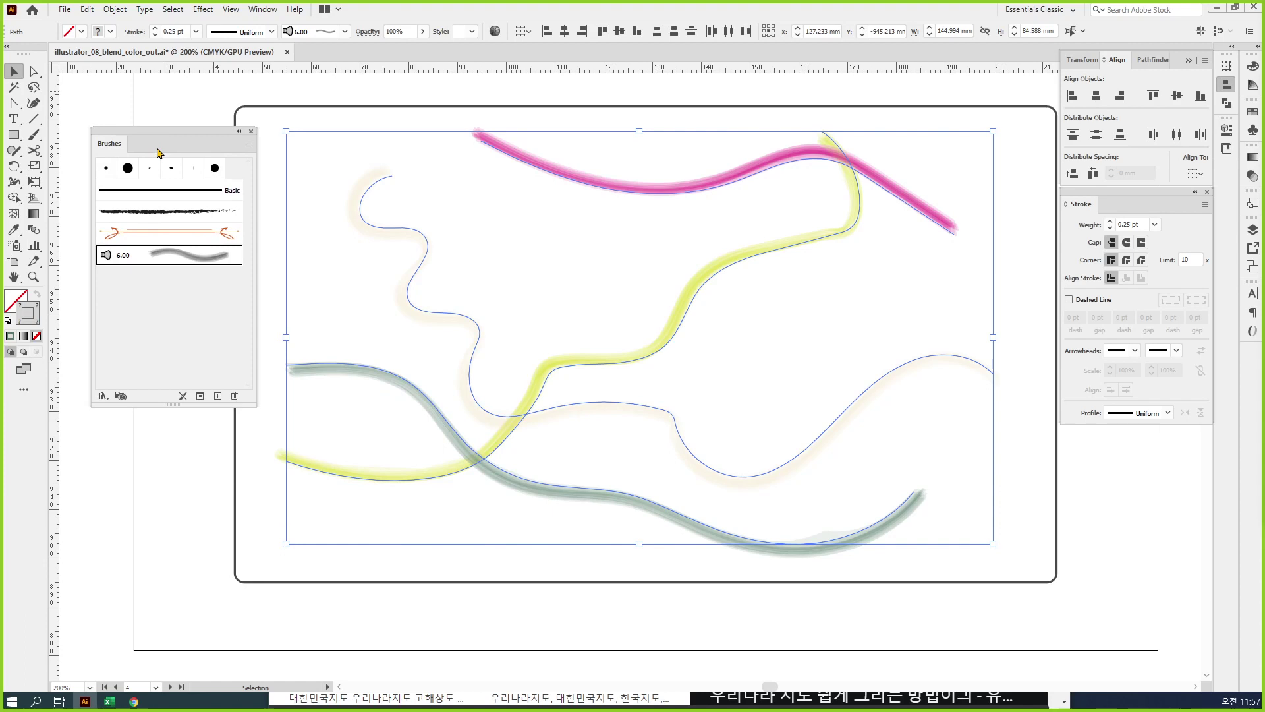
Step: Blend the four curves in the order beige, yellow-green, magenta and teal, starting from the beige curve's upper end
left_click(35, 232)
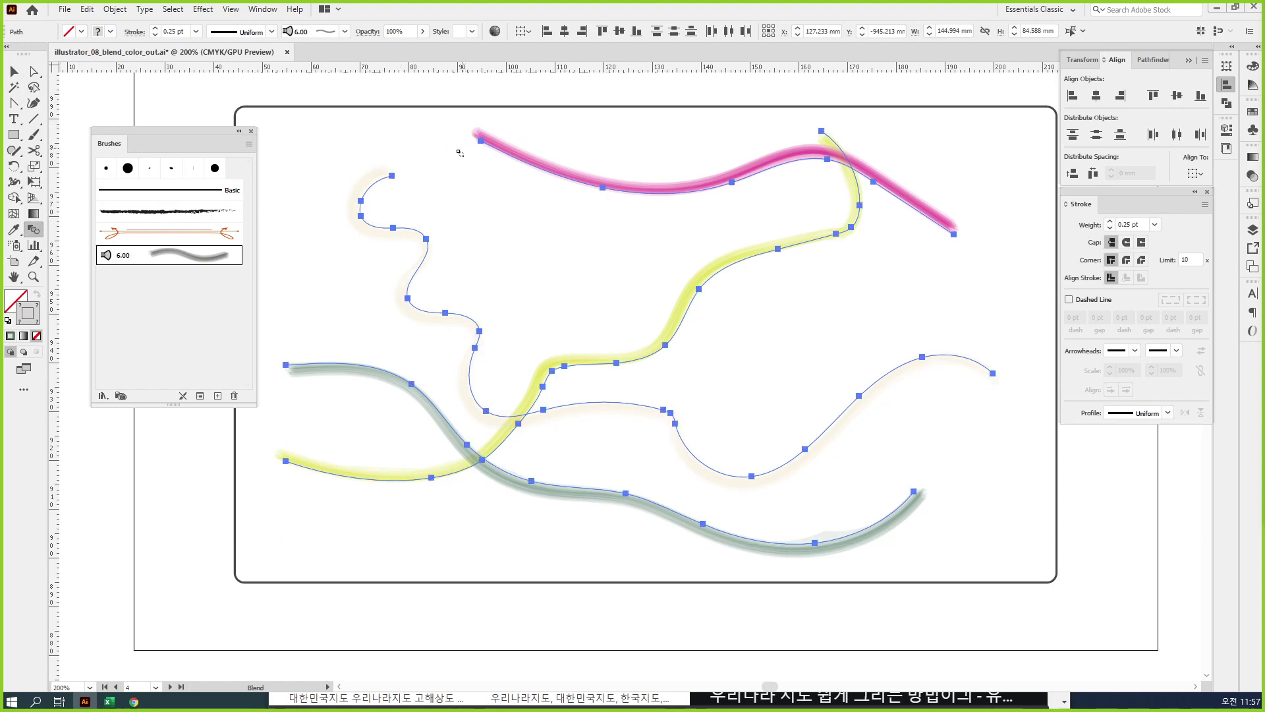
left_click(392, 175)
left_click(822, 131)
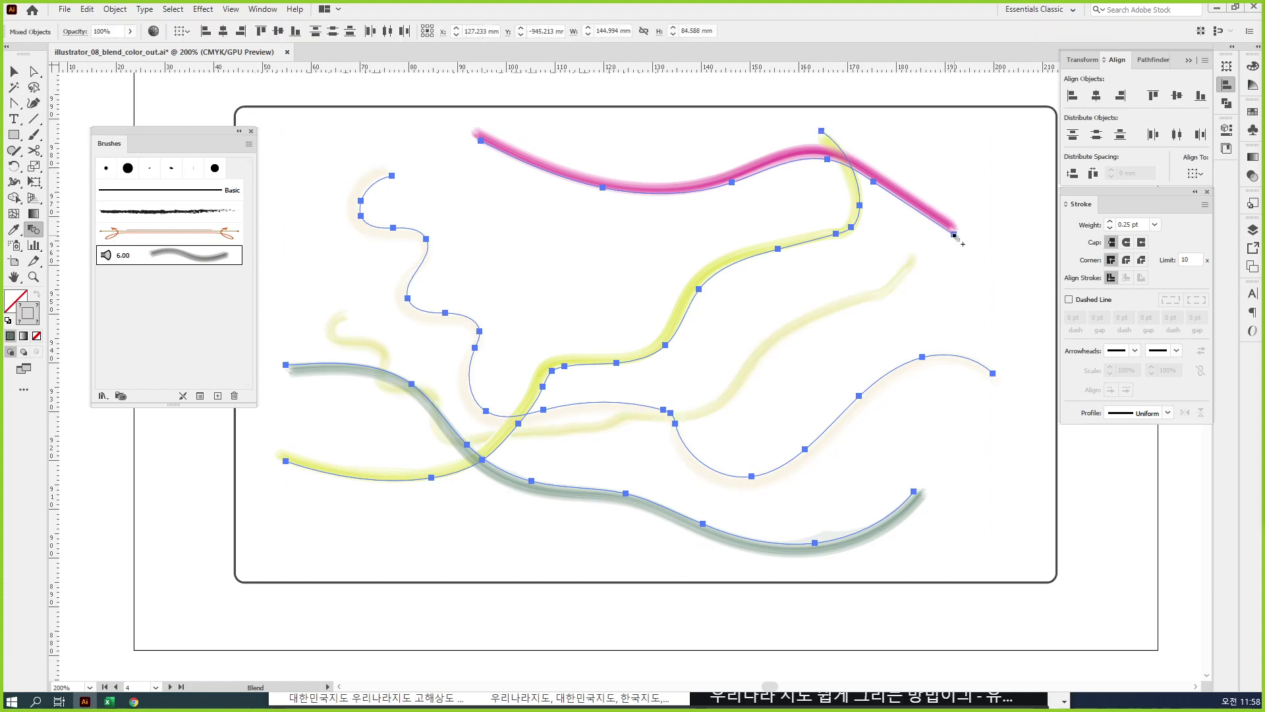
left_click(481, 141)
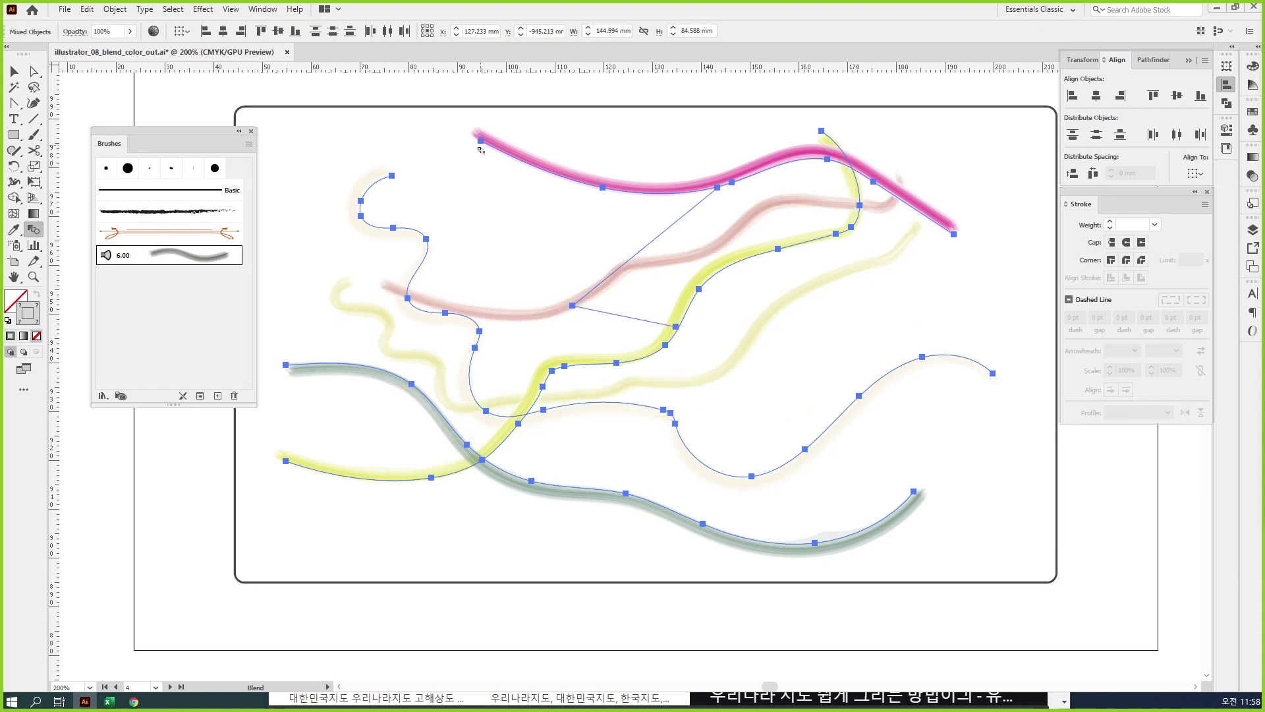
left_click(286, 365)
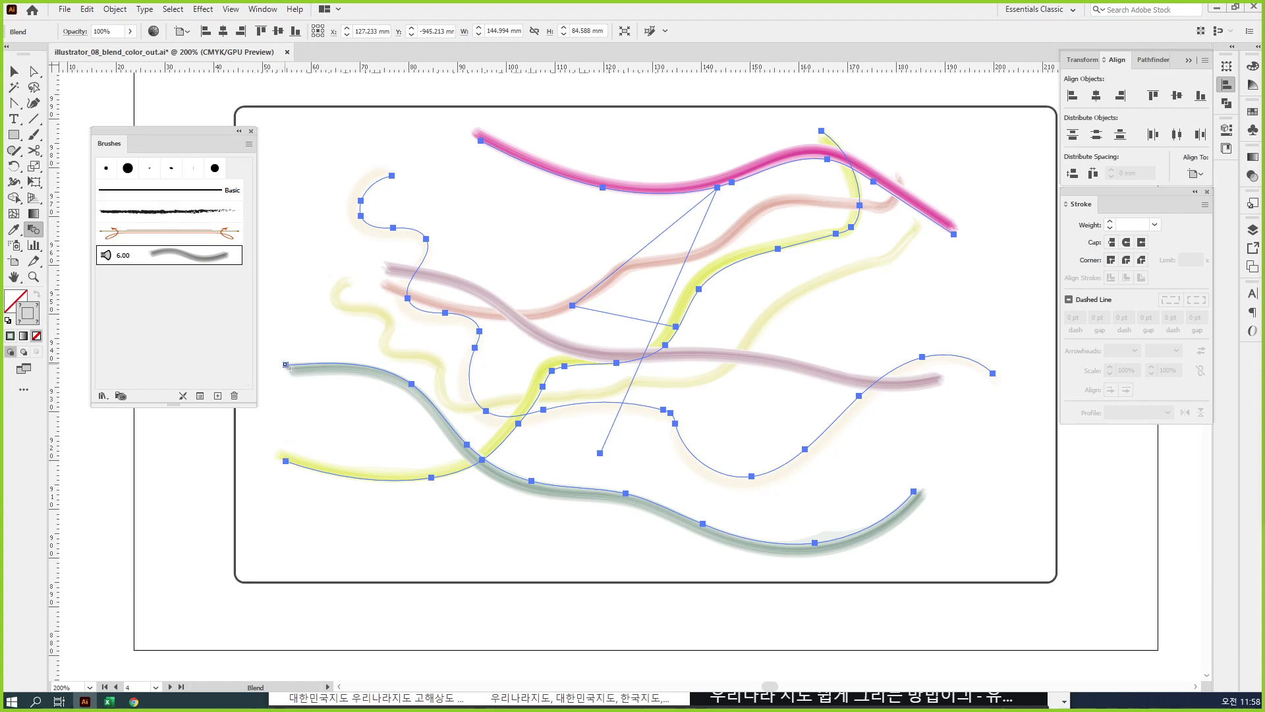
left_click(16, 71)
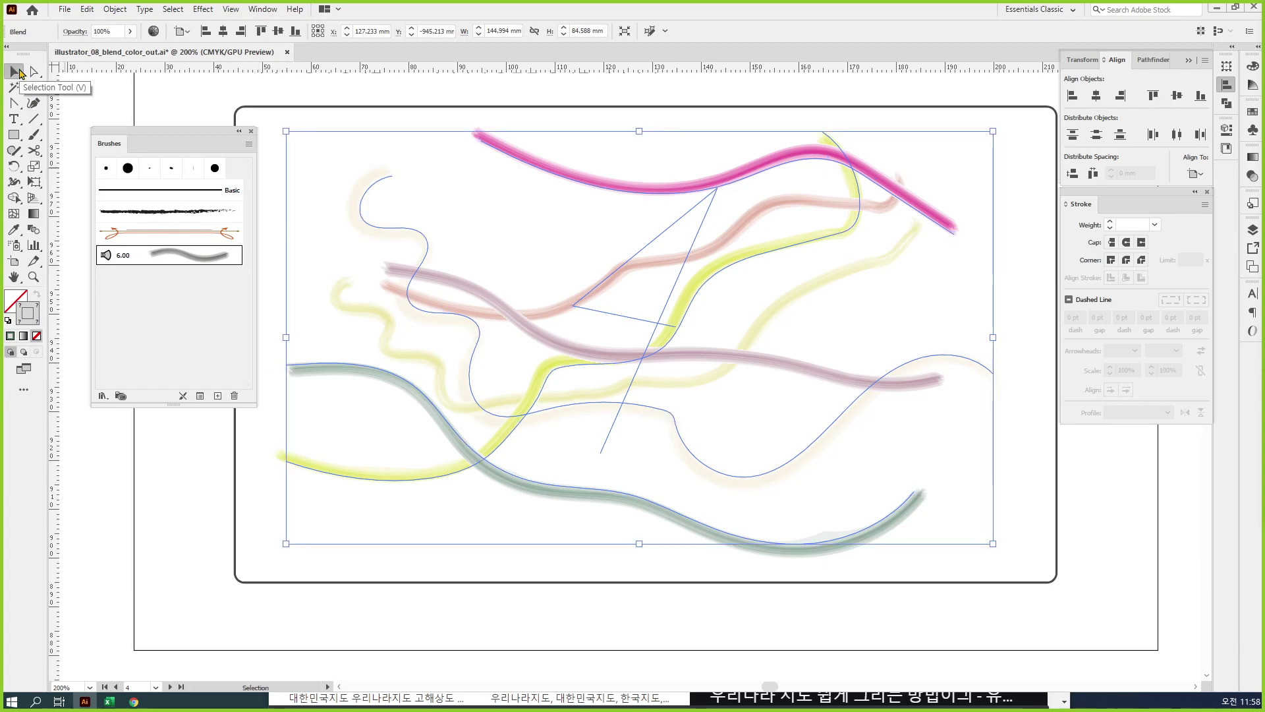
Step: Collapse the floating Brushes panel to a labelled icon and park it beside the toolbox with its brush list expanded
left_click(34, 134)
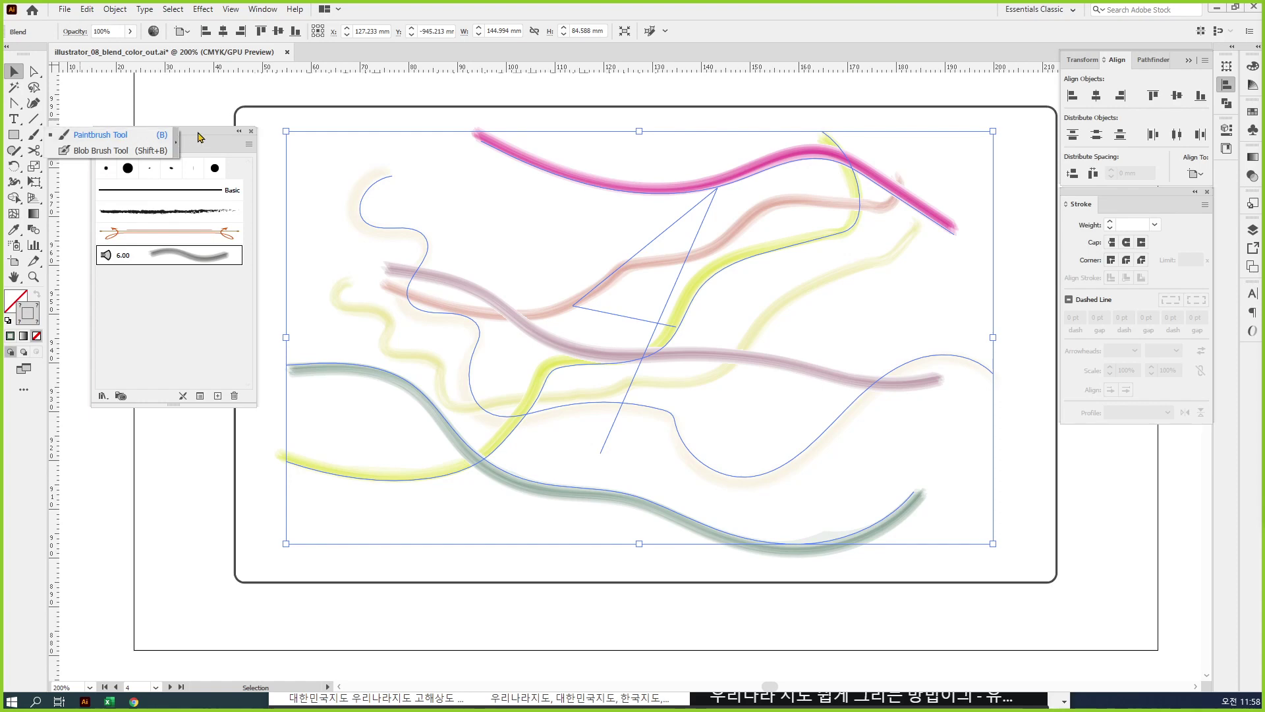
left_click_drag(197, 137, 269, 161)
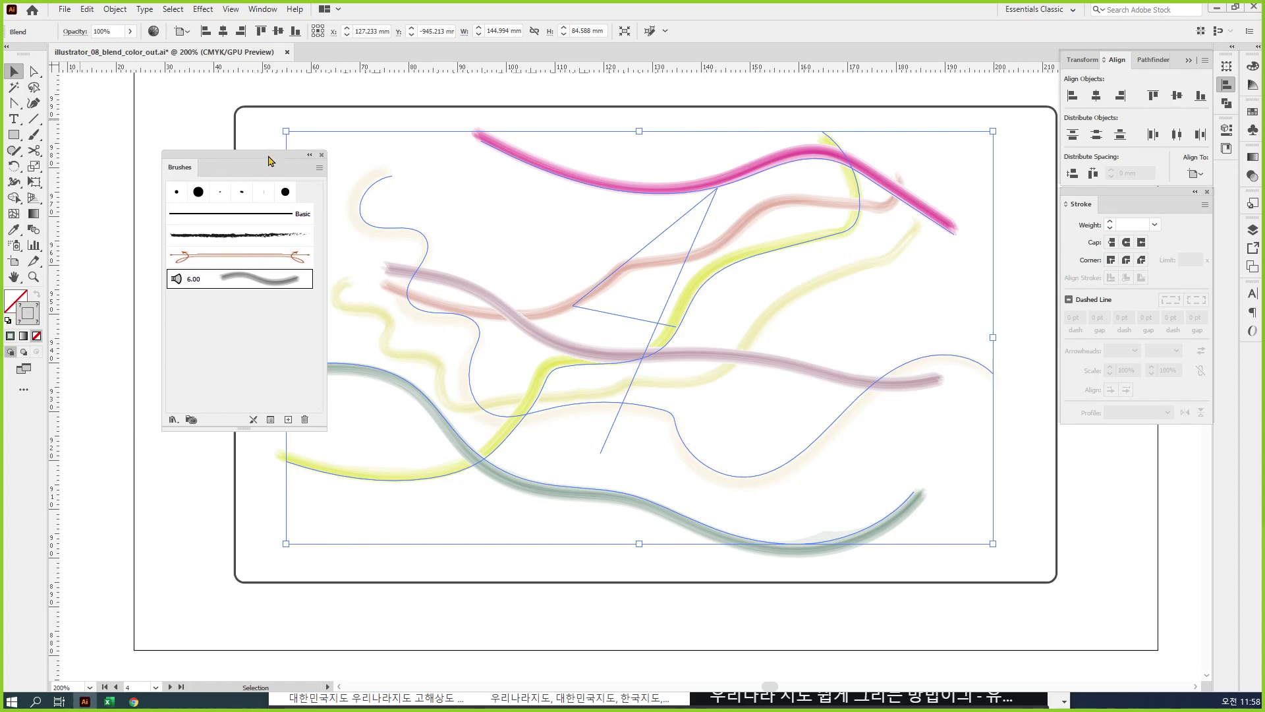
left_click(310, 154)
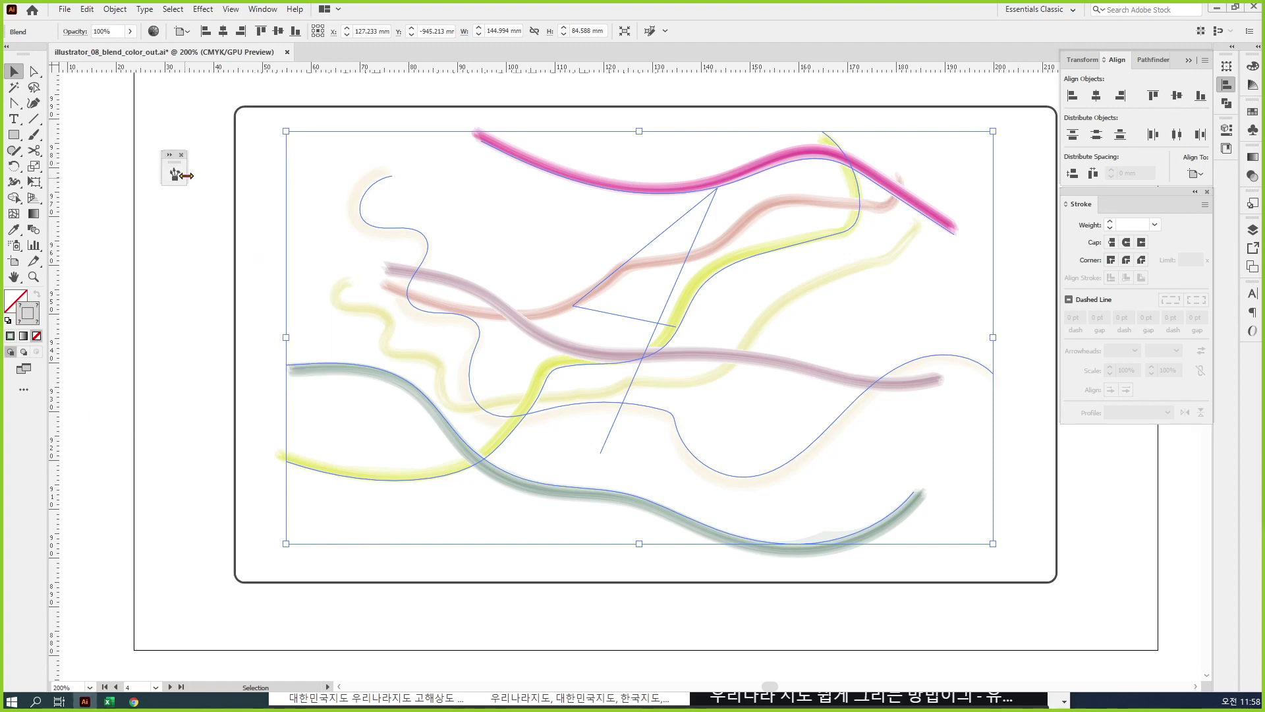
left_click_drag(187, 174, 350, 179)
left_click(251, 176)
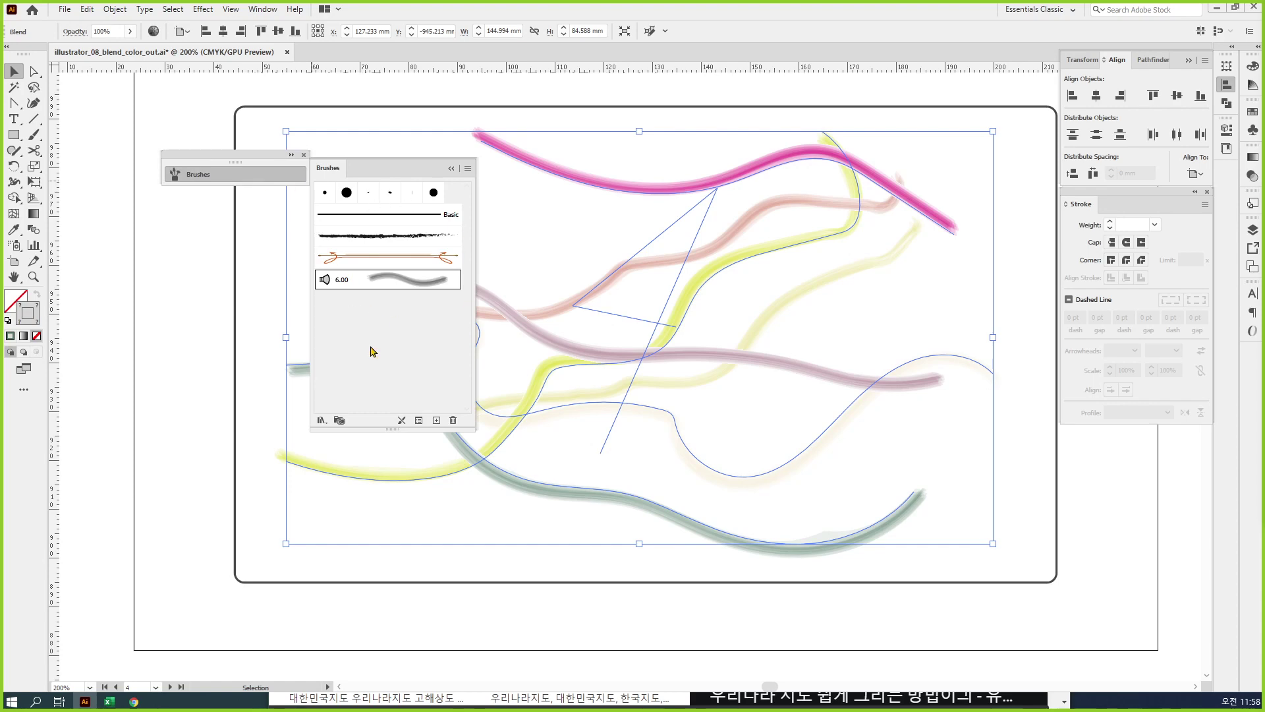
mouse_move(226, 166)
left_mouse_down()
mouse_move(133, 125)
mouse_move(118, 104)
left_mouse_up()
left_click(120, 117)
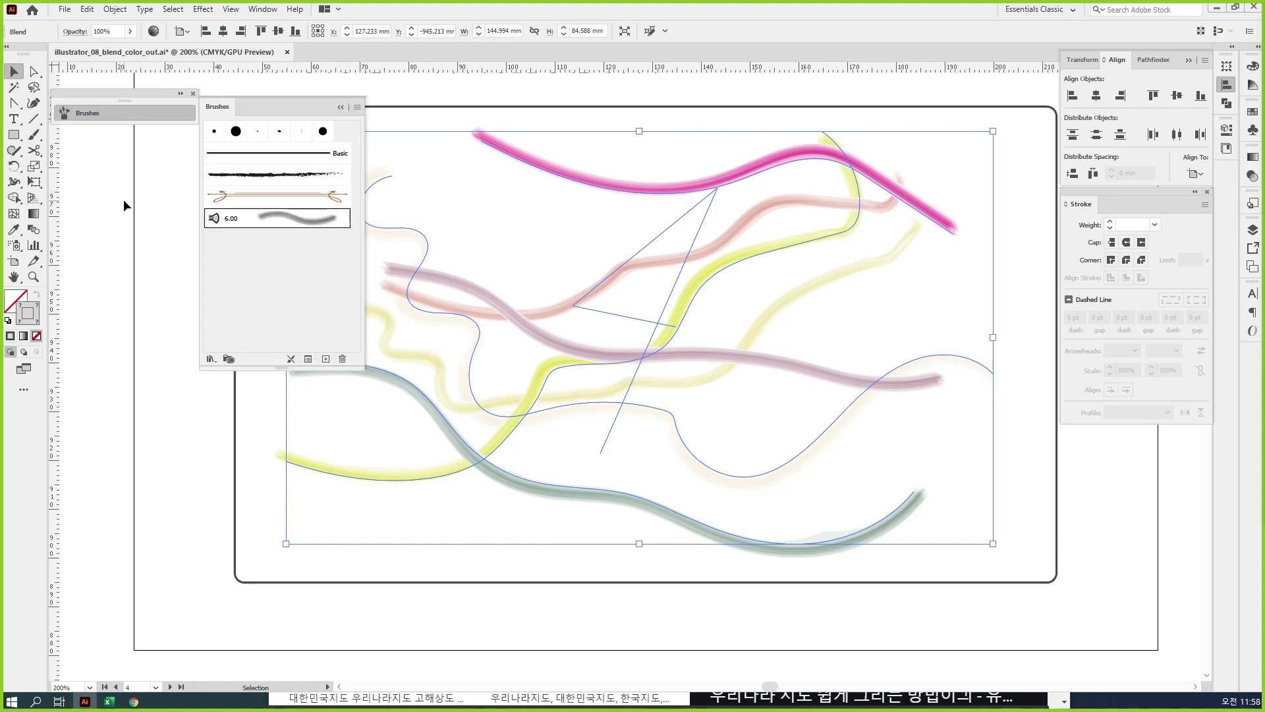
Step: Set the four-curve blend's spacing to Specified Steps with 32 steps
double_click(34, 229)
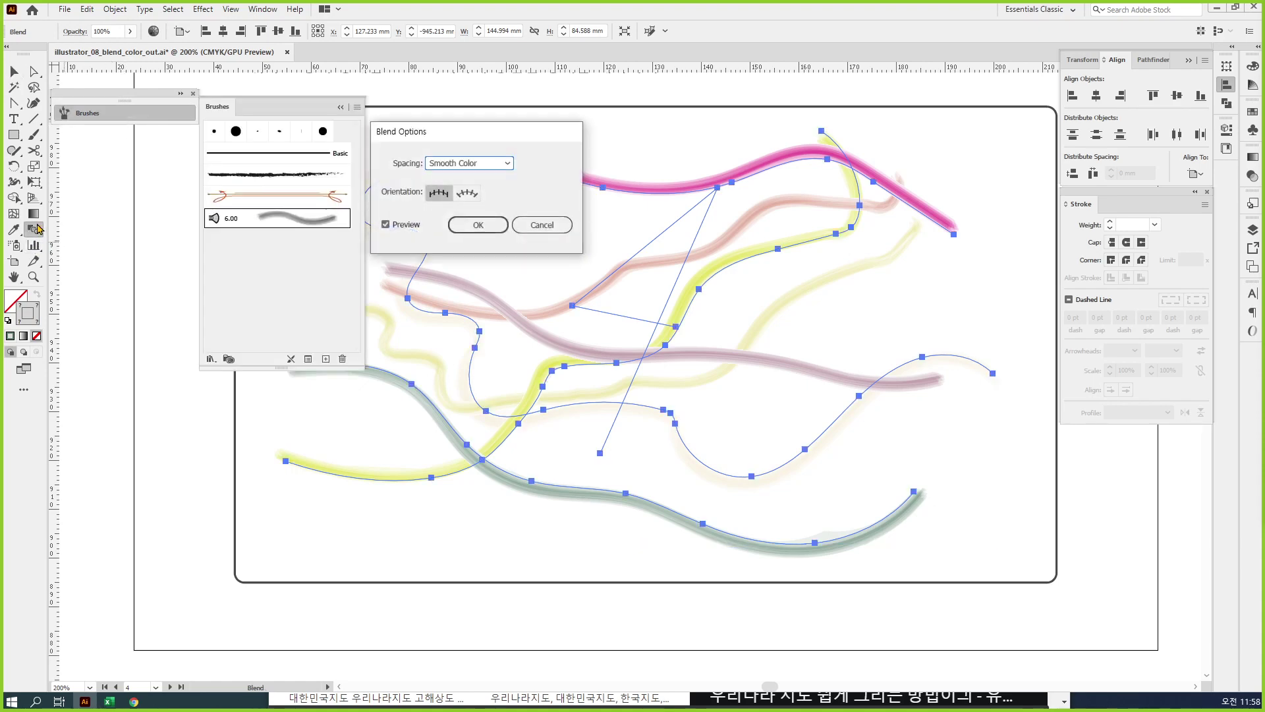
left_click(500, 164)
left_click(462, 191)
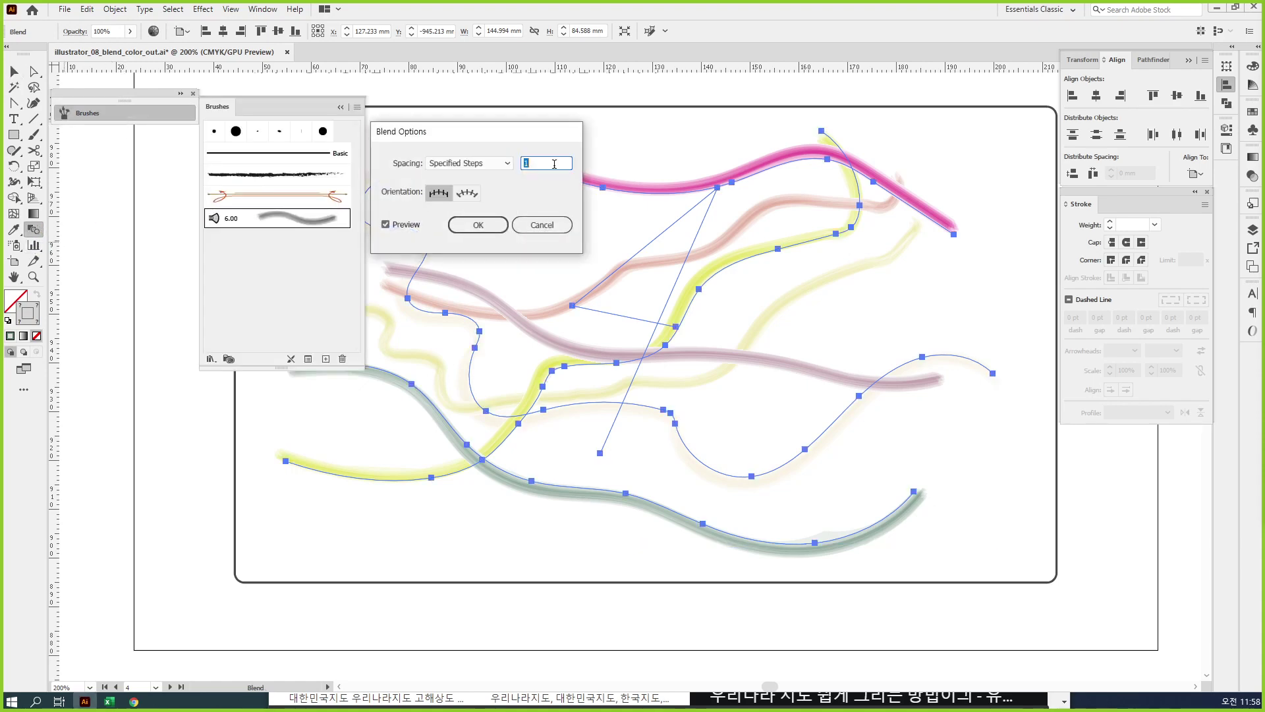
type("8")
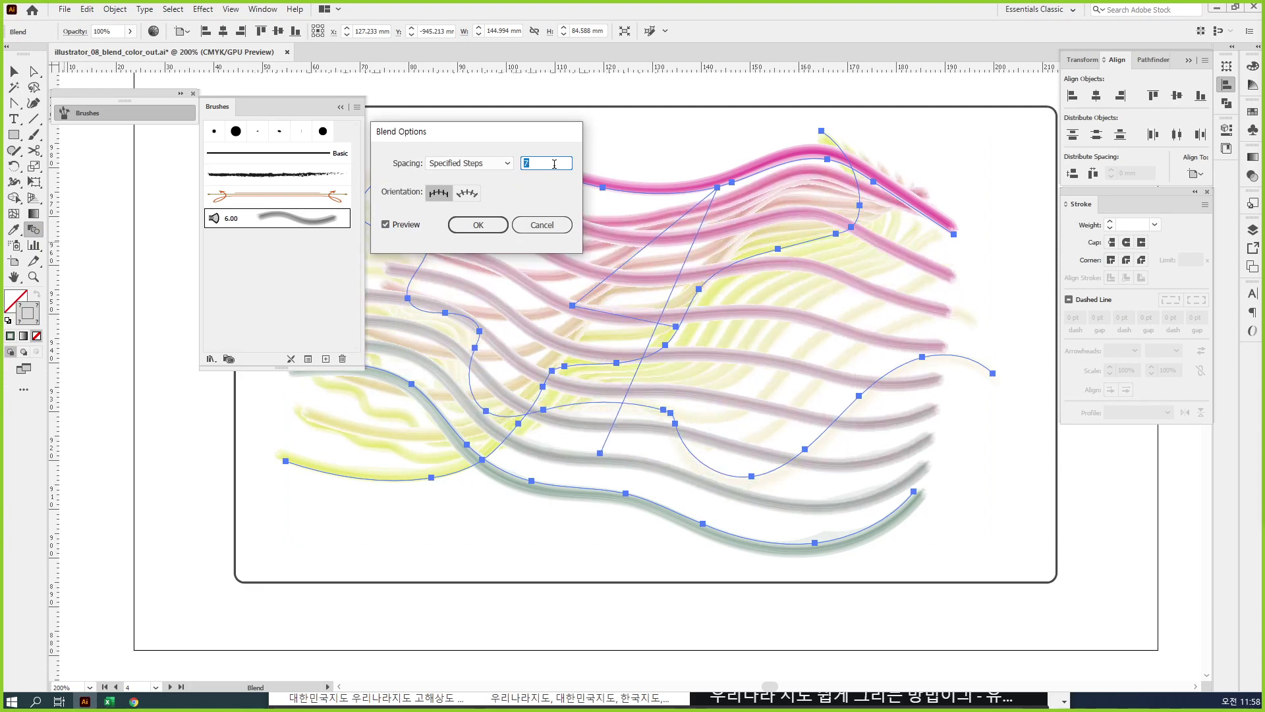
key("Up")
key("Up")
key("Up")
key("Up")
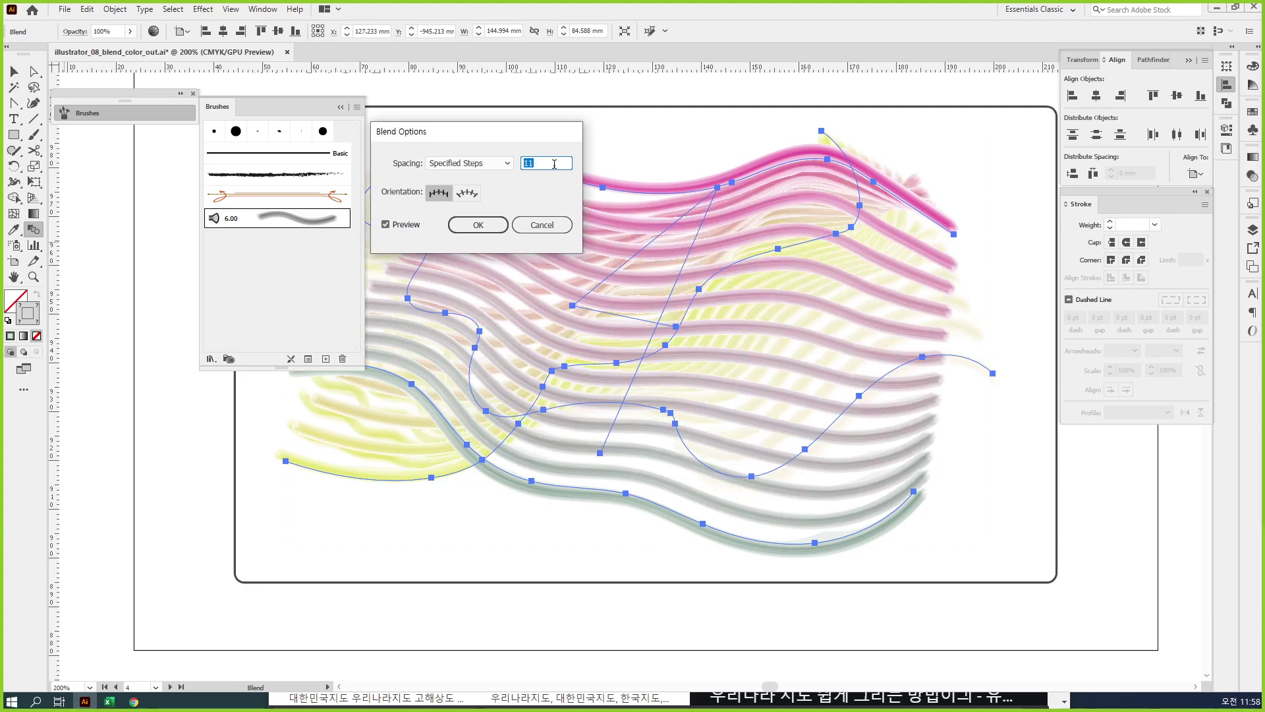
key("Up")
key("Up")
key("Up")
key("Up")
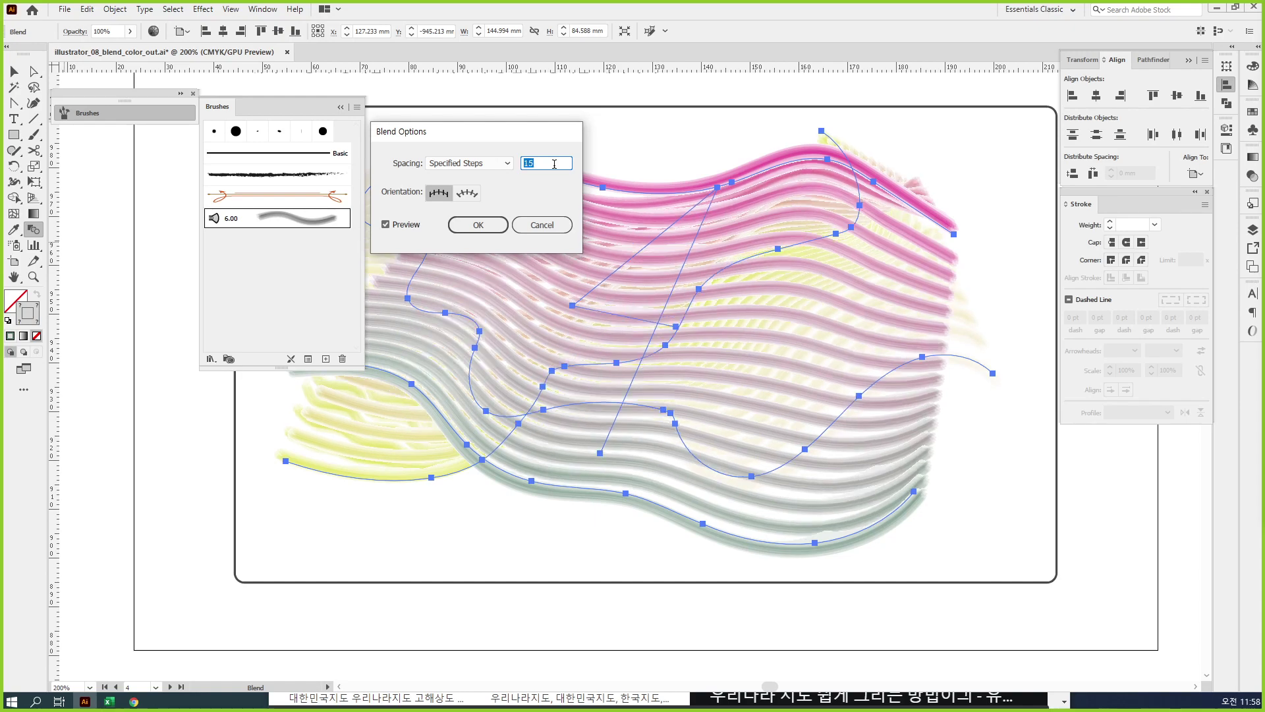
key("Up")
key("Up")
key("Up")
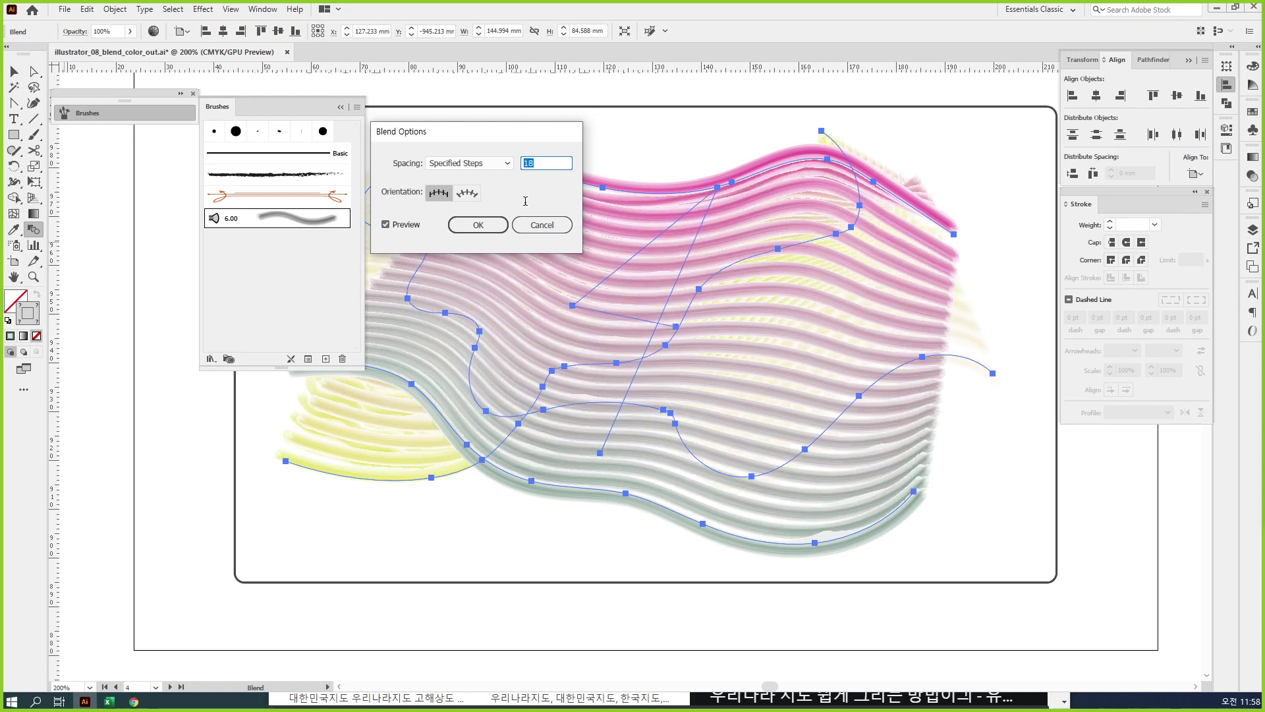
key("Up")
key("Up")
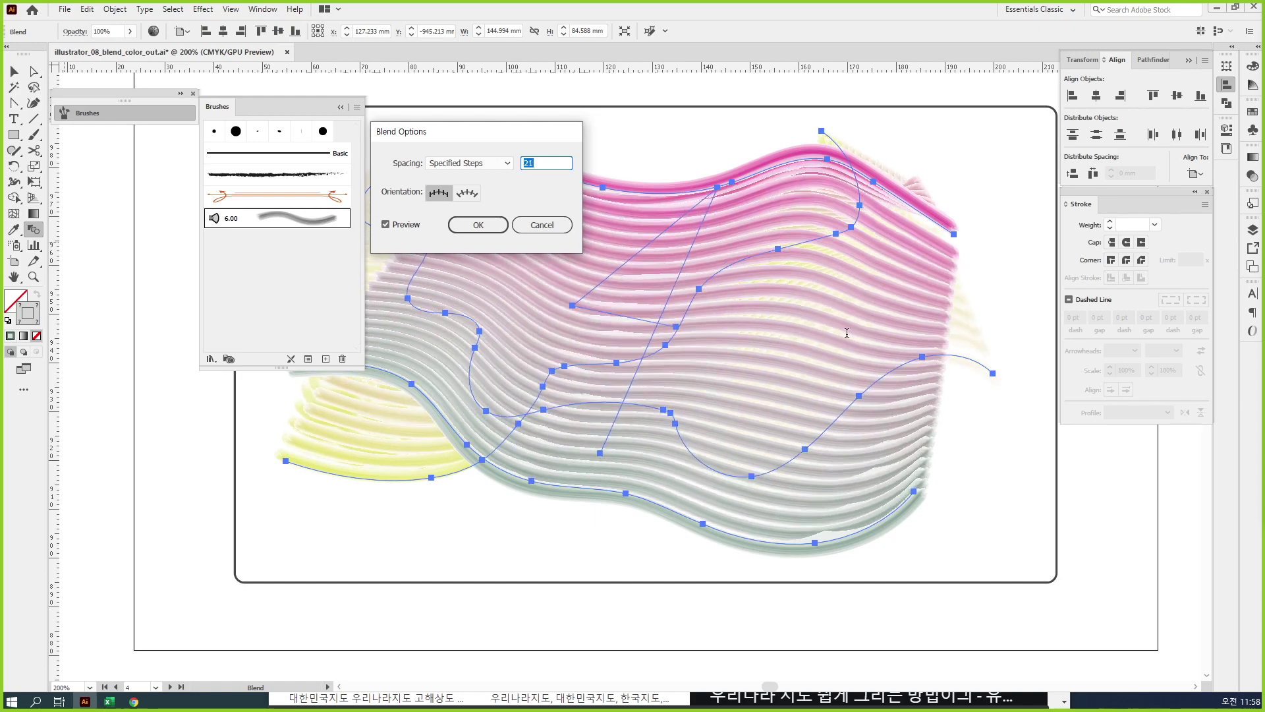
key("Up")
key("Up")
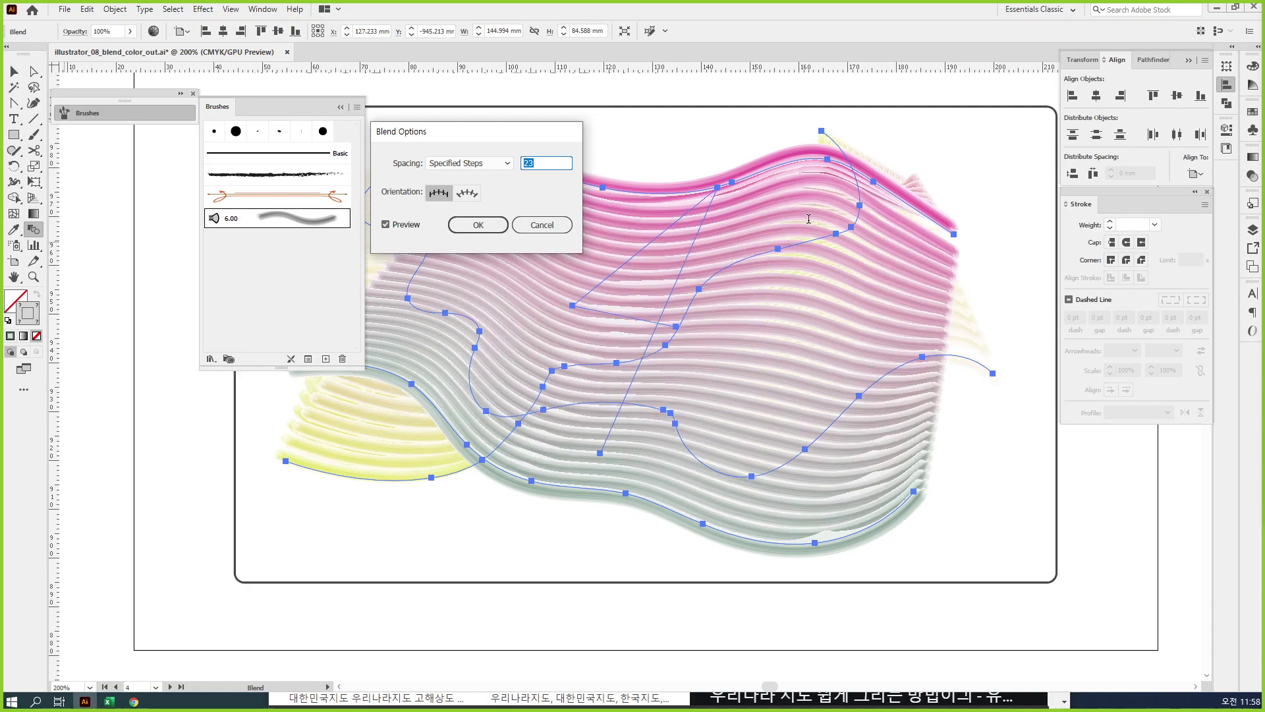
key("Up")
key("Up")
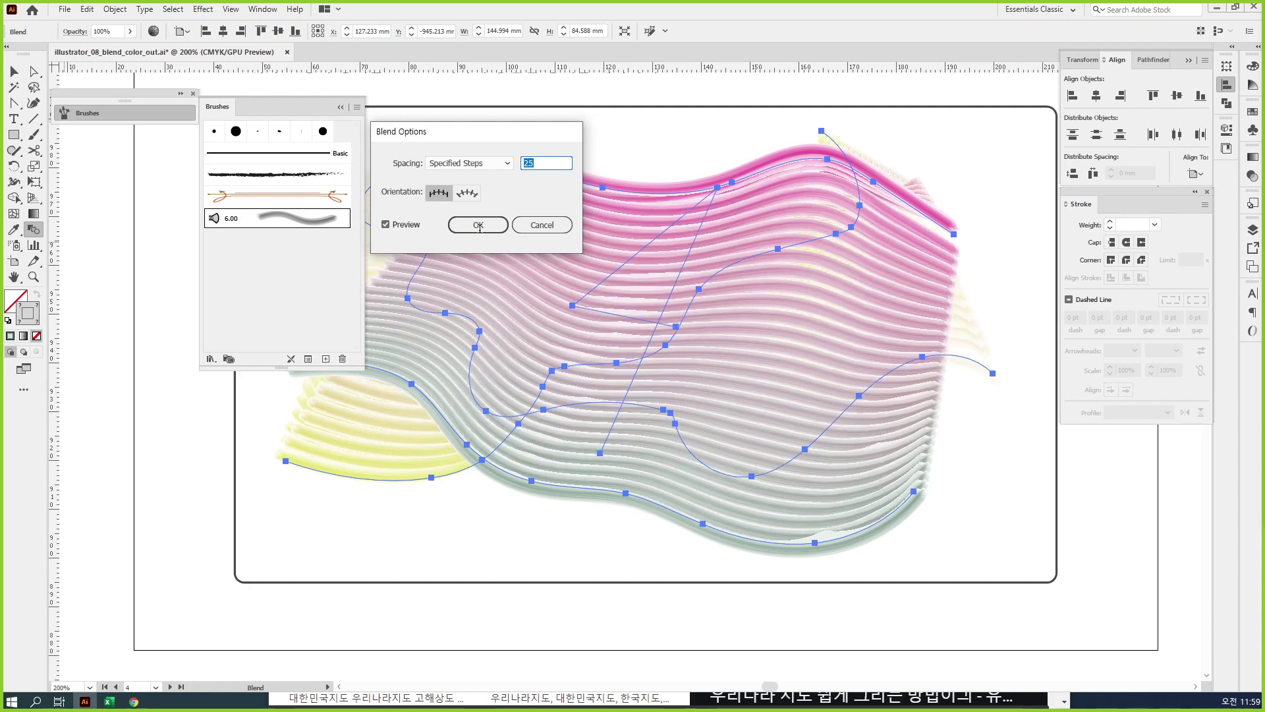
key("Up")
key("Up")
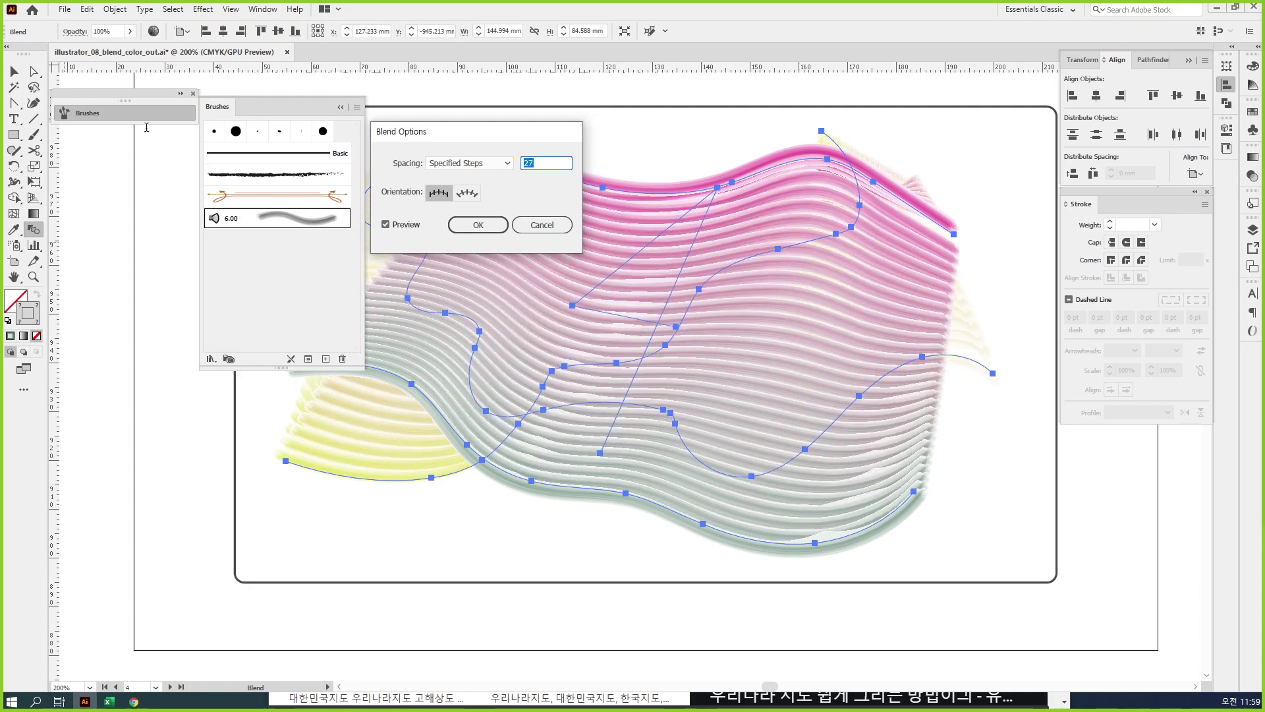
key("Up")
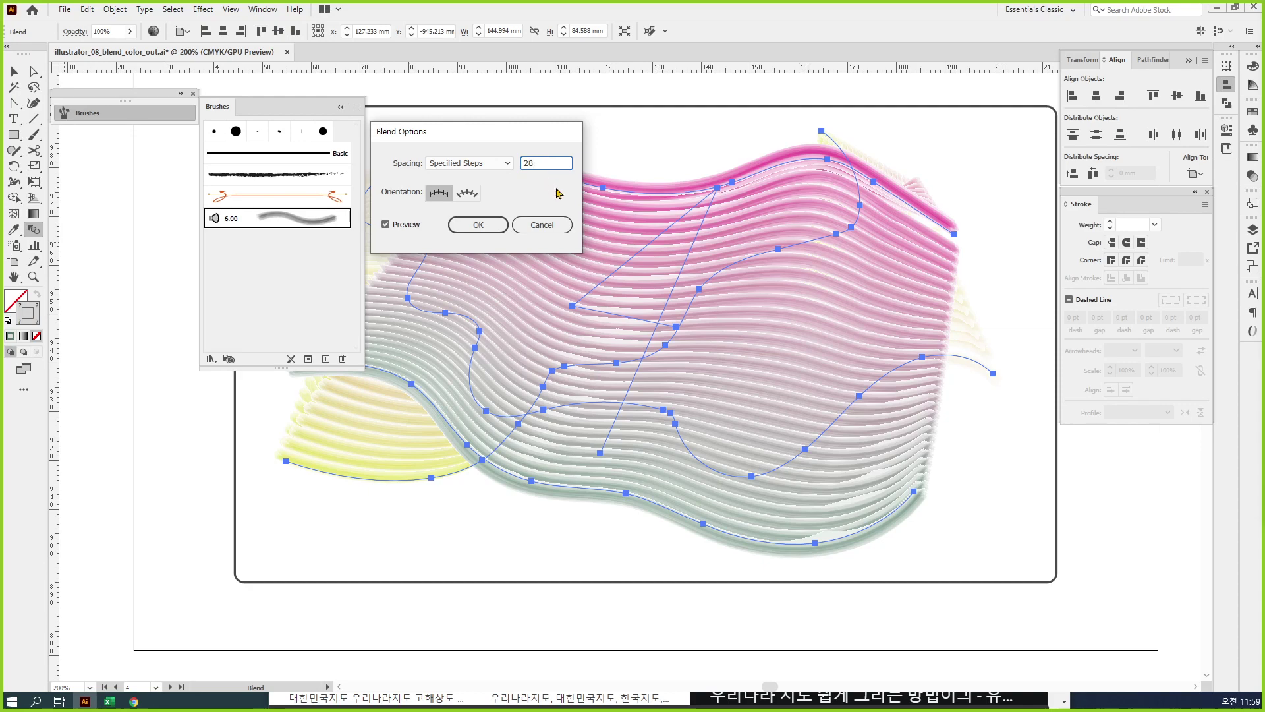
key("Up")
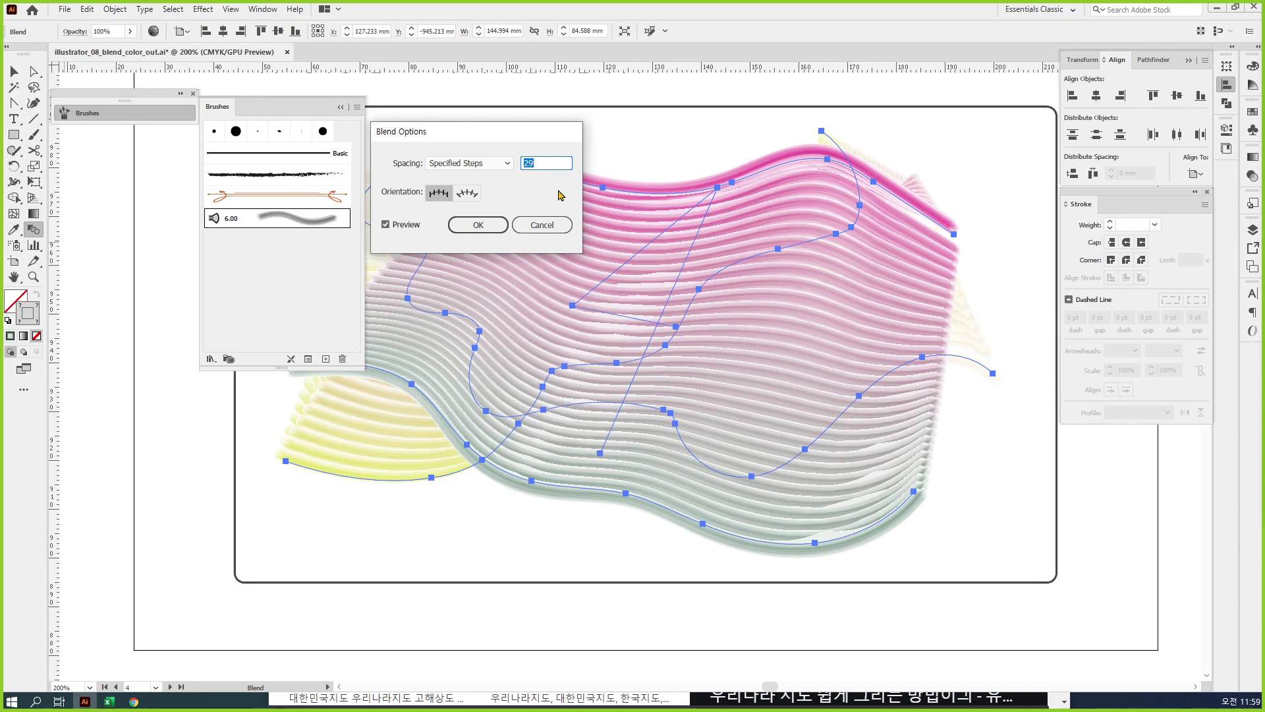
key("Up")
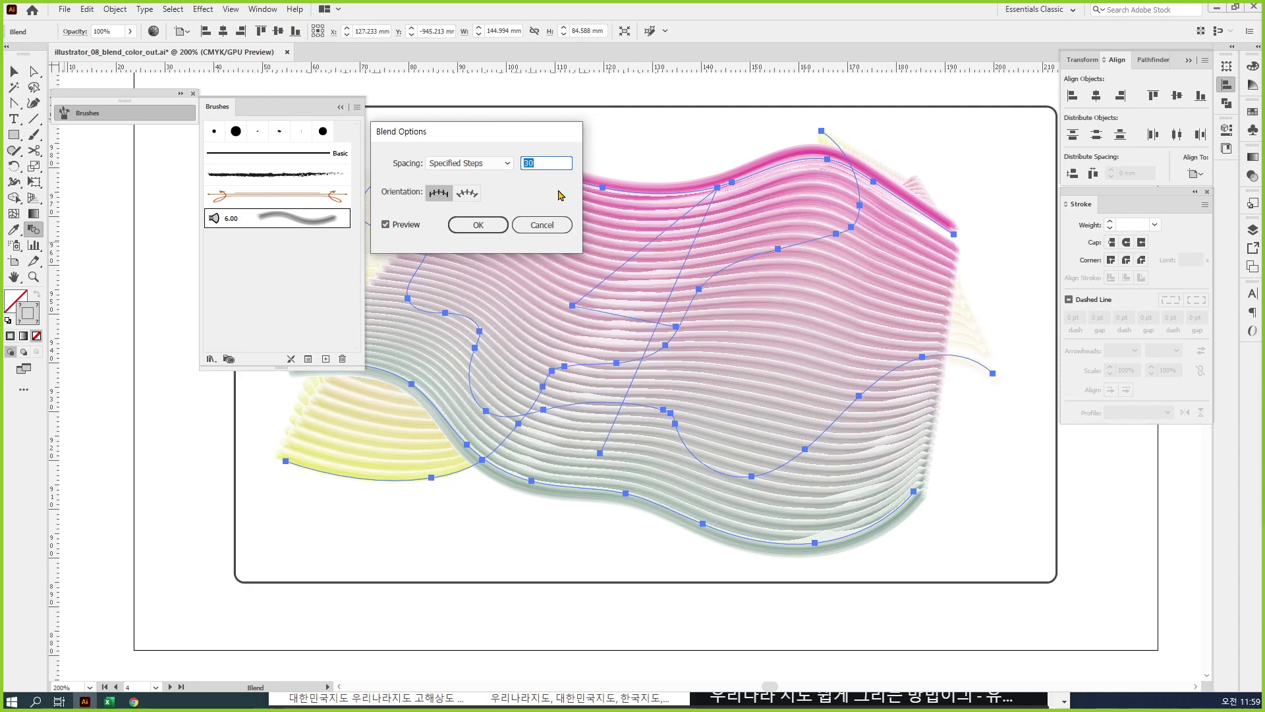
key("Up")
key("Up")
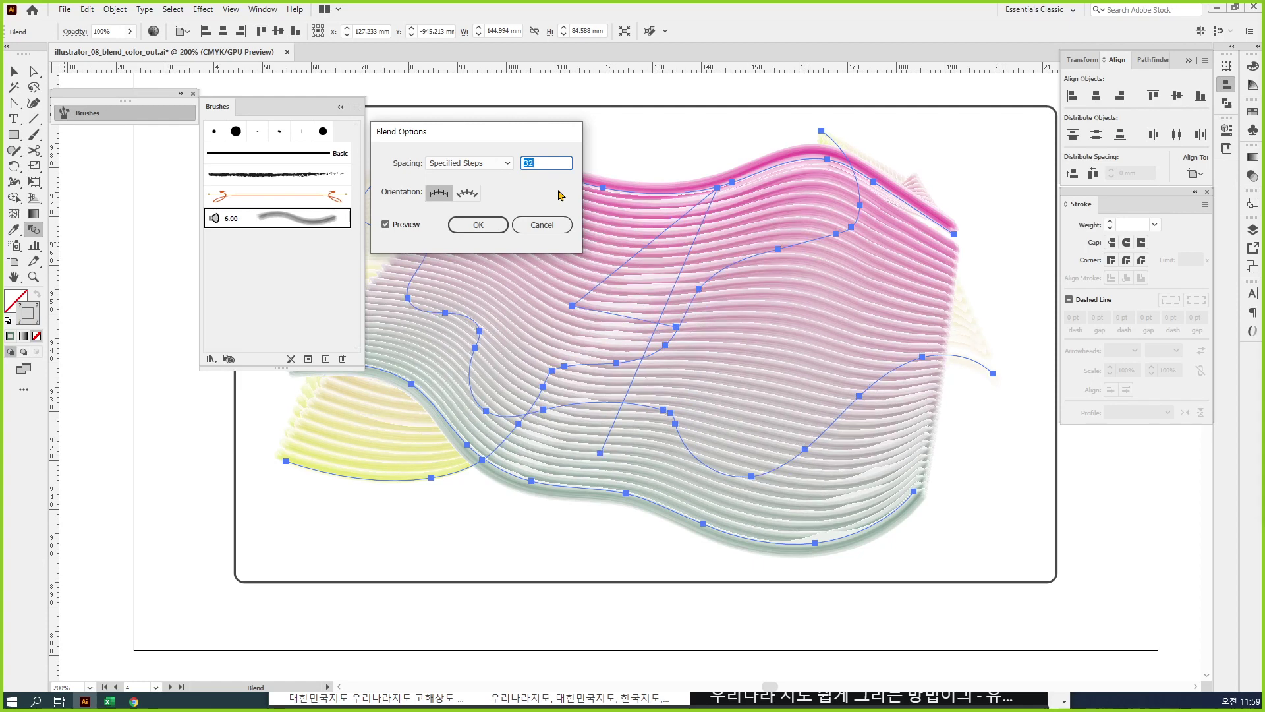
left_click(487, 224)
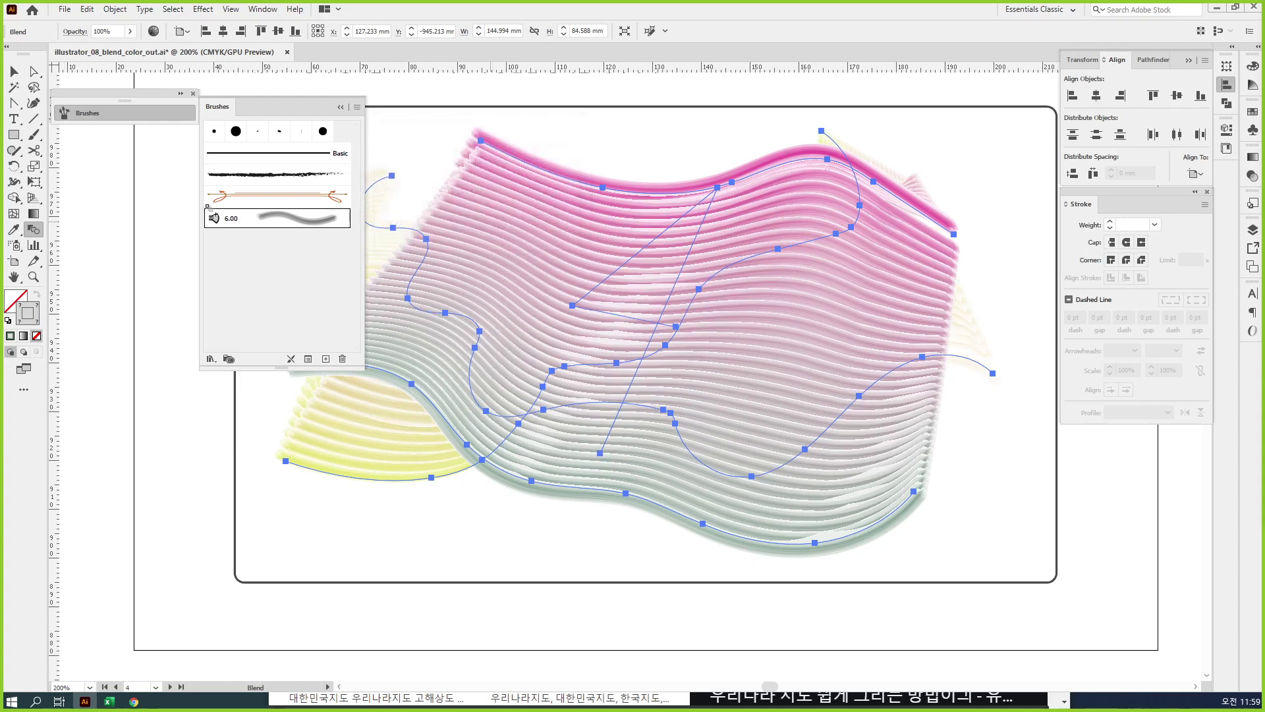
Step: Apply the 5 pt. Round brush to the whole blend at 0.25 pt stroke weight and deselect it
left_click(214, 133)
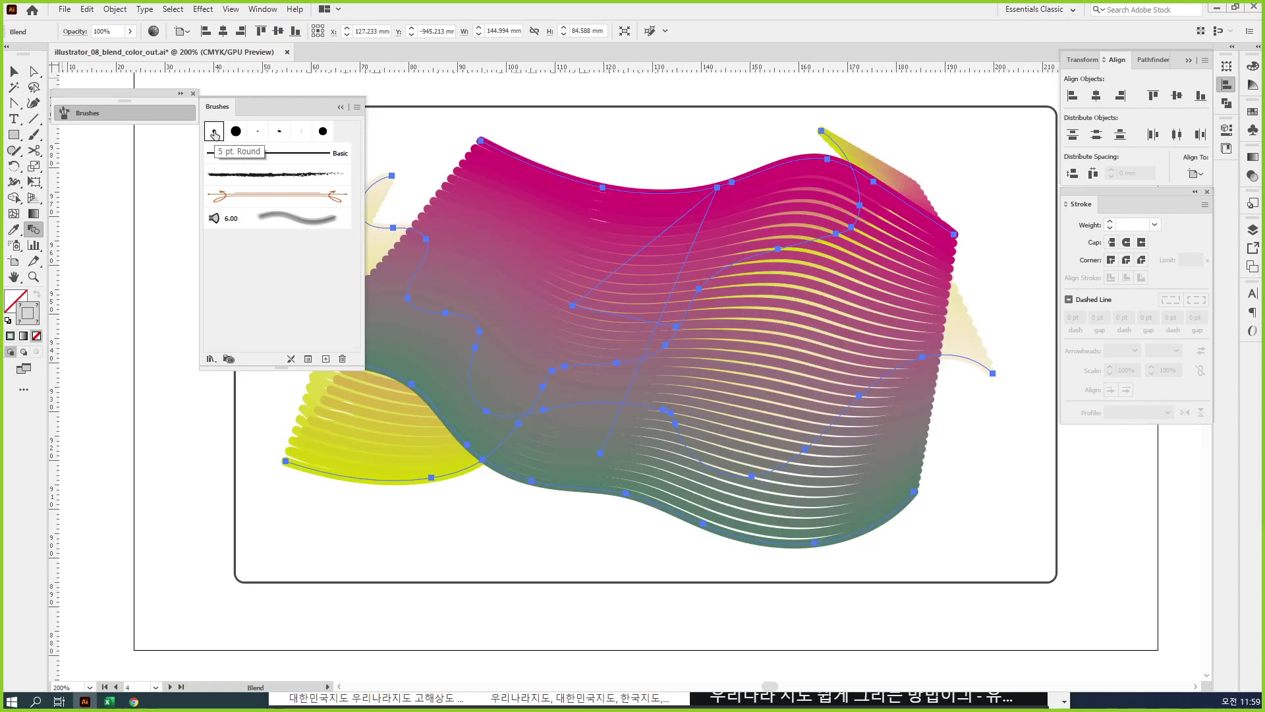
left_click(1154, 225)
left_click(1167, 243)
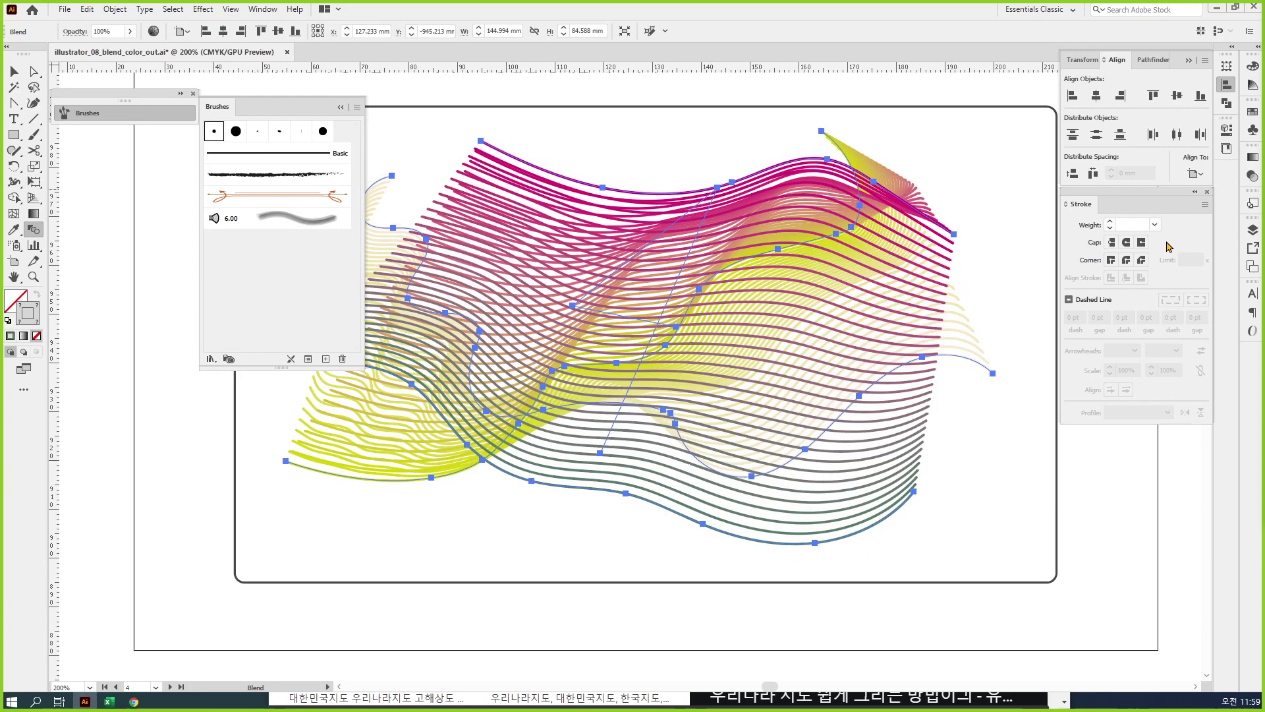
left_click(1110, 228)
left_click(14, 70)
left_click(912, 418)
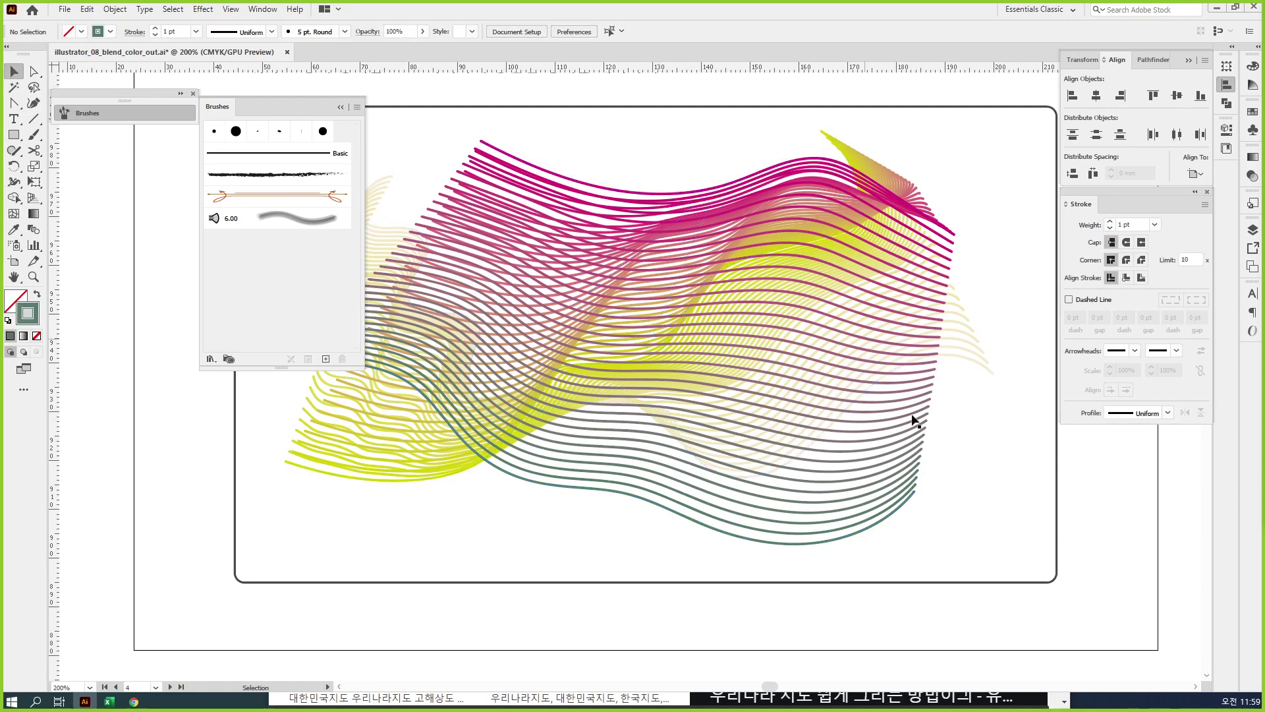
Step: Try to lower the whole blend's stroke weight further, and undo the weight changes
left_click_drag(1001, 522, 583, 188)
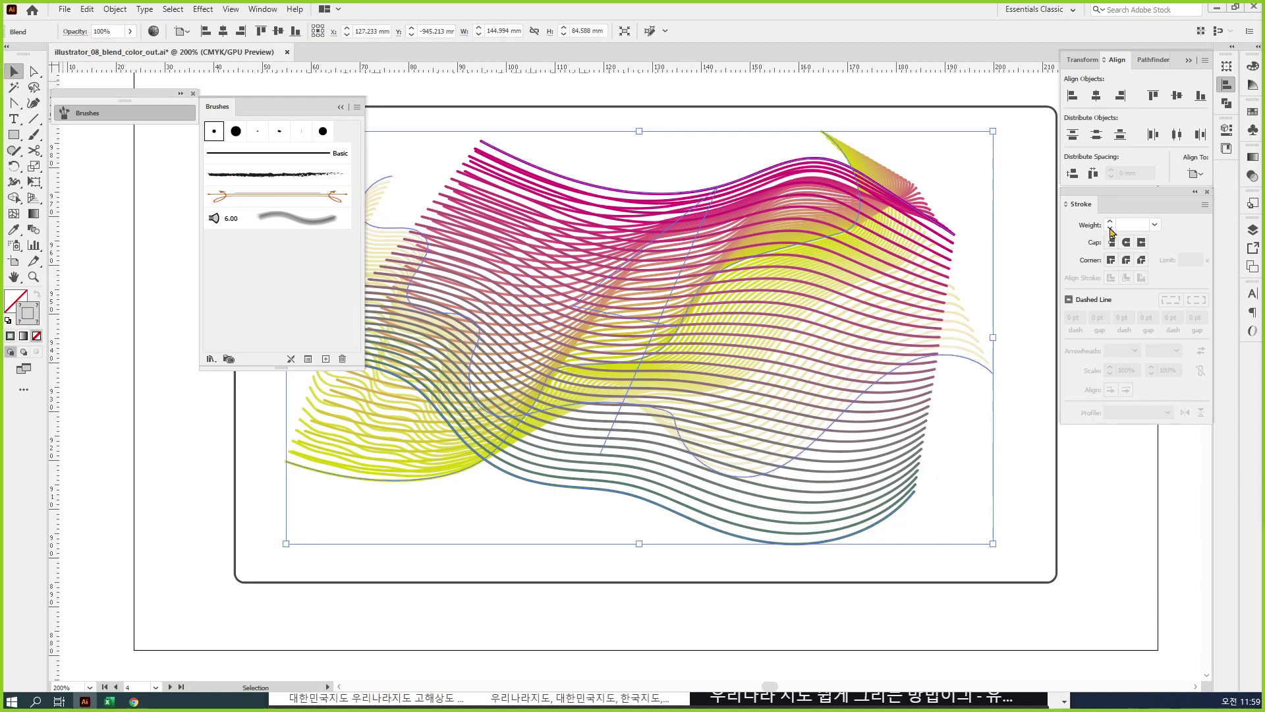
left_click(1154, 225)
left_click(1165, 240)
left_click(1110, 227)
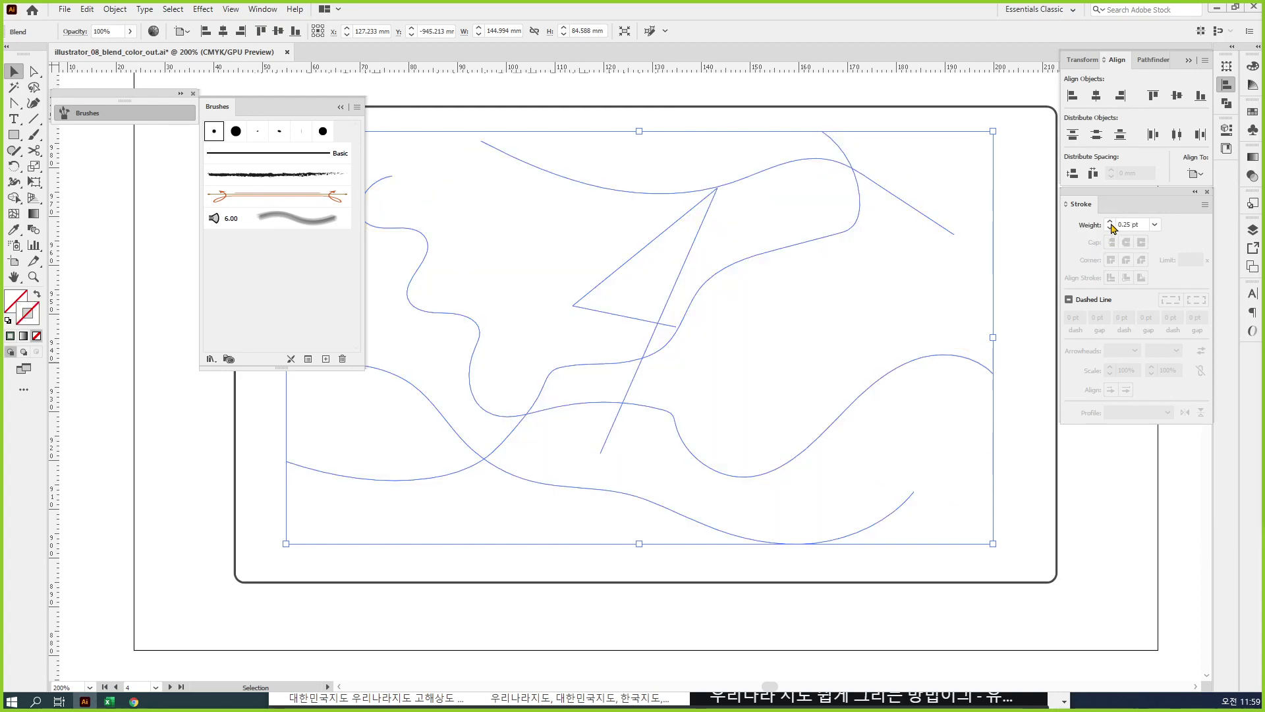
left_click(1111, 225)
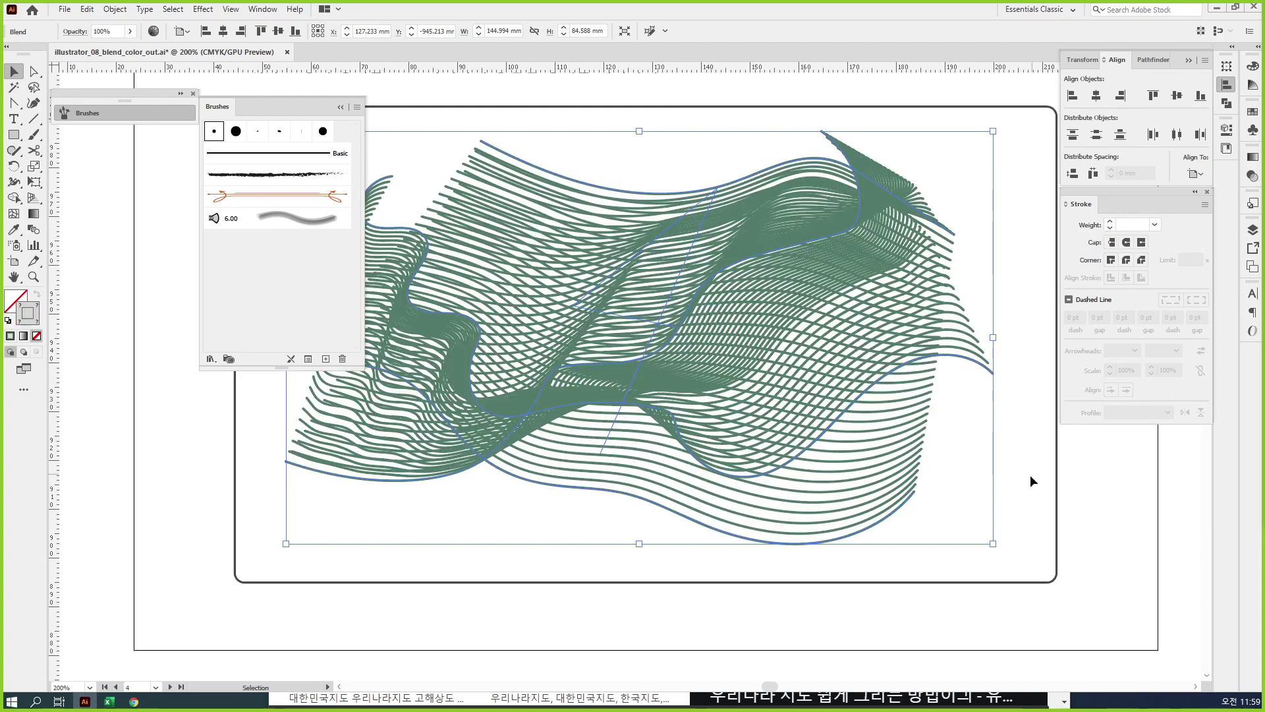
key("ctrl+z")
key("ctrl+z")
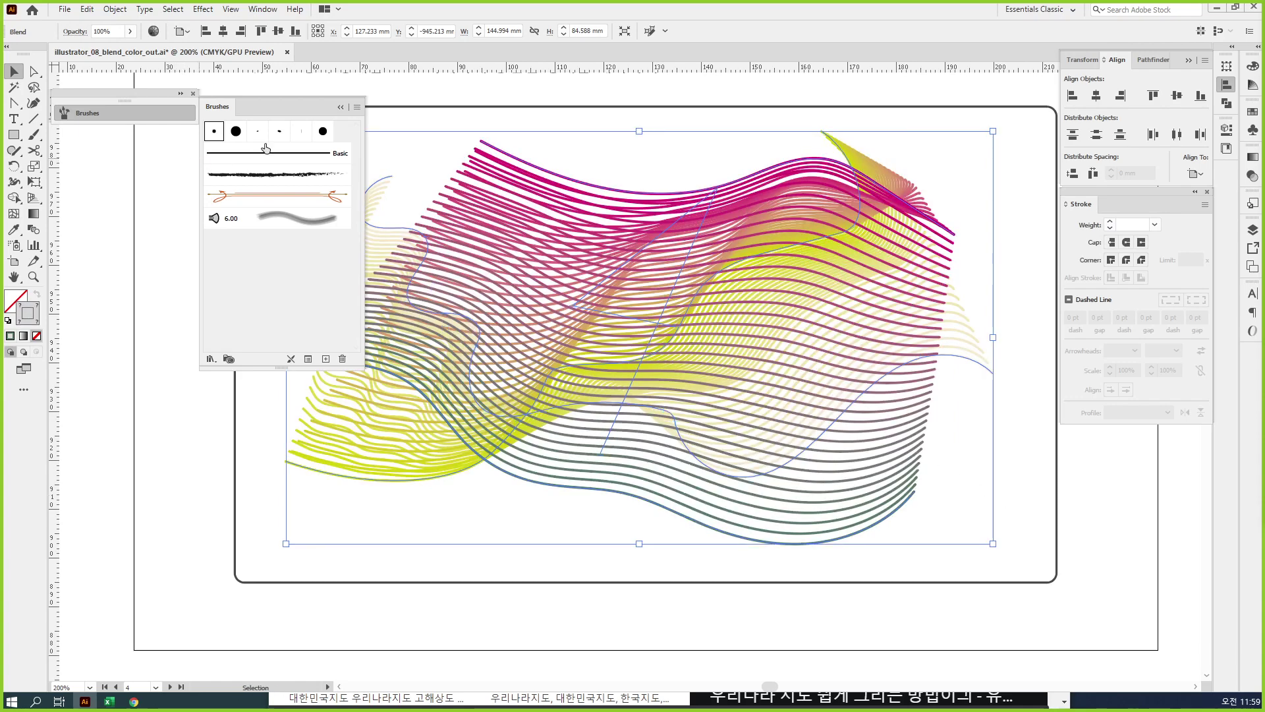
Step: Try a thinner calligraphic brush on the blend and return to the 5 pt. Round brush
left_click(301, 131)
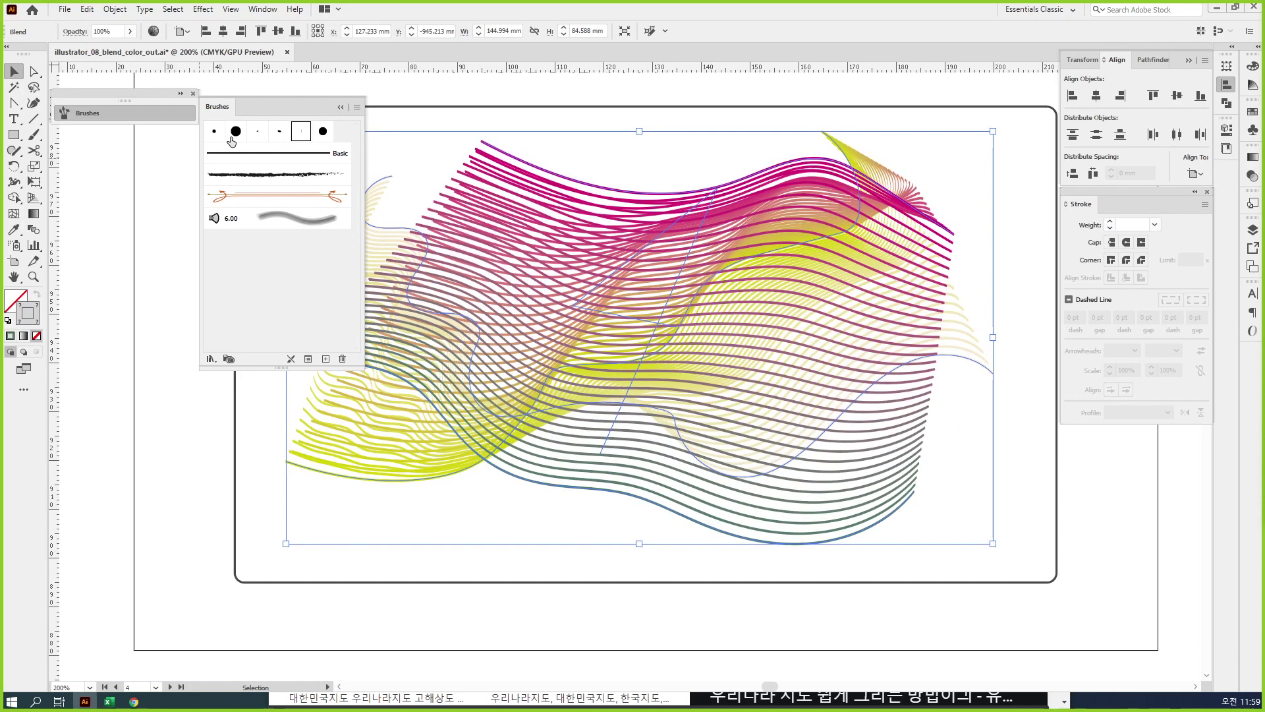
left_click(217, 132)
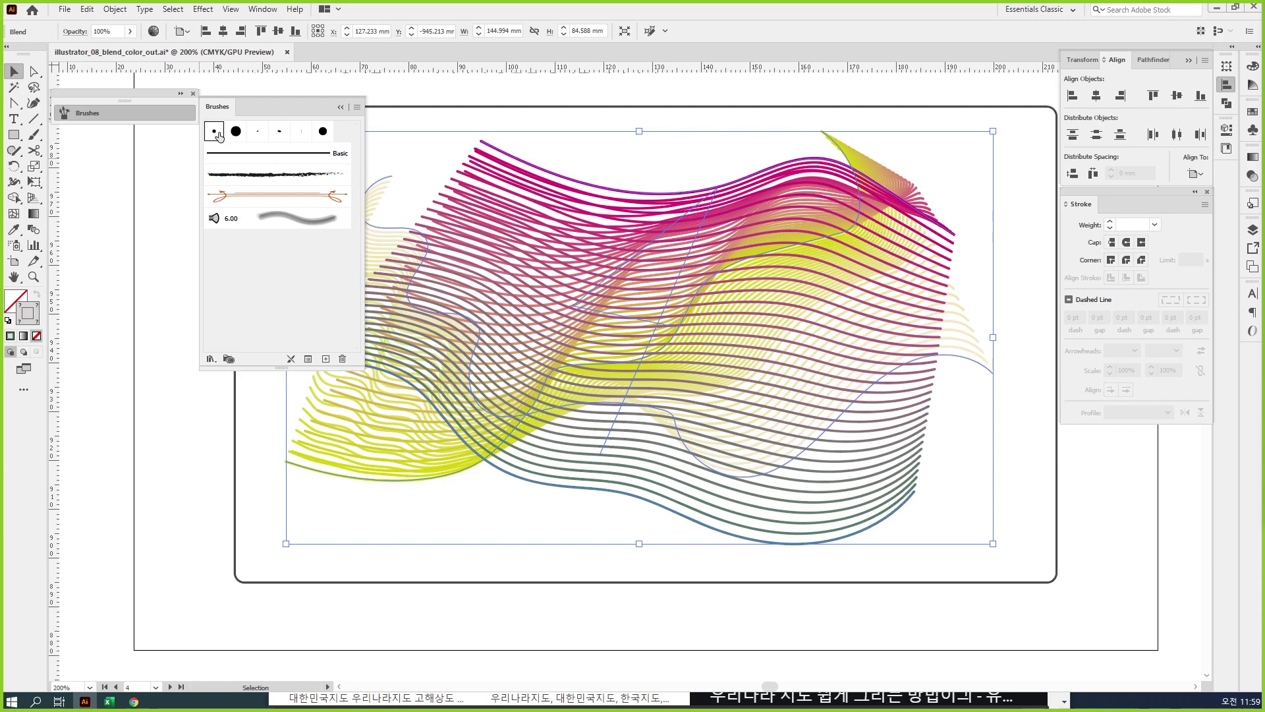
left_click(621, 146)
Step: Set the stroke weight of only the magenta curve within the blend to 0.1 pt
left_click(29, 71)
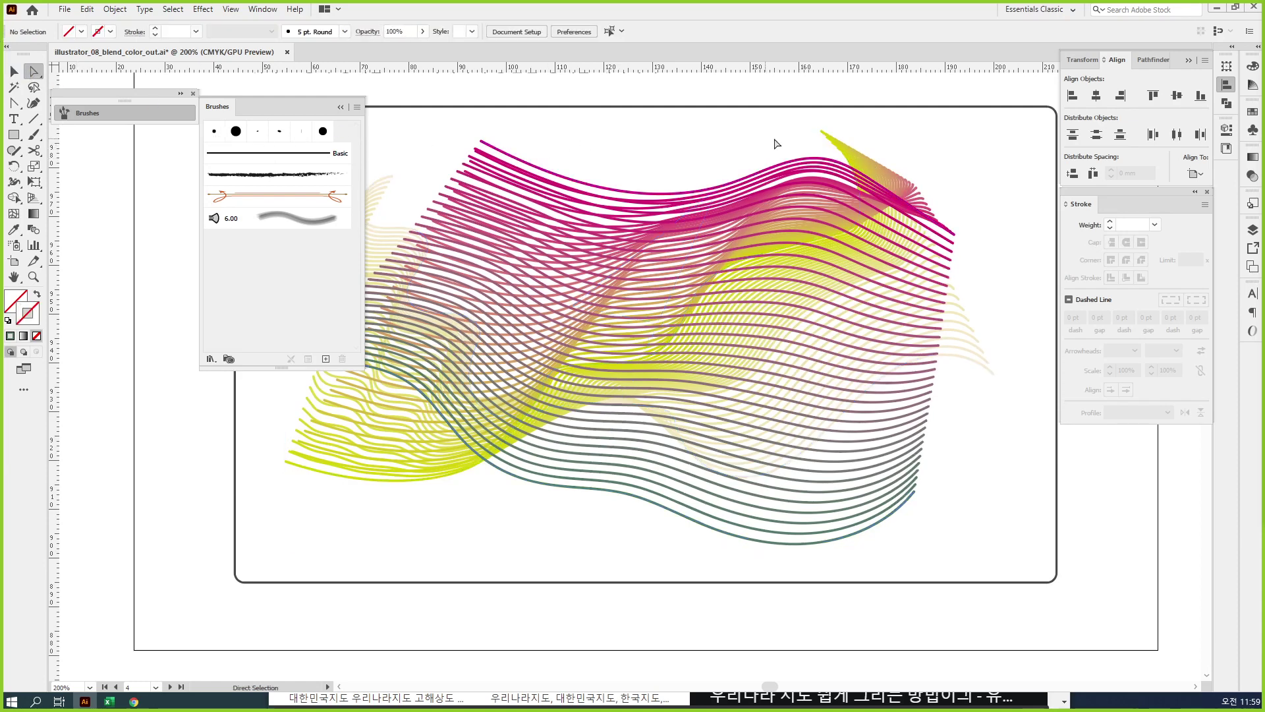
left_click(822, 163)
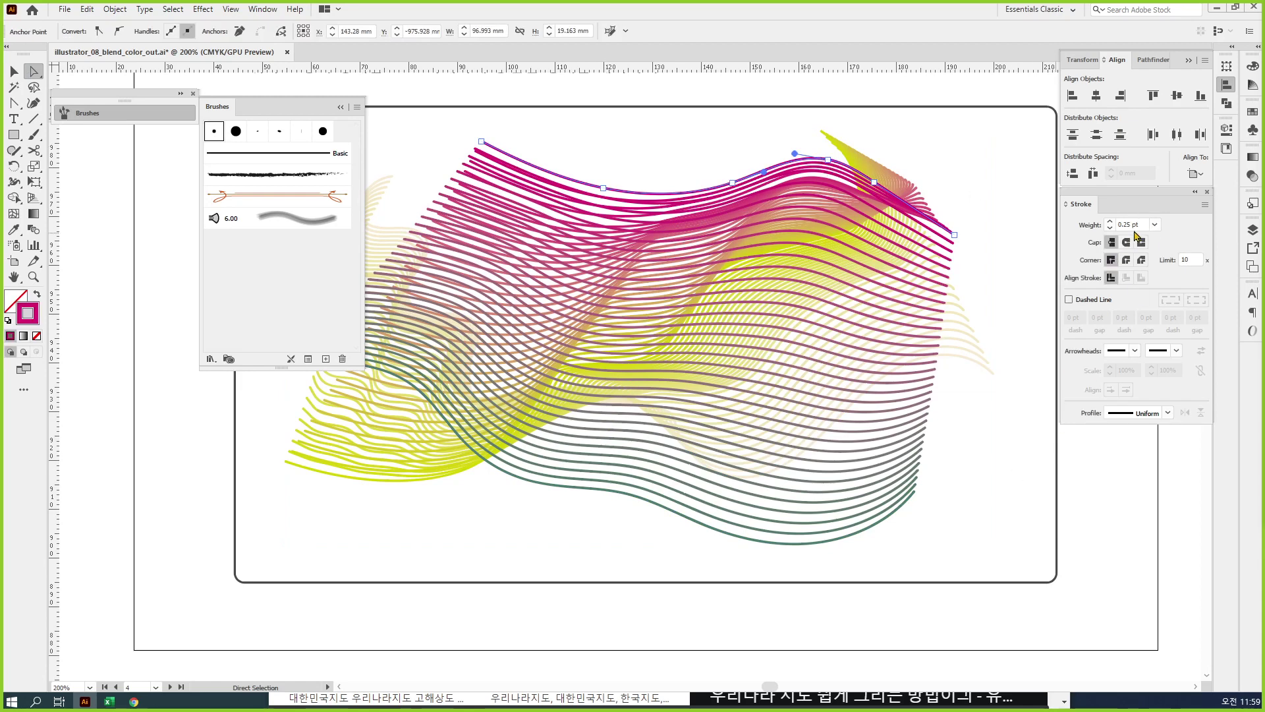
left_click(1128, 224)
type("0.1")
key("Return")
Step: Set the yellow-green curve's stroke weight within the blend to 0.1 pt
left_click(829, 156)
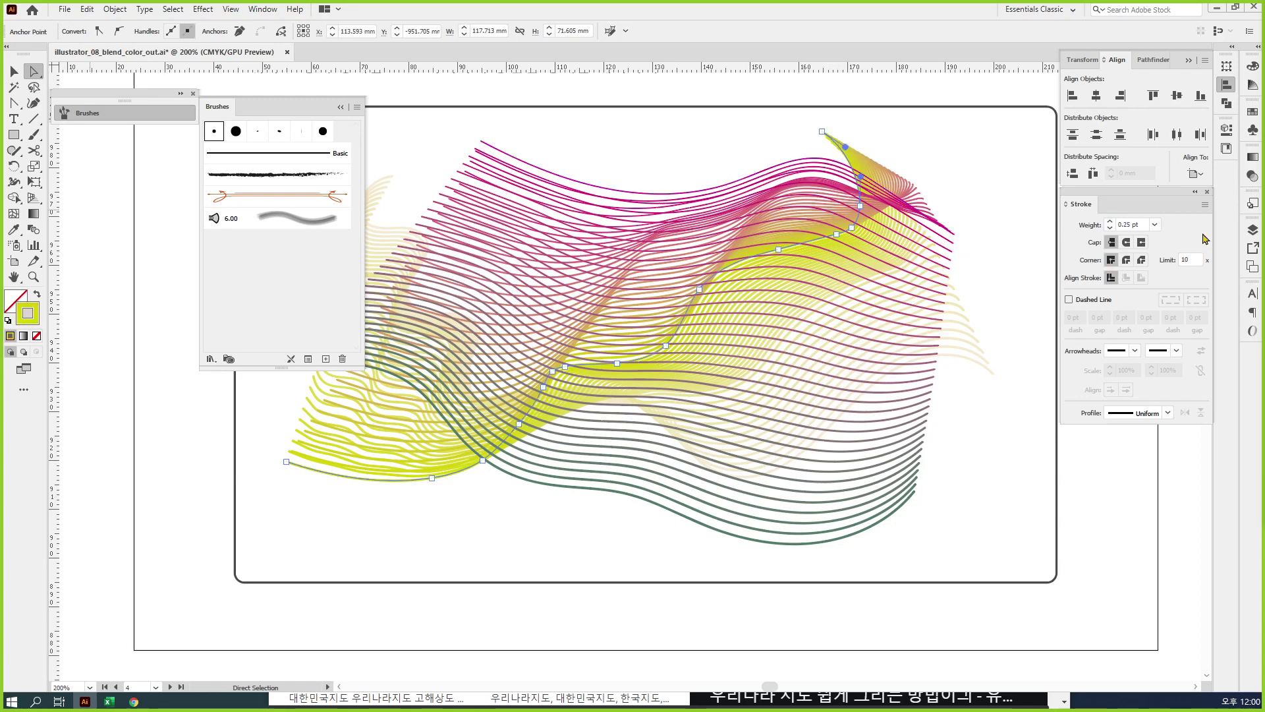
left_click(1128, 225)
type("0.1")
key("Return")
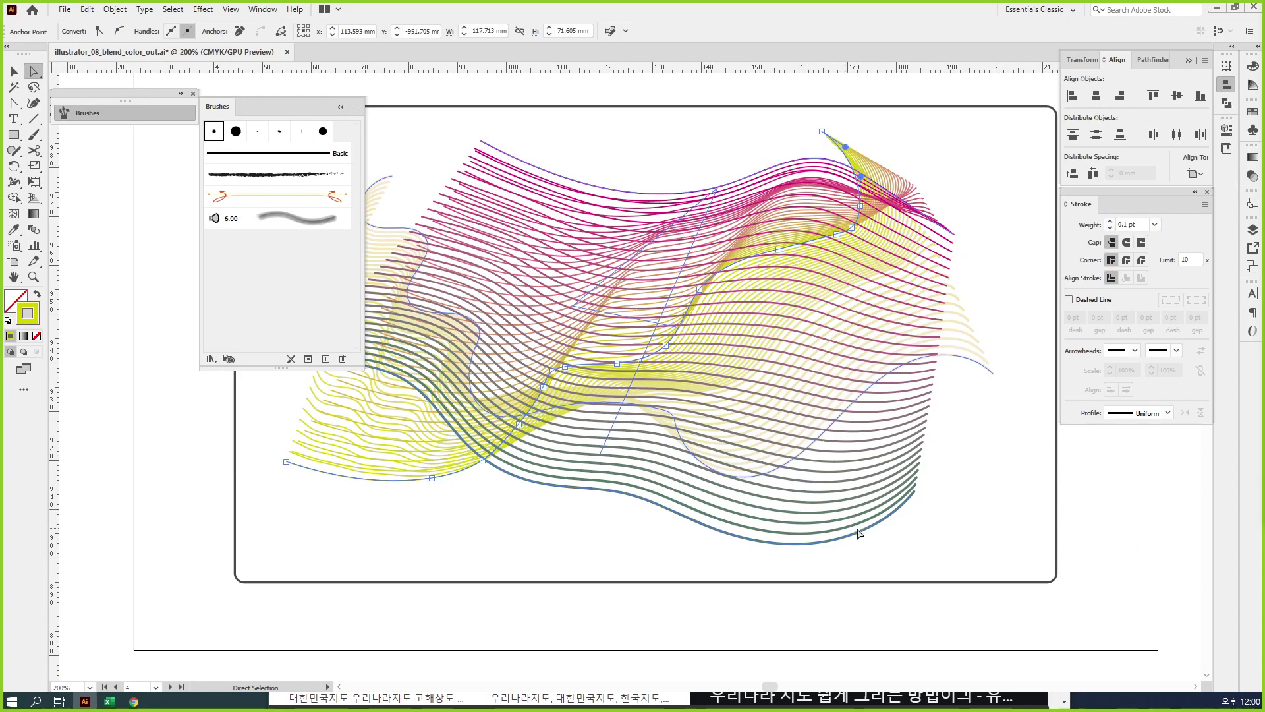
Step: Set the teal curve's stroke weight within the blend to 0.1 pt and deselect it
left_click(860, 539)
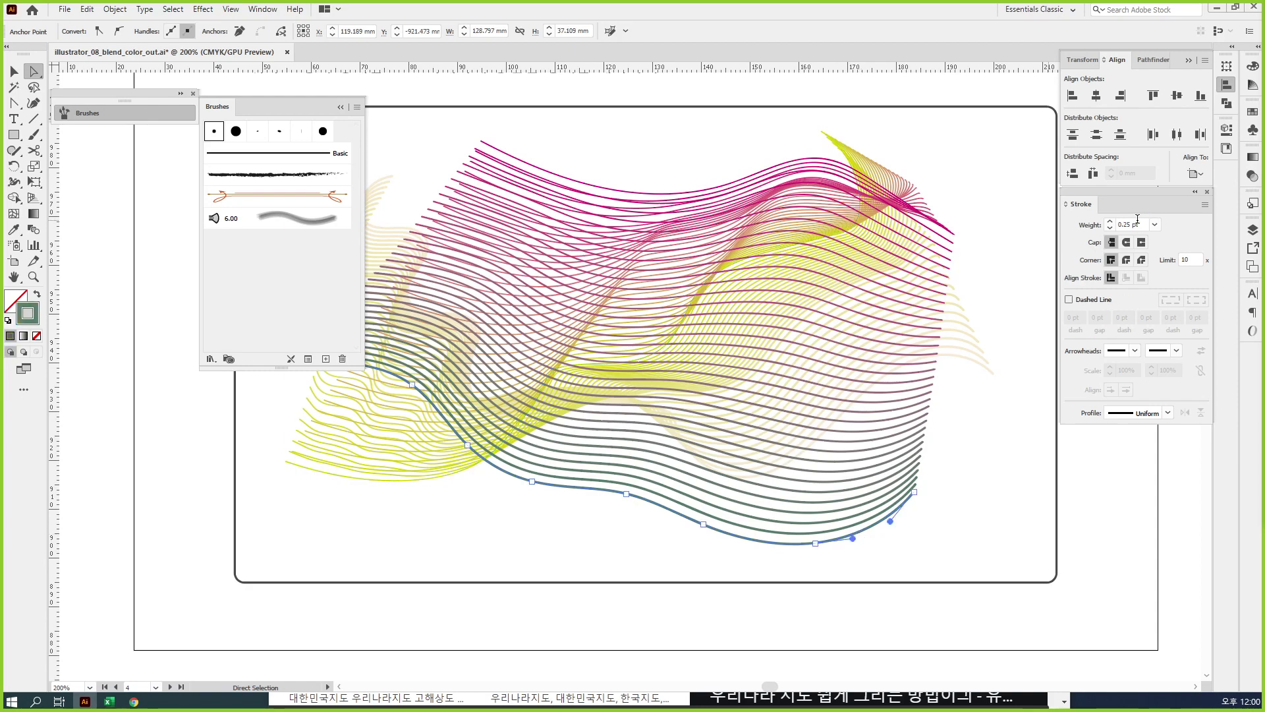
left_click(1138, 224)
type("0.1")
key("Return")
left_click(566, 529)
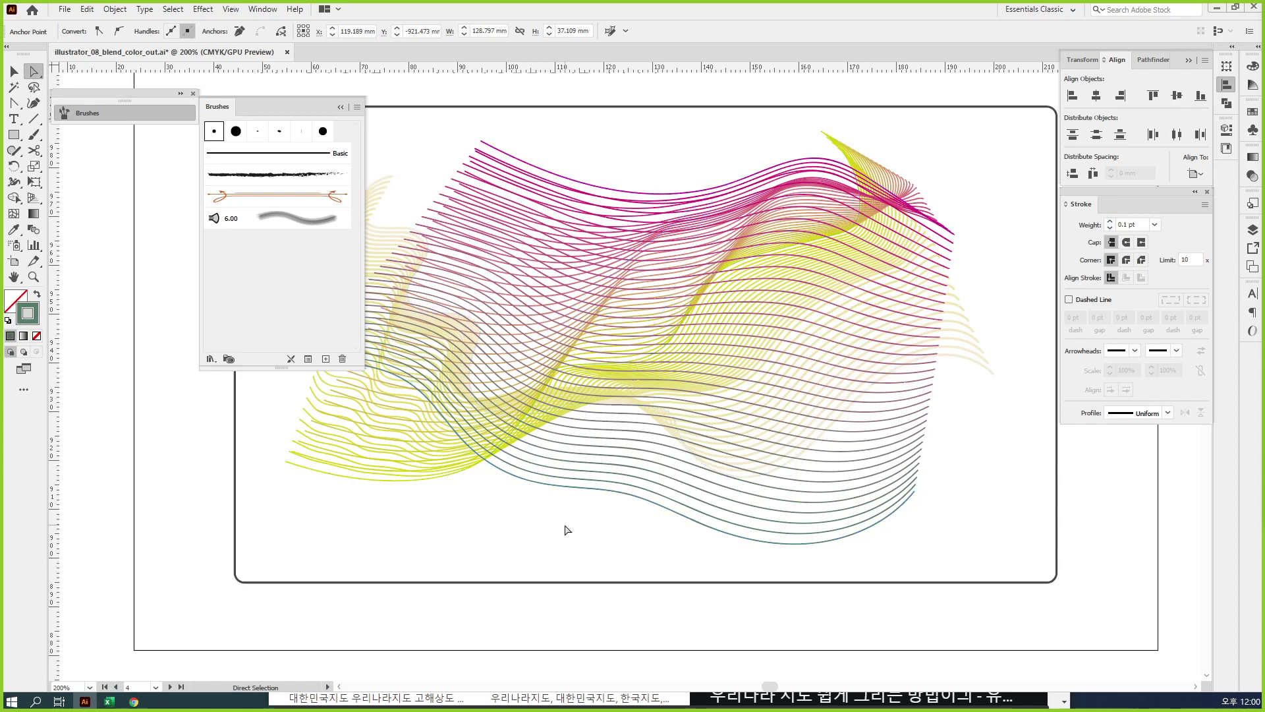
Step: Collapse the brush list and move the floating Brushes panel slightly away from the toolbox
left_click(171, 112)
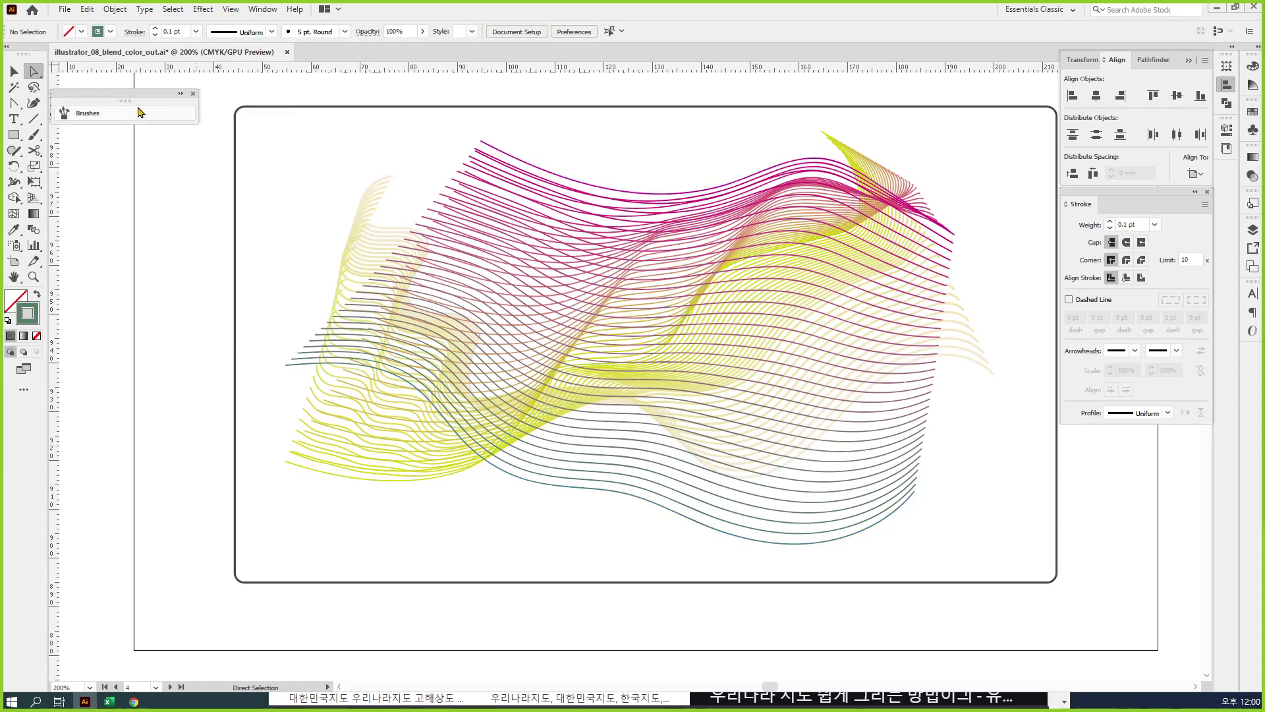
left_click_drag(107, 97, 153, 96)
left_click(14, 70)
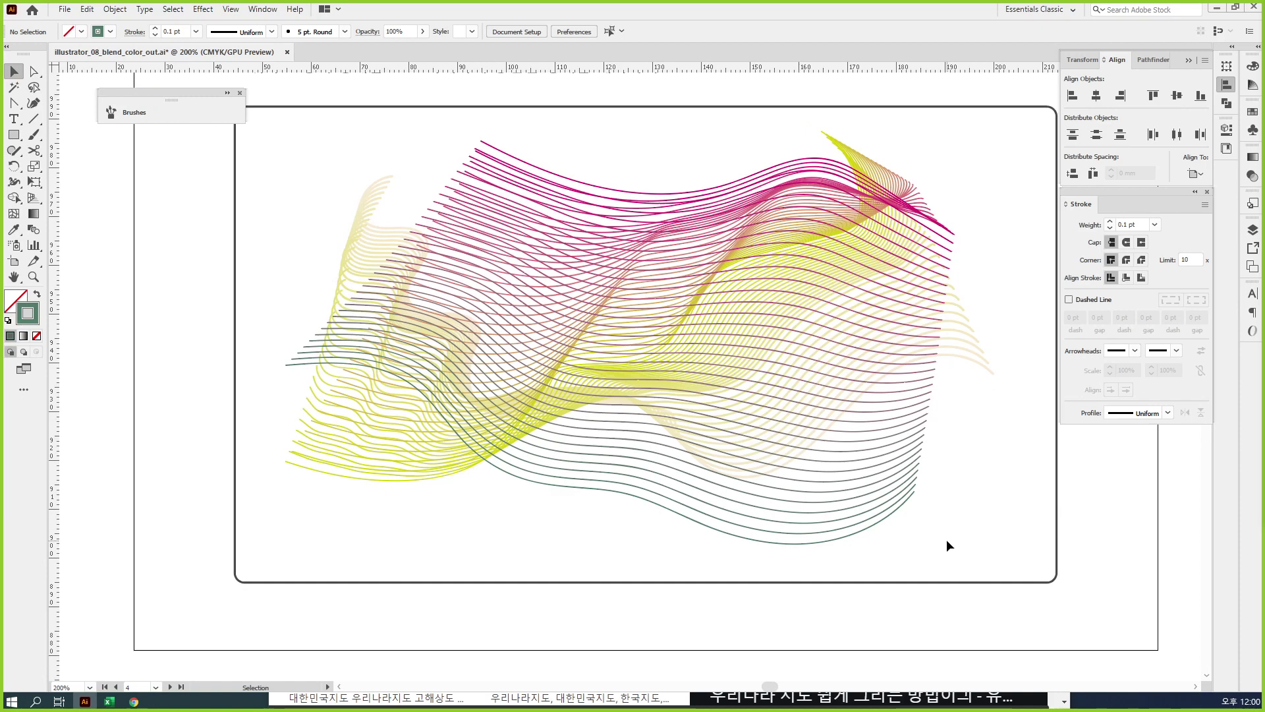
Step: Look over the finished line-wave page and the following Blend Text and umbrella exercise pages
key("ctrl+minus")
key("ctrl+minus")
key("ctrl+minus")
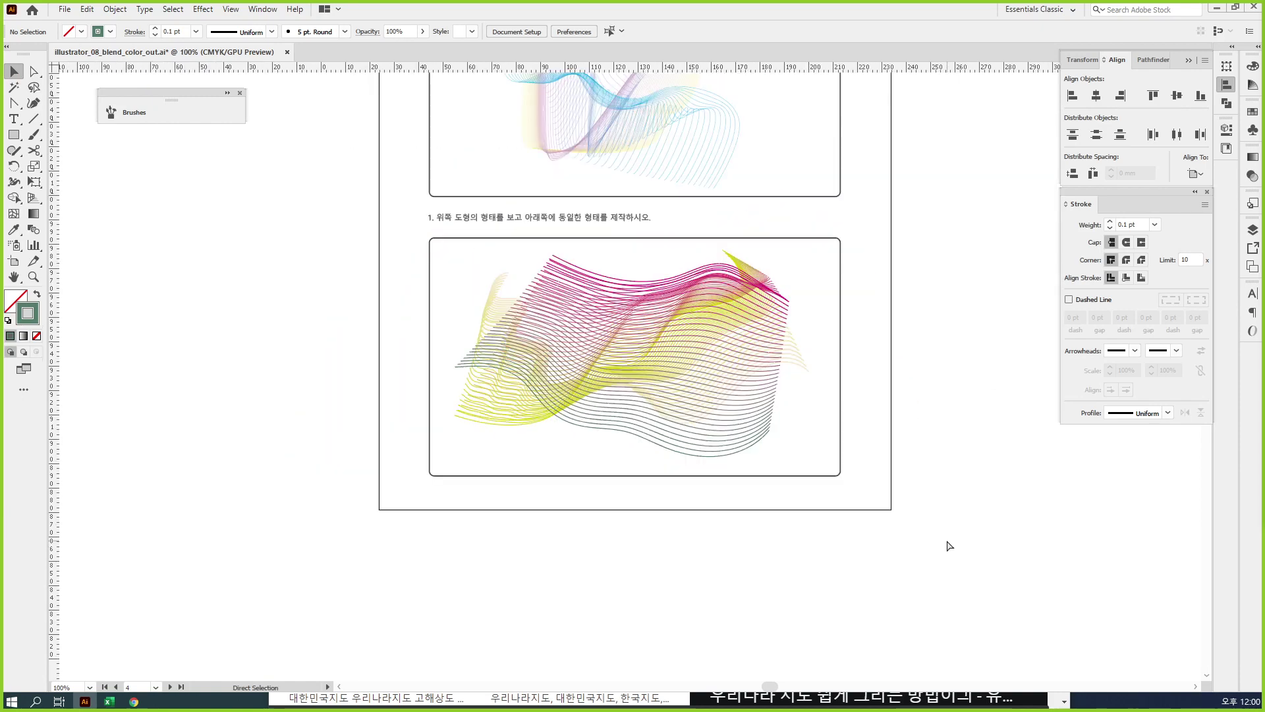
left_click_drag(735, 295, 636, 368)
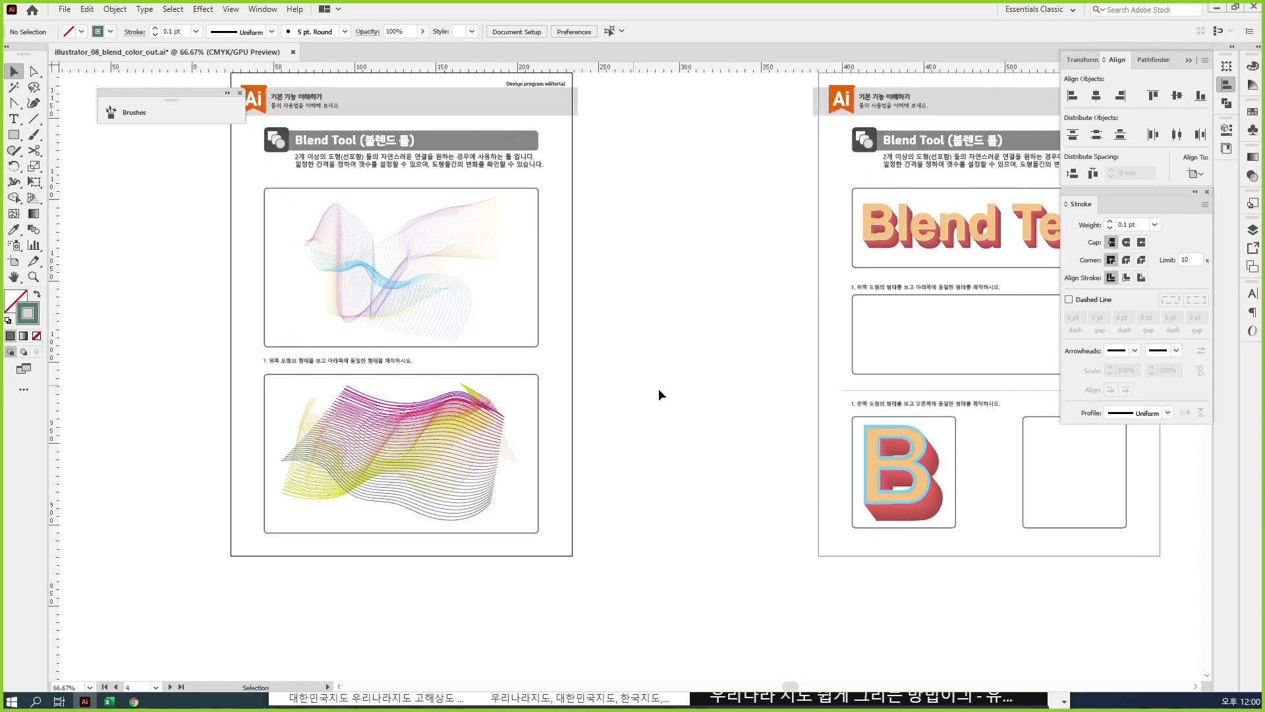
left_click_drag(777, 405, 422, 439)
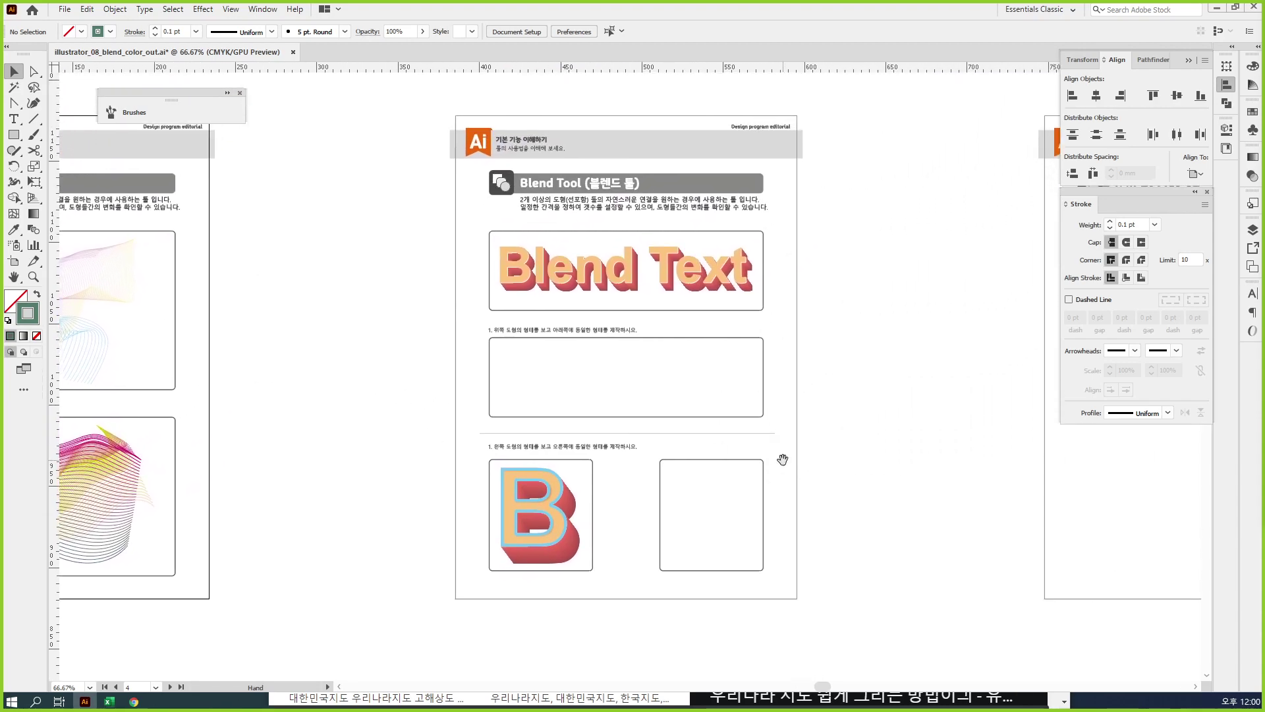
left_click_drag(816, 458, 531, 430)
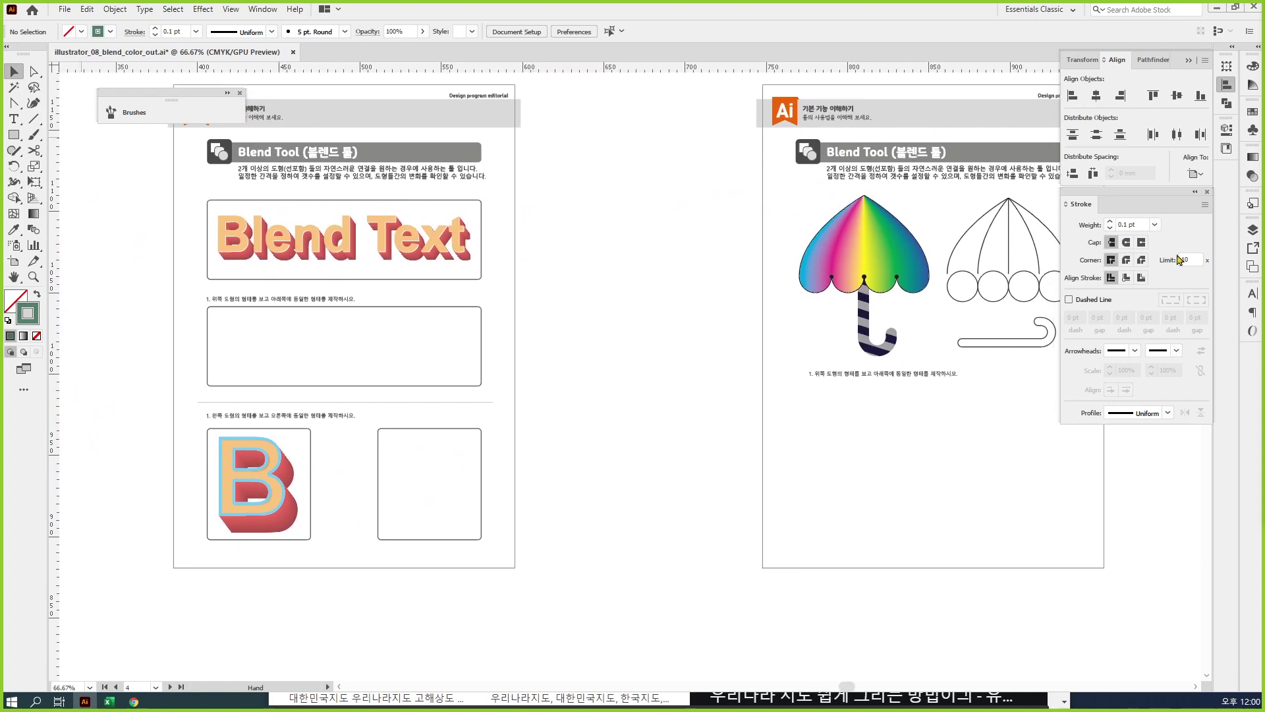
Step: Collapse the expanded Align panel and dock the Stroke panel as an icon to clear the umbrella page
left_click(915, 407)
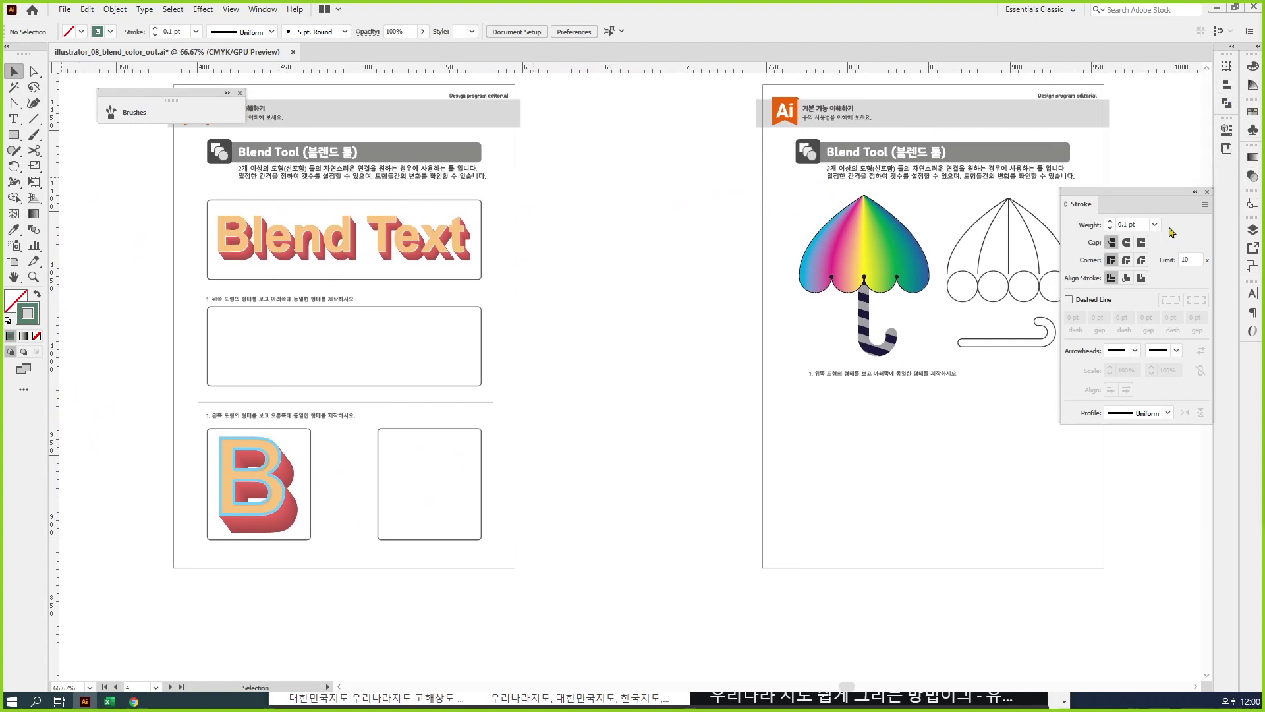
left_click_drag(1178, 201, 1227, 182)
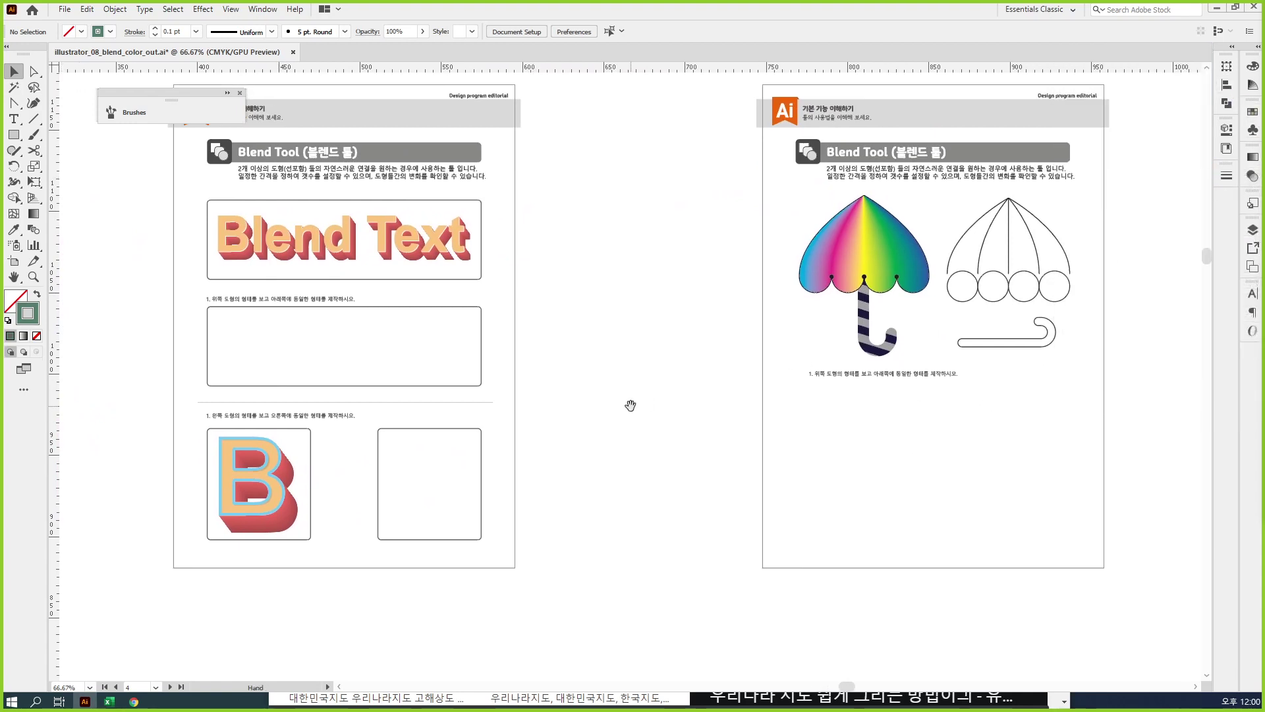
scroll(630, 404, "down", 1)
scroll(630, 404, "left", 2)
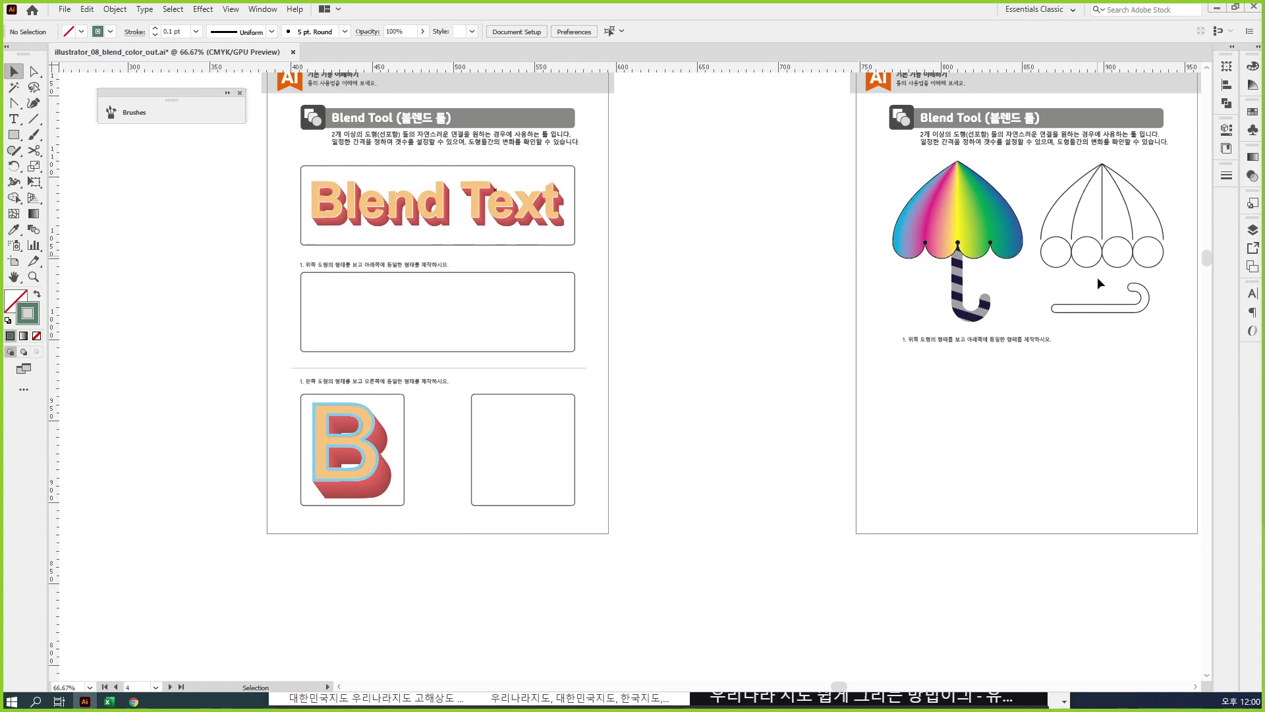
left_click_drag(1044, 353, 1041, 400)
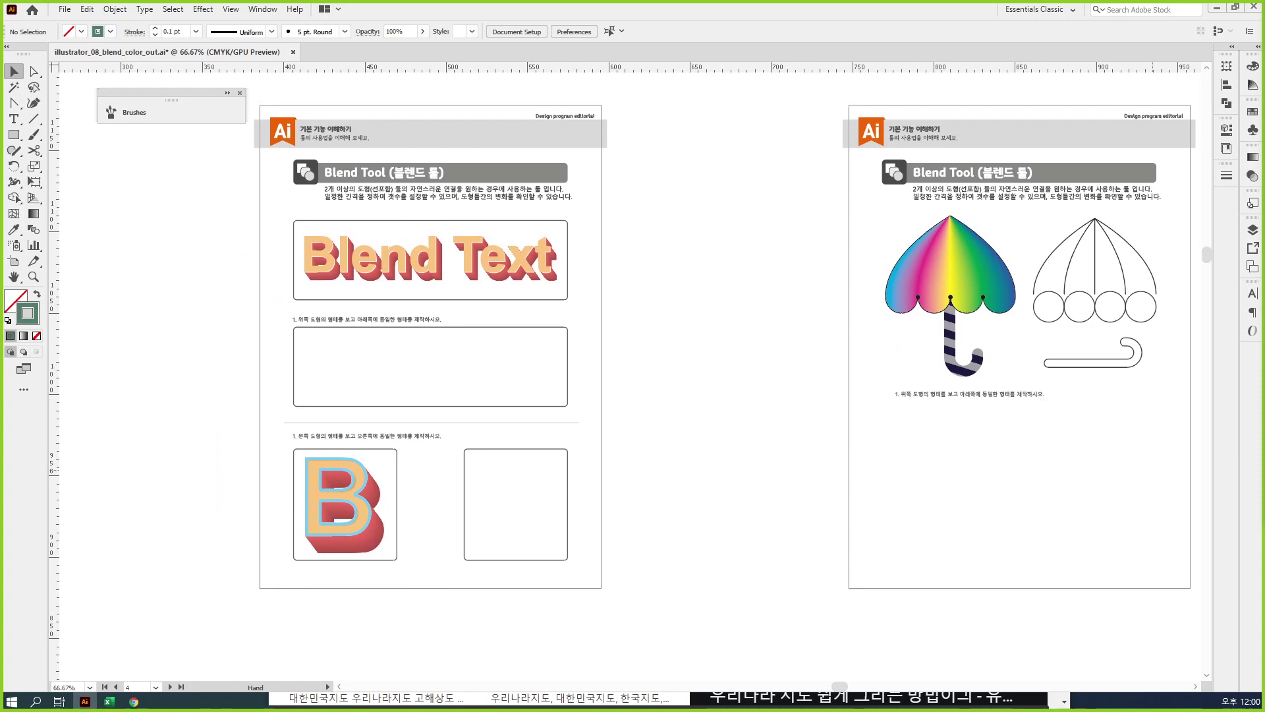